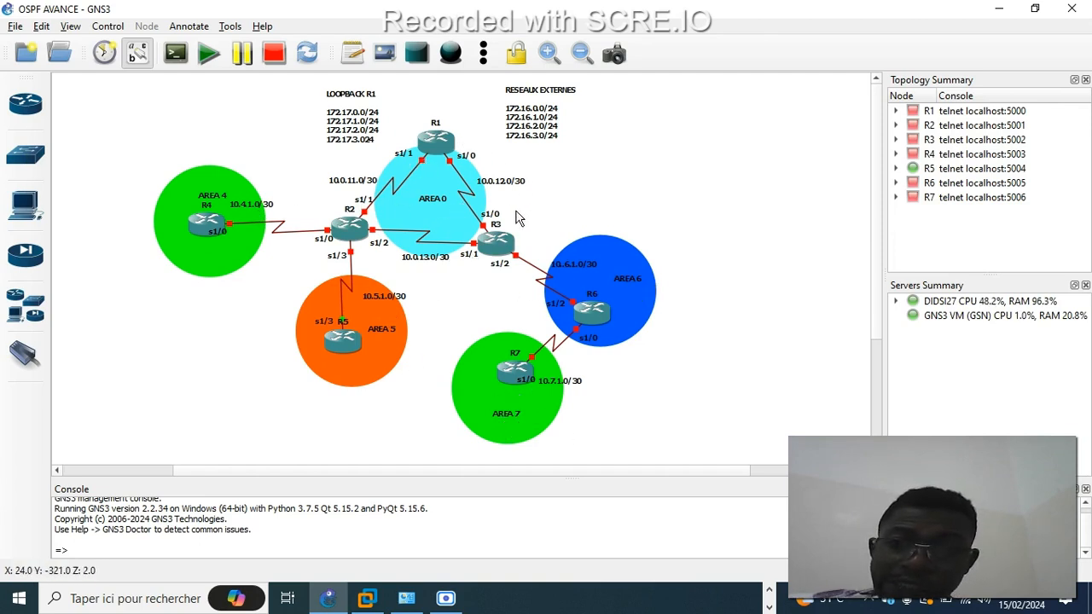
pyautogui.moveTo(488, 256)
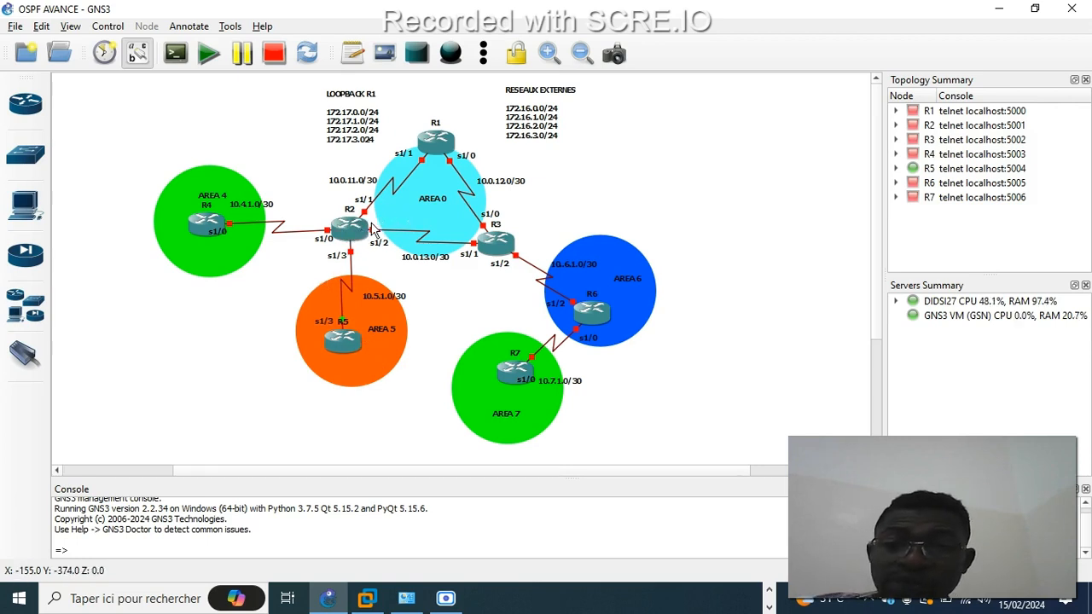
pyautogui.moveTo(356, 242)
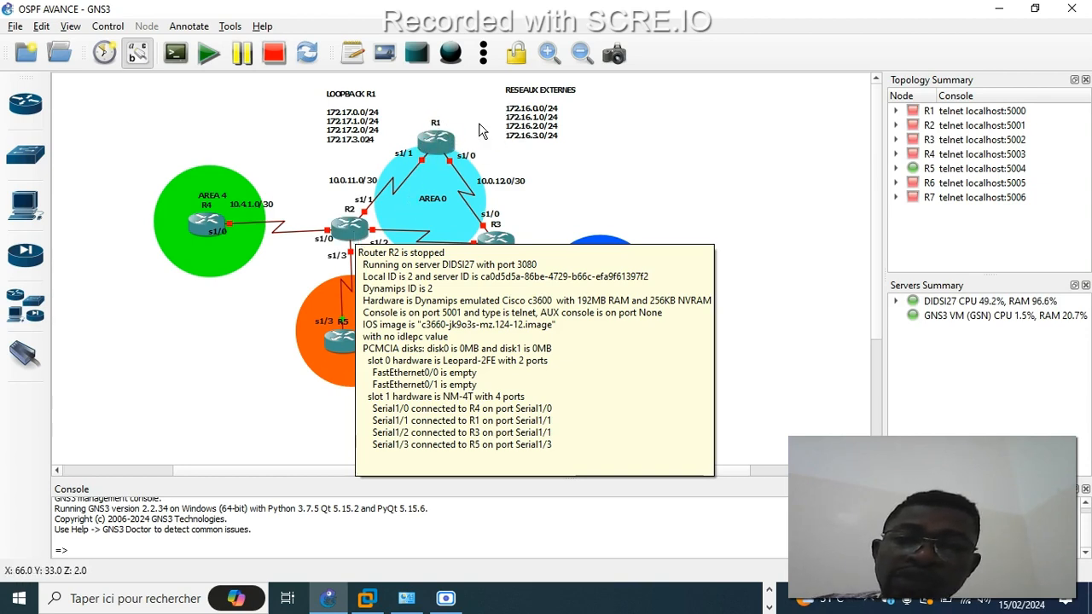
pyautogui.moveTo(500, 83); pyautogui.dragTo(589, 158)
pyautogui.click(607, 153)
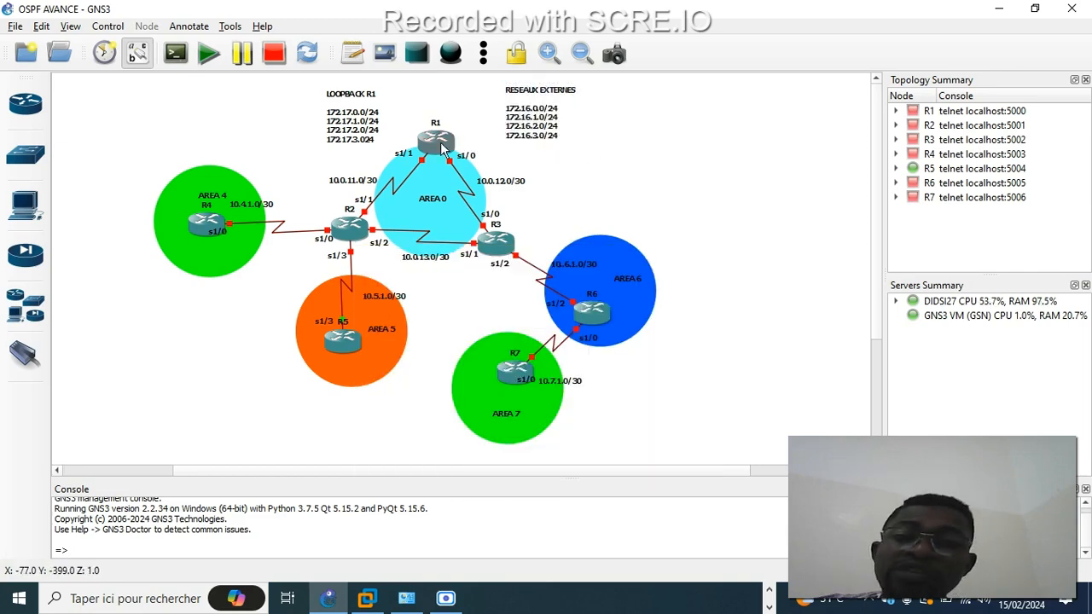
pyautogui.moveTo(435, 151)
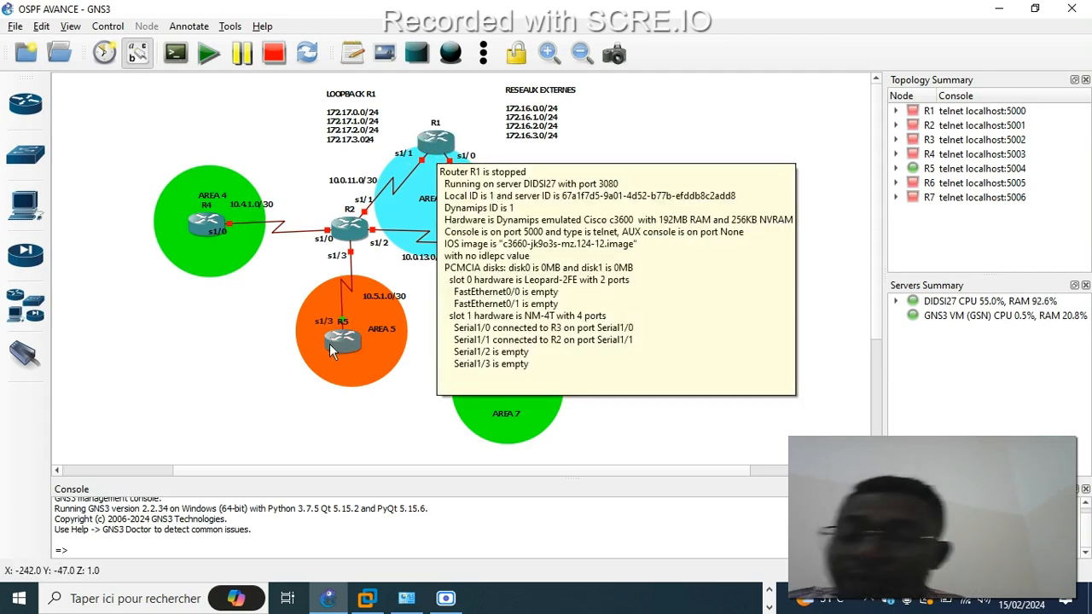
pyautogui.moveTo(353, 237)
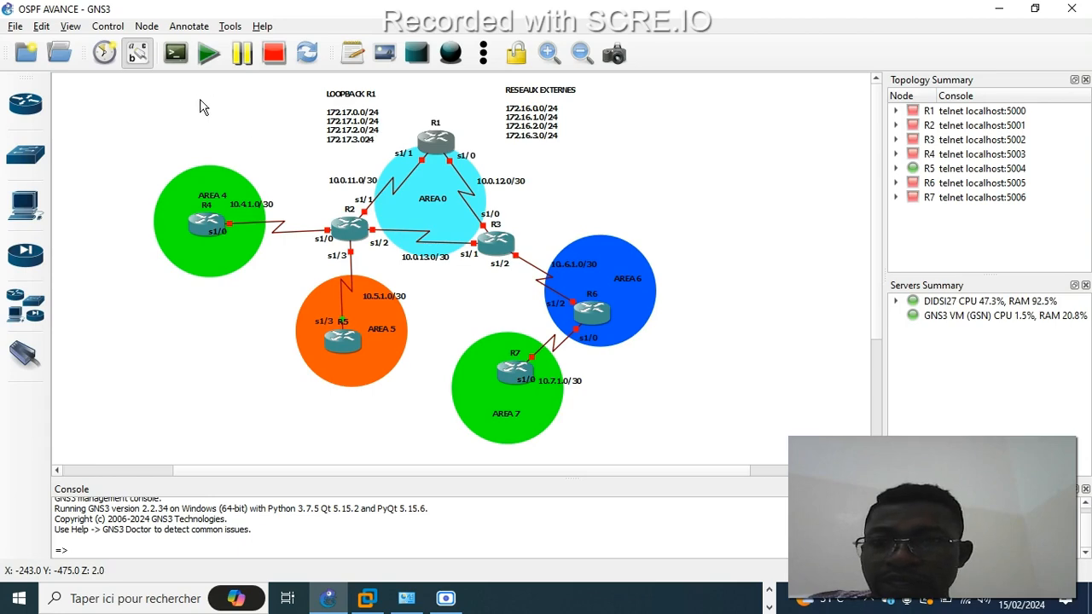
# - Start all the routers in the OSPF topology and clear the selection
pyautogui.moveTo(164, 94); pyautogui.dragTo(655, 483)
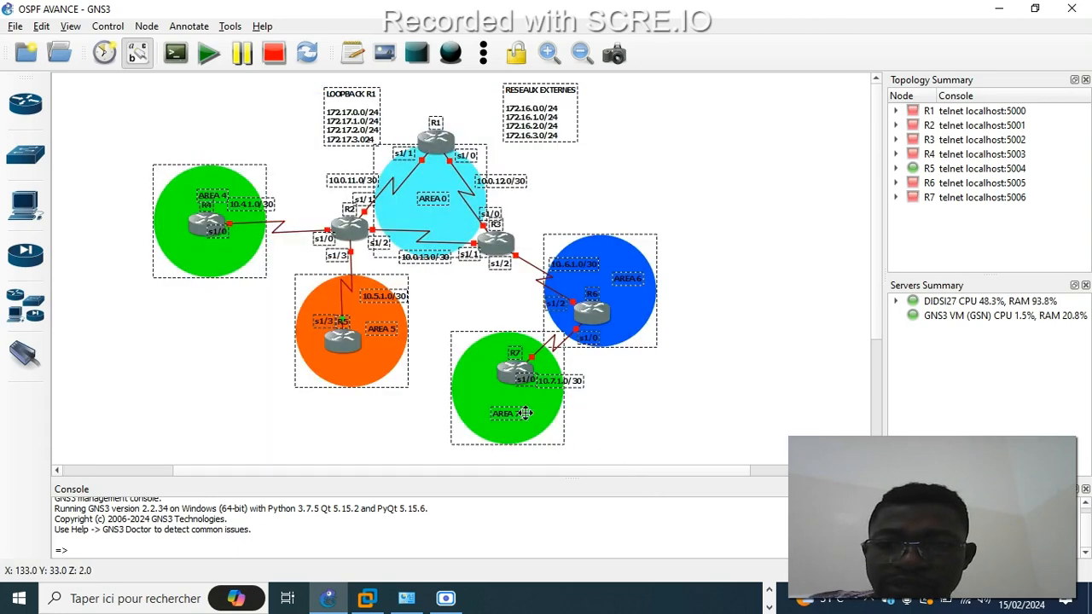
pyautogui.click(207, 55)
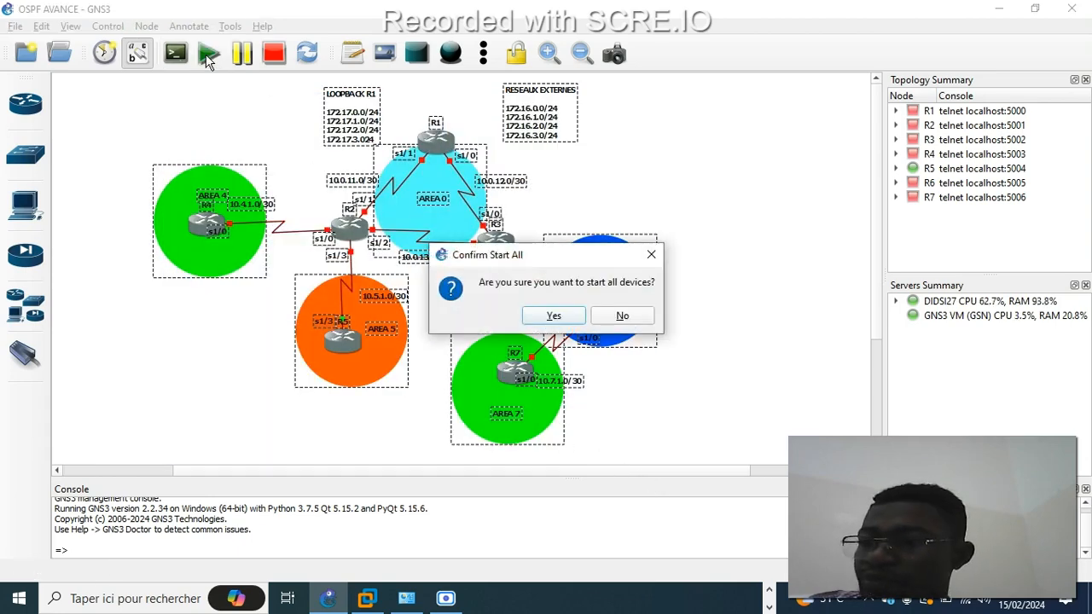
pyautogui.click(555, 316)
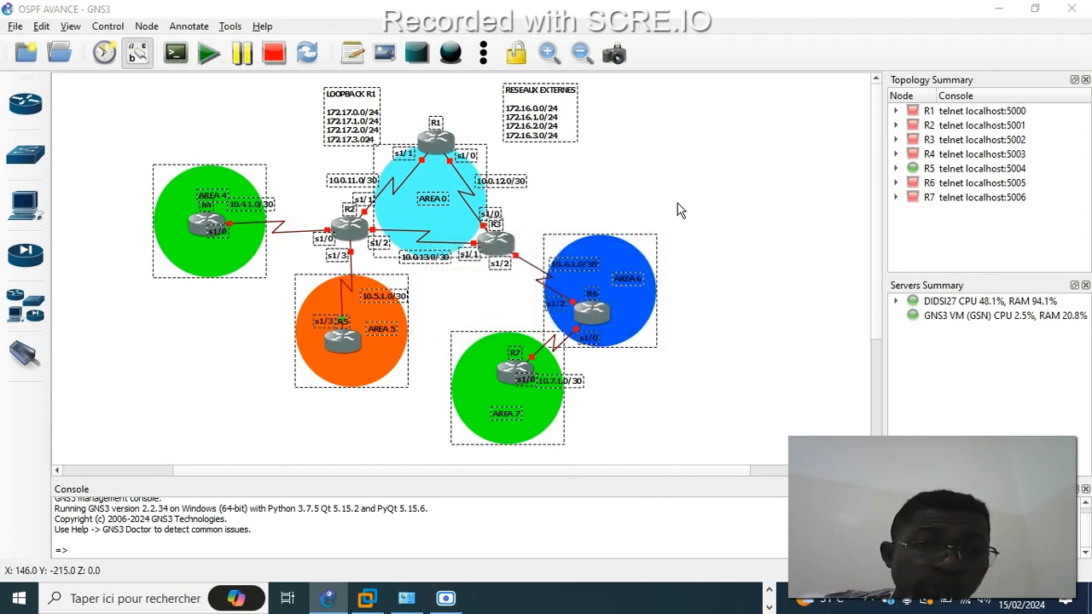
pyautogui.click(623, 195)
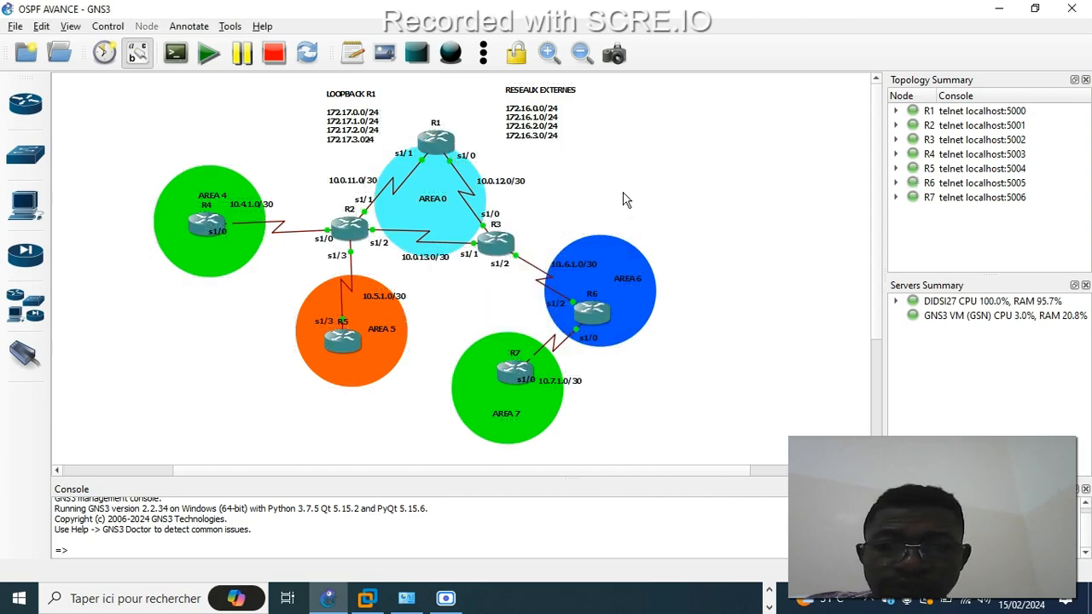
# - Open the console of router R1 and move its window beside the topology diagram
pyautogui.doubleClick(437, 145)
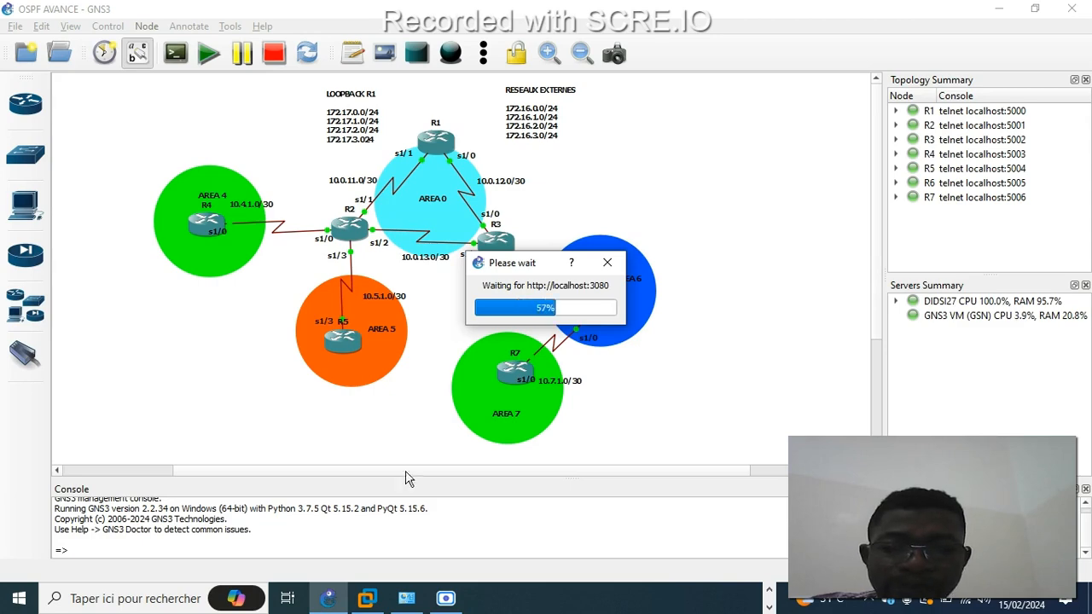
pyautogui.click(455, 603)
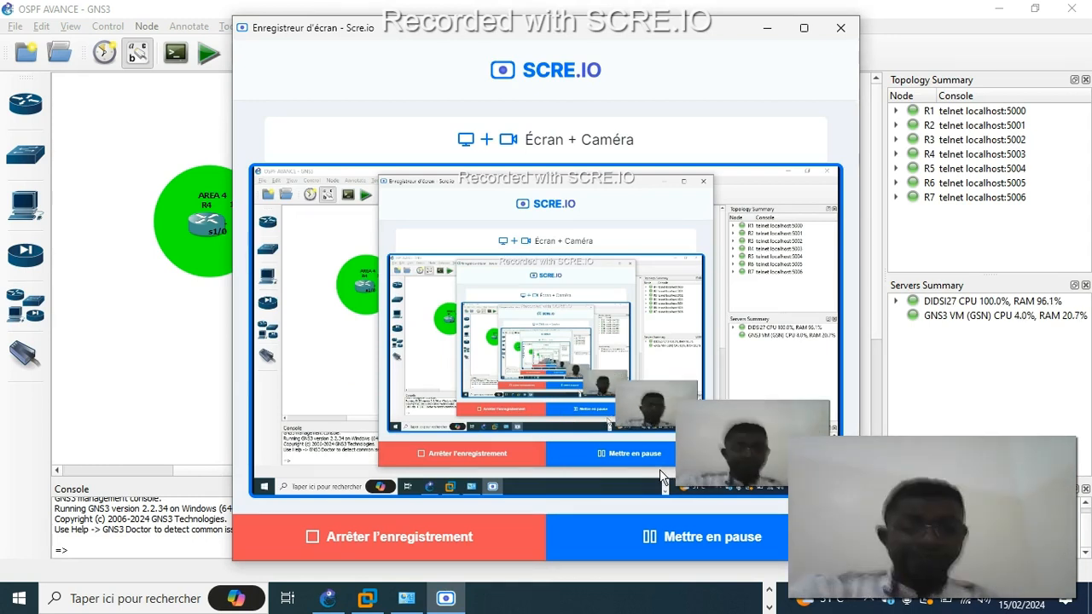
pyautogui.click(768, 28)
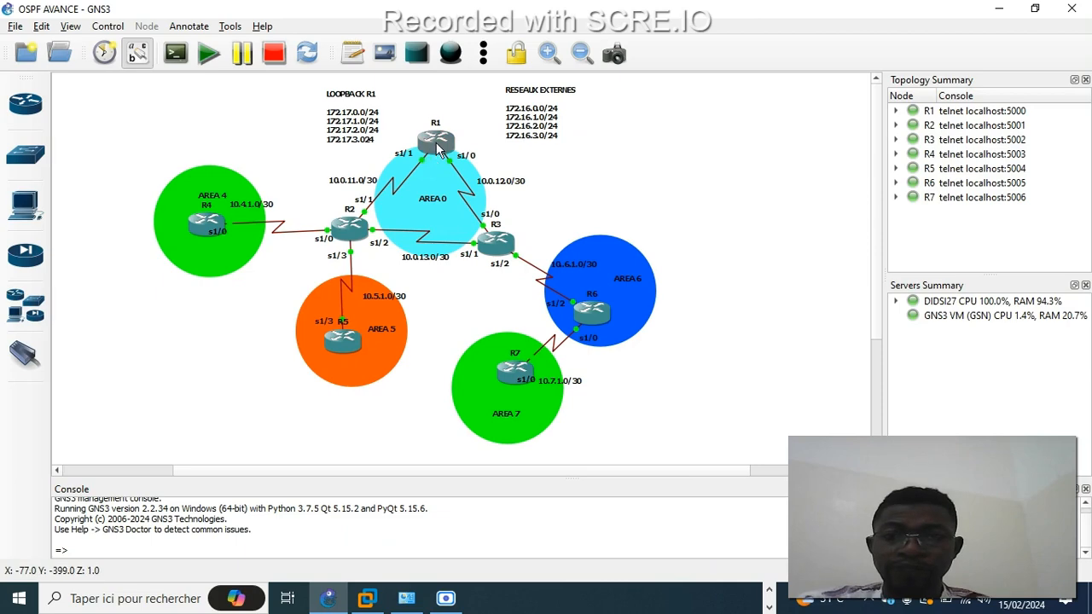
pyautogui.moveTo(436, 147)
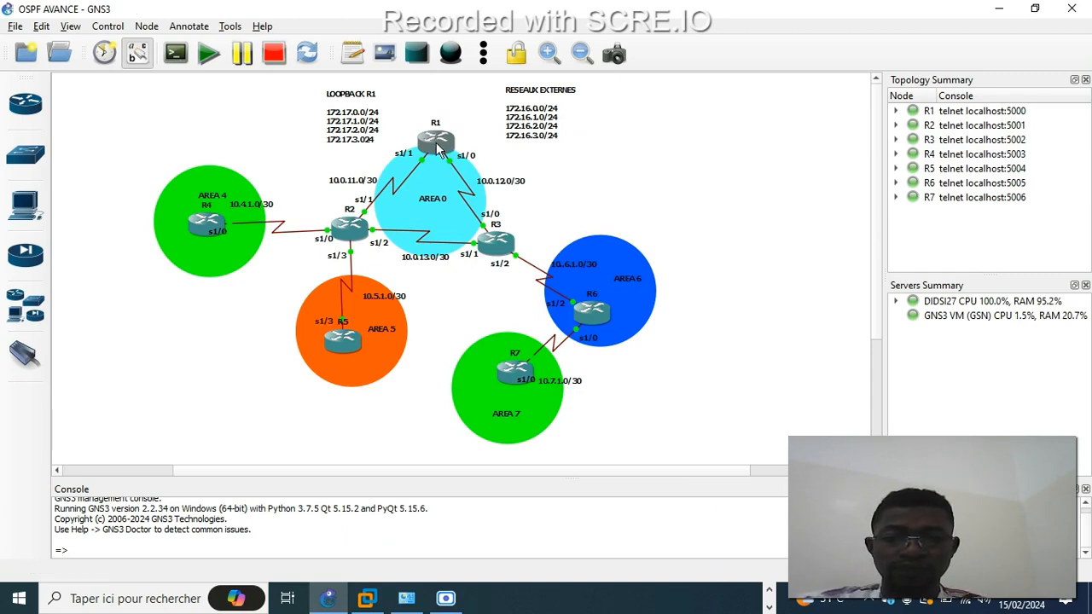
pyautogui.moveTo(416, 101); pyautogui.dragTo(966, 74)
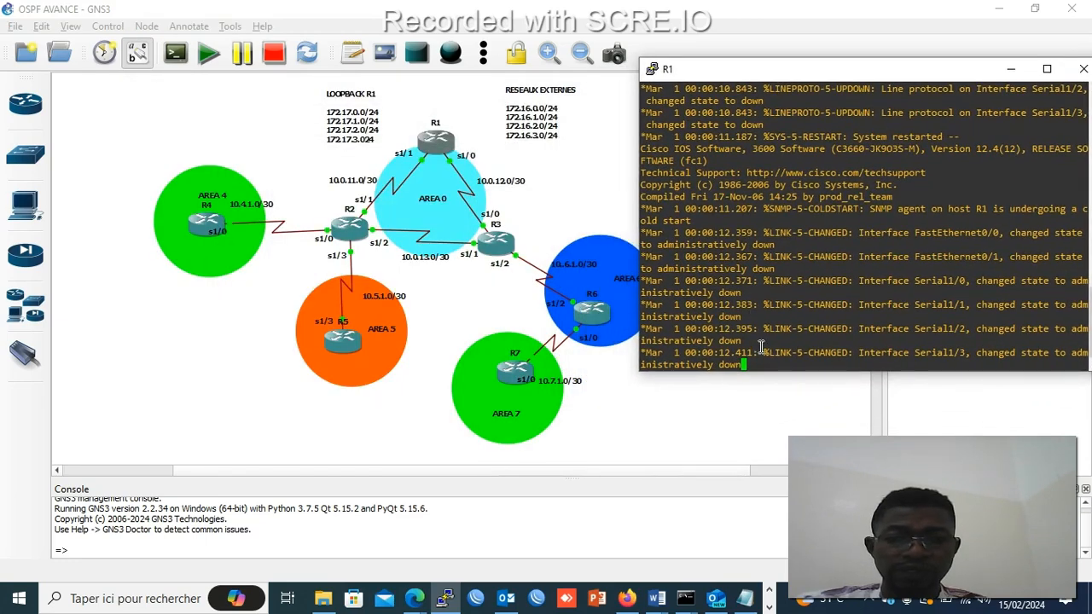
# - Bring up R1's command prompt and enter global configuration mode with CONF T
pyautogui.press('Return')
pyautogui.press('Return')
pyautogui.press('Return')
pyautogui.press('Return')
pyautogui.press('Return')
pyautogui.press('Return')
pyautogui.press('Return')
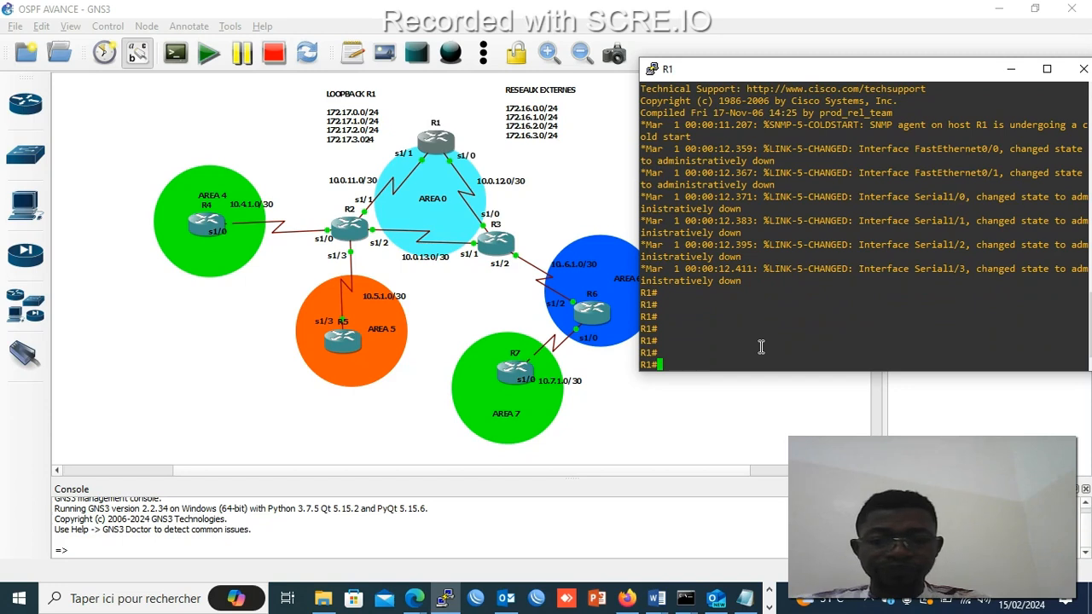
pyautogui.write('CONF T')
pyautogui.press('Return')
pyautogui.press('Return')
pyautogui.press('Return')
pyautogui.press('Return')
pyautogui.press('Return')
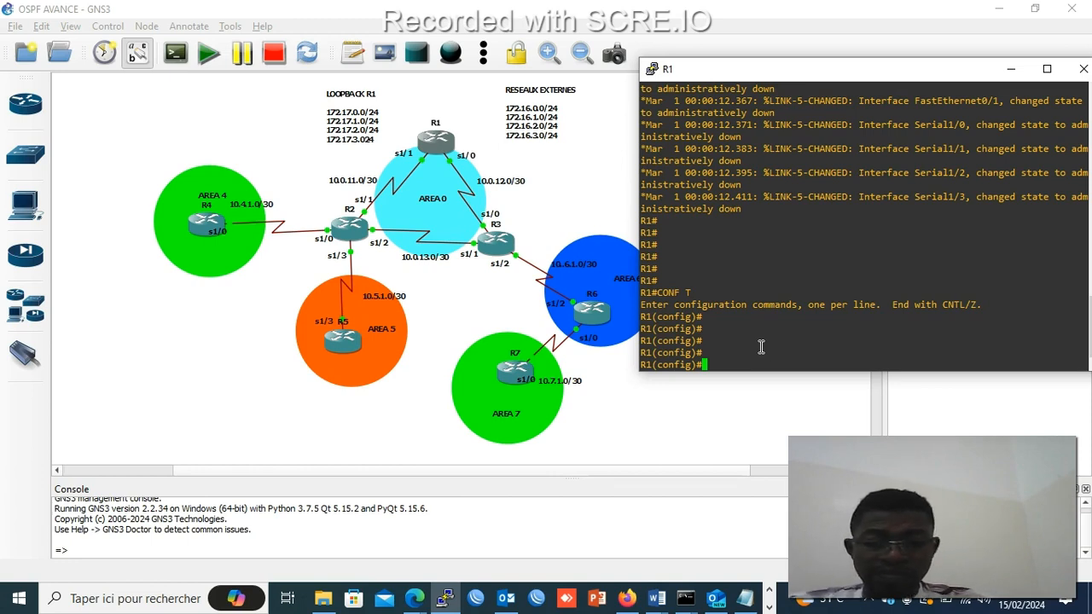
# - Assign the IP address 10.0.11.1 with mask 255.255.255.252 to R1's interface se1/1
pyautogui.write('int ')
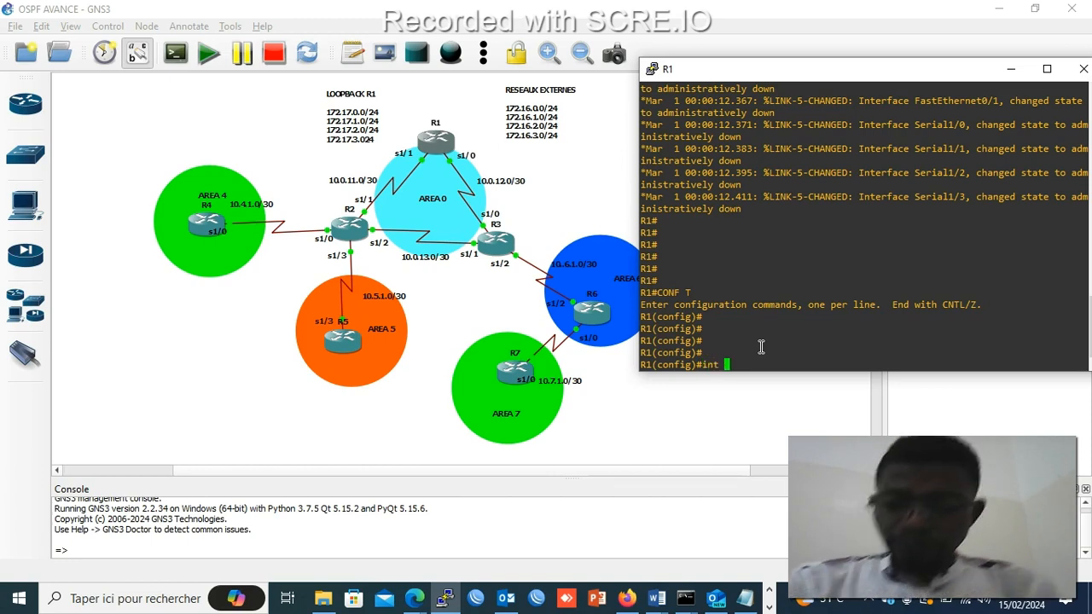
pyautogui.write('se1')
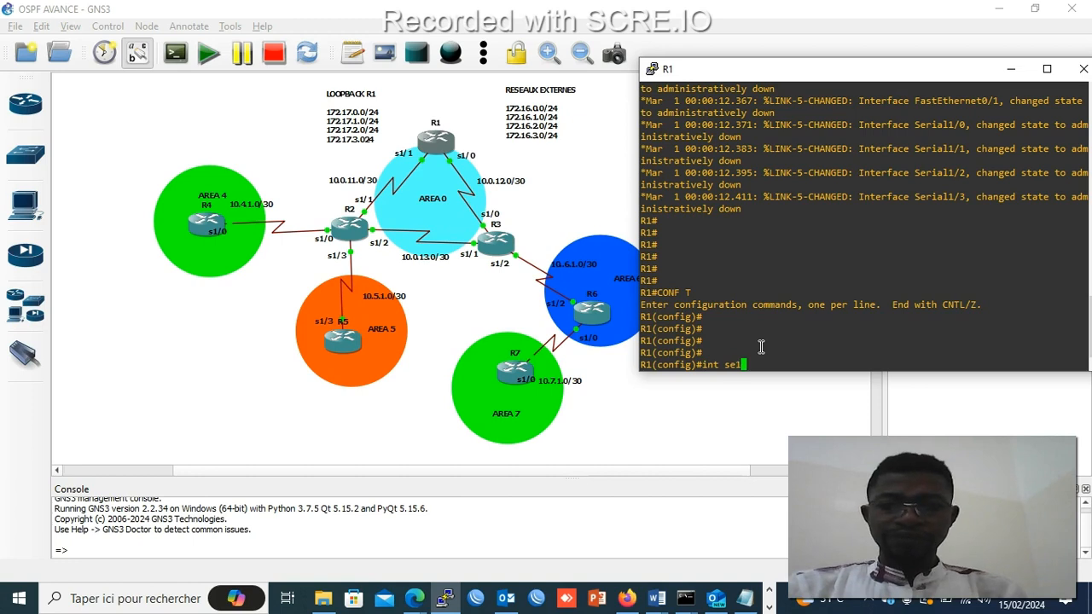
pyautogui.write('/1')
pyautogui.press('Return')
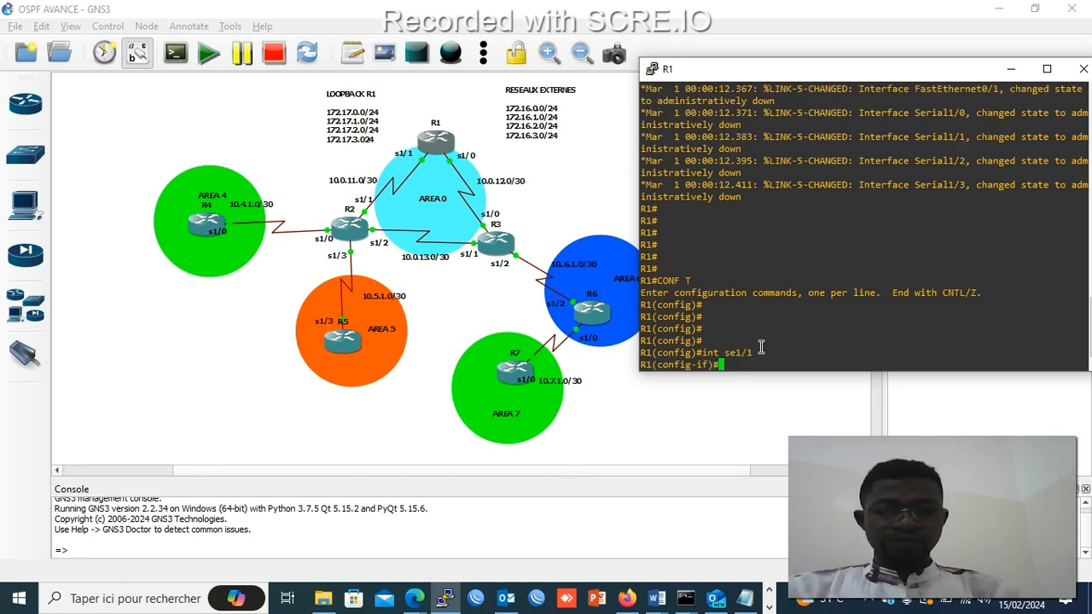
pyautogui.write('ip add')
pyautogui.press('Tab')
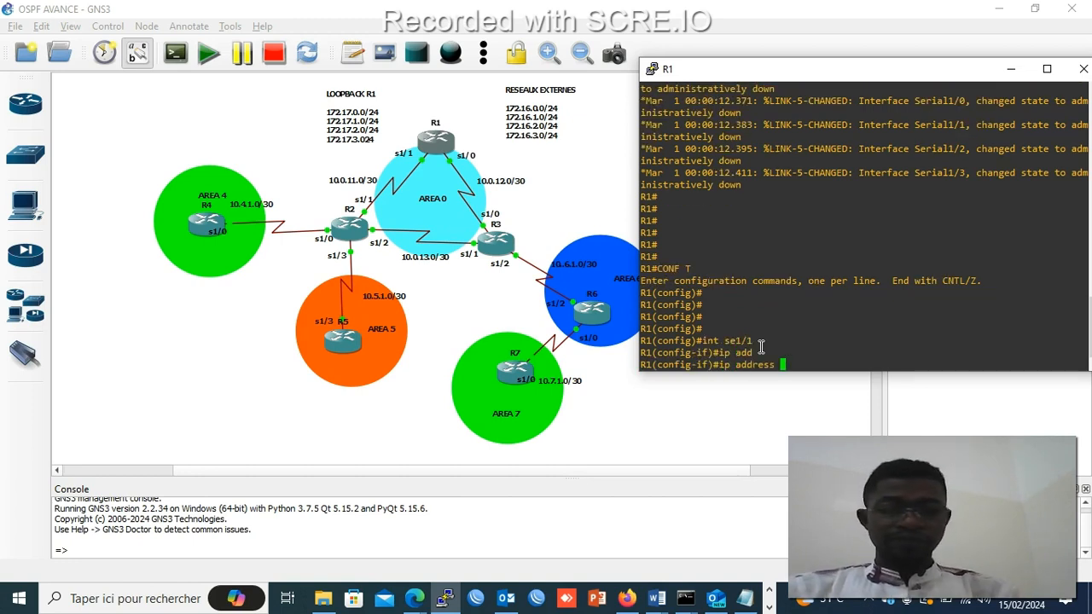
pyautogui.write('10.')
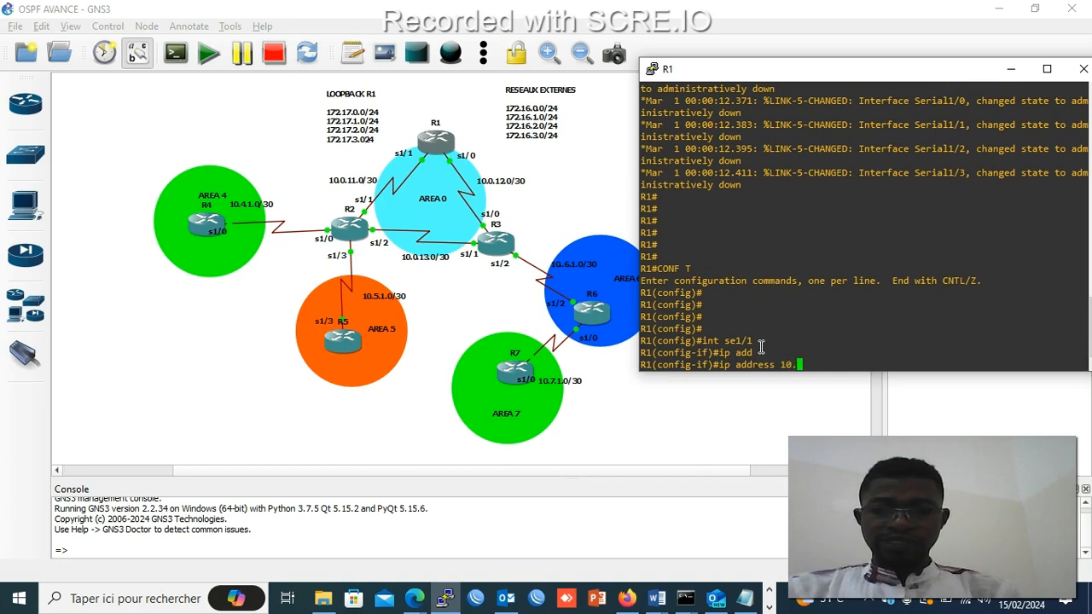
pyautogui.write('0.11.')
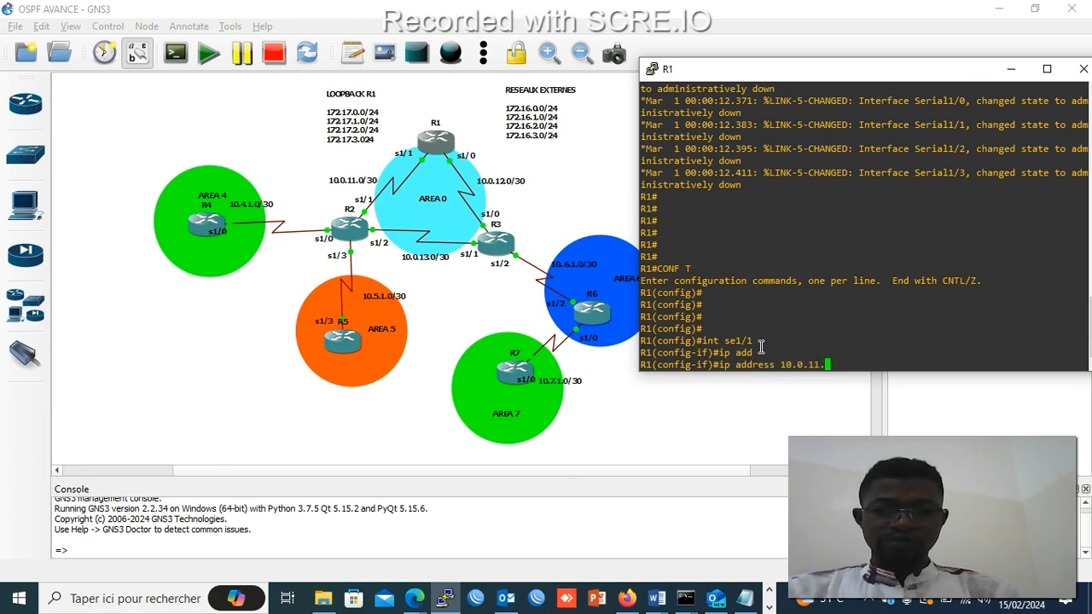
pyautogui.write('1')
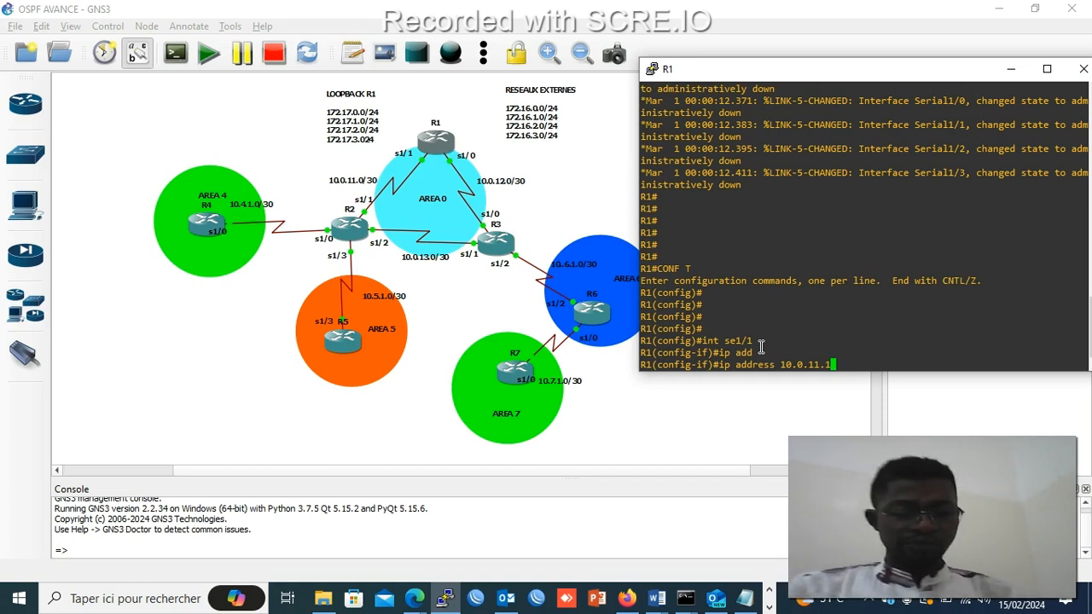
pyautogui.write('255.255.255')
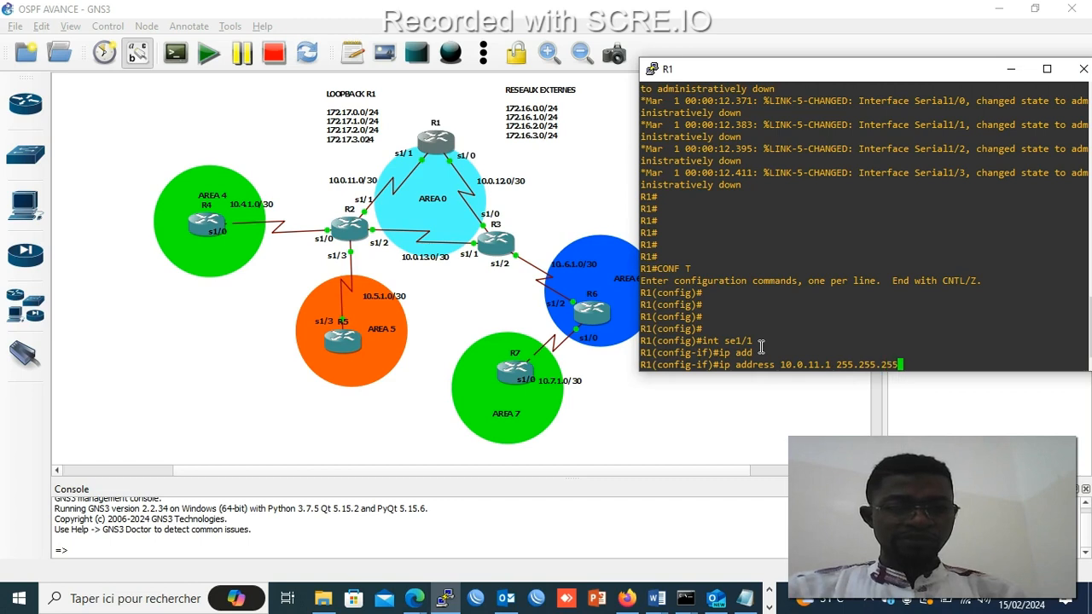
pyautogui.write('.252')
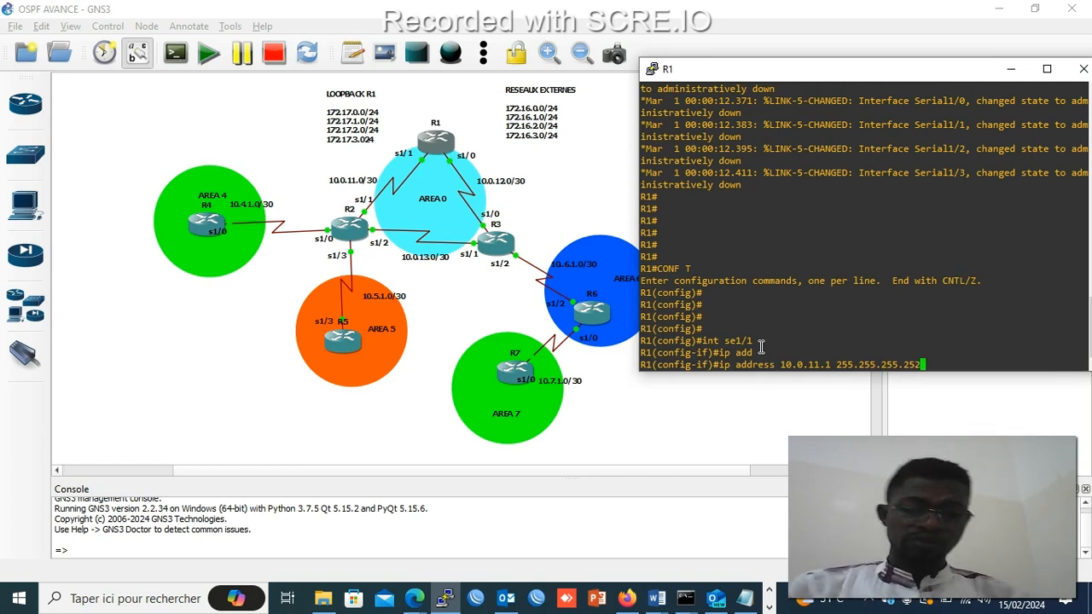
pyautogui.press('Return')
# - Enable R1's interface se1/1 with the no sh command
pyautogui.write('no sh')
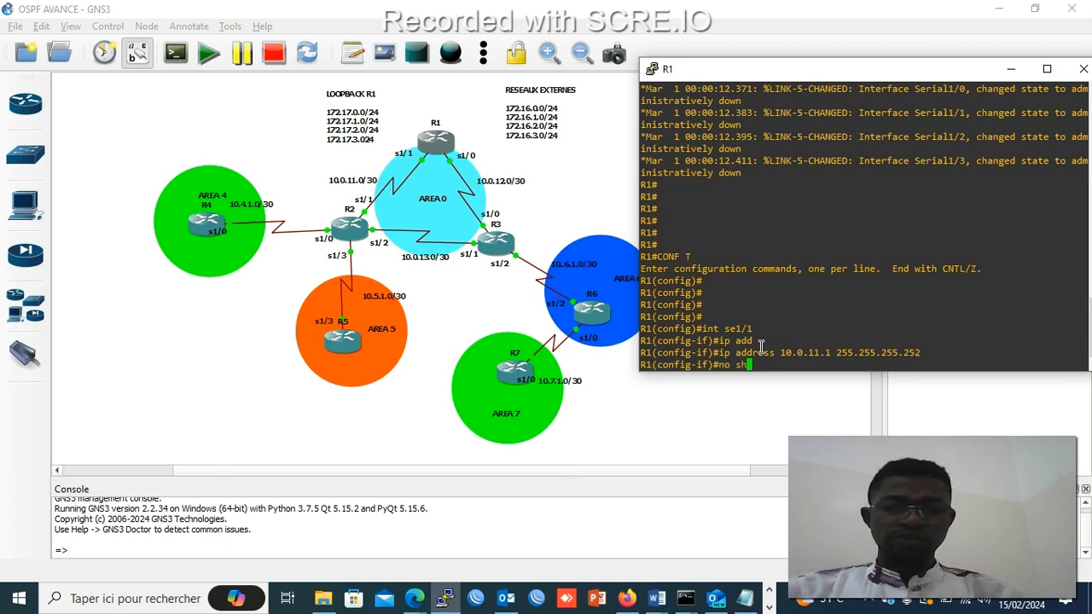
pyautogui.press('Return')
pyautogui.press('Return')
pyautogui.press('Return')
pyautogui.press('Return')
# - Assign the IP address 10.0.12.1 with mask 255.255.255.252 to R1's interface se1/0
pyautogui.press('Up')
pyautogui.press('Up')
pyautogui.press('Up')
pyautogui.press('Up')
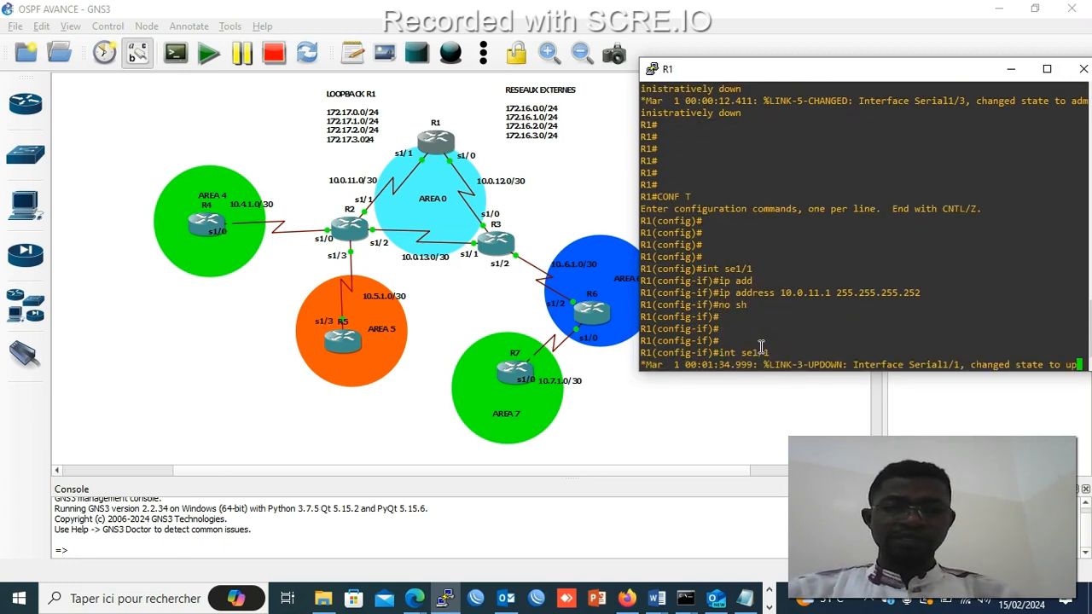
pyautogui.press('BackSpace')
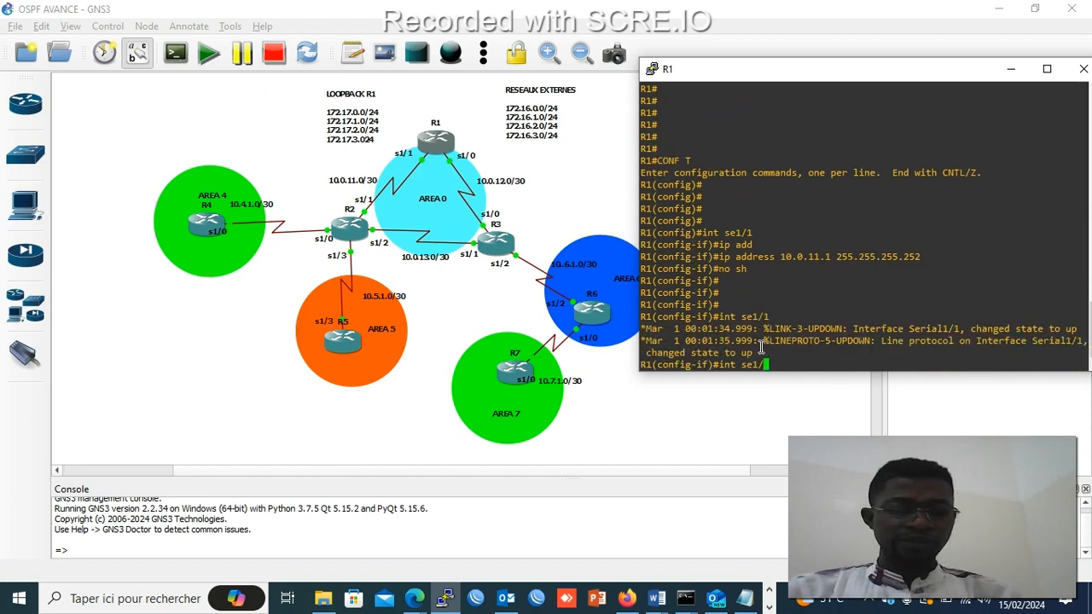
pyautogui.write('0')
pyautogui.press('Return')
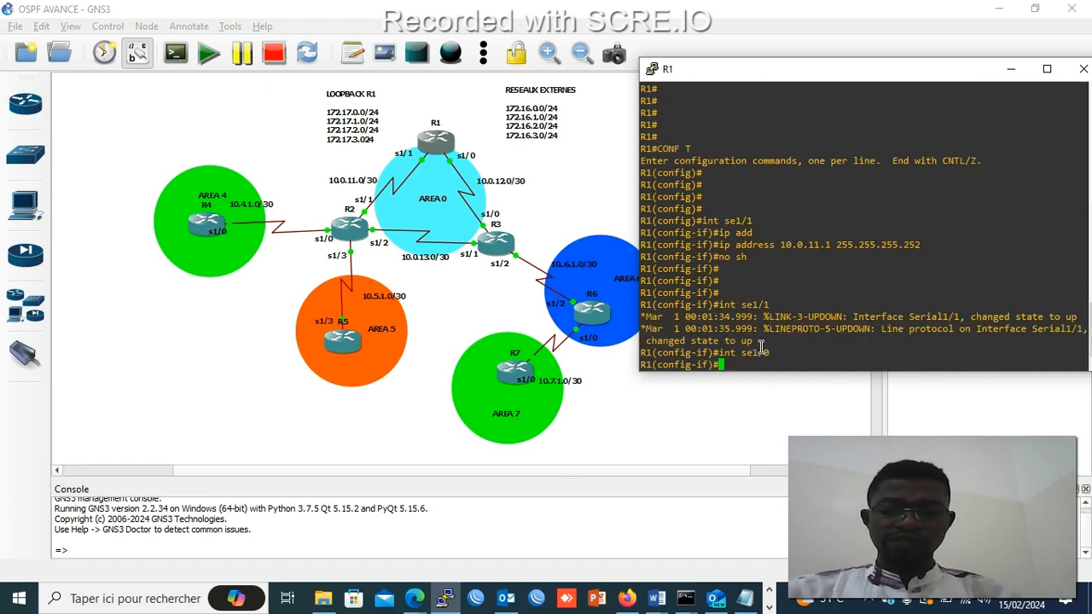
pyautogui.press('Up')
pyautogui.press('Up')
pyautogui.press('Up')
pyautogui.press('Up')
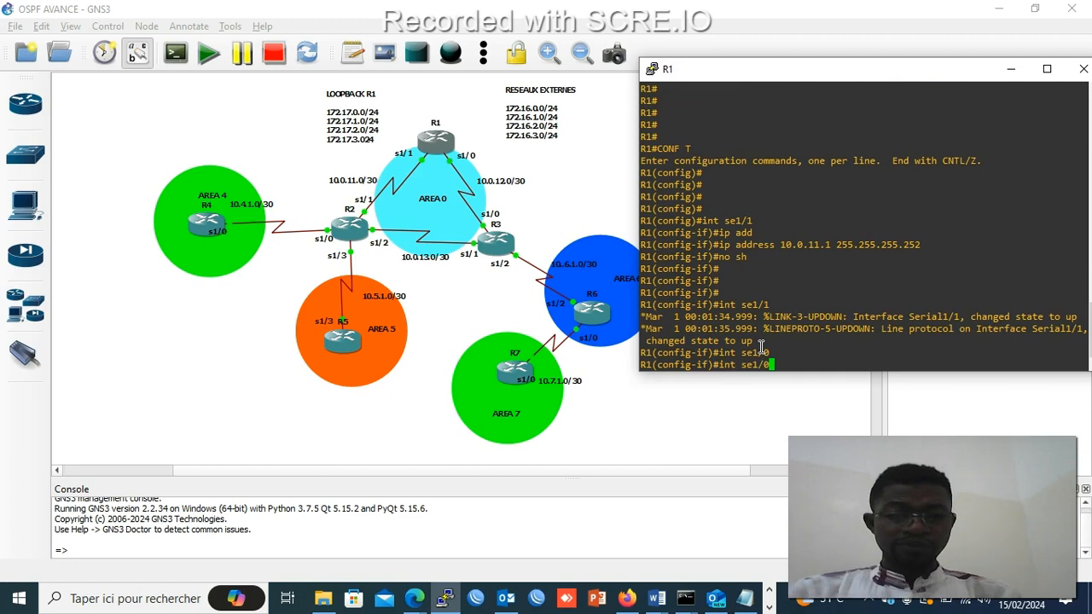
pyautogui.press('Left')
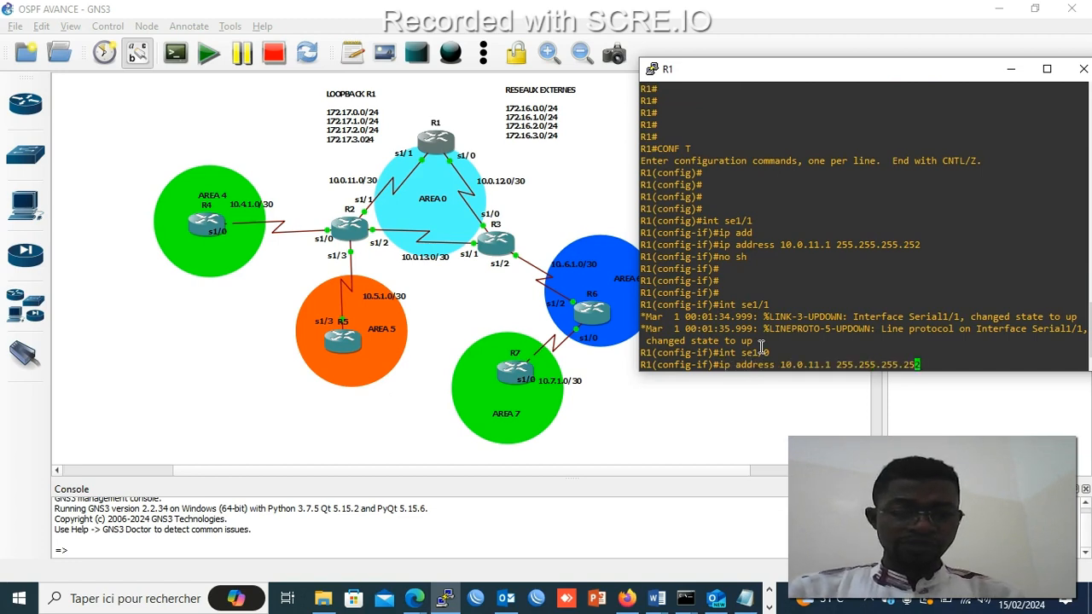
pyautogui.press('Left')
pyautogui.press('Left')
pyautogui.press('Left')
pyautogui.press('Left')
pyautogui.press('Left')
pyautogui.press('Left')
pyautogui.press('Left')
pyautogui.press('Left')
pyautogui.press('Left')
pyautogui.press('Left')
pyautogui.press('Left')
pyautogui.press('Left')
pyautogui.press('Left')
pyautogui.press('Left')
pyautogui.press('Left')
pyautogui.press('Left')
pyautogui.press('Left')
pyautogui.press('Left')
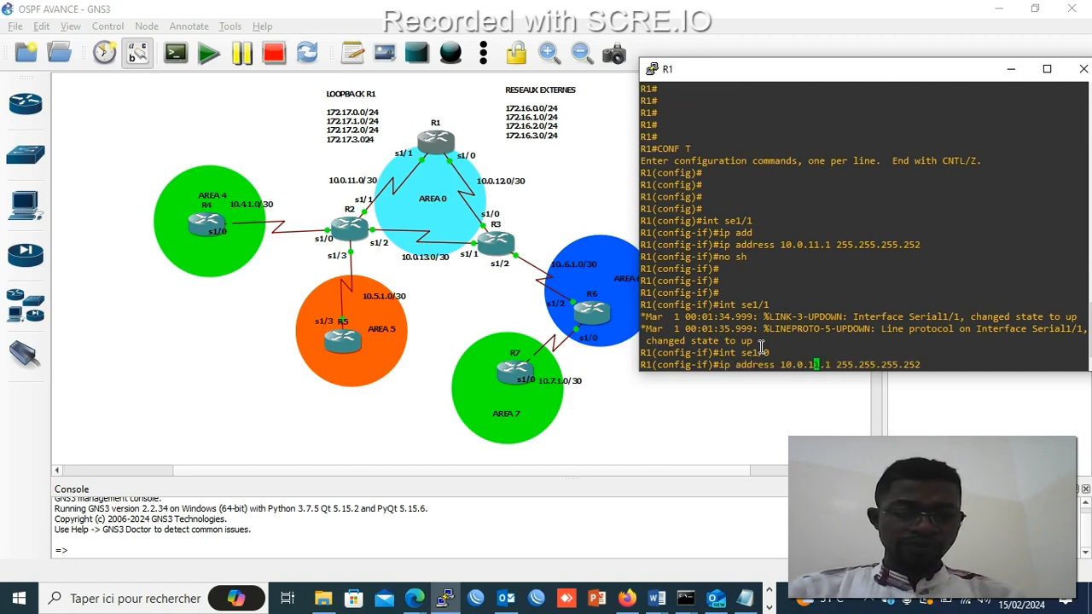
pyautogui.press('Right')
pyautogui.press('BackSpace')
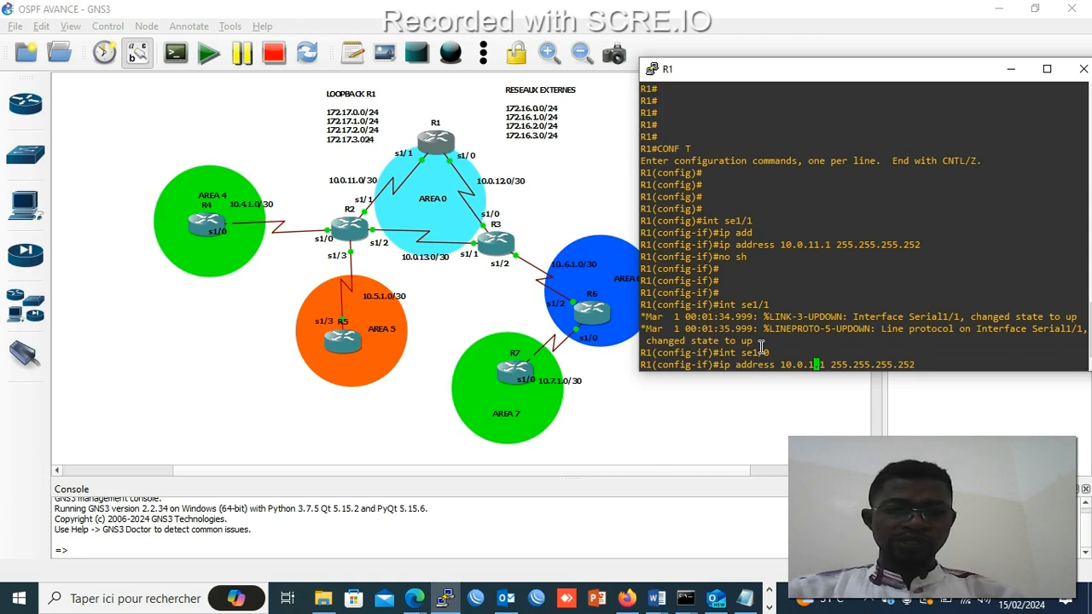
pyautogui.write('2')
pyautogui.press('Return')
# - Enable R1's interface se1/0 with the no sh command
pyautogui.write('no sh')
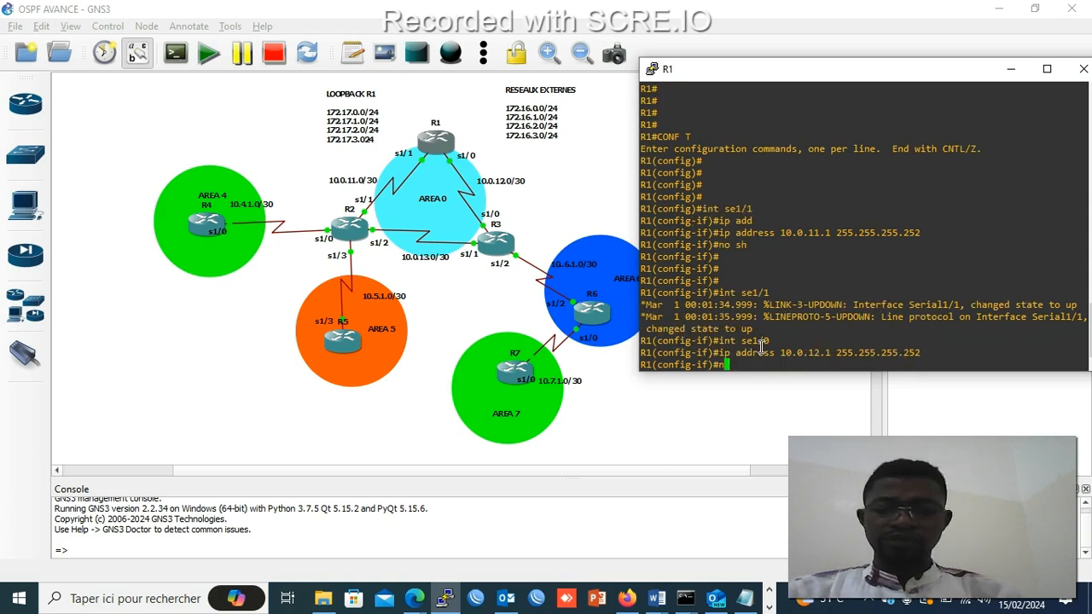
pyautogui.press('Return')
pyautogui.press('Return')
pyautogui.press('Return')
pyautogui.press('Return')
pyautogui.press('Return')
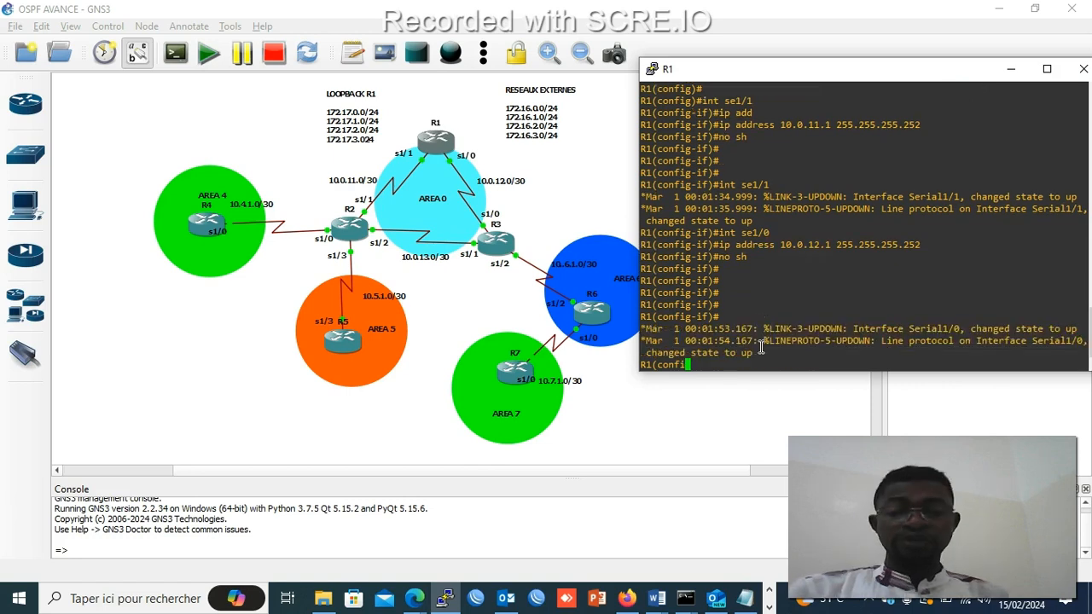
# - Leave the se1/0 interface configuration and create loopback interface lo0 on R1
pyautogui.press('Return')
pyautogui.press('Return')
pyautogui.press('Return')
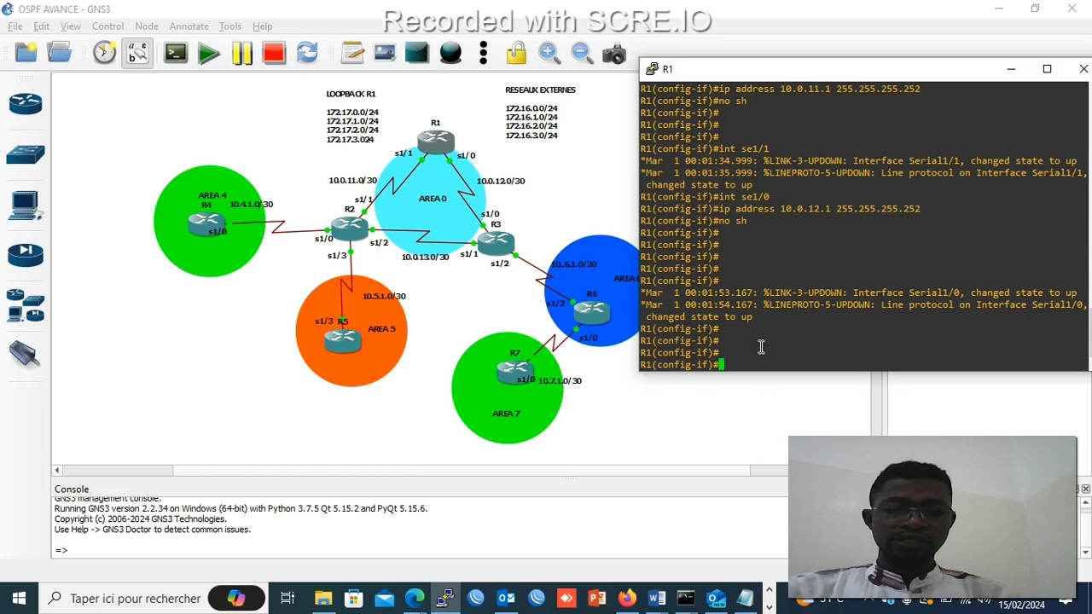
pyautogui.write('exi')
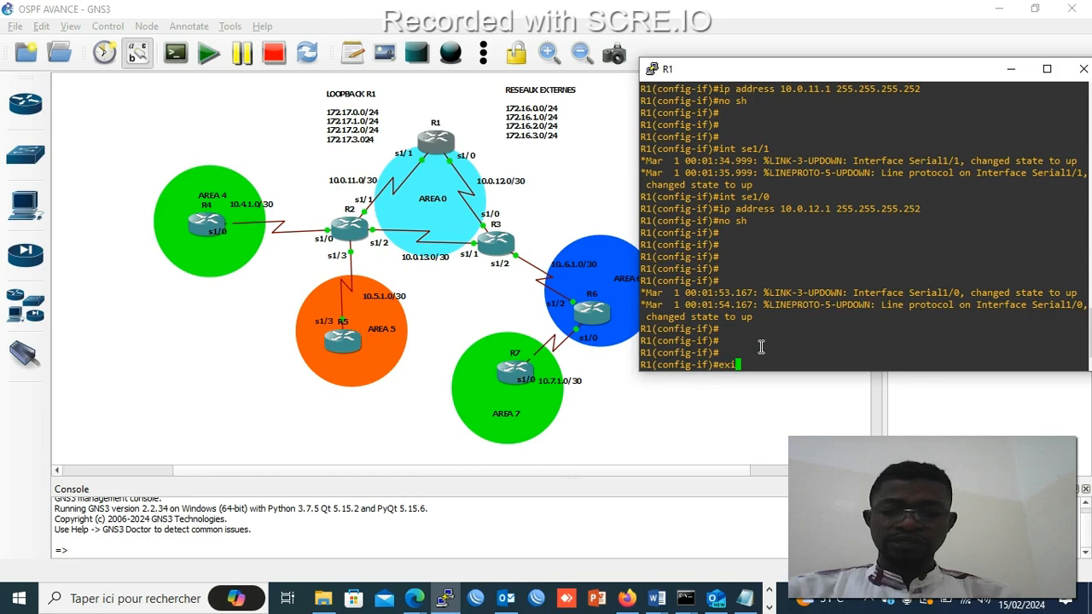
pyautogui.write('t')
pyautogui.press('Return')
pyautogui.press('Return')
pyautogui.press('Return')
pyautogui.write('int lo1')
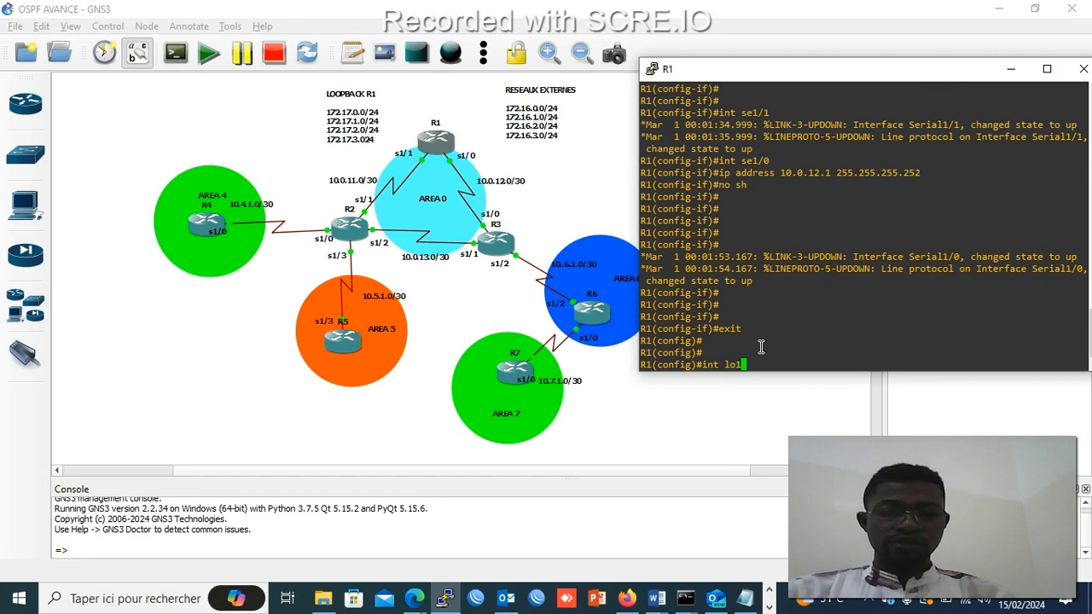
pyautogui.press('BackSpace')
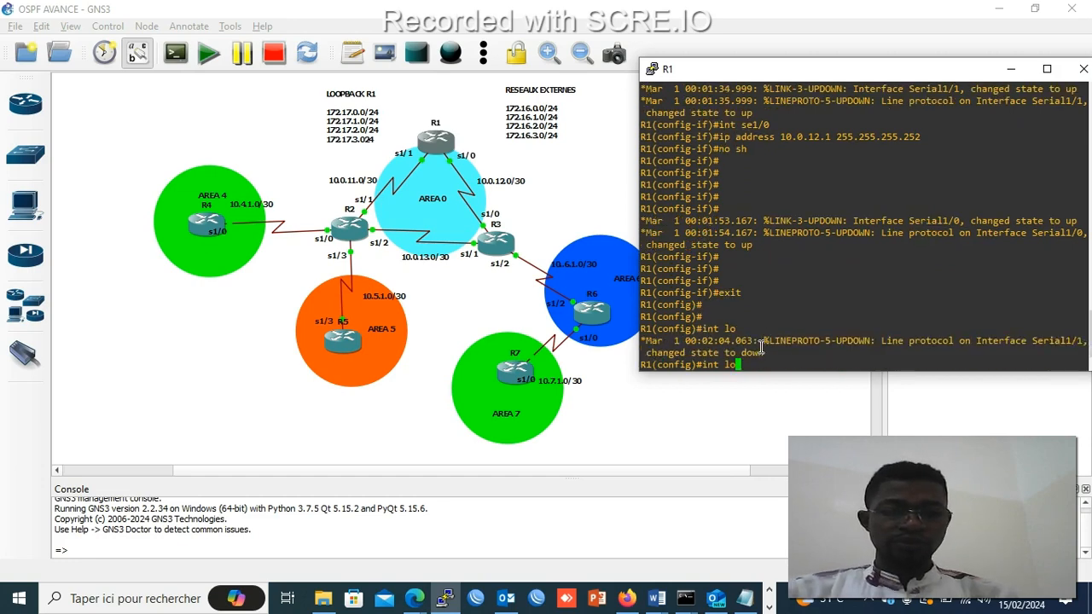
pyautogui.write('0')
pyautogui.press('Return')
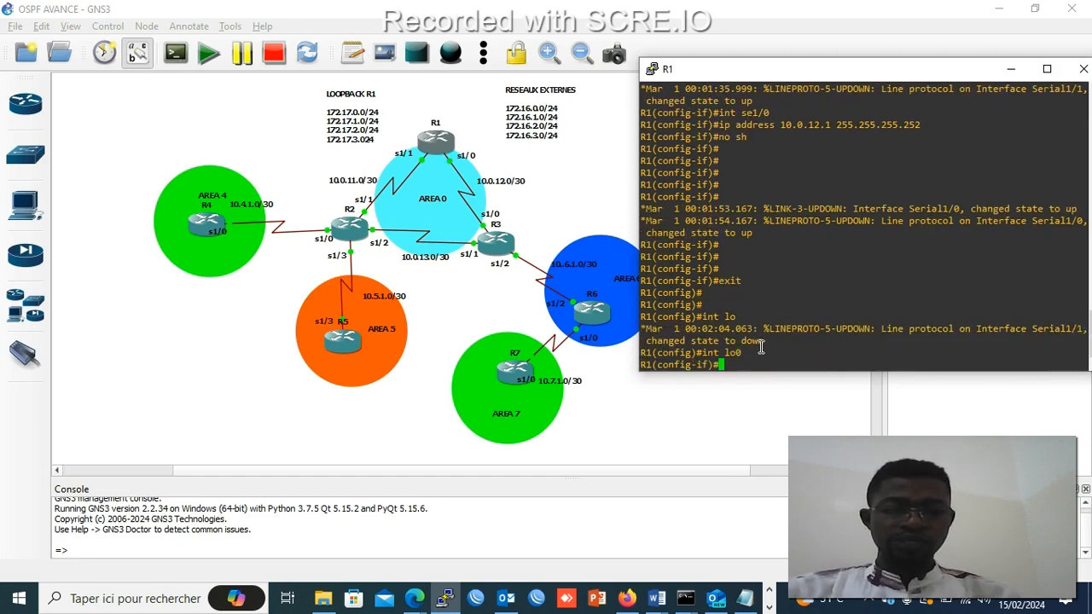
# - Assign the IP address 172.17.0.1 with mask 255.255.255.252 to R1's loopback interface lo0
pyautogui.write('ip add')
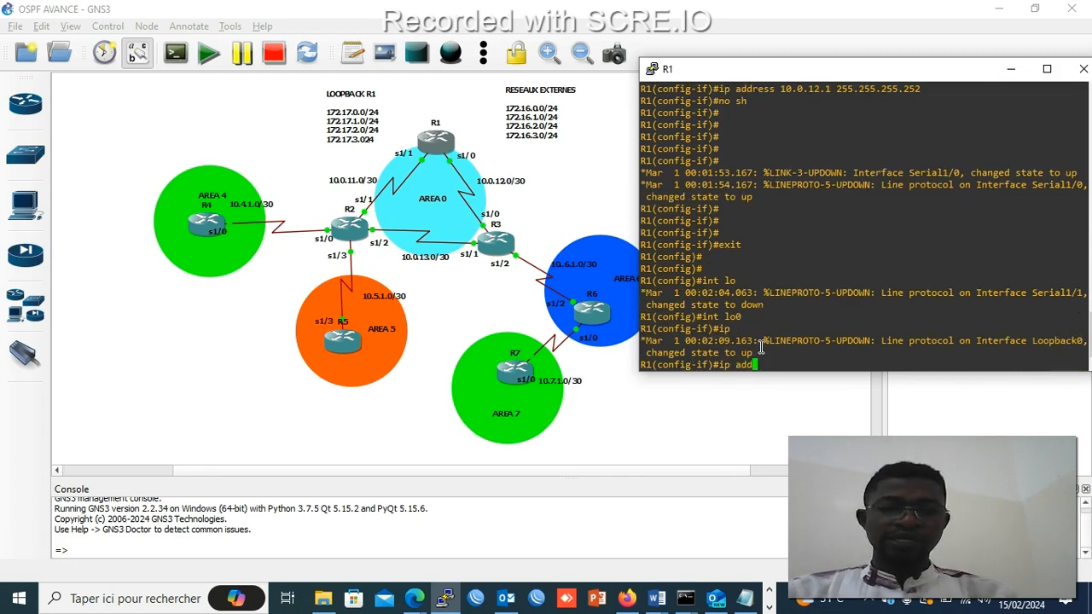
pyautogui.press('Tab')
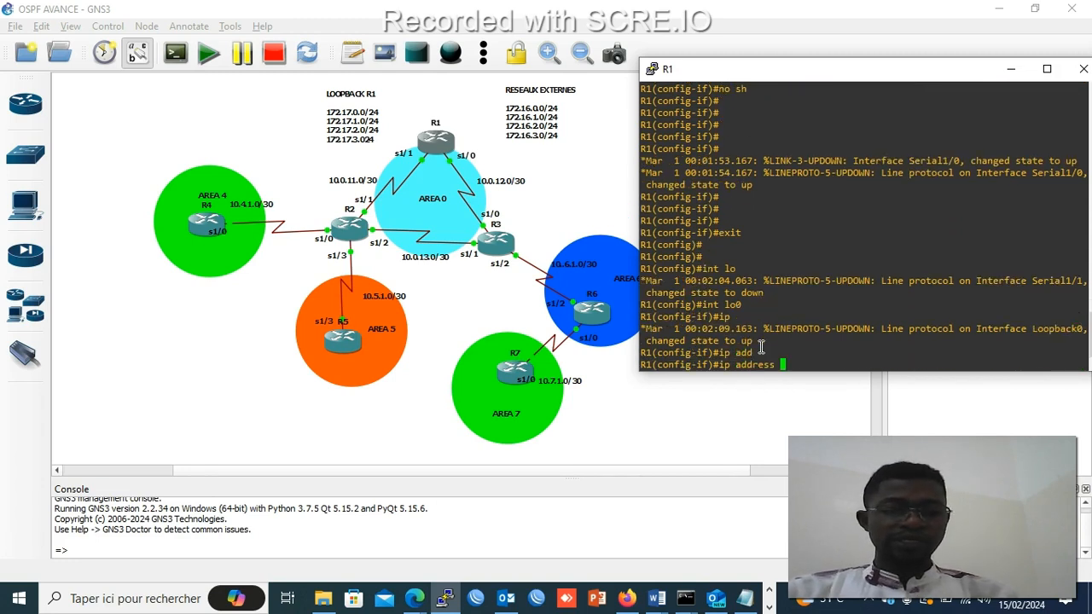
pyautogui.write('172.')
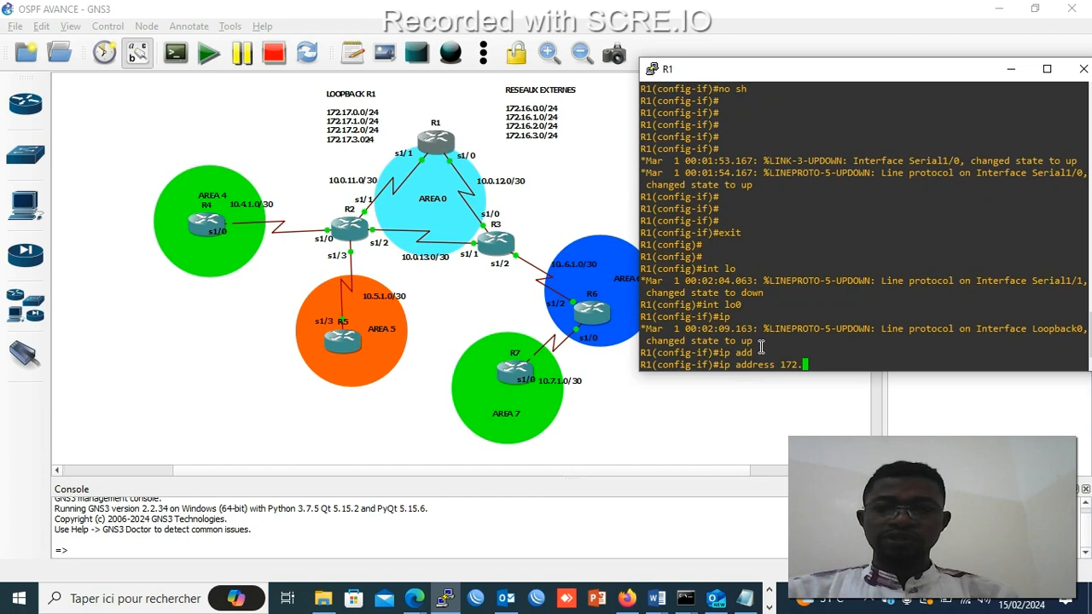
pyautogui.write('17.1.')
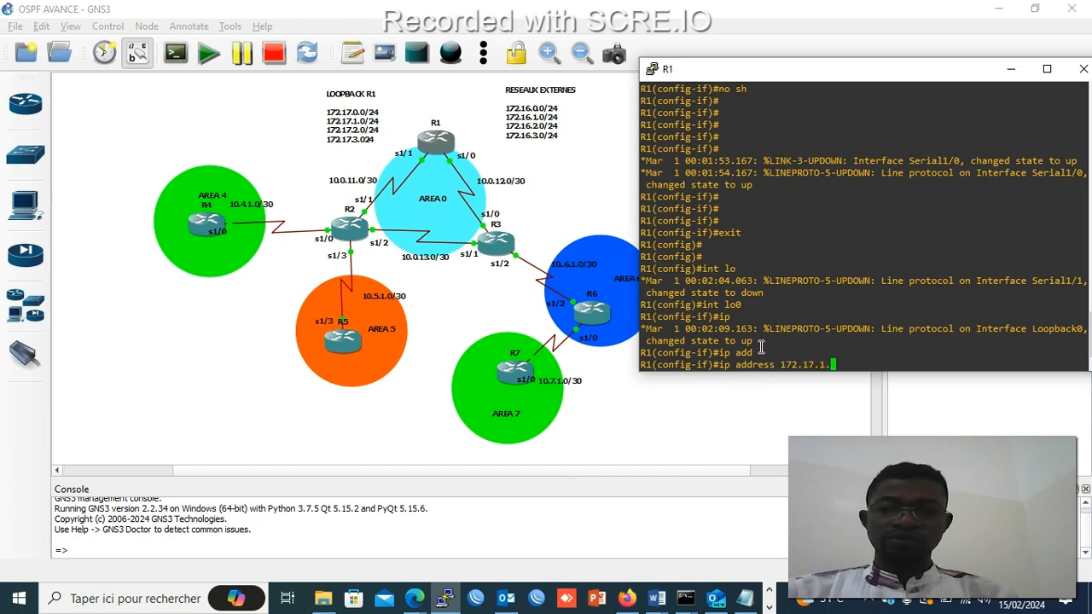
pyautogui.write('1')
pyautogui.press('BackSpace')
pyautogui.press('BackSpace')
pyautogui.press('BackSpace')
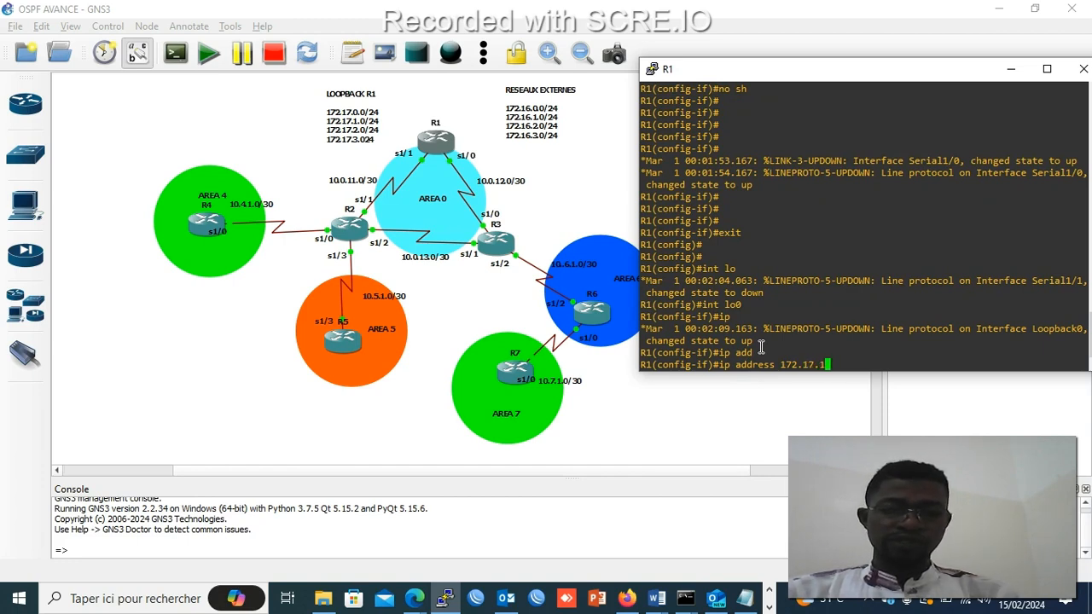
pyautogui.write('0.1')
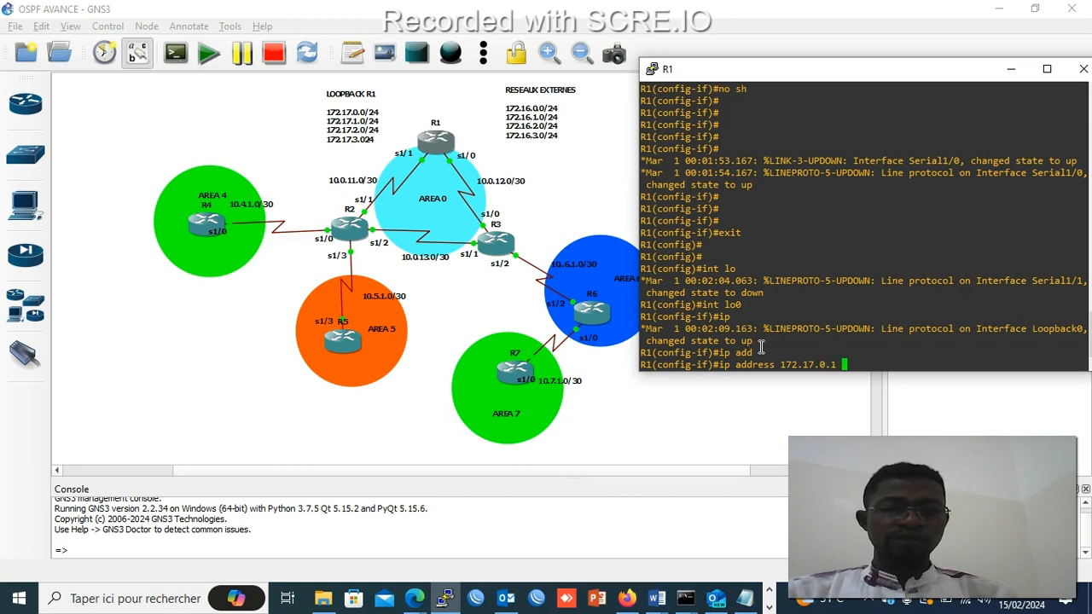
pyautogui.write(' 255.255')
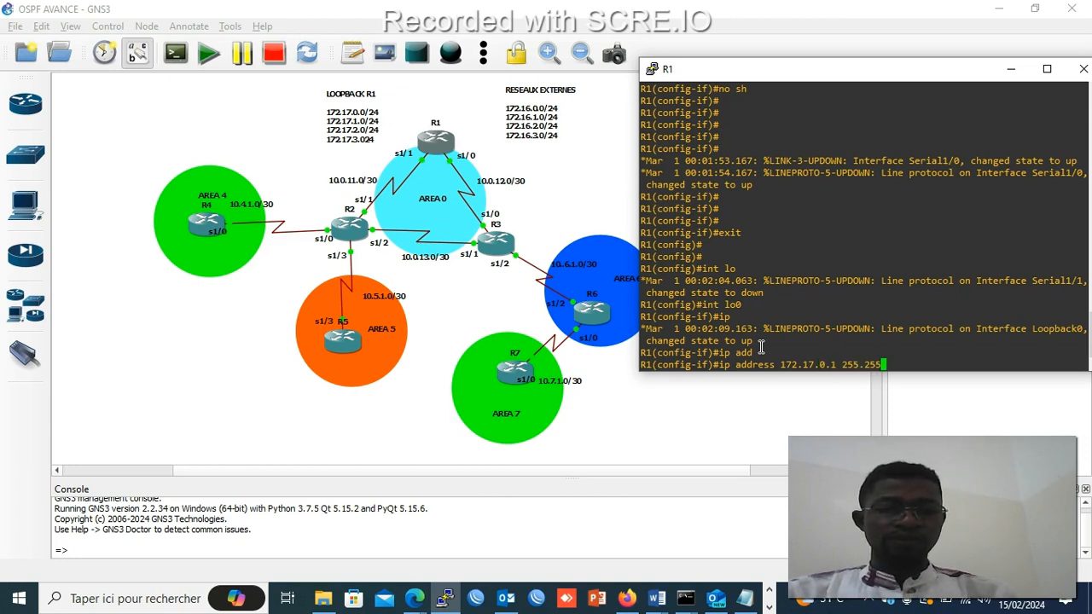
pyautogui.write('.255.252')
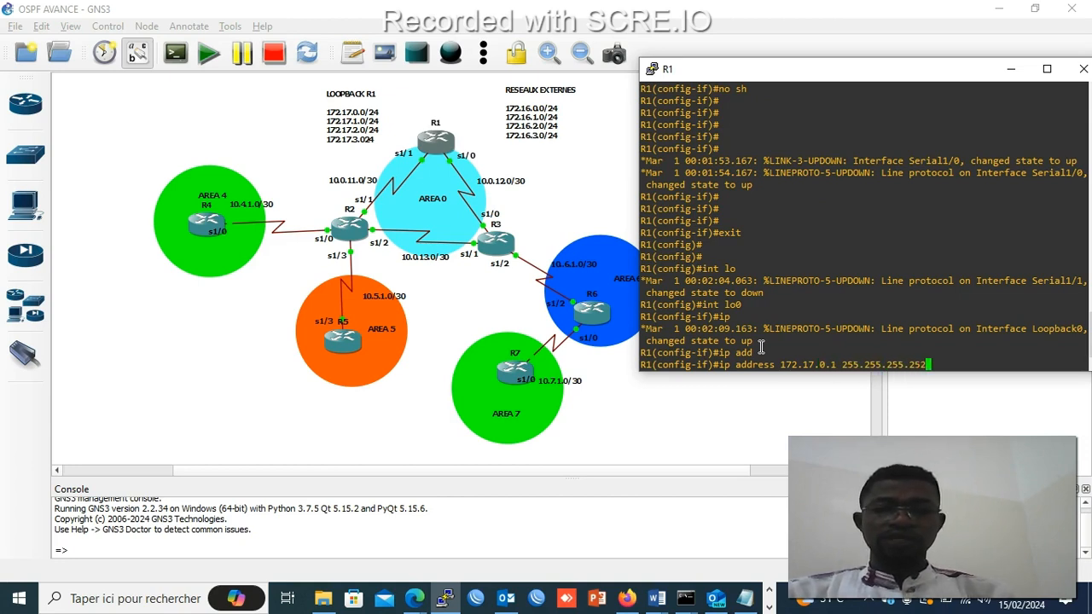
pyautogui.press('Return')
# - Reissue lo0's IP address 172.17.0.1 with mask 255.255.255.0
pyautogui.press('Up')
pyautogui.press('BackSpace')
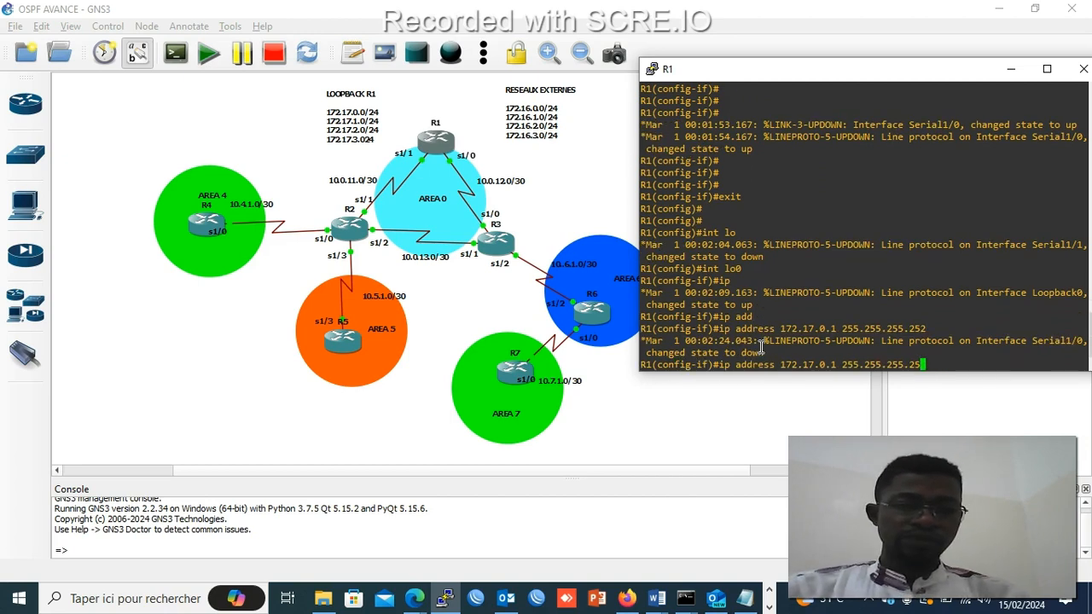
pyautogui.press('BackSpace')
pyautogui.press('BackSpace')
pyautogui.write('0')
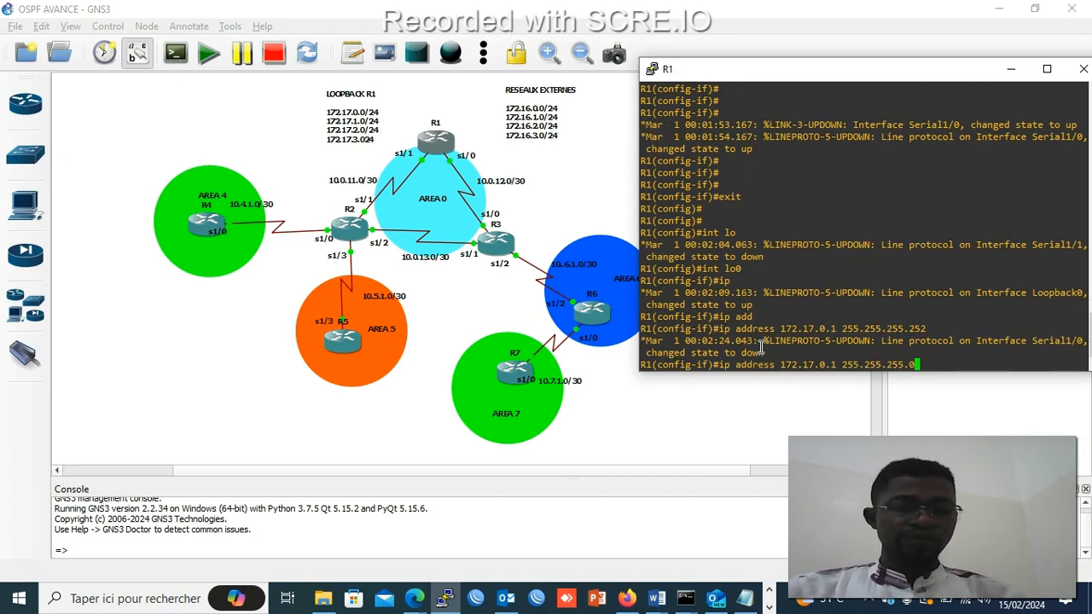
pyautogui.press('Return')
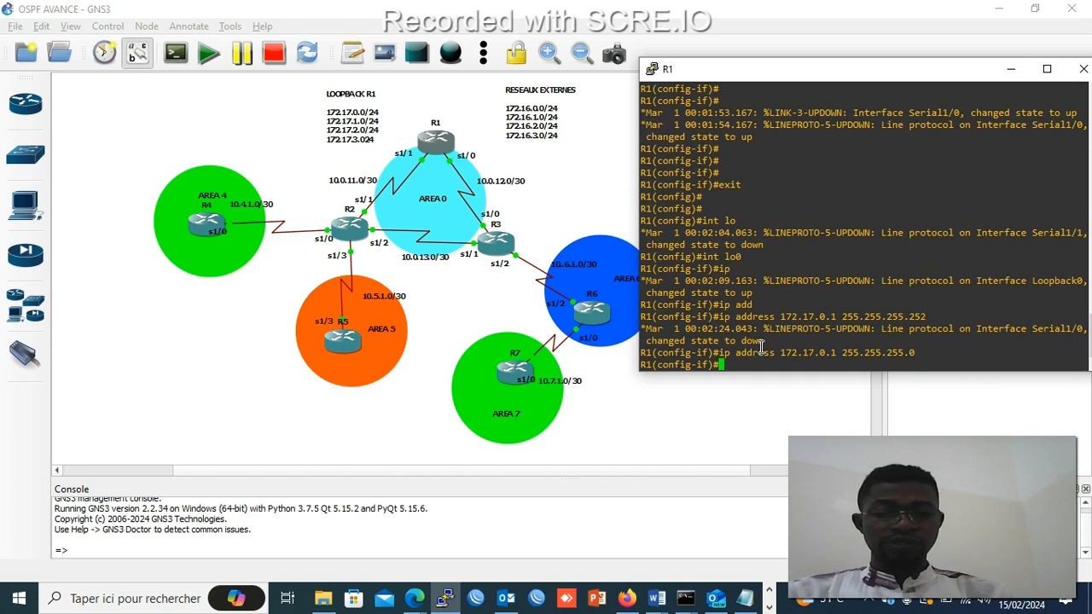
# - Enable R1's loopback interface lo0 with the no sh command
pyautogui.write('no sh')
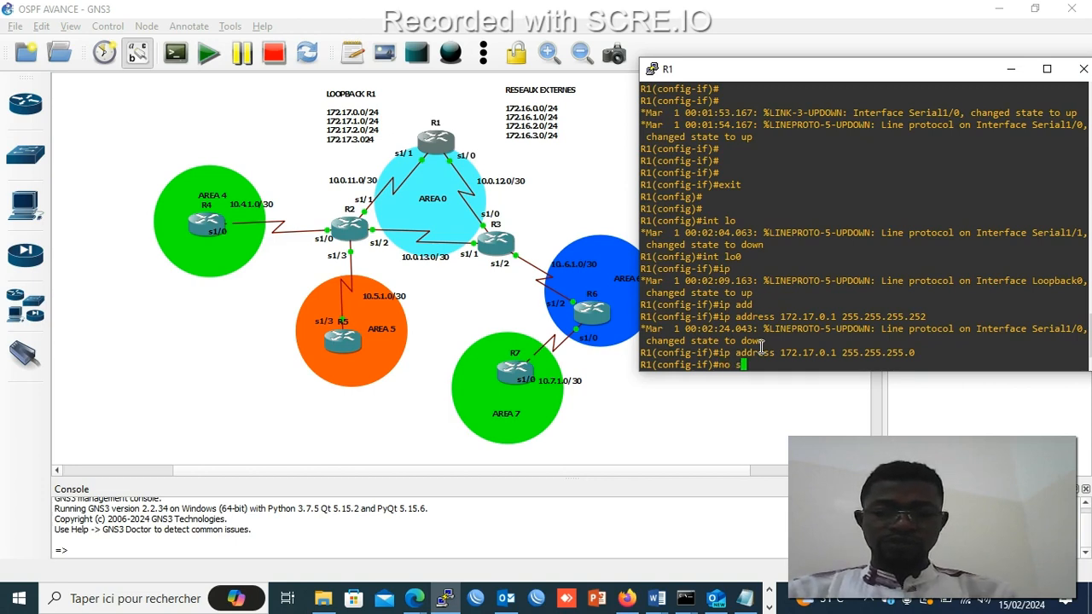
pyautogui.press('Return')
pyautogui.press('Return')
pyautogui.press('Return')
pyautogui.press('Return')
pyautogui.press('Return')
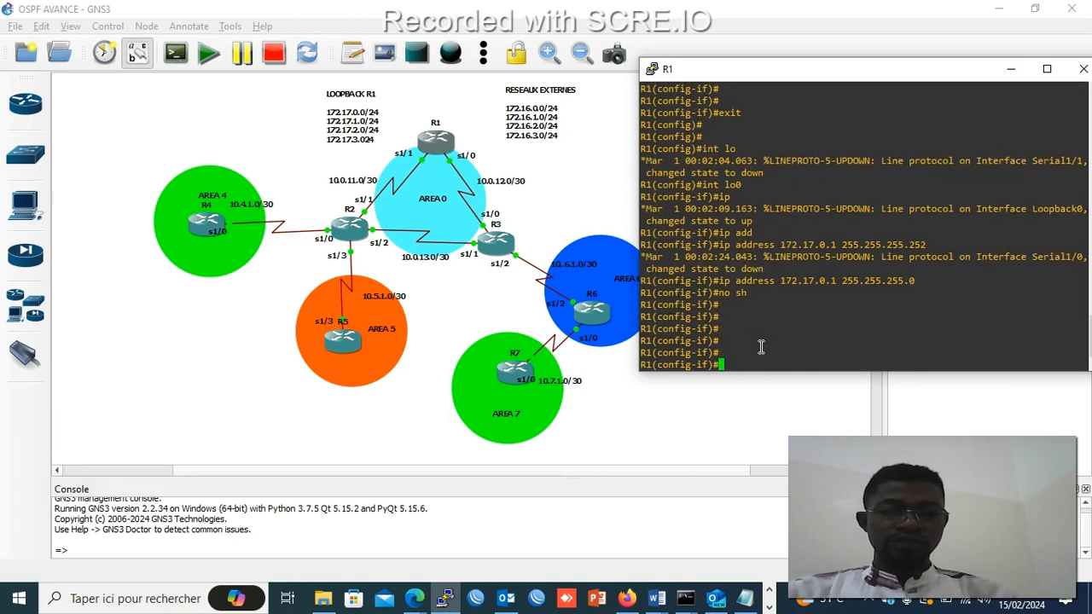
# - Create loopback interface lo1 on R1 by reusing the earlier int lo0 command with number 1
pyautogui.press('Up')
pyautogui.press('Up')
pyautogui.press('Up')
pyautogui.press('Up')
pyautogui.press('Up')
pyautogui.press('Up')
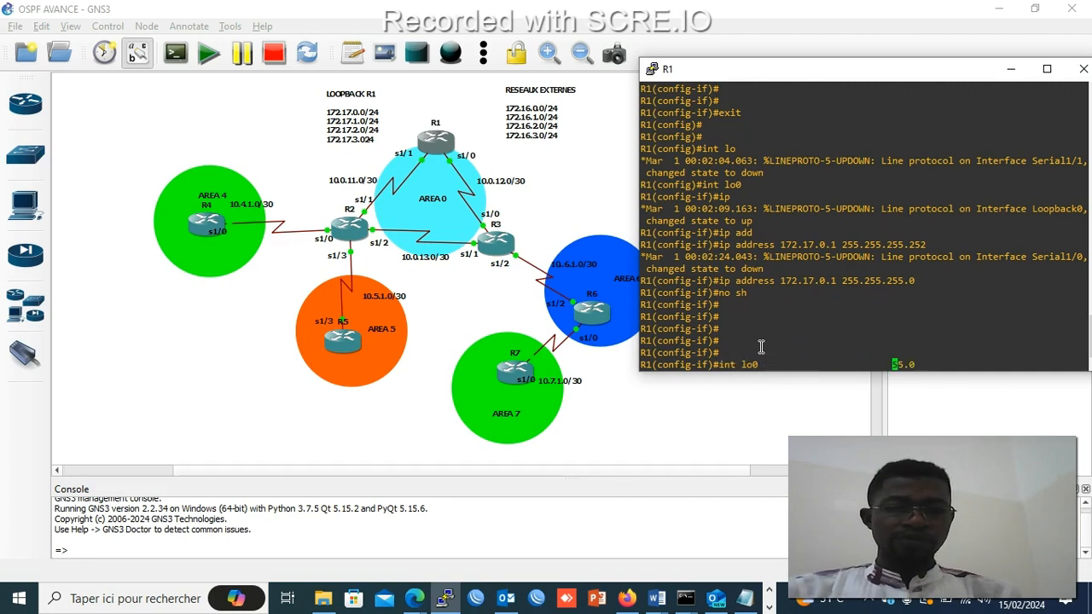
pyautogui.press('BackSpace')
pyautogui.write('1')
pyautogui.press('Return')
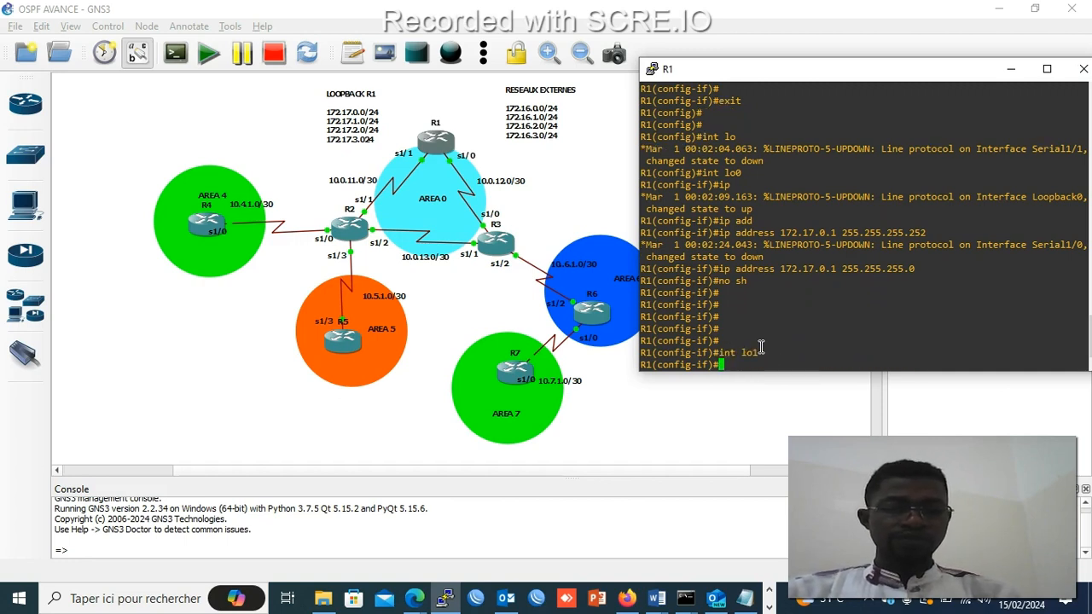
# - Try to assign the IP address 172.17.0.1 with mask 255.255.255.0 to loopback interface lo1
pyautogui.press('Up')
pyautogui.press('Up')
pyautogui.press('Up')
pyautogui.press('Up')
pyautogui.press('Return')
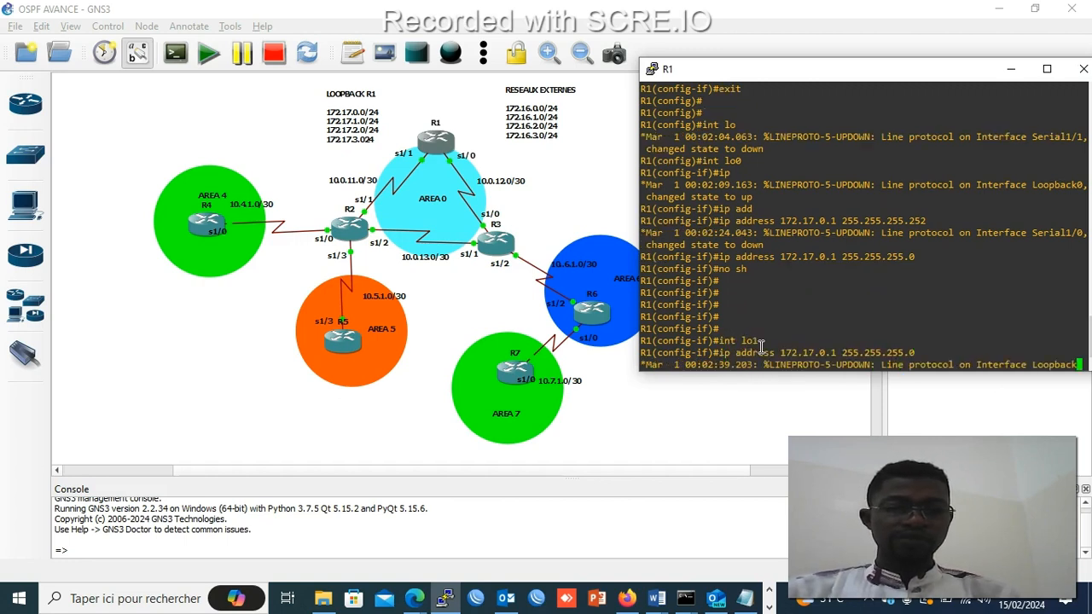
# - Assign the IP address 172.17.1.1 with mask 255.255.255.0 to R1's loopback interface lo1
pyautogui.press('Up')
pyautogui.press('Left')
pyautogui.press('Left')
pyautogui.press('Left')
pyautogui.press('Left')
pyautogui.press('Left')
pyautogui.press('Left')
pyautogui.press('Left')
pyautogui.press('Left')
pyautogui.press('Left')
pyautogui.press('Left')
pyautogui.press('Left')
pyautogui.press('Left')
pyautogui.press('Left')
pyautogui.press('Left')
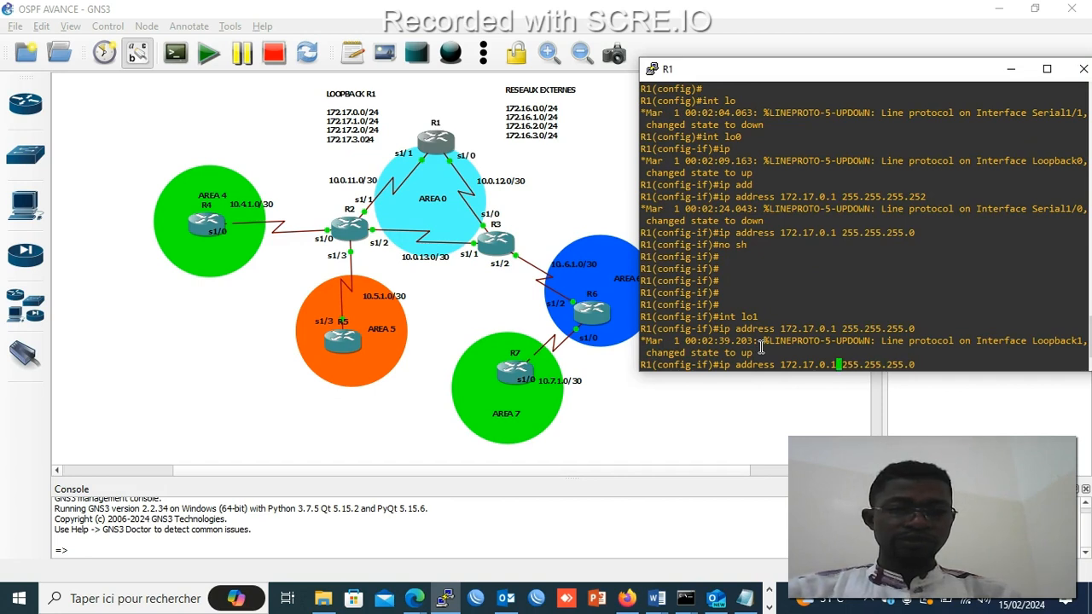
pyautogui.press('Left')
pyautogui.press('Left')
pyautogui.press('BackSpace')
pyautogui.write('1')
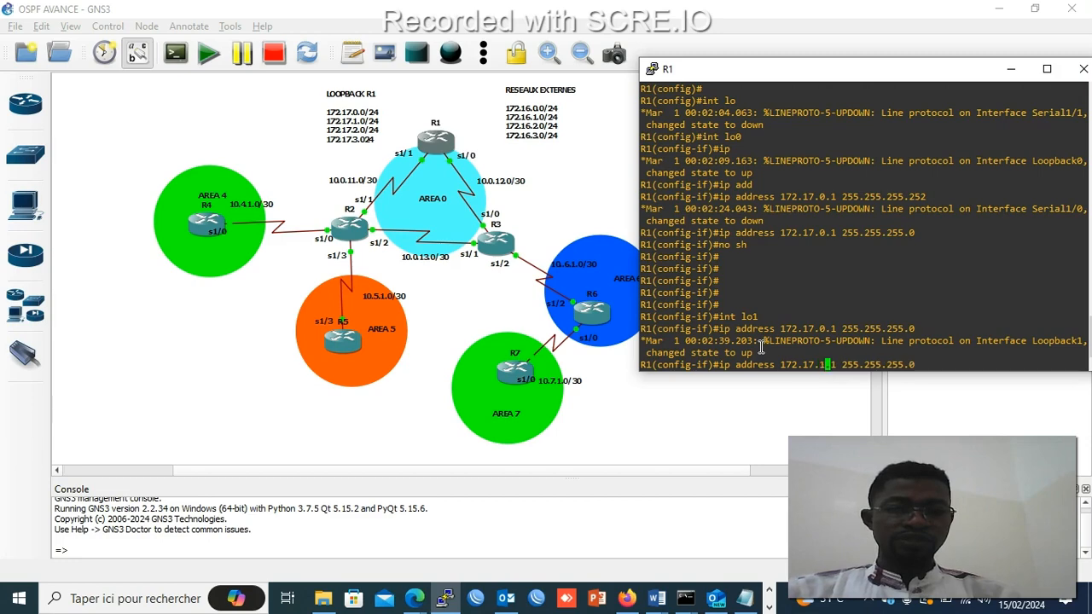
pyautogui.press('Return')
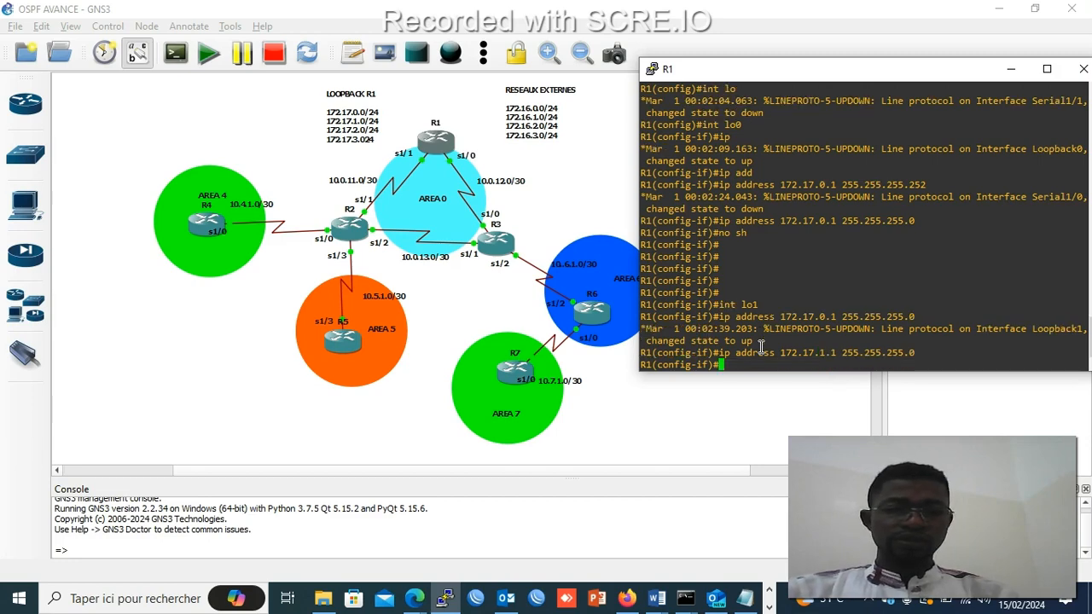
# - Enable R1's loopback interface lo1 with the no sh command
pyautogui.write('nosh')
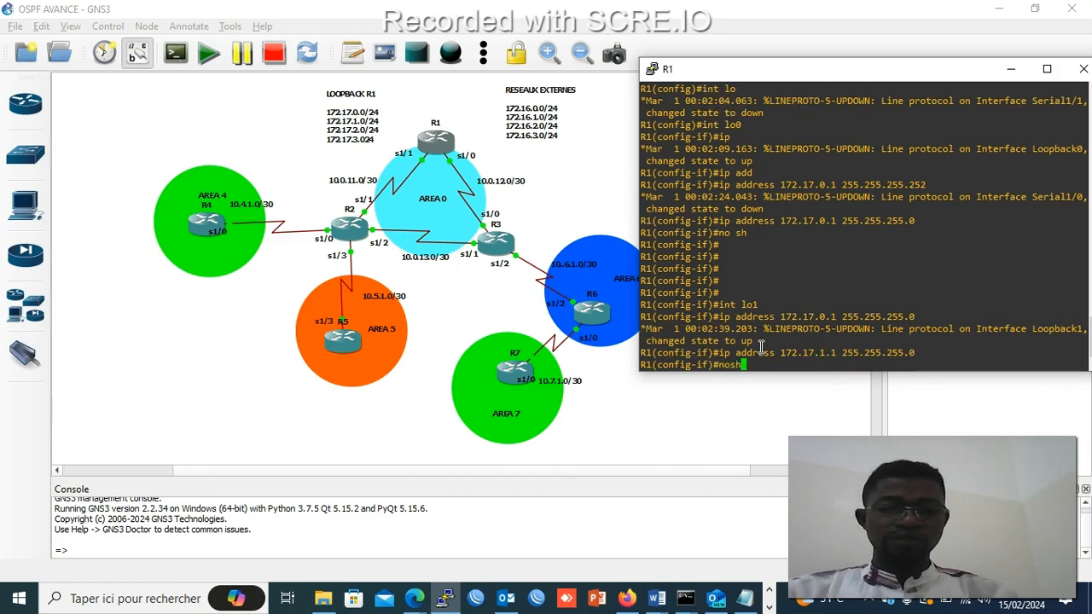
pyautogui.press('Return')
pyautogui.press('Return')
pyautogui.press('Return')
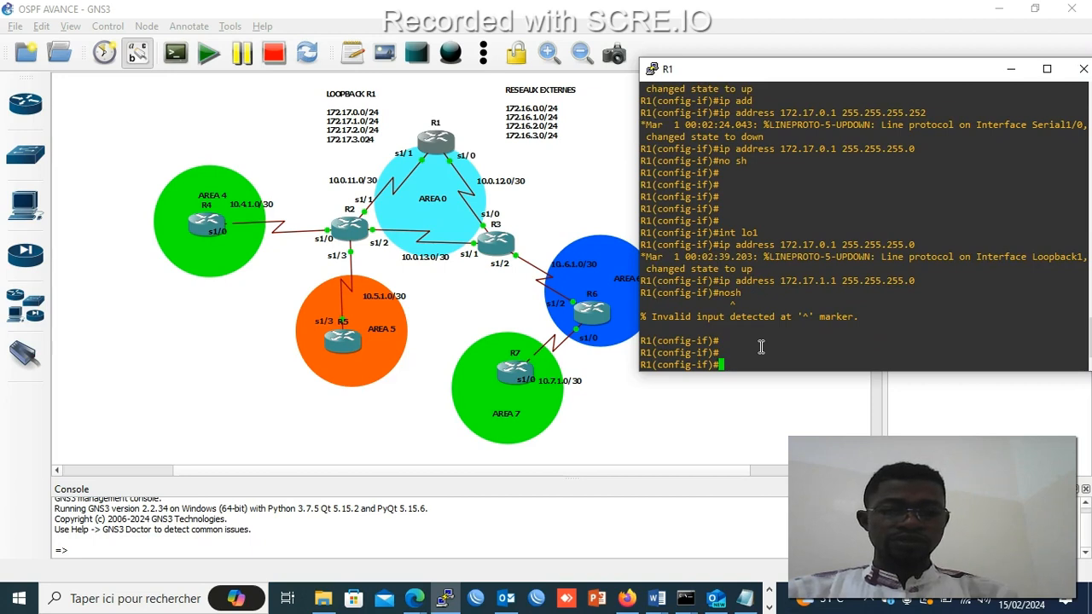
pyautogui.write('no sh')
pyautogui.press('Return')
pyautogui.press('Return')
pyautogui.press('Return')
pyautogui.press('Return')
pyautogui.press('Return')
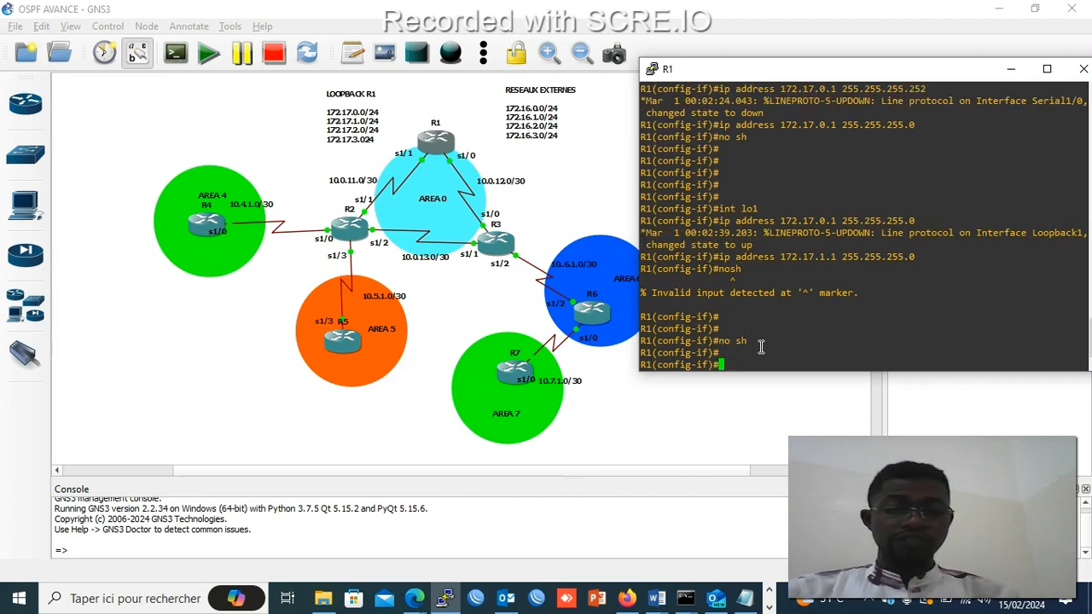
# - Create loopback interface lo2 on R1 by reusing the earlier int lo1 command with number 2
pyautogui.press('Up')
pyautogui.press('Up')
pyautogui.press('Up')
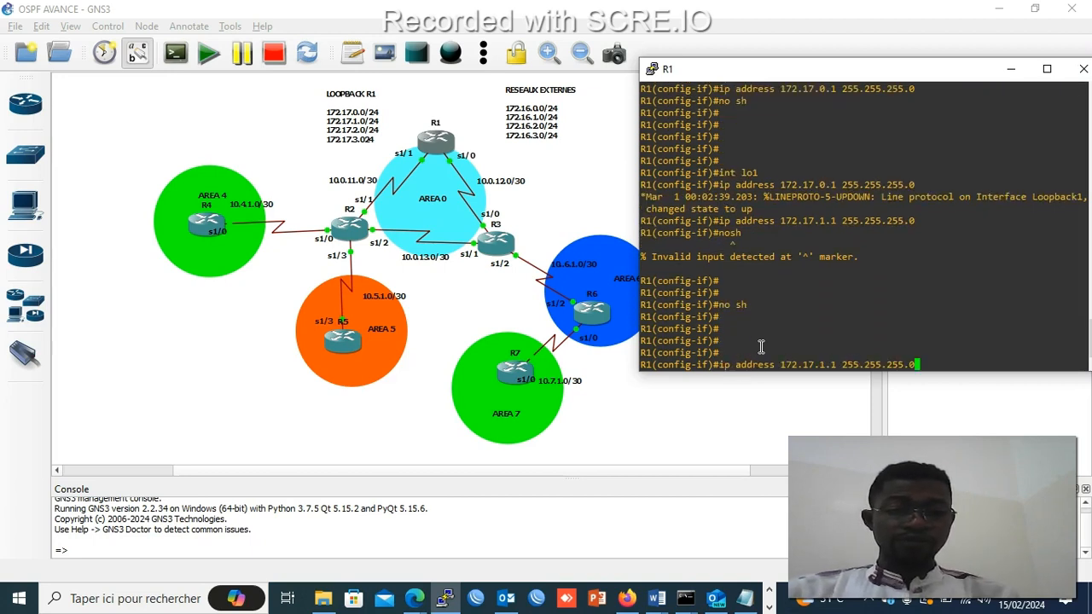
pyautogui.press('Down')
pyautogui.press('Down')
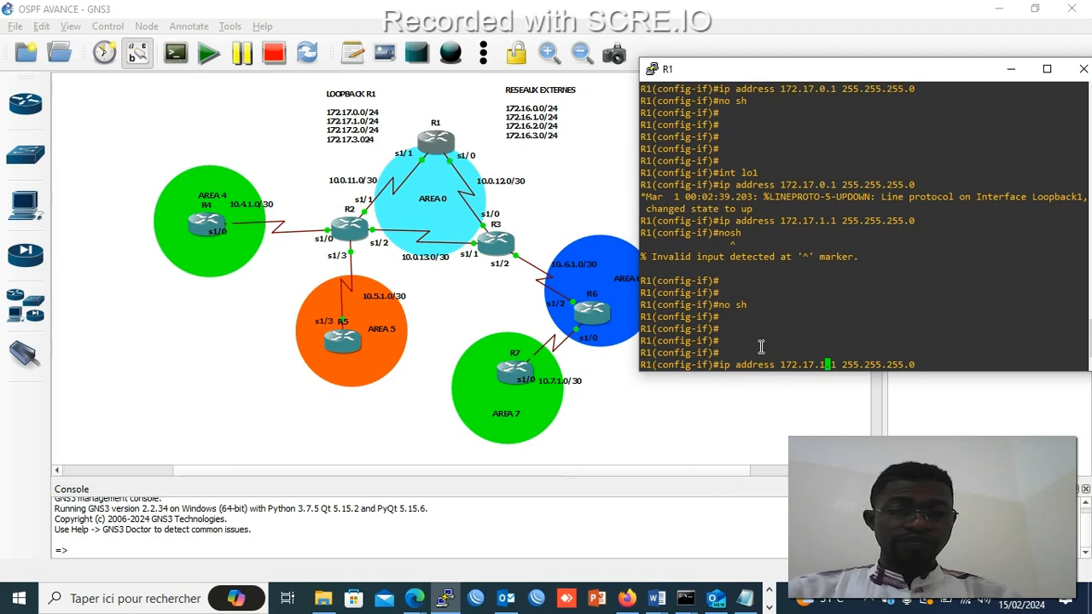
pyautogui.press('Up')
pyautogui.press('Up')
pyautogui.press('Up')
pyautogui.press('Up')
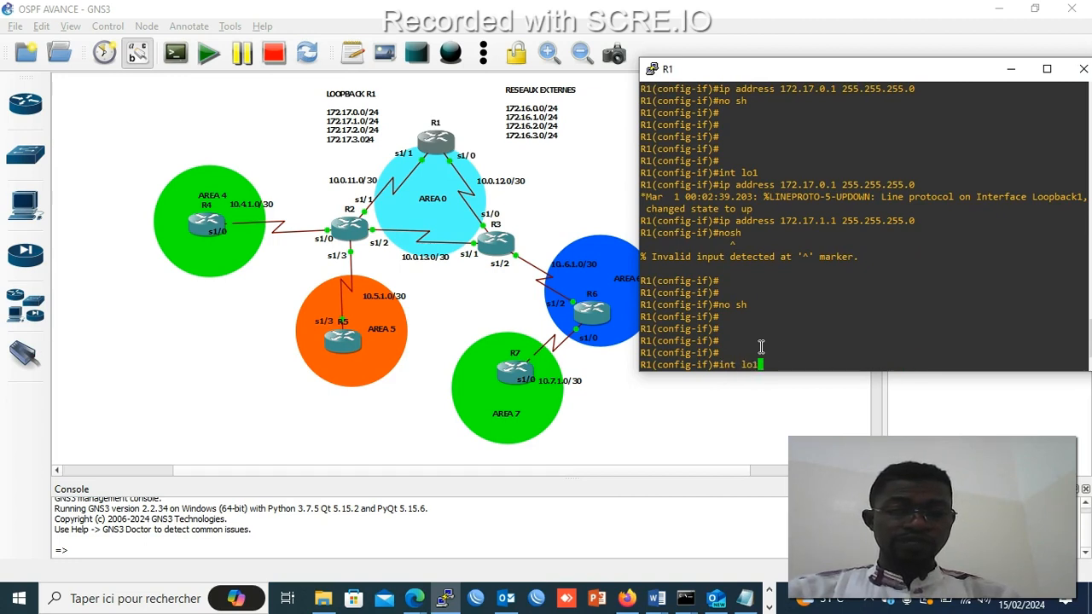
pyautogui.press('BackSpace')
pyautogui.write('2')
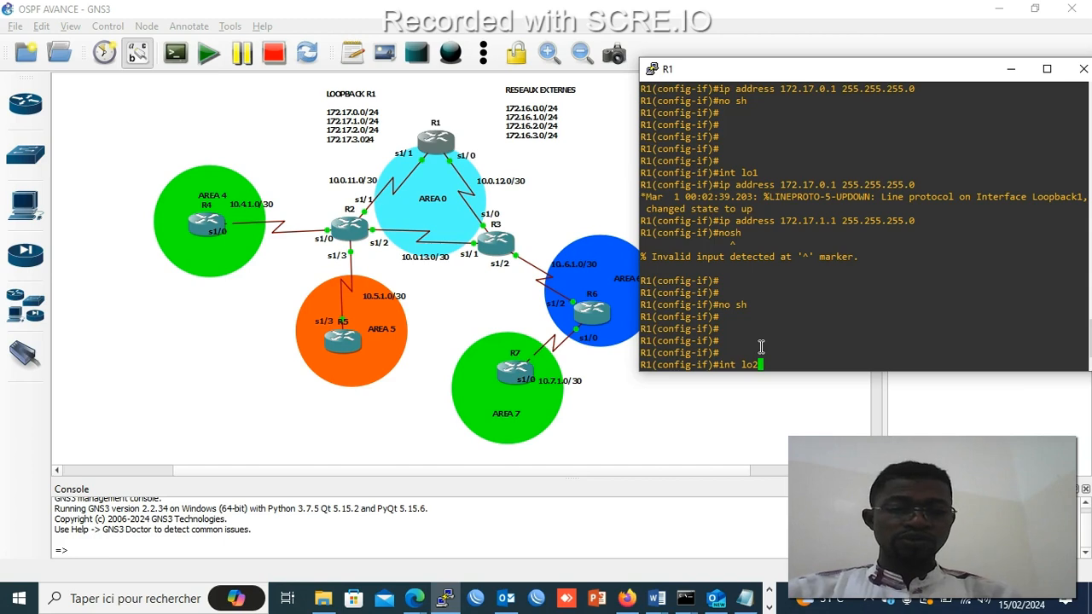
pyautogui.press('Return')
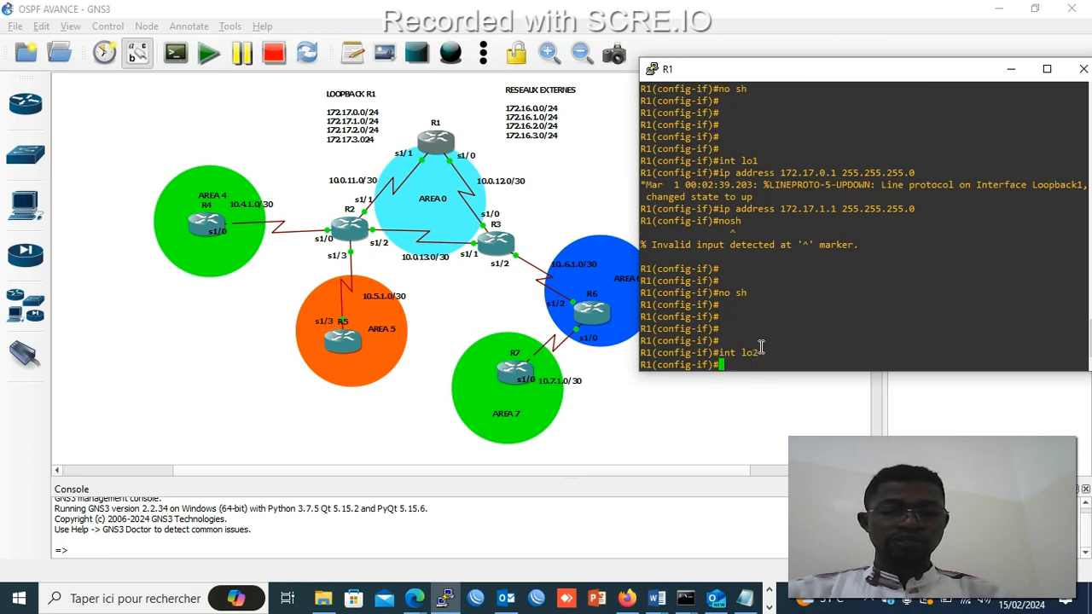
# - Enable R1's loopback interface lo2 with the no sh command
pyautogui.write('no sh')
pyautogui.press('Return')
pyautogui.write('nosh')
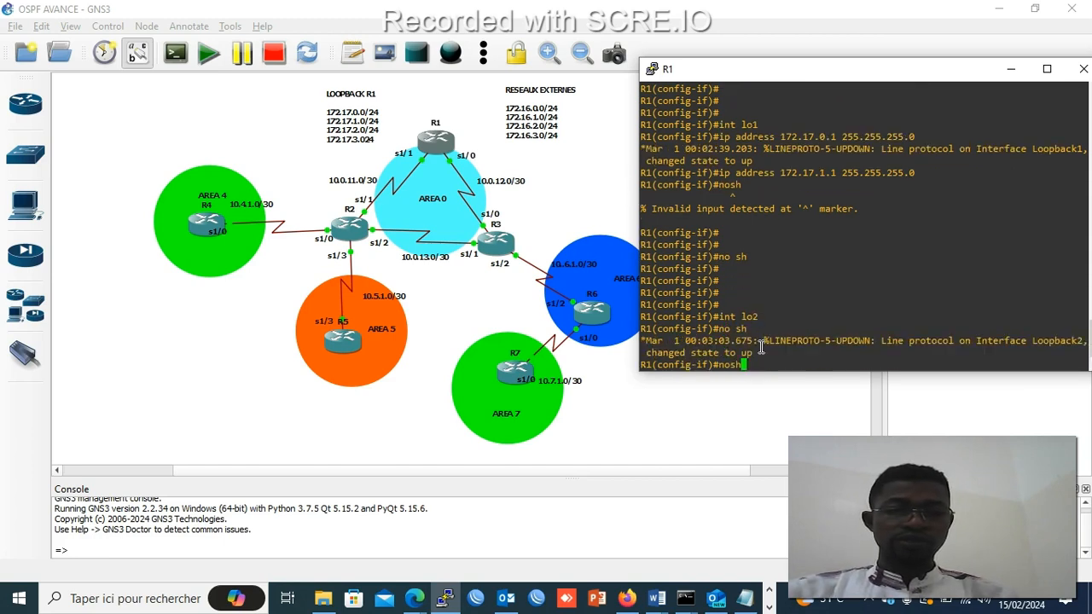
# - Assign the IP address 172.17.2.1 with mask 255.255.255.0 to R1's loopback interface lo2 by editing the previous address command
pyautogui.press('Up')
pyautogui.press('Left')
pyautogui.press('Left')
pyautogui.press('Left')
pyautogui.press('Left')
pyautogui.press('Left')
pyautogui.press('Left')
pyautogui.press('Left')
pyautogui.press('Left')
pyautogui.press('Left')
pyautogui.press('Left')
pyautogui.press('Left')
pyautogui.press('Left')
pyautogui.press('Left')
pyautogui.press('Left')
pyautogui.press('Left')
pyautogui.press('Left')
pyautogui.press('Left')
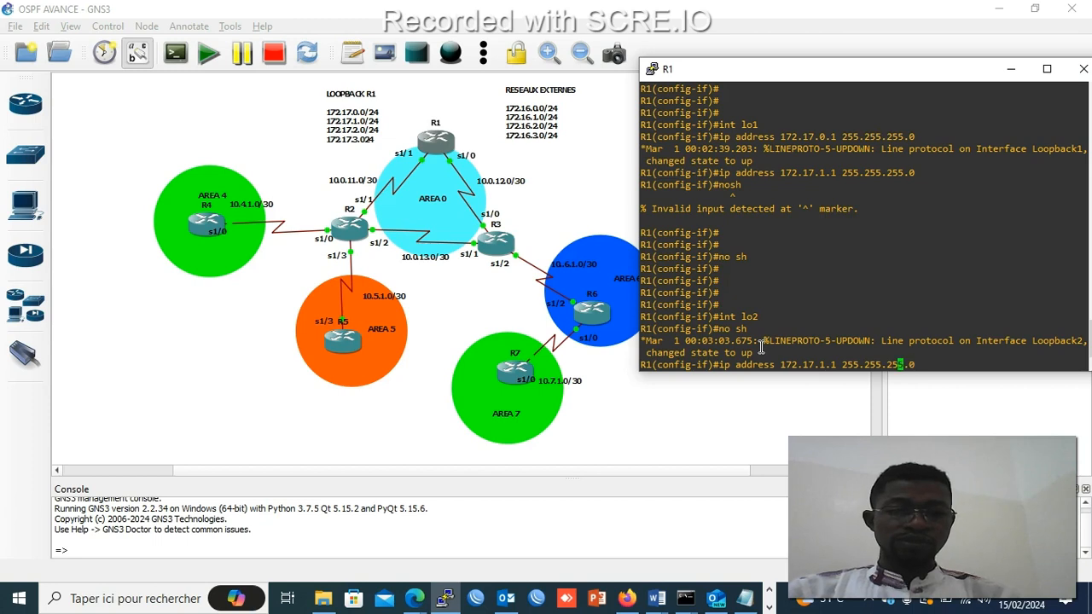
pyautogui.press('Right')
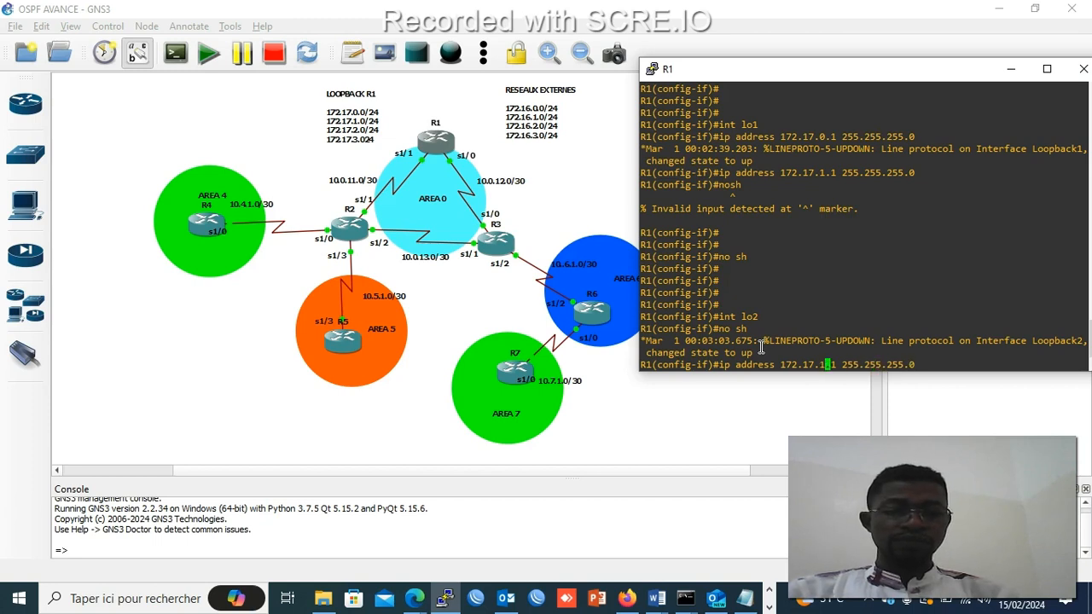
pyautogui.press('BackSpace')
pyautogui.write('2')
pyautogui.press('Return')
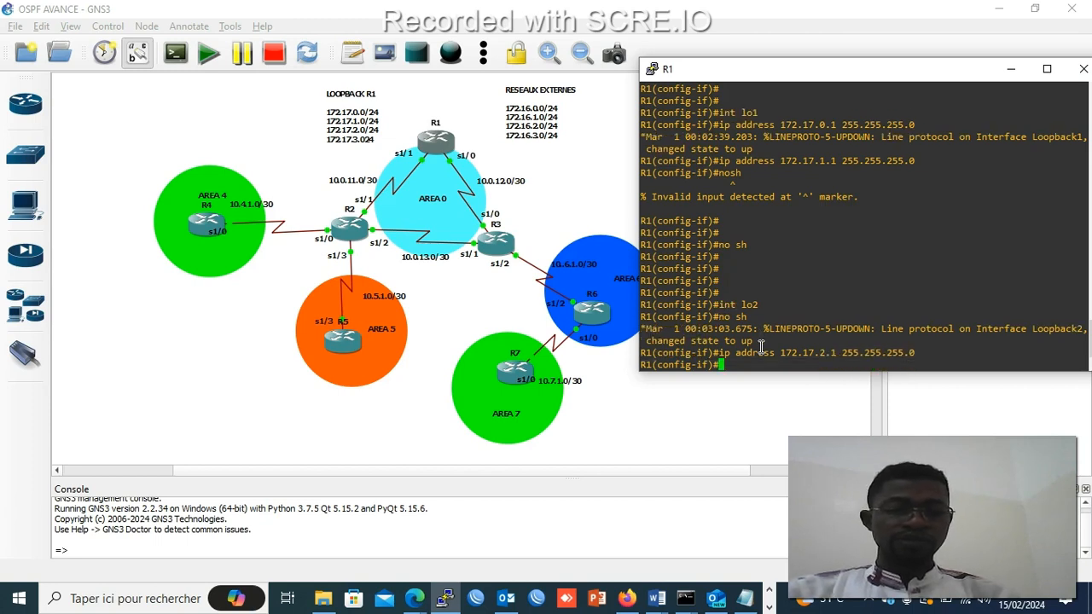
# - Issue the no sh command again on R1's loopback interface lo2 after its address assignment
pyautogui.write('no sh')
pyautogui.press('Return')
pyautogui.press('Return')
pyautogui.press('Return')
pyautogui.press('Return')
pyautogui.press('Return')
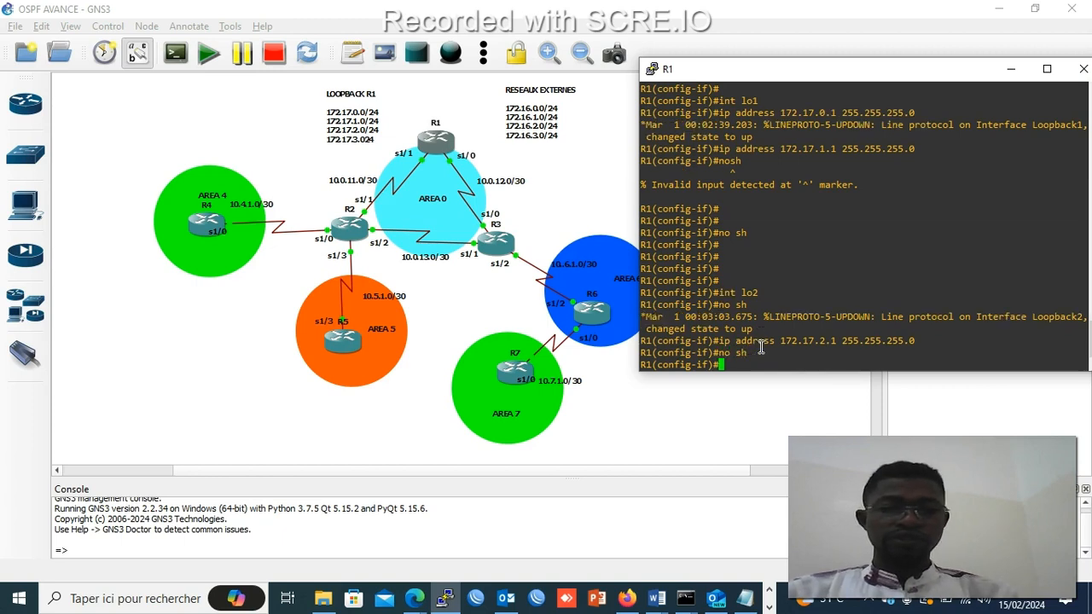
# - Create loopback interface lo3 on R1 by reusing the earlier int lo2 command with number 3
pyautogui.press('Up')
pyautogui.press('Up')
pyautogui.press('Up')
pyautogui.press('Up')
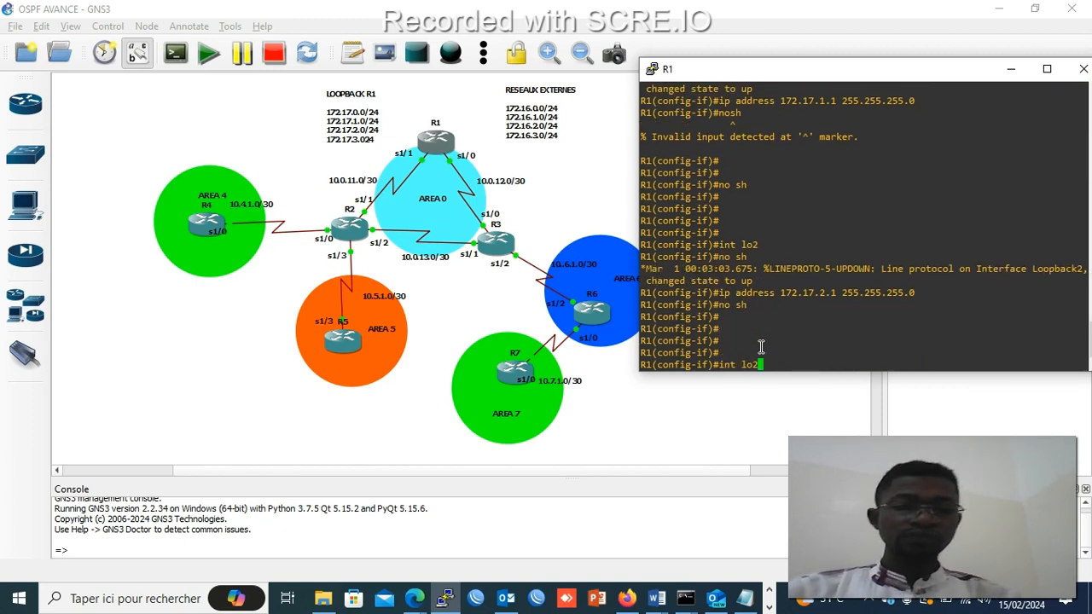
pyautogui.press('BackSpace')
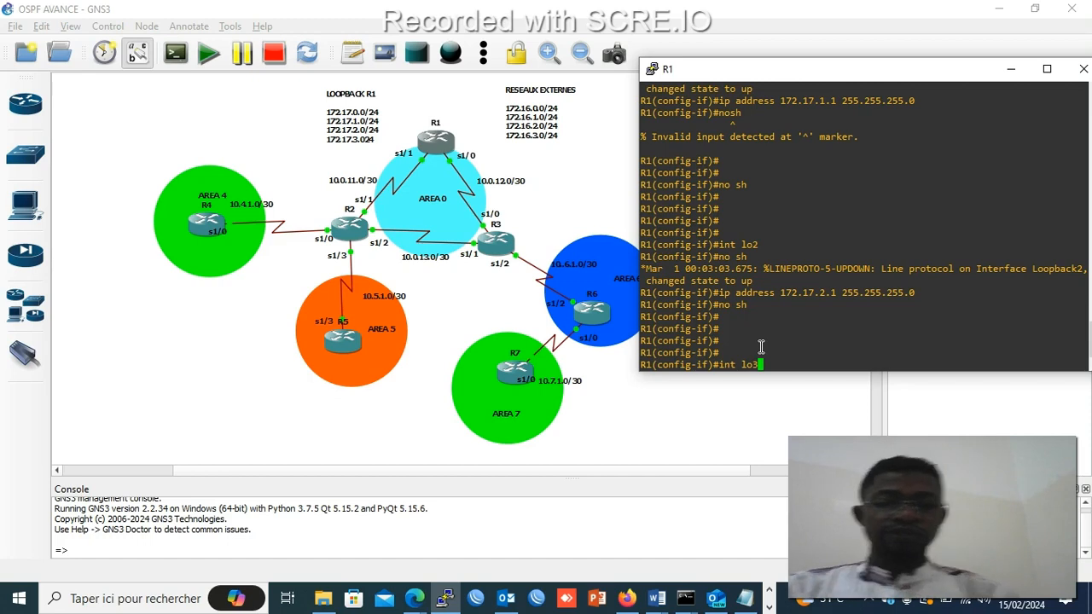
pyautogui.press('Return')
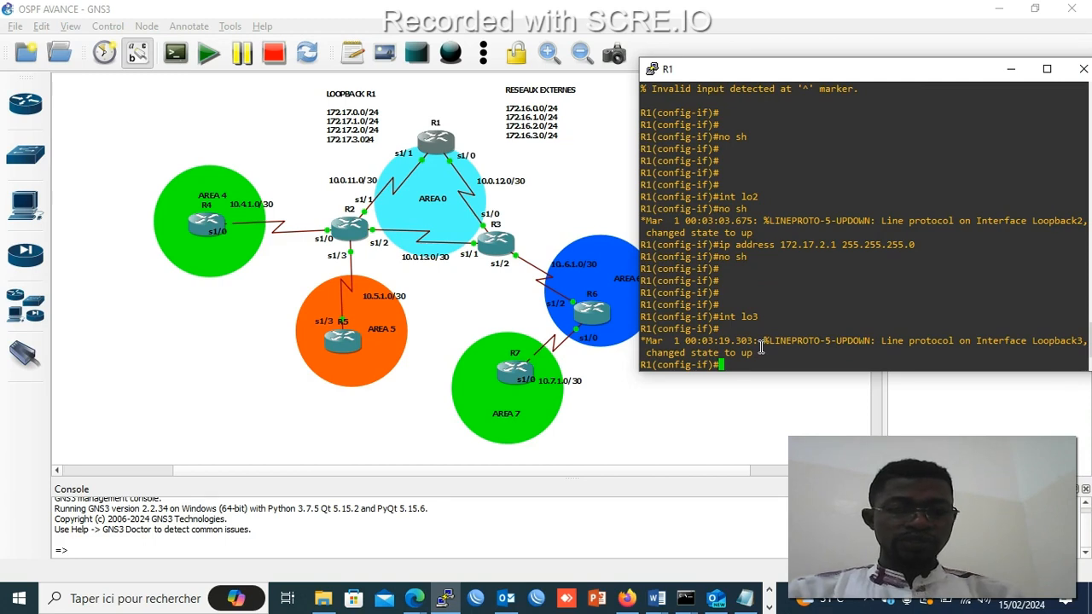
# - Assign the IP address 172.17.3.1 with mask 255.255.255.0 to R1's loopback interface lo3 by editing the previous address command
pyautogui.press('Up')
pyautogui.press('Up')
pyautogui.press('Up')
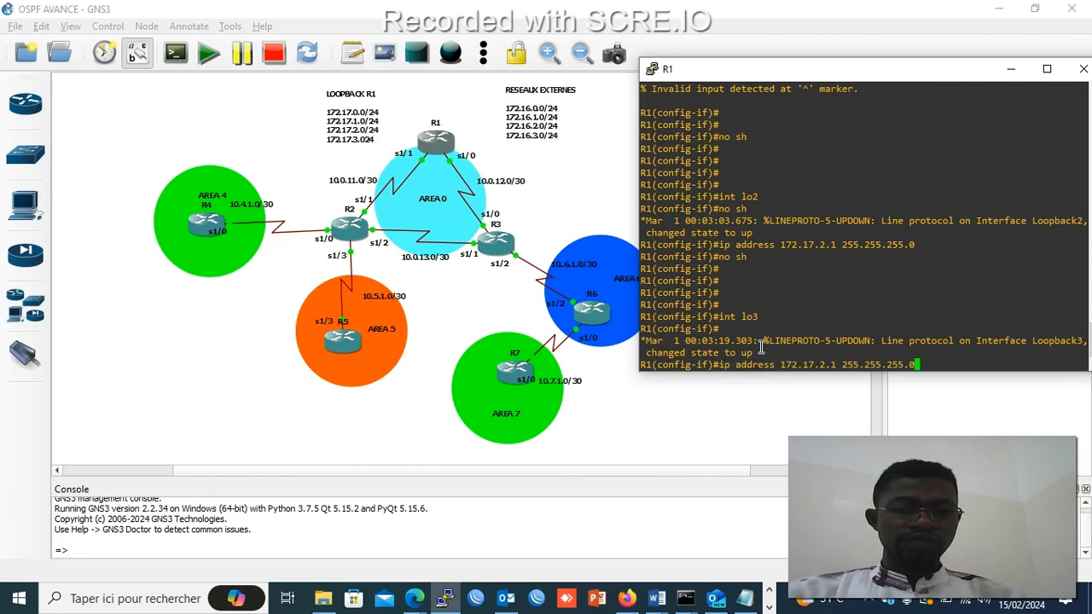
pyautogui.press('Left')
pyautogui.press('Left')
pyautogui.press('Left')
pyautogui.press('Left')
pyautogui.press('Left')
pyautogui.press('Left')
pyautogui.press('Left')
pyautogui.press('Left')
pyautogui.press('Left')
pyautogui.press('Left')
pyautogui.press('Left')
pyautogui.press('Left')
pyautogui.press('Left')
pyautogui.press('Left')
pyautogui.press('Left')
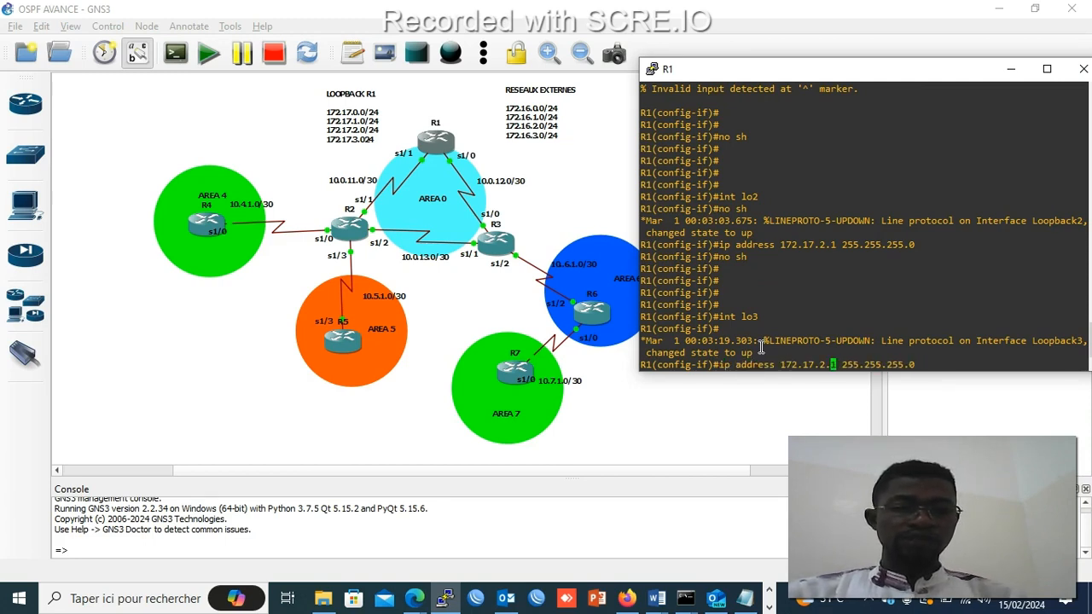
pyautogui.press('Left')
pyautogui.press('BackSpace')
pyautogui.write('3')
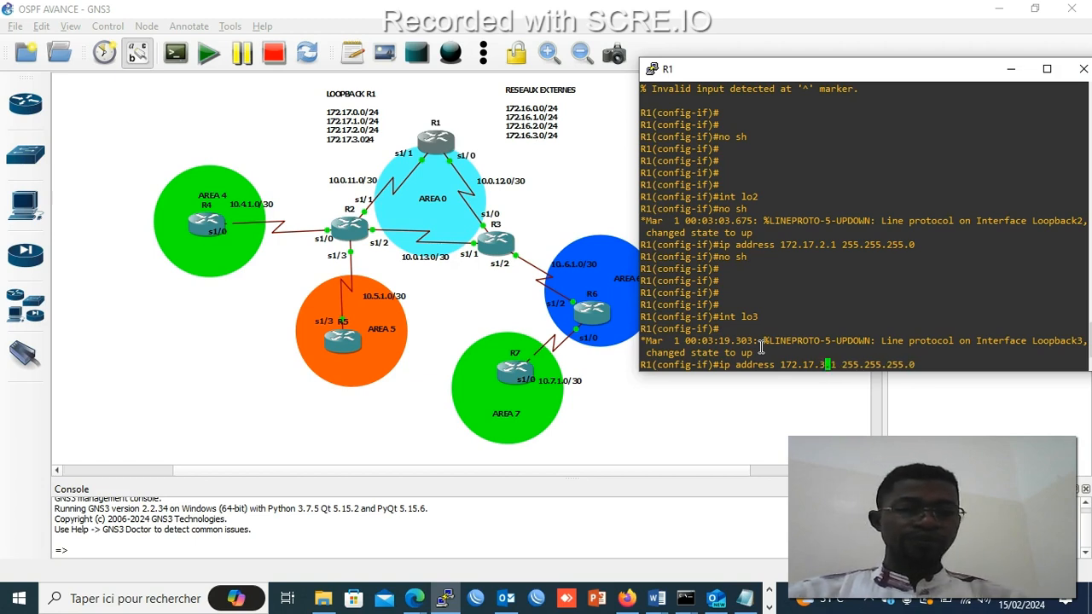
pyautogui.press('Return')
# - Enable R1's loopback interface lo3 with the no sh command
pyautogui.write('no s')
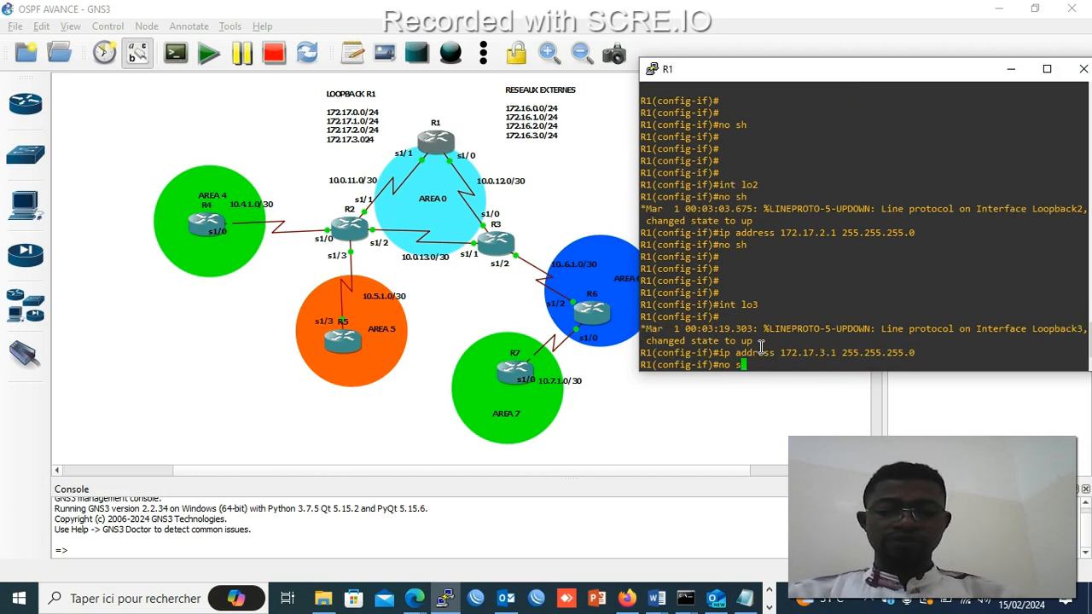
pyautogui.write('h')
pyautogui.press('Return')
pyautogui.press('Return')
pyautogui.press('Return')
pyautogui.press('Return')
pyautogui.press('Return')
pyautogui.press('Return')
pyautogui.press('Return')
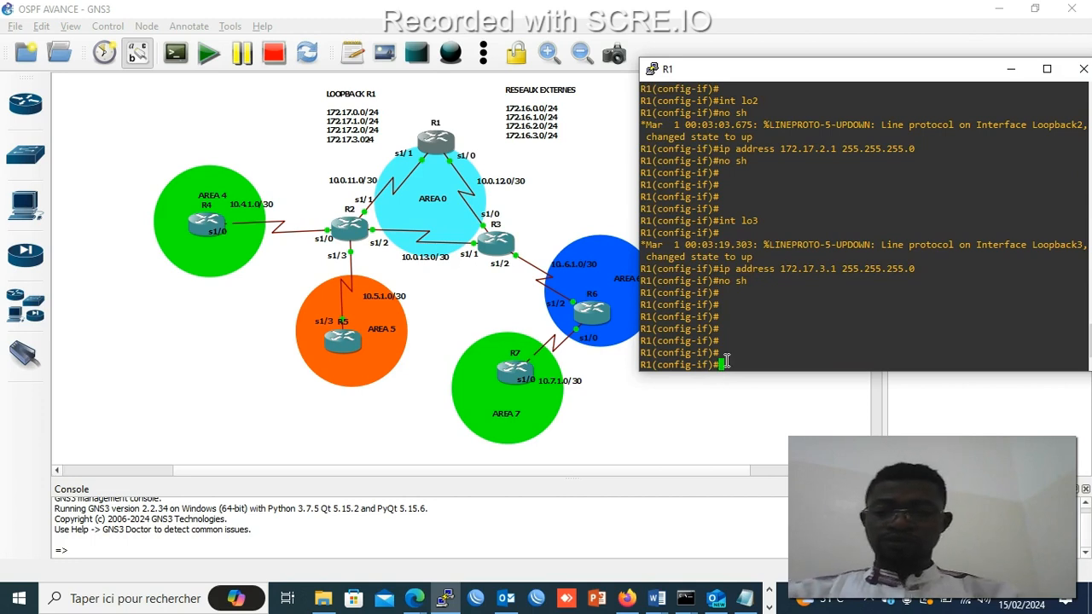
# - Exit R1's interface configuration and return to global configuration mode
pyautogui.write('exit')
pyautogui.press('Return')
pyautogui.press('Return')
pyautogui.press('Return')
pyautogui.press('Return')
pyautogui.press('Return')
pyautogui.press('Return')
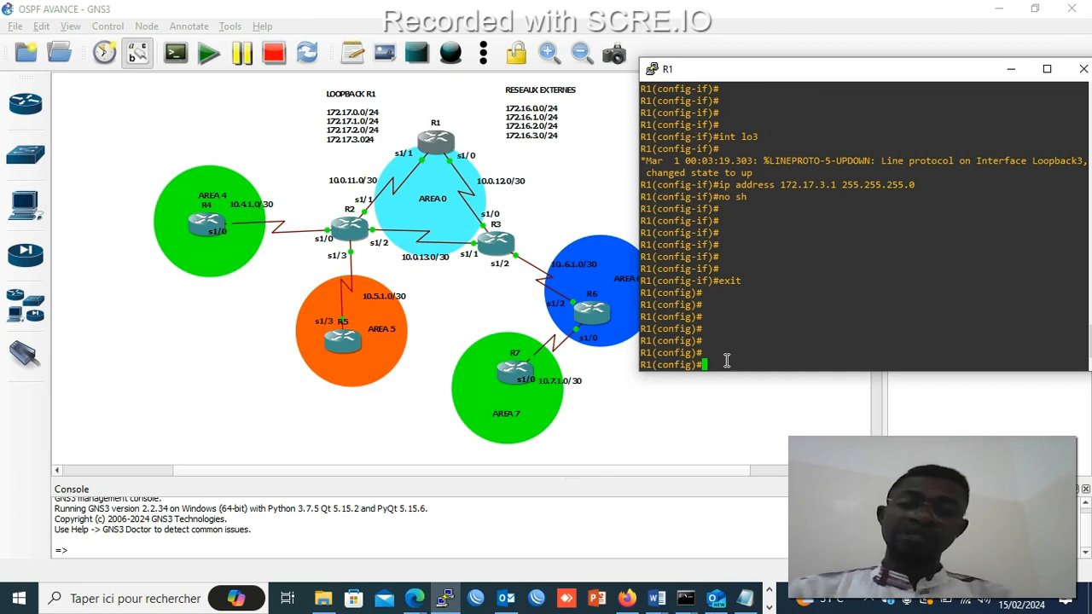
# - Open the console of router R2 and enter global configuration mode with conf t
pyautogui.click(665, 433)
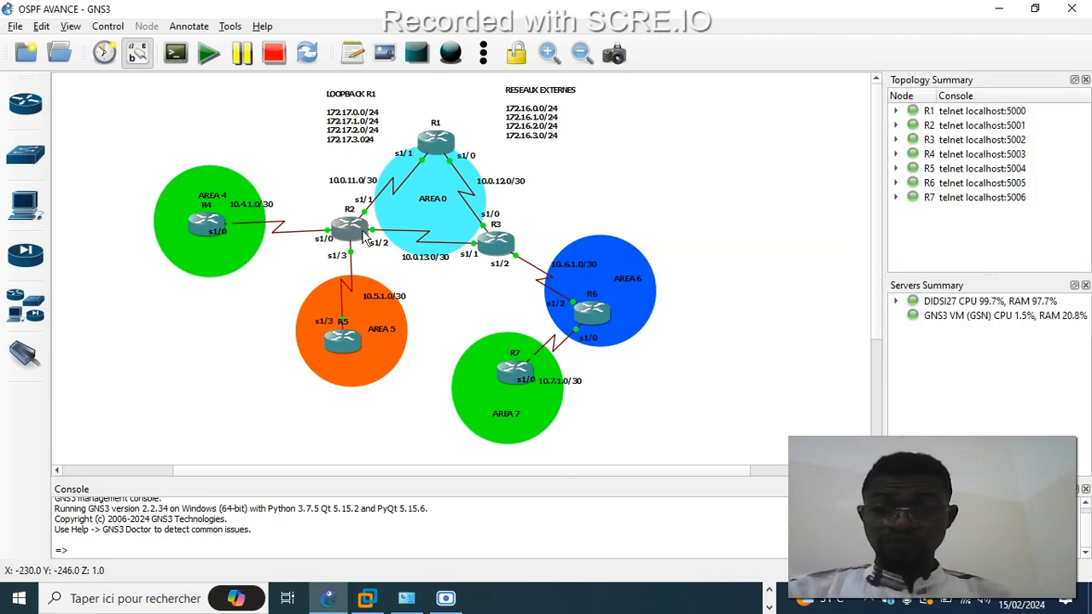
pyautogui.moveTo(359, 234)
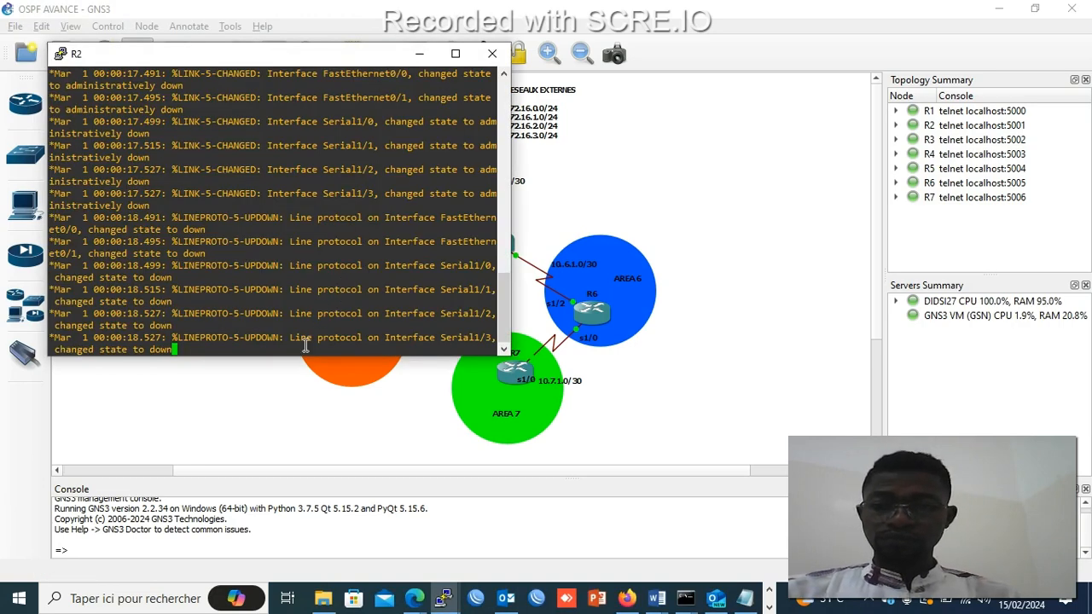
pyautogui.press('Return')
pyautogui.press('Return')
pyautogui.press('Return')
pyautogui.press('Return')
pyautogui.press('Return')
pyautogui.press('Return')
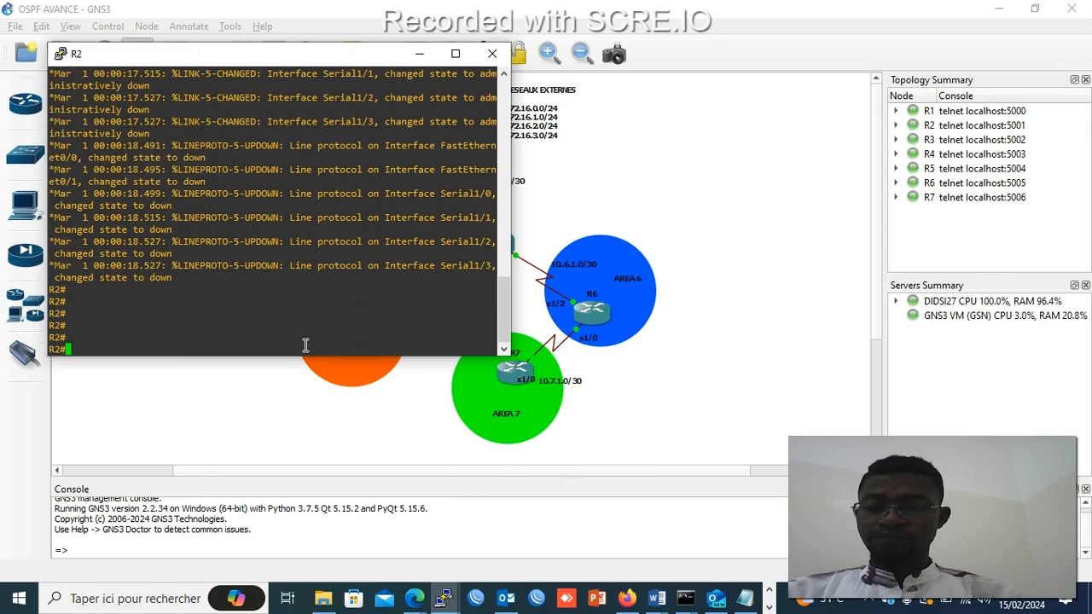
pyautogui.write('conf t')
pyautogui.press('Return')
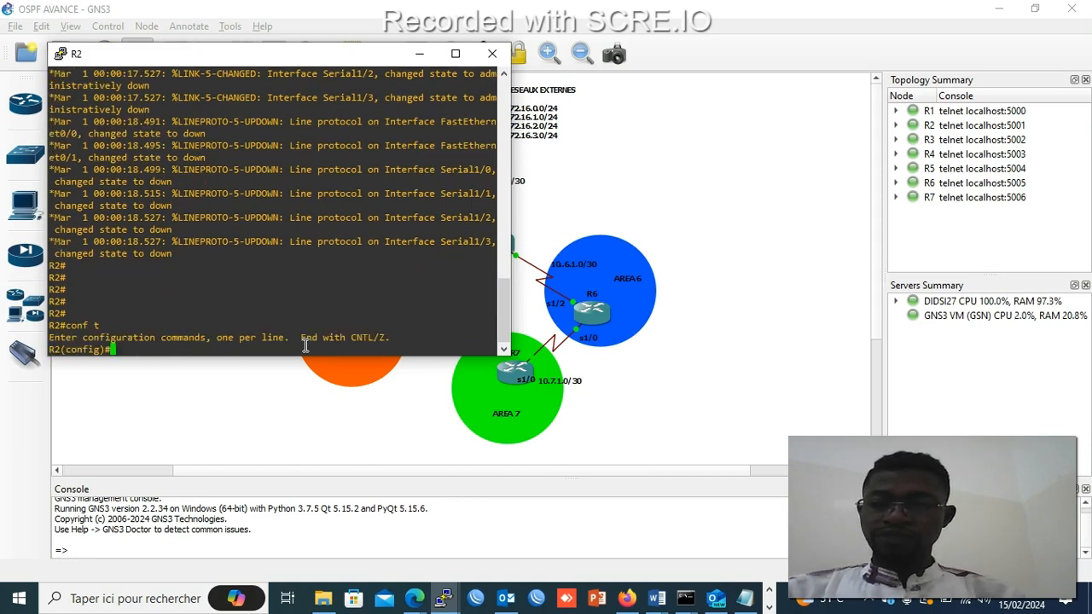
# - Move R2's console window clear of the R1–R2 links in the topology and enter configuration of interface serial 1/1
pyautogui.write('ip')
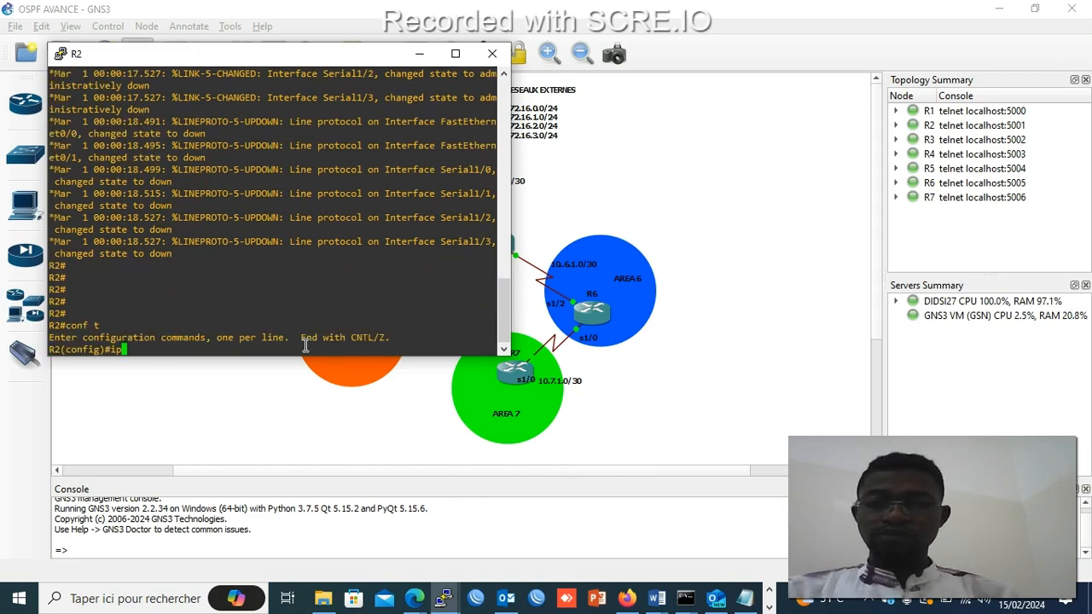
pyautogui.moveTo(319, 64); pyautogui.dragTo(817, 106)
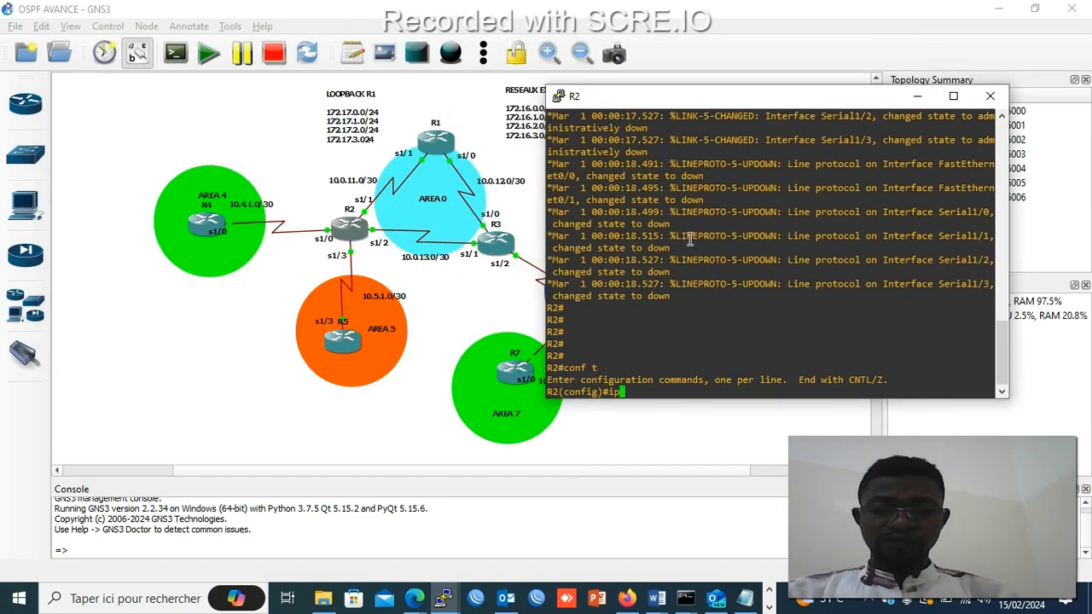
pyautogui.press('BackSpace')
pyautogui.press('BackSpace')
pyautogui.write('int se')
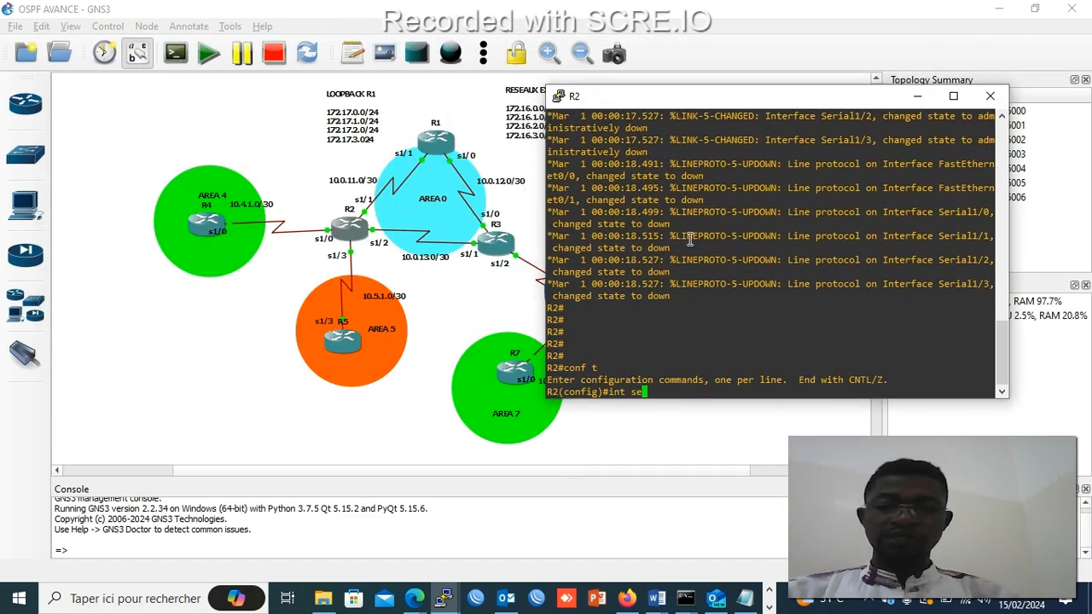
pyautogui.press('Tab')
pyautogui.write('0')
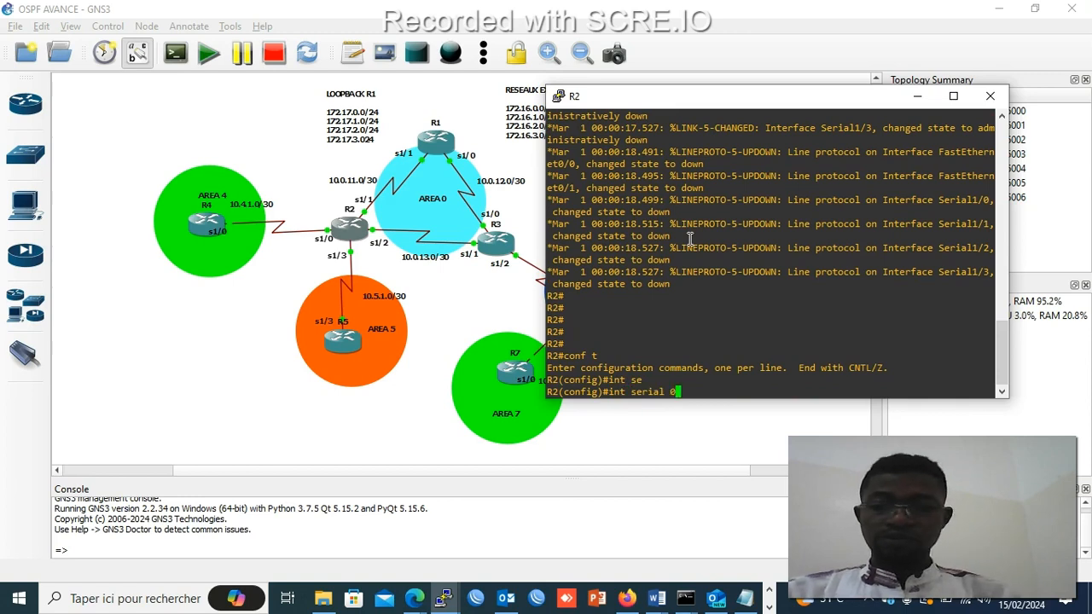
pyautogui.press('BackSpace')
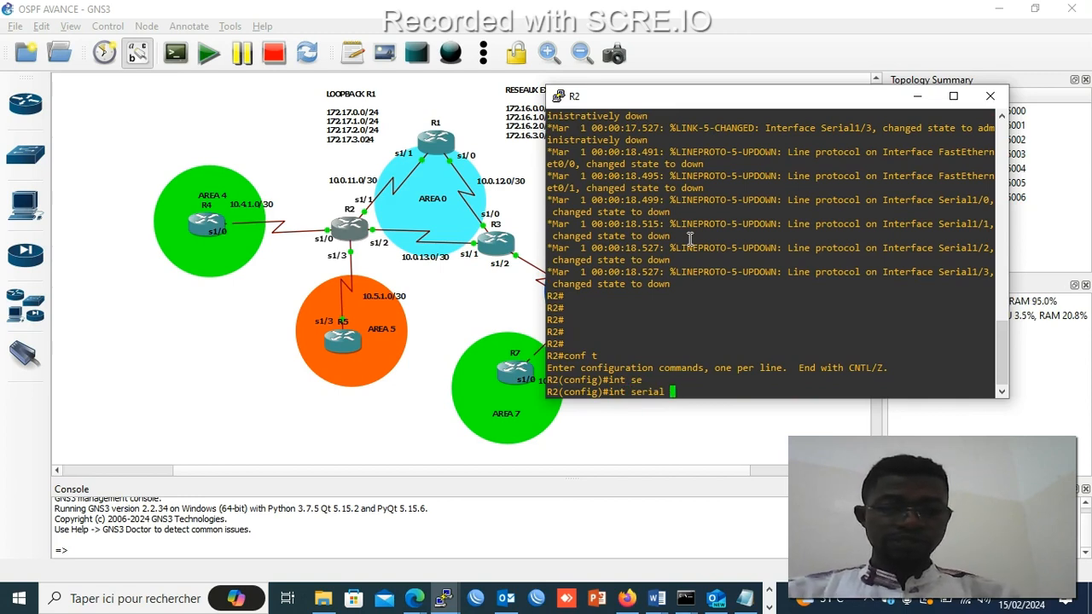
pyautogui.write('1/1')
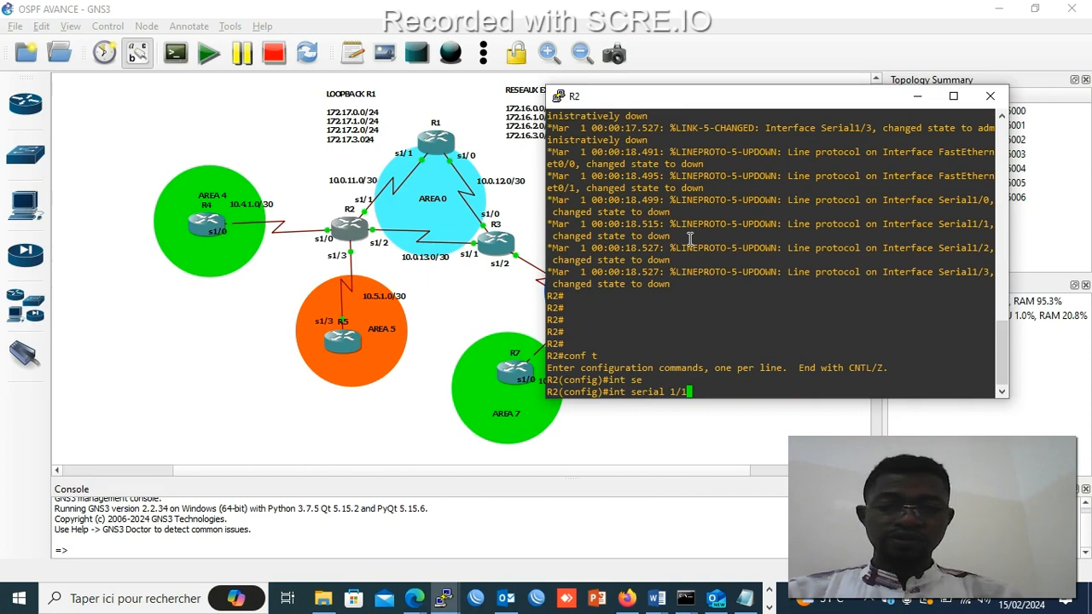
pyautogui.press('Return')
# - Assign the IP address 10.0.11.2 with mask 255.255.255.252 to R2's interface serial 1/1
pyautogui.write('ip add')
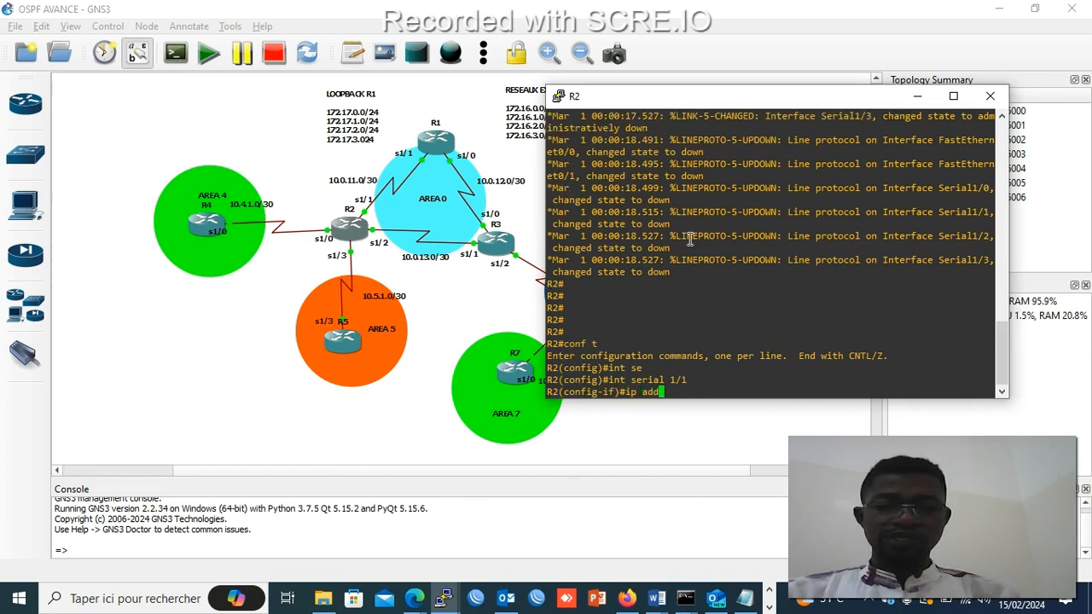
pyautogui.press('Tab')
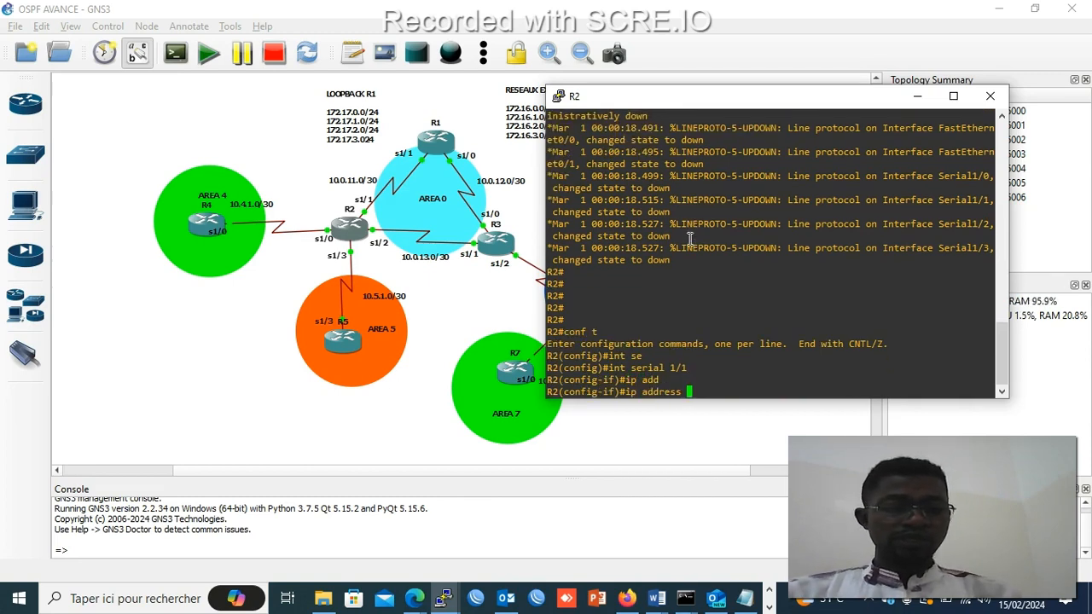
pyautogui.write('10.')
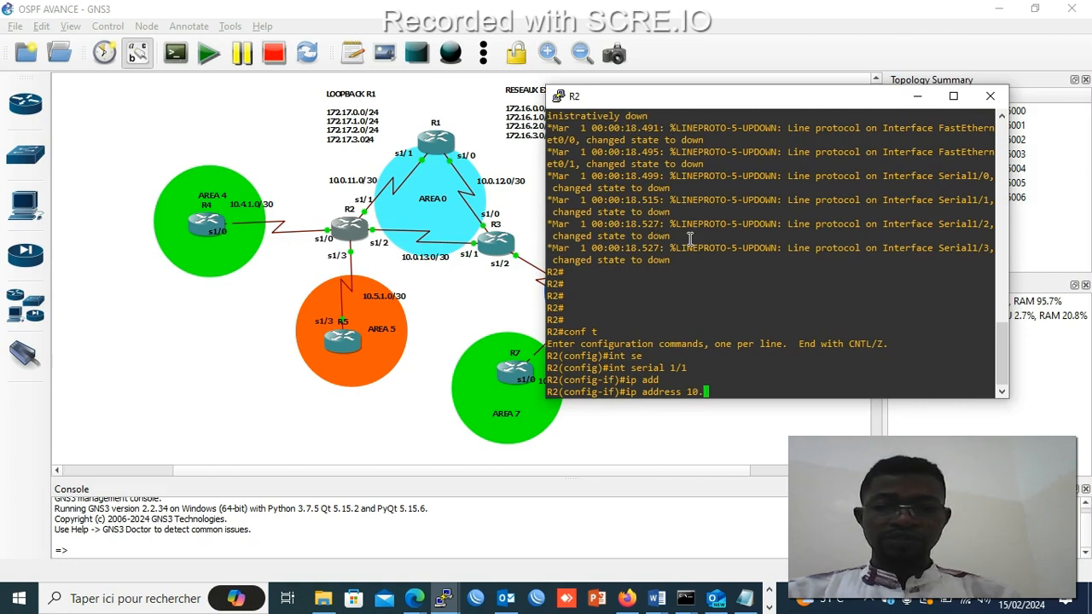
pyautogui.write('0.11.2')
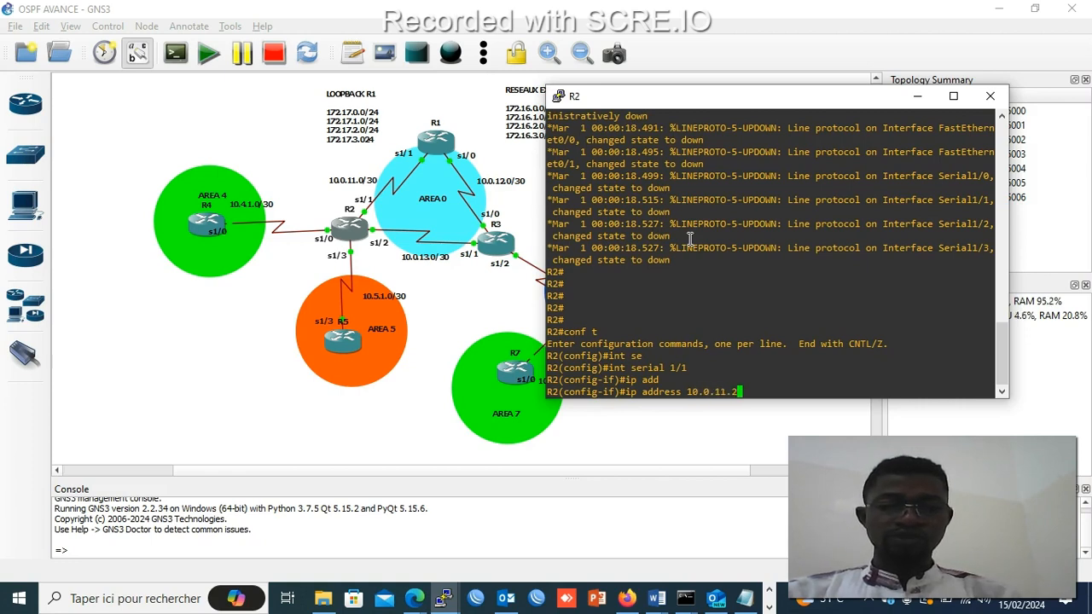
pyautogui.write(' 255')
pyautogui.press('Return')
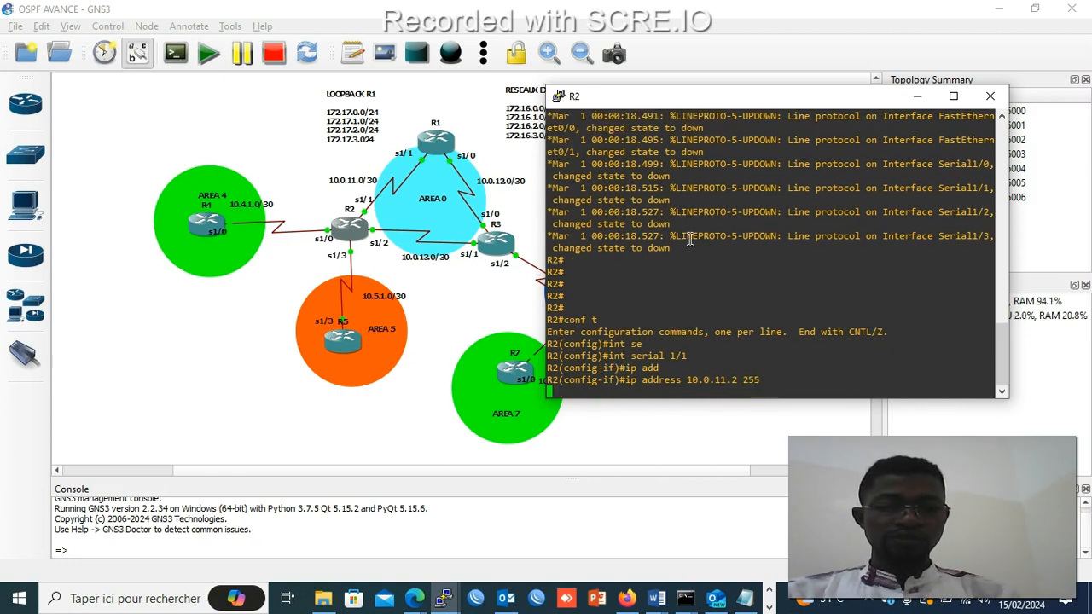
pyautogui.write('255')
pyautogui.press('Up')
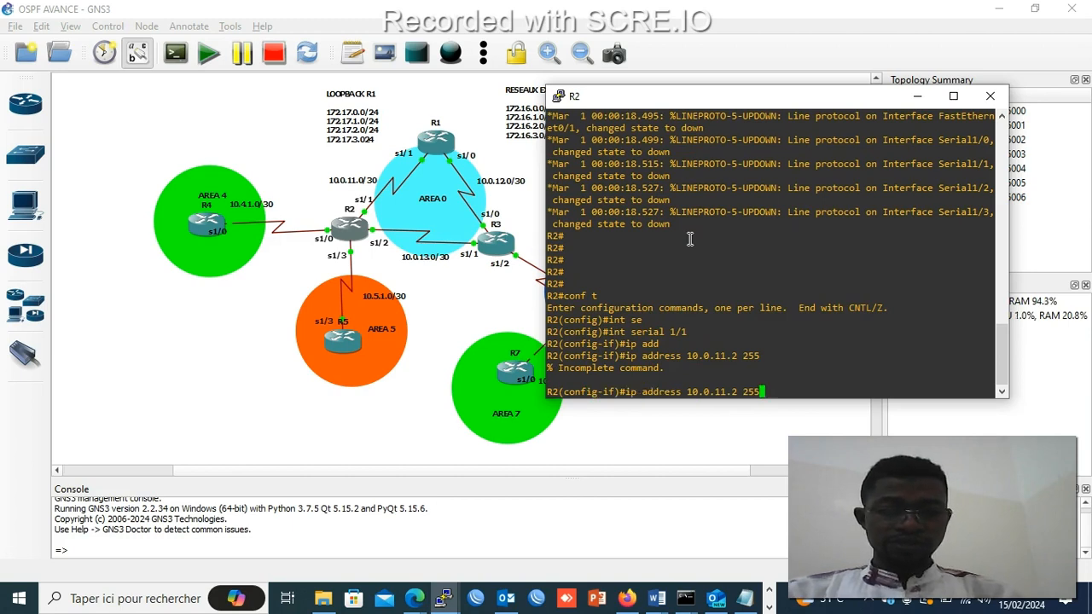
pyautogui.write('.25')
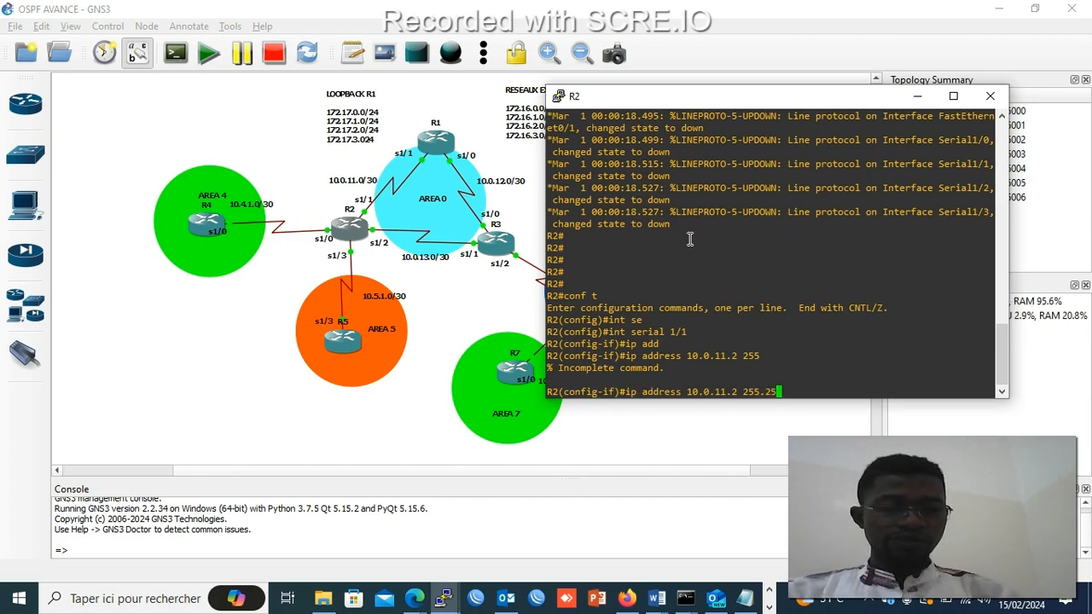
pyautogui.write('5.255.252')
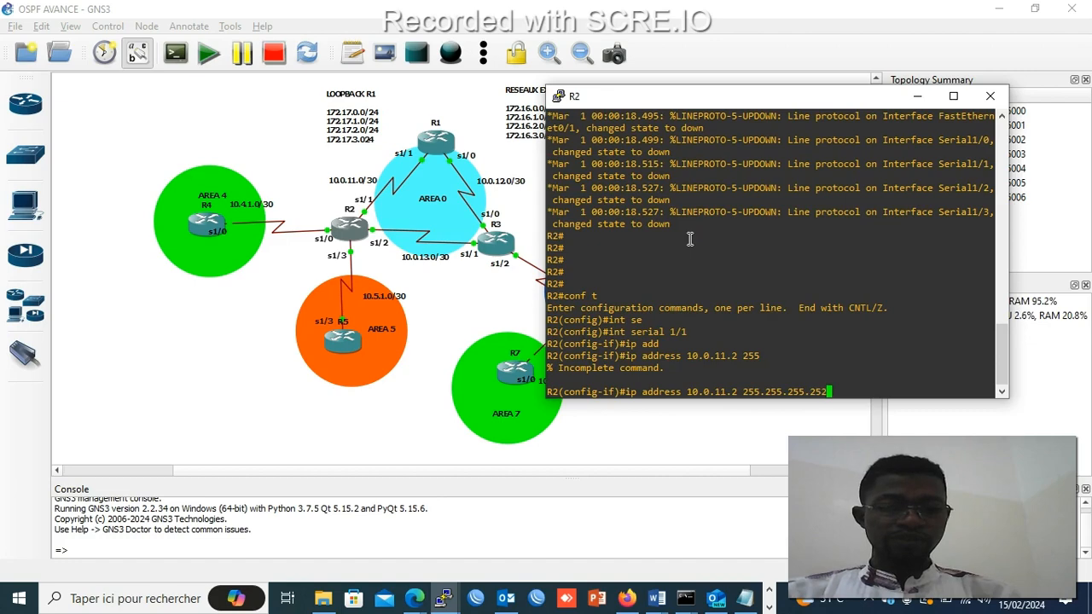
pyautogui.press('Return')
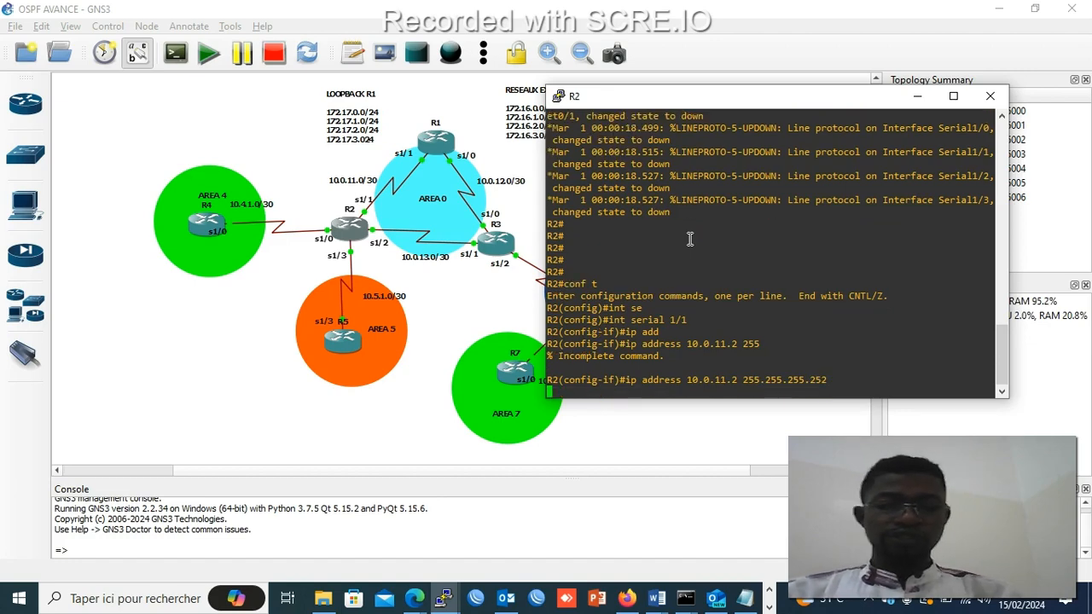
# - Enable R2's interface serial 1/1 with the no sh command
pyautogui.write('no sh')
pyautogui.press('Return')
pyautogui.press('Return')
pyautogui.press('Return')
pyautogui.press('Return')
pyautogui.press('Return')
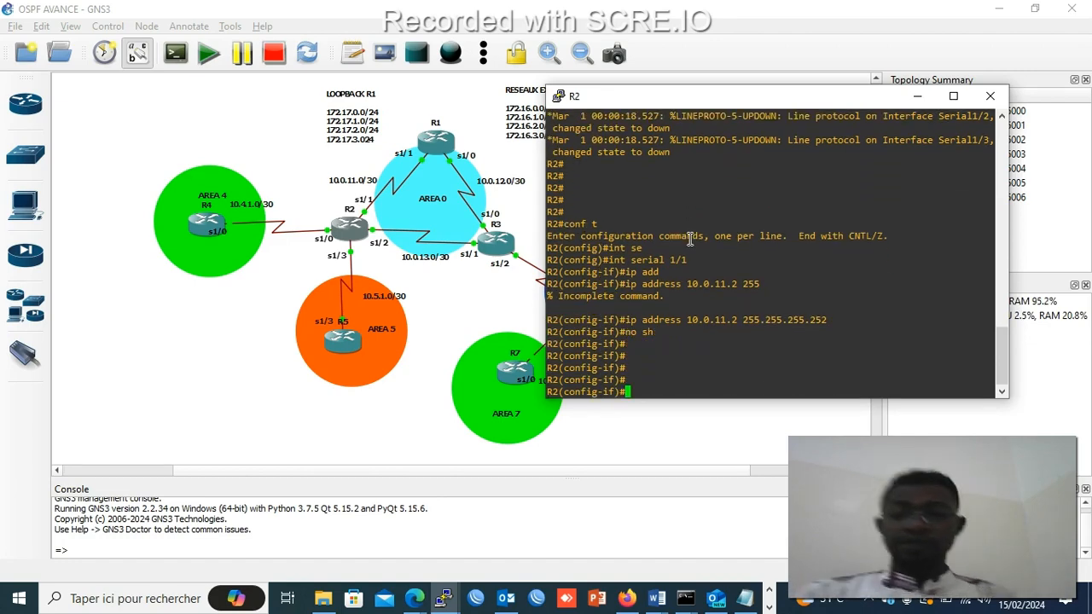
pyautogui.press('Return')
pyautogui.press('Return')
pyautogui.press('Return')
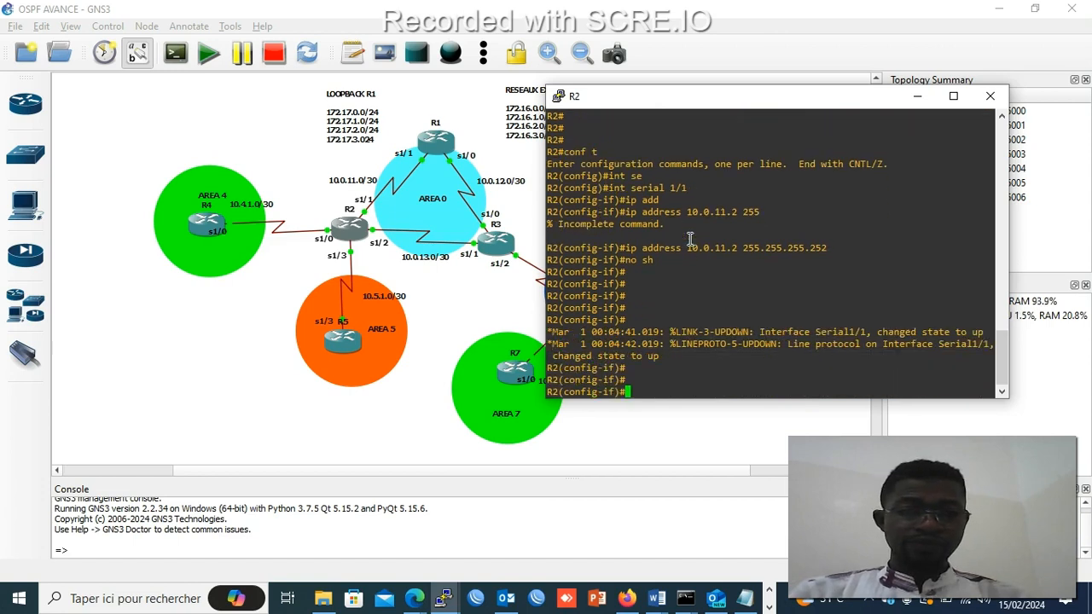
pyautogui.press('Return')
pyautogui.press('Return')
pyautogui.press('Return')
pyautogui.press('Return')
pyautogui.press('Return')
pyautogui.press('Return')
pyautogui.press('Return')
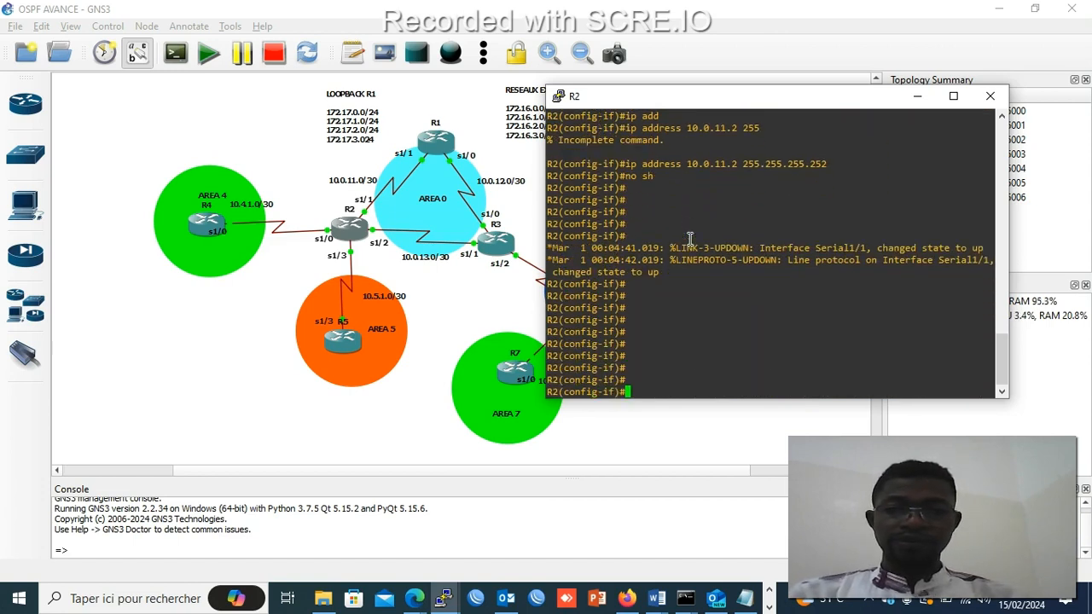
# - Enter configuration of R2's interface serial 1/2, which links to R3
pyautogui.press('Return')
pyautogui.press('Return')
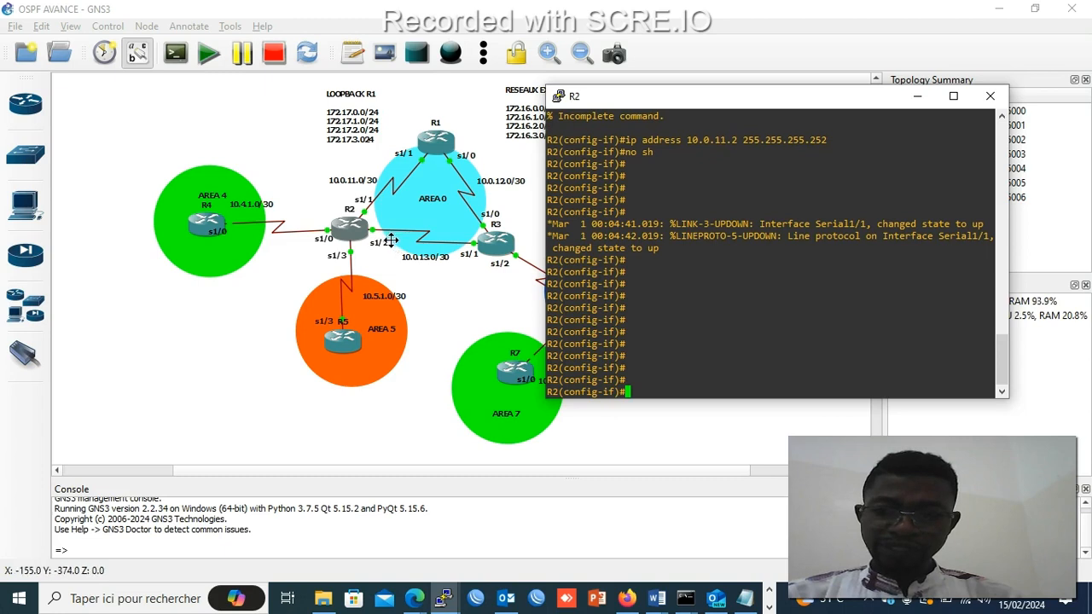
pyautogui.press('Up')
pyautogui.press('Up')
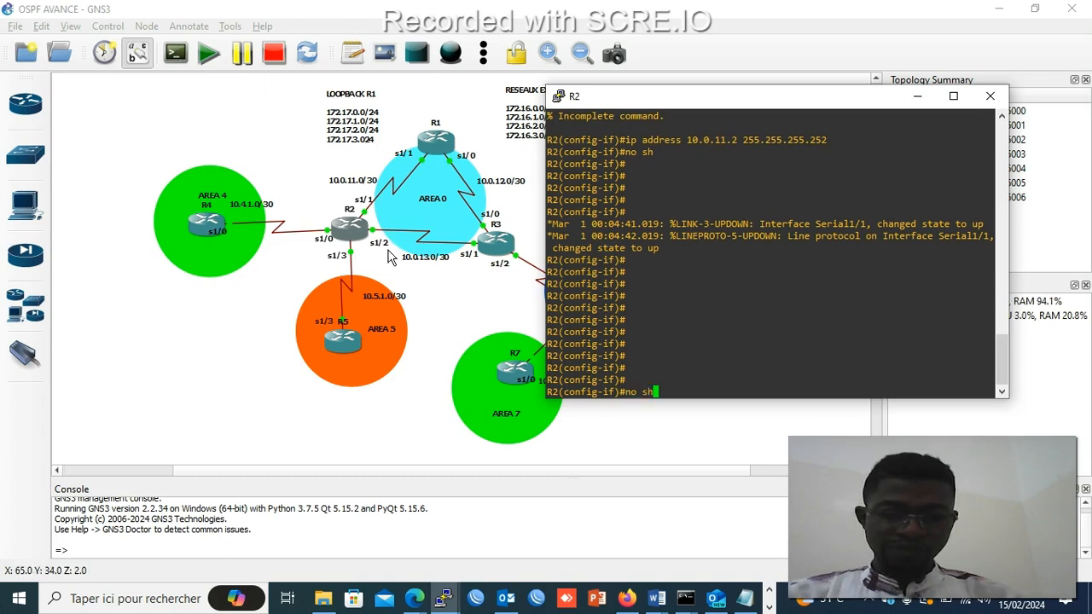
pyautogui.press('BackSpace')
pyautogui.press('BackSpace')
pyautogui.press('BackSpace')
pyautogui.press('BackSpace')
pyautogui.press('BackSpace')
pyautogui.press('BackSpace')
pyautogui.press('BackSpace')
pyautogui.press('BackSpace')
pyautogui.press('BackSpace')
pyautogui.press('BackSpace')
pyautogui.press('BackSpace')
pyautogui.press('BackSpace')
pyautogui.press('BackSpace')
pyautogui.press('BackSpace')
pyautogui.press('BackSpace')
pyautogui.press('BackSpace')
pyautogui.press('BackSpace')
pyautogui.press('BackSpace')
pyautogui.press('BackSpace')
pyautogui.press('BackSpace')
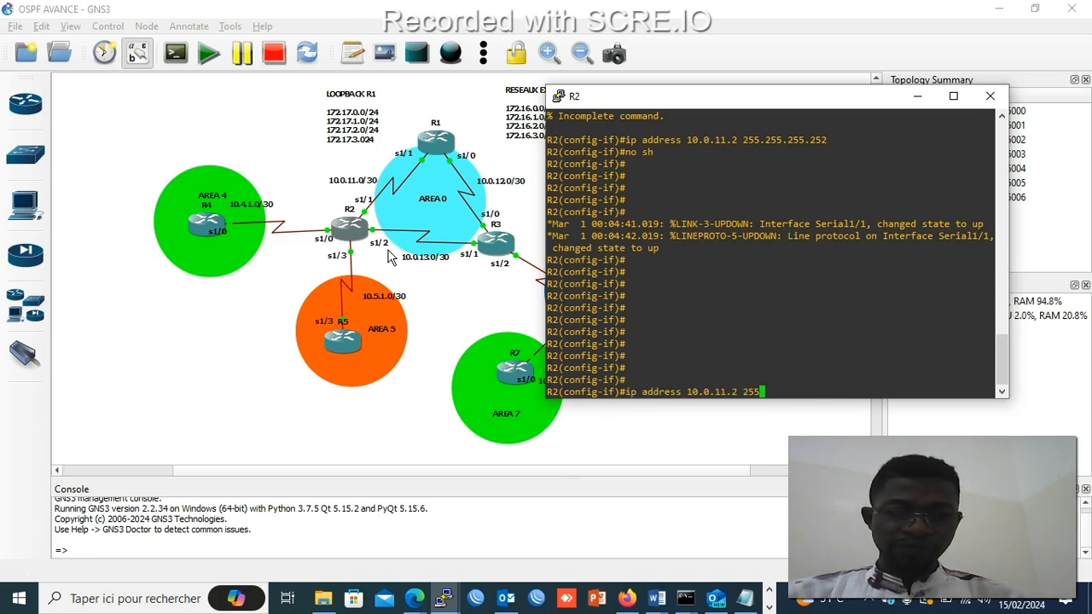
pyautogui.write('int serial 1/1')
pyautogui.press('BackSpace')
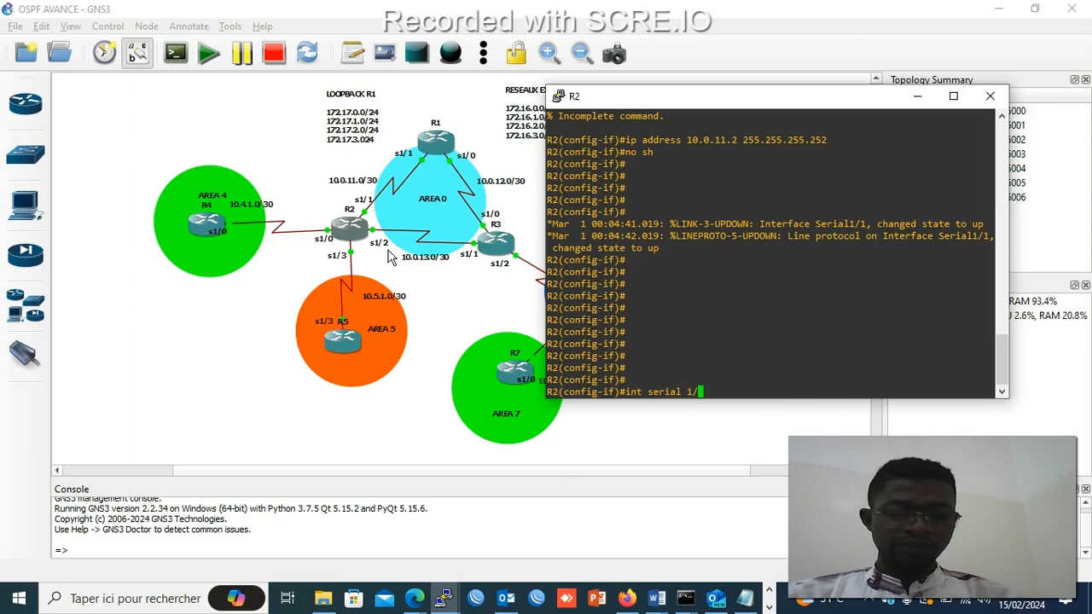
pyautogui.write('2')
pyautogui.press('Return')
# - Assign the IP address 10.0.13.1 with mask 255.255.255.252 to R2's interface serial 1/2
pyautogui.write('ip add')
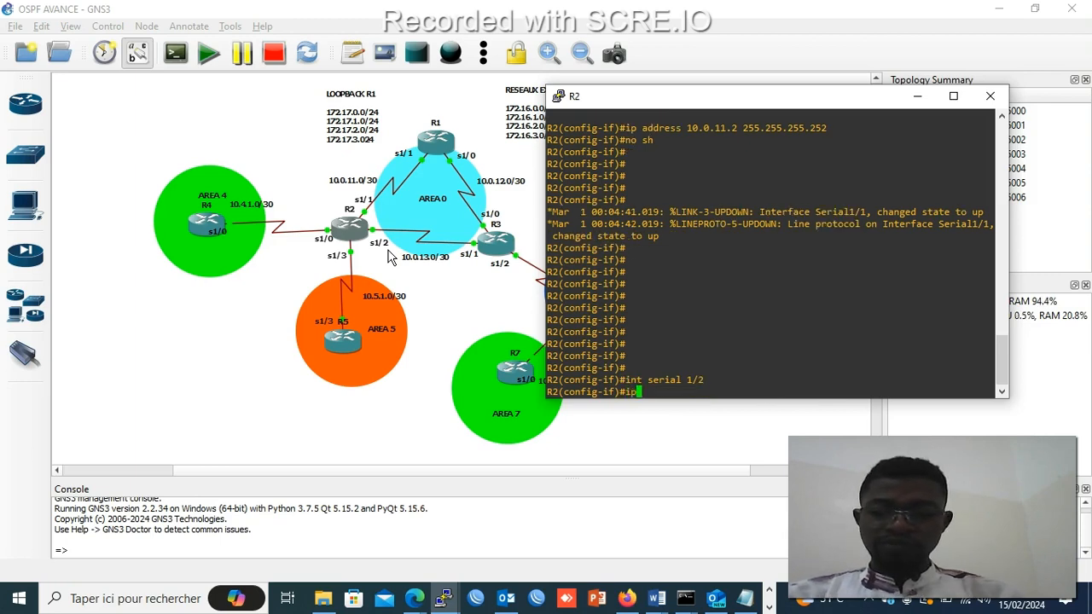
pyautogui.press('Tab')
pyautogui.write('1')
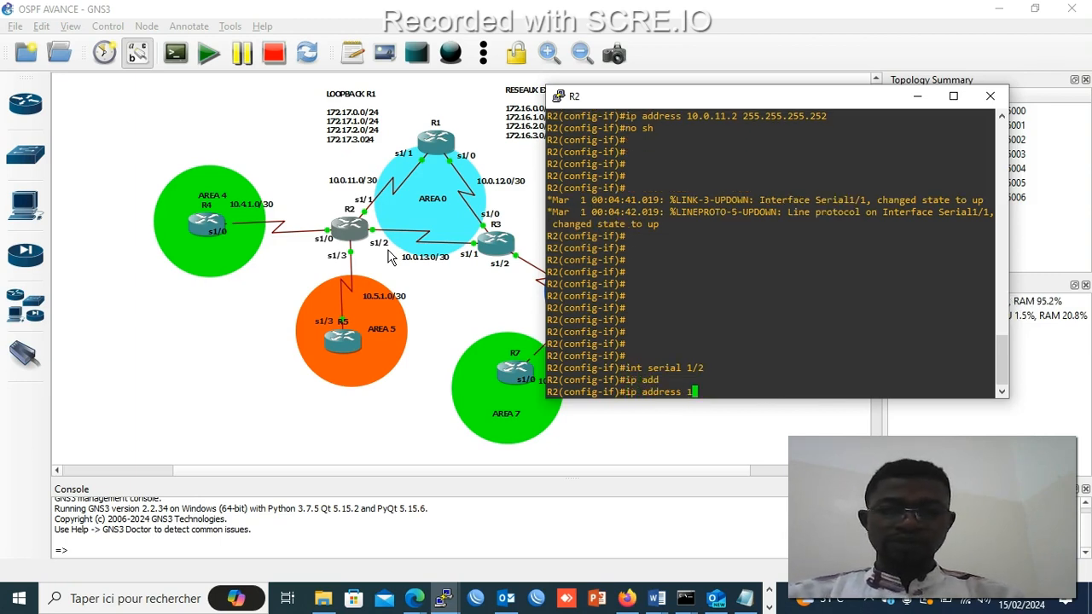
pyautogui.write('0.0.13.0')
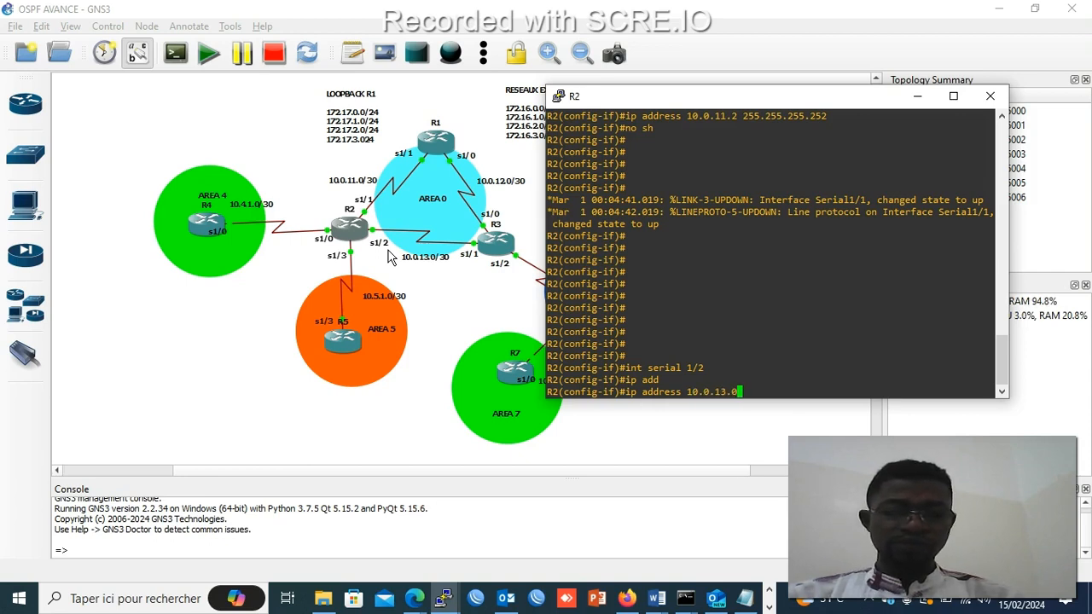
pyautogui.press('BackSpace')
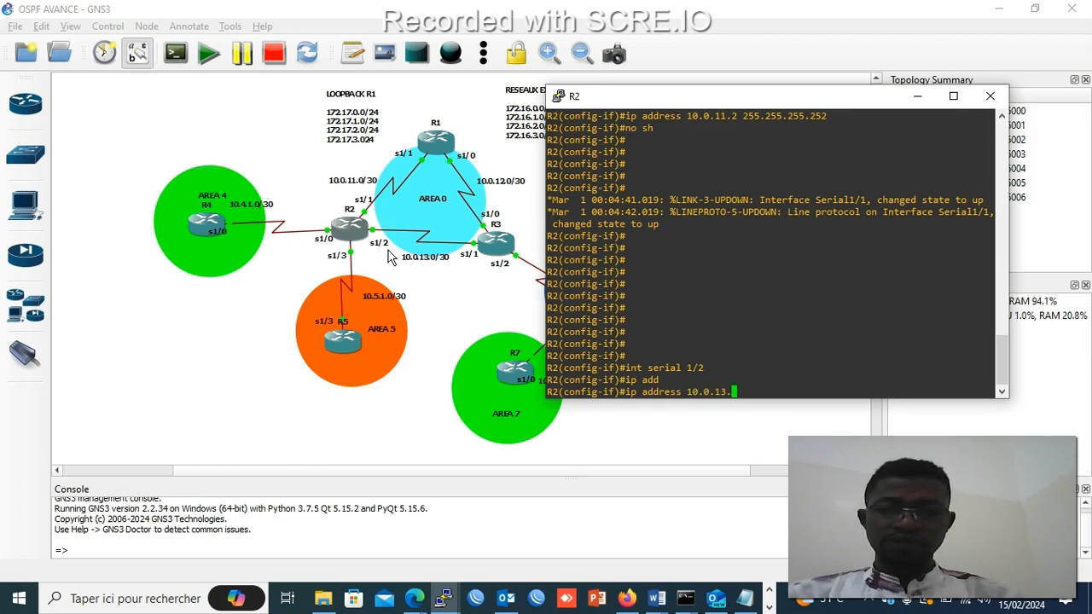
pyautogui.write('1')
pyautogui.write(' 255.')
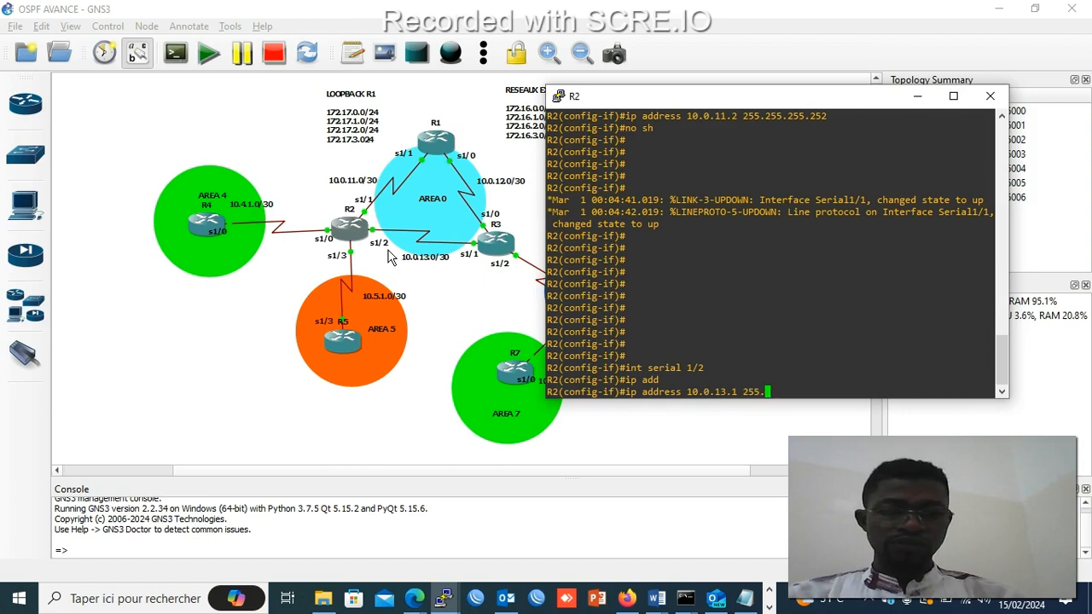
pyautogui.write('255.255.255.252')
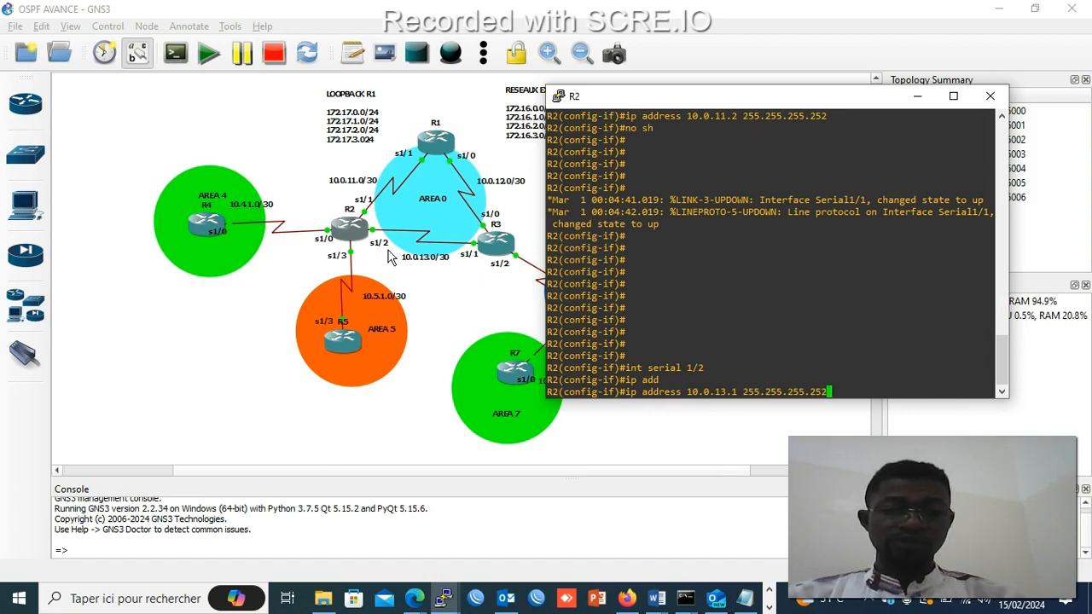
pyautogui.press('Return')
# - Enable R2's interface serial 1/2 with the no sh command
pyautogui.write('no s')
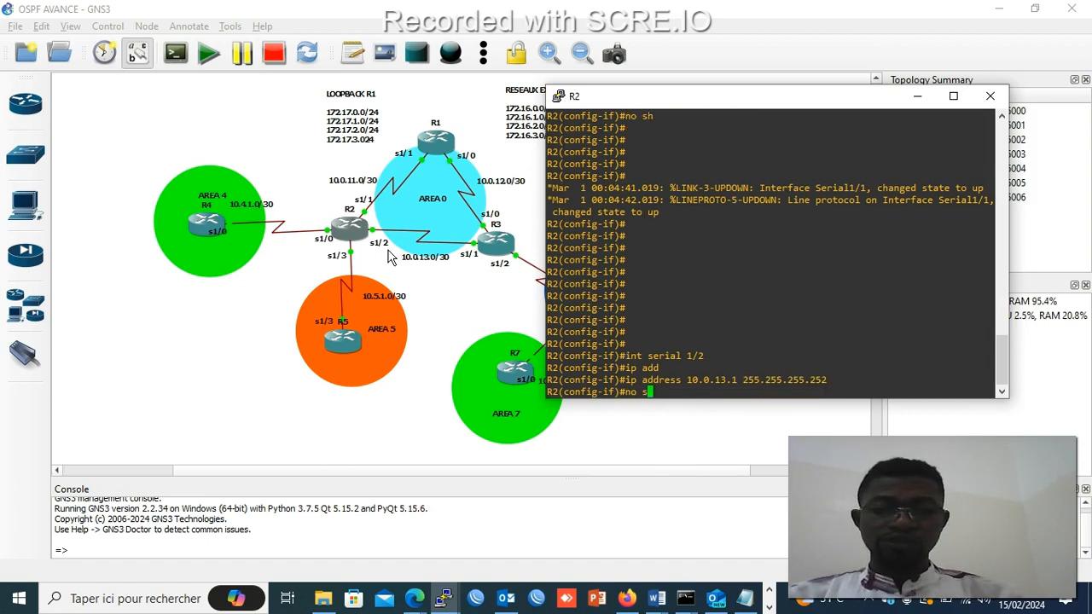
pyautogui.write('h')
pyautogui.press('Return')
pyautogui.press('Return')
pyautogui.press('Return')
pyautogui.press('Return')
pyautogui.press('Return')
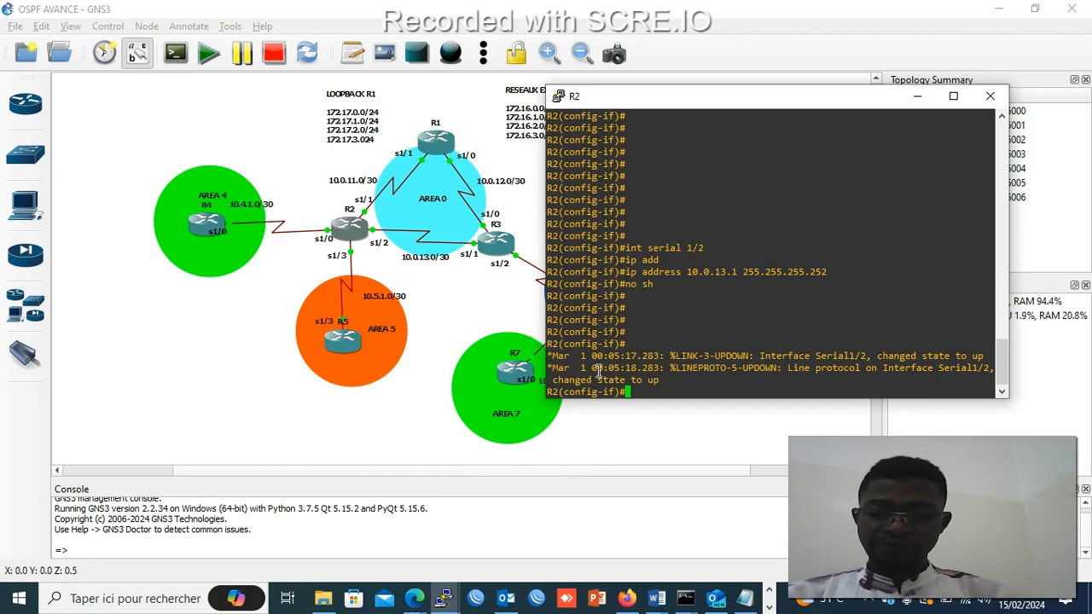
# - Exit to R2's global configuration mode and enter configuration of interface serial 1/0 with int se1/0
pyautogui.write('exit')
pyautogui.press('Return')
pyautogui.press('Return')
pyautogui.press('Return')
pyautogui.press('Return')
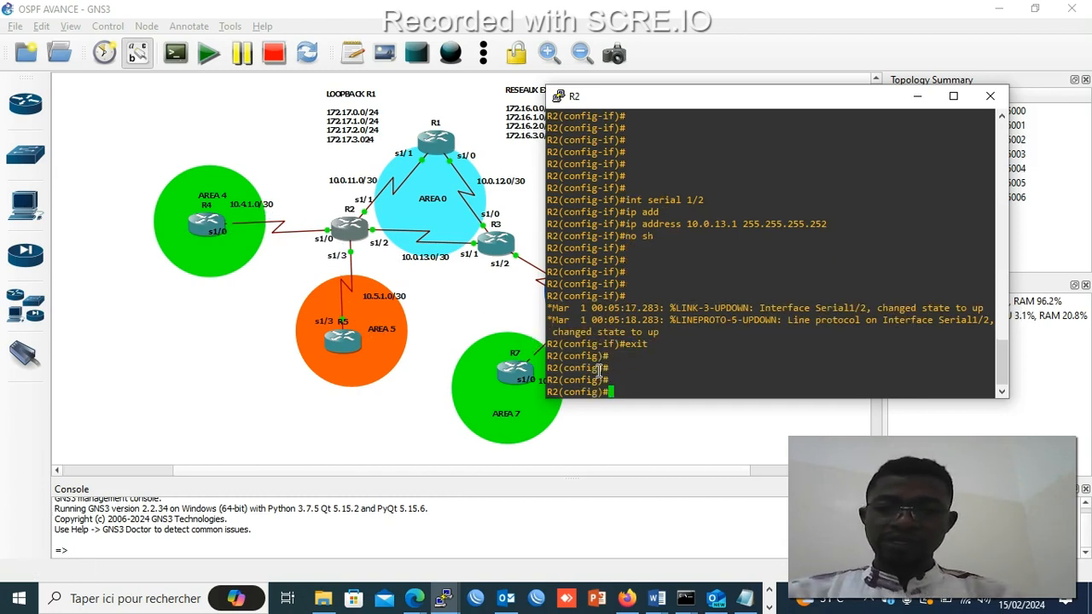
pyautogui.write('int se')
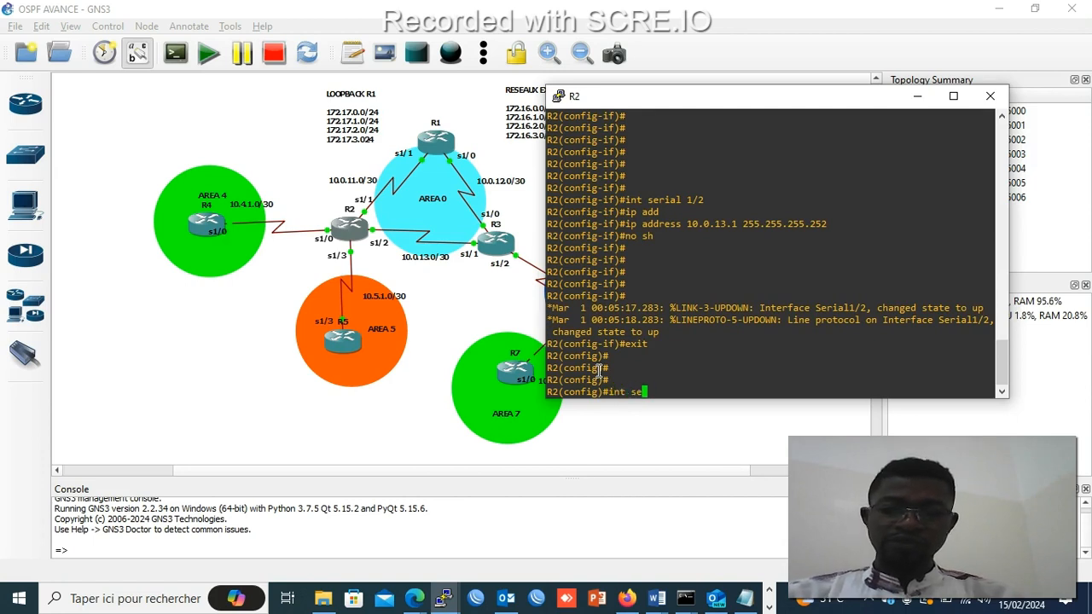
pyautogui.write('1')
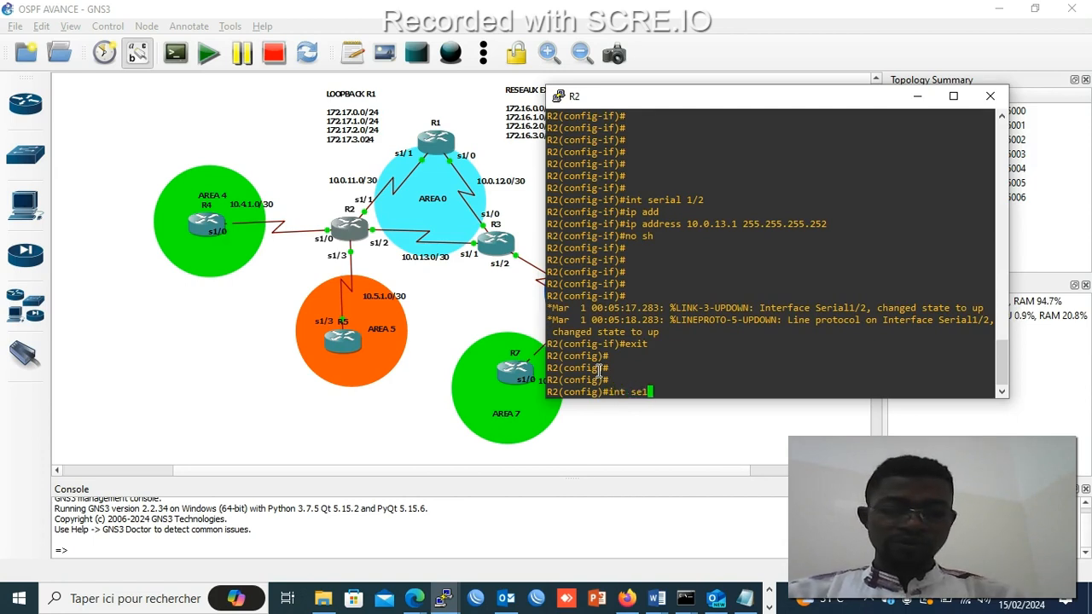
pyautogui.write('/0')
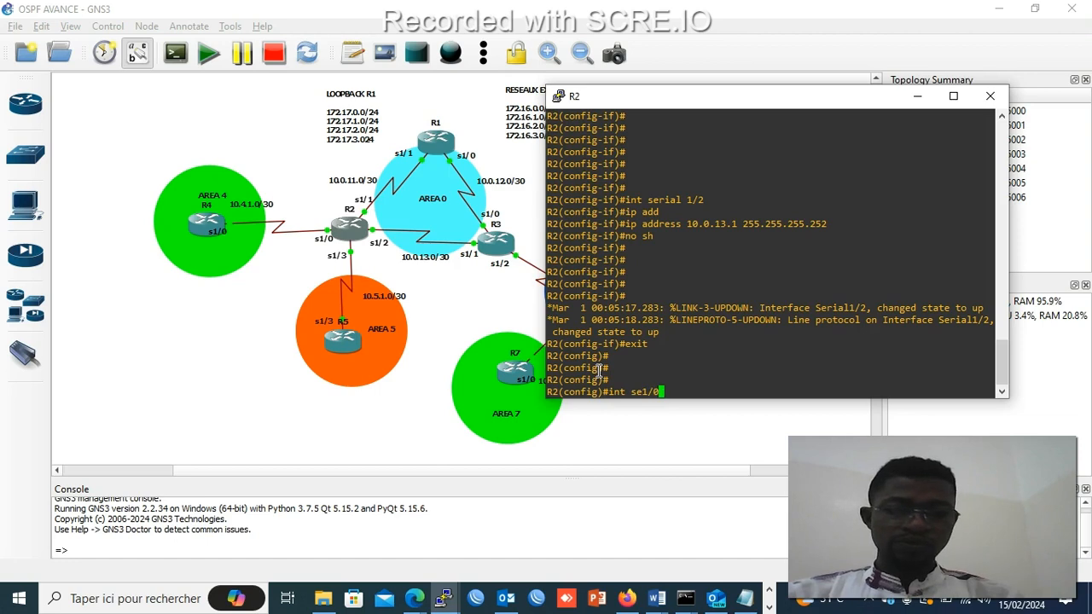
pyautogui.press('Return')
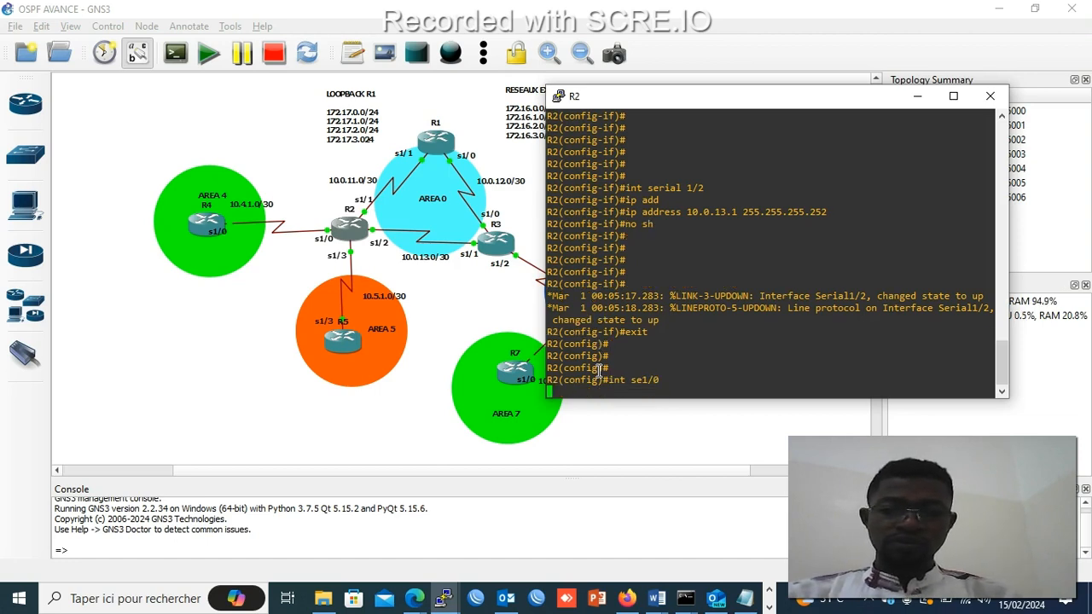
# - Assign the IP address 10.4.1.1 with mask 255.255.255.252 to R2's interface serial 1/0
pyautogui.write('ip')
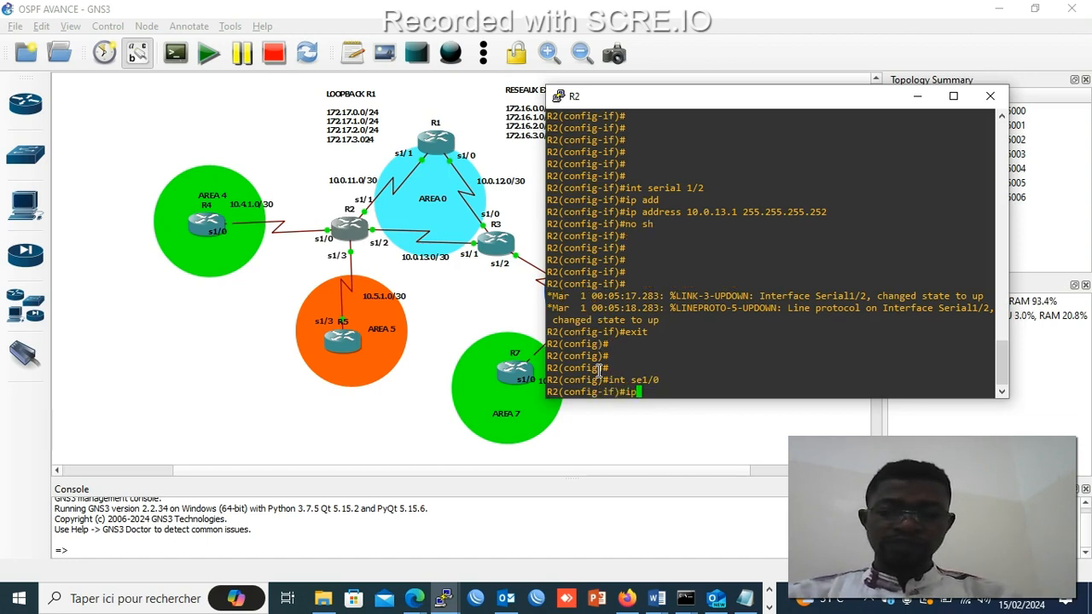
pyautogui.write(' add')
pyautogui.press('Tab')
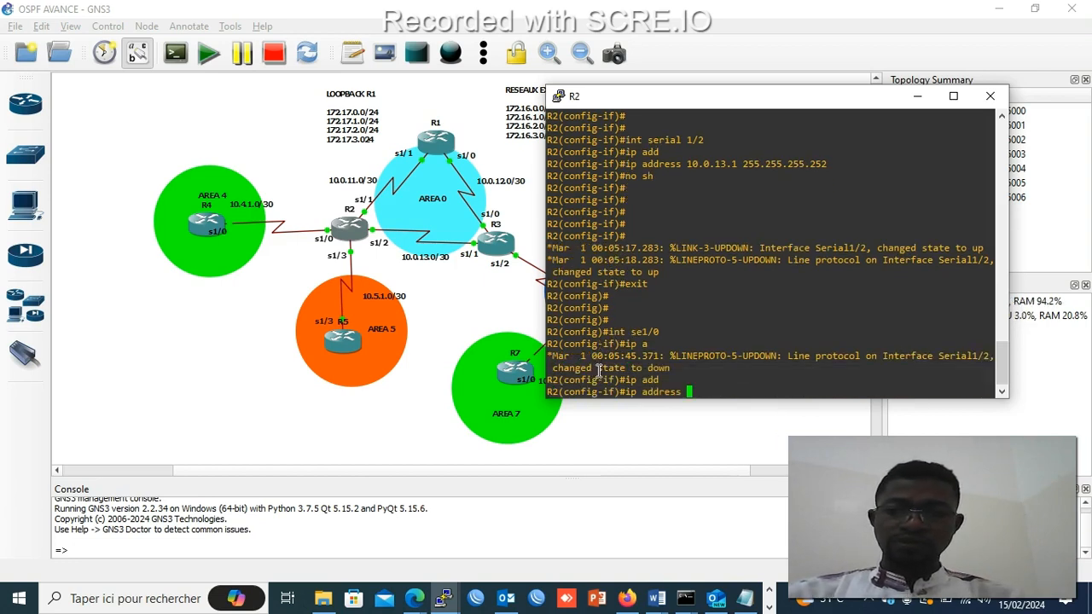
pyautogui.write('10.4.')
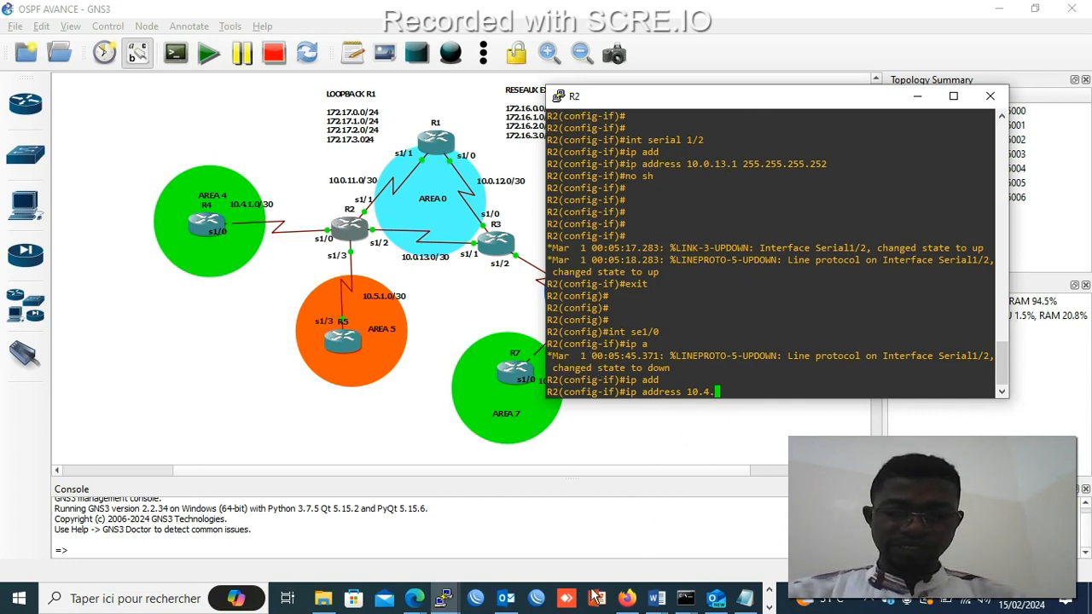
pyautogui.moveTo(516, 604)
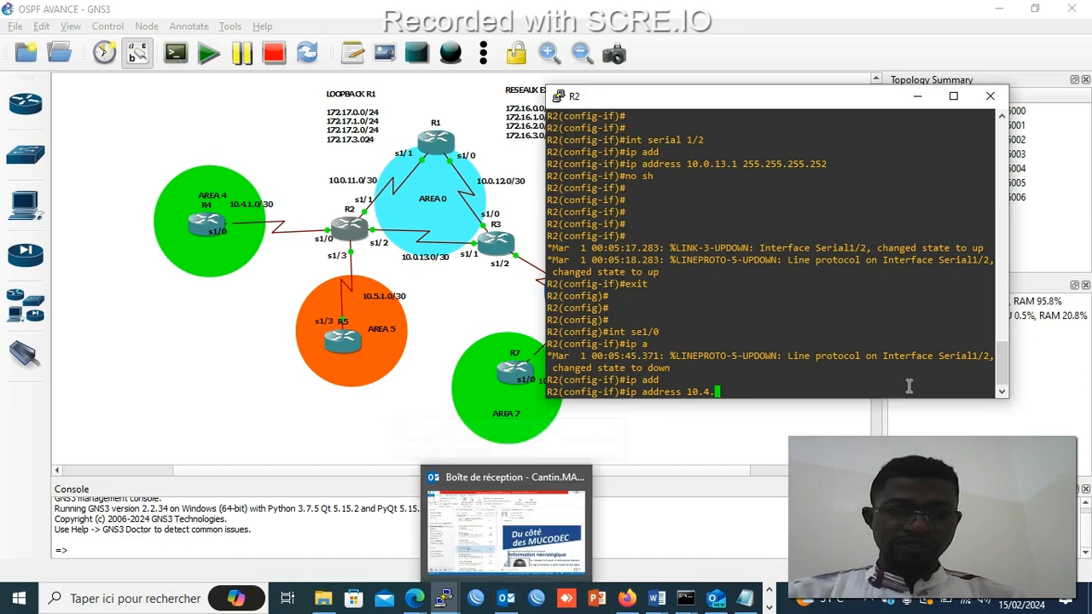
pyautogui.scroll(5, 900, 305)
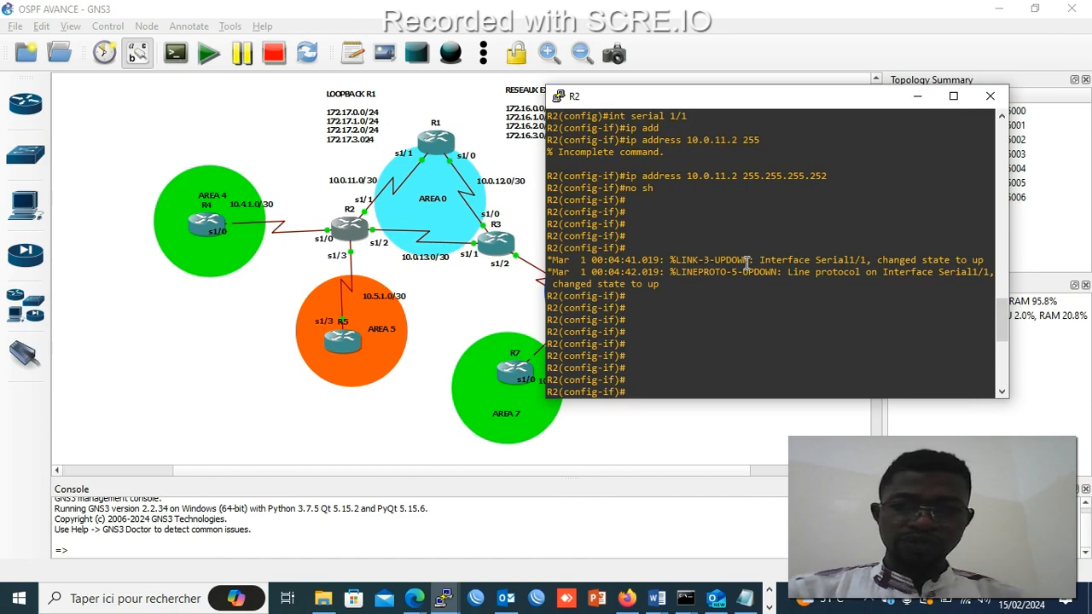
pyautogui.scroll(-4, 747, 263)
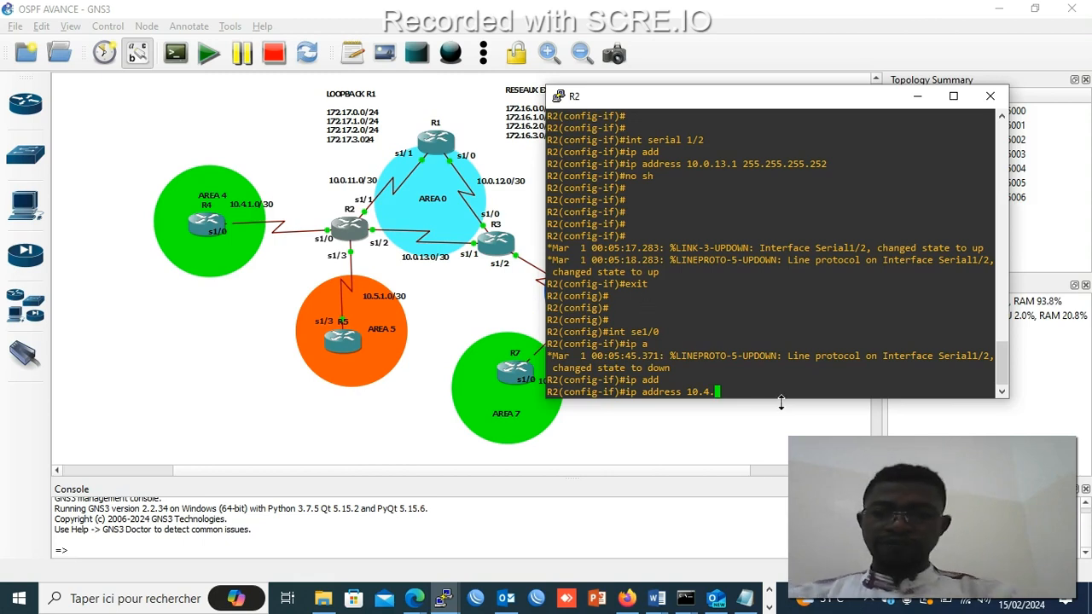
pyautogui.write('0.')
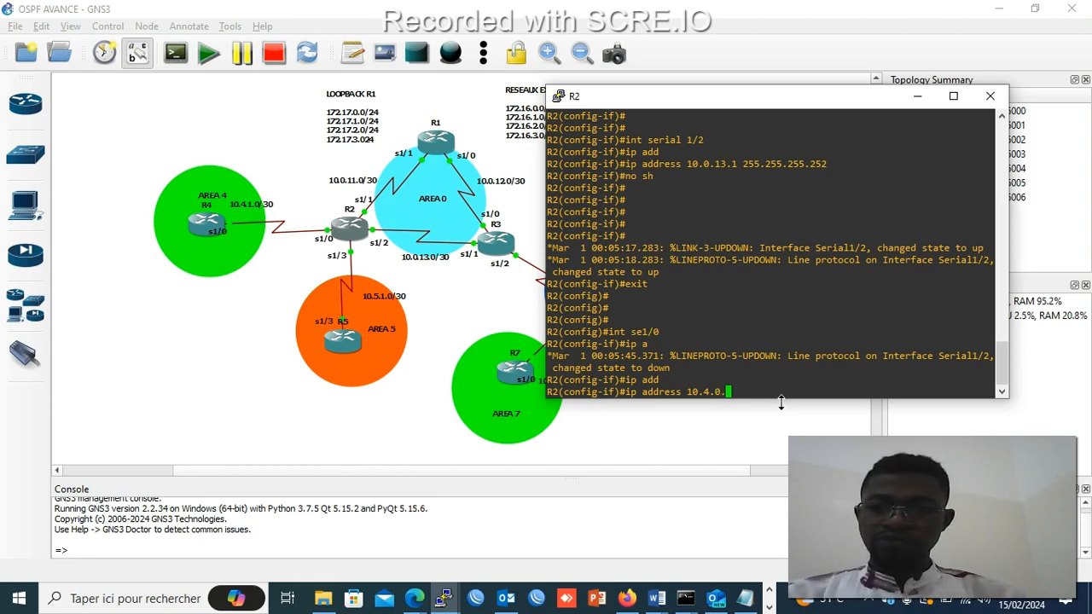
pyautogui.press('BackSpace')
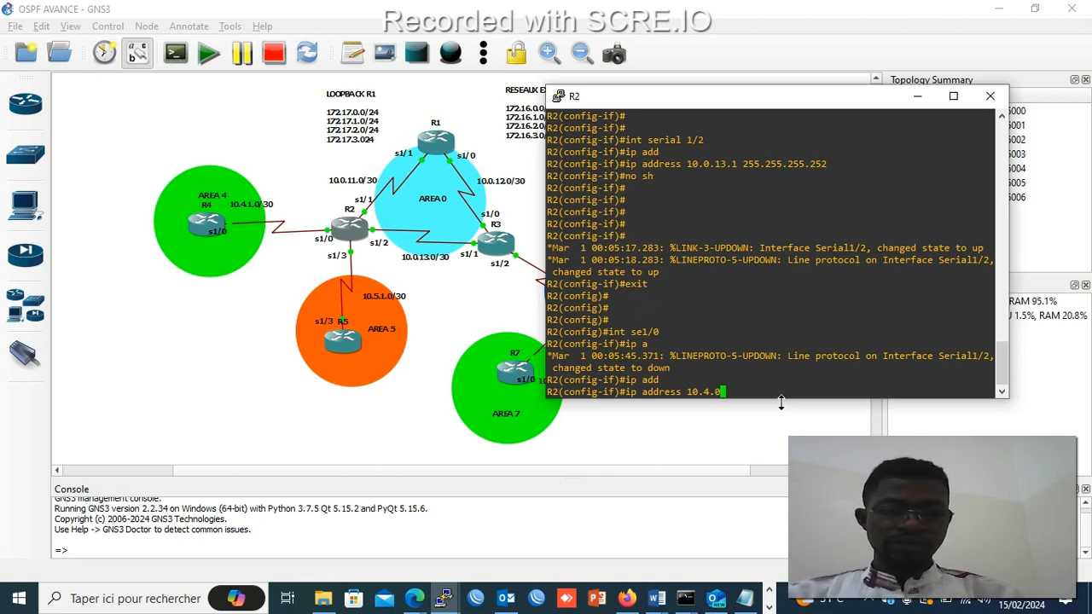
pyautogui.press('BackSpace')
pyautogui.write('1.1')
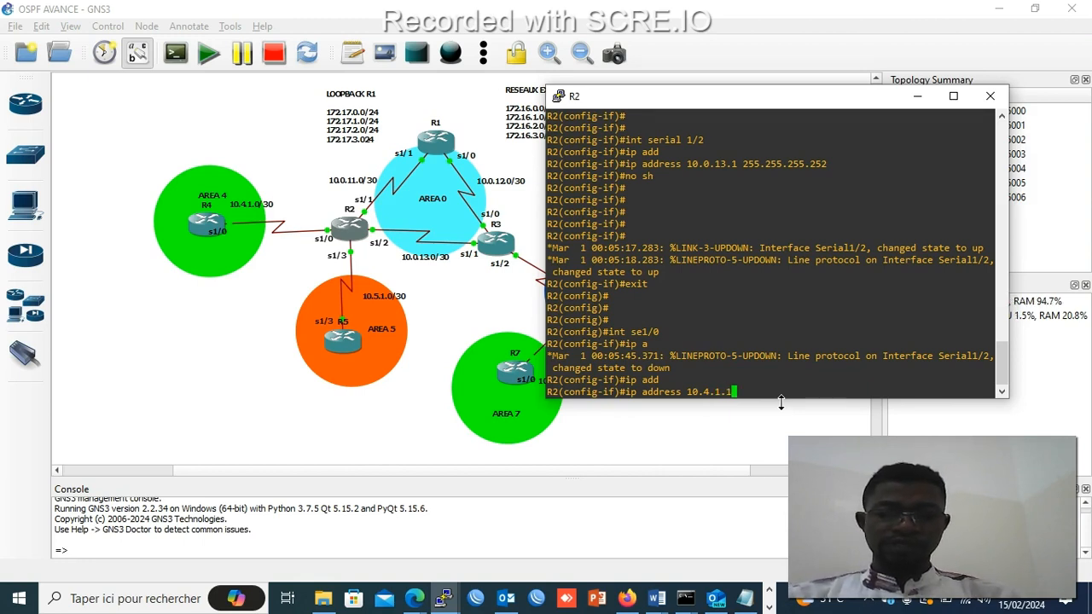
pyautogui.write(' 2')
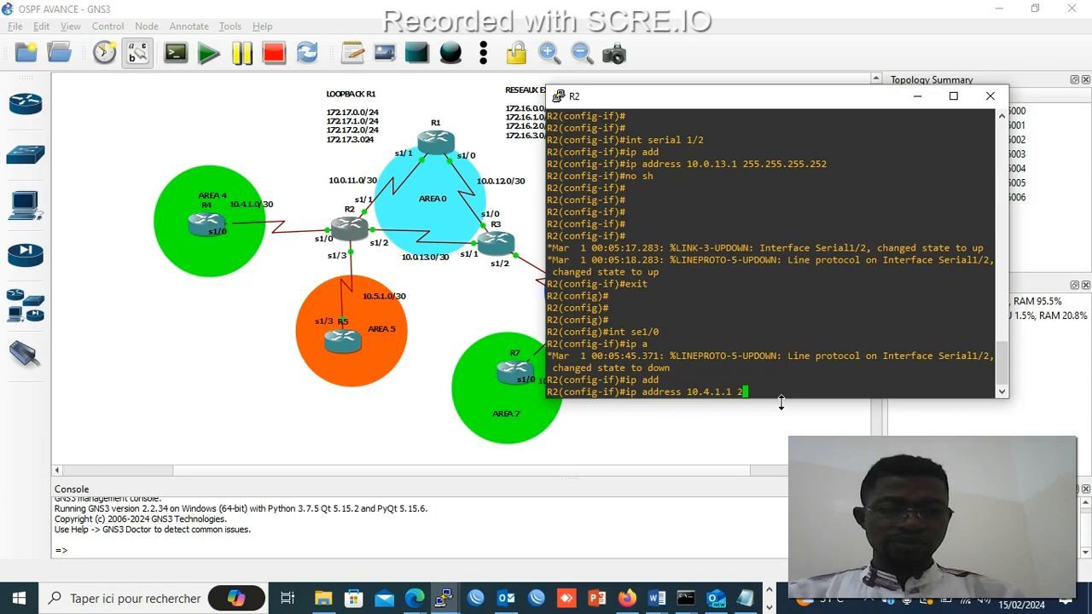
pyautogui.write('55.255.25.')
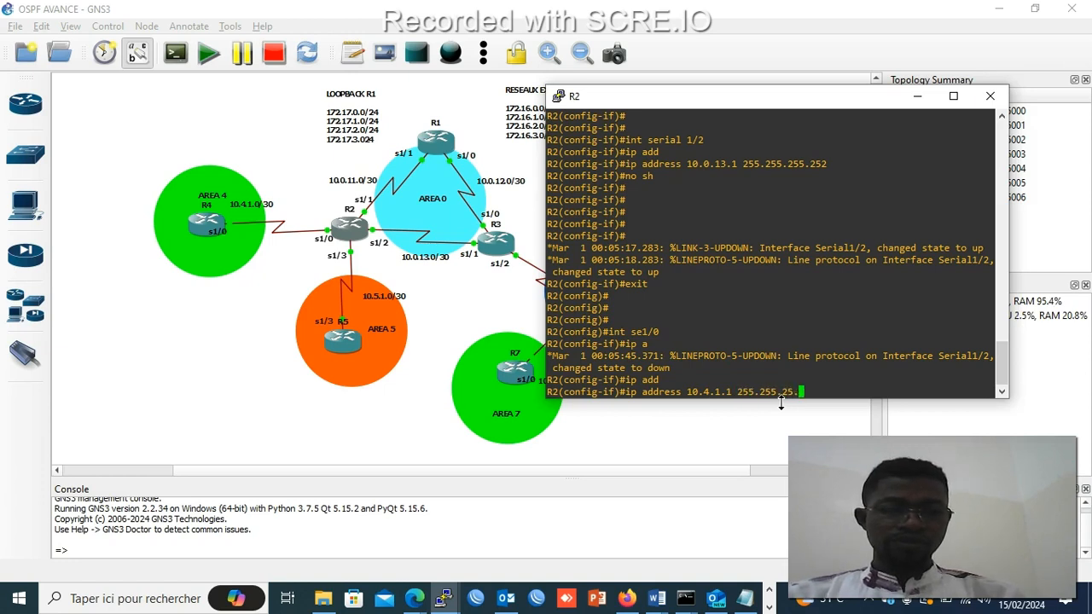
pyautogui.press('BackSpace')
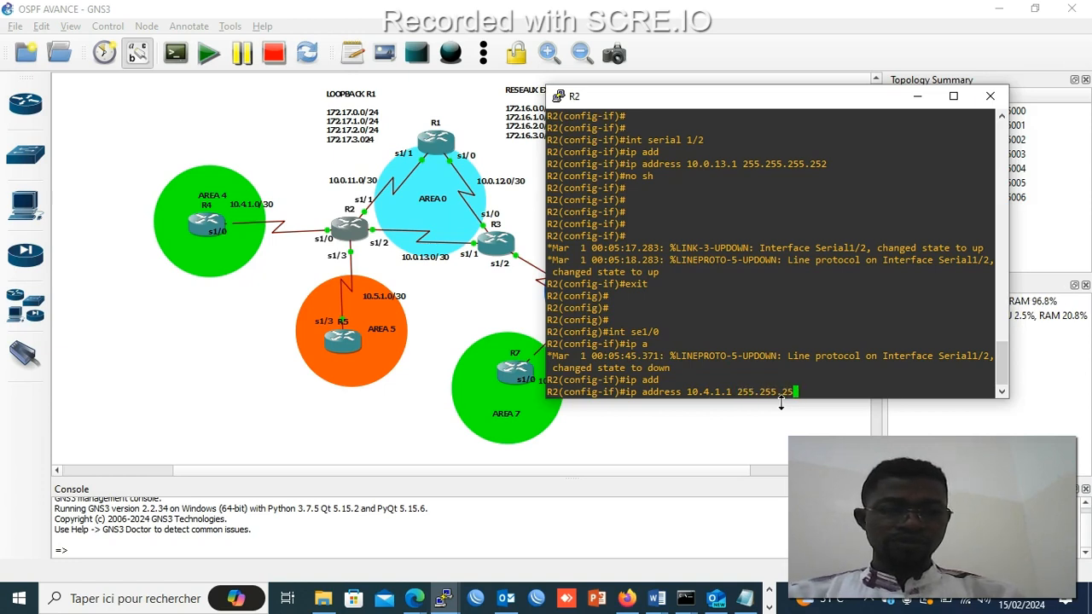
pyautogui.write('5.252')
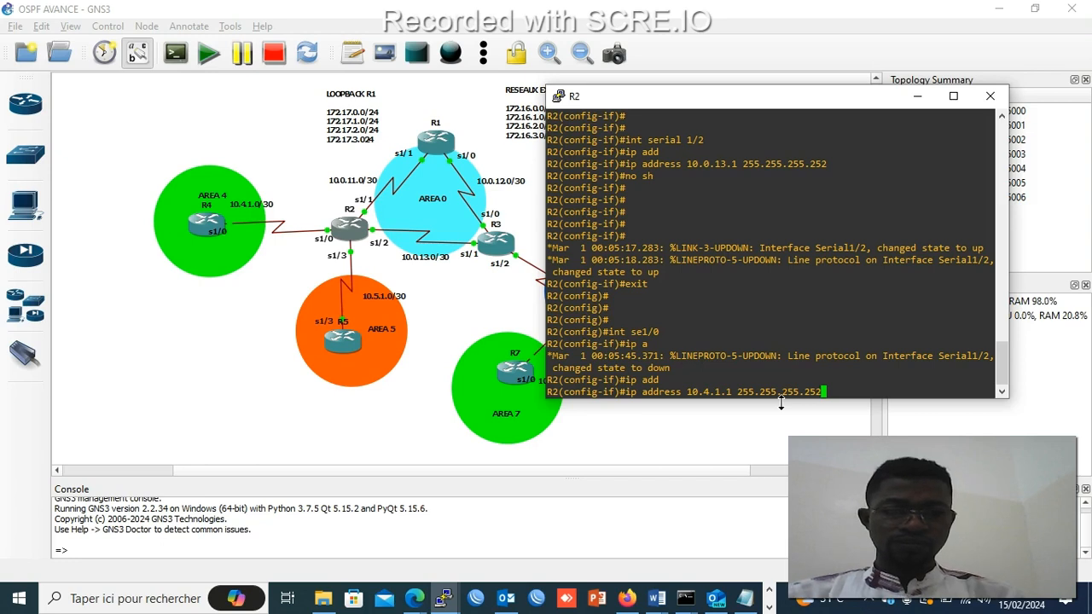
pyautogui.press('Return')
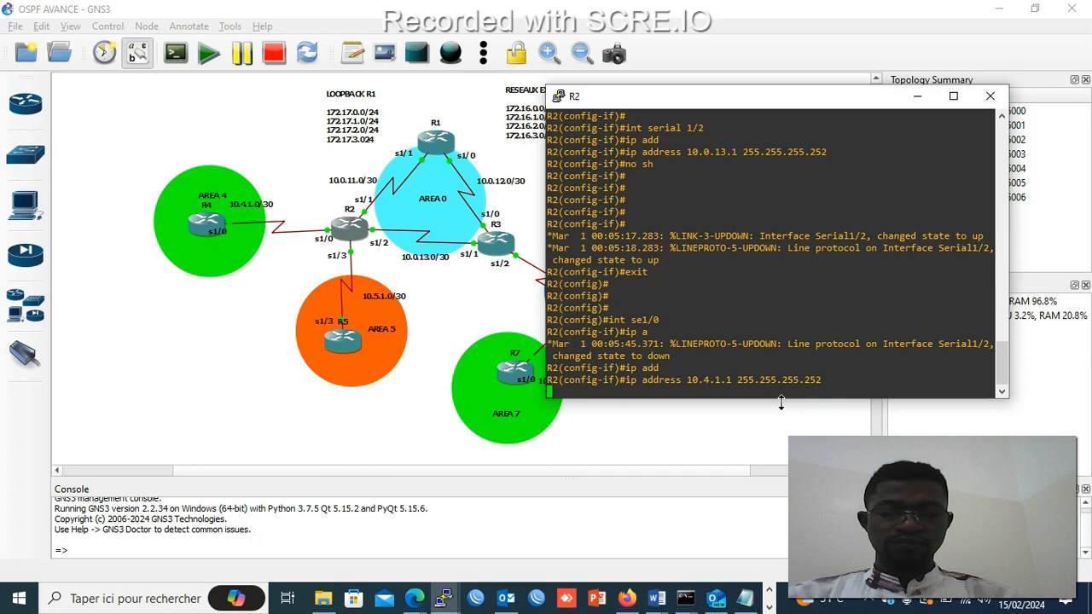
# - Enable R2's interface serial 1/0 with the no sh command
pyautogui.press('Return')
pyautogui.press('Return')
pyautogui.press('Return')
pyautogui.press('Return')
pyautogui.press('Return')
pyautogui.write('no sh')
pyautogui.press('Return')
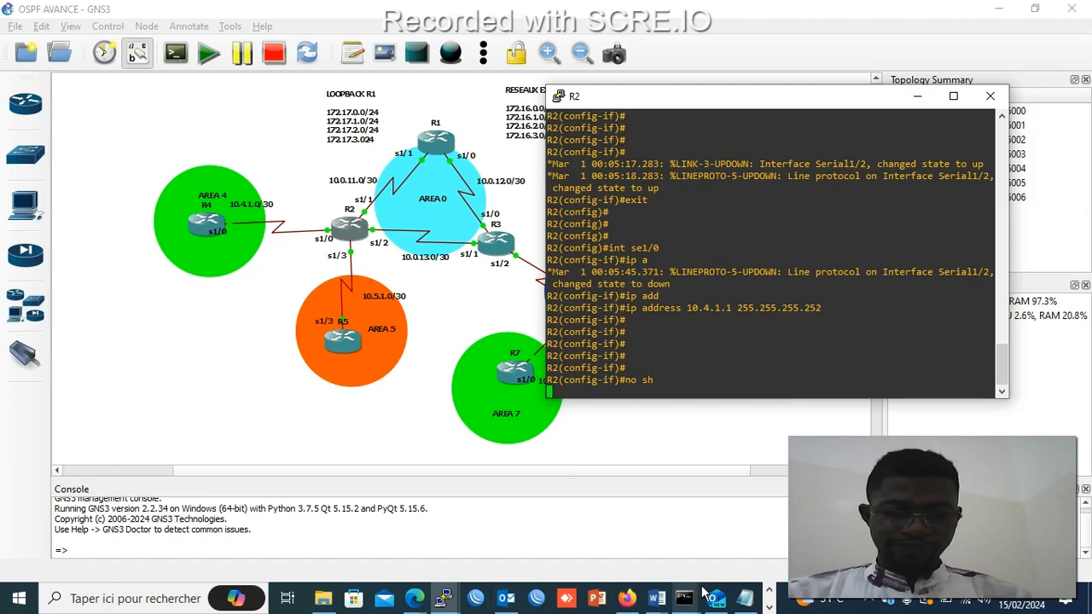
pyautogui.moveTo(532, 603)
pyautogui.press('Return')
pyautogui.press('Return')
pyautogui.press('Return')
pyautogui.press('Return')
pyautogui.press('Return')
pyautogui.press('Return')
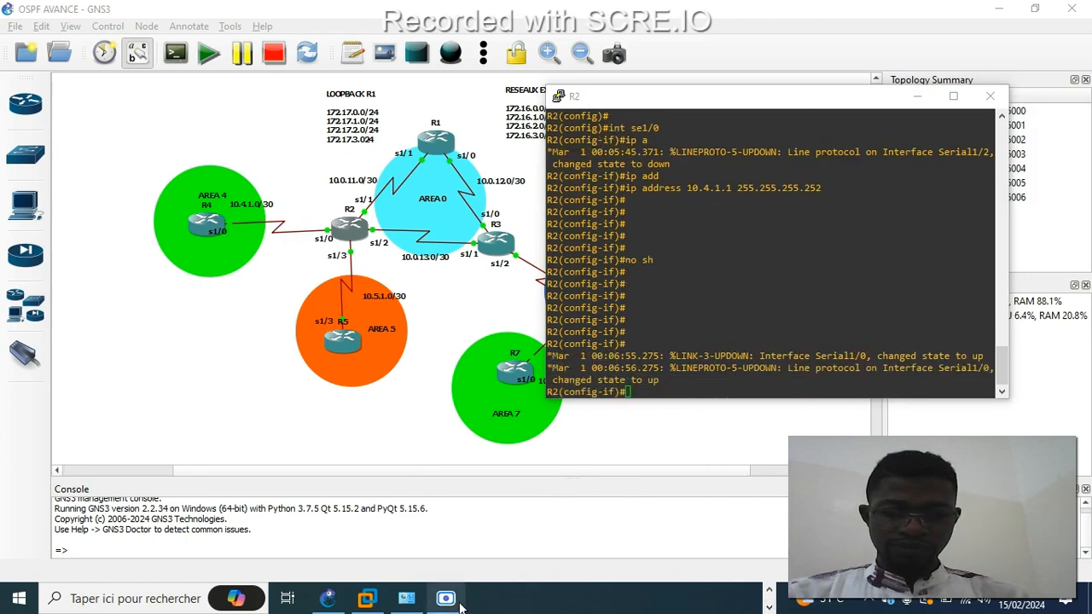
pyautogui.click(445, 598)
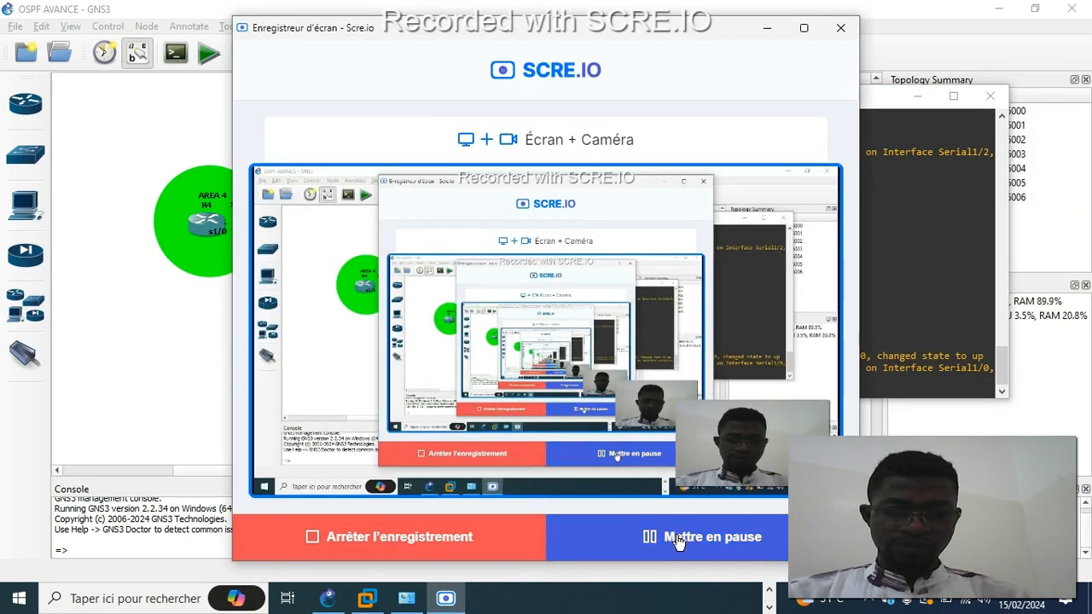
pyautogui.click(767, 28)
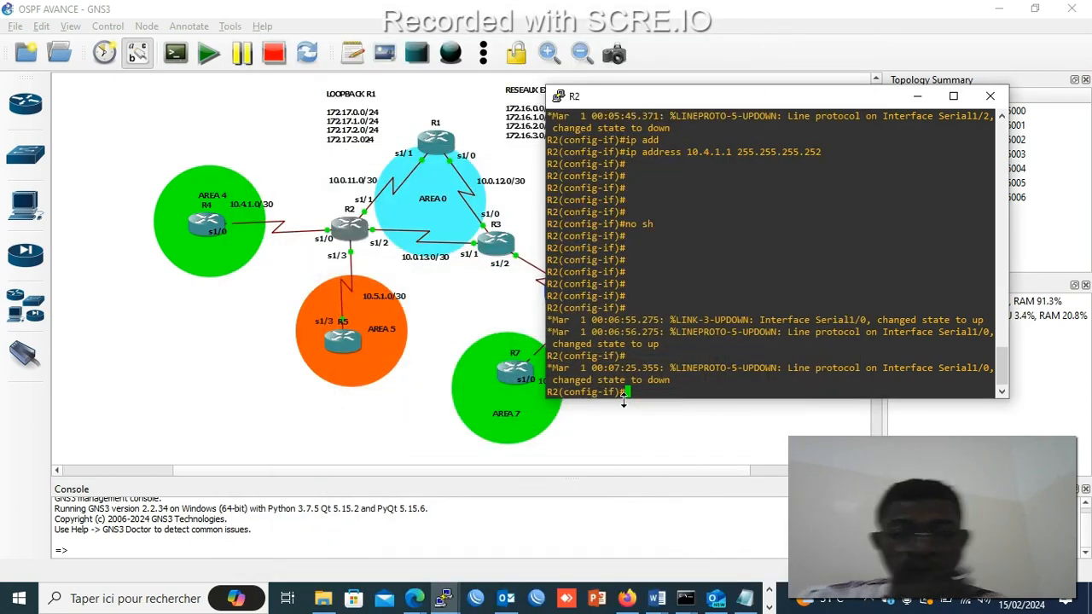
# - Enter configuration of R2's interface serial 1/3 with int se1/3
pyautogui.press('Return')
pyautogui.press('Return')
pyautogui.press('Return')
pyautogui.press('Return')
pyautogui.press('Return')
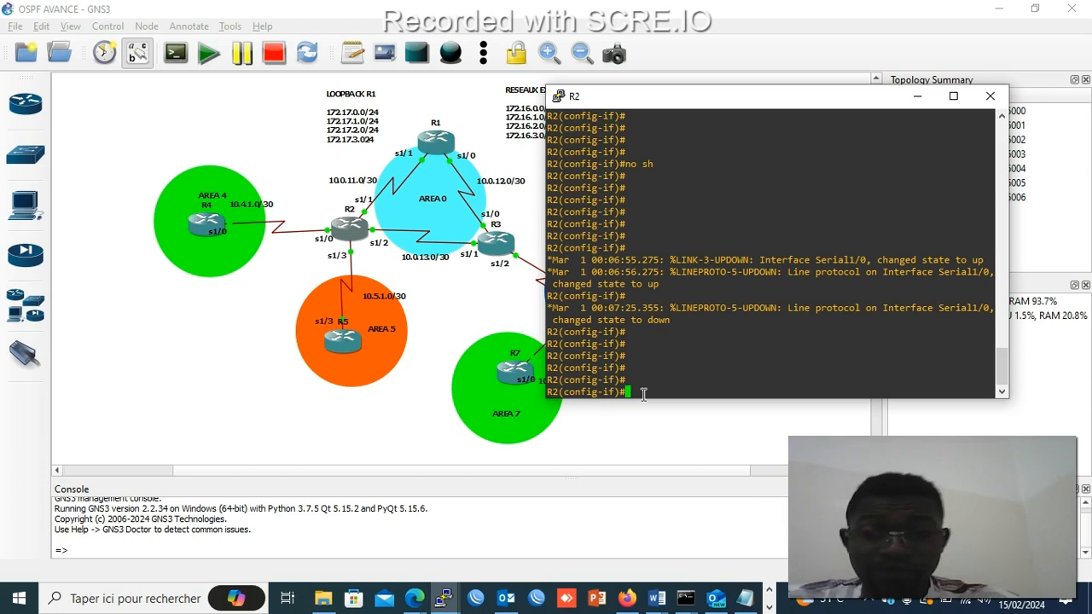
pyautogui.write('int')
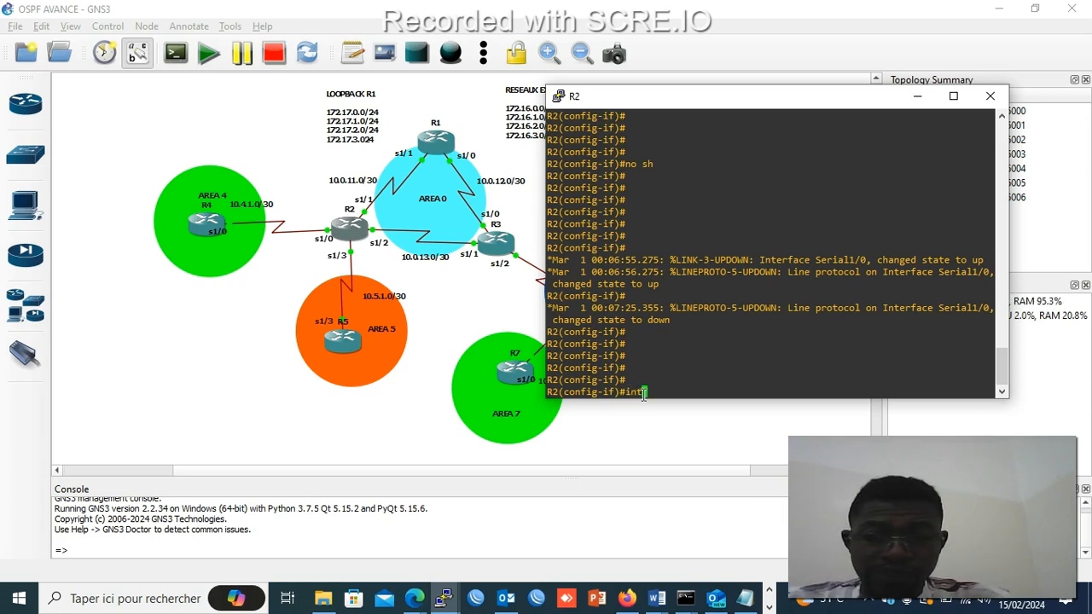
pyautogui.write(' se1/3')
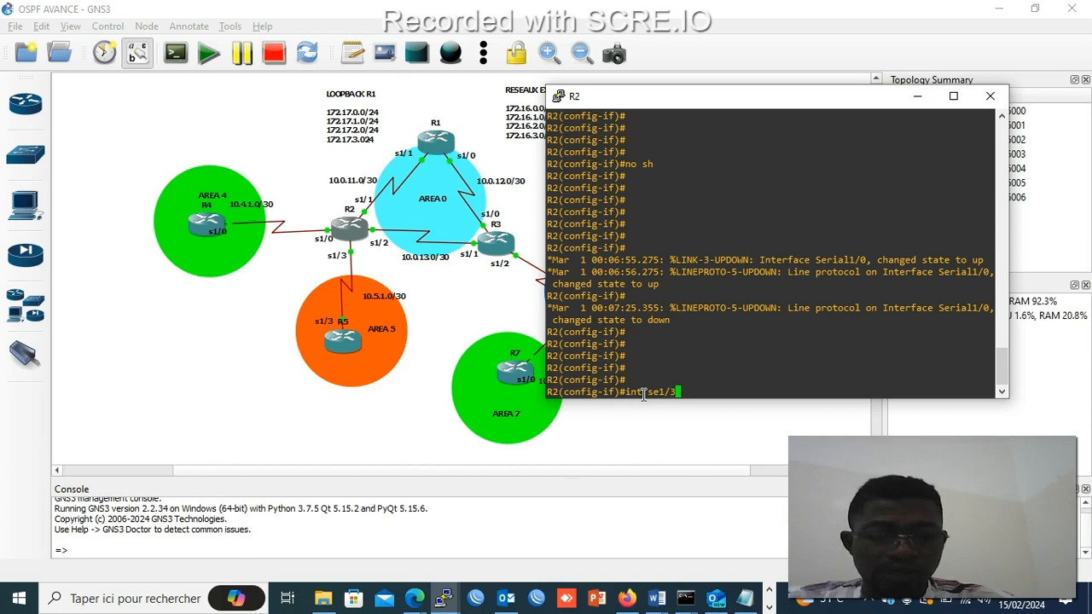
pyautogui.press('Return')
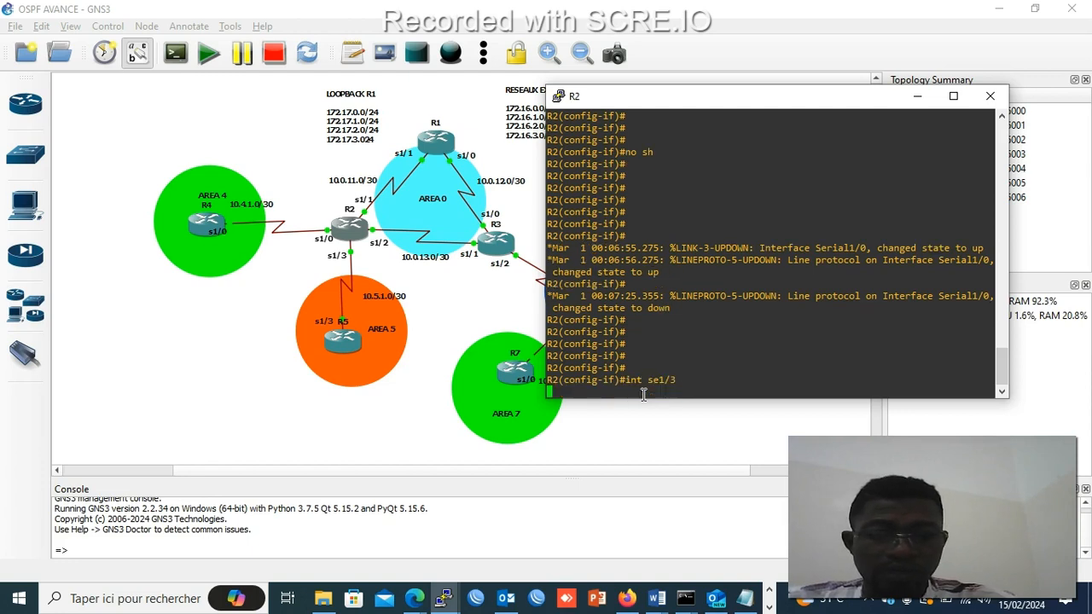
# - Assign the IP address 10.5.1.1 with mask 255.255.255.252 to R2's interface serial 1/3
pyautogui.write('ip add')
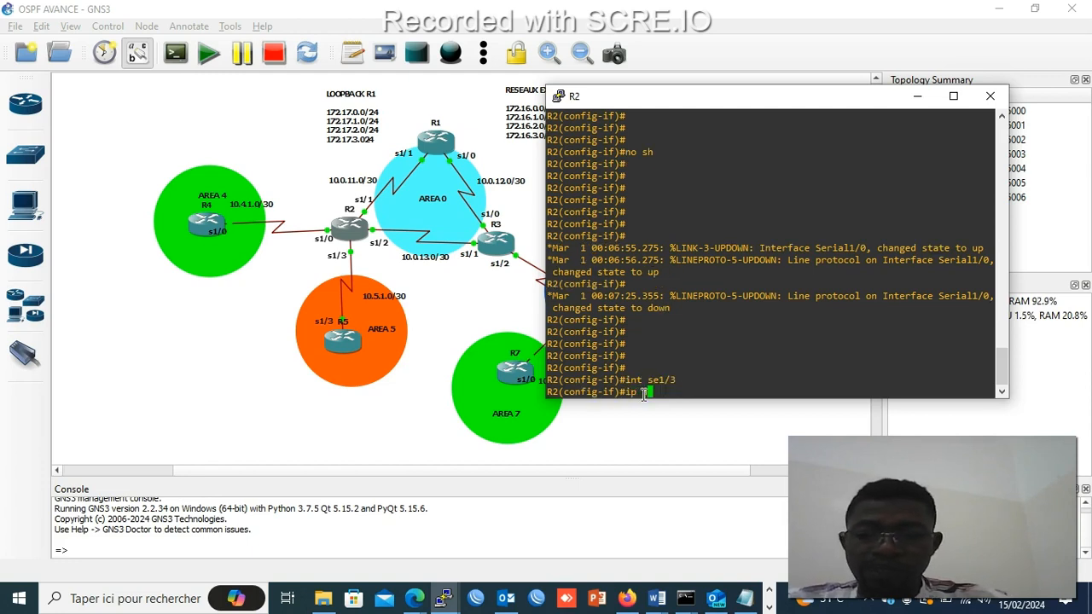
pyautogui.press('Tab')
pyautogui.write('10.')
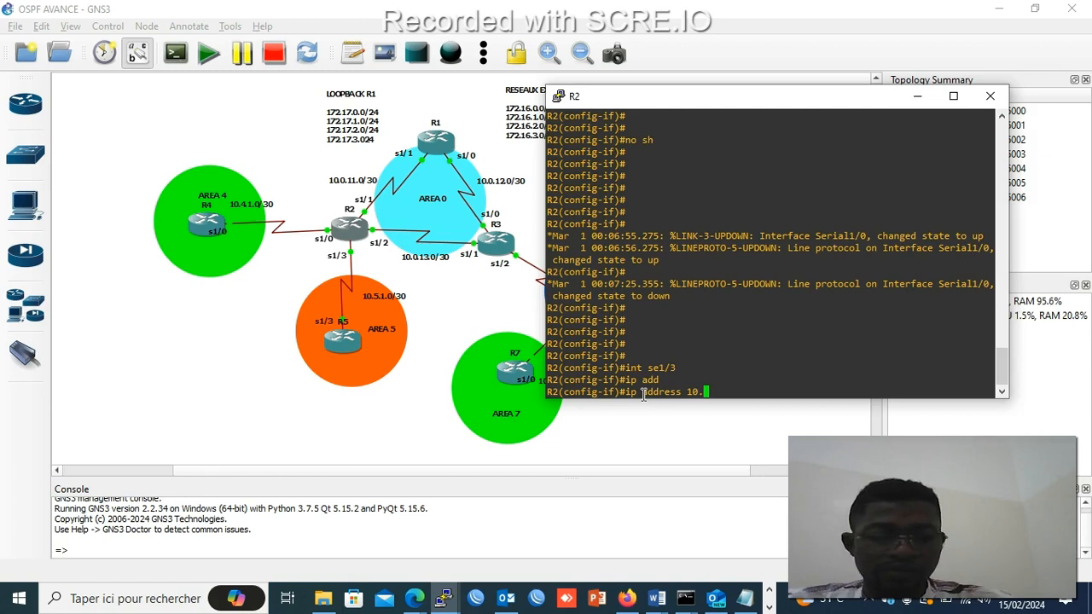
pyautogui.write('5.1.')
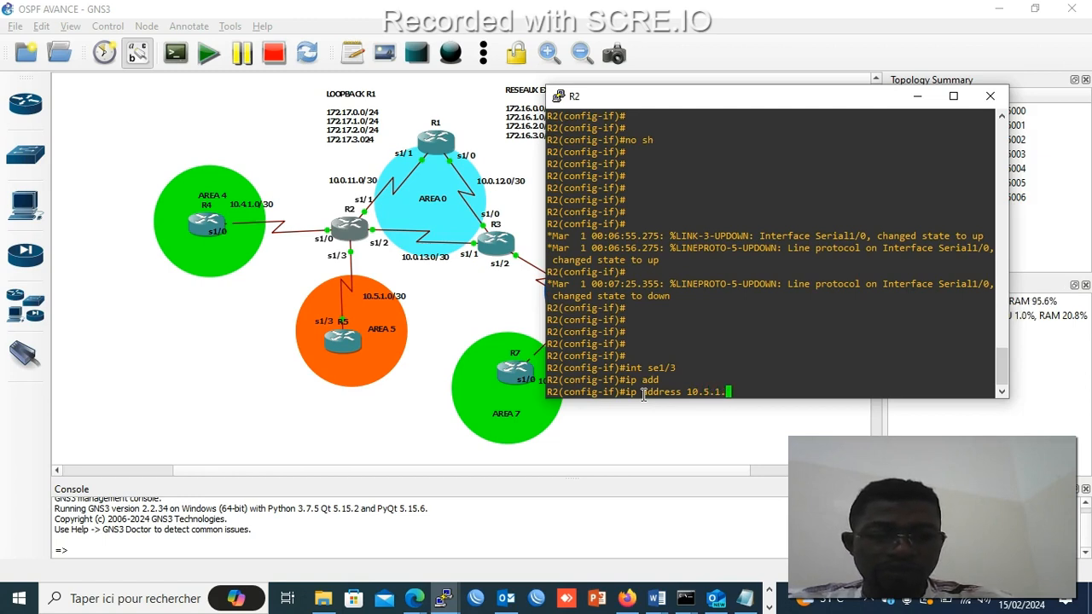
pyautogui.write('1 255')
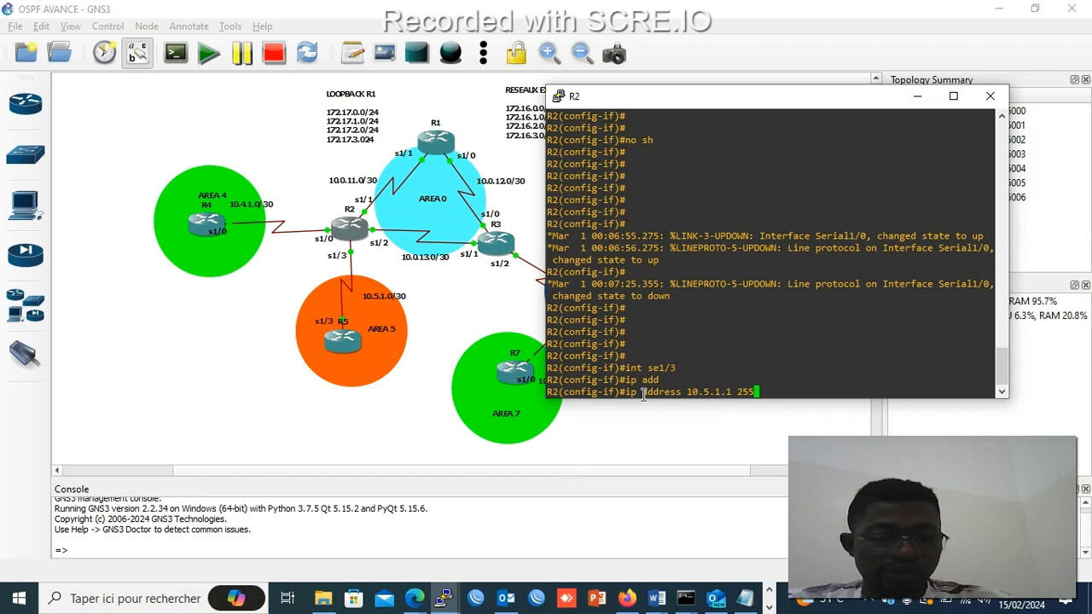
pyautogui.write('.255.255')
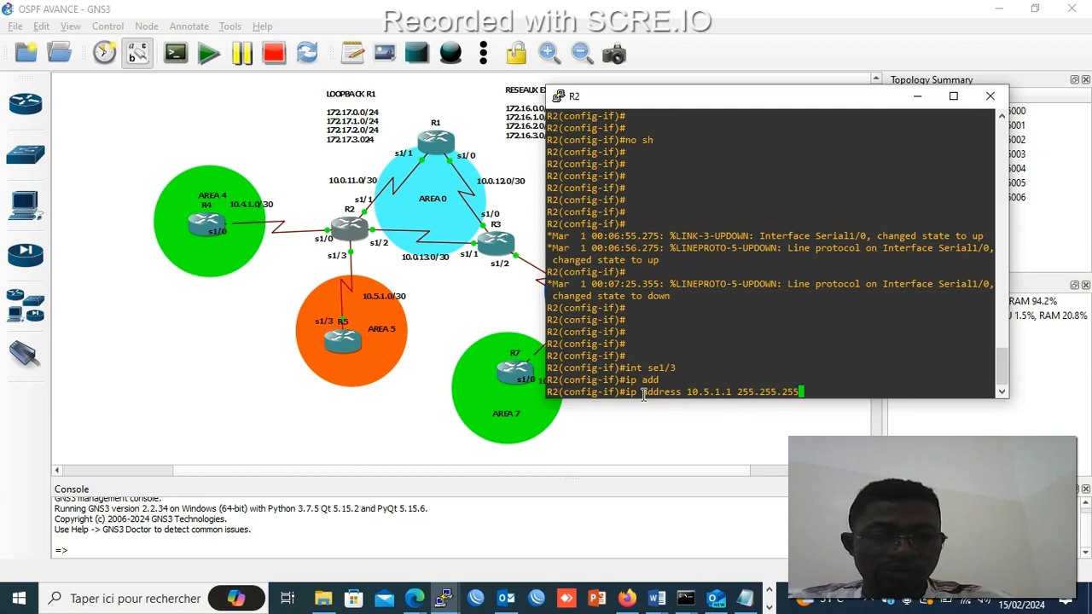
pyautogui.press('BackSpace')
pyautogui.write('2')
pyautogui.press('Return')
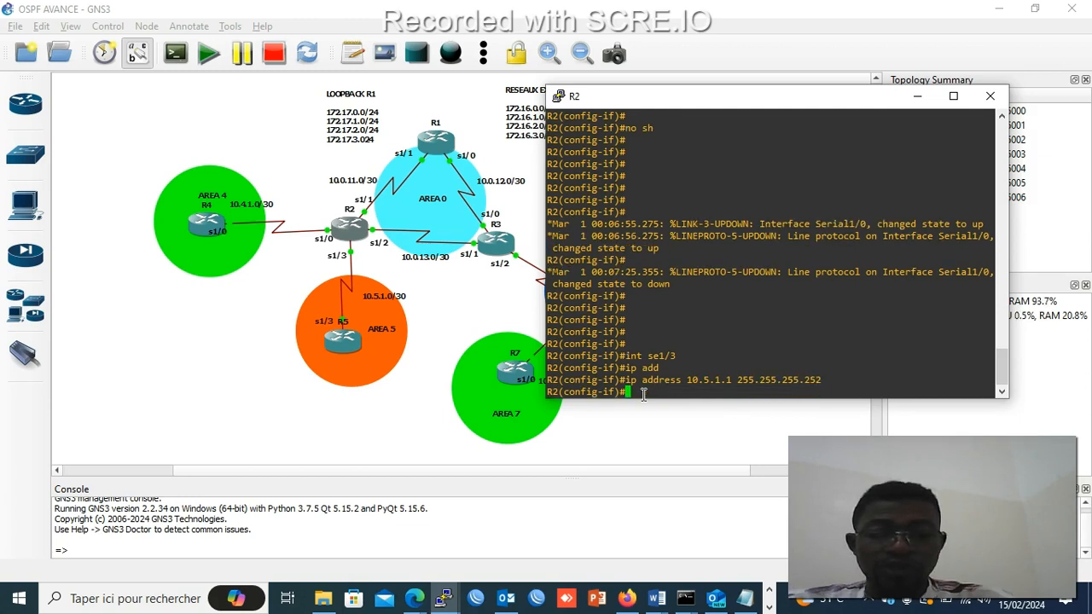
# - Enable R2's interface serial 1/3 with the no sh command
pyautogui.write('no sh')
pyautogui.press('Return')
pyautogui.press('Return')
pyautogui.press('Return')
pyautogui.press('Return')
pyautogui.press('Return')
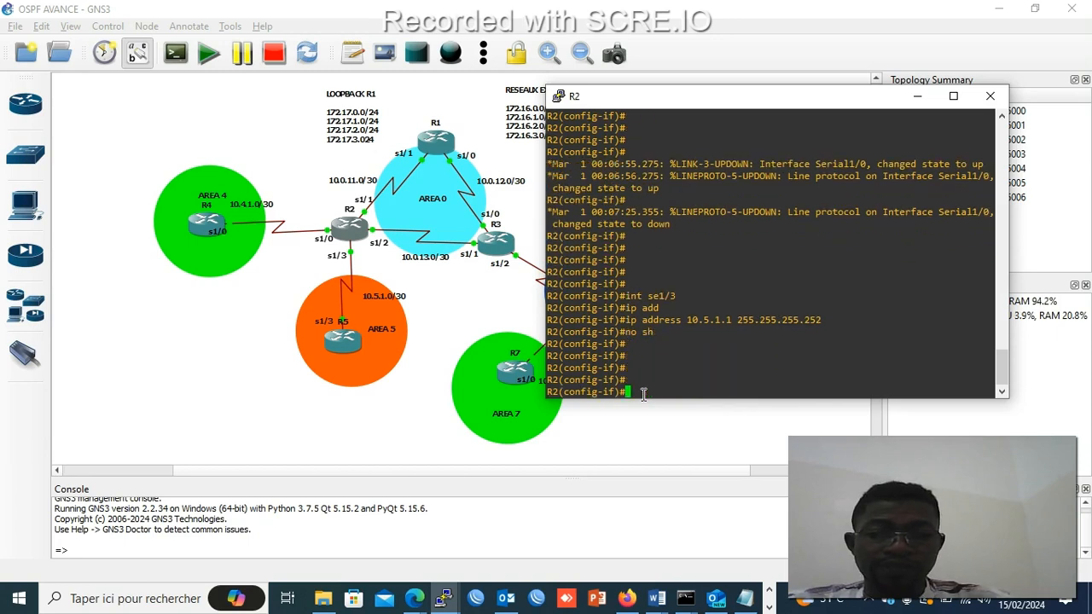
pyautogui.press('Return')
pyautogui.press('Return')
pyautogui.press('Return')
pyautogui.press('Return')
pyautogui.press('Return')
pyautogui.press('Return')
pyautogui.press('Return')
pyautogui.press('Return')
pyautogui.press('Return')
pyautogui.press('Return')
pyautogui.press('Return')
pyautogui.press('Return')
pyautogui.press('Return')
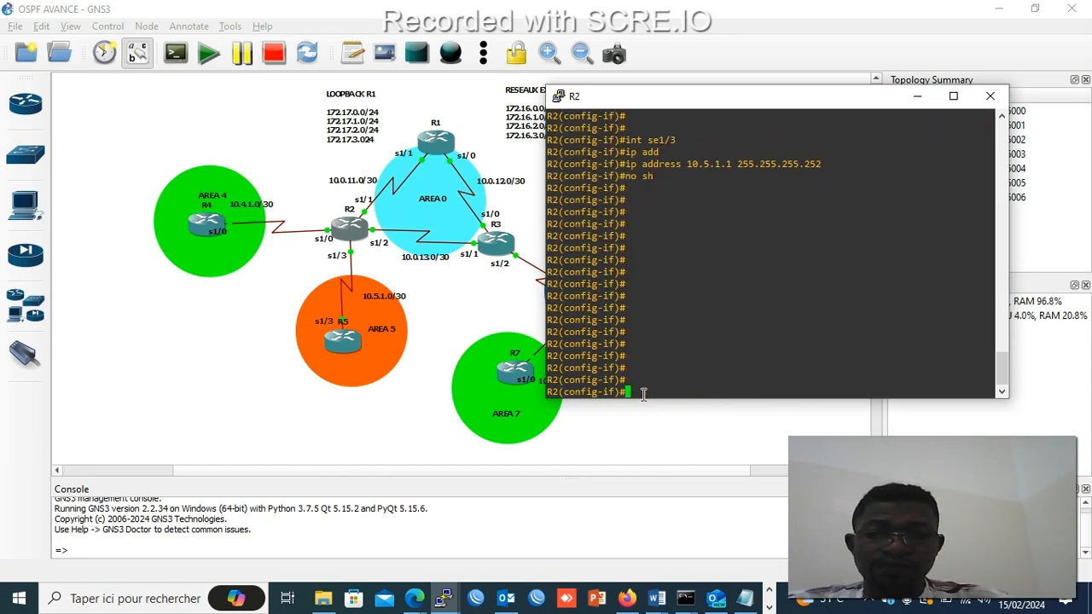
pyautogui.press('Return')
pyautogui.press('Return')
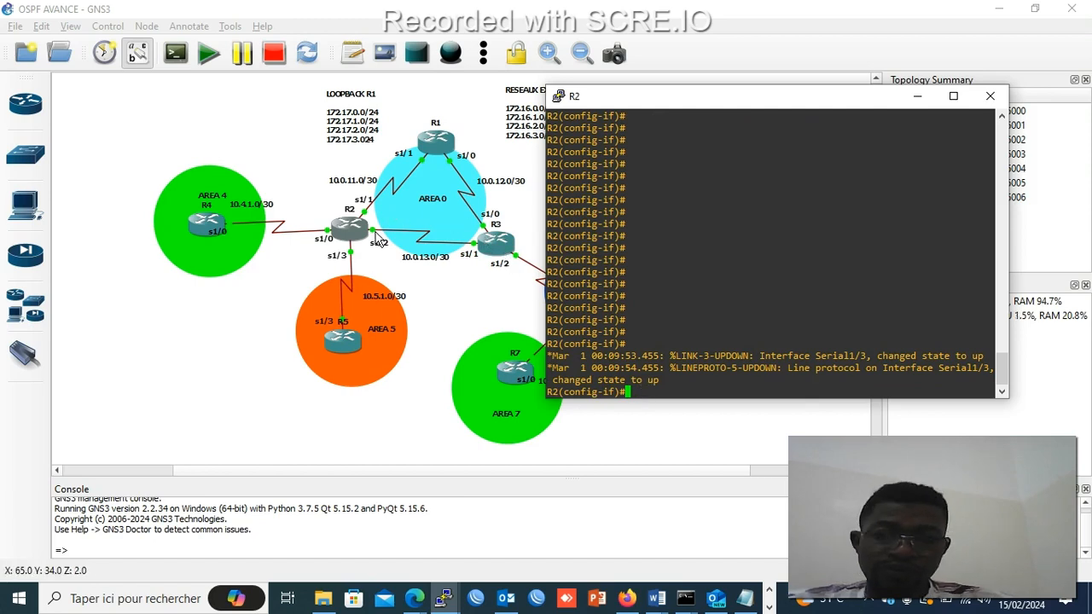
# - Open R3's console and enter its global configuration mode with conf t
pyautogui.click(506, 253)
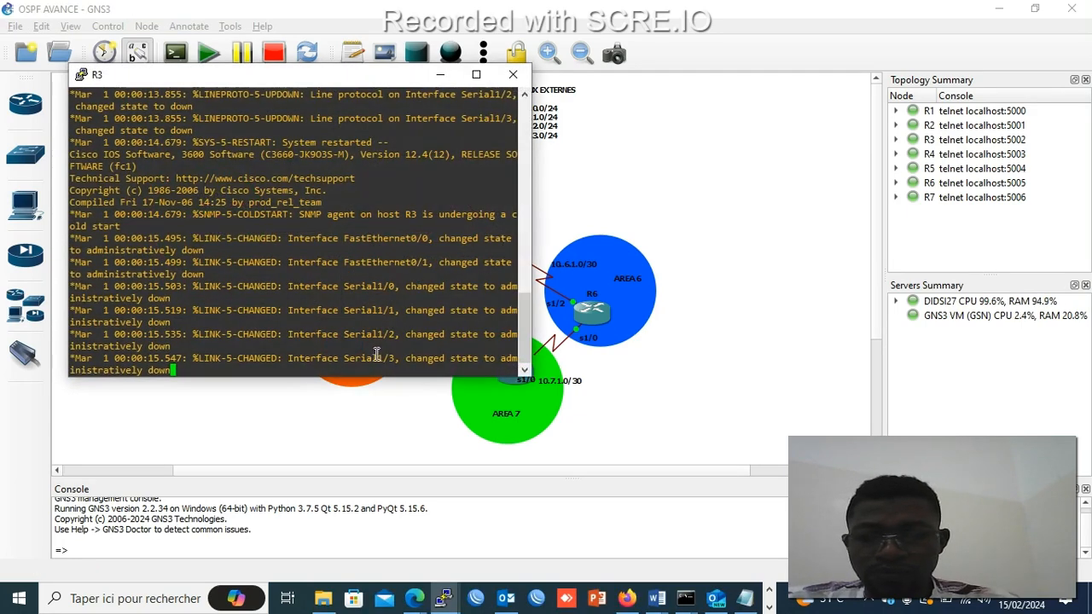
pyautogui.press('Return')
pyautogui.press('Return')
pyautogui.press('Return')
pyautogui.press('Return')
pyautogui.press('Return')
pyautogui.press('Return')
pyautogui.press('Return')
pyautogui.press('Return')
pyautogui.press('Return')
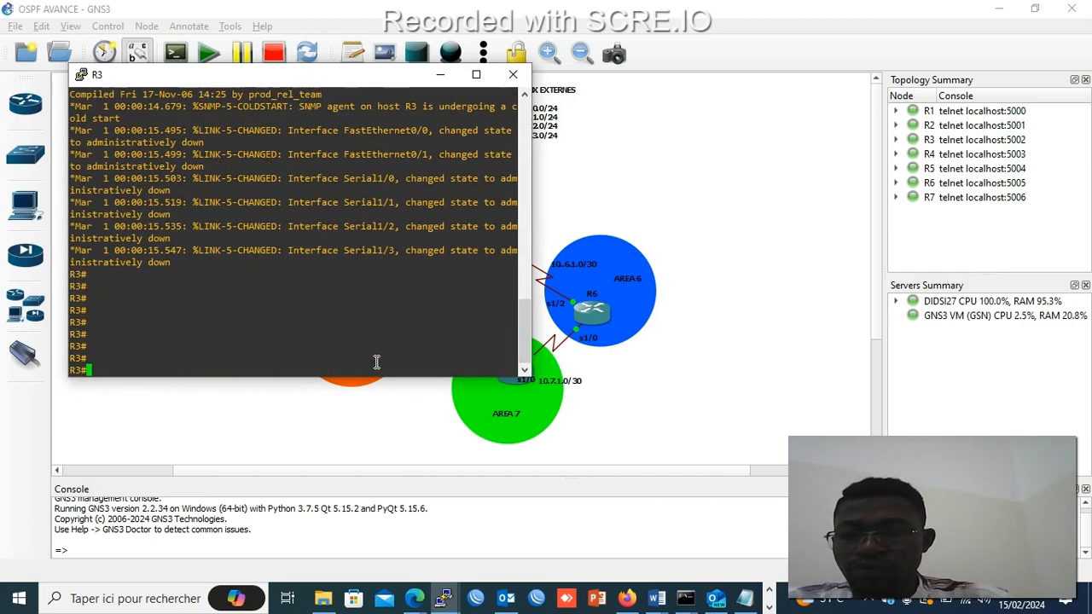
pyautogui.write('conf t')
pyautogui.press('Return')
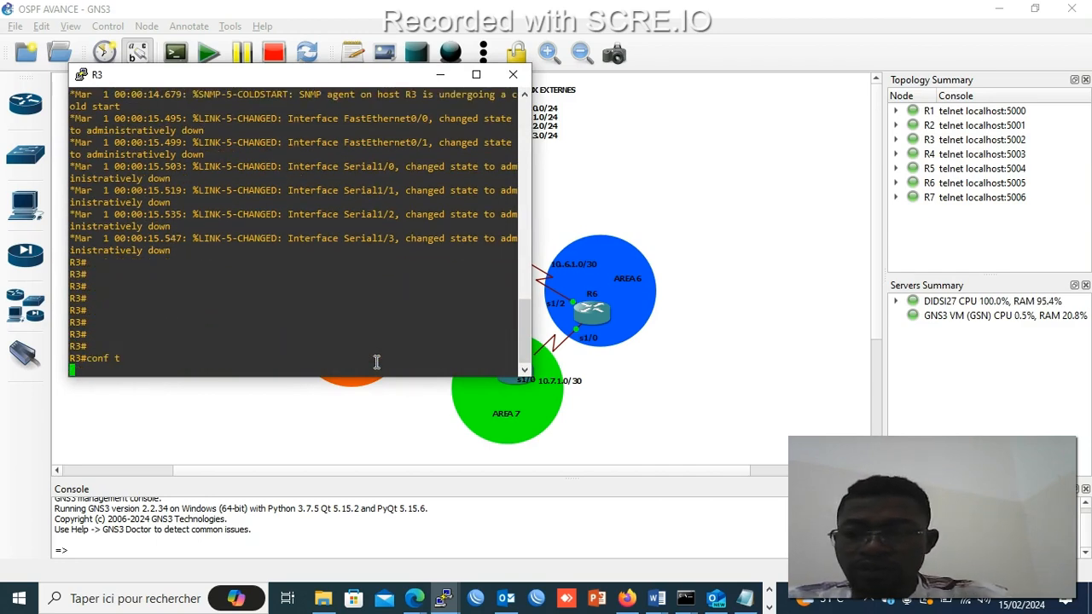
pyautogui.press('Return')
pyautogui.press('Return')
pyautogui.press('Return')
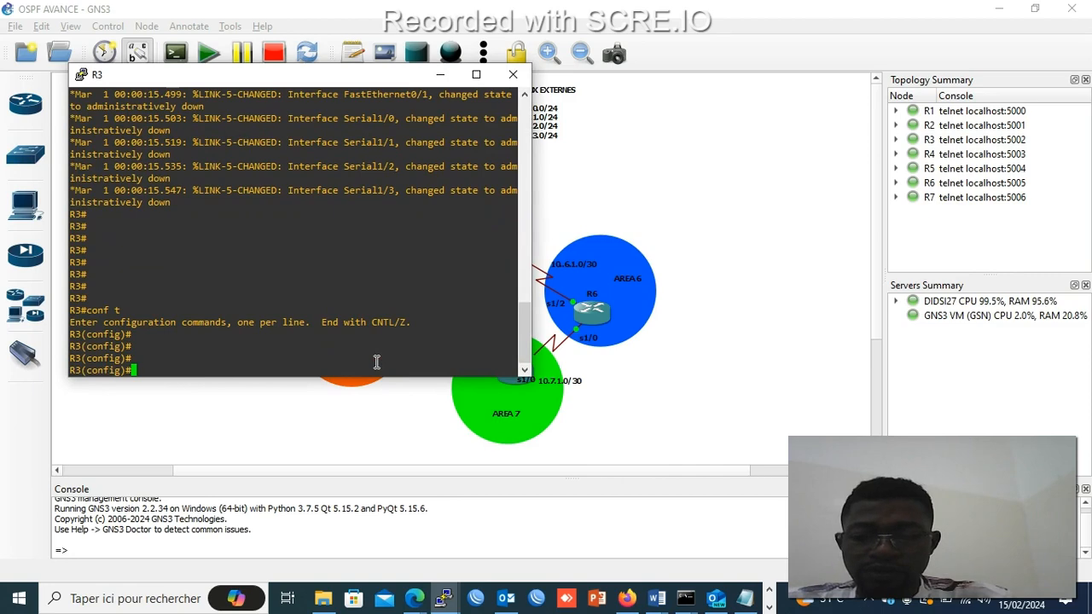
# - Enter configuration of R3's interface serial 1/0 with int se1/0, moving the console window off the topology diagram
pyautogui.write('int se')
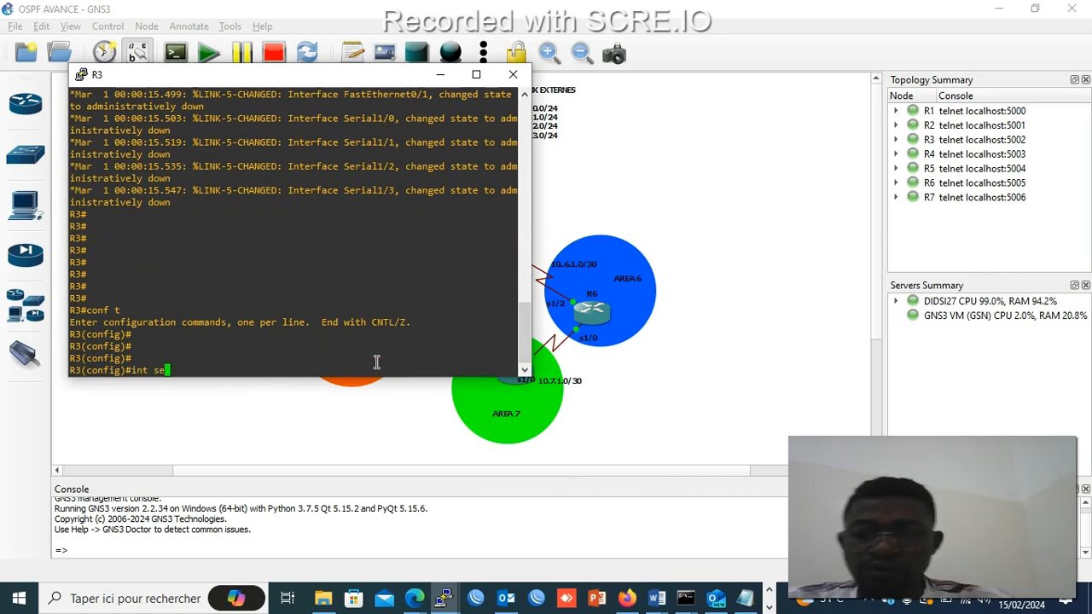
pyautogui.moveTo(353, 82); pyautogui.dragTo(910, 122)
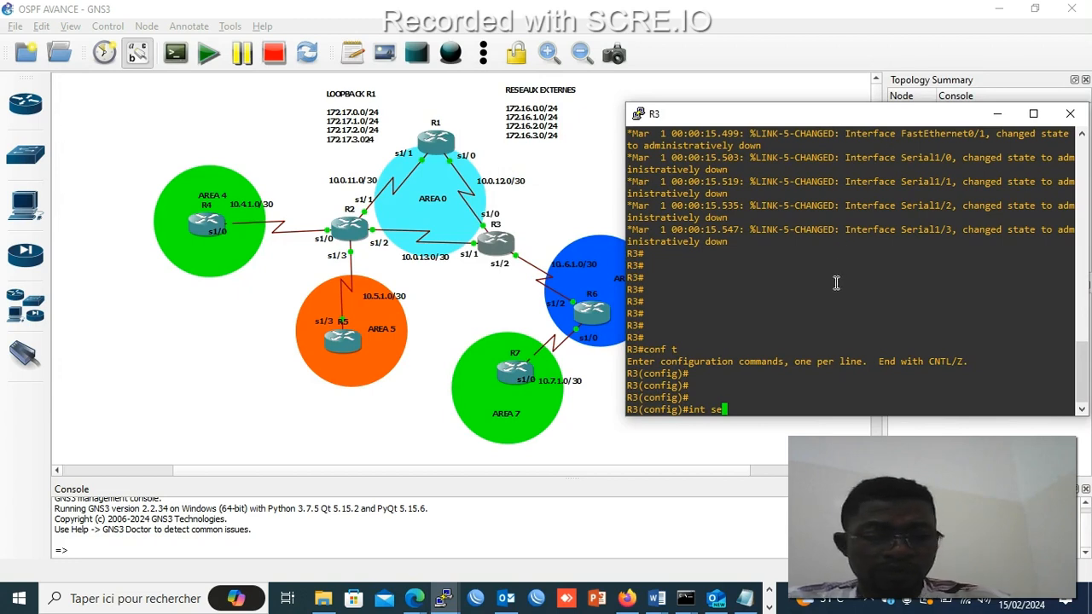
pyautogui.write('1/0')
pyautogui.press('Return')
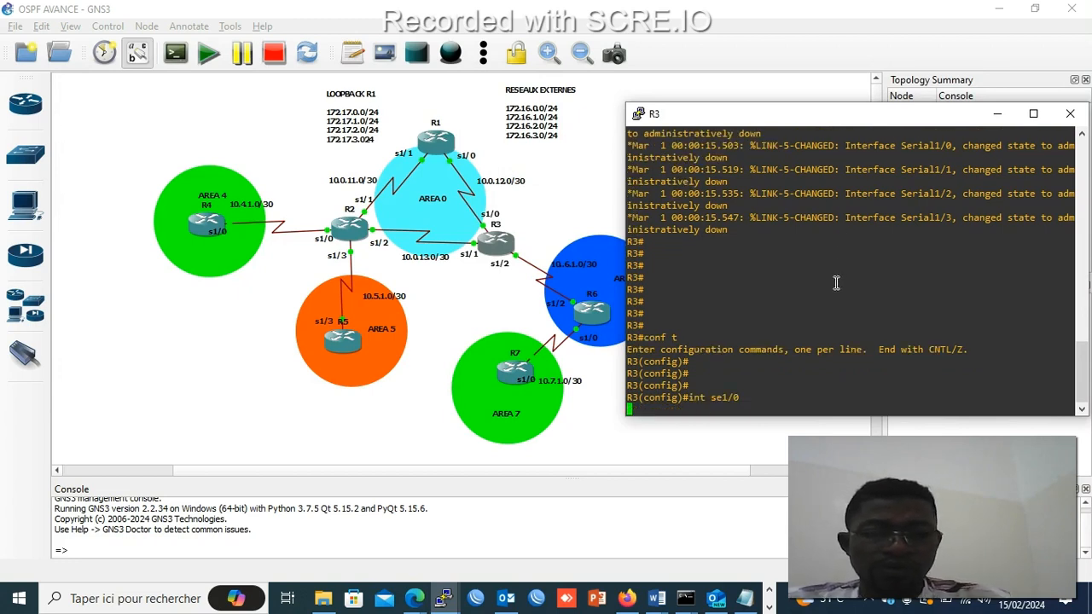
# - Assign the IP address 10.0.12.2 with mask 255.255.255.252 to R3's interface serial 1/0
pyautogui.write('ip add')
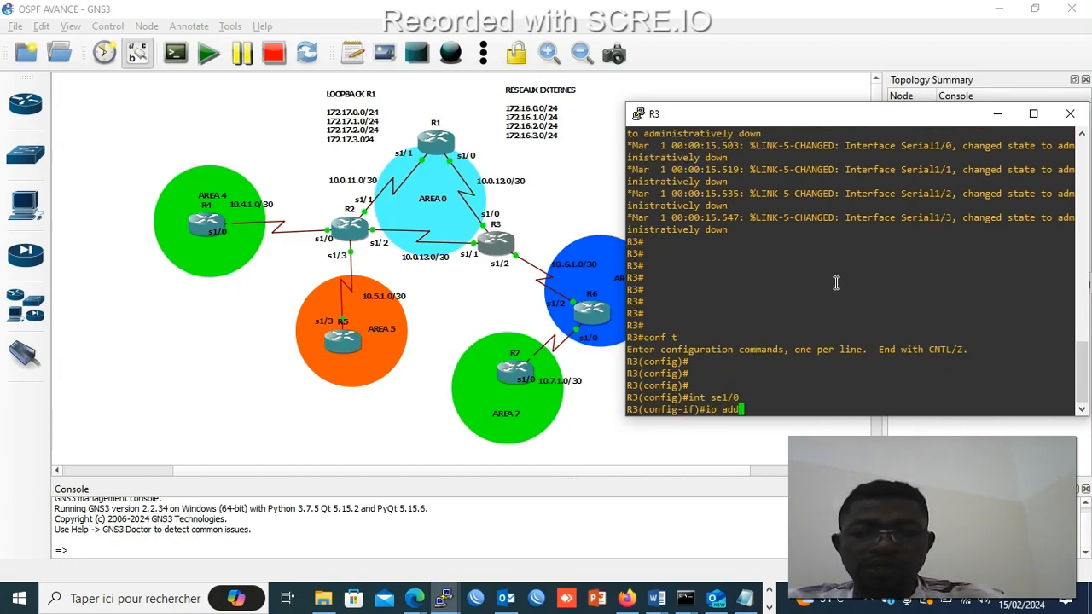
pyautogui.press('Tab')
pyautogui.write('10')
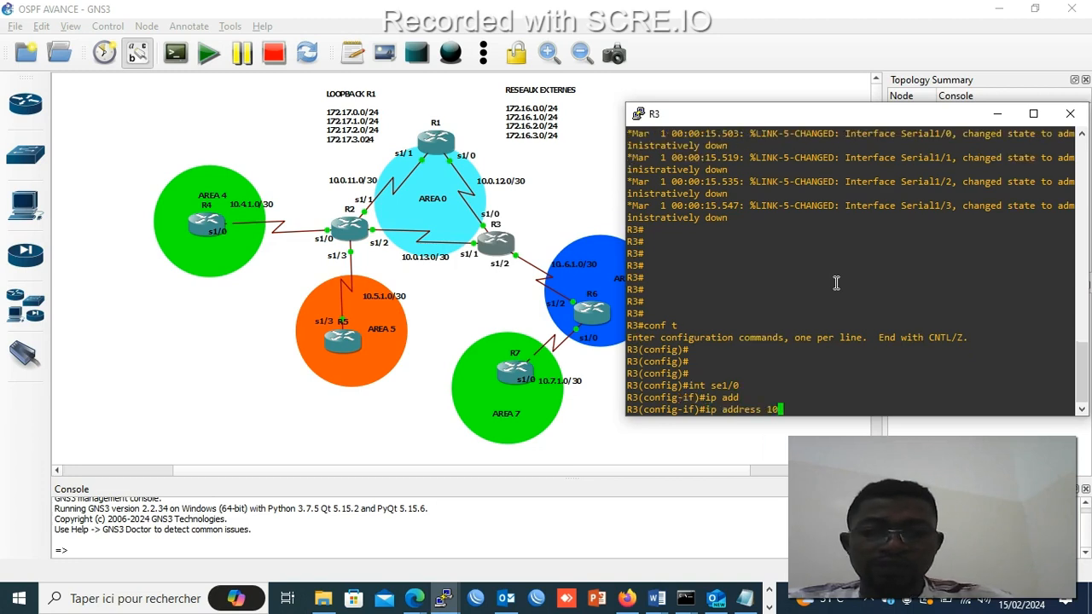
pyautogui.write('.0.12.')
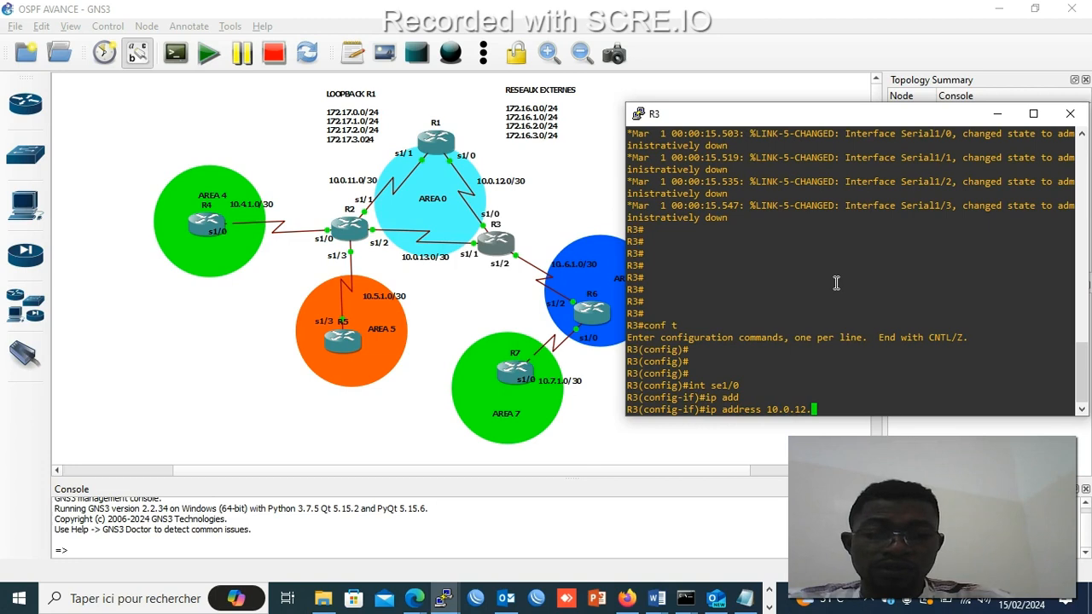
pyautogui.write('2 255.2')
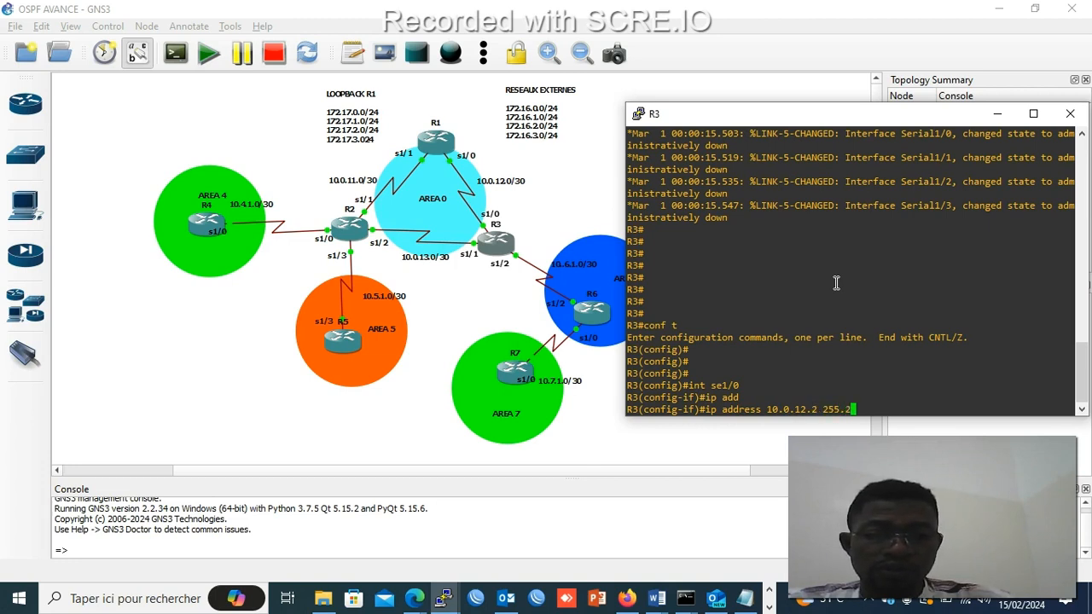
pyautogui.write('55.255.')
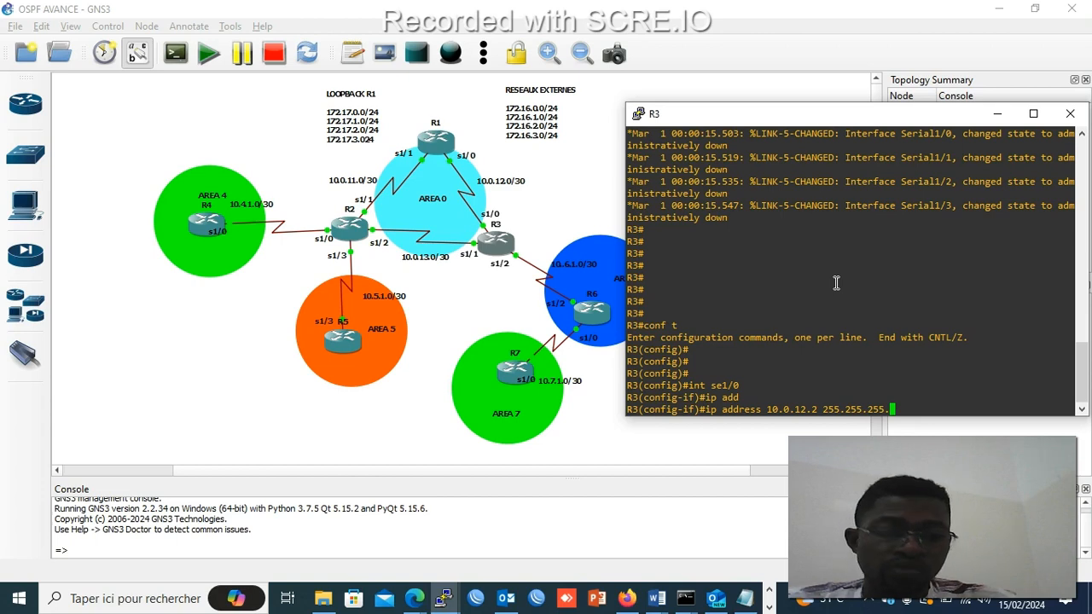
pyautogui.write('1')
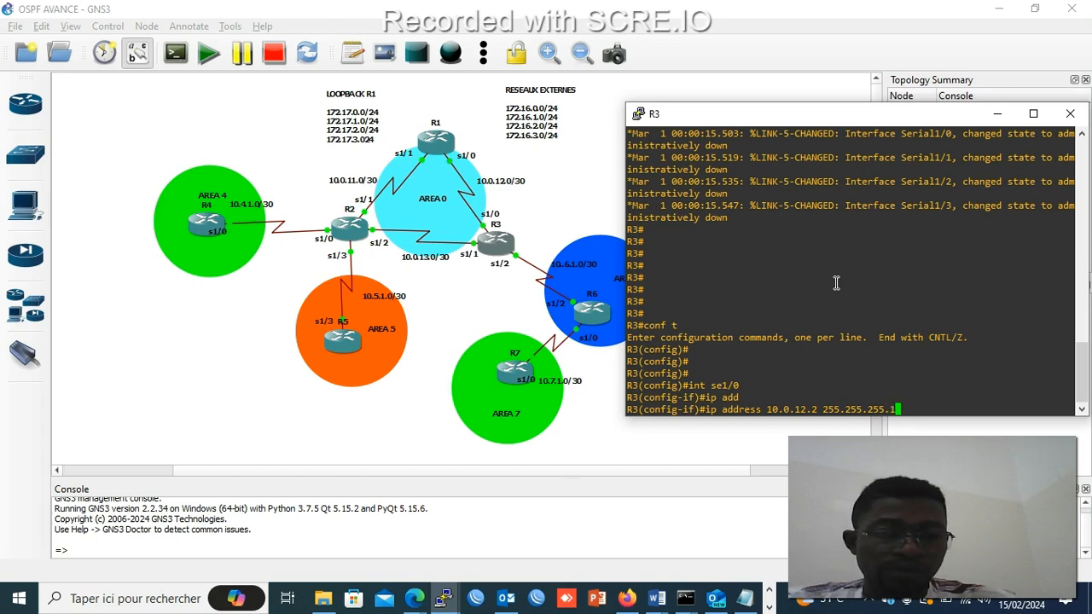
pyautogui.write('52')
pyautogui.press('Return')
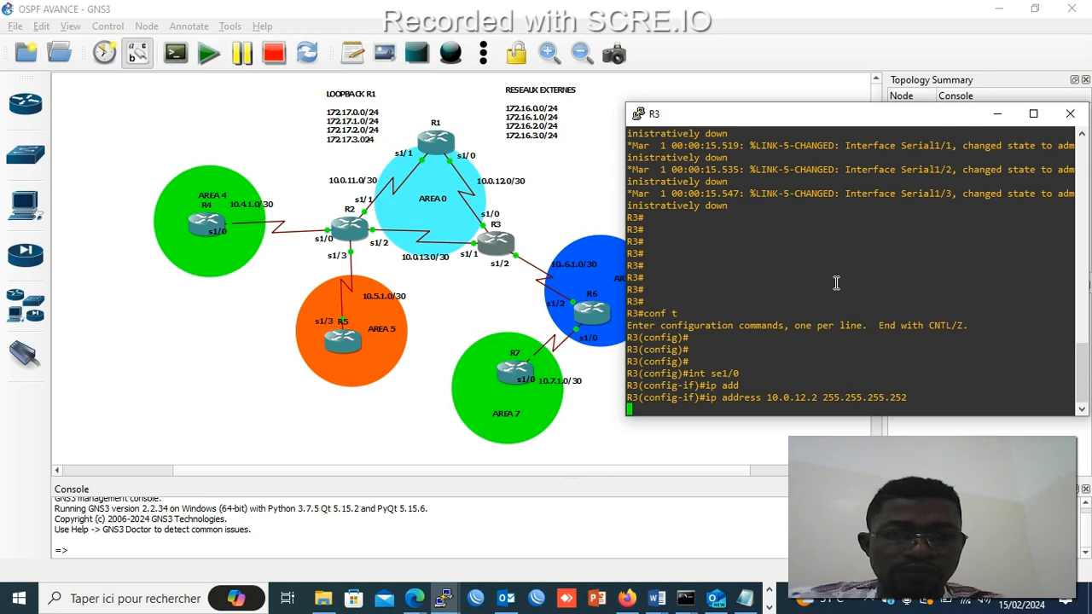
pyautogui.press('Return')
pyautogui.press('Return')
pyautogui.press('Return')
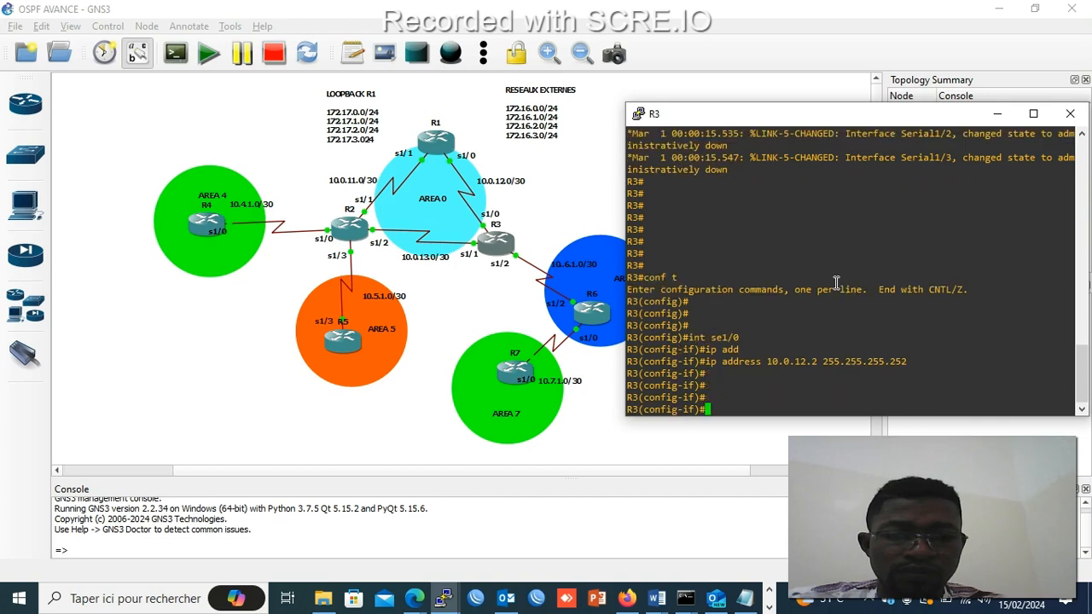
# - Enable R3's interface serial 1/0 with the no sh command
pyautogui.write('no ')
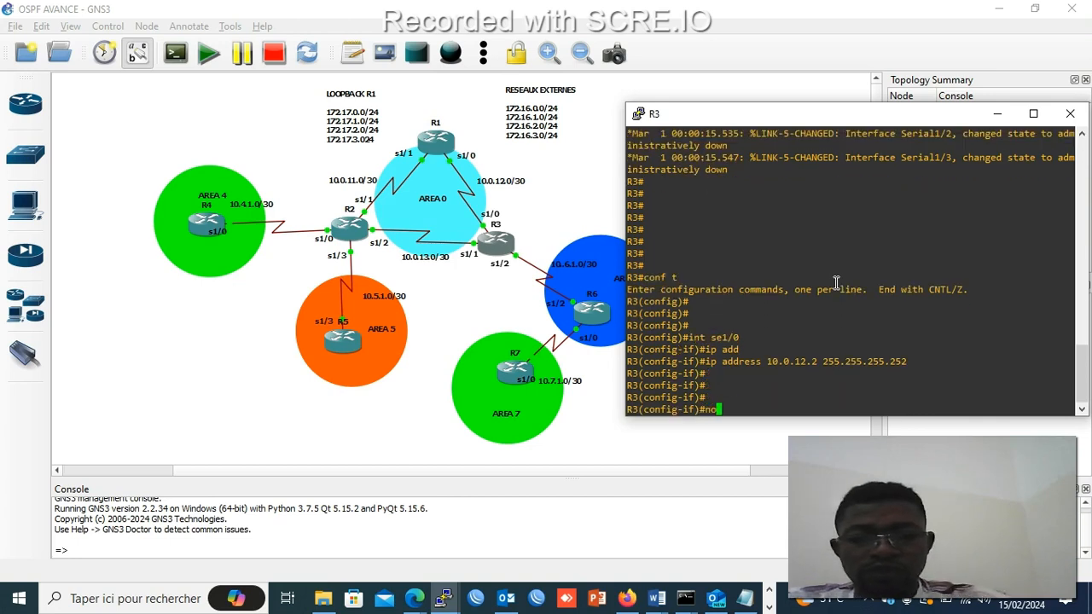
pyautogui.write('sh')
pyautogui.press('Return')
pyautogui.press('Return')
pyautogui.press('Return')
pyautogui.press('Return')
pyautogui.press('Return')
pyautogui.press('Return')
pyautogui.press('Return')
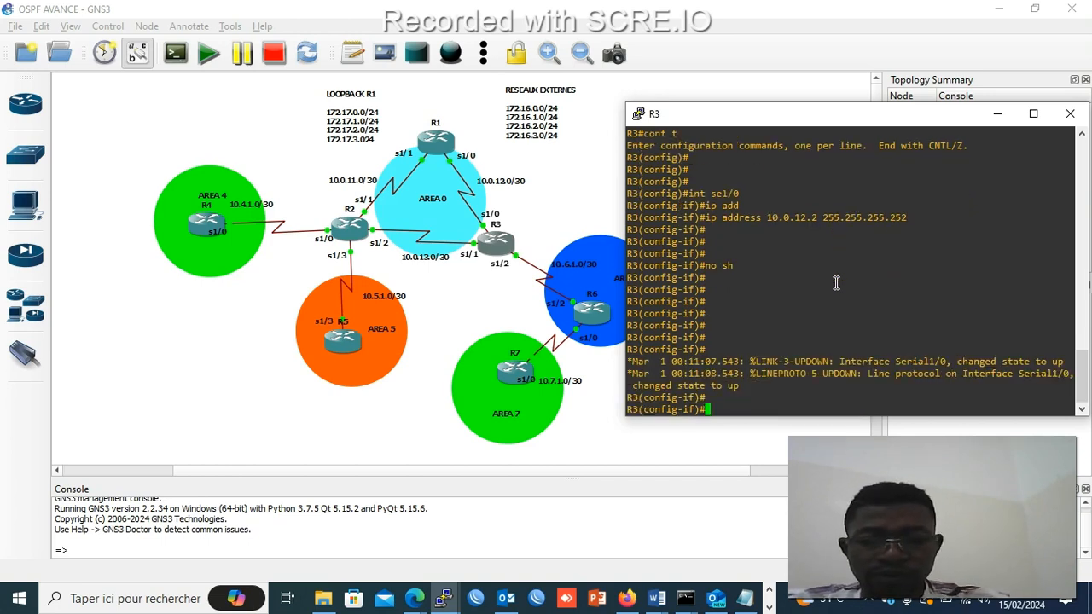
# - Enter configuration of R3's interface serial 1/1 with int se1/1
pyautogui.write('int se')
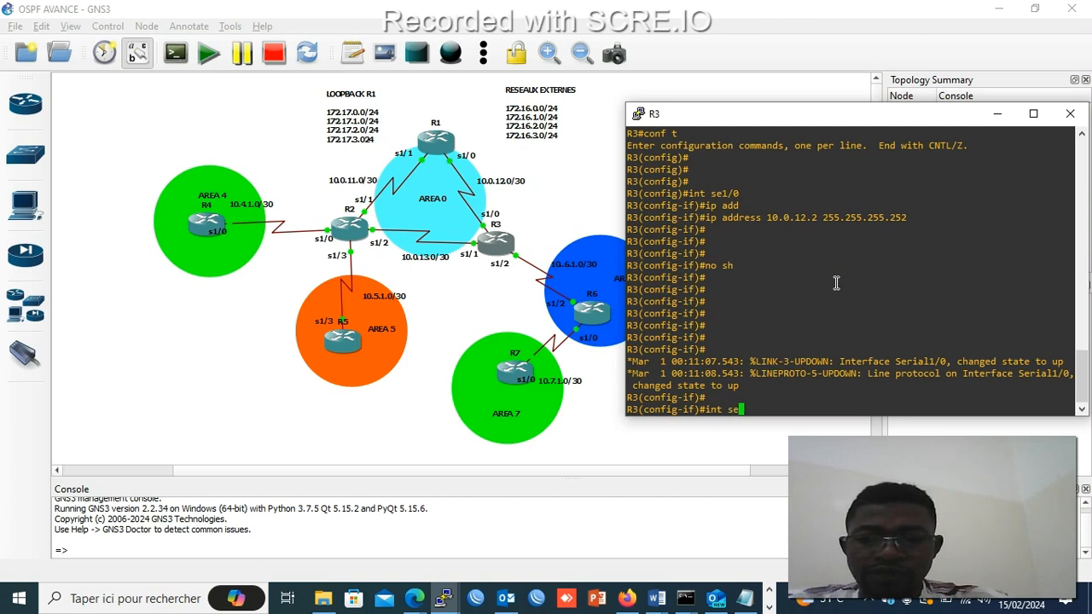
pyautogui.write('1/1')
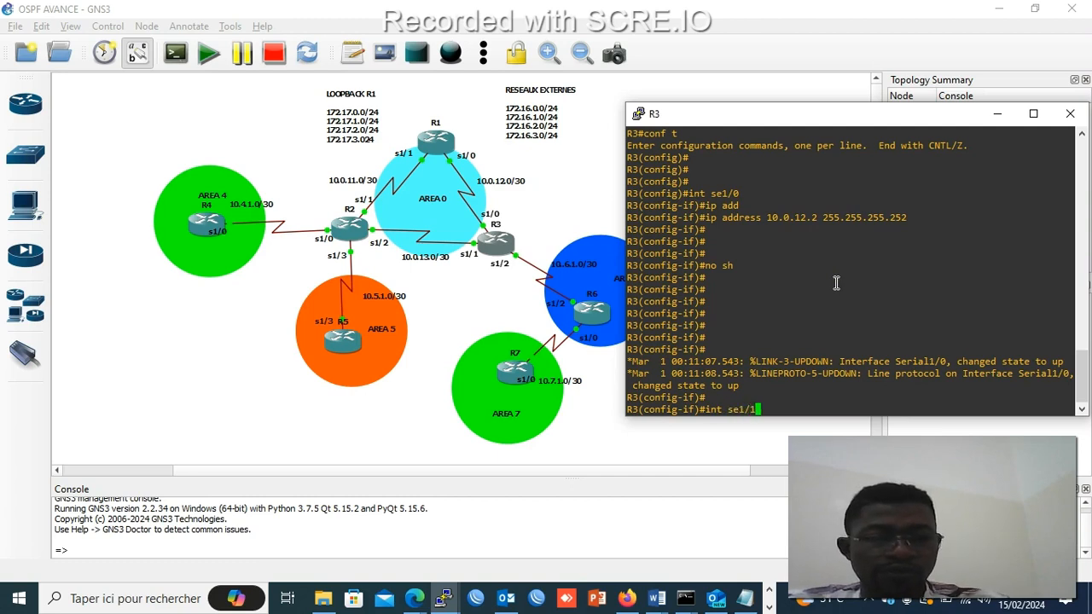
pyautogui.press('Return')
# - Assign the IP address 10.0.13.2 with mask 255.255.255.252 to R3's interface serial 1/1
pyautogui.write('ip add')
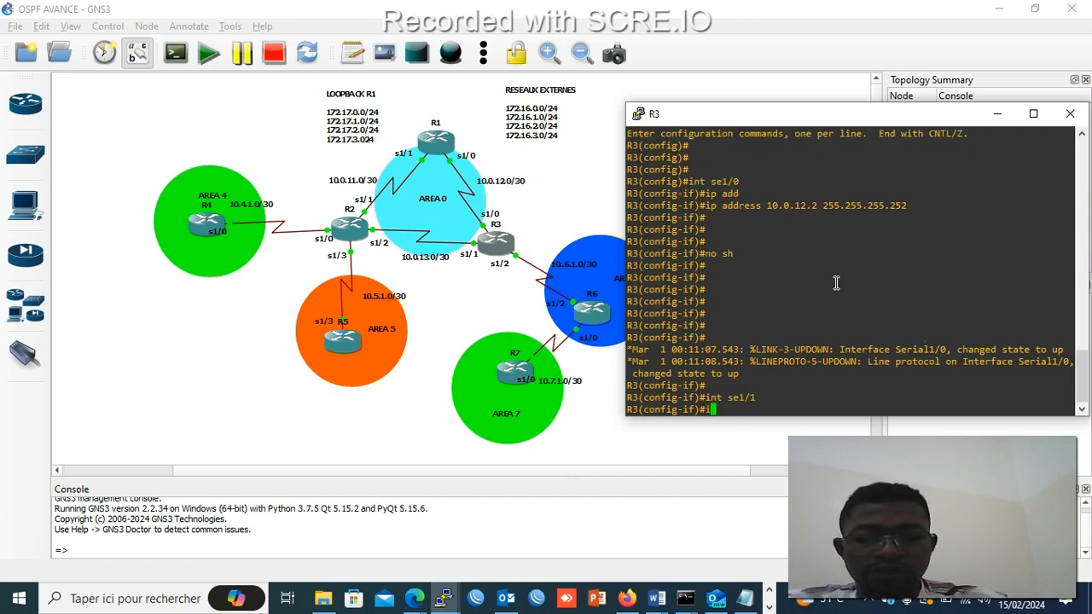
pyautogui.press('Tab')
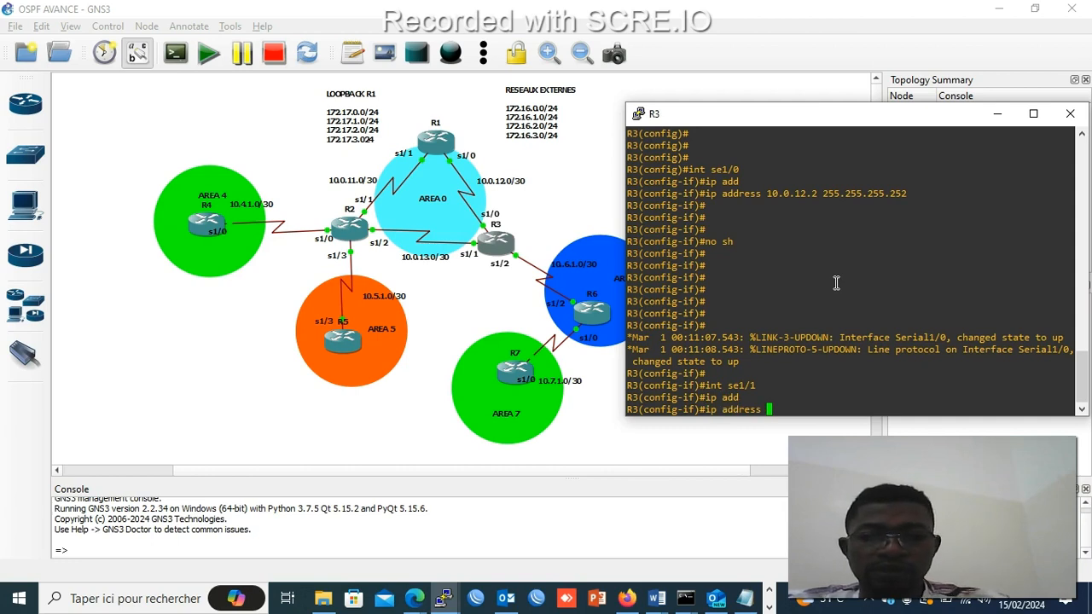
pyautogui.write('10.0.')
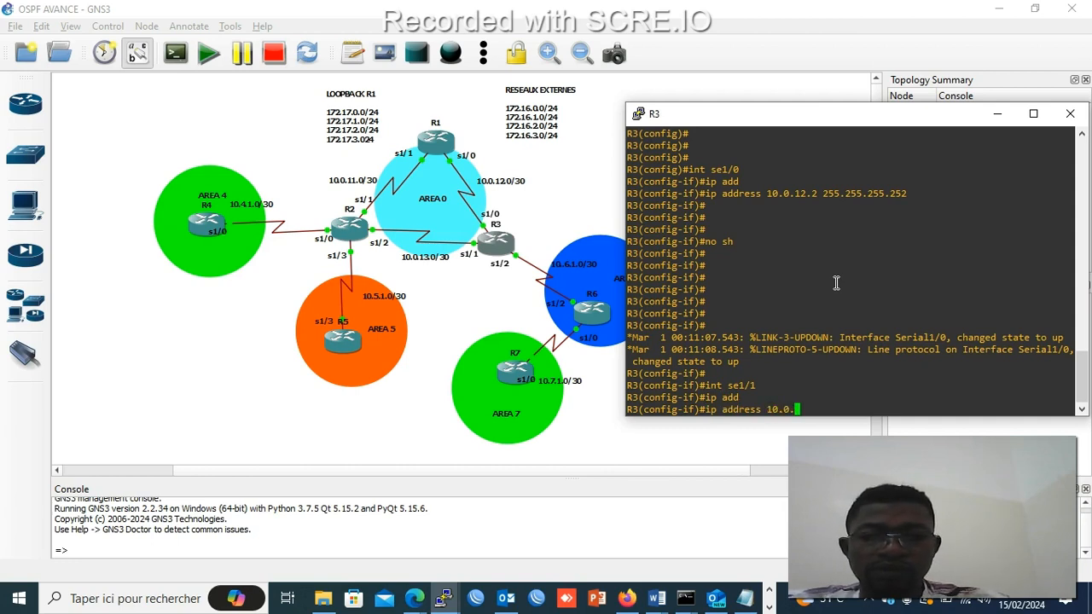
pyautogui.write('13.')
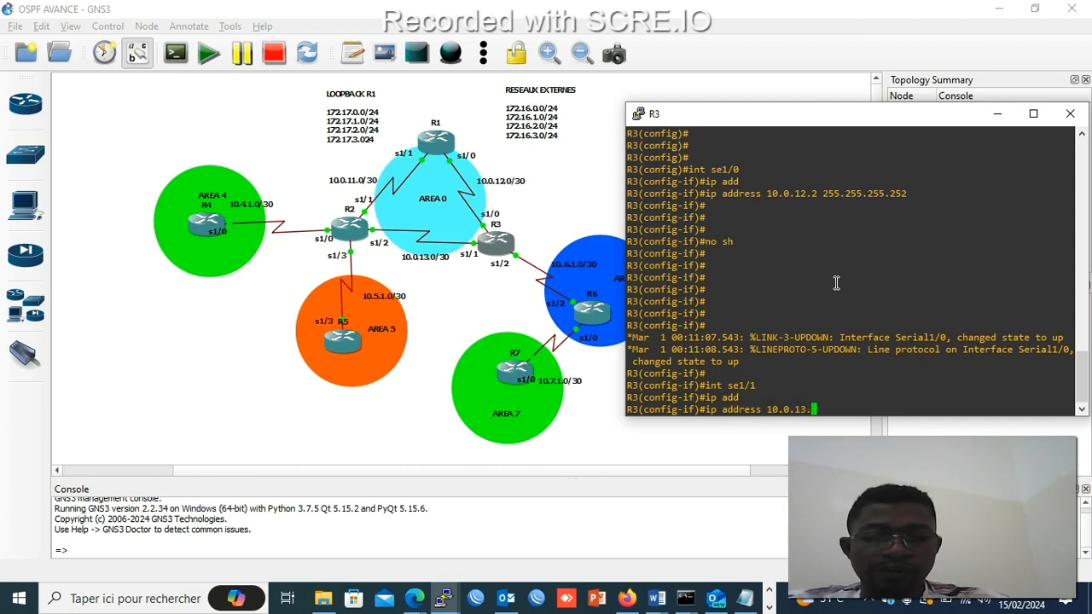
pyautogui.write('2')
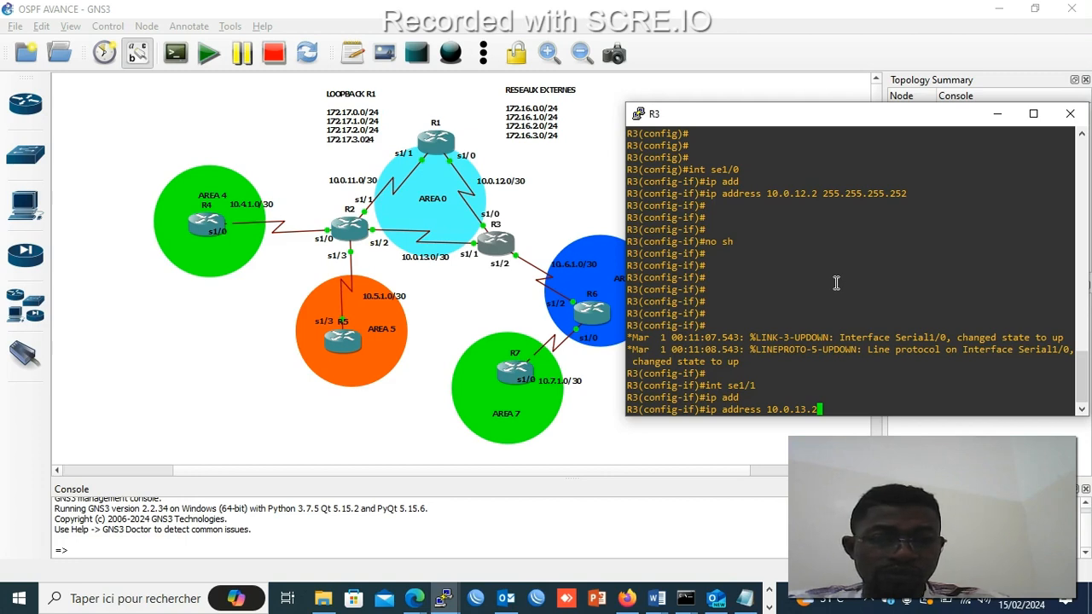
pyautogui.write('255.255')
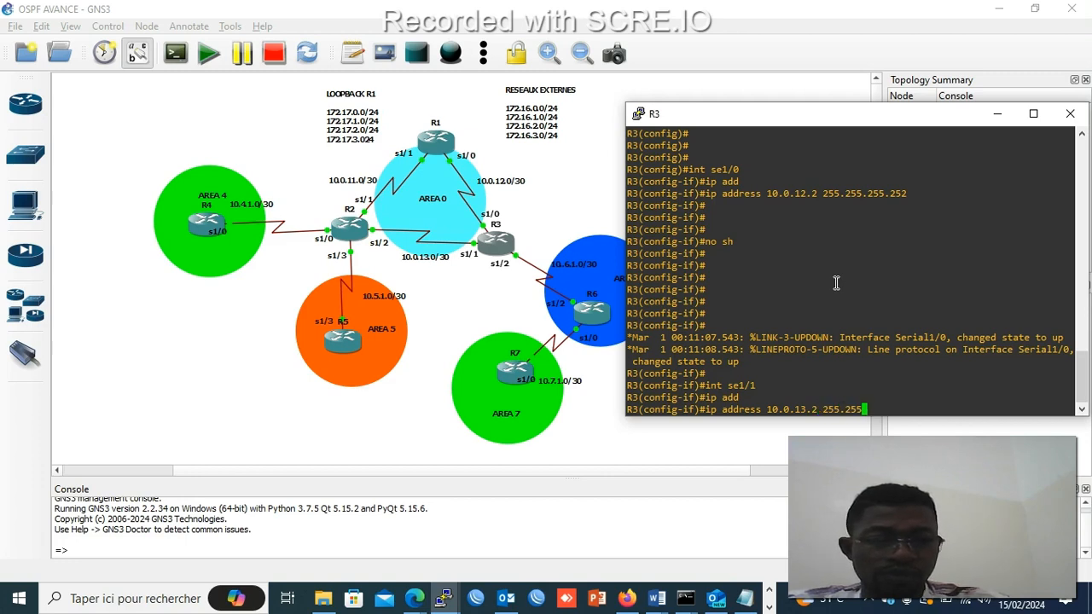
pyautogui.write('.255.')
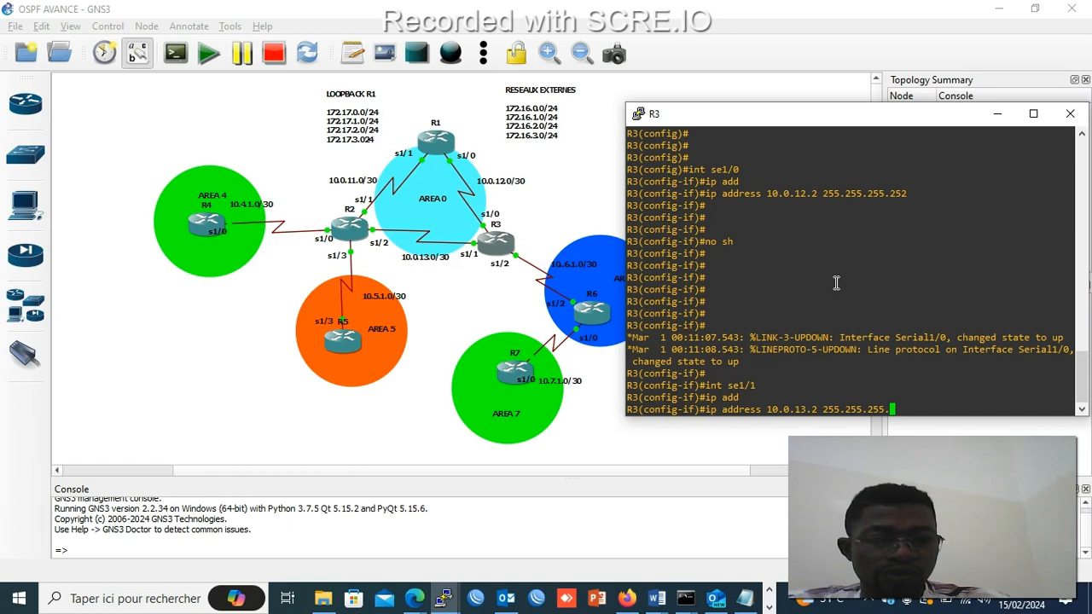
pyautogui.write('252')
pyautogui.press('Return')
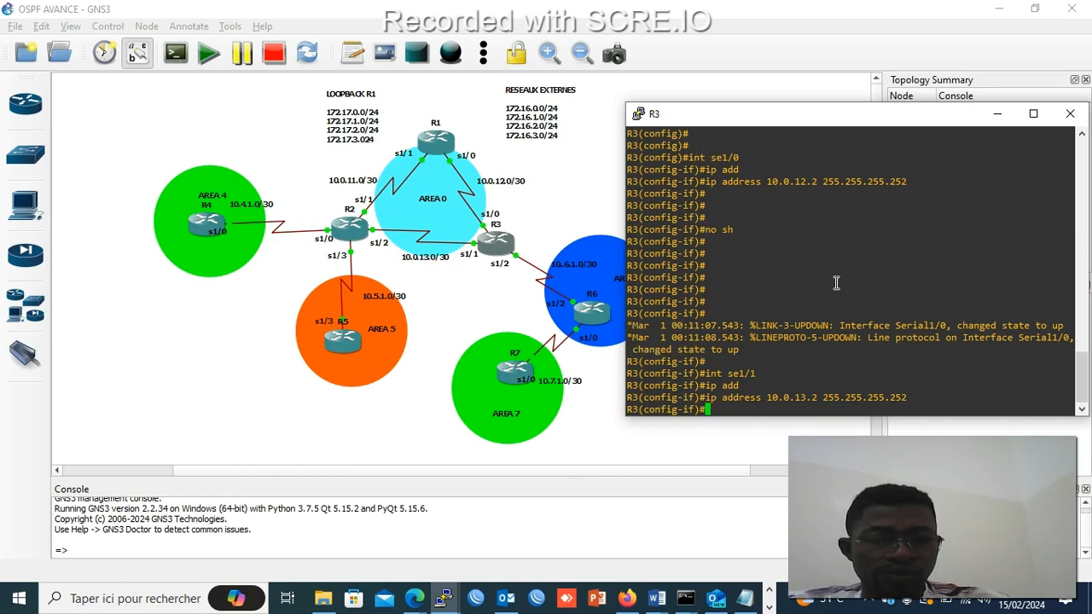
# - Enable R3's interface serial 1/1 with the no sh command
pyautogui.write('no sh')
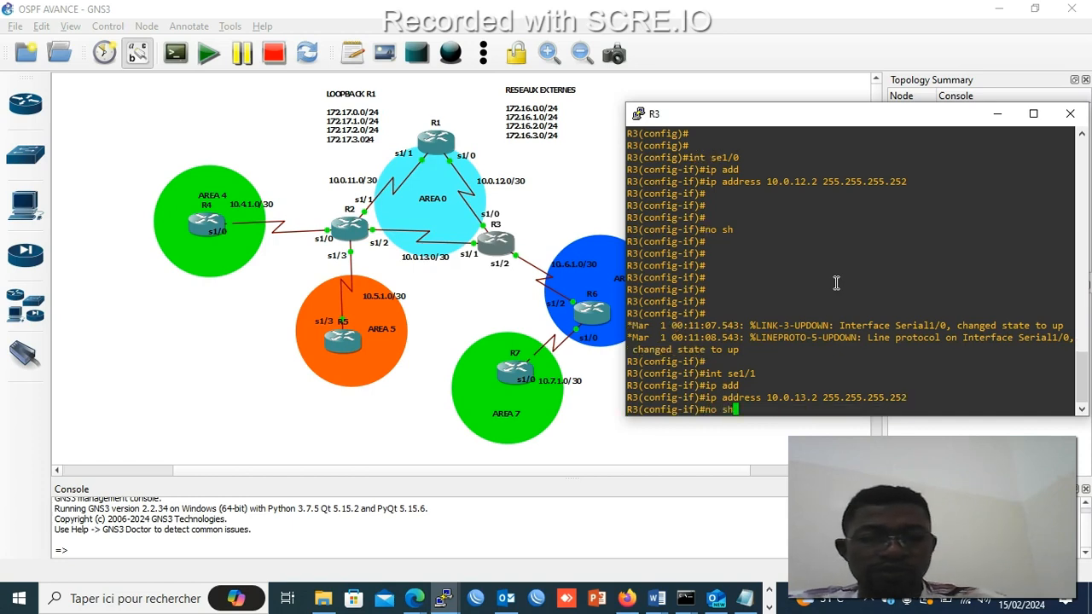
pyautogui.press('Return')
pyautogui.press('Return')
pyautogui.press('Return')
pyautogui.press('Return')
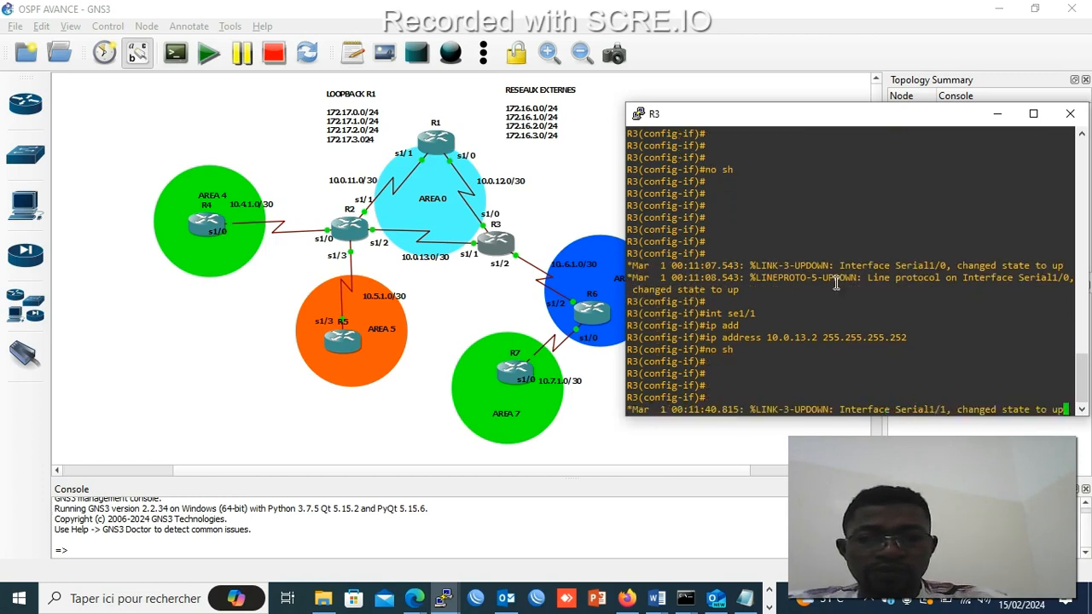
# - Enter configuration of R3's interface serial 1/2 with int se1/2
pyautogui.write('int ')
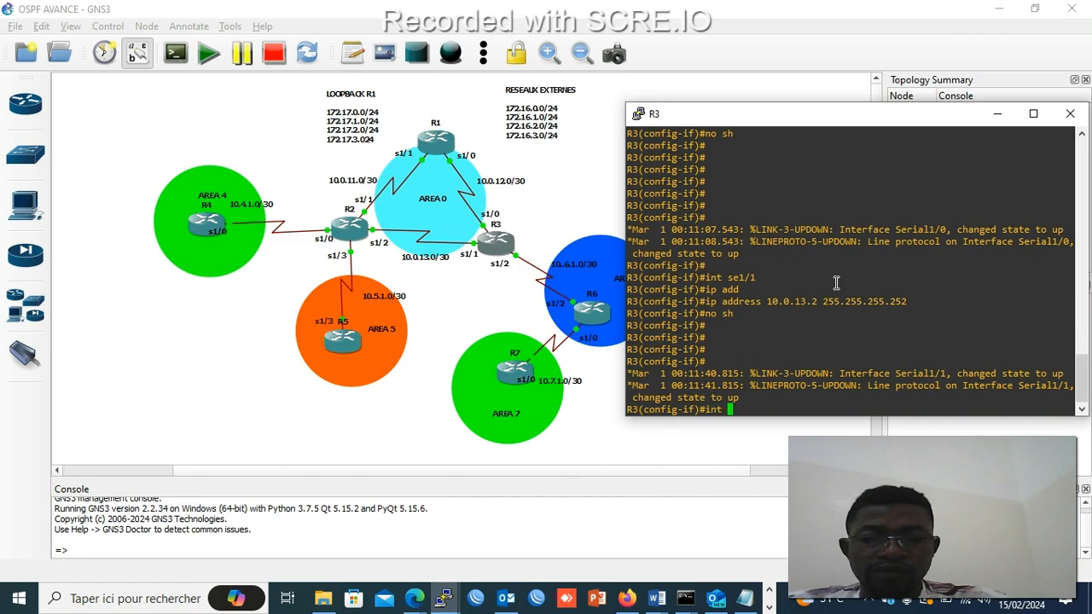
pyautogui.write('se')
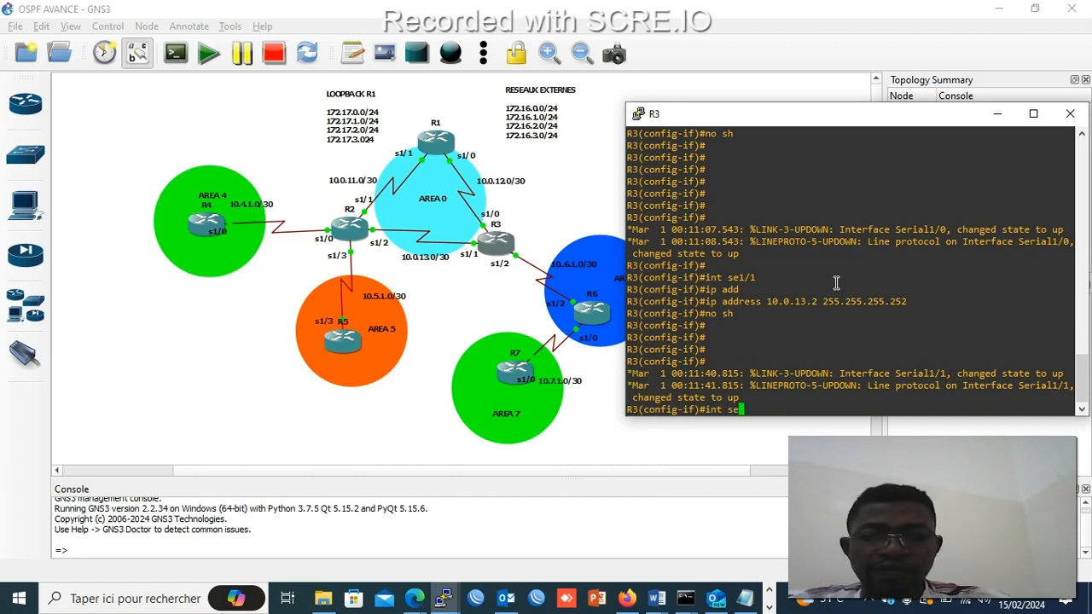
pyautogui.write('1')
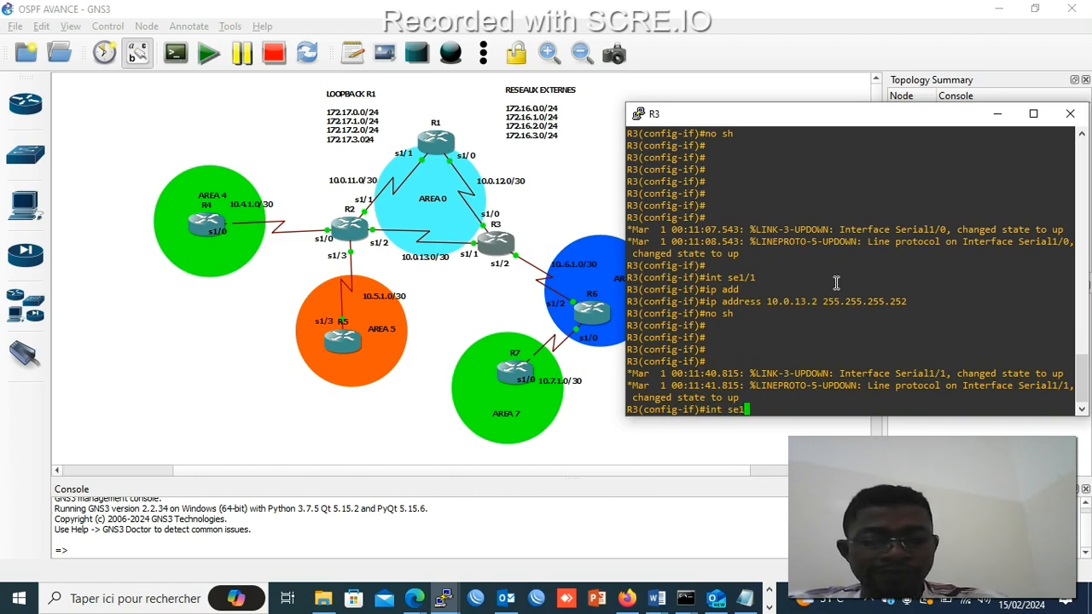
pyautogui.write('/2')
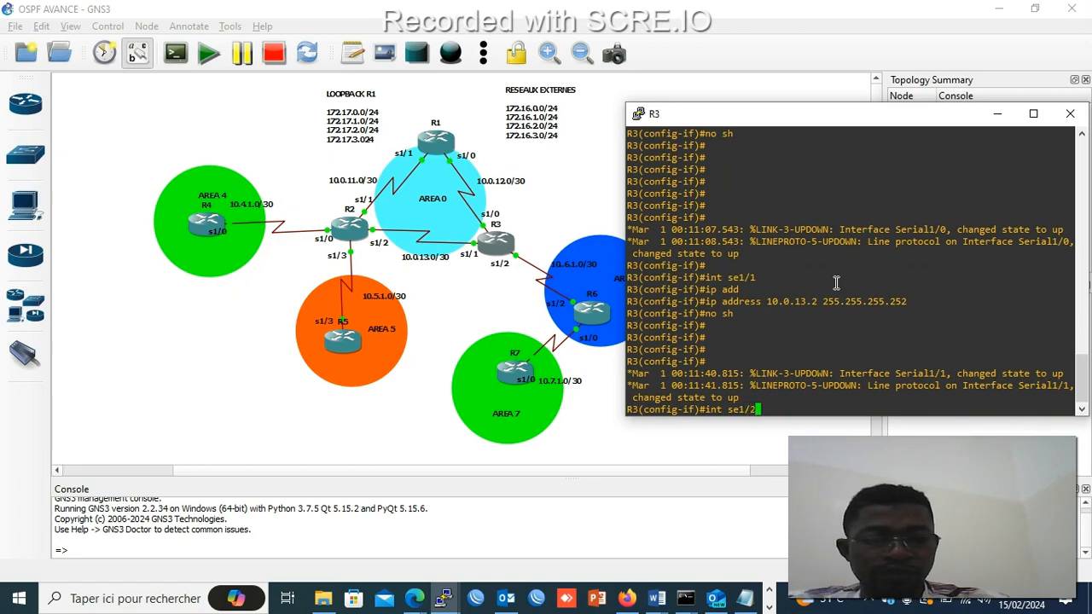
pyautogui.press('Return')
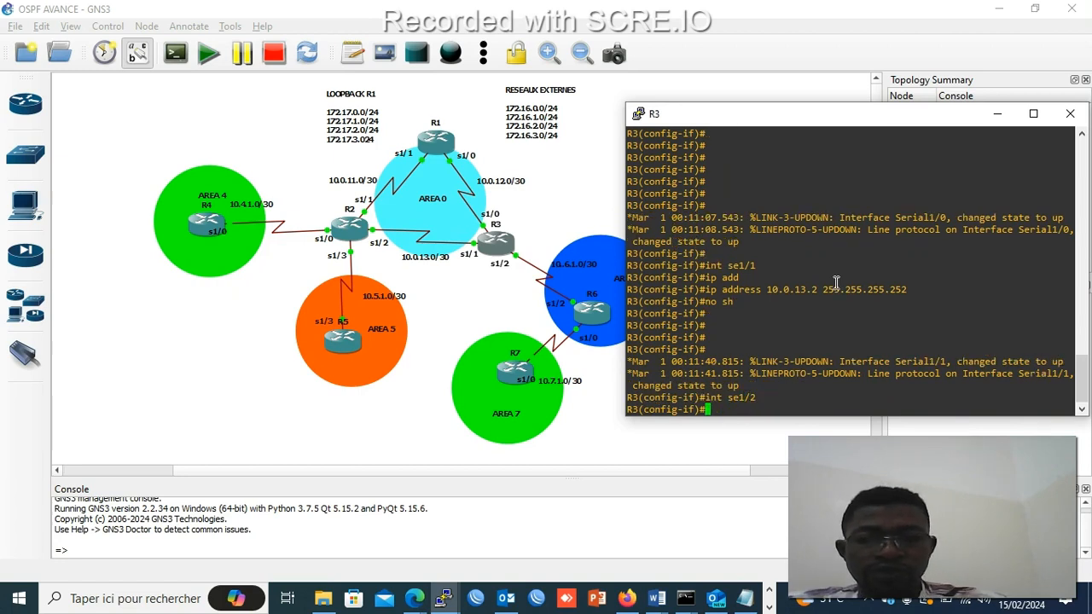
# - Assign the IP address 10.6.1.2 with mask 255.255.255.252 to R3's interface serial 1/2
pyautogui.write('ip add')
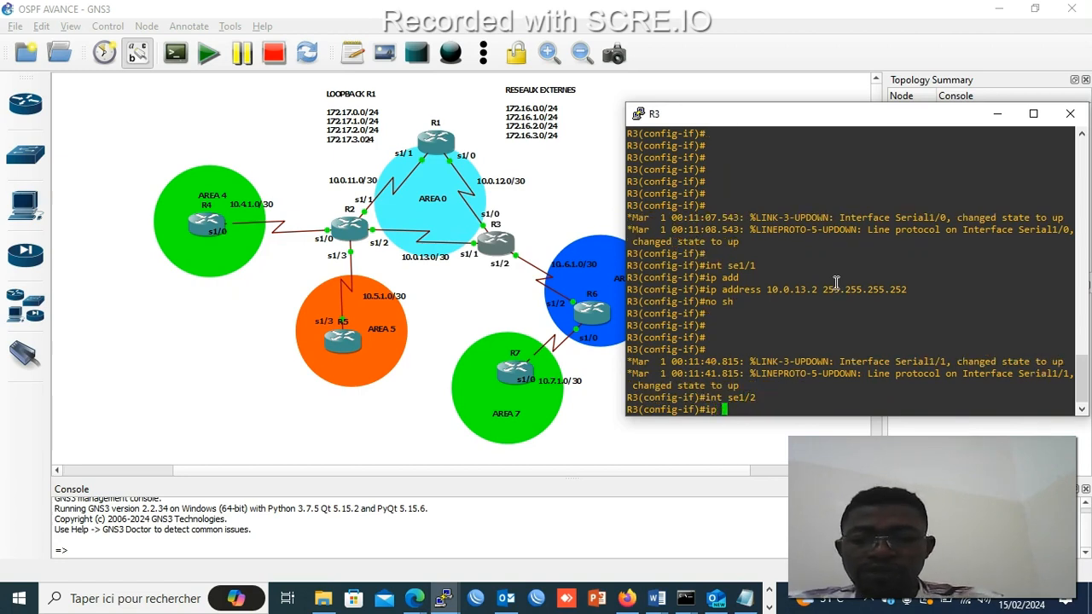
pyautogui.press('Tab')
pyautogui.write('10.')
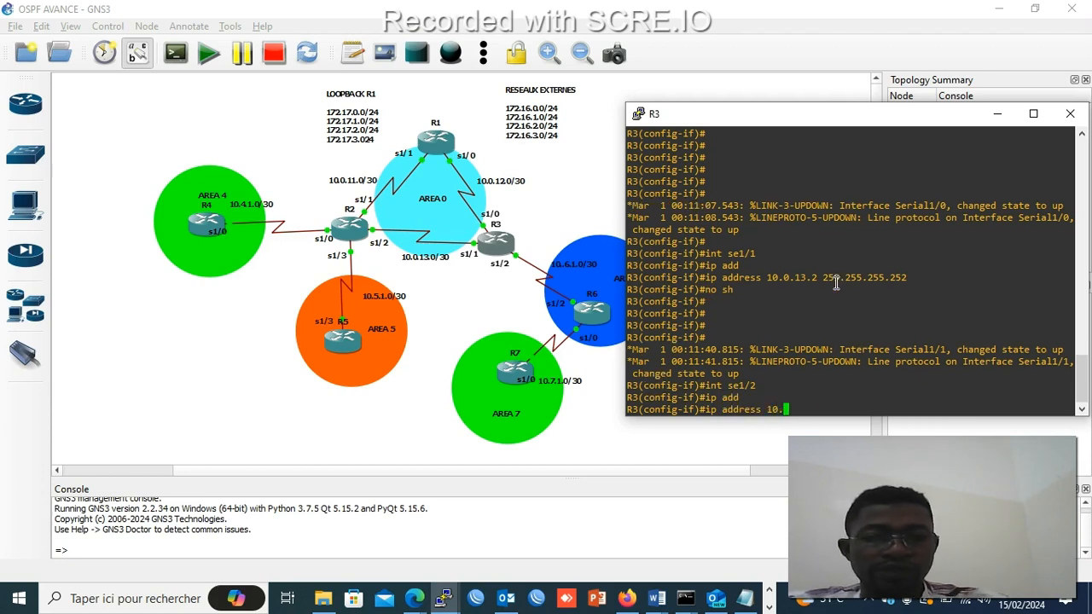
pyautogui.write('6.1.2 ')
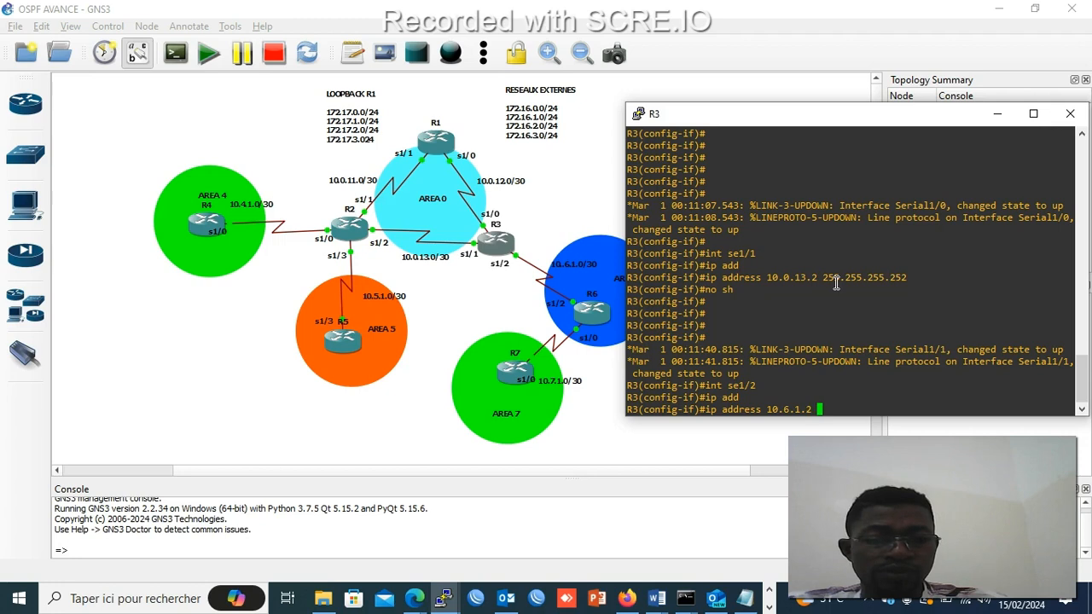
pyautogui.write('255.255.255')
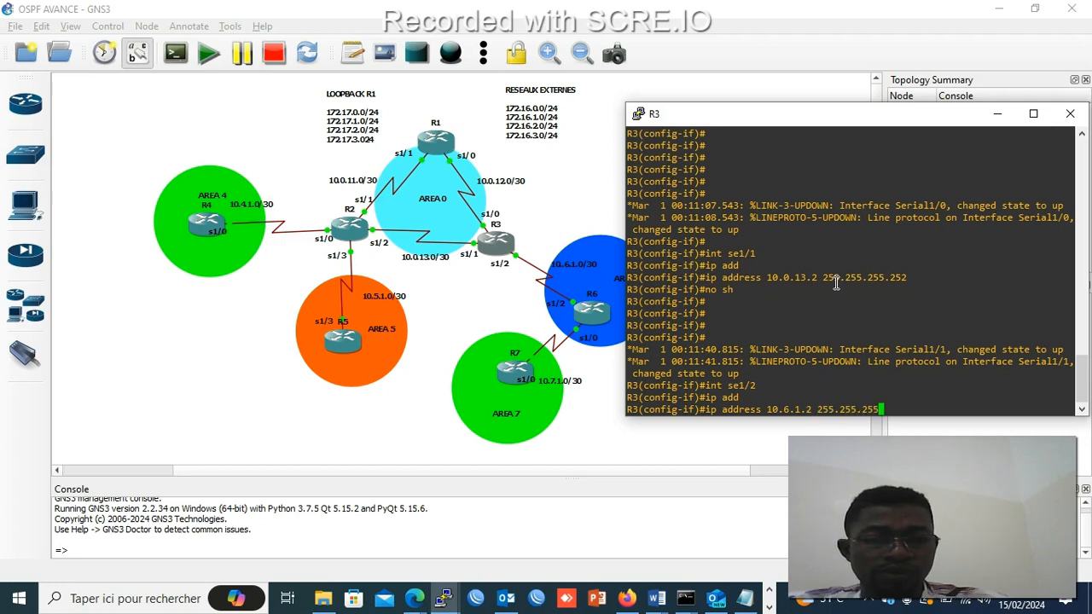
pyautogui.write('.252')
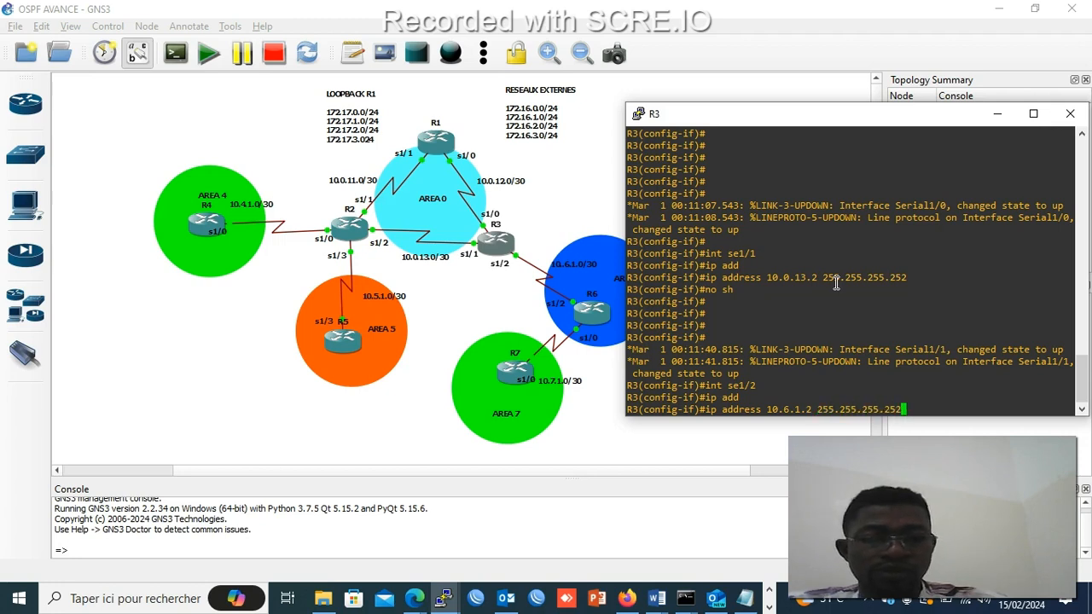
pyautogui.press('Return')
# - Enable R3's interface serial 1/2 with the no sh command
pyautogui.write('no sh')
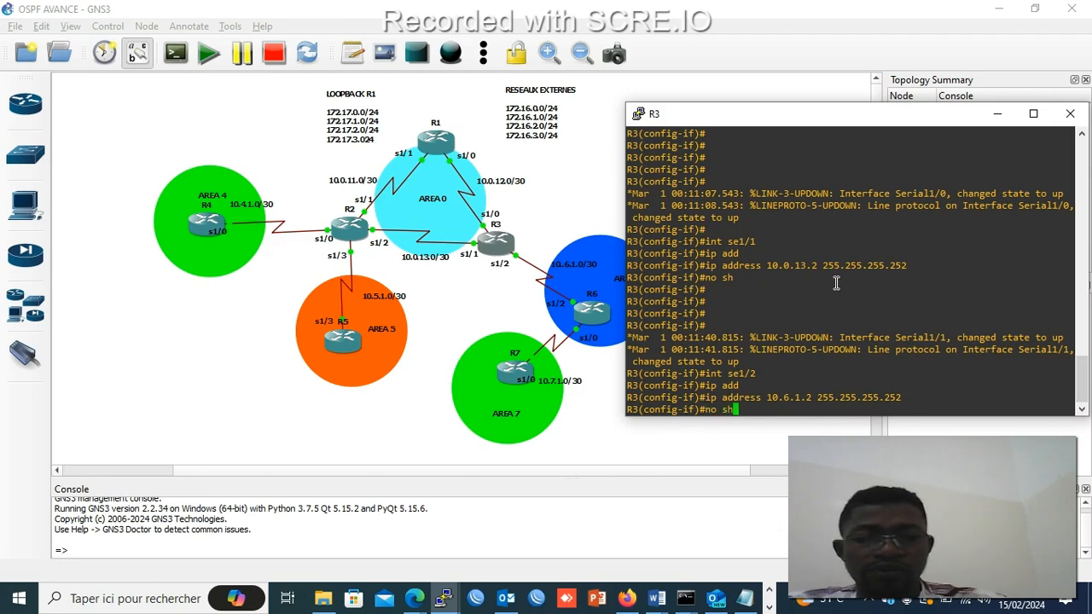
pyautogui.press('Return')
pyautogui.press('Return')
pyautogui.press('Return')
pyautogui.press('Return')
pyautogui.press('Return')
pyautogui.press('Return')
pyautogui.press('Return')
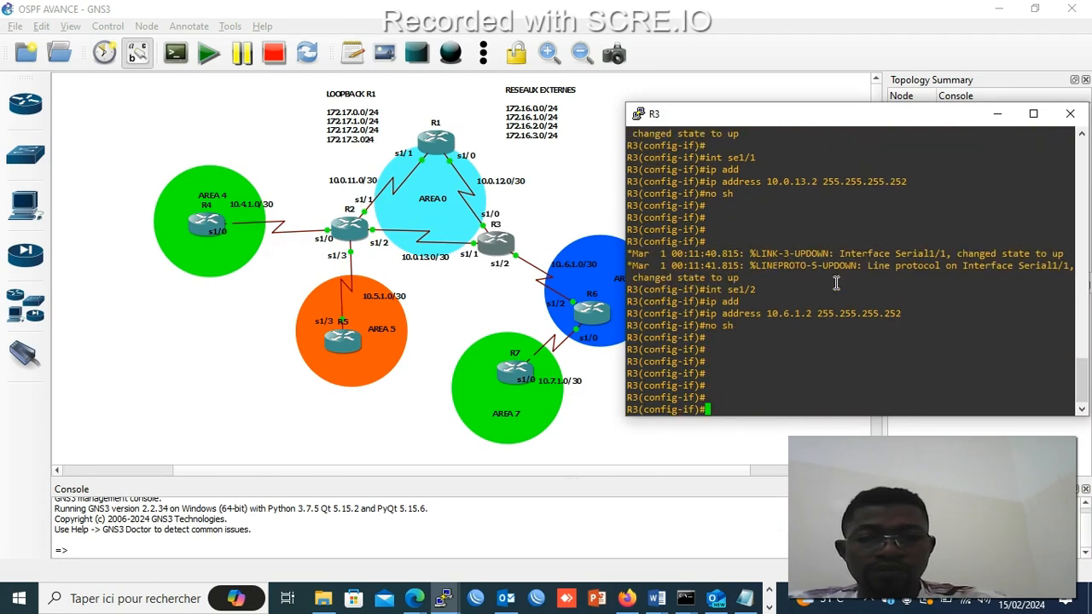
pyautogui.press('Return')
pyautogui.press('Return')
pyautogui.press('Return')
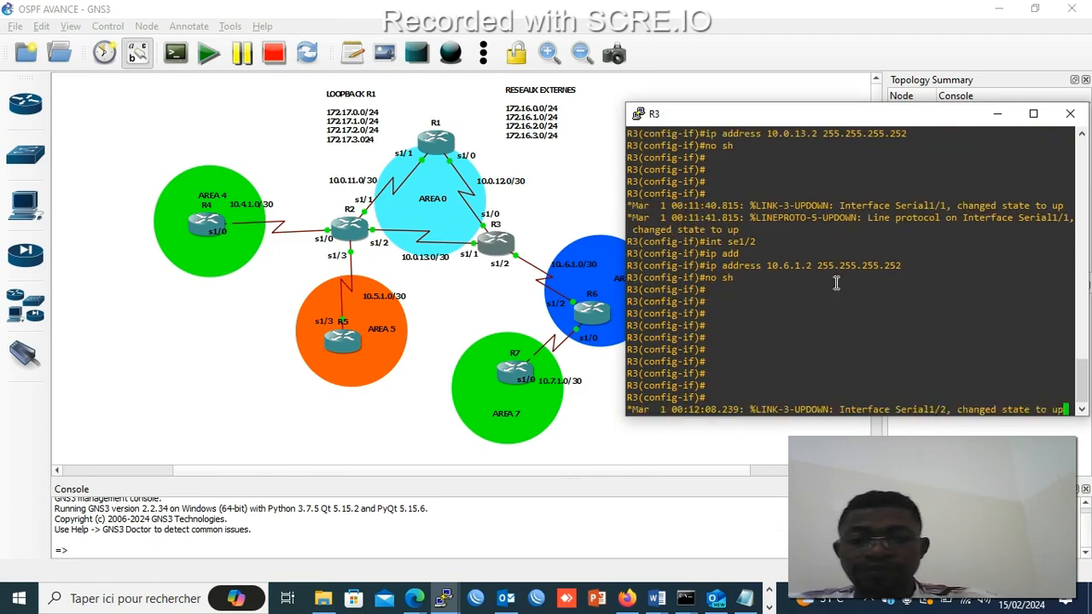
pyautogui.press('Return')
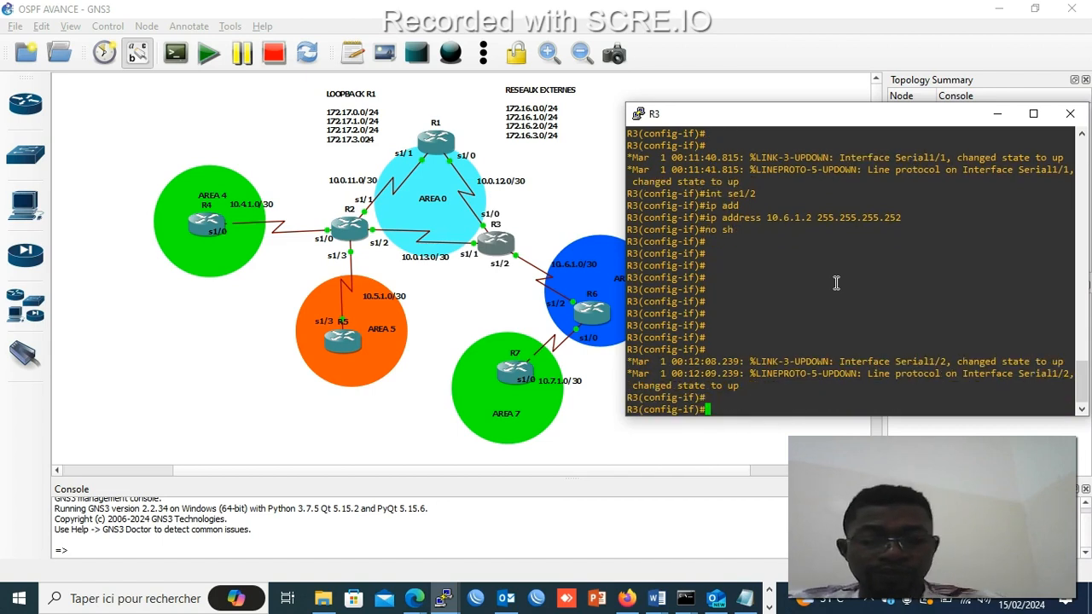
# - Open router R6's console, move its window off the topology diagram and bring up the R6 prompt
pyautogui.click(515, 377)
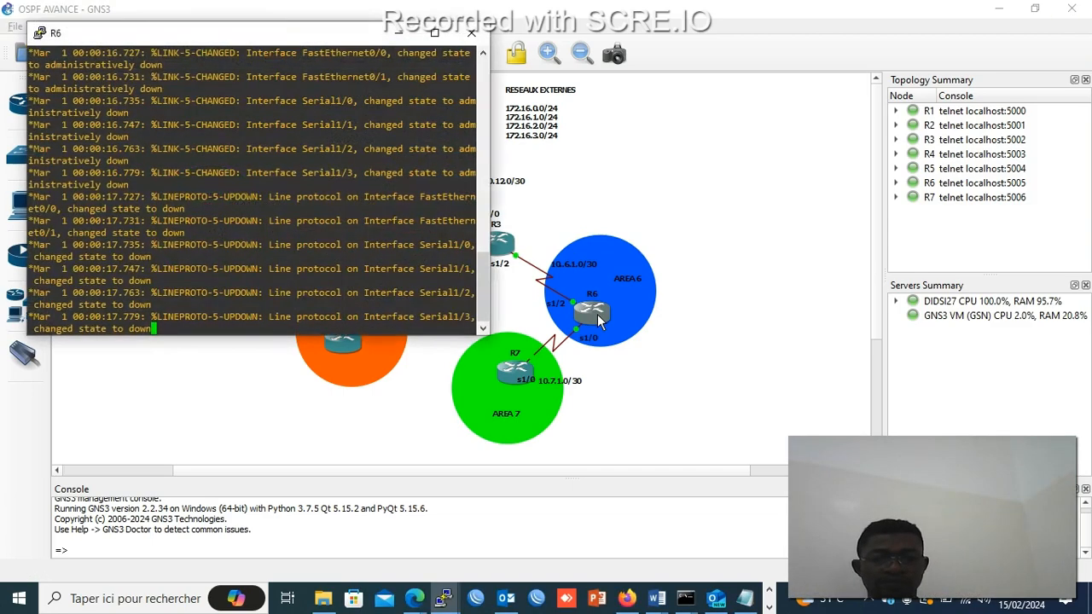
pyautogui.moveTo(244, 40); pyautogui.dragTo(890, 100)
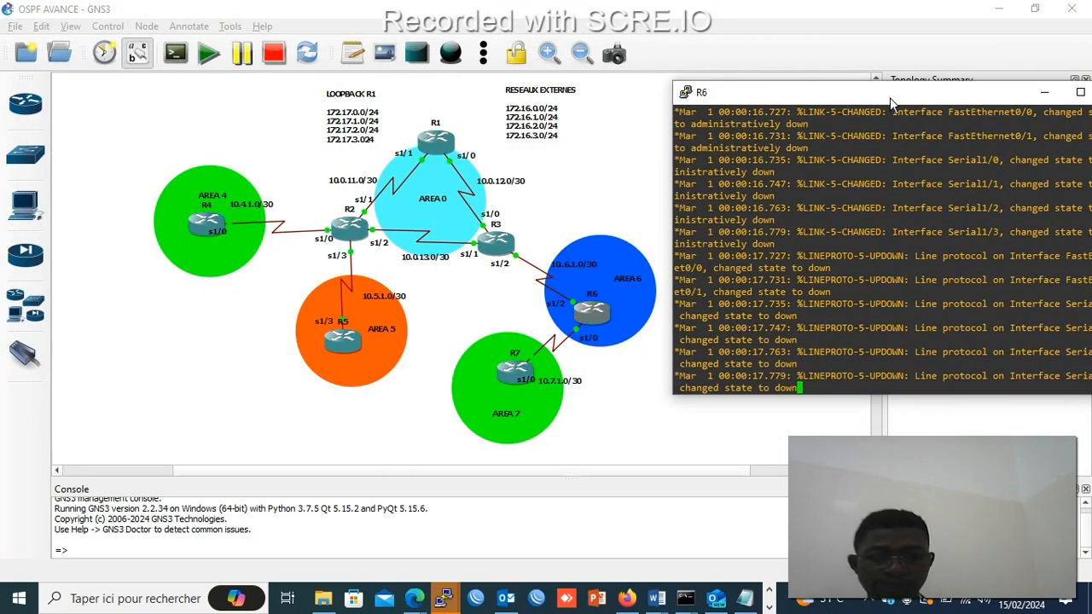
pyautogui.press('Return')
pyautogui.press('Return')
pyautogui.press('Return')
pyautogui.press('Return')
pyautogui.press('Return')
pyautogui.press('Return')
pyautogui.press('Return')
# - Enter global configuration mode on R6 with conf t
pyautogui.write('conf t')
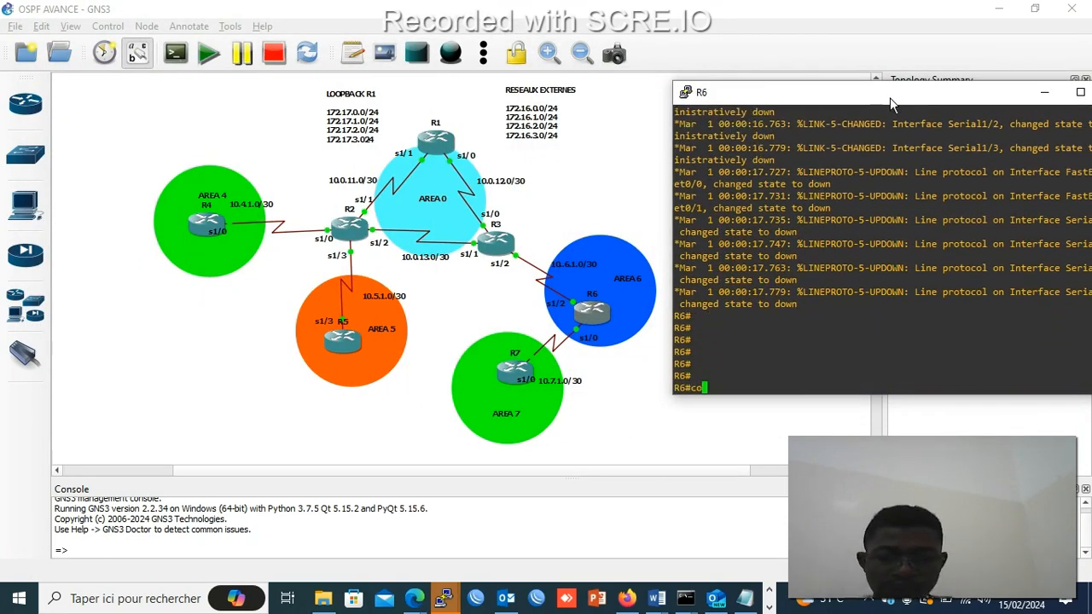
pyautogui.press('Return')
pyautogui.press('Return')
pyautogui.press('Return')
pyautogui.press('Return')
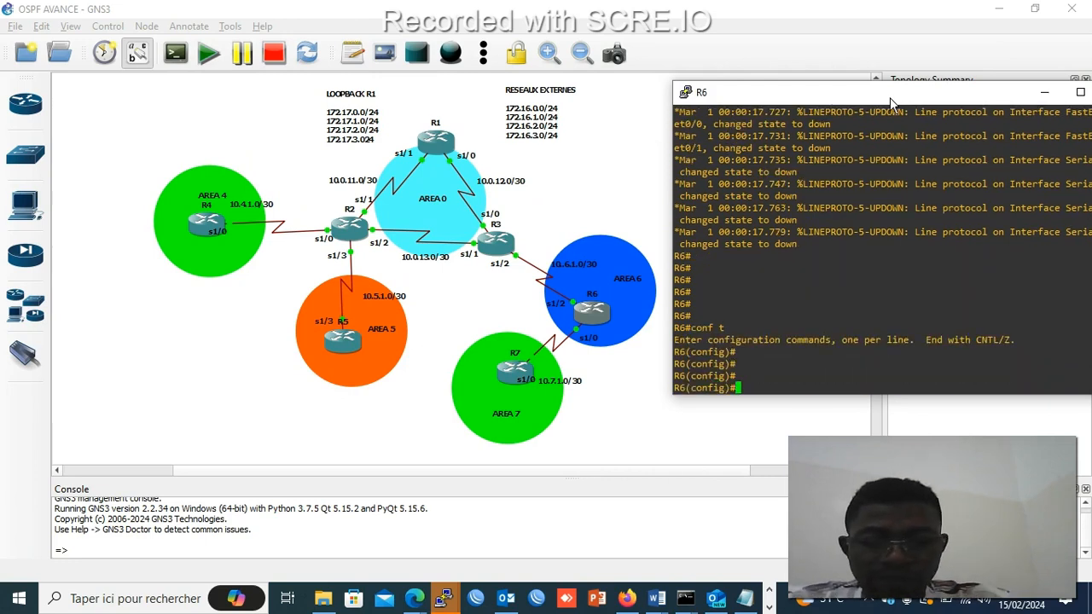
# - Enter configuration of R6's interface serial 1/2 with int se1/2
pyautogui.write('int se')
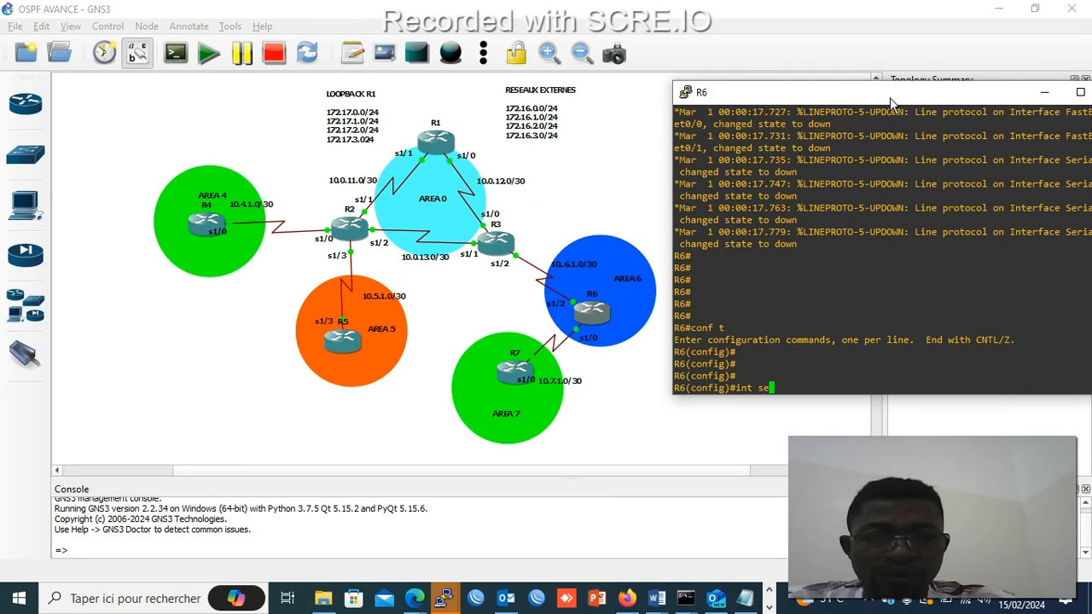
pyautogui.write('1/2')
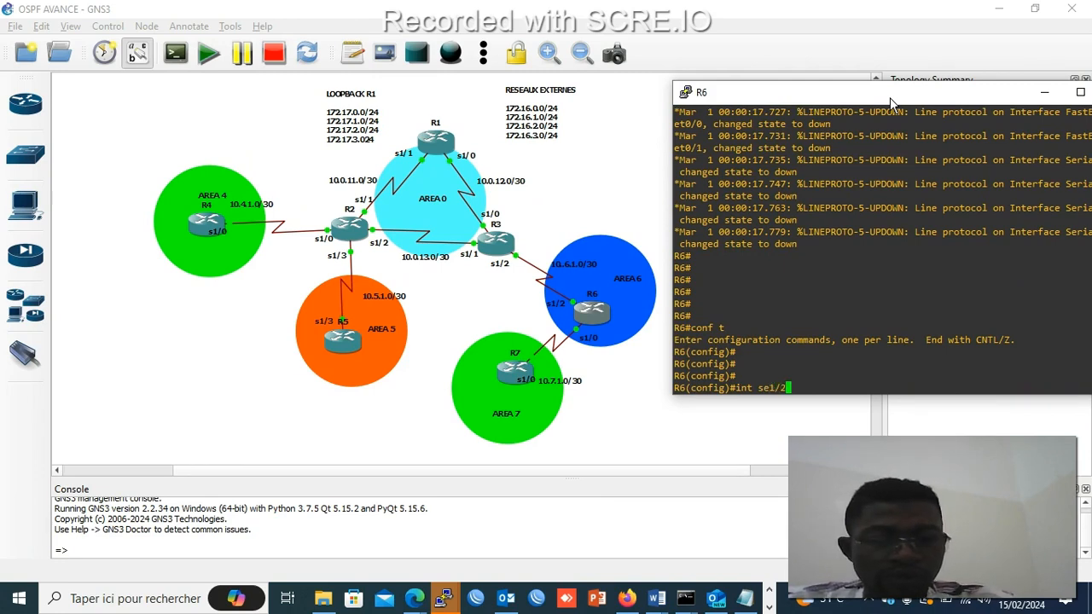
pyautogui.press('Return')
# - Assign the IP address 10.6.1.1 with mask 255.255.255.252 to R6's interface serial 1/2
pyautogui.write('i')
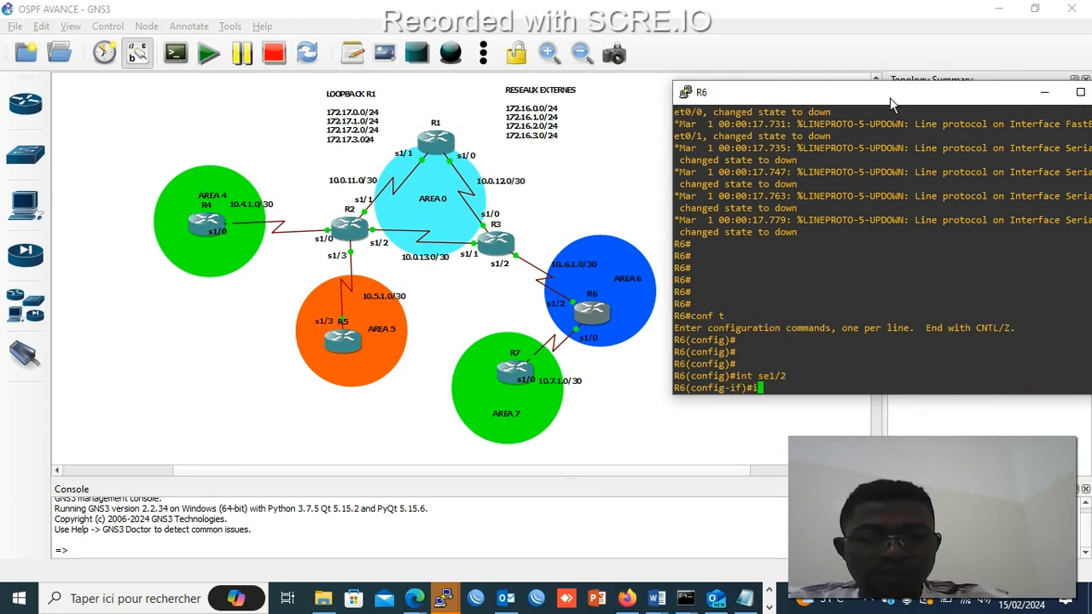
pyautogui.write('p add')
pyautogui.press('Tab')
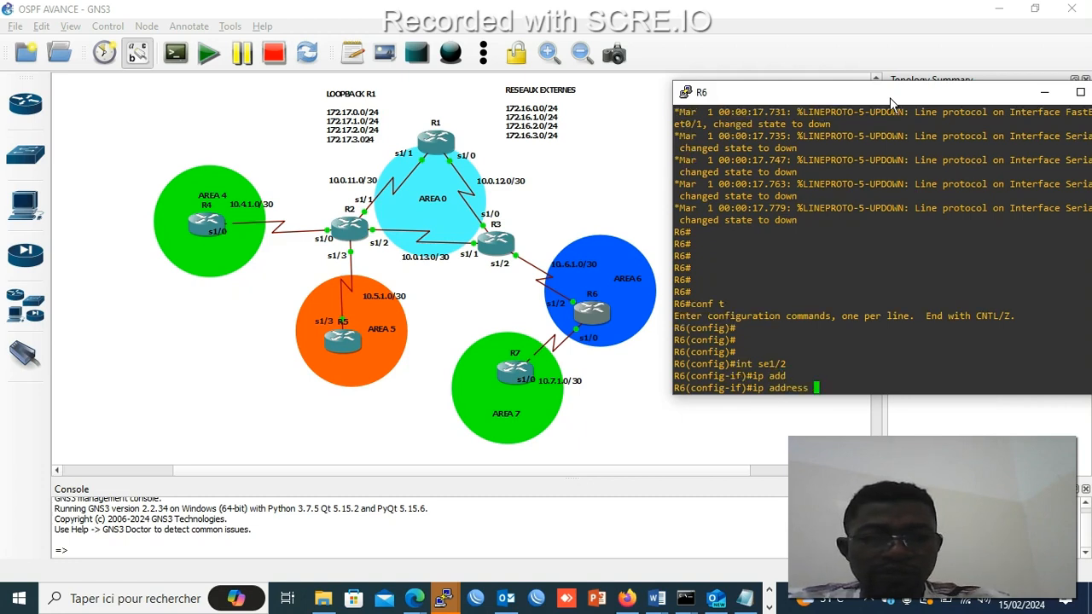
pyautogui.write('10.6.')
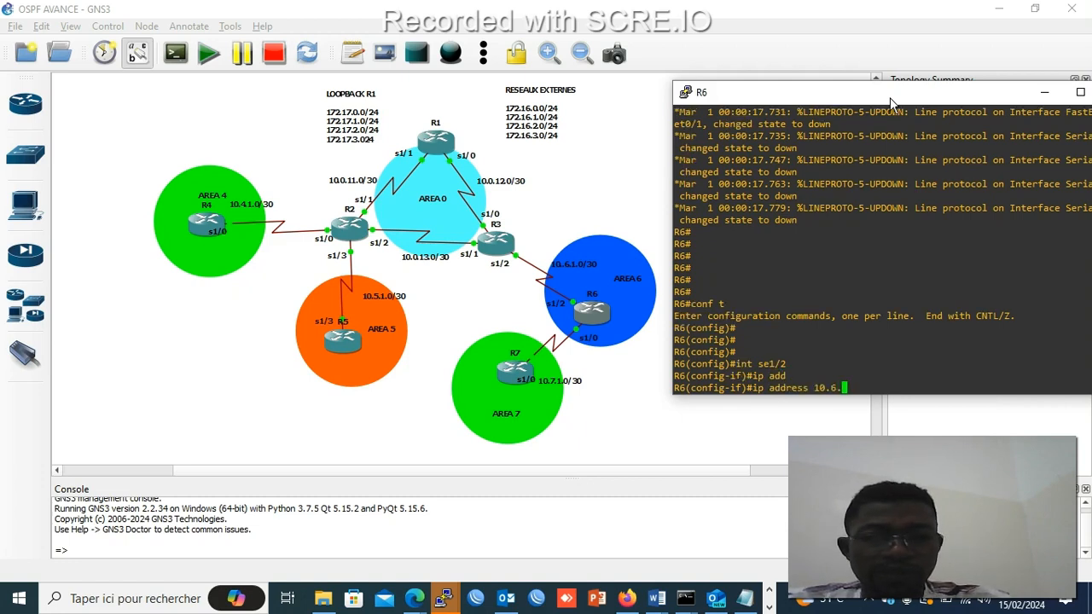
pyautogui.write('1.')
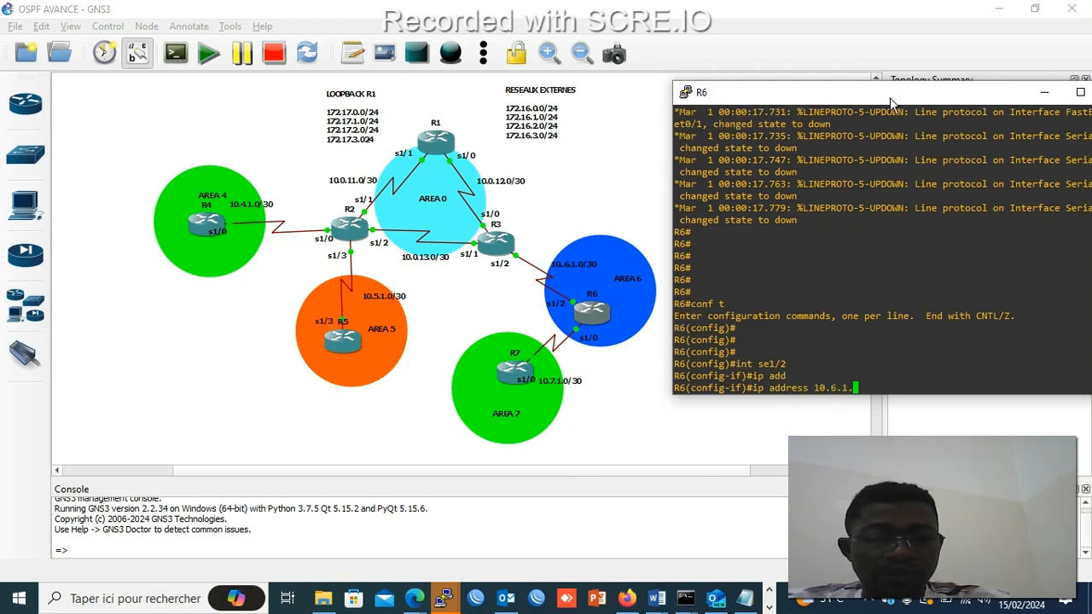
pyautogui.write('1 255.')
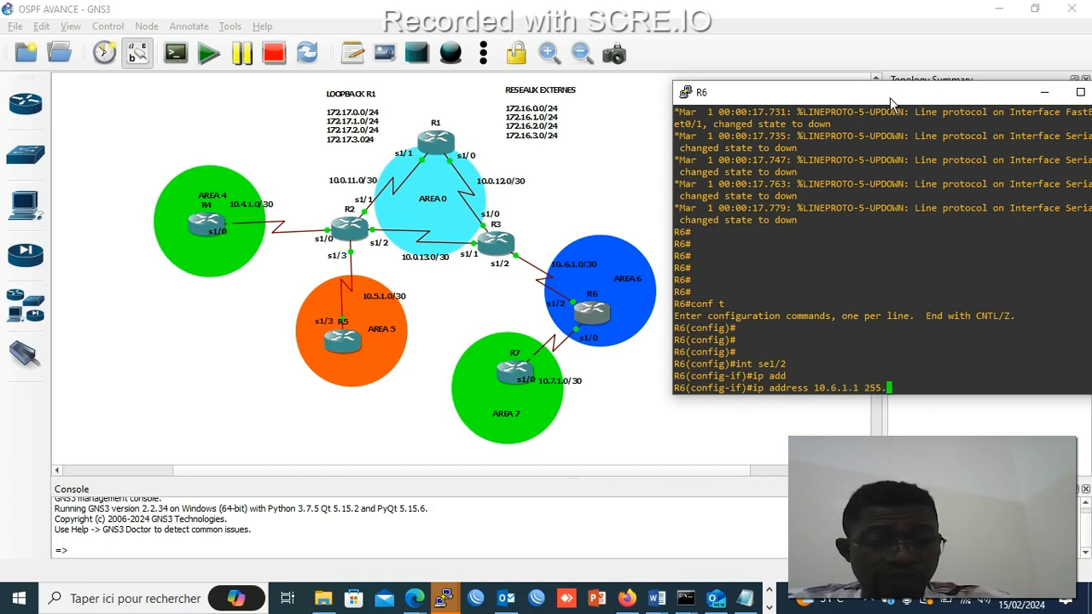
pyautogui.write('255.255.252')
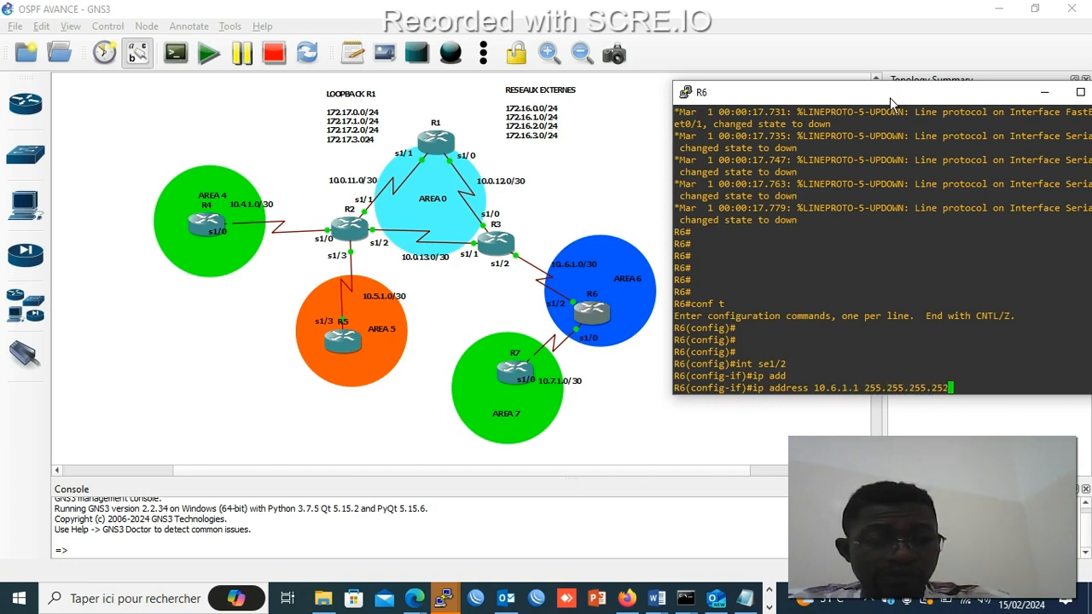
pyautogui.press('Return')
# - Enable R6's interface serial 1/2 with the no sh command
pyautogui.write('nfig-if)#n')
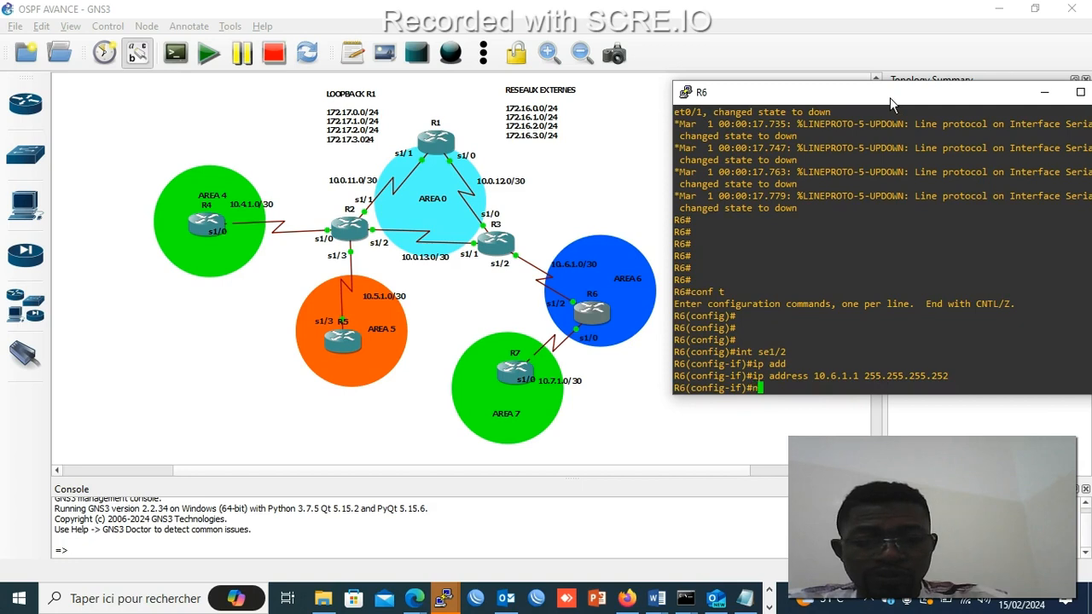
pyautogui.write('o sh')
pyautogui.press('Return')
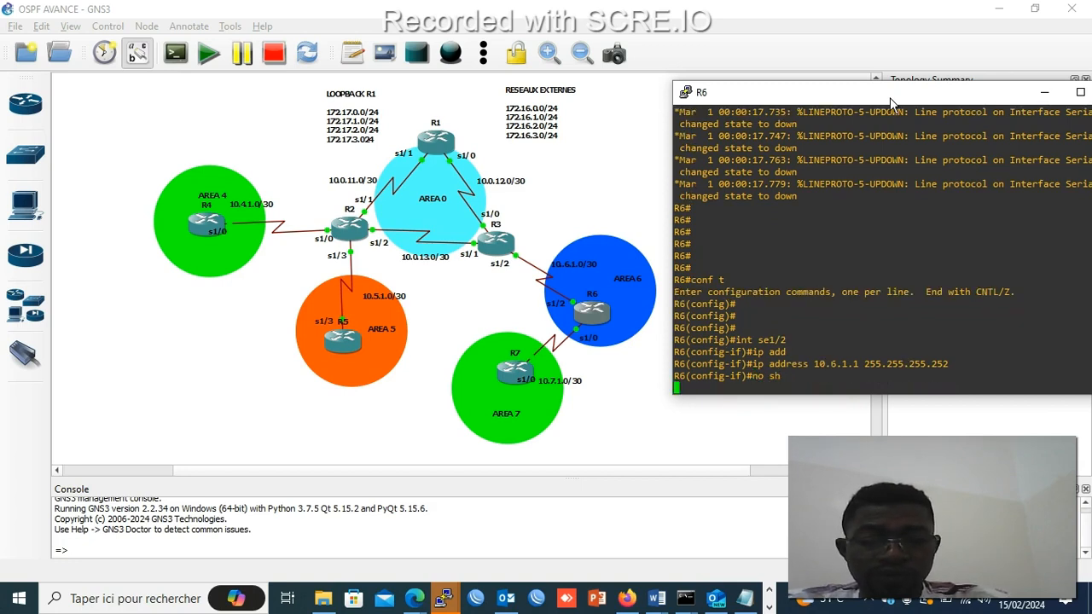
pyautogui.press('Return')
pyautogui.press('Return')
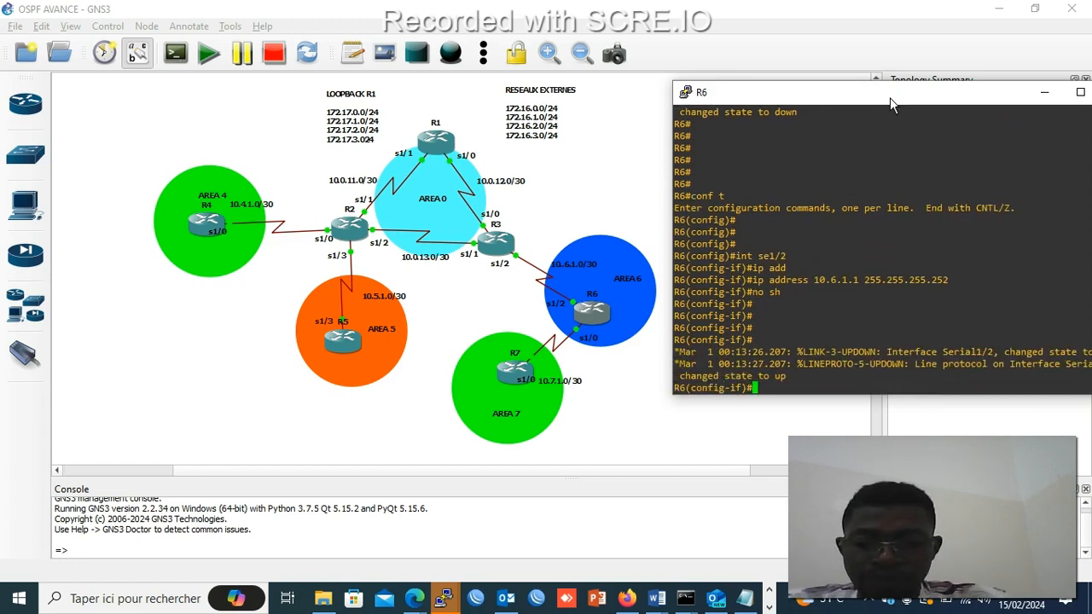
# - Enter R6's interface serial 1/0 with int se1/0 and assign it the IP address 10.7.1.1 with mask 255.255.255.252
pyautogui.write('int se')
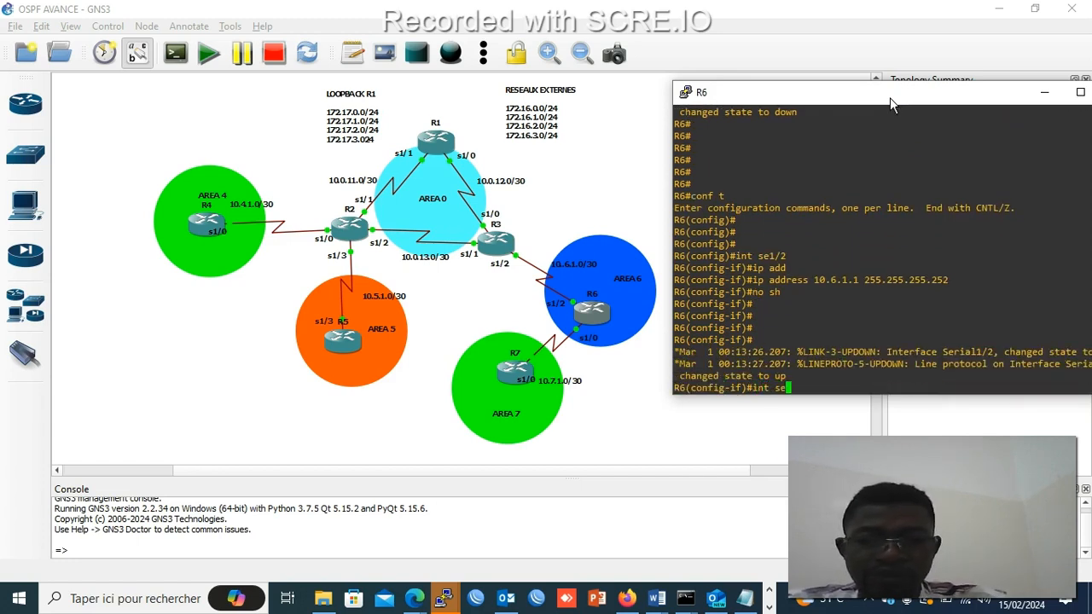
pyautogui.write('1')
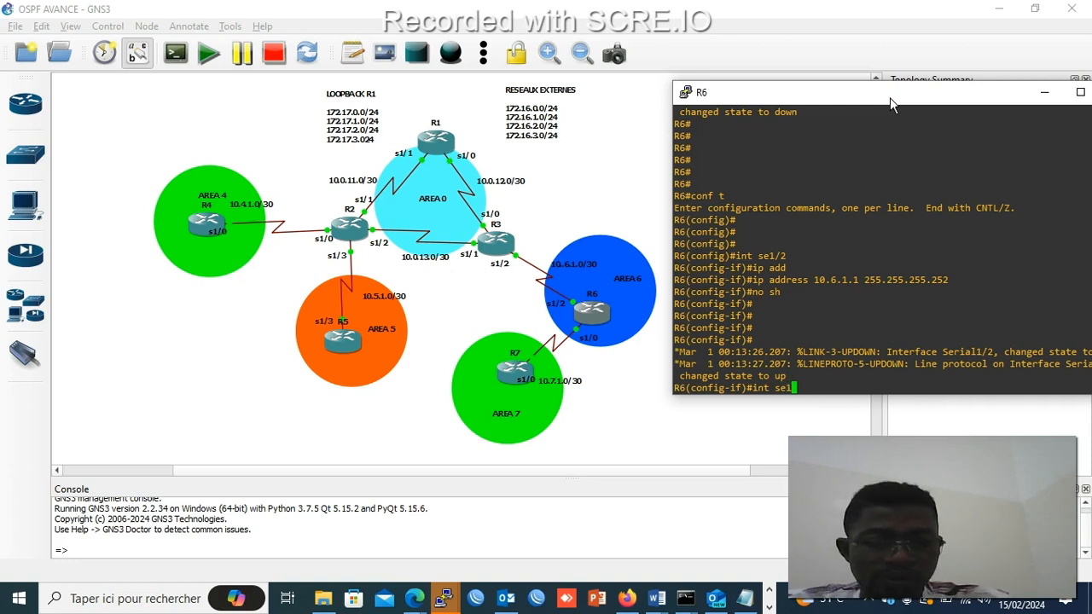
pyautogui.write('/0')
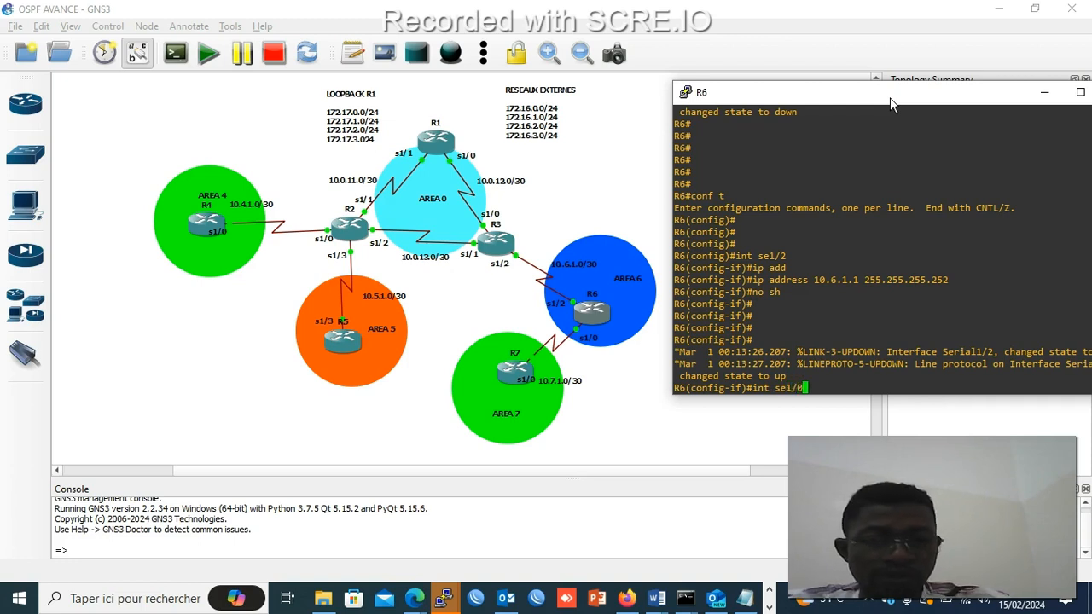
pyautogui.press('Return')
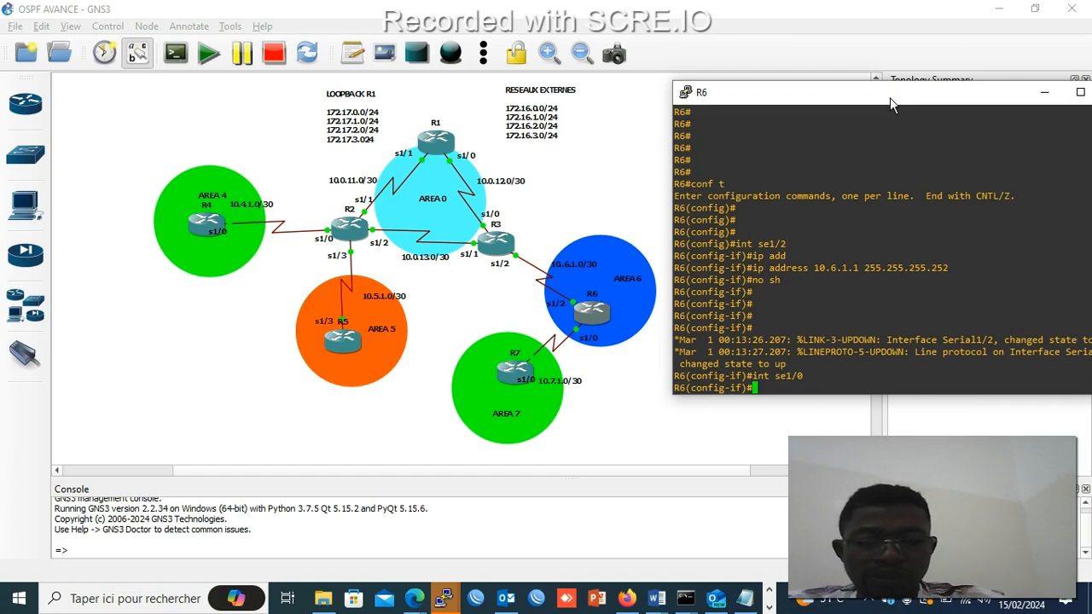
pyautogui.write('ip add')
pyautogui.press('Tab')
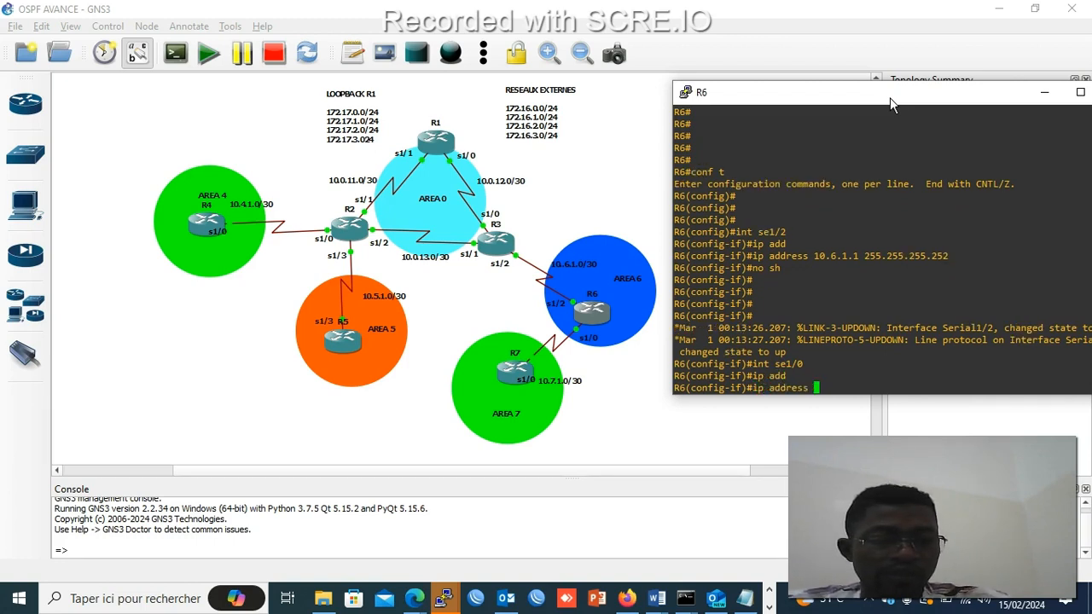
pyautogui.write('10')
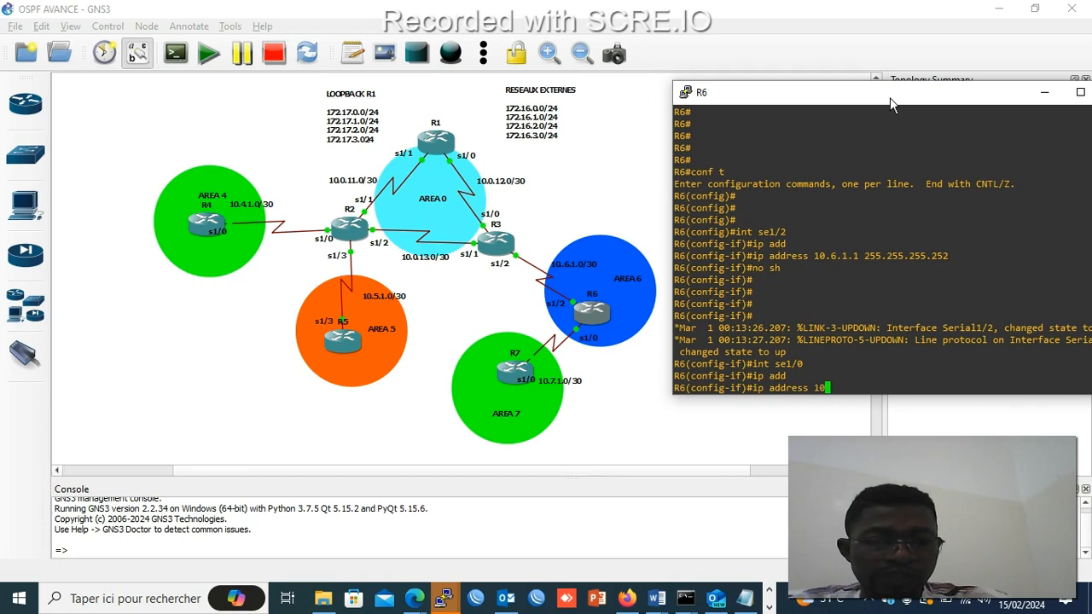
pyautogui.write('.7.1.')
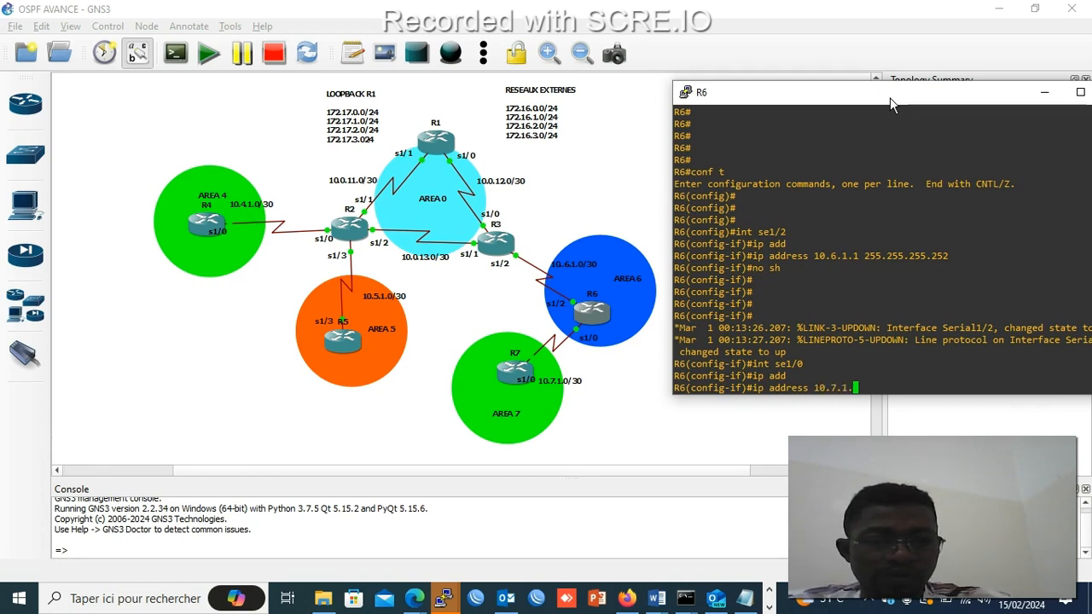
pyautogui.write('1')
pyautogui.write(' 255.')
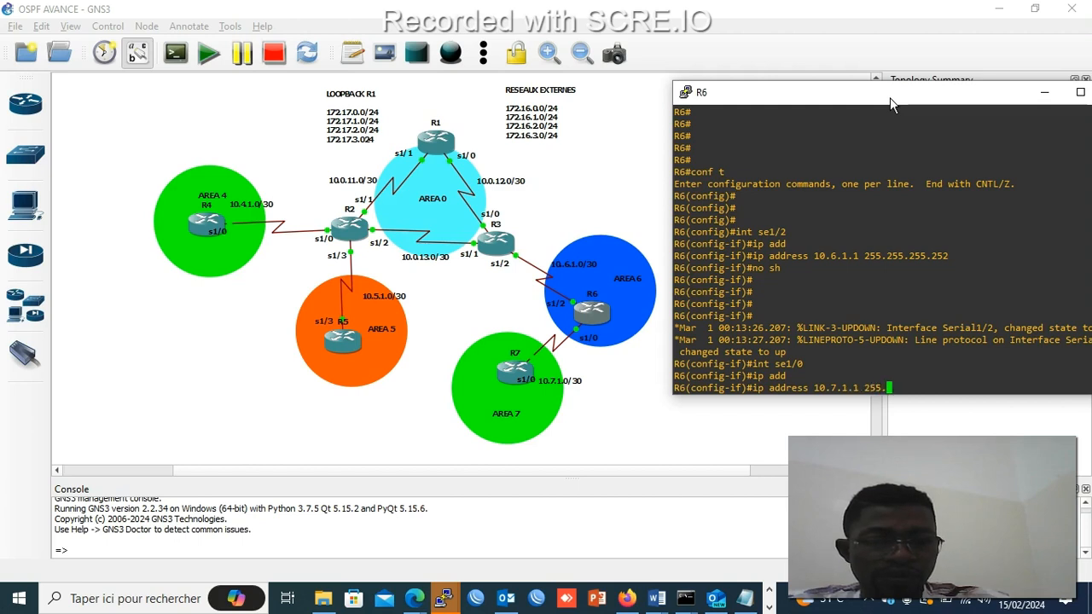
pyautogui.write('255.25')
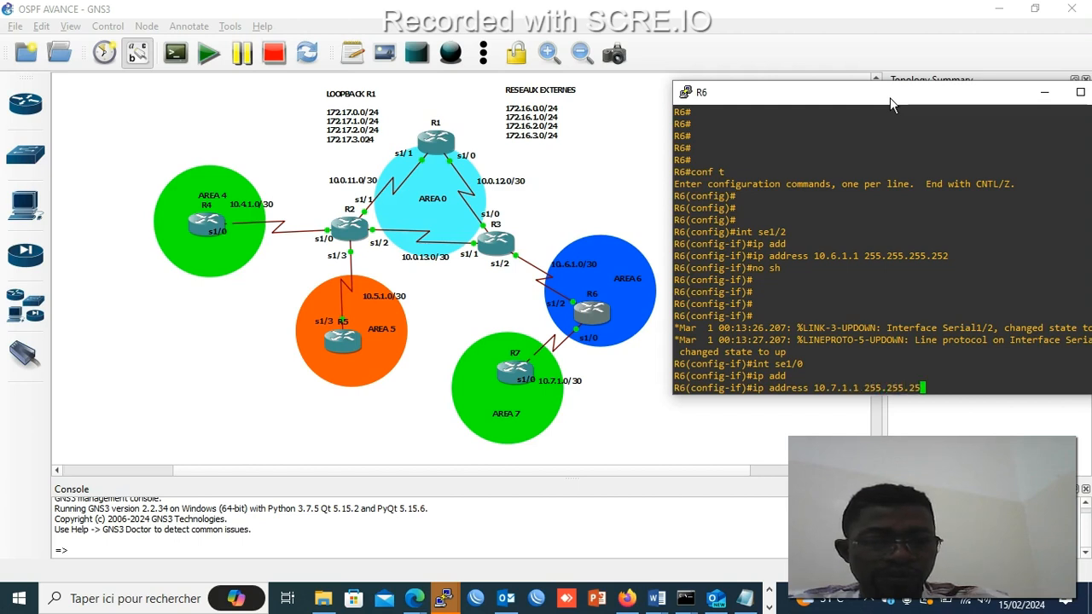
pyautogui.write('5')
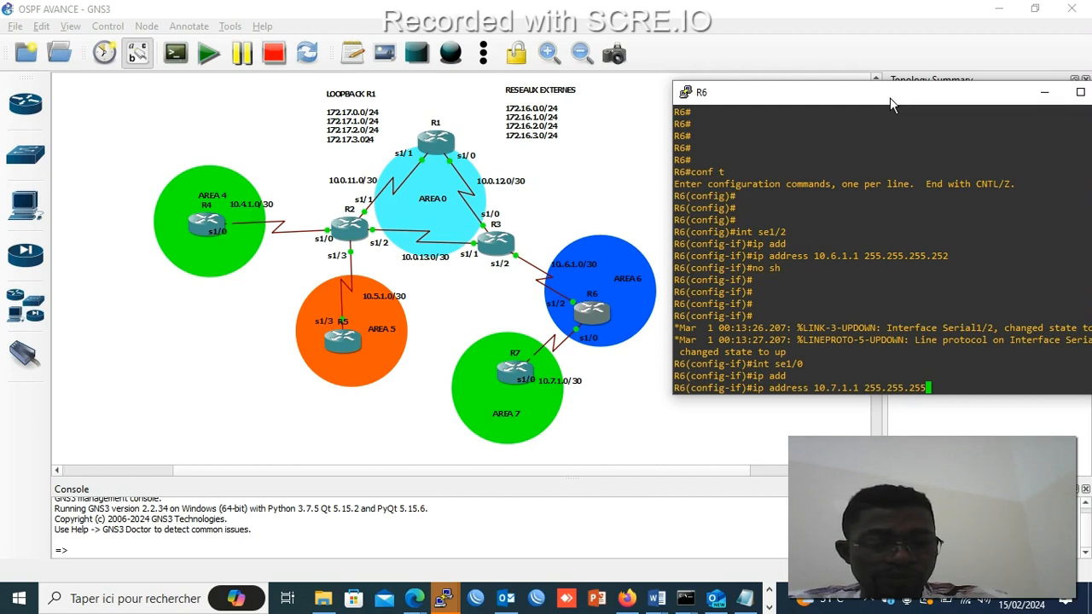
pyautogui.write('.252')
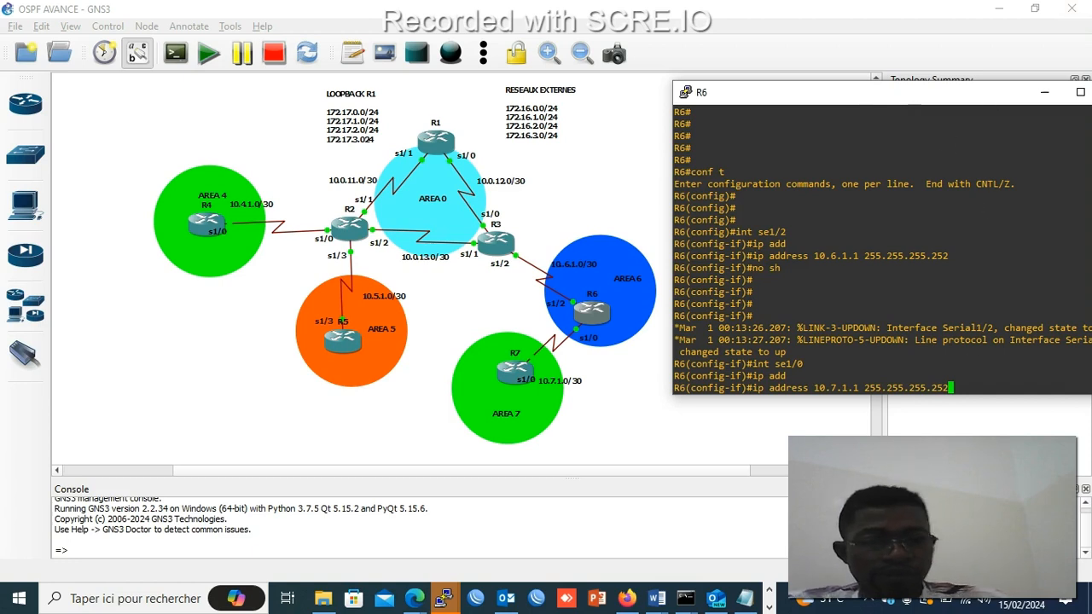
pyautogui.press('Return')
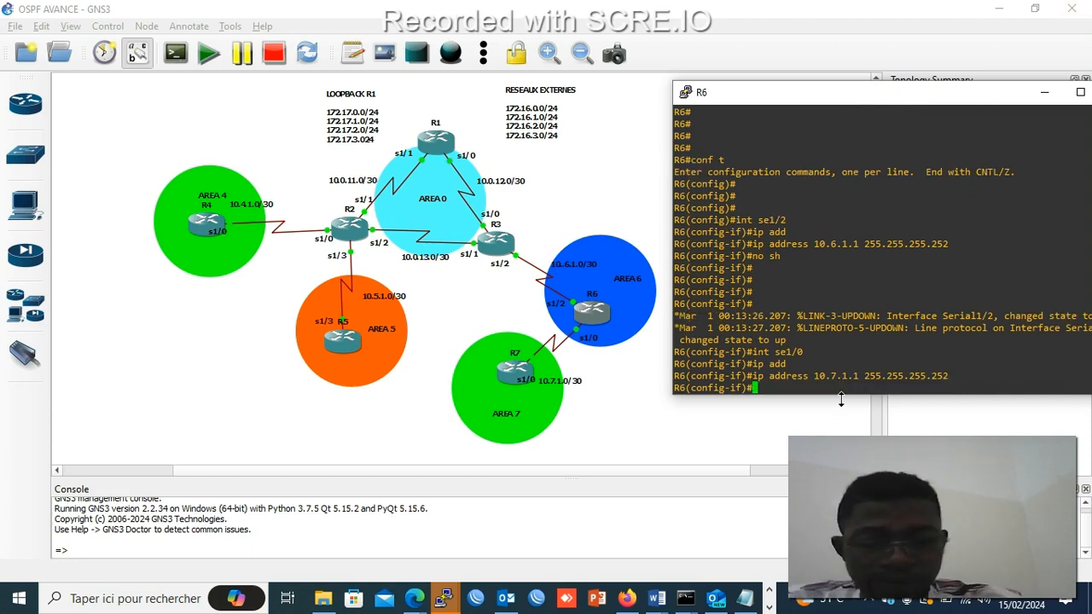
# - Enable R6's interface serial 1/0 with the no sh command
pyautogui.write('no sh')
pyautogui.press('Return')
pyautogui.press('Return')
pyautogui.press('Return')
pyautogui.press('Return')
pyautogui.press('Return')
pyautogui.press('Return')
pyautogui.press('Return')
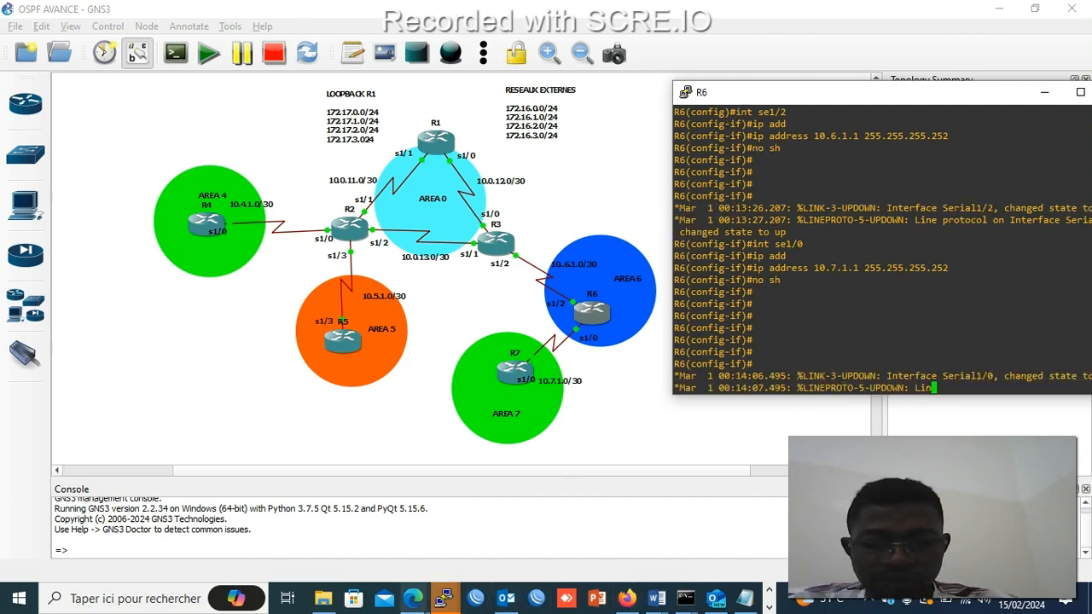
# - Switch to router R7's console window and bring up the R7 prompt
pyautogui.moveTo(441, 601)
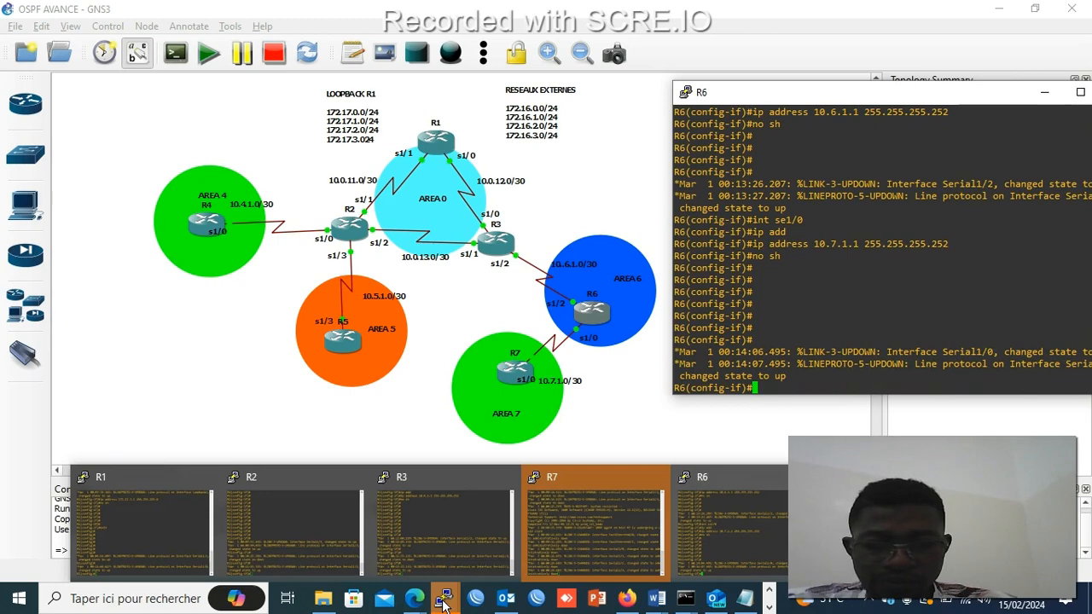
pyautogui.click(610, 512)
pyautogui.click(353, 435)
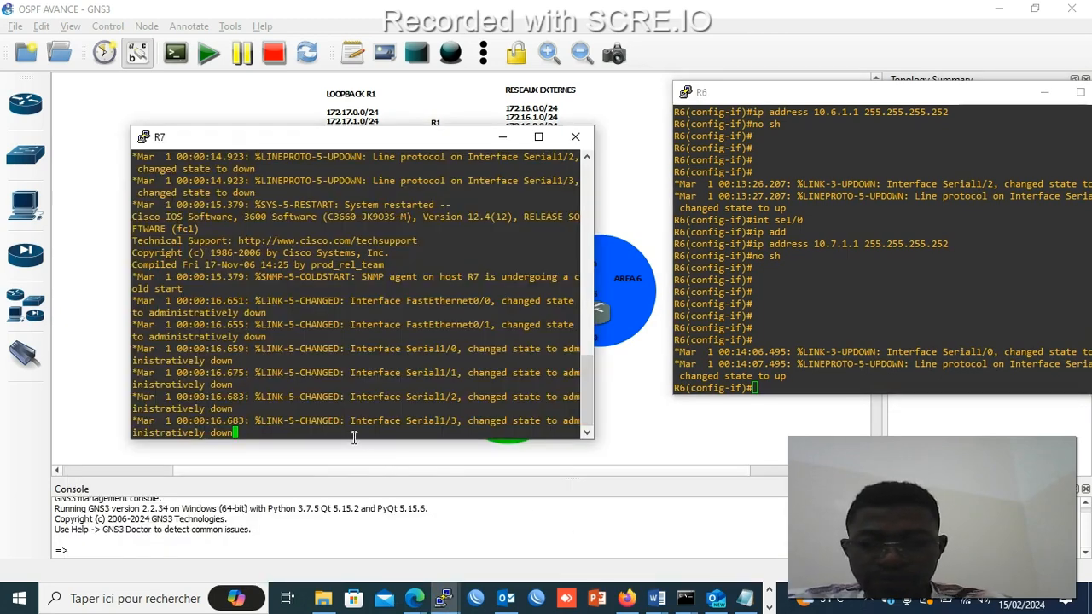
pyautogui.press('Return')
pyautogui.press('Return')
pyautogui.press('Return')
pyautogui.press('Return')
pyautogui.press('Return')
pyautogui.press('Return')
pyautogui.press('Return')
pyautogui.press('Return')
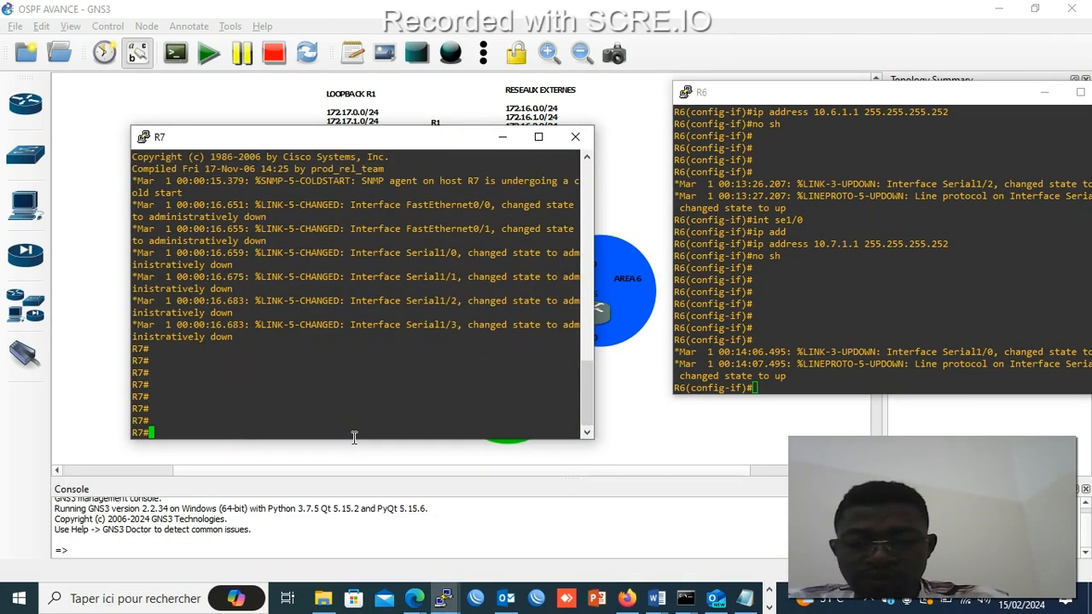
# - Enter global configuration mode on R7 with conf t, then its interface serial 1/0 with int se1/0, keeping the R7 area of the diagram uncovered
pyautogui.write('conf t')
pyautogui.press('Return')
pyautogui.press('Return')
pyautogui.write('i')
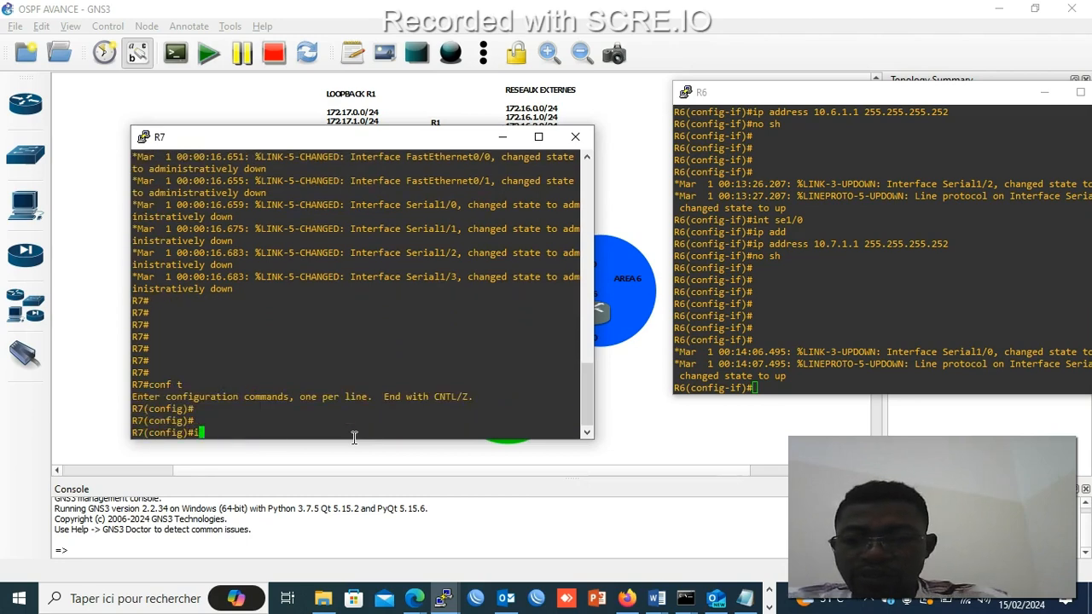
pyautogui.write('nt se')
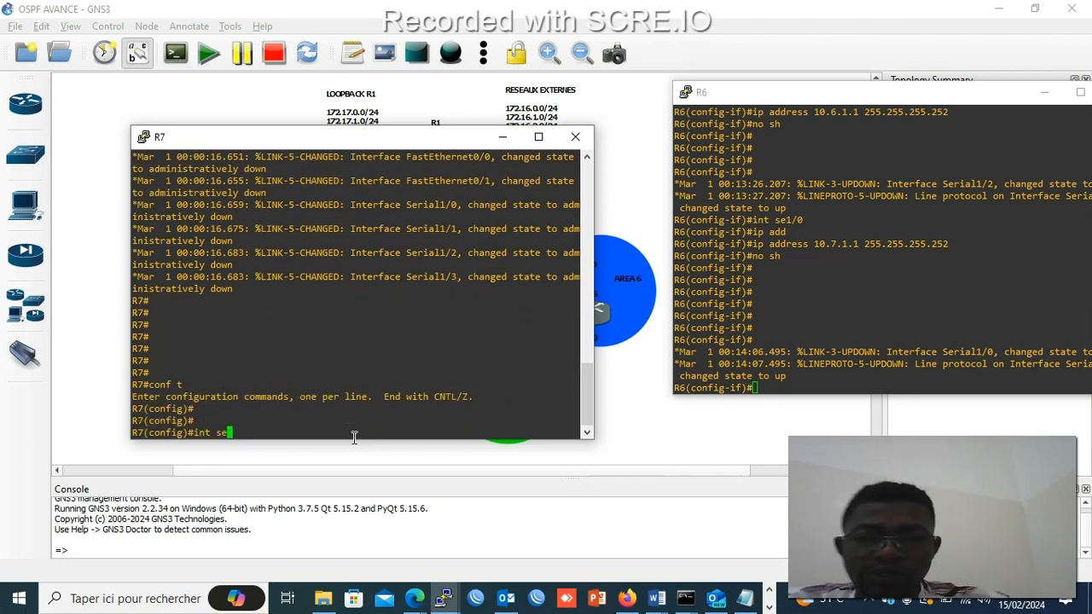
pyautogui.moveTo(337, 145); pyautogui.dragTo(242, 114)
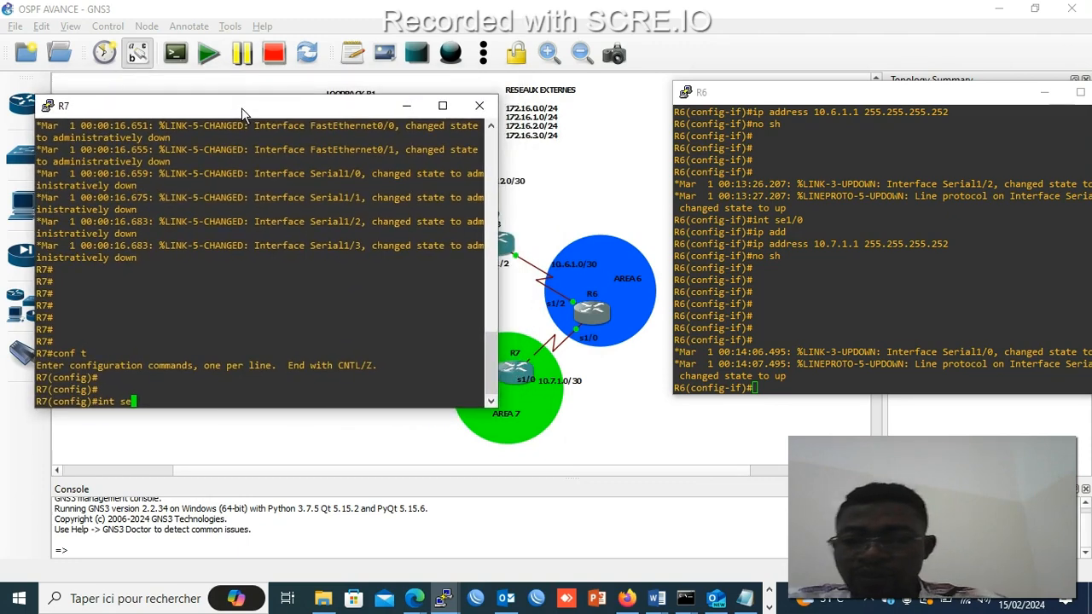
pyautogui.write('1/0')
pyautogui.press('Return')
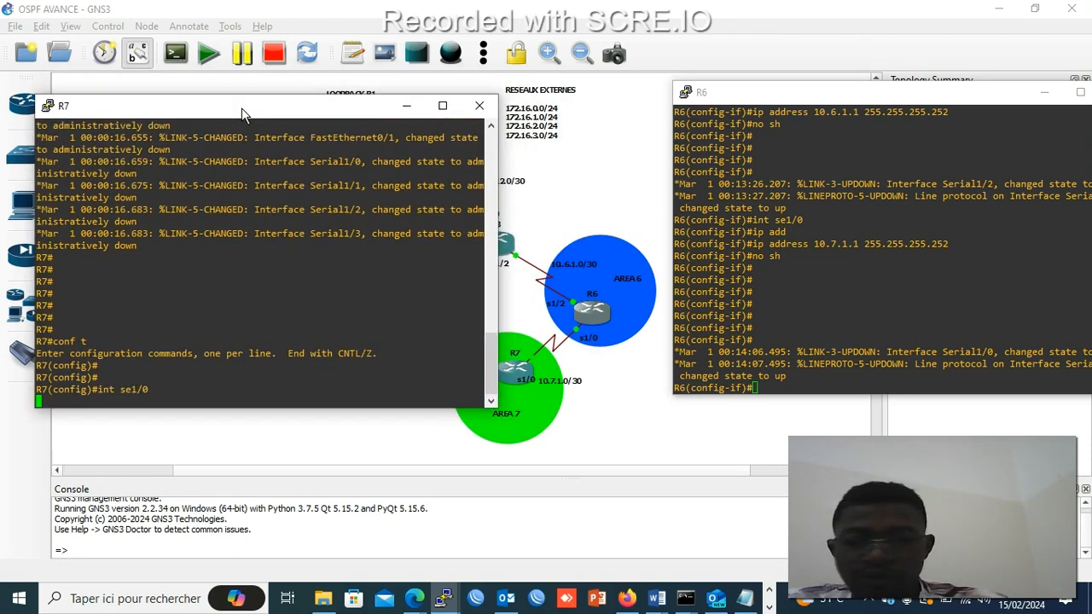
# - Assign the IP address 10.7.1.2 with mask 255.255.255.252 to R7's interface serial 1/0
pyautogui.write('ip add')
pyautogui.press('Tab')
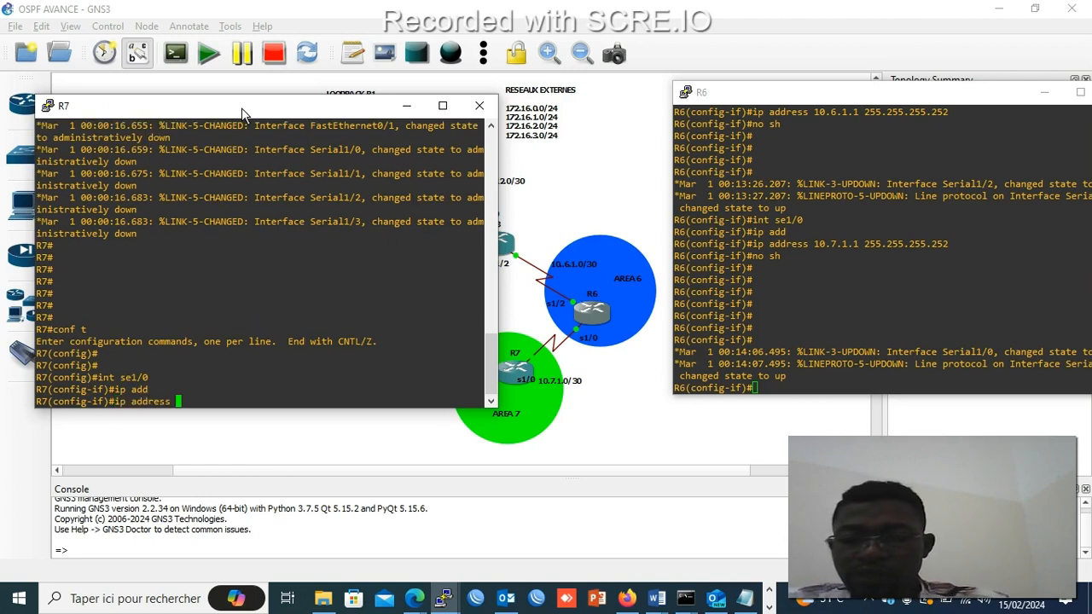
pyautogui.write('10.7.')
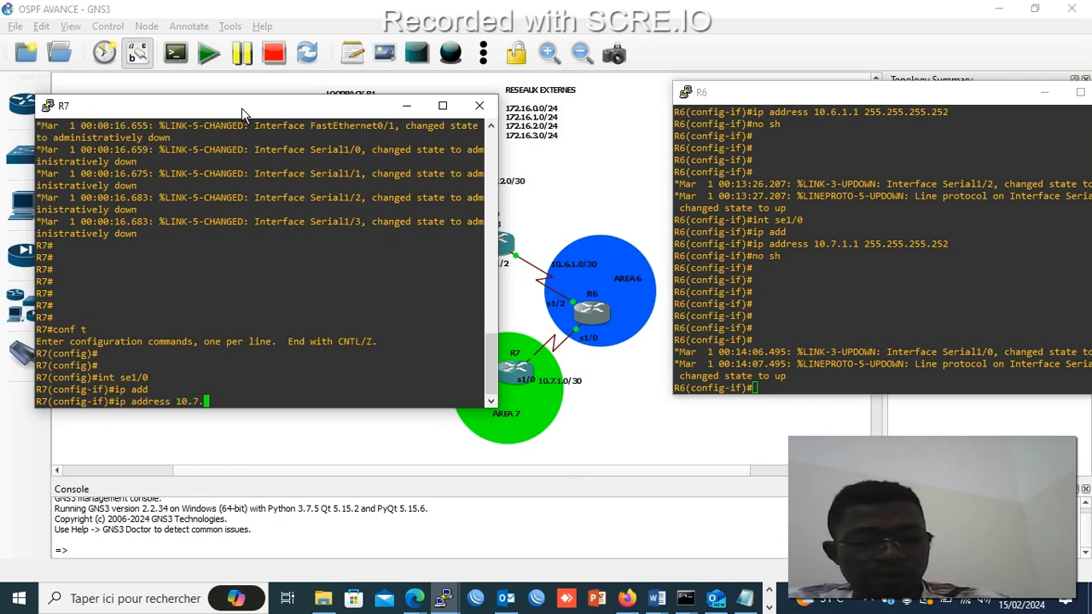
pyautogui.write('1.2 2')
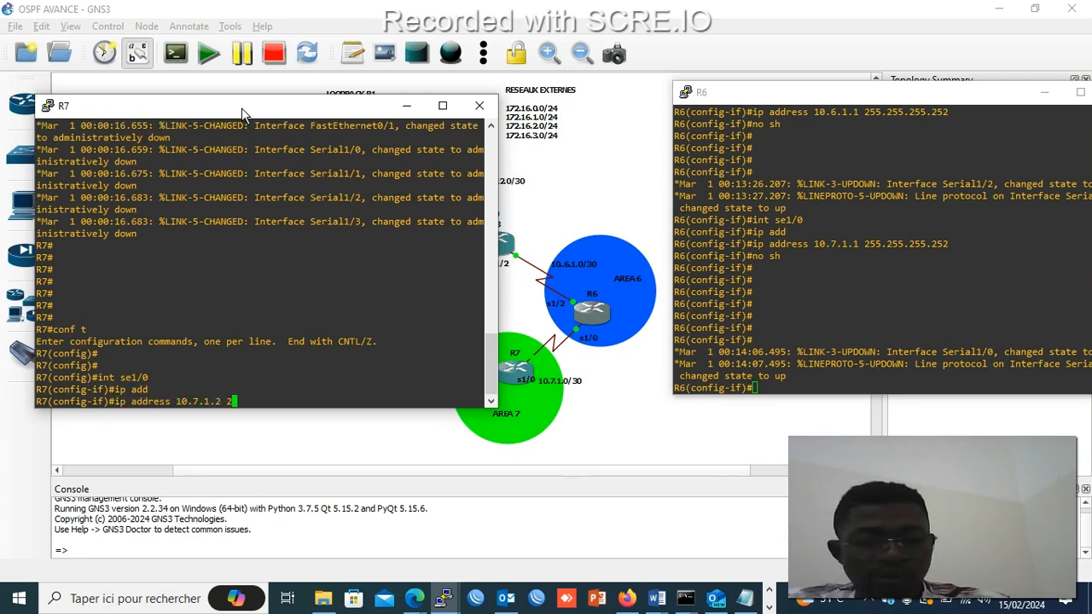
pyautogui.write('55.255.255.252')
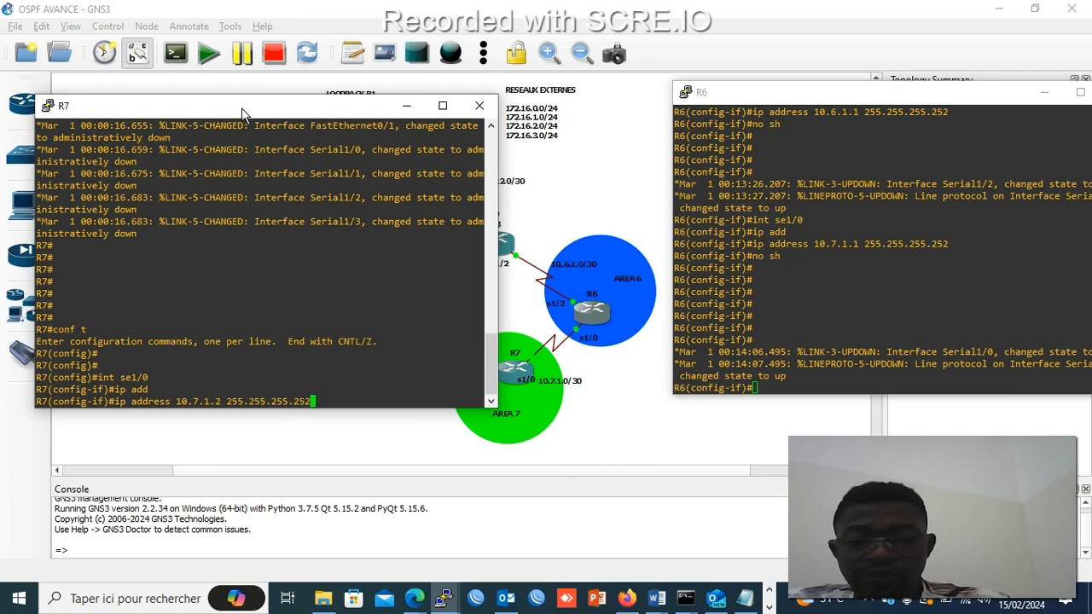
pyautogui.press('Return')
# - Enable R7's interface serial 1/0 with the no sh command
pyautogui.write('no sh')
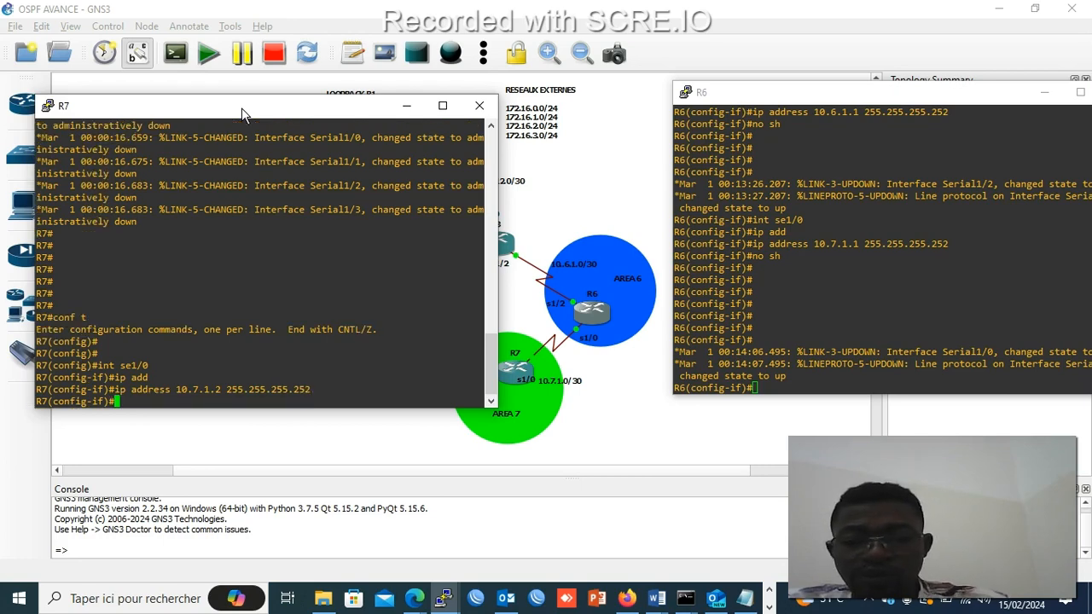
pyautogui.press('Return')
pyautogui.press('Return')
pyautogui.press('Return')
pyautogui.press('Return')
pyautogui.press('Return')
pyautogui.press('Return')
pyautogui.press('Return')
pyautogui.press('Return')
pyautogui.press('Return')
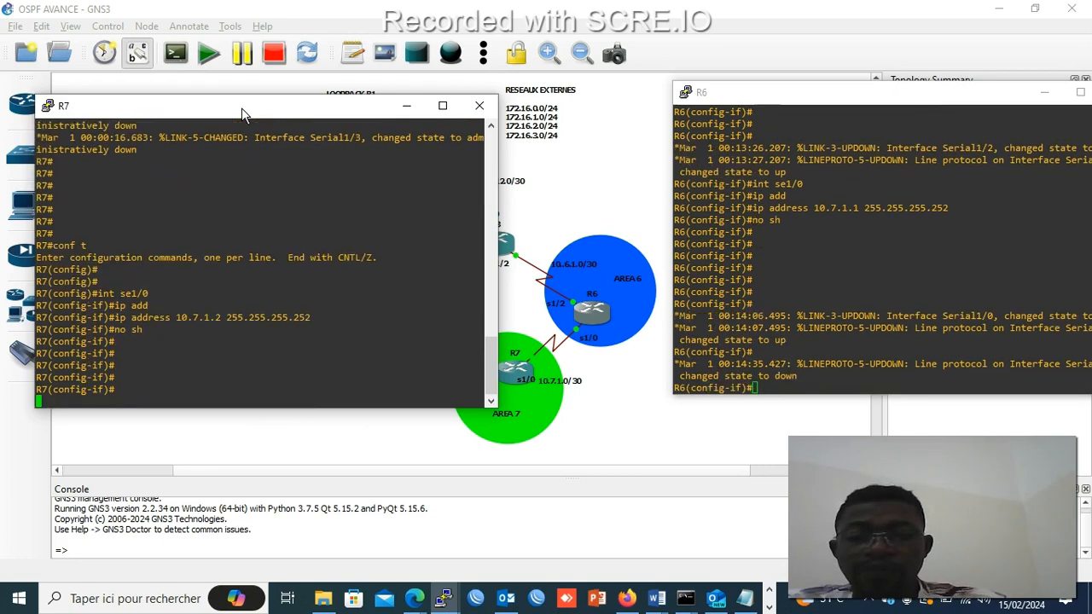
# - Minimize the R7 and R6 consoles and bring up the prompt in router R5's console window
pyautogui.click(406, 105)
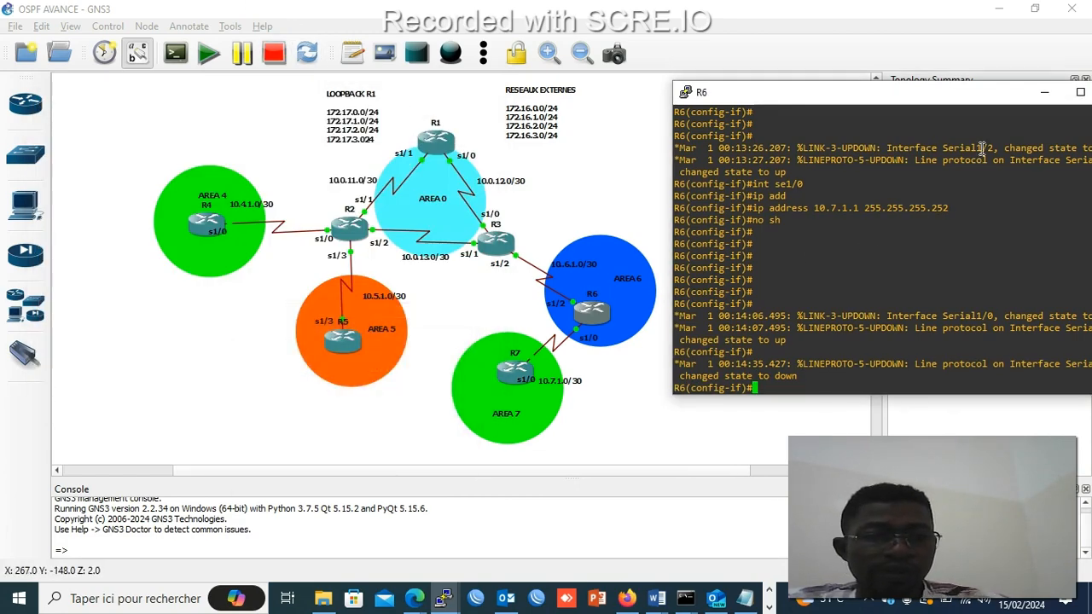
pyautogui.click(1044, 91)
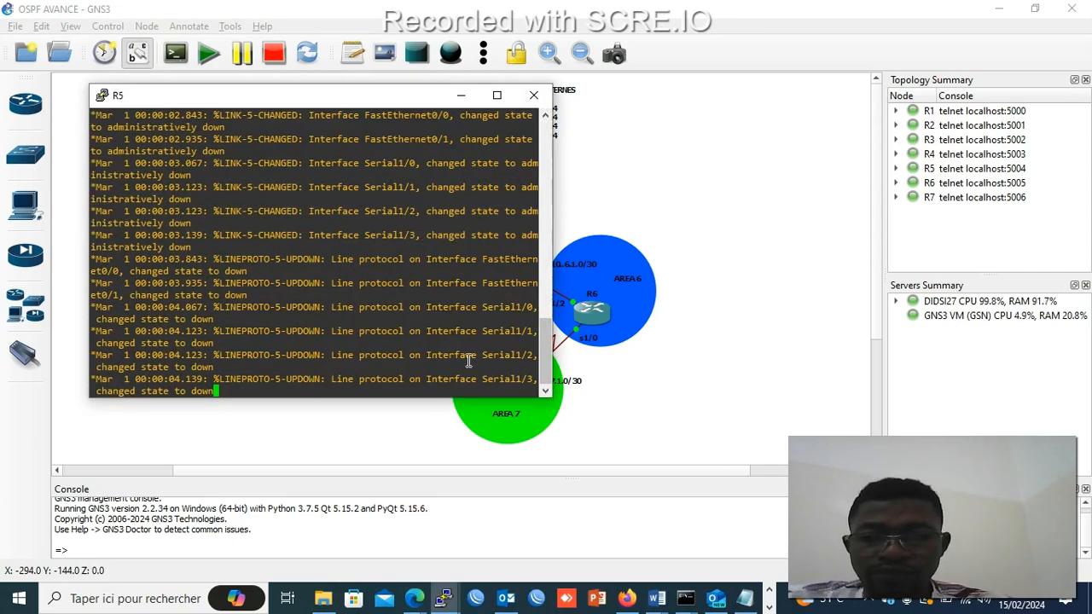
pyautogui.press('Return')
pyautogui.press('Return')
pyautogui.press('Return')
pyautogui.press('Return')
pyautogui.press('Return')
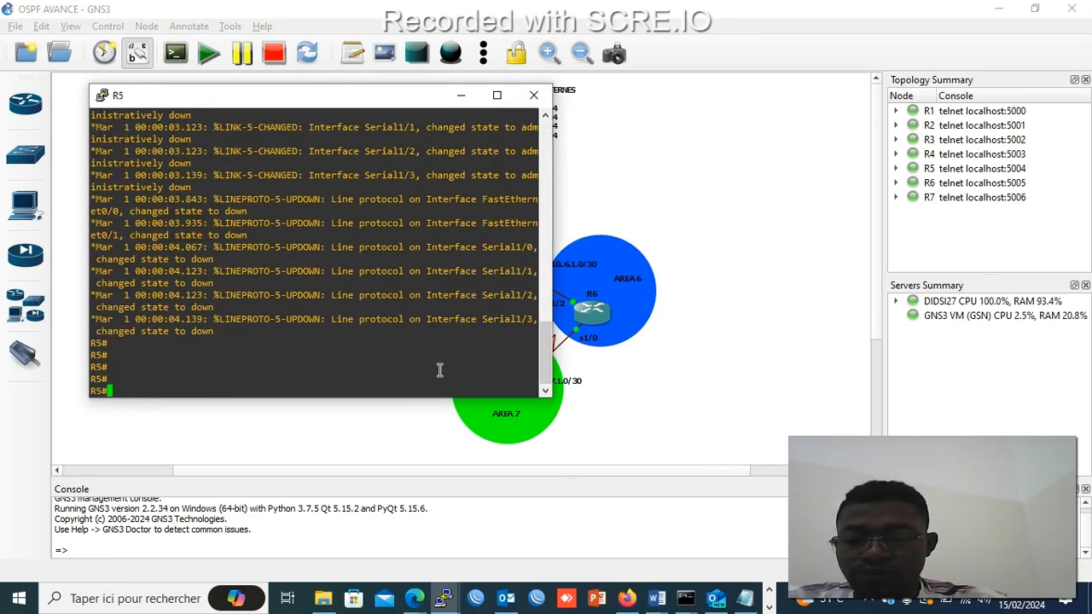
# - Enter global configuration mode on R5 with conf t, then interface serial 1/3 with int se1/3, keeping the AREA 5 part of the diagram uncovered
pyautogui.write('conf t')
pyautogui.press('Return')
pyautogui.press('Return')
pyautogui.press('Return')
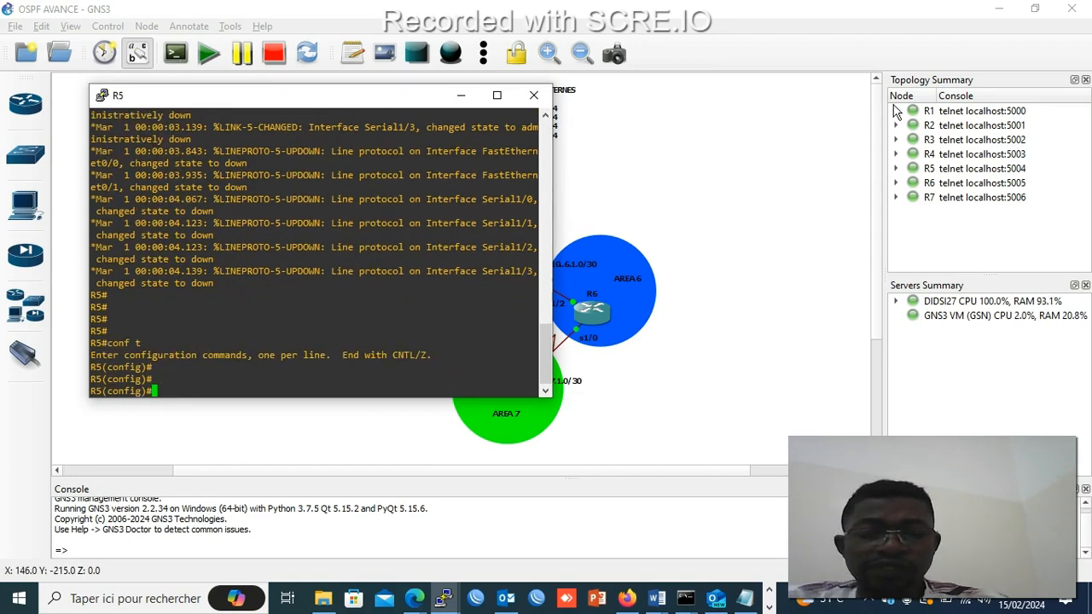
pyautogui.moveTo(366, 98); pyautogui.dragTo(765, 170)
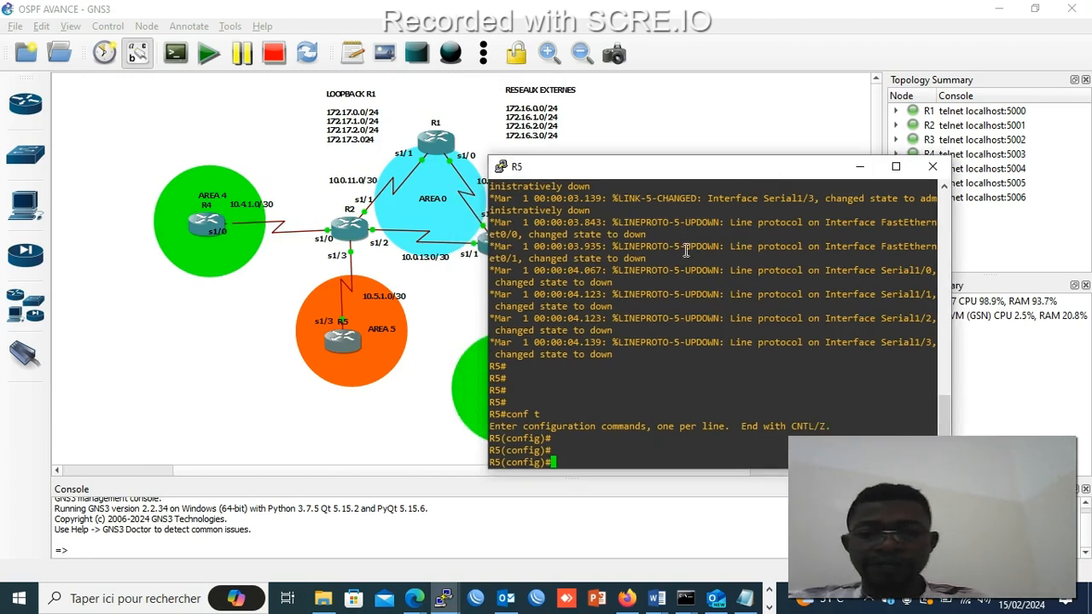
pyautogui.write('int ')
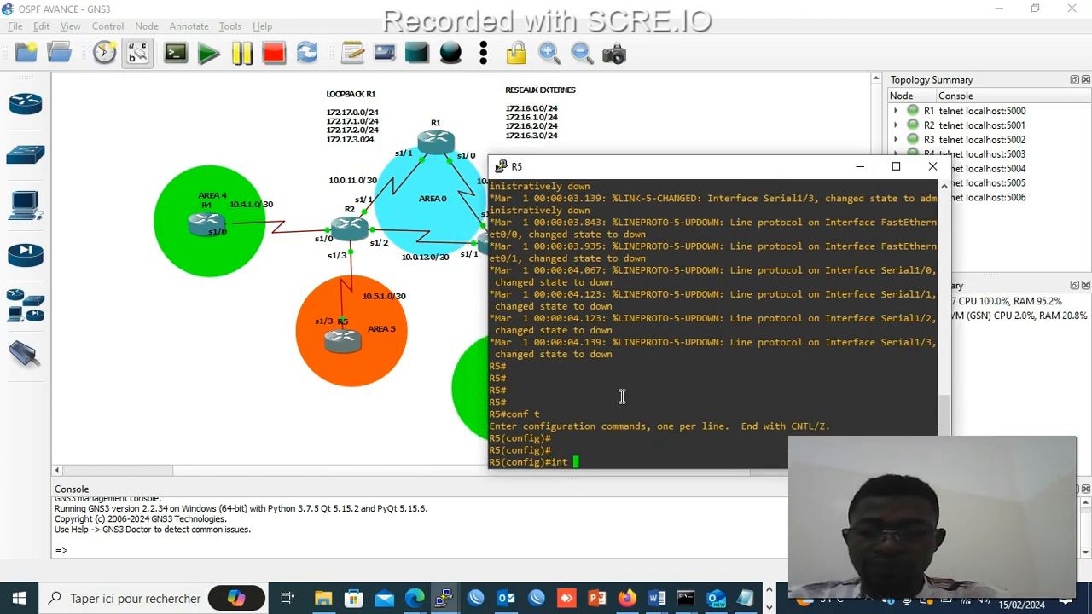
pyautogui.write('se1/3')
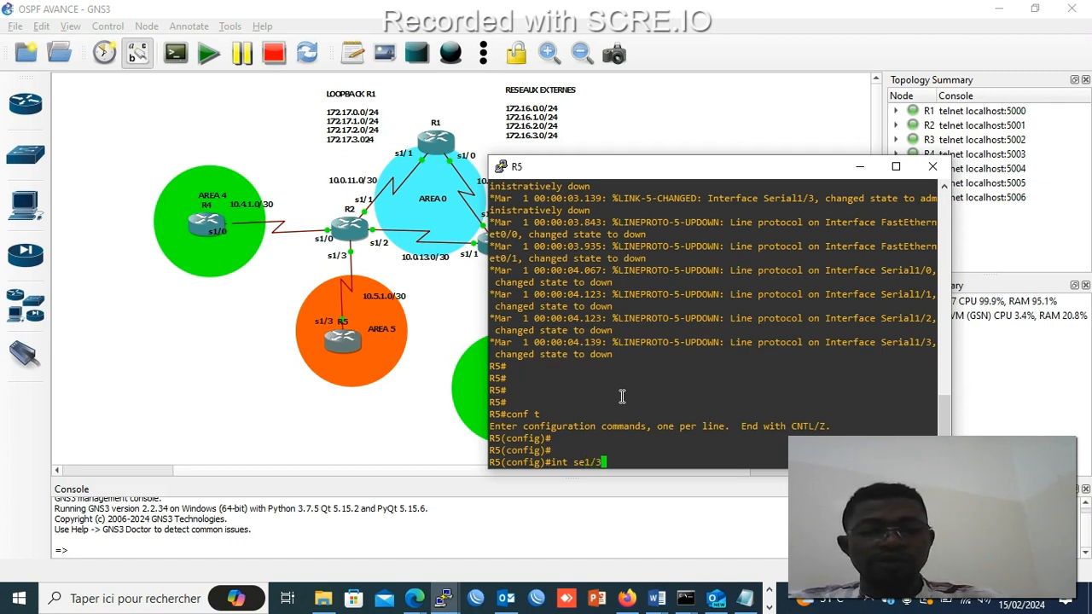
pyautogui.press('Return')
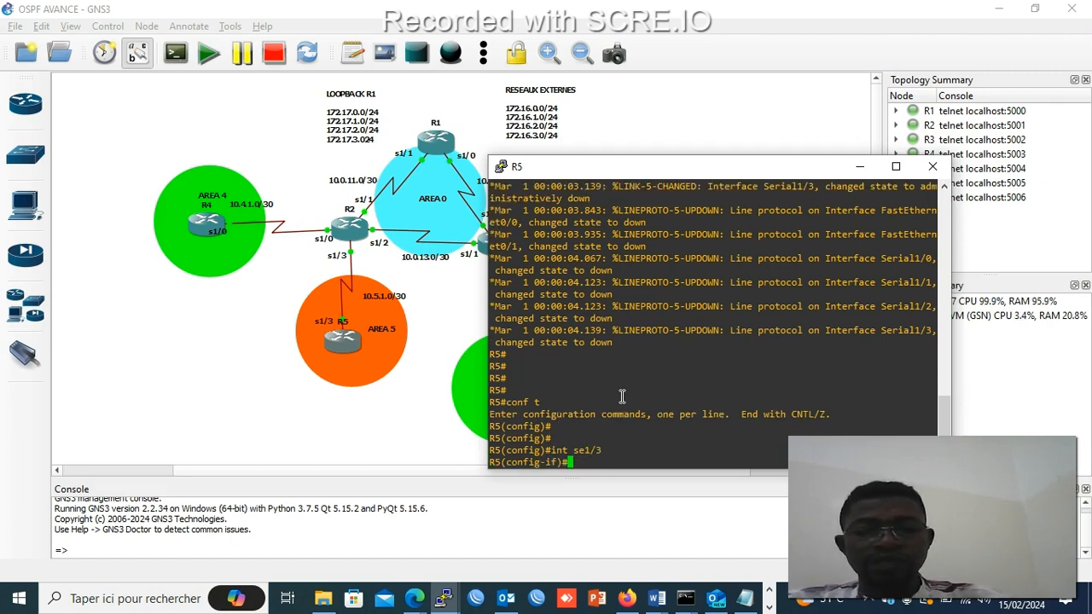
# - Assign the IP address 10.5.1.2 with mask 255.255.255.252 to R5's interface serial 1/3
pyautogui.write('ip afd')
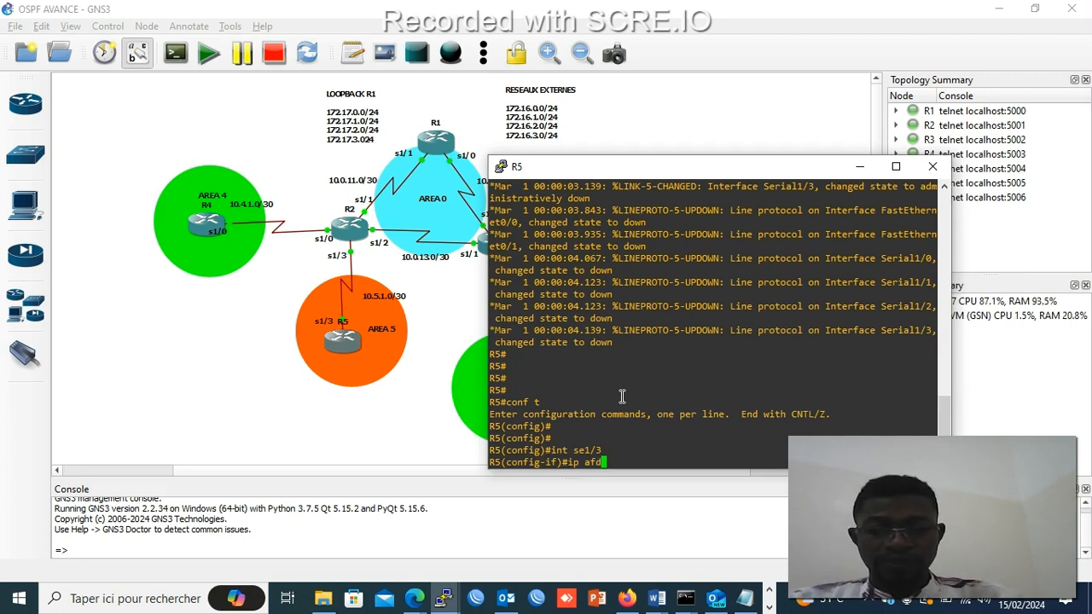
pyautogui.press('Tab')
pyautogui.press('BackSpace')
pyautogui.press('BackSpace')
pyautogui.write('dd')
pyautogui.press('Tab')
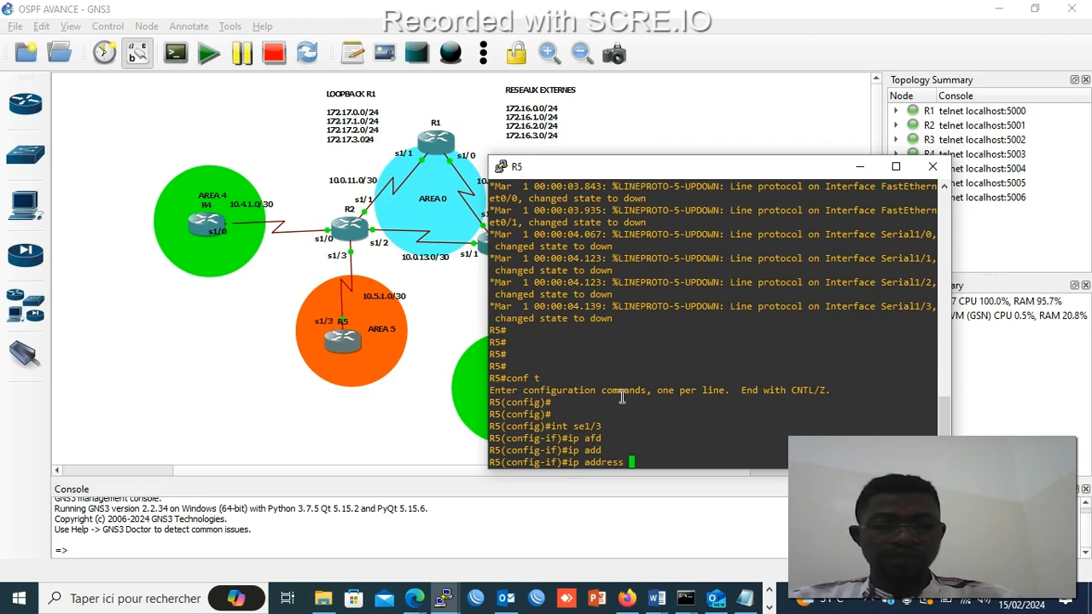
pyautogui.write('10.5.')
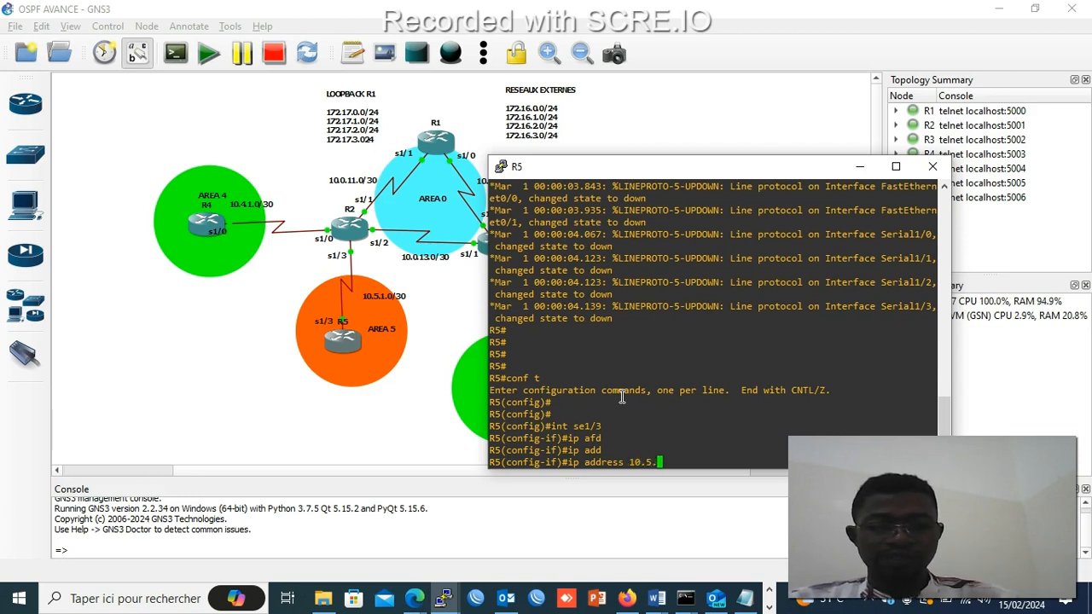
pyautogui.write('1.')
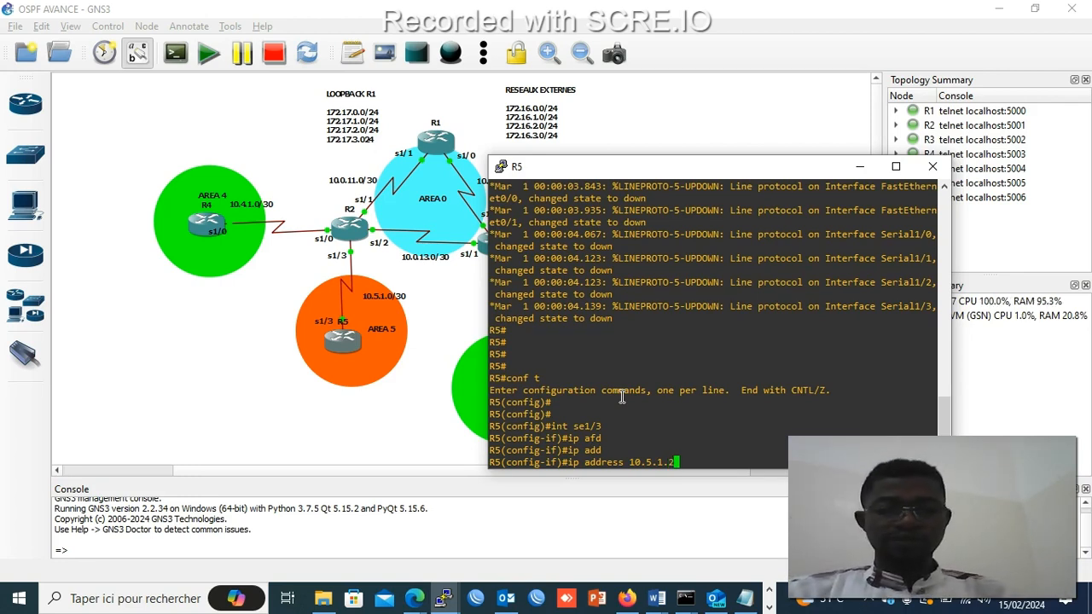
pyautogui.write('255.255')
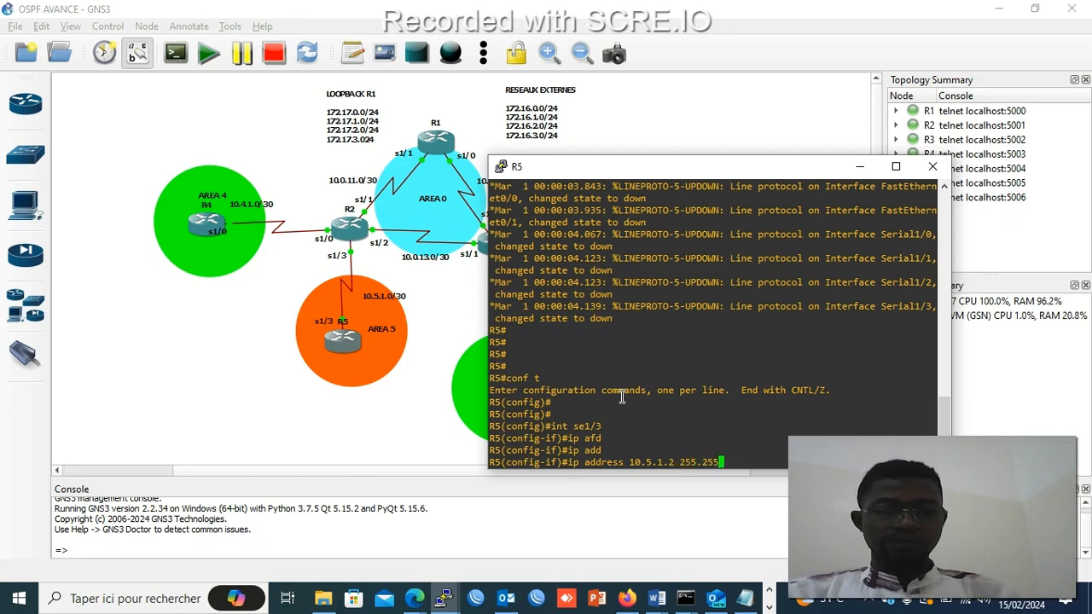
pyautogui.write('.255.252')
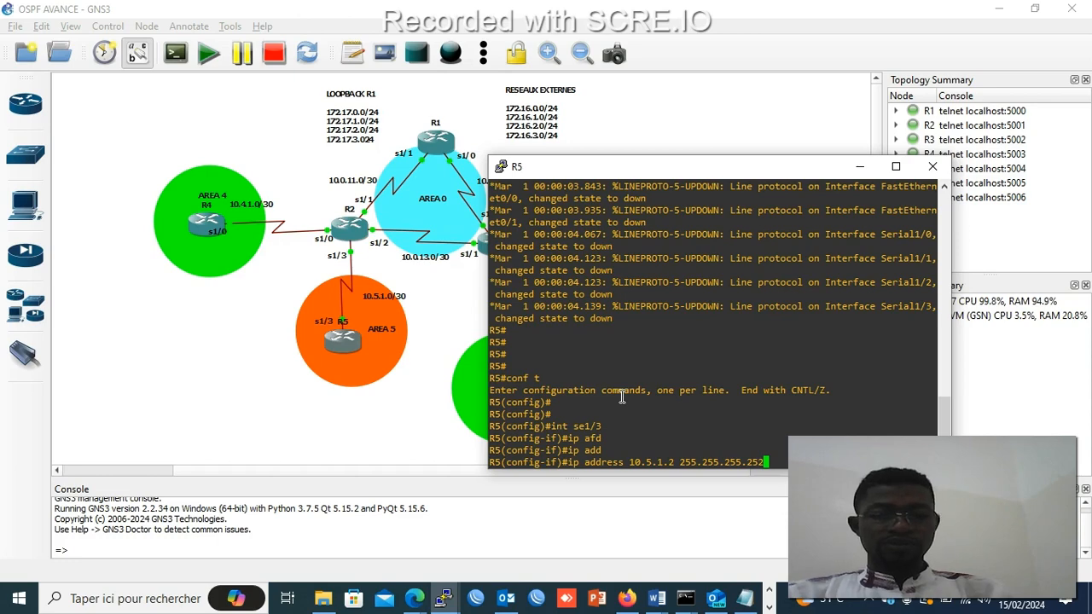
pyautogui.press('Return')
# - Enable R5's interface serial 1/3 with the no sh command
pyautogui.write('no s')
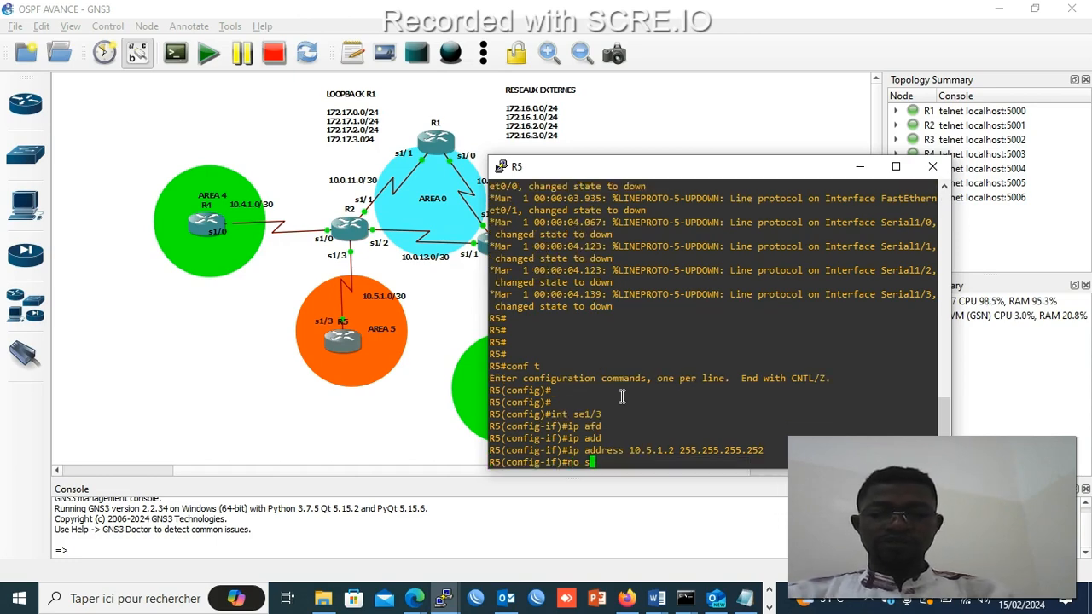
pyautogui.write('h')
pyautogui.press('Return')
pyautogui.press('Return')
pyautogui.press('Return')
pyautogui.press('Return')
pyautogui.press('Return')
pyautogui.press('Return')
pyautogui.press('Return')
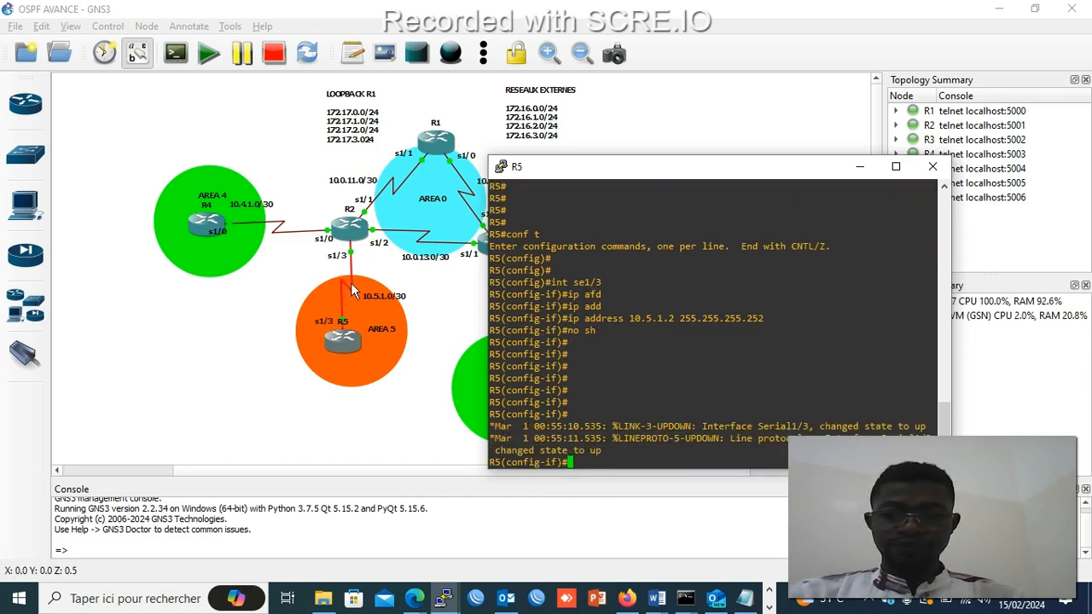
# - Switch from R5's console to R1's console and display R1's routing table with do sh ip route
pyautogui.click(860, 167)
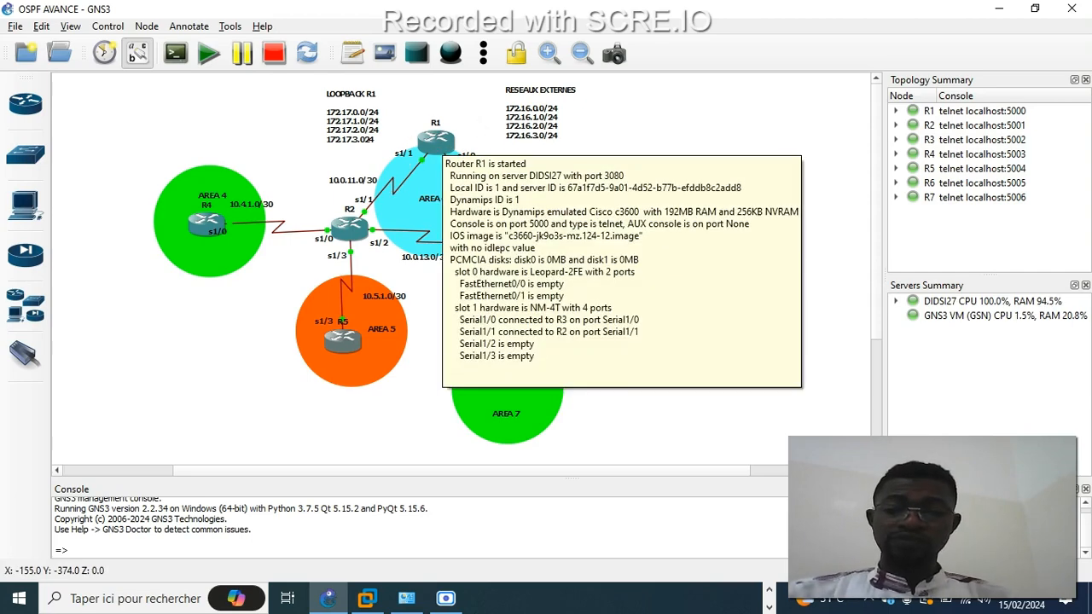
pyautogui.click(771, 592)
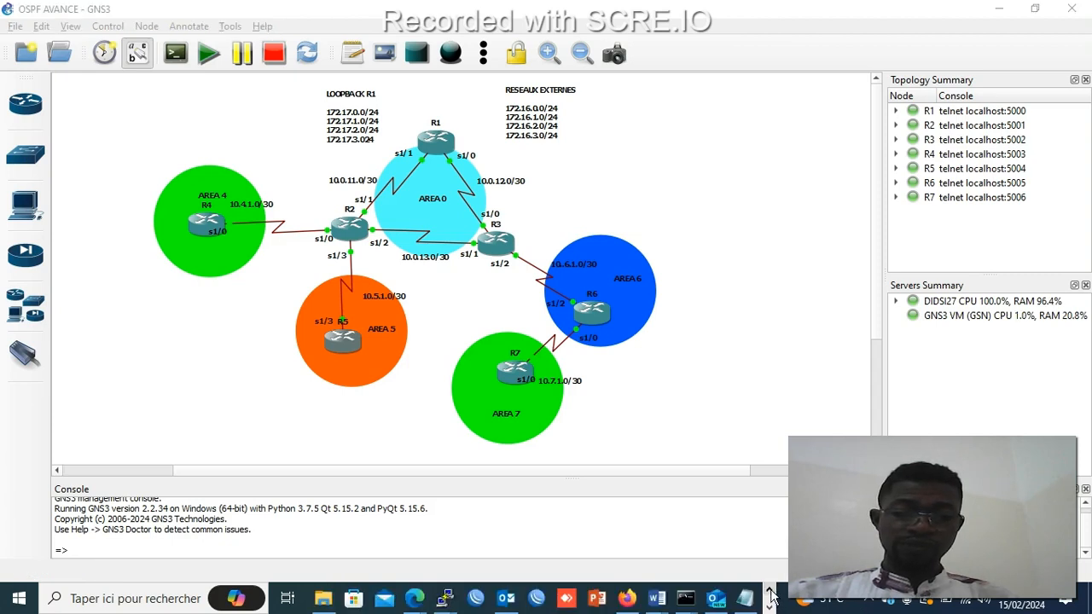
pyautogui.moveTo(454, 604)
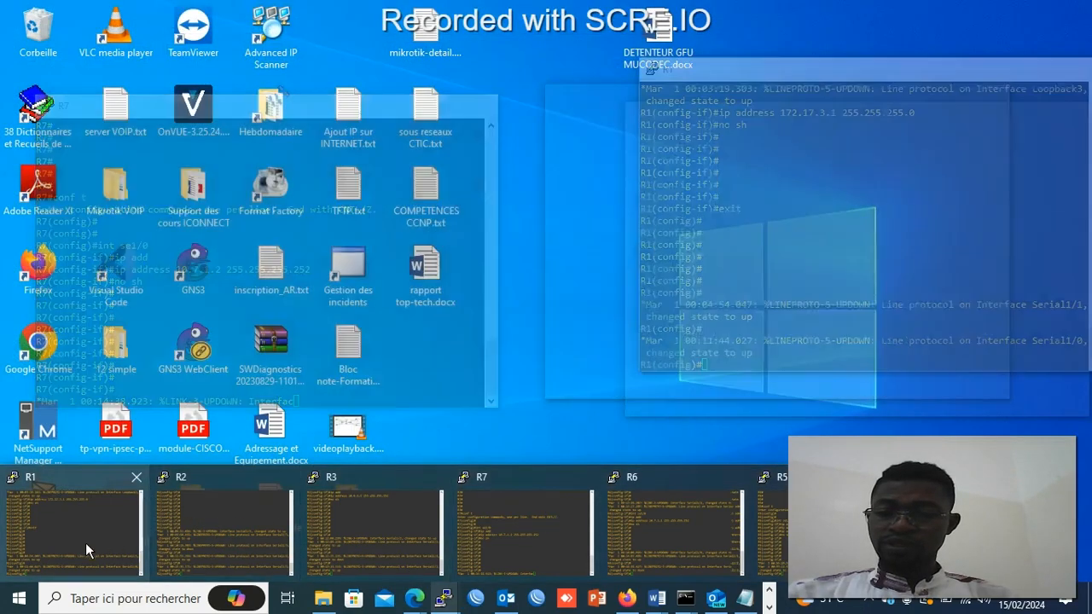
pyautogui.click(85, 543)
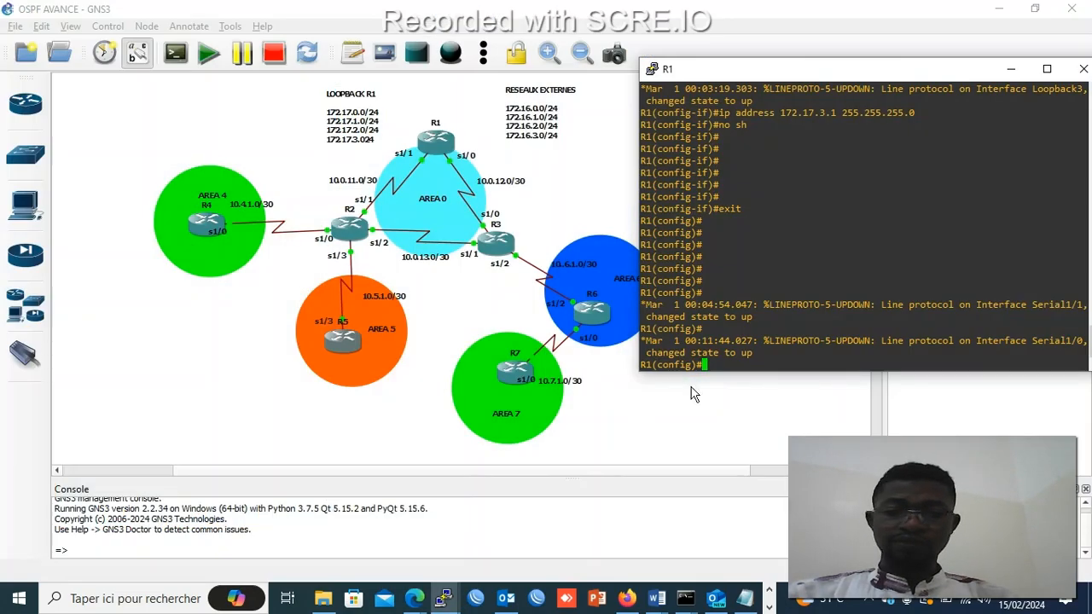
pyautogui.write('do s')
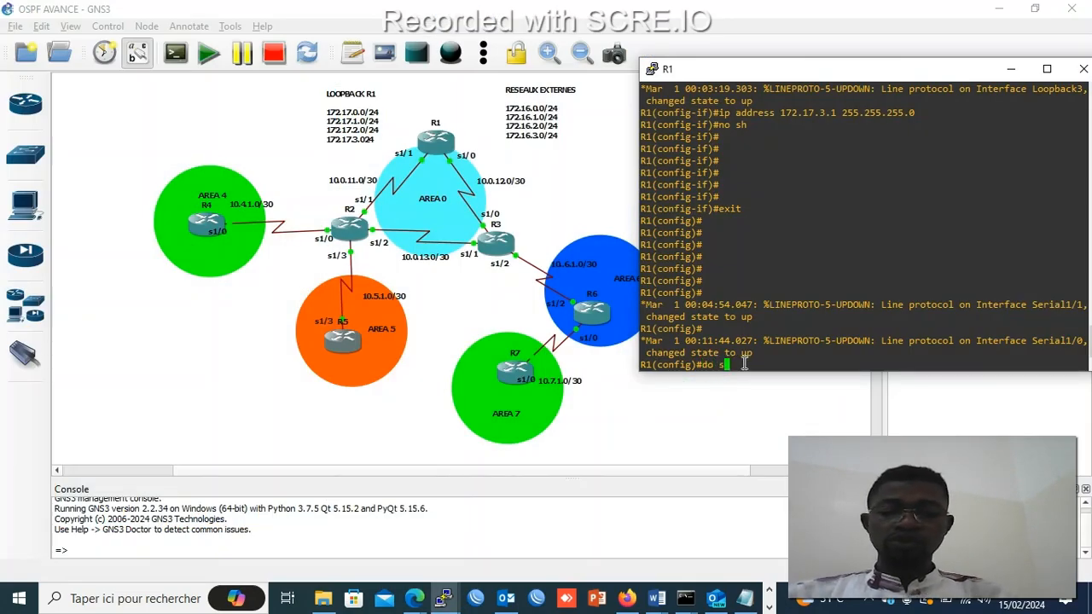
pyautogui.write('h ip route')
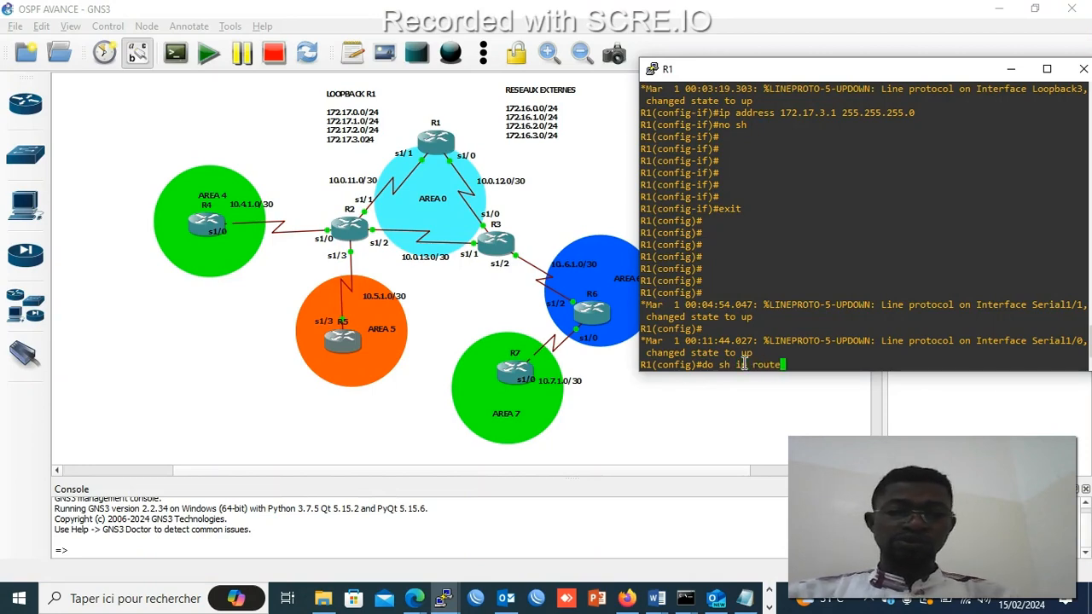
pyautogui.press('Return')
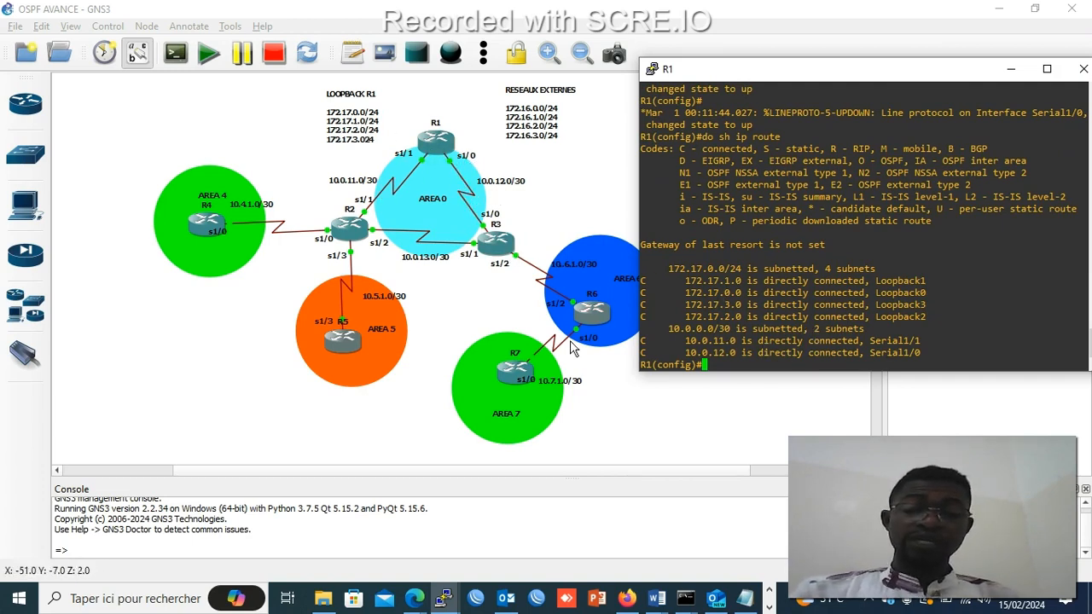
# - Switch to R2's console and display R2's routing table with do sh ip route
pyautogui.moveTo(442, 602)
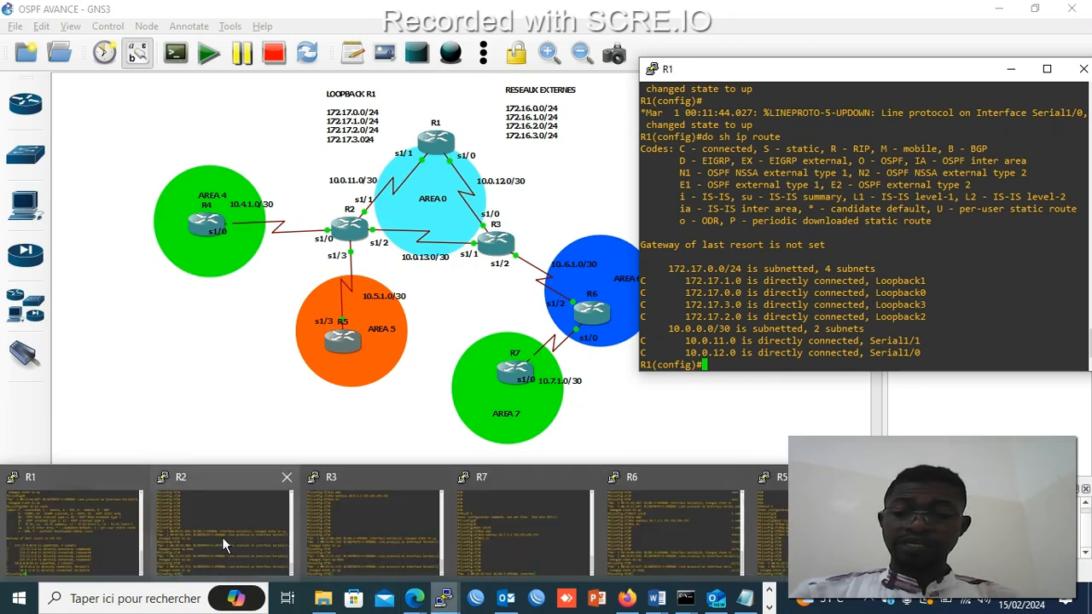
pyautogui.click(222, 536)
pyautogui.write('do')
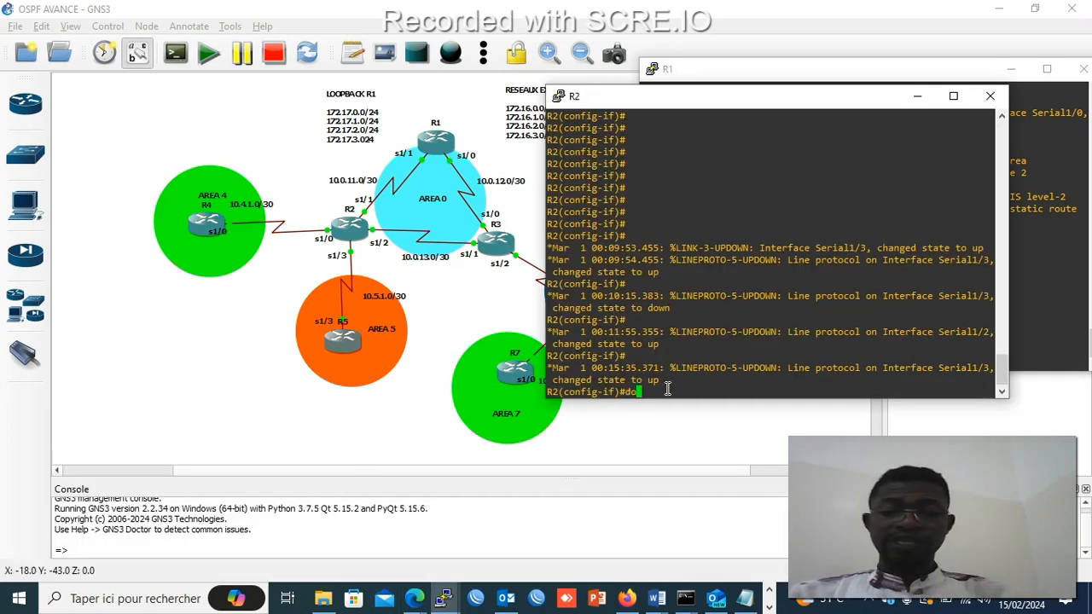
pyautogui.write(' sh ip route')
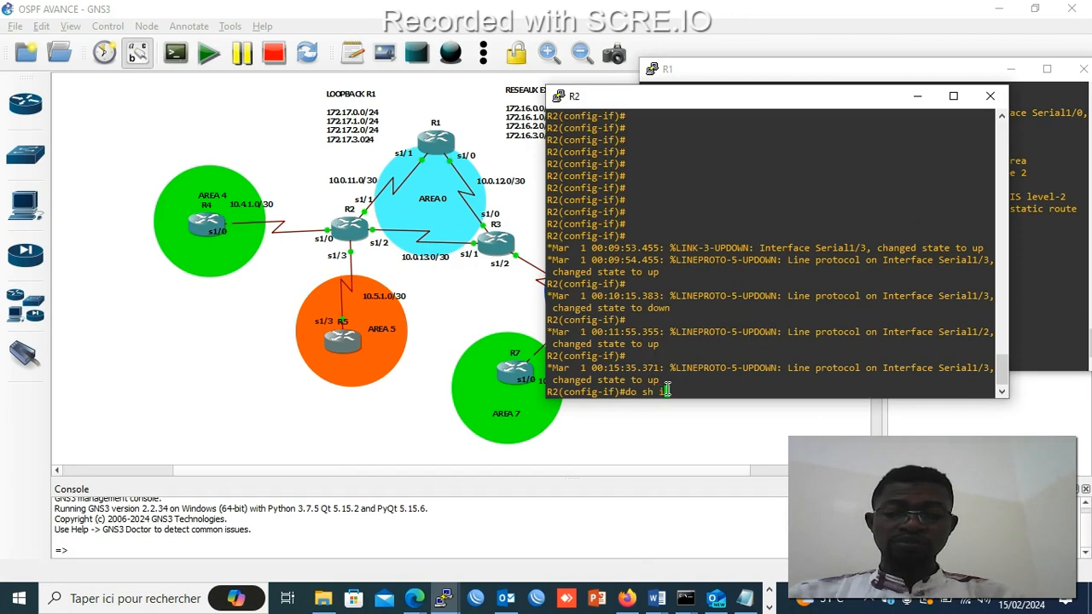
pyautogui.press('Return')
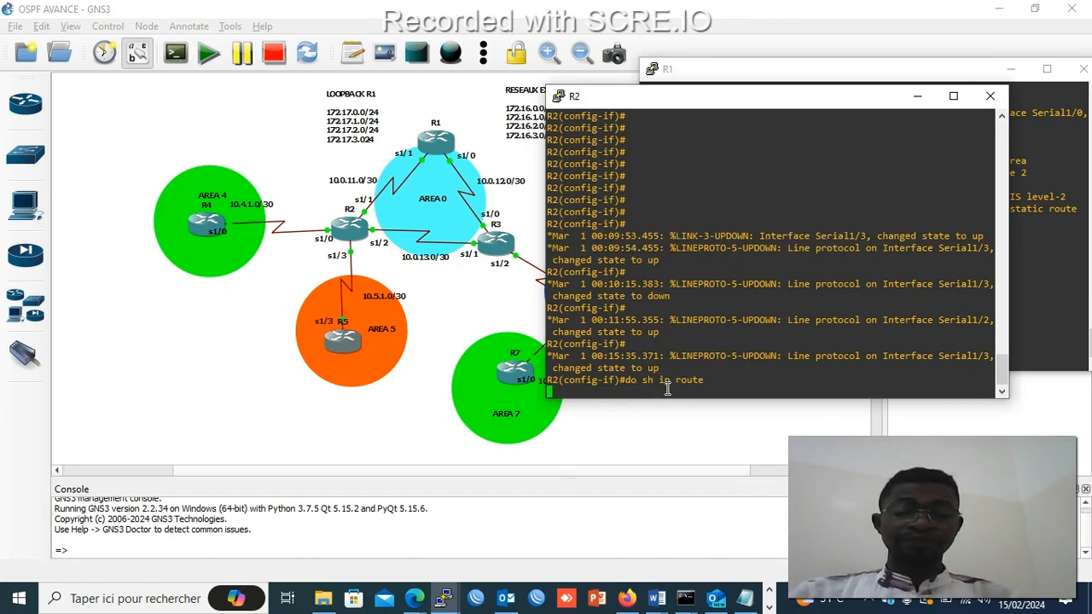
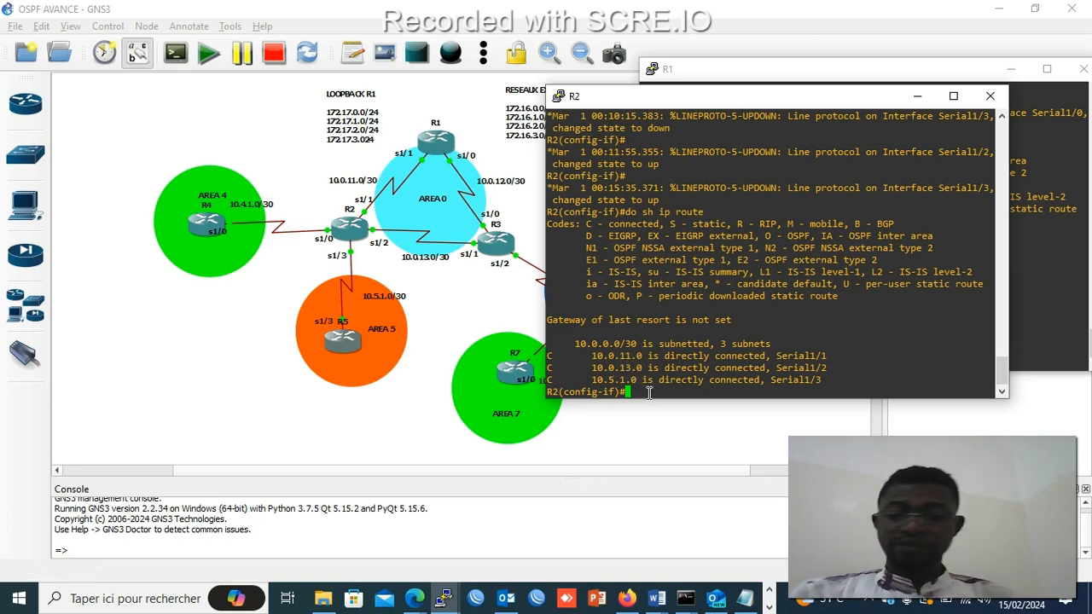
# - Leave interface configuration mode on R2 with the ex command, returning to global configuration mode
pyautogui.write('x')
pyautogui.press('Return')
pyautogui.press('Return')
pyautogui.press('Return')
pyautogui.press('Return')
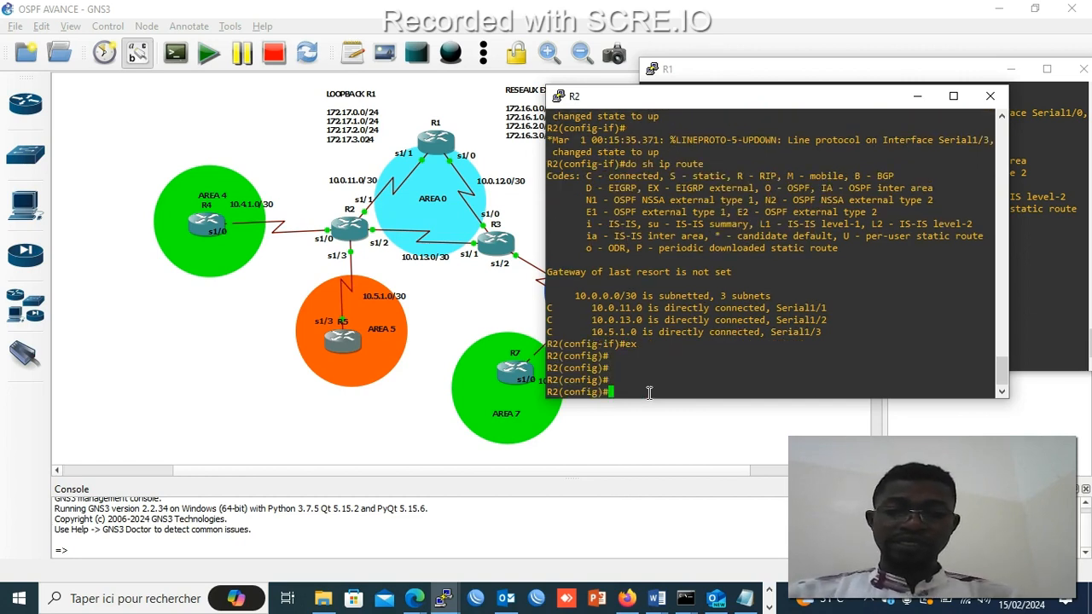
# - Try to display R2's interface summary without unassigned interfaces, entering do sh iop int br | e una
pyautogui.write('do s')
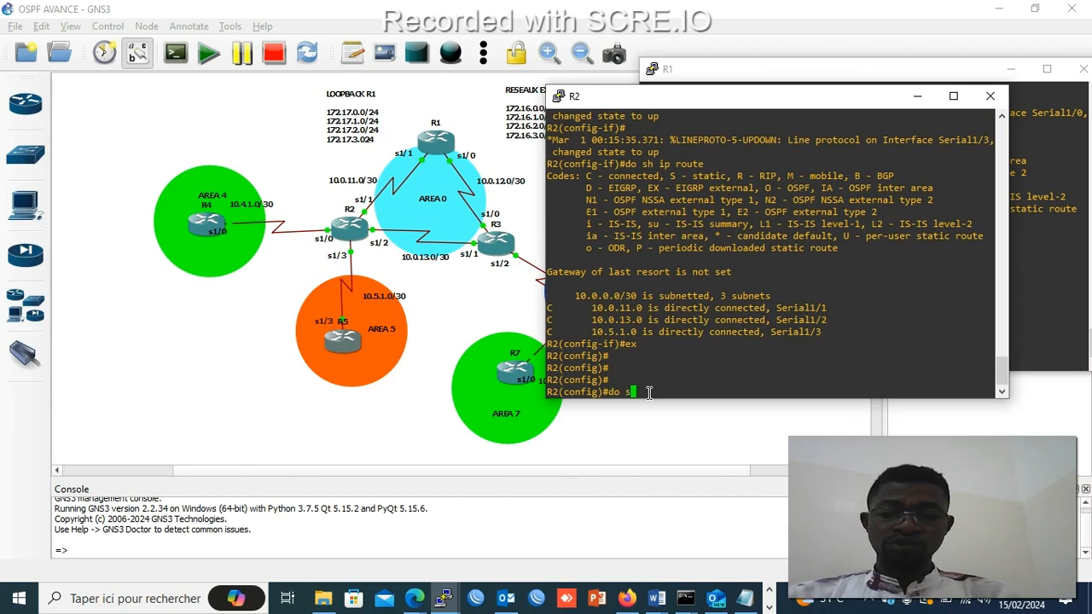
pyautogui.write('h ip it')
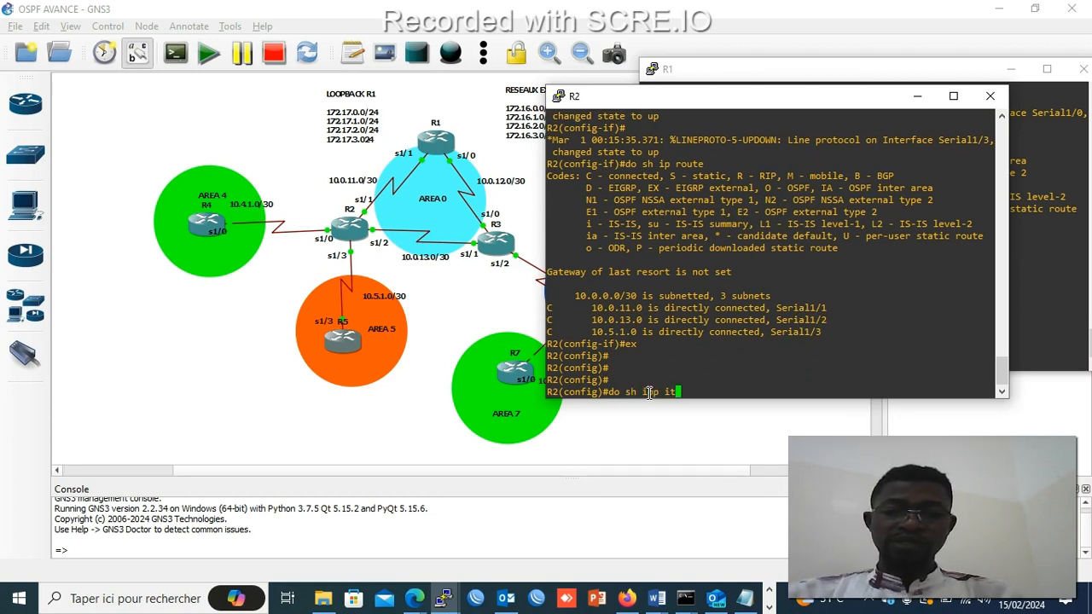
pyautogui.press('BackSpace')
pyautogui.write('n t')
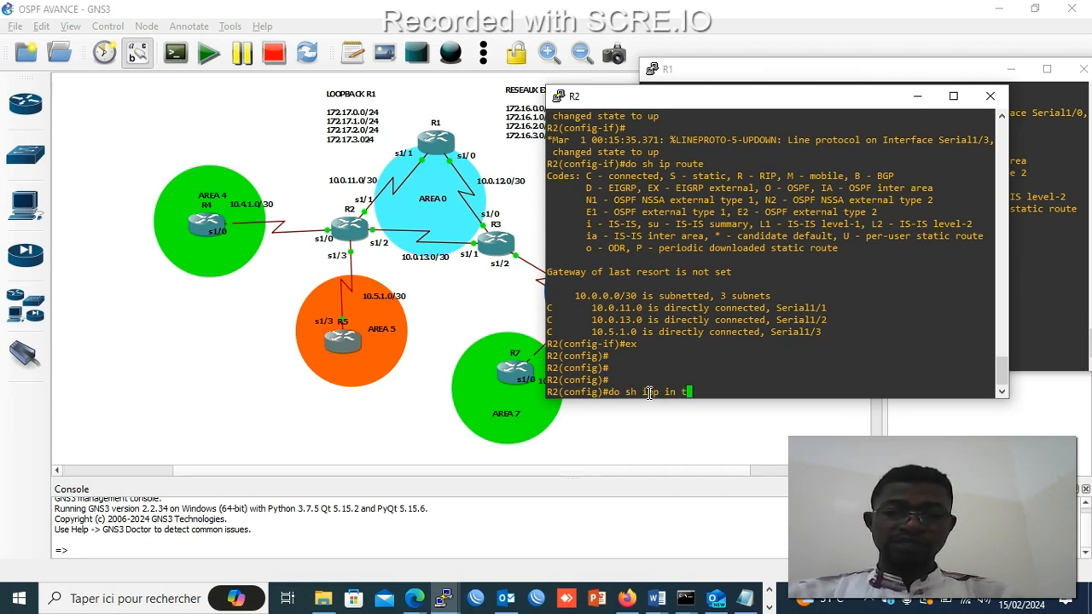
pyautogui.press('BackSpace')
pyautogui.write('t ')
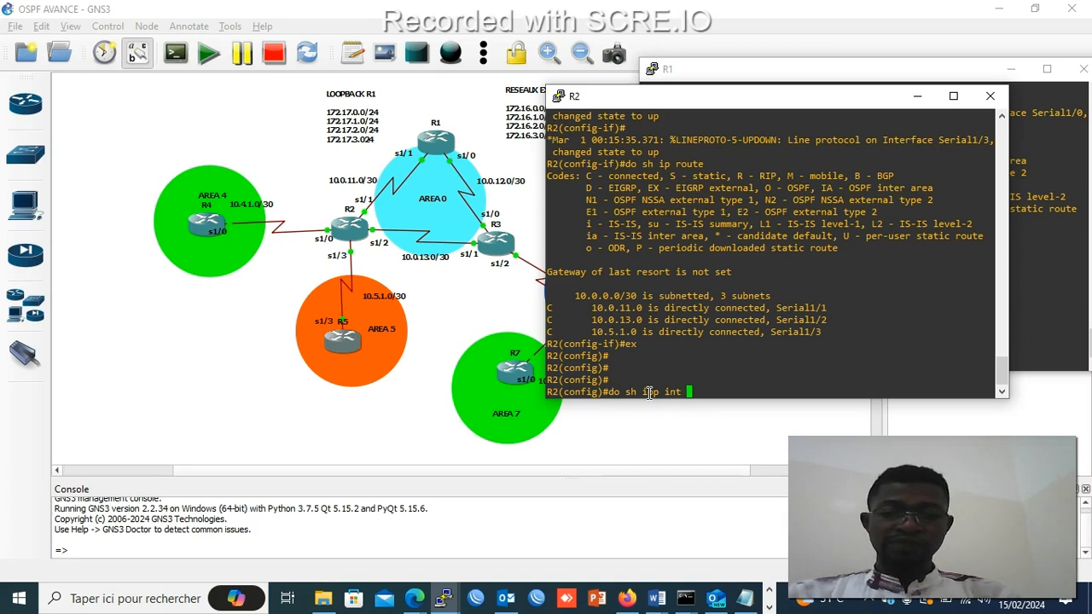
pyautogui.write('br')
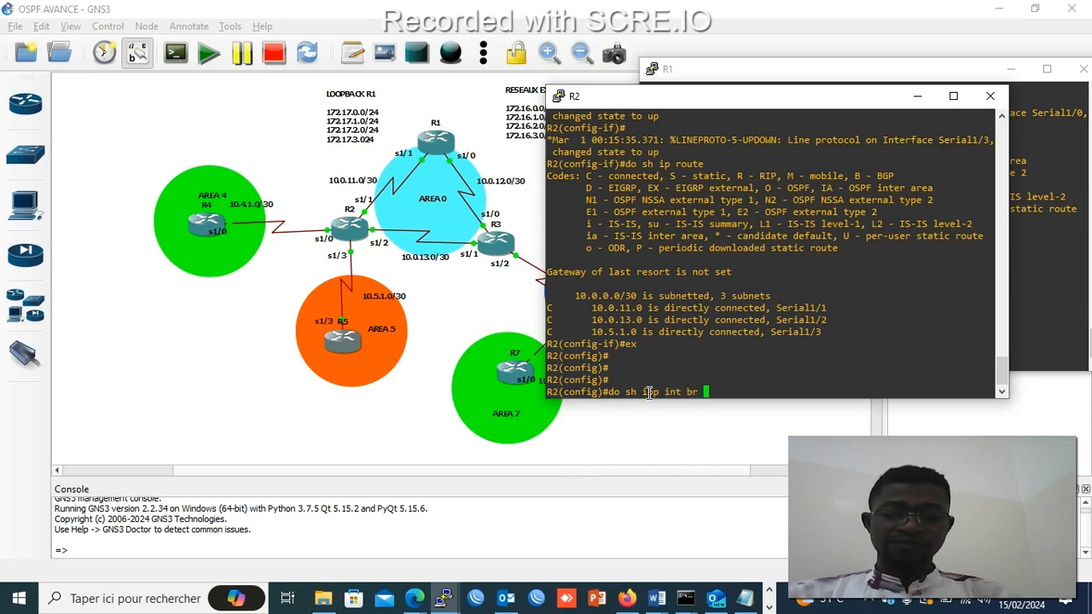
pyautogui.write(' |')
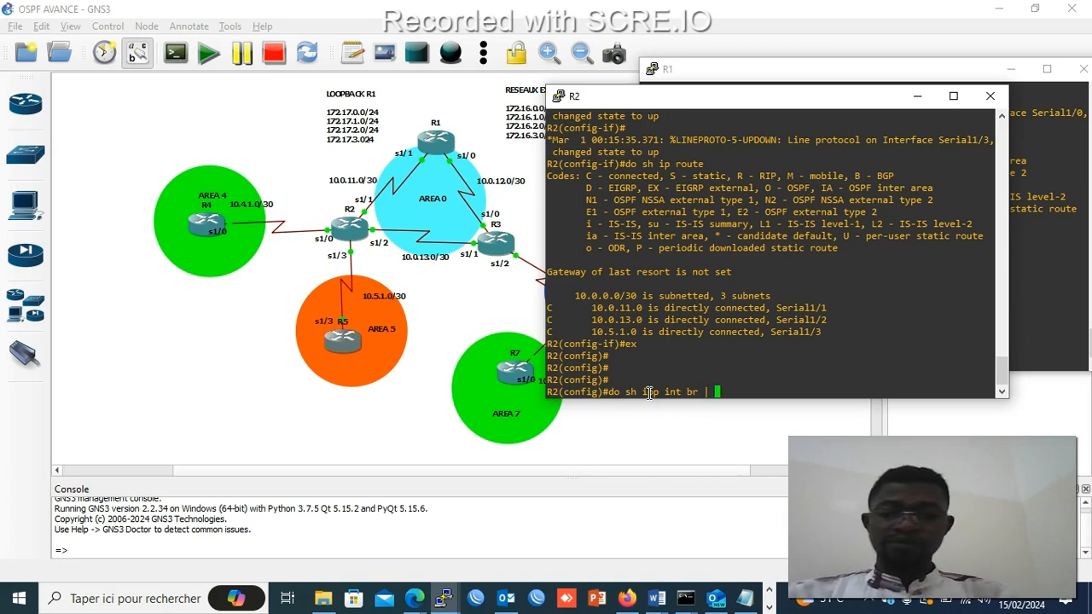
pyautogui.write(' e una')
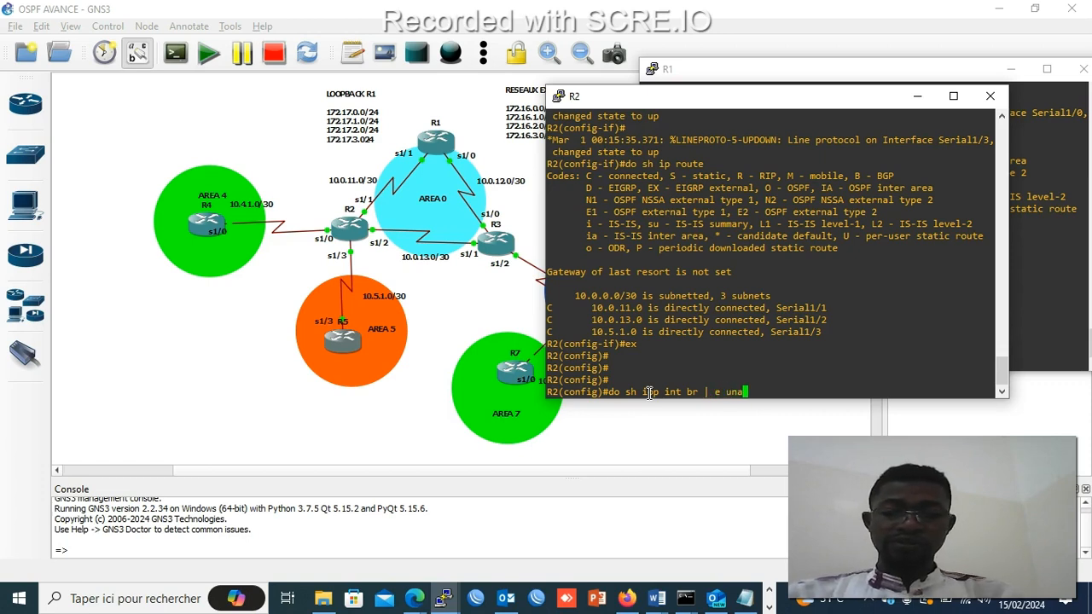
pyautogui.press('Return')
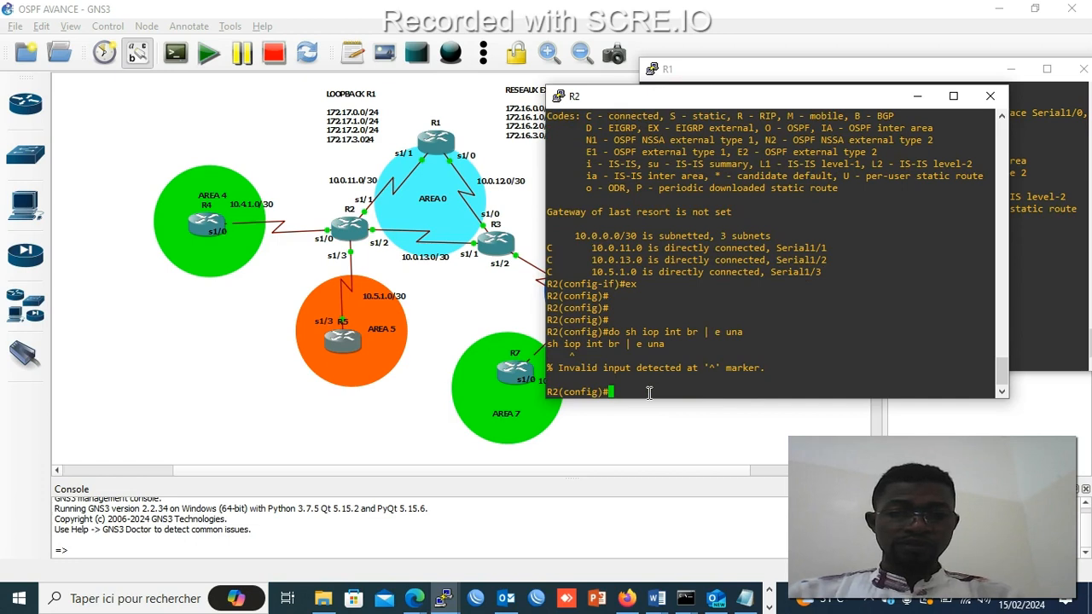
# - Correct the command to do sh ip int br | e una and review R2's addressed interfaces against its routing table
pyautogui.press('Up')
pyautogui.press('Left')
pyautogui.press('Left')
pyautogui.press('Left')
pyautogui.press('Left')
pyautogui.press('Left')
pyautogui.press('Left')
pyautogui.press('Left')
pyautogui.press('Left')
pyautogui.press('Left')
pyautogui.press('Left')
pyautogui.press('Left')
pyautogui.press('Left')
pyautogui.press('Left')
pyautogui.press('Left')
pyautogui.press('Left')
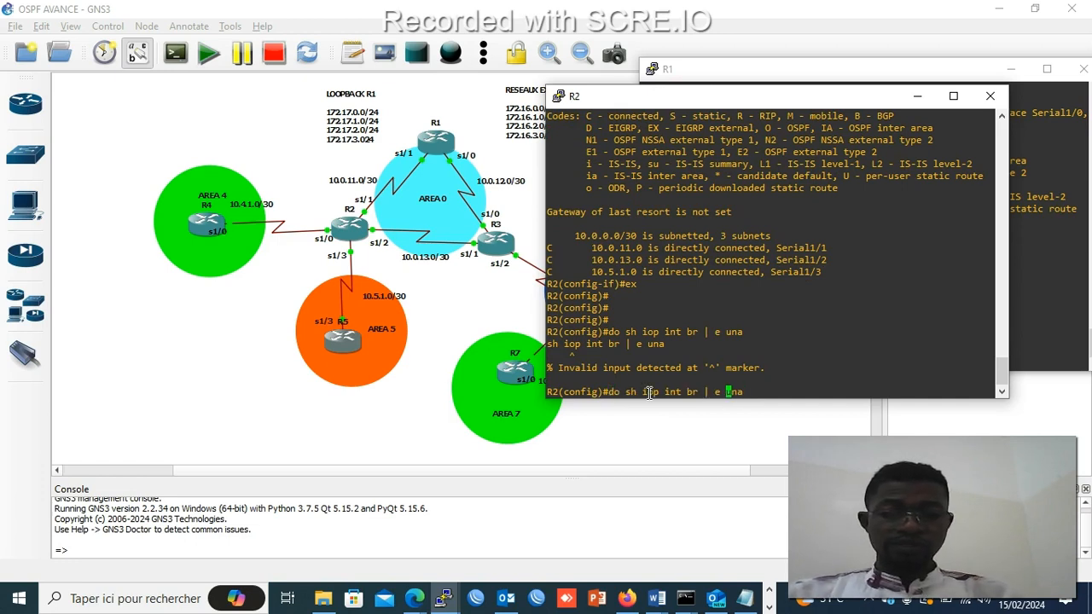
pyautogui.press('BackSpace')
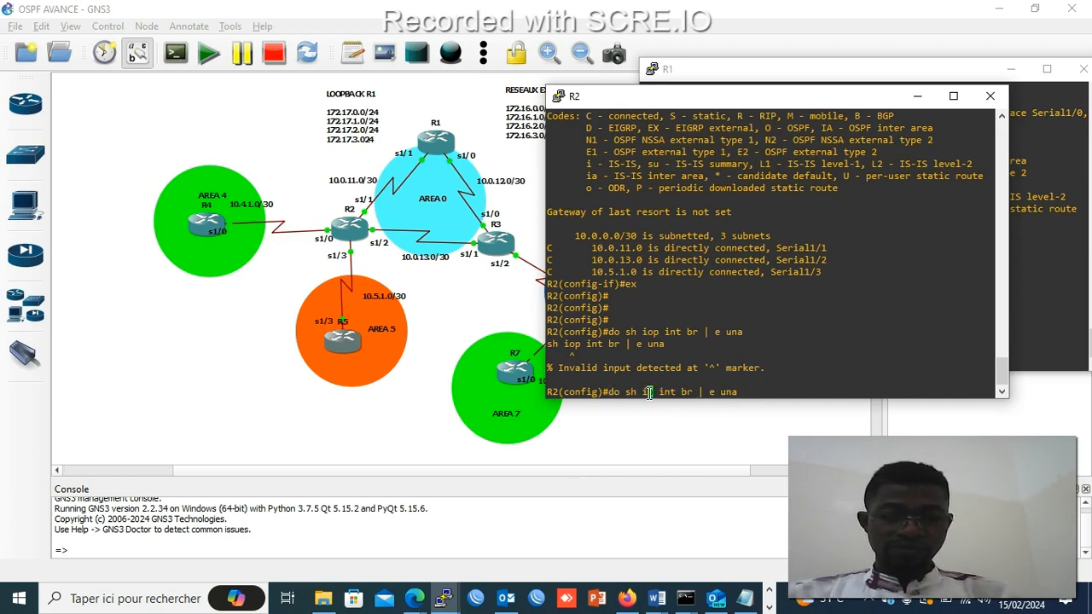
pyautogui.press('Return')
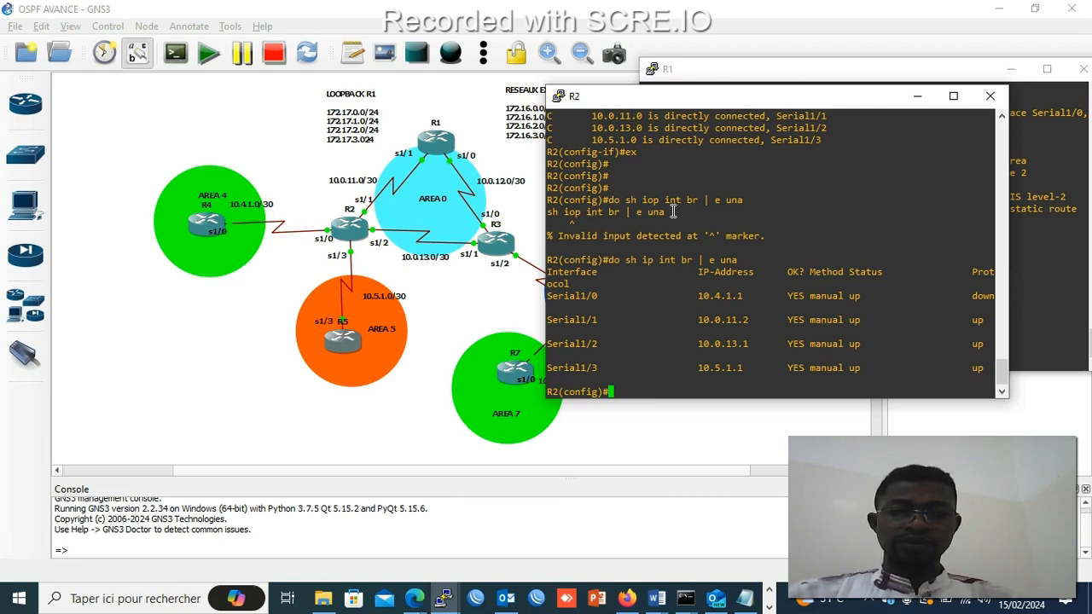
pyautogui.scroll(4, 673, 211)
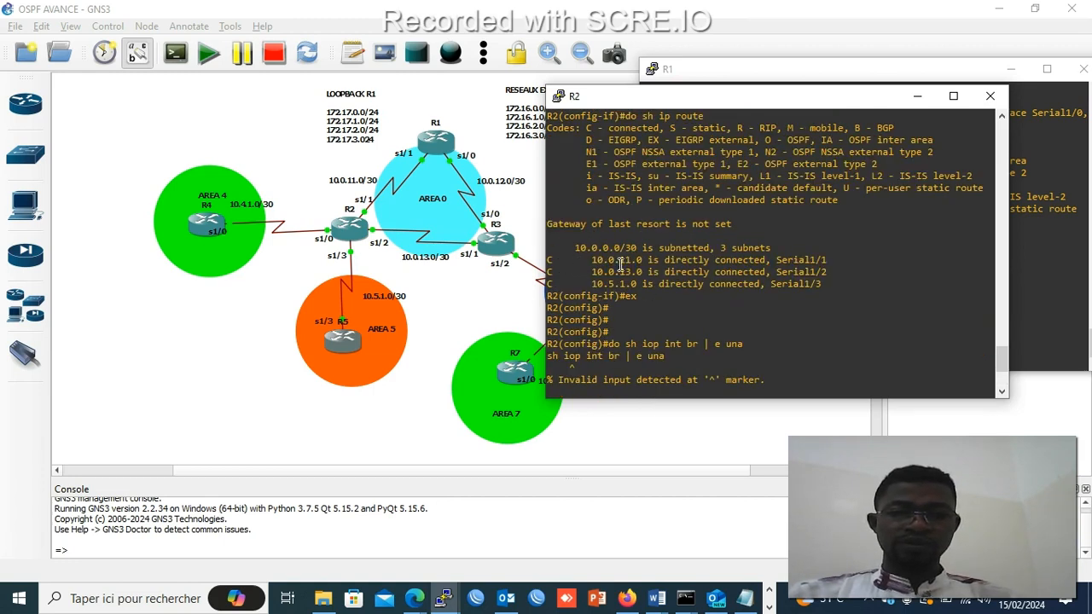
pyautogui.scroll(-4, 682, 354)
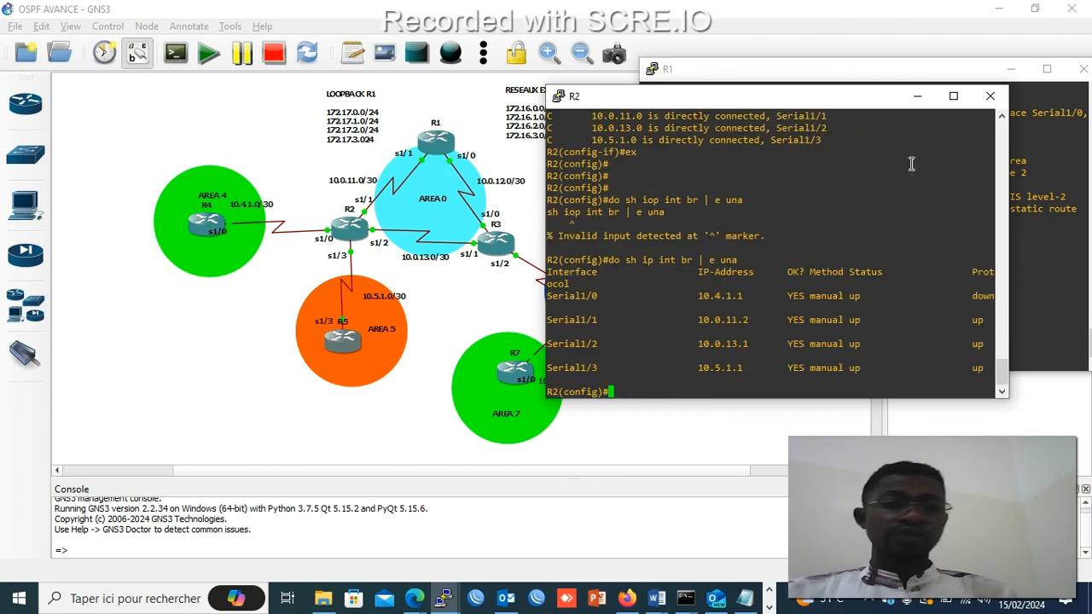
# - Switch from R2's console to R1's console and start OSPF process 1 with router ospf 1
pyautogui.click(917, 96)
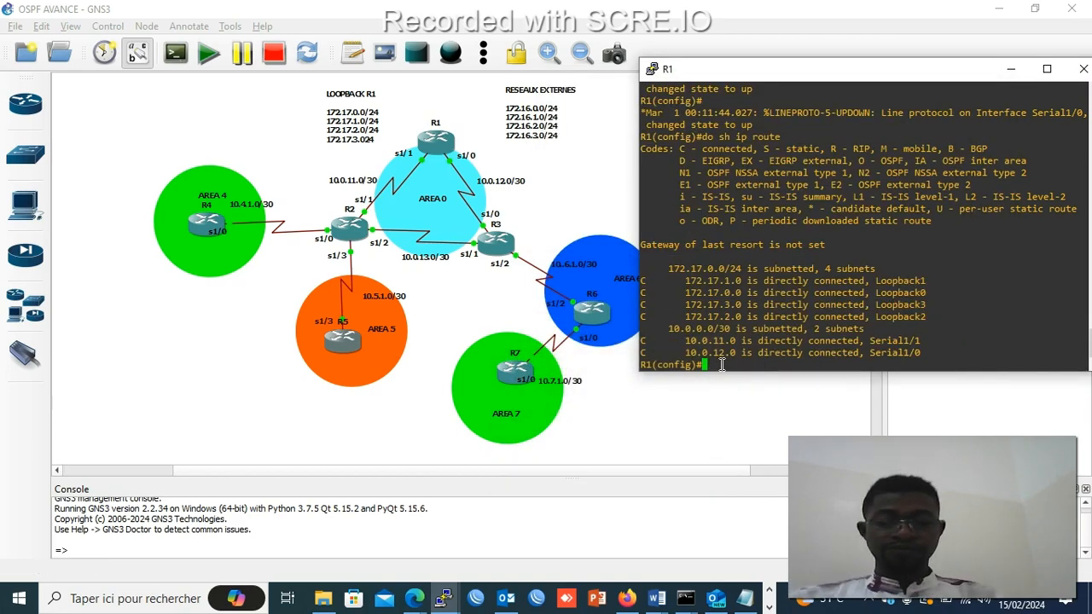
pyautogui.press('Return')
pyautogui.press('Return')
pyautogui.press('Return')
pyautogui.press('Return')
pyautogui.press('Return')
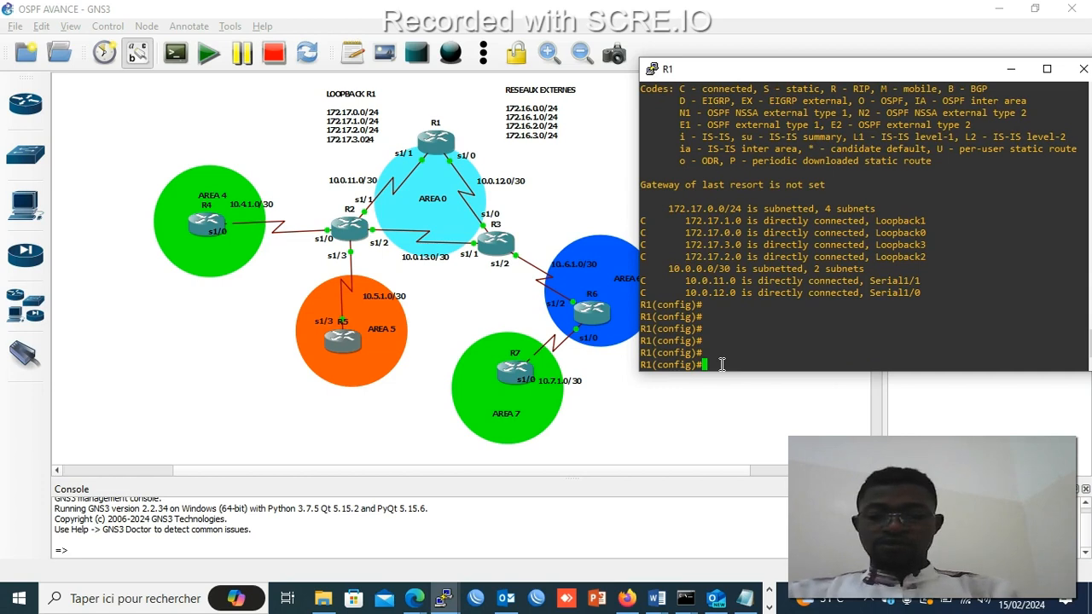
pyautogui.write('router')
pyautogui.press('Tab')
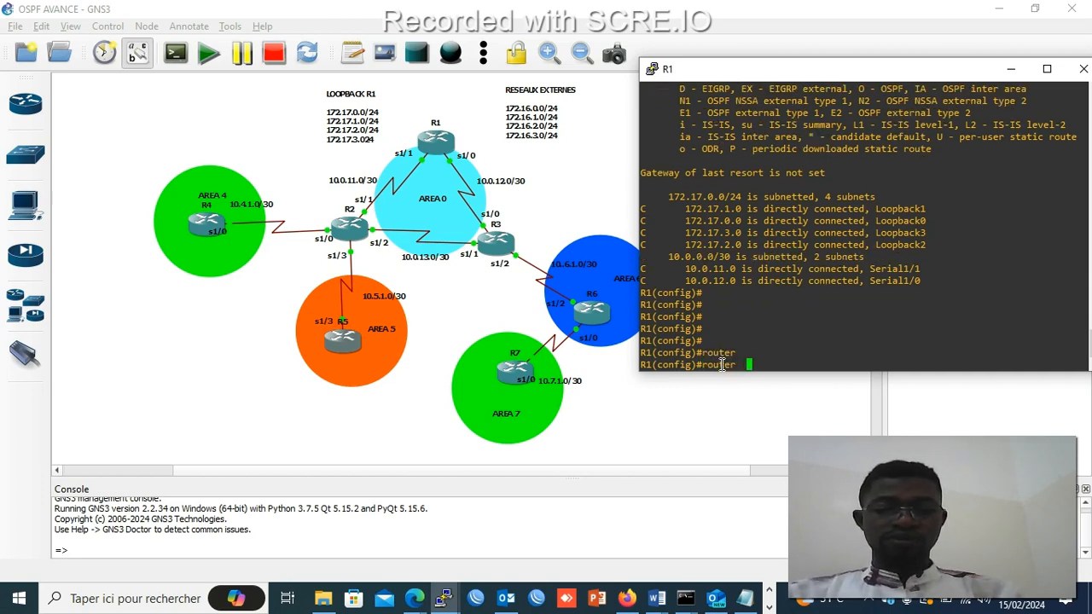
pyautogui.write('os')
pyautogui.press('Tab')
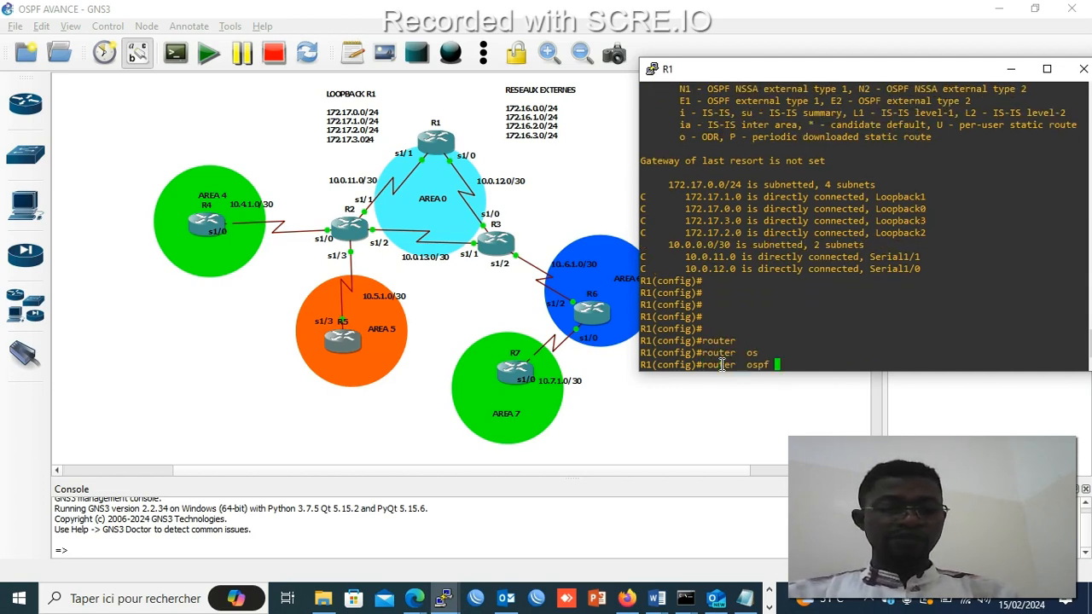
pyautogui.write('1')
pyautogui.press('Return')
# - Set R1's OSPF router ID to 1.1.1.1 with the router-id command
pyautogui.write('router)#rou')
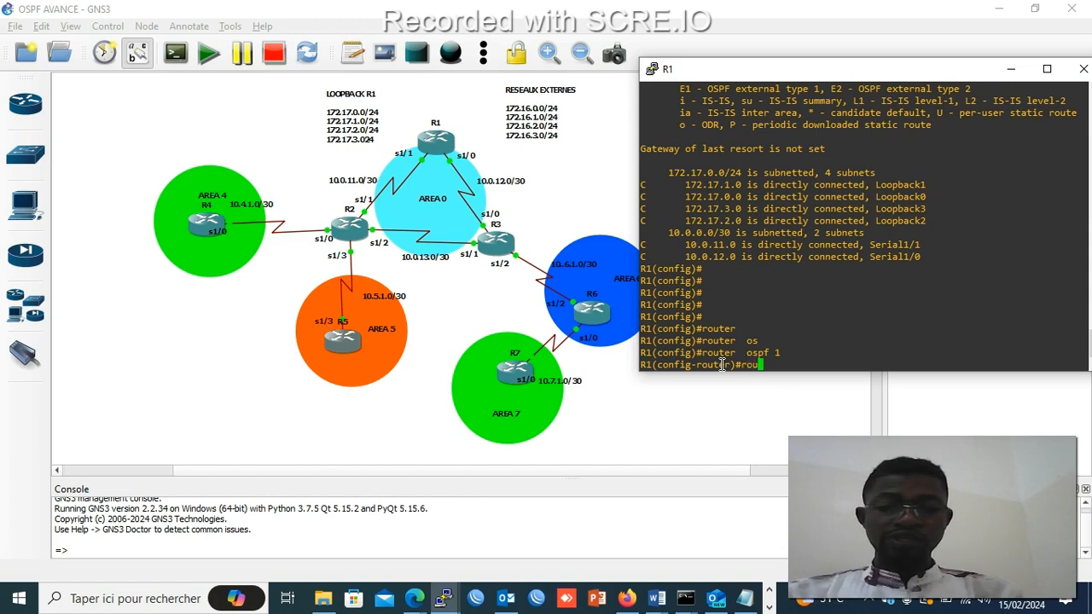
pyautogui.press('Tab')
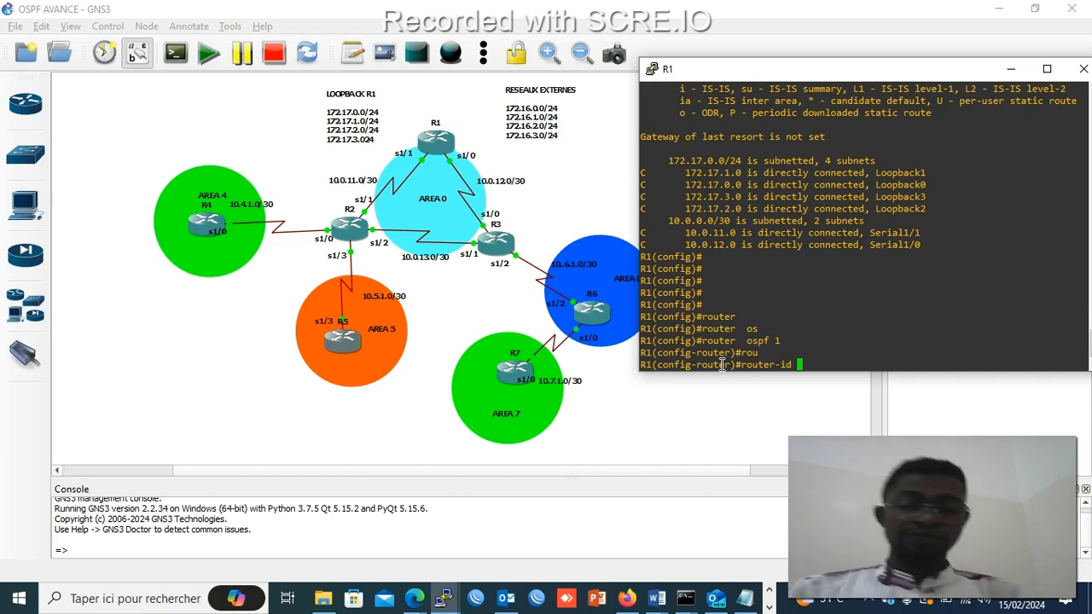
pyautogui.write('1.1.1')
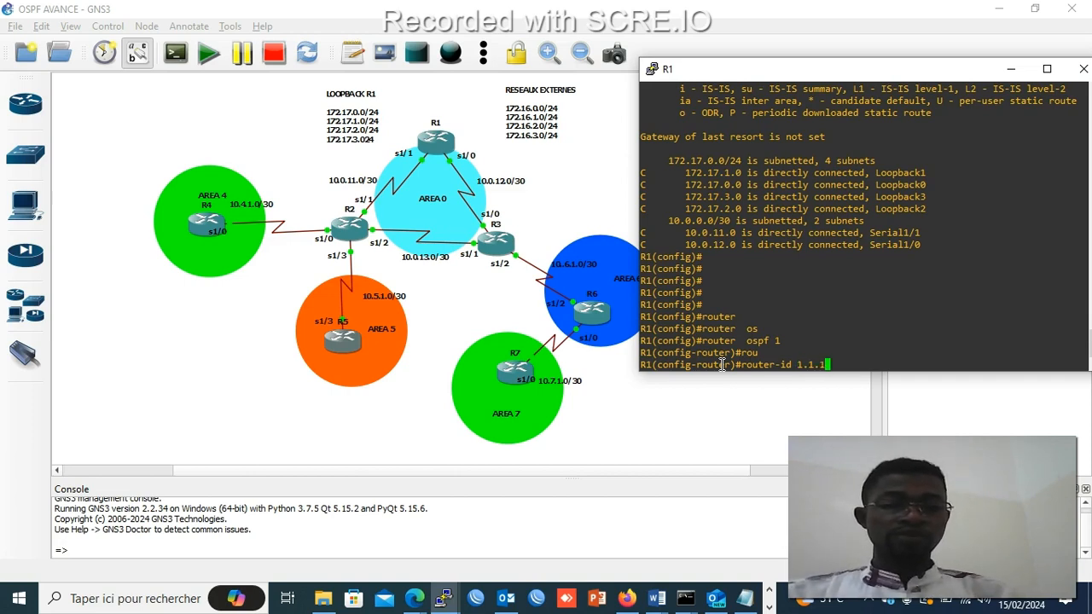
pyautogui.write('.1')
pyautogui.press('Return')
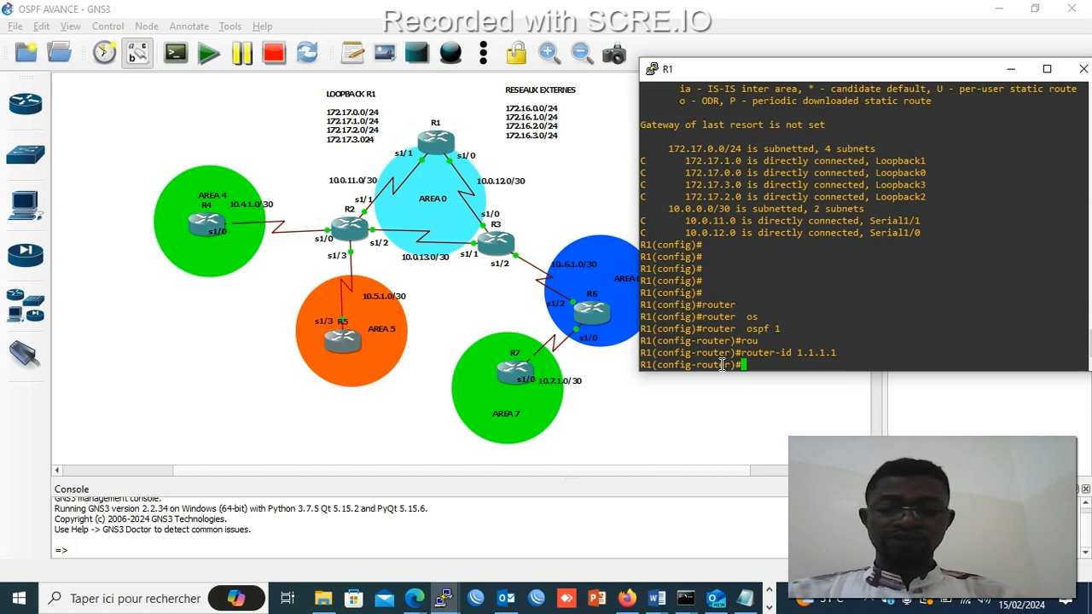
# - Advertise R1's loopback network 172.17.0.0 with wildcard mask 0.0.0.255 in OSPF area 0
pyautogui.write('net')
pyautogui.press('Tab')
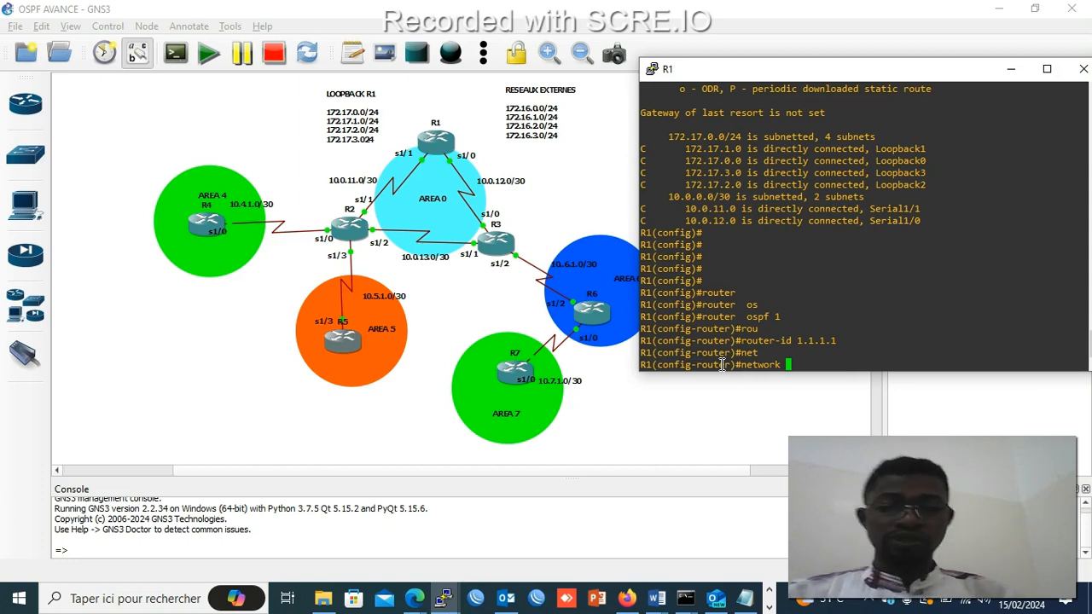
pyautogui.write('172.')
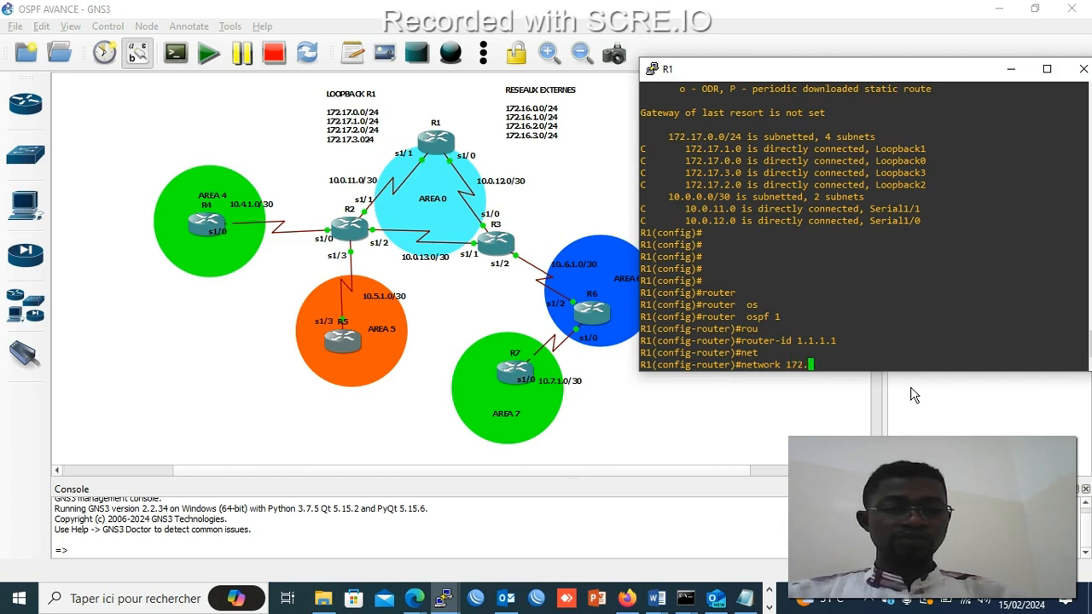
pyautogui.write('17.0.')
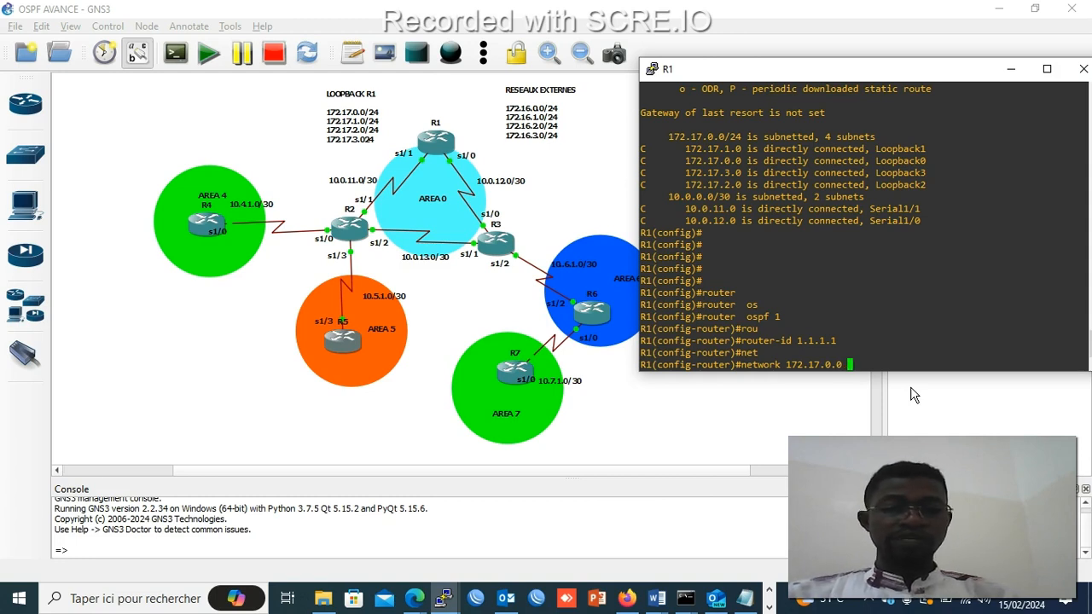
pyautogui.write('0 0.0.0')
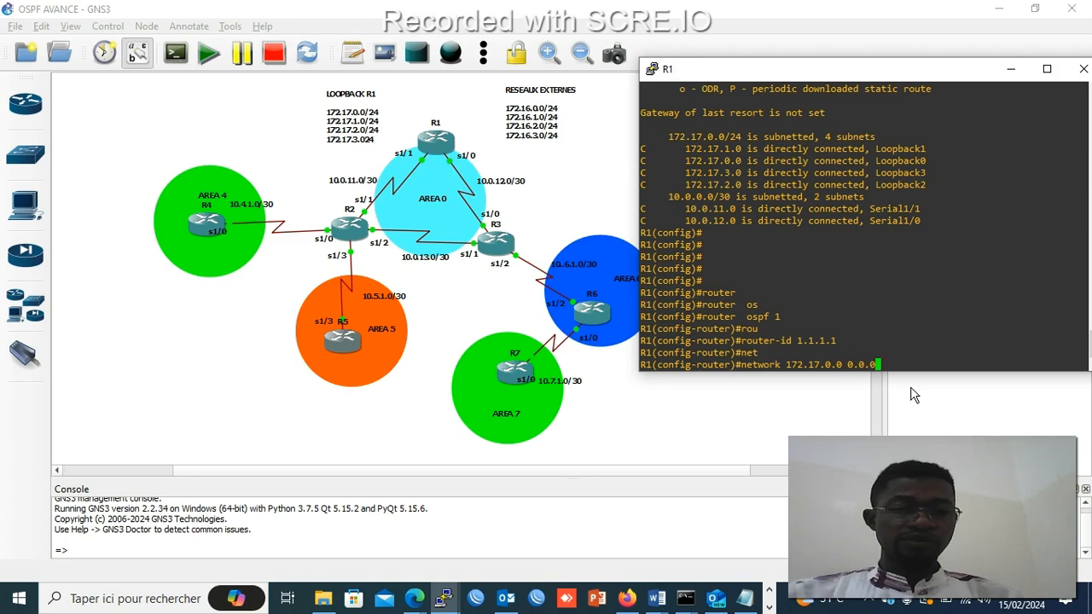
pyautogui.write('.255')
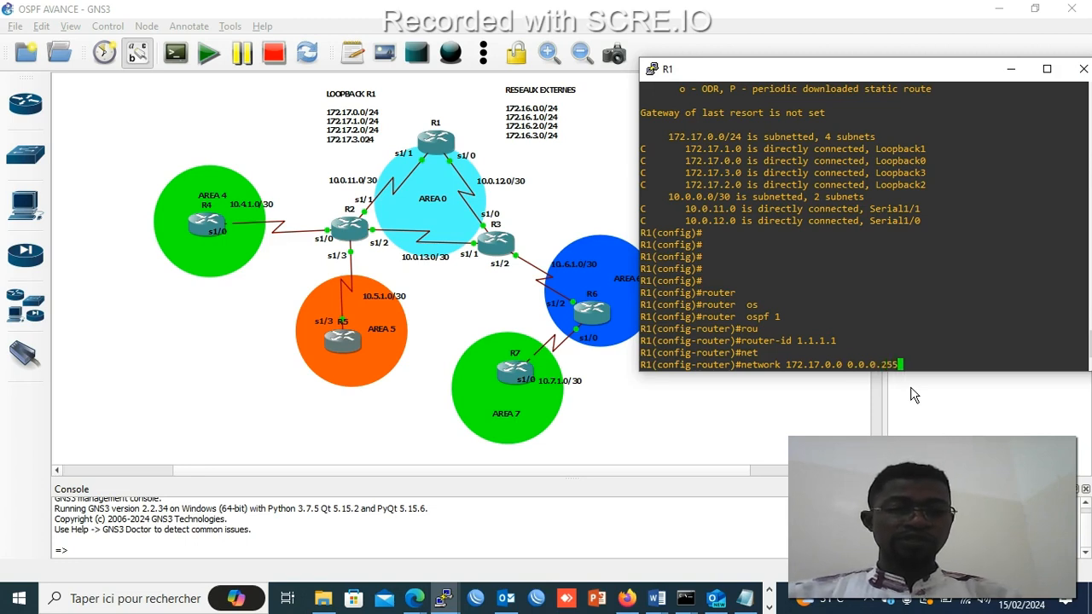
pyautogui.press('Return')
pyautogui.press('Up')
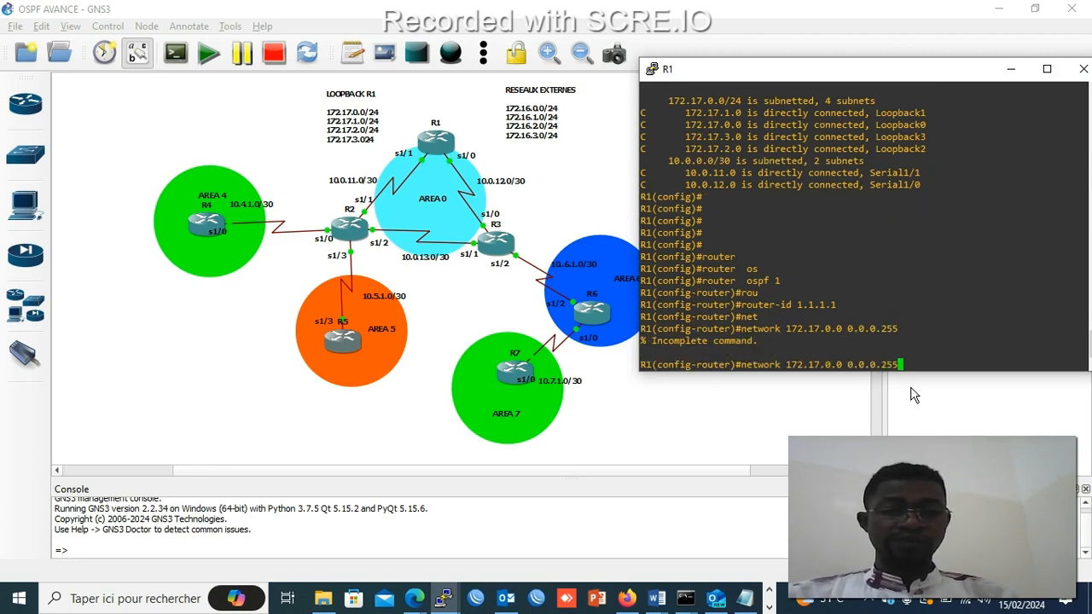
pyautogui.write('ar')
pyautogui.press('Tab')
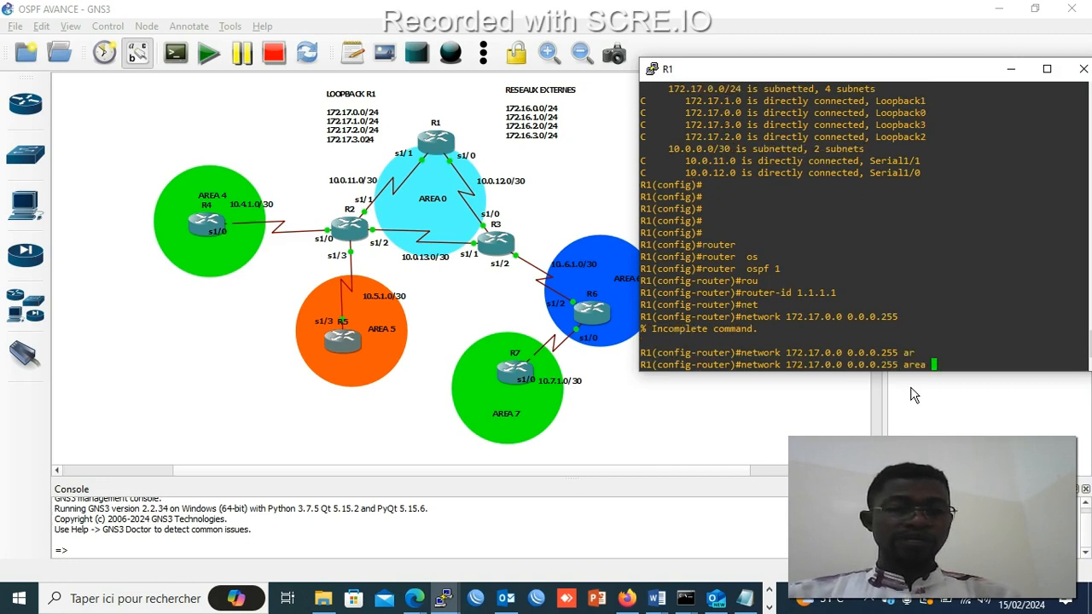
pyautogui.write('0')
pyautogui.press('Return')
# - Reuse the previous network command to advertise 172.17.1.0 0.0.0.255 in area 0 on R1
pyautogui.press('Up')
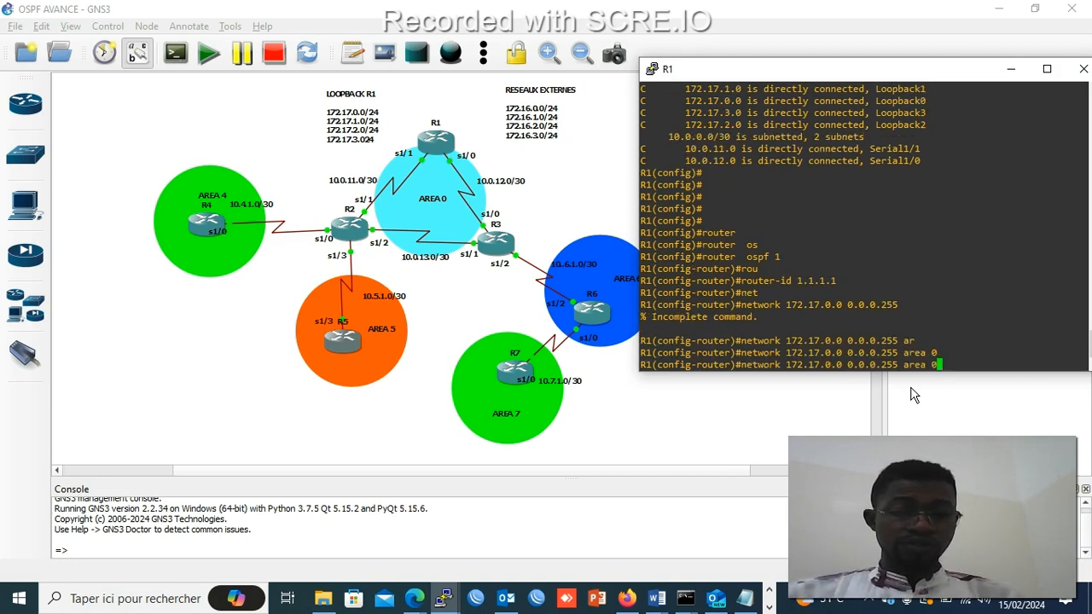
pyautogui.press('Left')
pyautogui.press('Left')
pyautogui.press('Left')
pyautogui.press('Left')
pyautogui.press('Left')
pyautogui.press('Left')
pyautogui.press('Left')
pyautogui.press('Left')
pyautogui.press('Left')
pyautogui.press('Left')
pyautogui.press('Left')
pyautogui.press('Left')
pyautogui.press('Left')
pyautogui.press('Left')
pyautogui.press('Left')
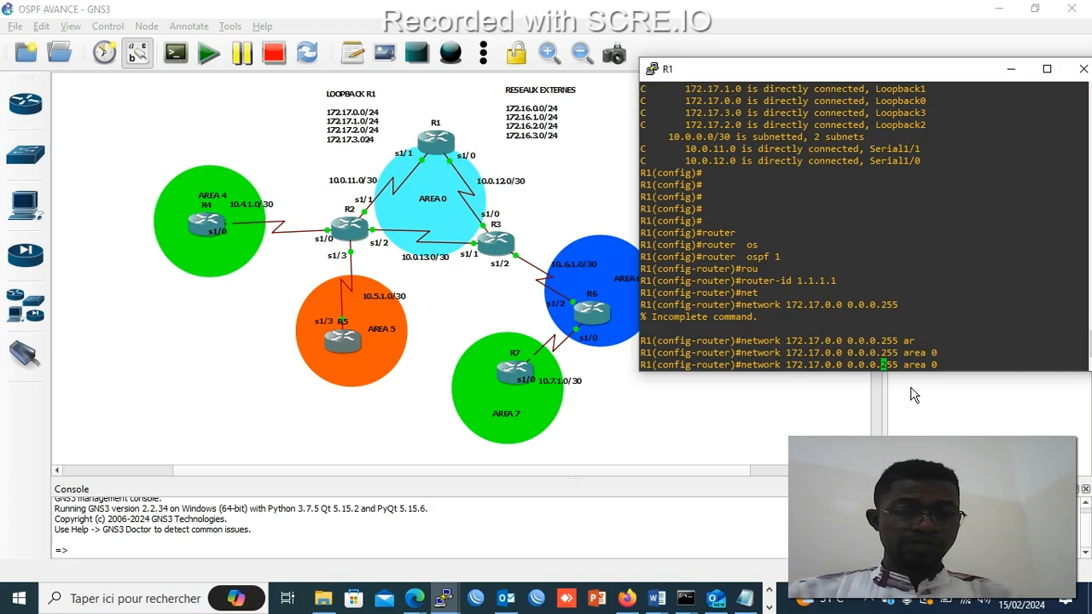
pyautogui.press('Left')
pyautogui.press('Left')
pyautogui.press('Left')
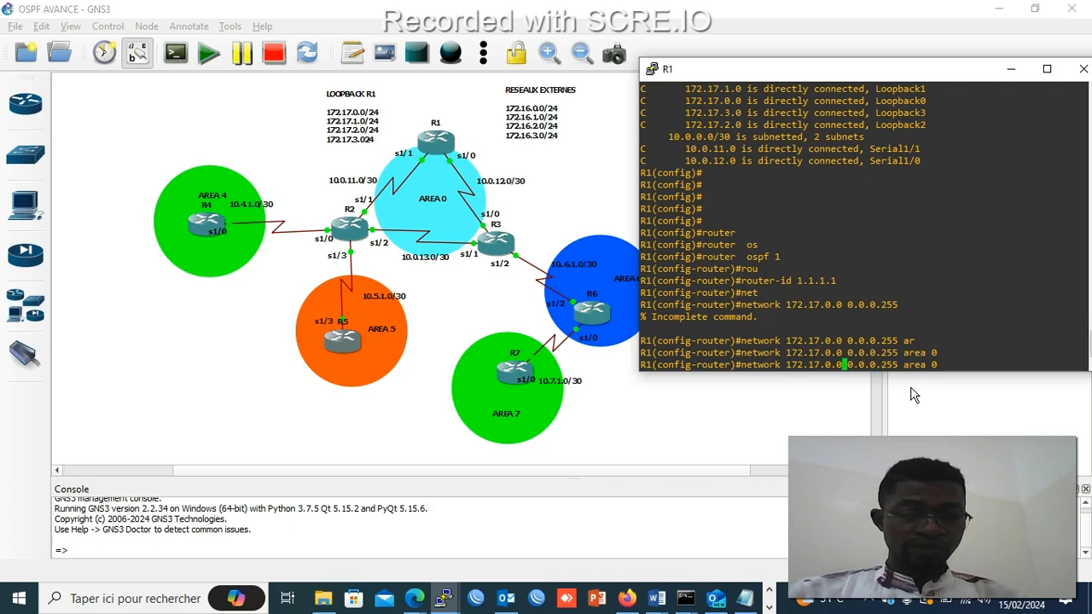
pyautogui.press('BackSpace')
pyautogui.write('1')
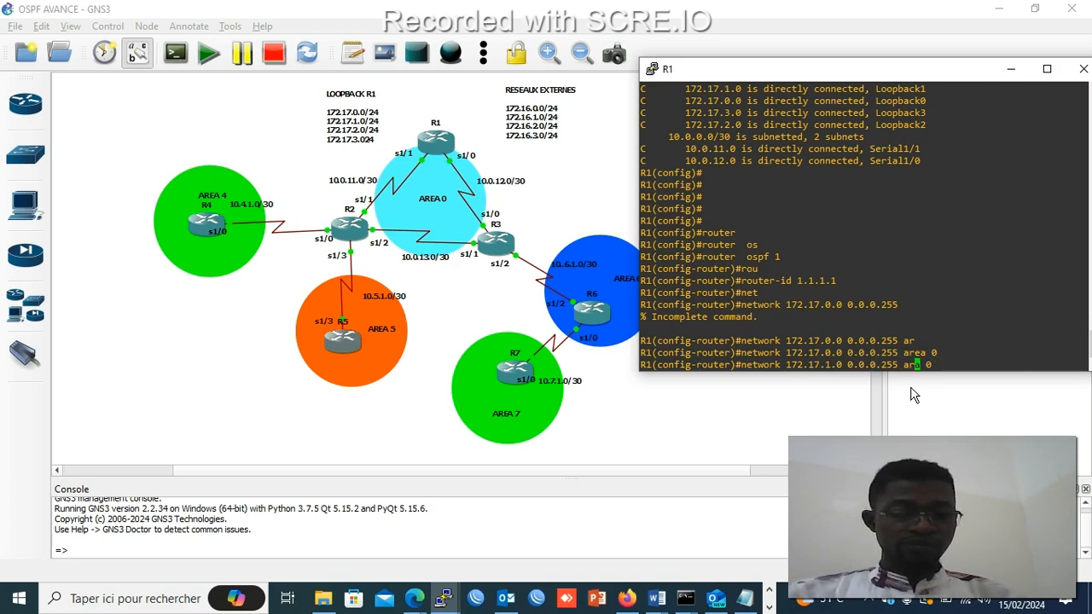
pyautogui.press('Return')
# - Advertise R1's loopback network 172.17.2.0 0.0.0.255 in area 0 by editing the recalled network command
pyautogui.press('Up')
pyautogui.press('Left')
pyautogui.press('Left')
pyautogui.press('Left')
pyautogui.press('Left')
pyautogui.press('Left')
pyautogui.press('Left')
pyautogui.press('Left')
pyautogui.press('Left')
pyautogui.press('Left')
pyautogui.press('Left')
pyautogui.press('Left')
pyautogui.press('Left')
pyautogui.press('Left')
pyautogui.press('Left')
pyautogui.press('Left')
pyautogui.press('Left')
pyautogui.press('Left')
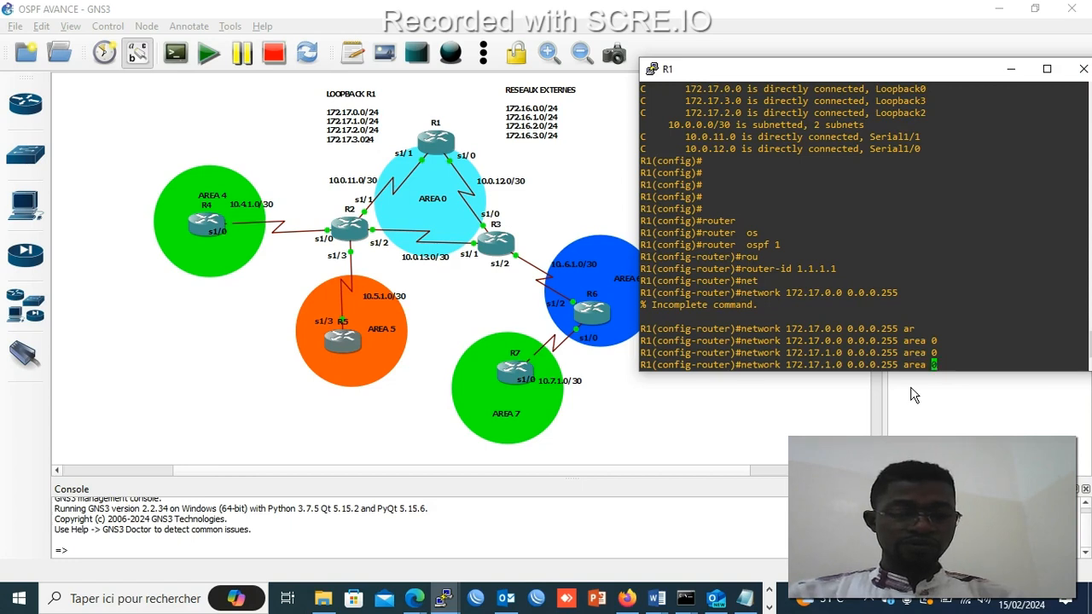
pyautogui.press('Left')
pyautogui.press('Left')
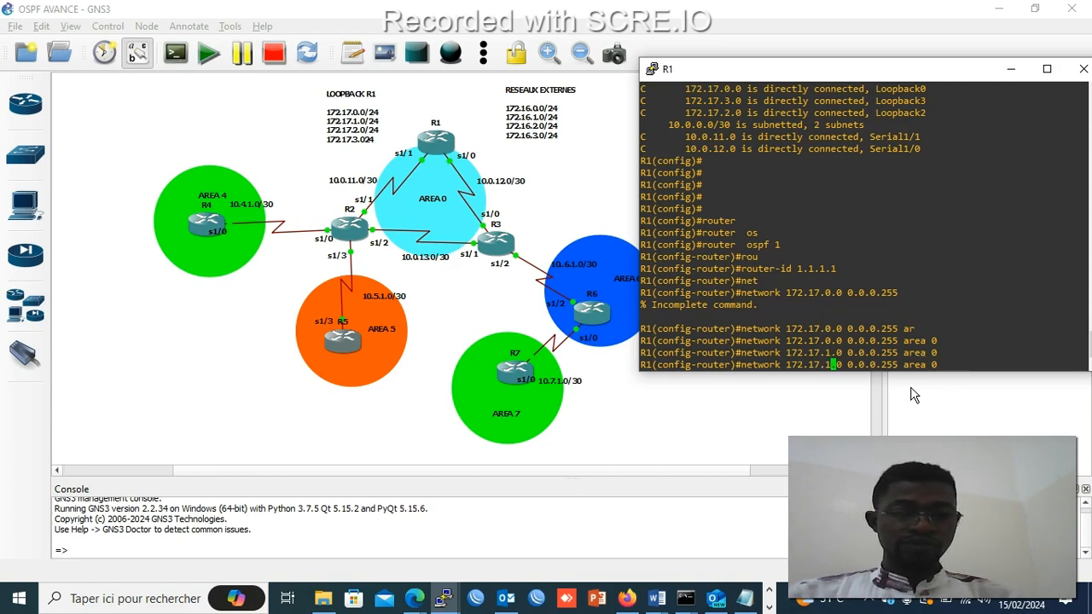
pyautogui.press('BackSpace')
pyautogui.write('2')
pyautogui.press('Return')
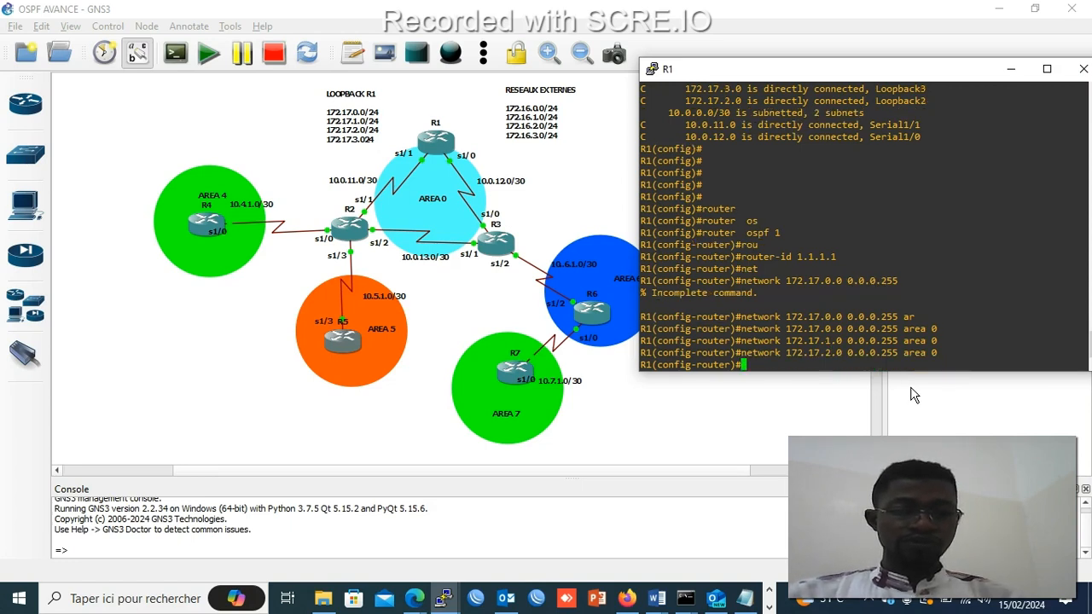
# - Advertise R1's loopback network 172.17.3.0 0.0.0.255 in OSPF area 0 by editing the recalled network command
pyautogui.press('Up')
pyautogui.press('Left')
pyautogui.press('Left')
pyautogui.press('Left')
pyautogui.press('Left')
pyautogui.press('Left')
pyautogui.press('Left')
pyautogui.press('Left')
pyautogui.press('Left')
pyautogui.press('Left')
pyautogui.press('Left')
pyautogui.press('Left')
pyautogui.press('Left')
pyautogui.press('Left')
pyautogui.press('Left')
pyautogui.press('Left')
pyautogui.press('Left')
pyautogui.press('Left')
pyautogui.press('Left')
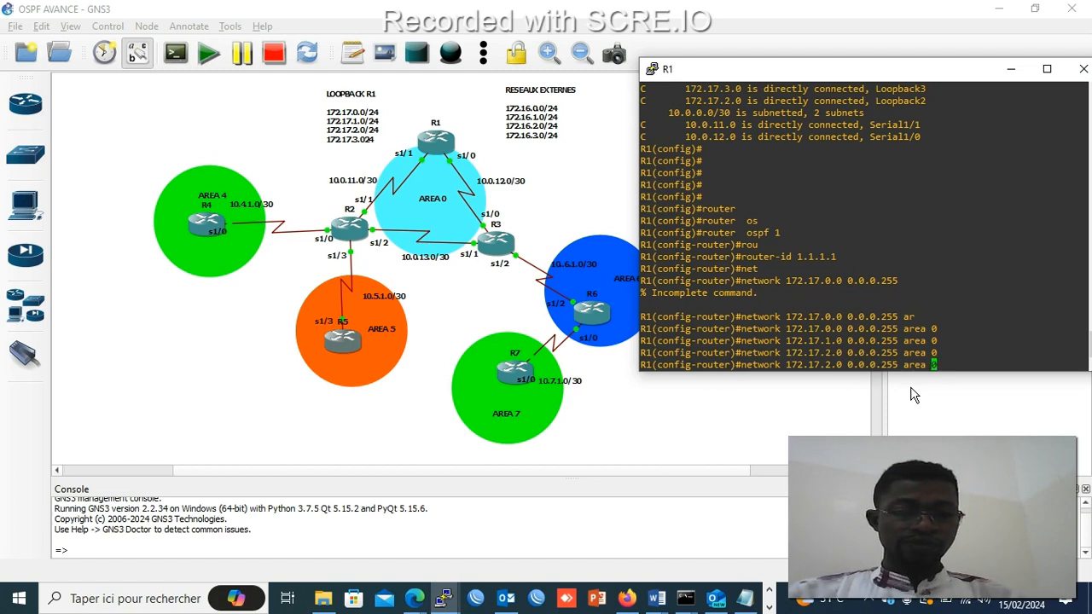
pyautogui.press('BackSpace')
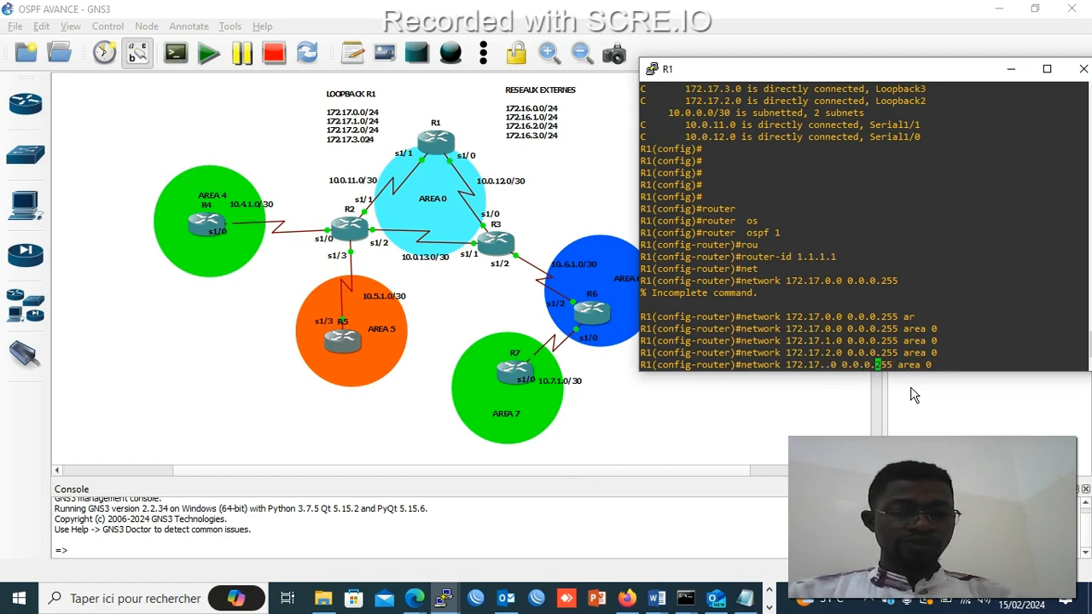
pyautogui.write('3')
pyautogui.press('Return')
pyautogui.press('Return')
pyautogui.press('Return')
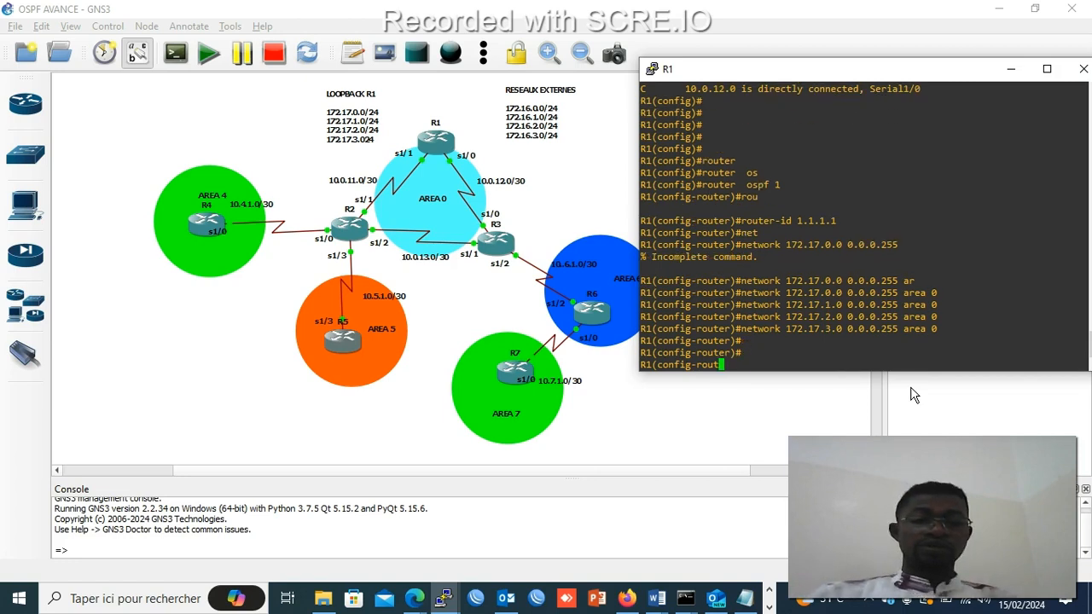
# - Recall the last network command on R1 and replace its network address with 10.0.11.0
pyautogui.press('Up')
pyautogui.press('Left')
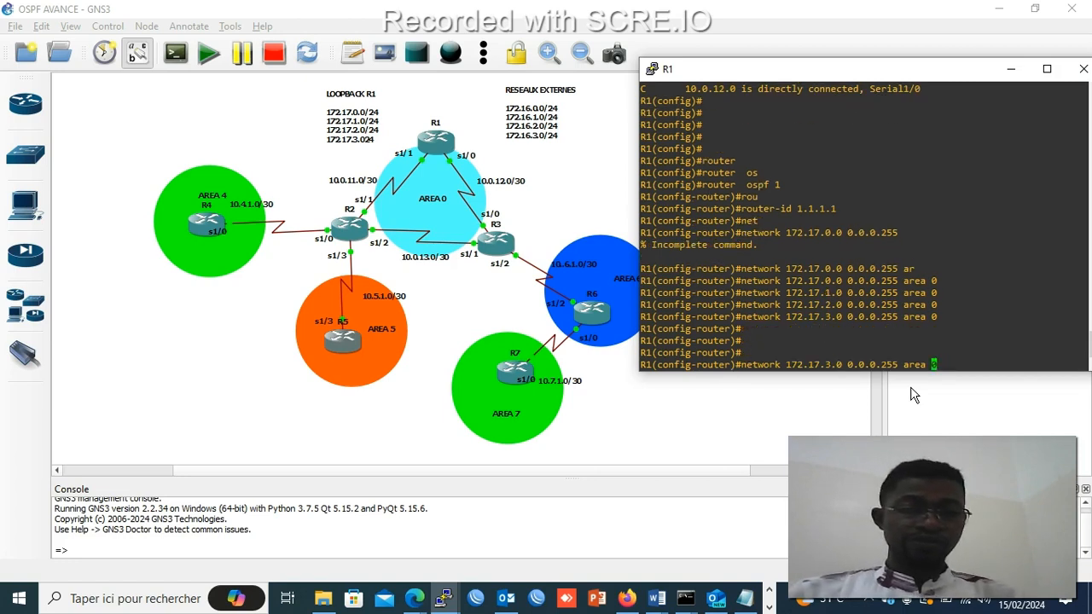
pyautogui.press('Left')
pyautogui.press('Left')
pyautogui.press('Left')
pyautogui.press('Left')
pyautogui.press('Left')
pyautogui.press('Left')
pyautogui.press('Left')
pyautogui.press('Left')
pyautogui.press('Left')
pyautogui.press('Left')
pyautogui.press('Left')
pyautogui.press('Left')
pyautogui.press('Left')
pyautogui.press('Left')
pyautogui.press('Left')
pyautogui.press('Left')
pyautogui.press('Left')
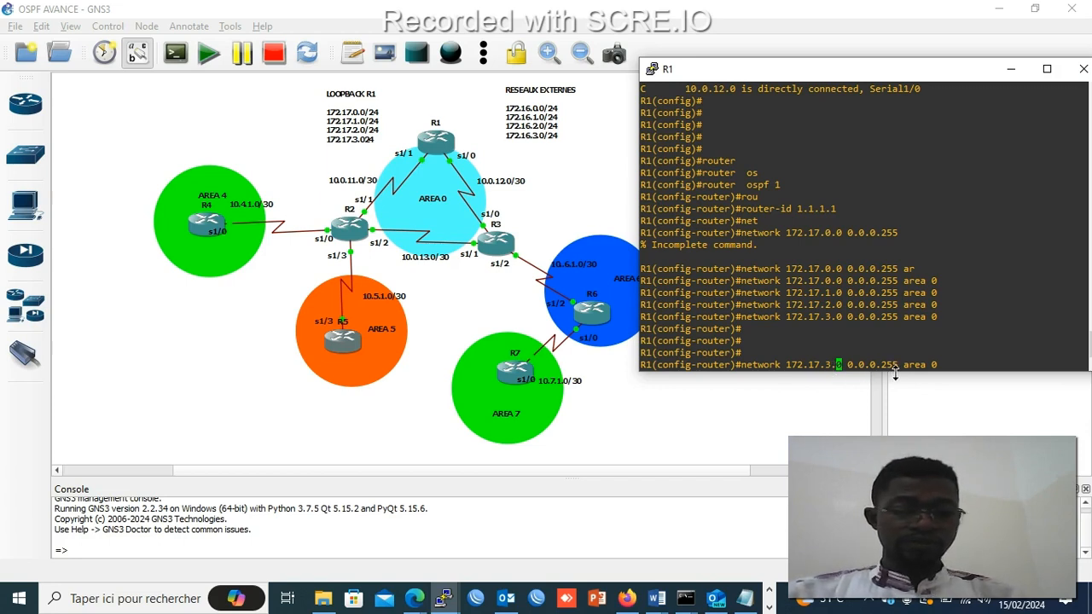
pyautogui.press('Right')
pyautogui.press('BackSpace')
pyautogui.press('BackSpace')
pyautogui.press('BackSpace')
pyautogui.press('BackSpace')
pyautogui.press('BackSpace')
pyautogui.press('BackSpace')
pyautogui.press('BackSpace')
pyautogui.press('BackSpace')
pyautogui.press('BackSpace')
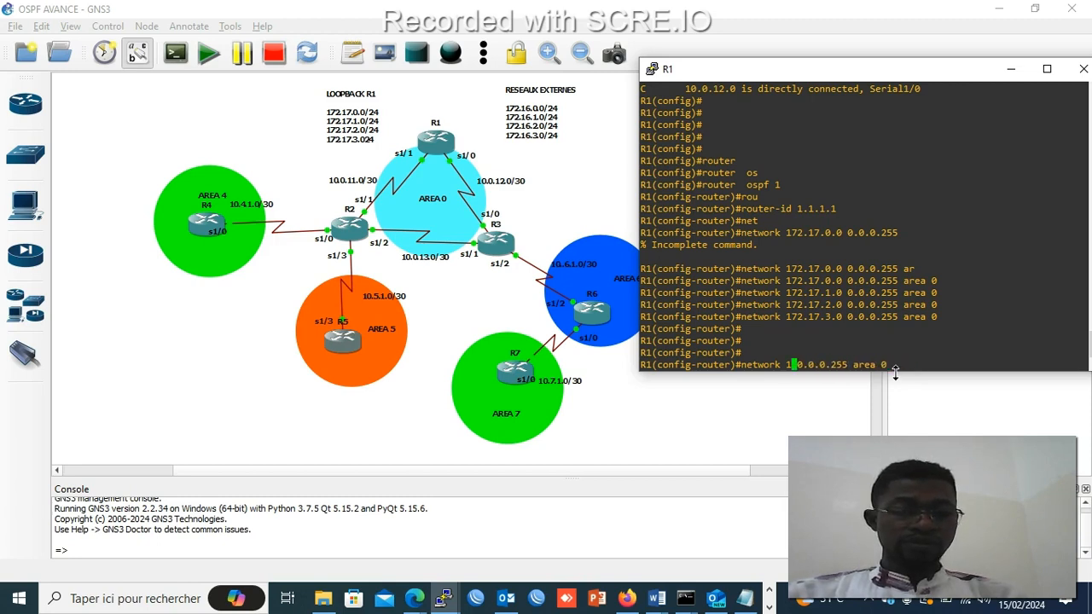
pyautogui.write('0.')
pyautogui.write('0.11.0')
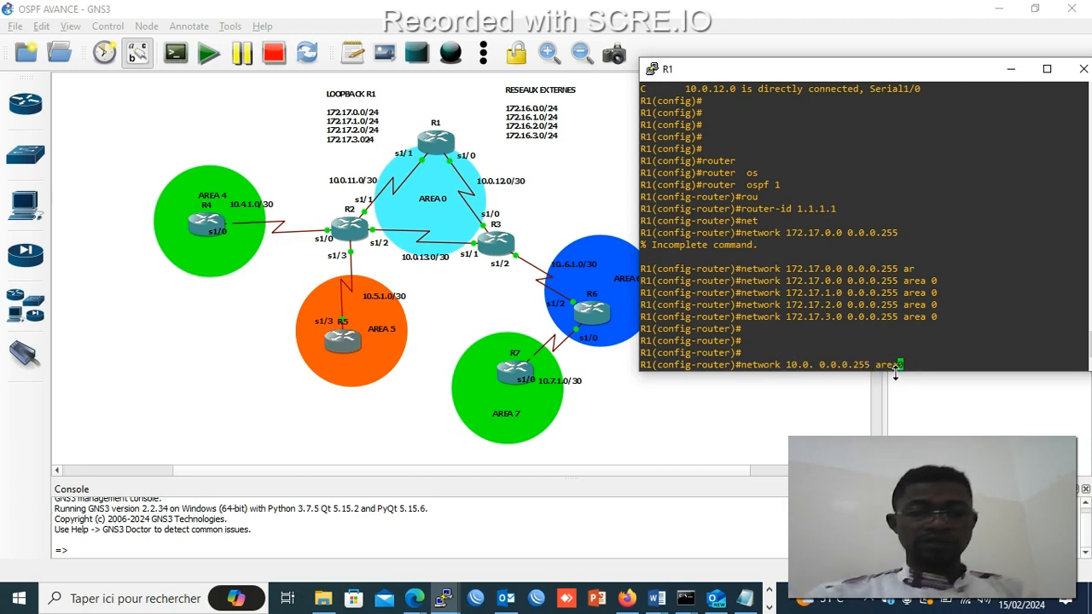
# - Set the wildcard mask of the 10.0.11.0 network command to 0.0.0.3 and run it for area 0 on R1
pyautogui.press('End')
pyautogui.press('Left')
pyautogui.press('Left')
pyautogui.press('Left')
pyautogui.press('Left')
pyautogui.press('Left')
pyautogui.press('Left')
pyautogui.press('Left')
pyautogui.press('Left')
pyautogui.press('Left')
pyautogui.press('Left')
pyautogui.press('Left')
pyautogui.press('Left')
pyautogui.press('Left')
pyautogui.press('Left')
pyautogui.press('Left')
pyautogui.press('Left')
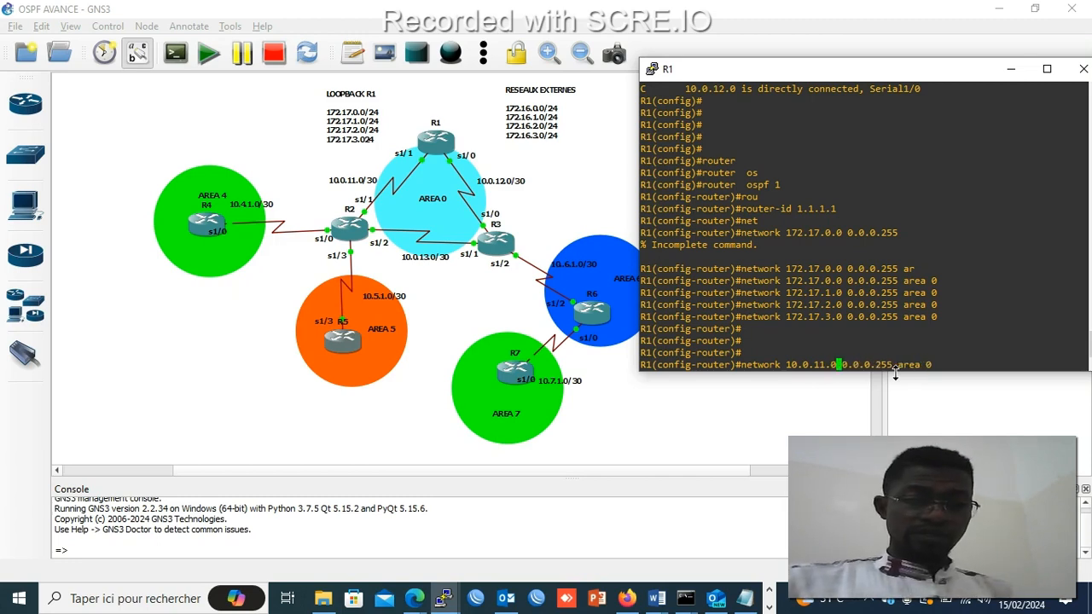
pyautogui.press('Right')
pyautogui.press('Right')
pyautogui.press('Right')
pyautogui.press('Right')
pyautogui.press('Right')
pyautogui.press('Right')
pyautogui.press('Right')
pyautogui.press('Right')
pyautogui.press('Right')
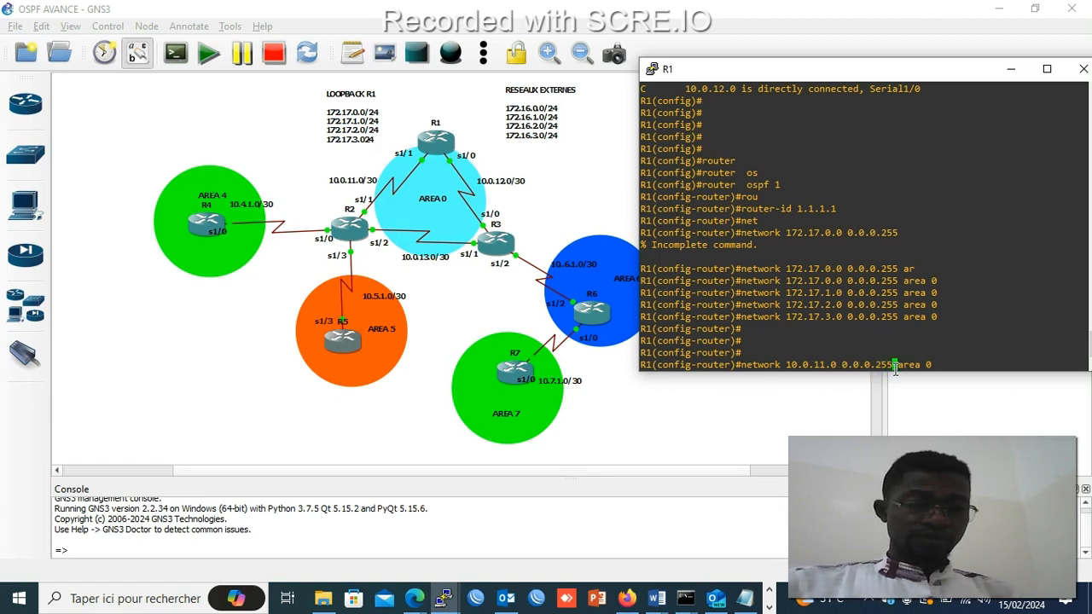
pyautogui.press('BackSpace')
pyautogui.press('BackSpace')
pyautogui.press('BackSpace')
pyautogui.press('BackSpace')
pyautogui.press('BackSpace')
pyautogui.press('BackSpace')
pyautogui.press('BackSpace')
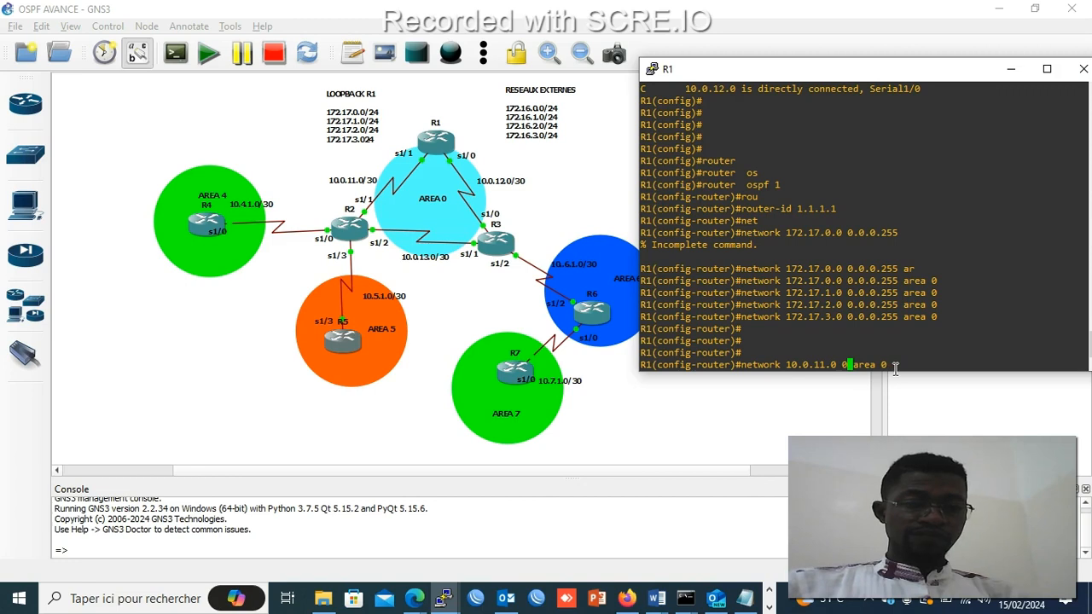
pyautogui.press('BackSpace')
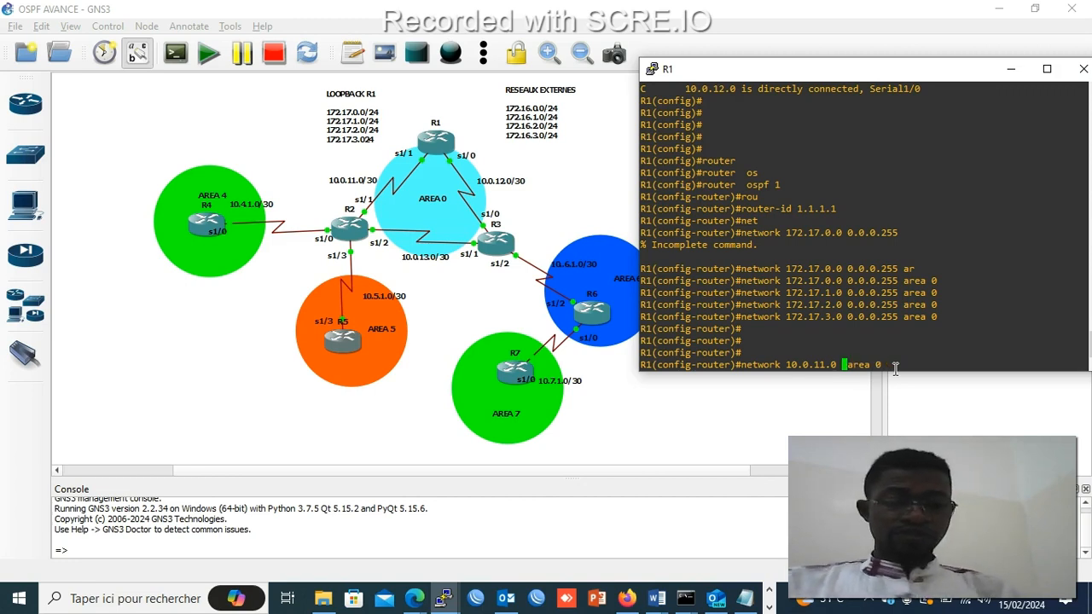
pyautogui.write('0.0.')
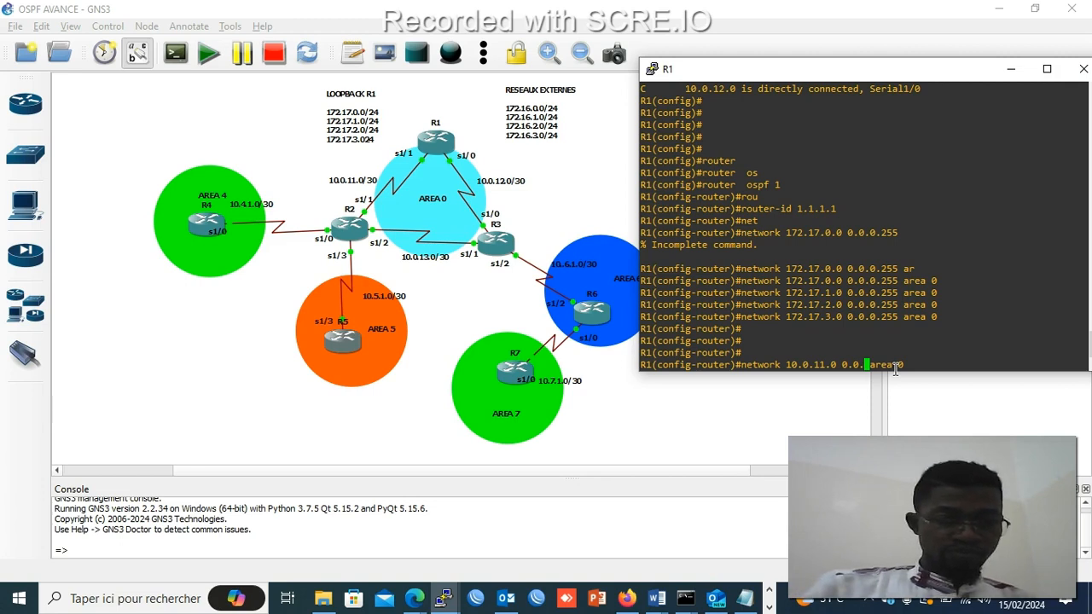
pyautogui.write('0.')
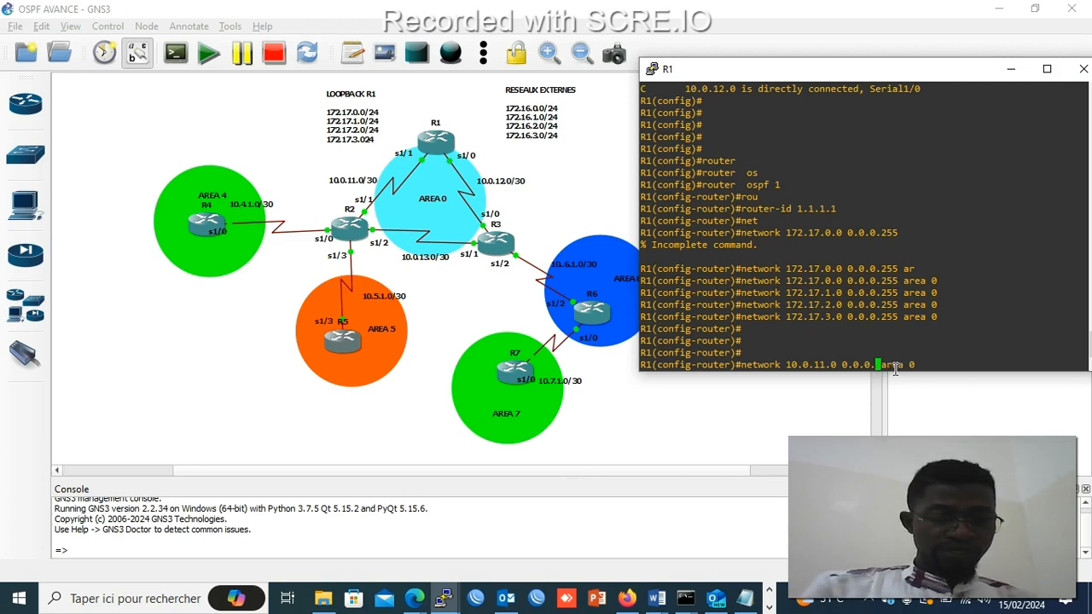
pyautogui.write('3')
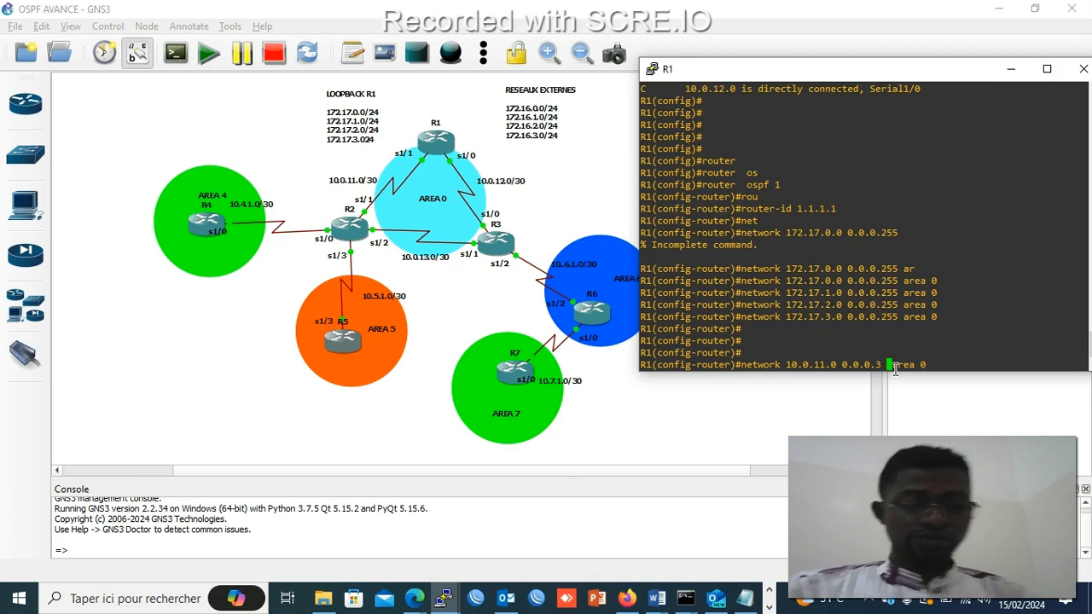
pyautogui.press('Return')
# - Advertise R1's serial link network 10.0.12.0 0.0.0.3 in area 0 by editing the recalled command
pyautogui.press('Up')
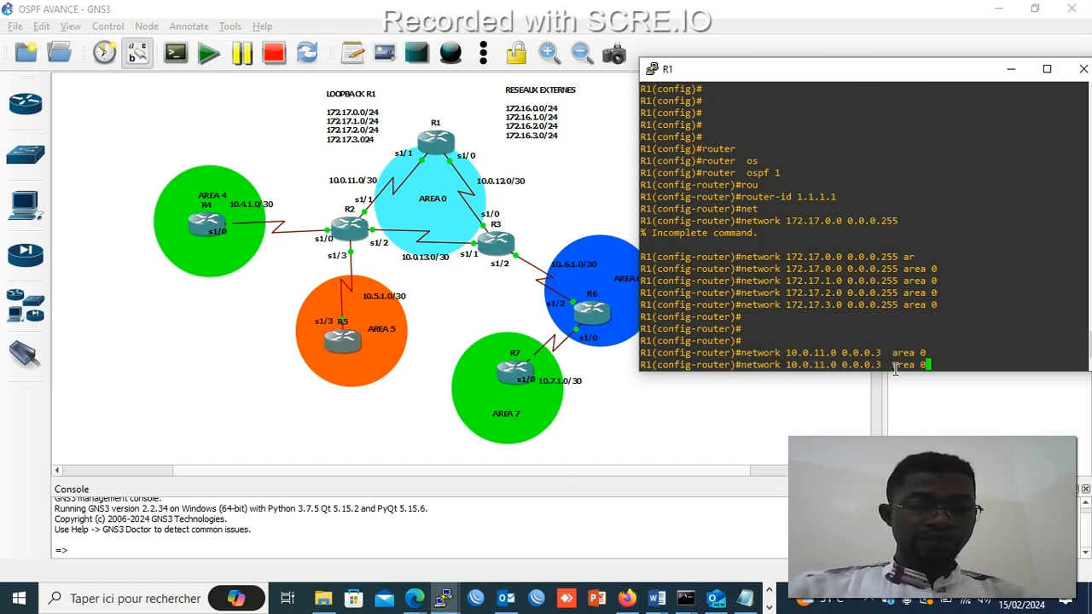
pyautogui.press('Left')
pyautogui.press('Left')
pyautogui.press('Left')
pyautogui.press('Left')
pyautogui.press('Left')
pyautogui.press('Left')
pyautogui.press('Left')
pyautogui.press('Left')
pyautogui.press('Left')
pyautogui.press('Left')
pyautogui.press('Left')
pyautogui.press('Left')
pyautogui.press('Left')
pyautogui.press('Left')
pyautogui.press('Left')
pyautogui.press('Left')
pyautogui.press('Left')
pyautogui.press('Left')
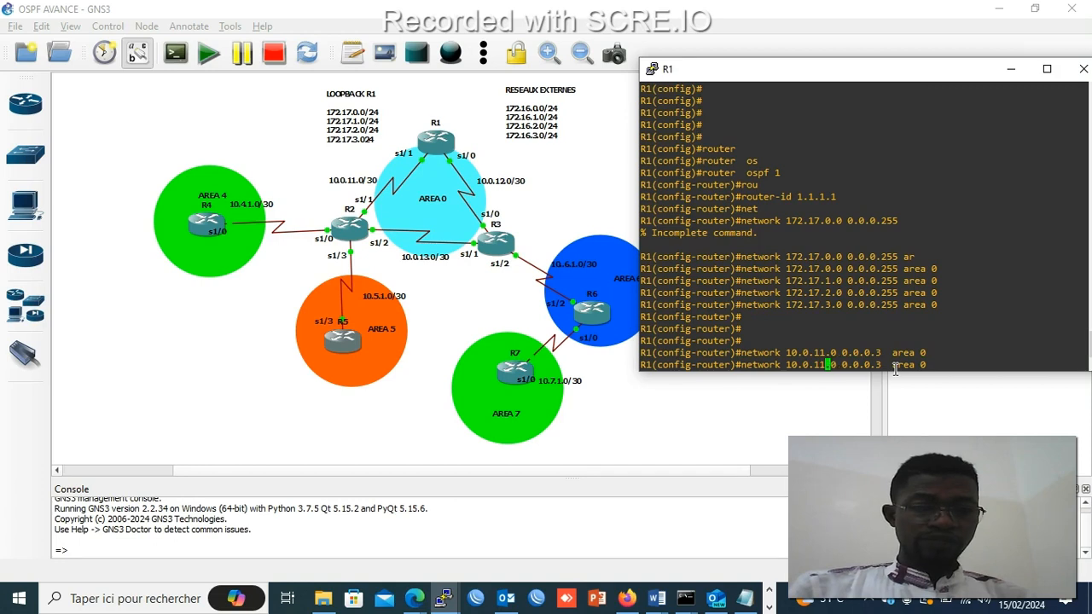
pyautogui.press('BackSpace')
pyautogui.write('2')
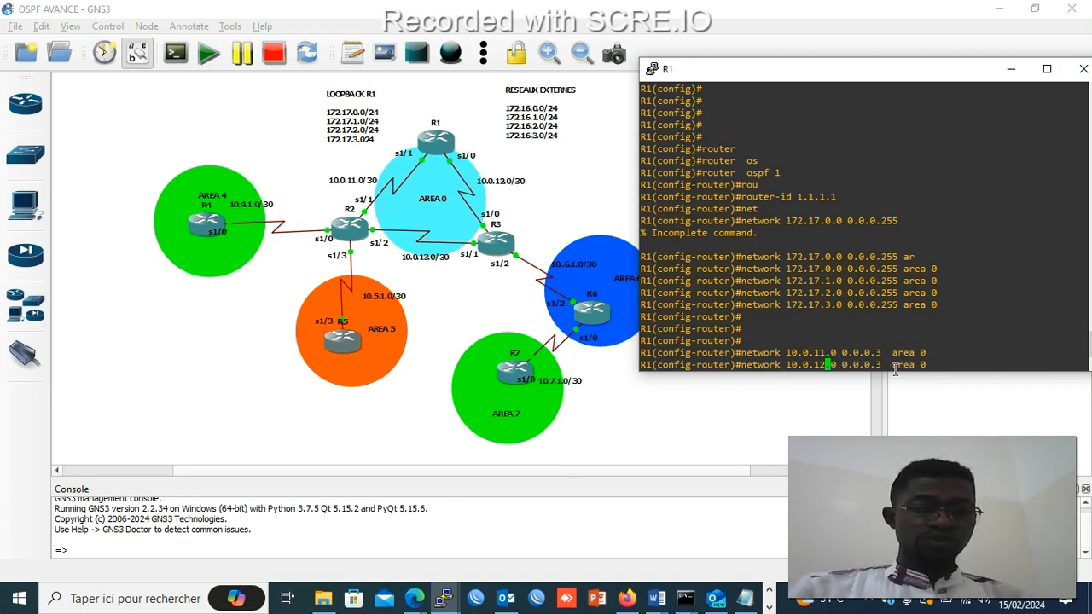
pyautogui.press('Return')
pyautogui.press('Return')
pyautogui.press('Return')
pyautogui.press('Return')
pyautogui.press('Return')
pyautogui.press('Return')
pyautogui.press('Return')
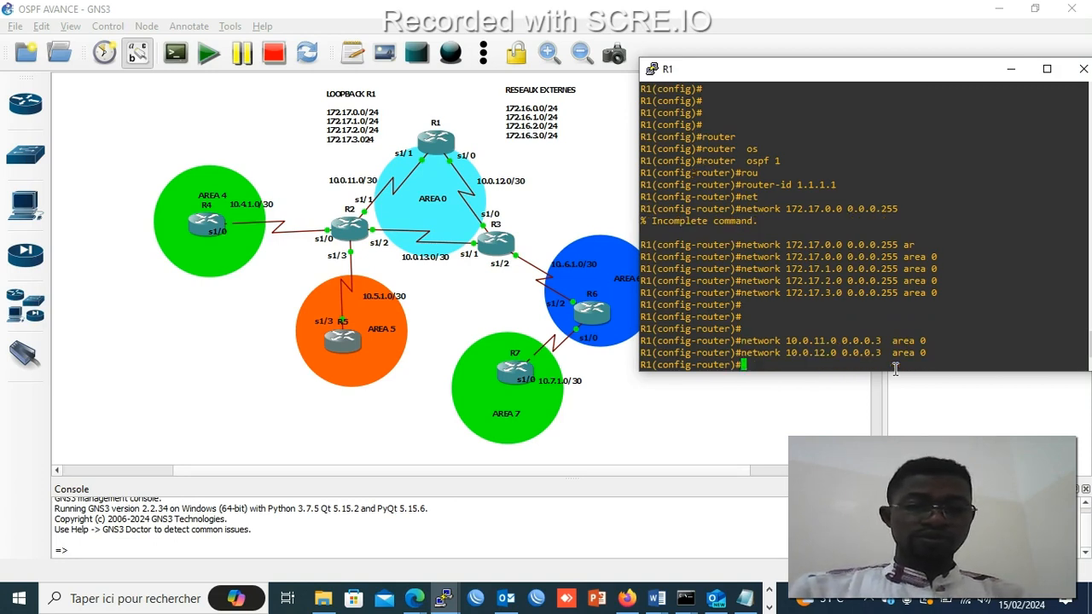
pyautogui.press('Return')
pyautogui.press('Return')
pyautogui.press('Return')
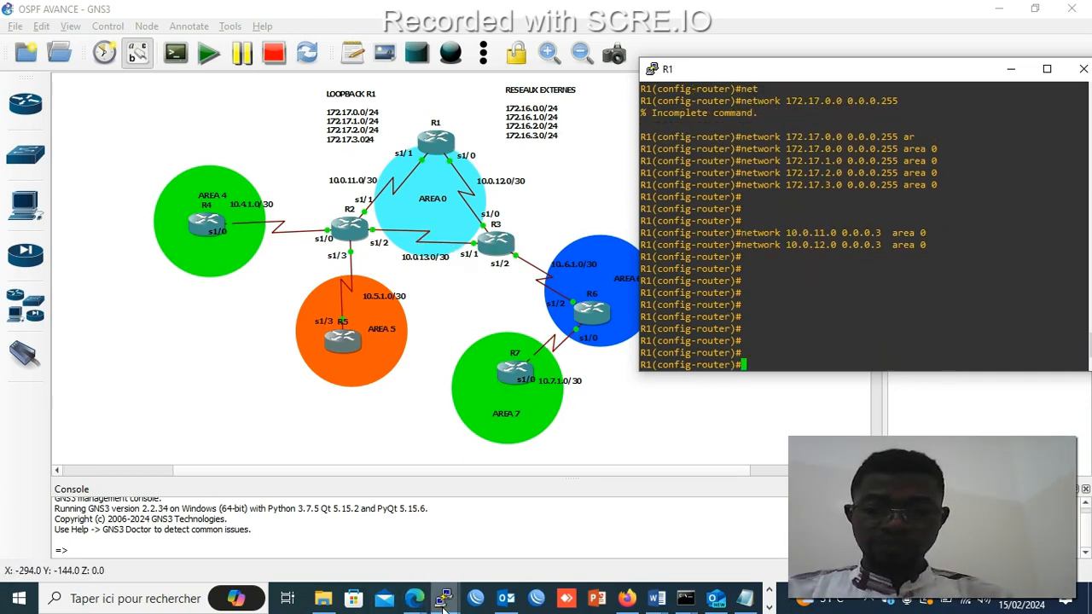
# - Switch to R2's console and enter the configuration of OSPF process 1
pyautogui.moveTo(443, 598)
pyautogui.moveTo(388, 559)
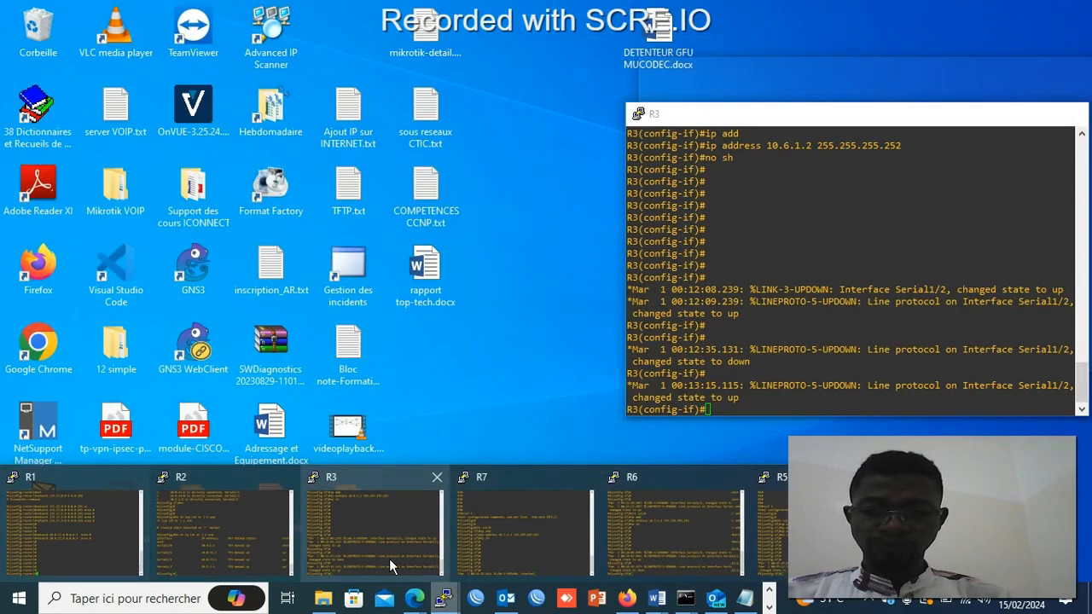
pyautogui.click(263, 529)
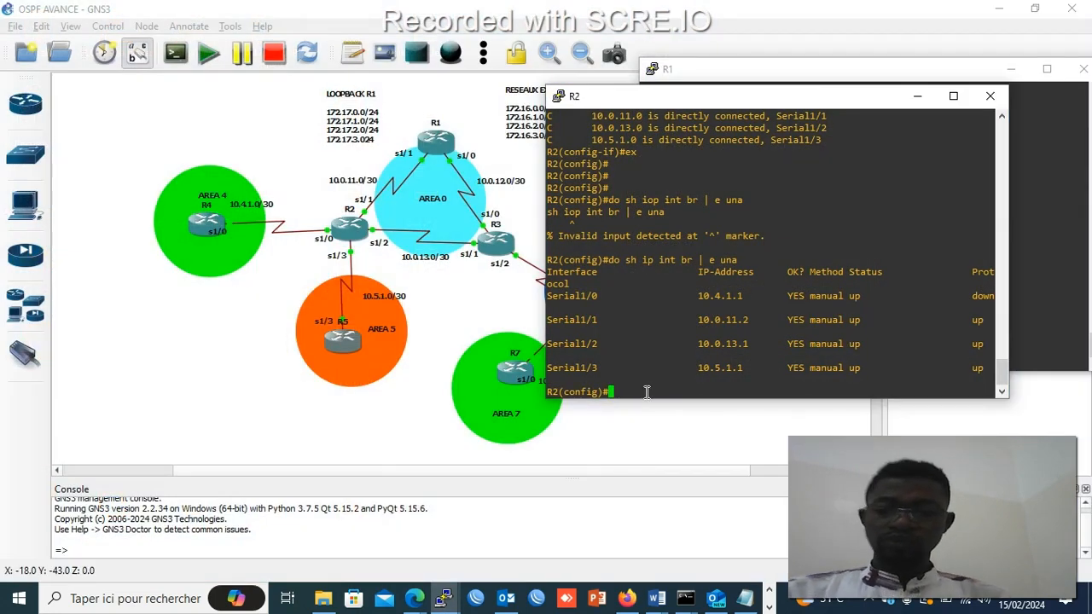
pyautogui.write('router')
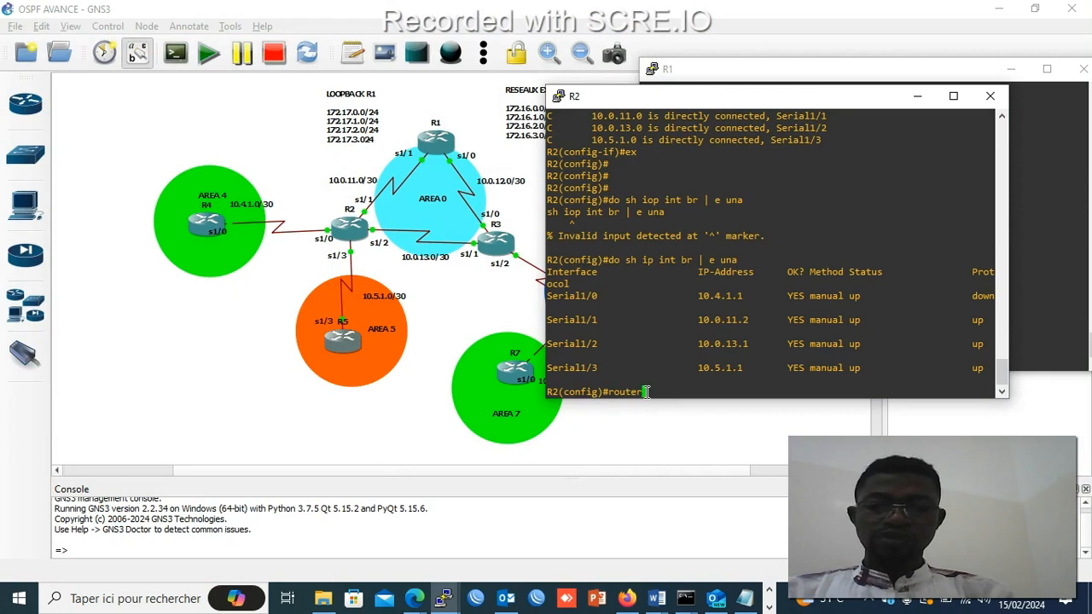
pyautogui.press('Tab')
pyautogui.write('os')
pyautogui.press('Tab')
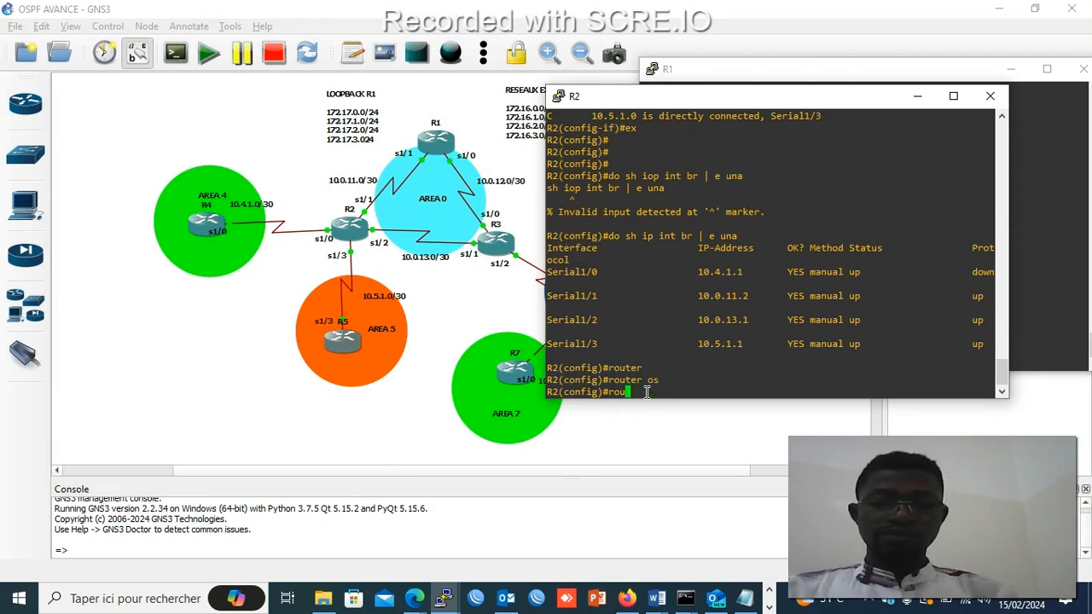
pyautogui.write('1')
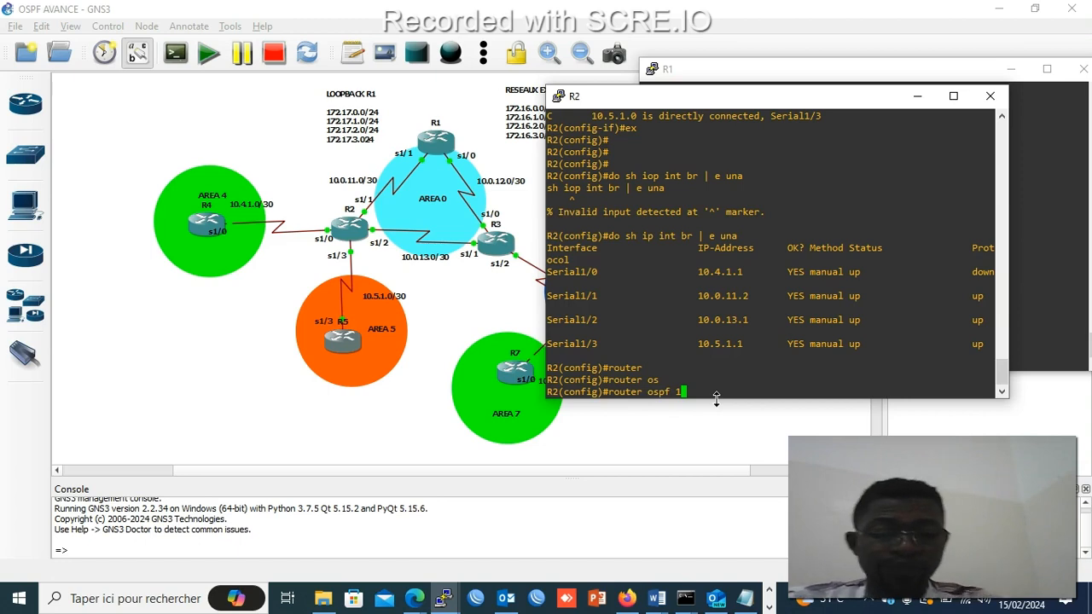
pyautogui.press('Return')
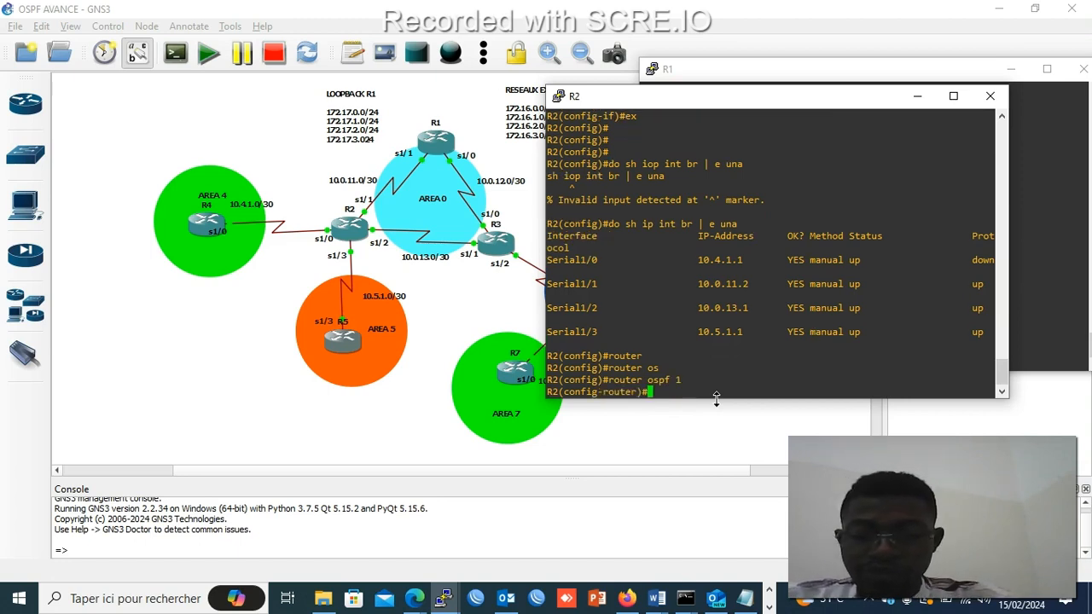
# - Advertise network 10.0.11.0 0.0.0.3 in area 0 on R2 and highlight the neighbor ID in the adjacency message
pyautogui.write('net')
pyautogui.press('Tab')
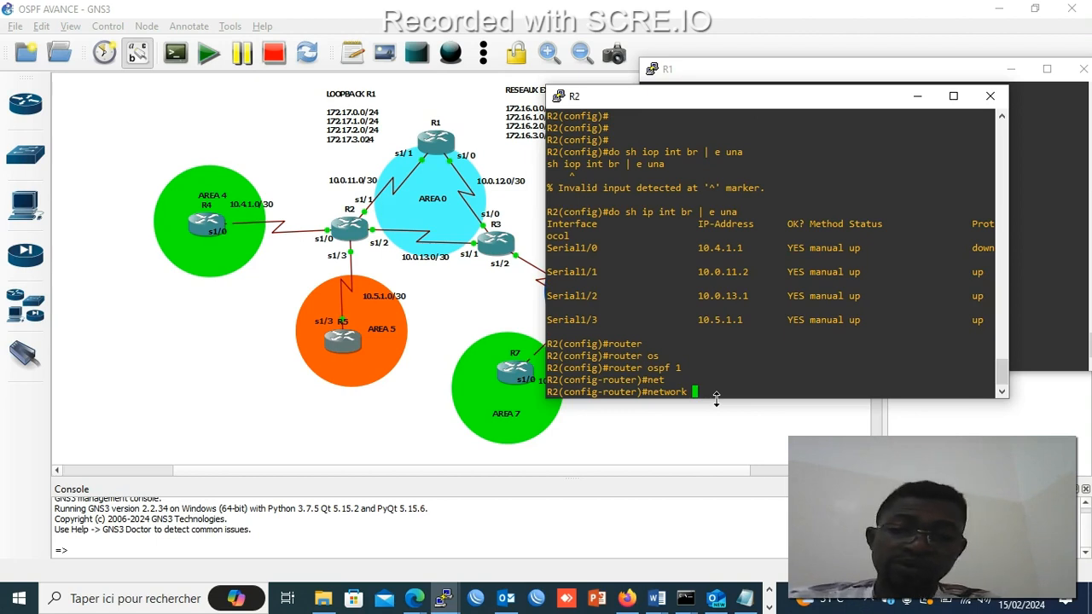
pyautogui.write('1')
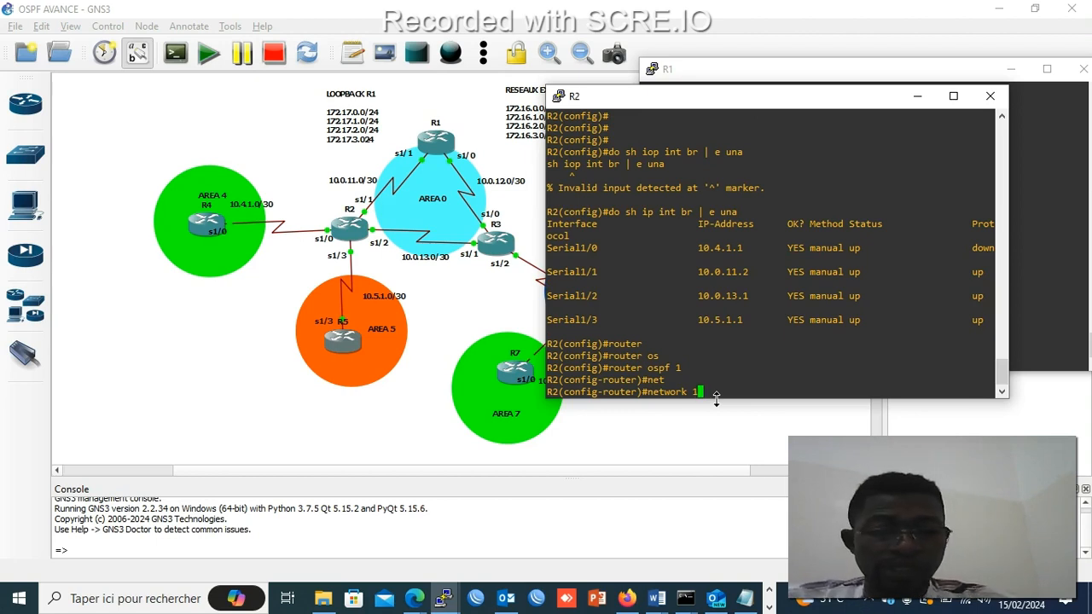
pyautogui.write('0.0.11')
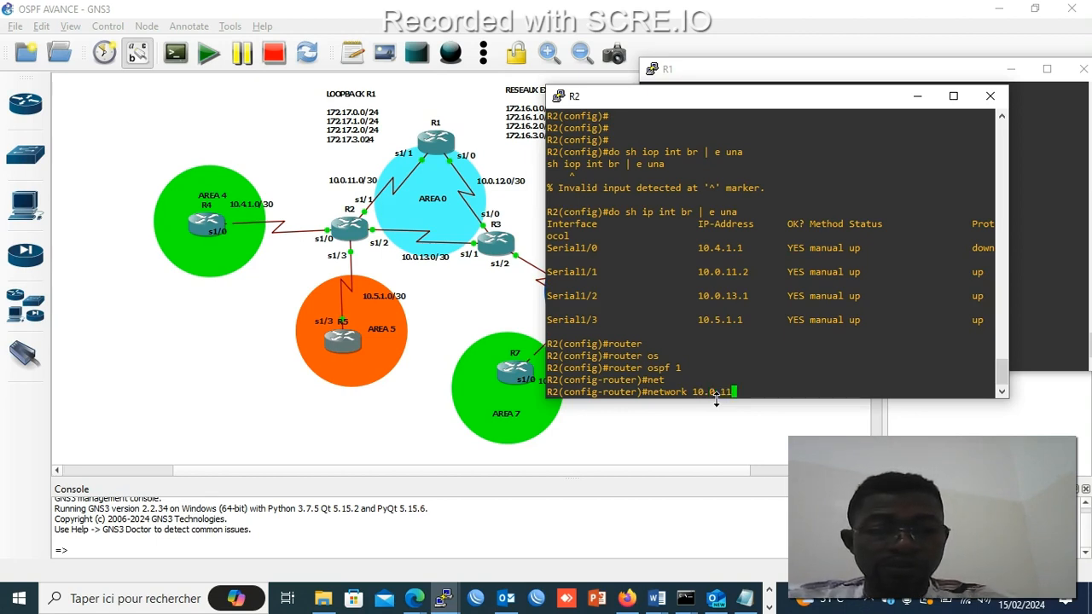
pyautogui.write('.0 0.0.0.')
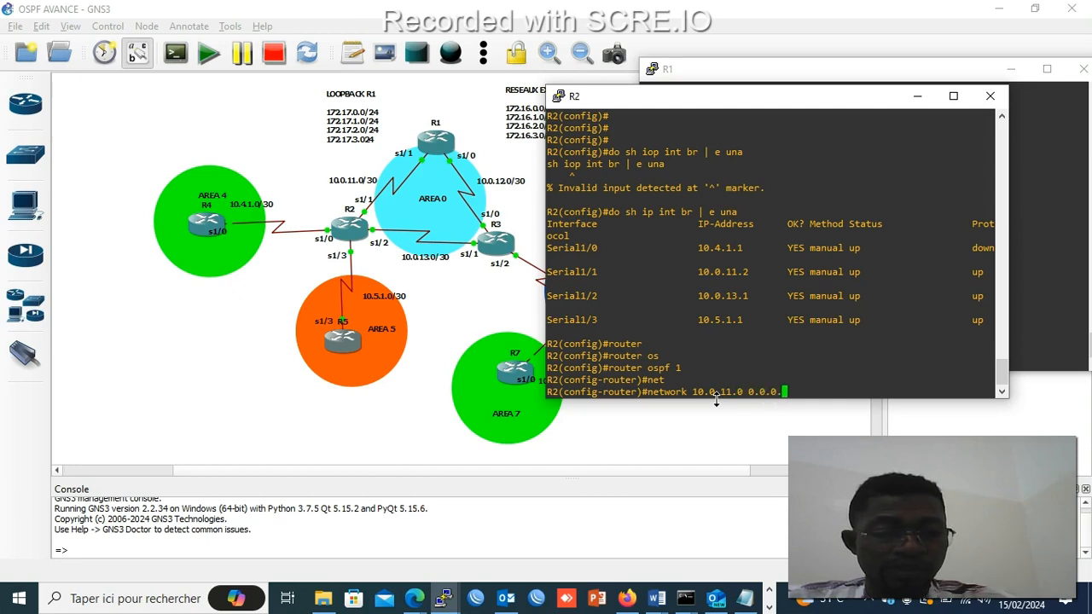
pyautogui.write('3 are')
pyautogui.press('Tab')
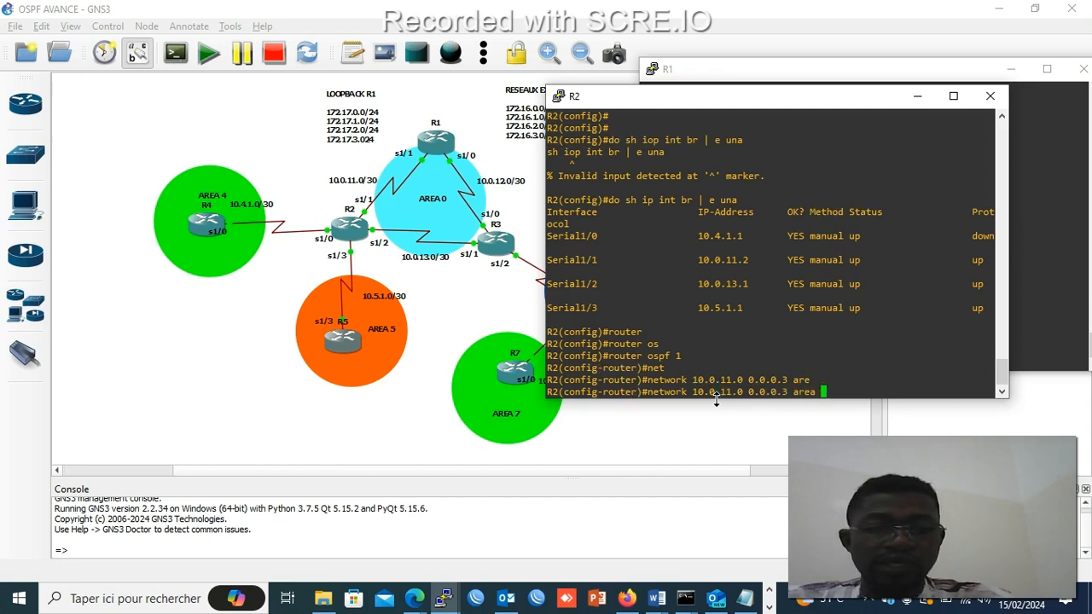
pyautogui.write('0')
pyautogui.press('Return')
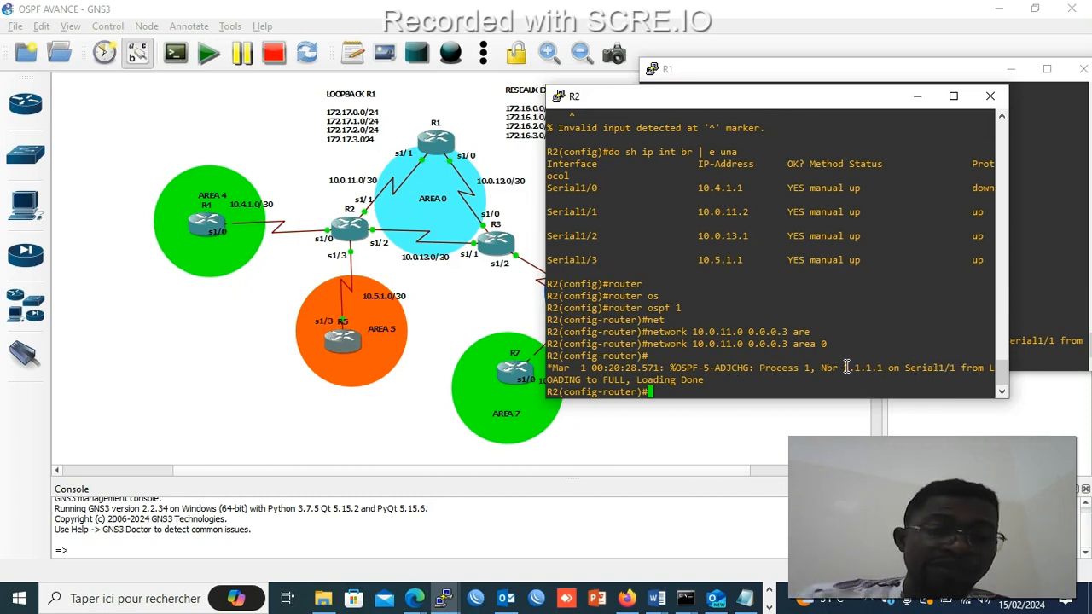
pyautogui.moveTo(846, 367); pyautogui.dragTo(887, 365)
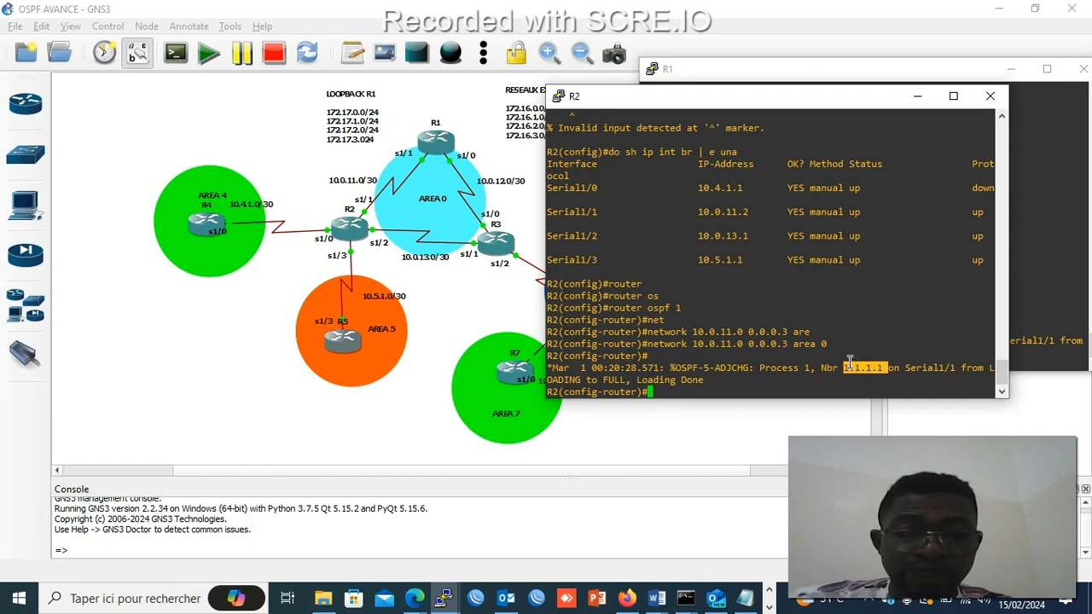
pyautogui.click(674, 390)
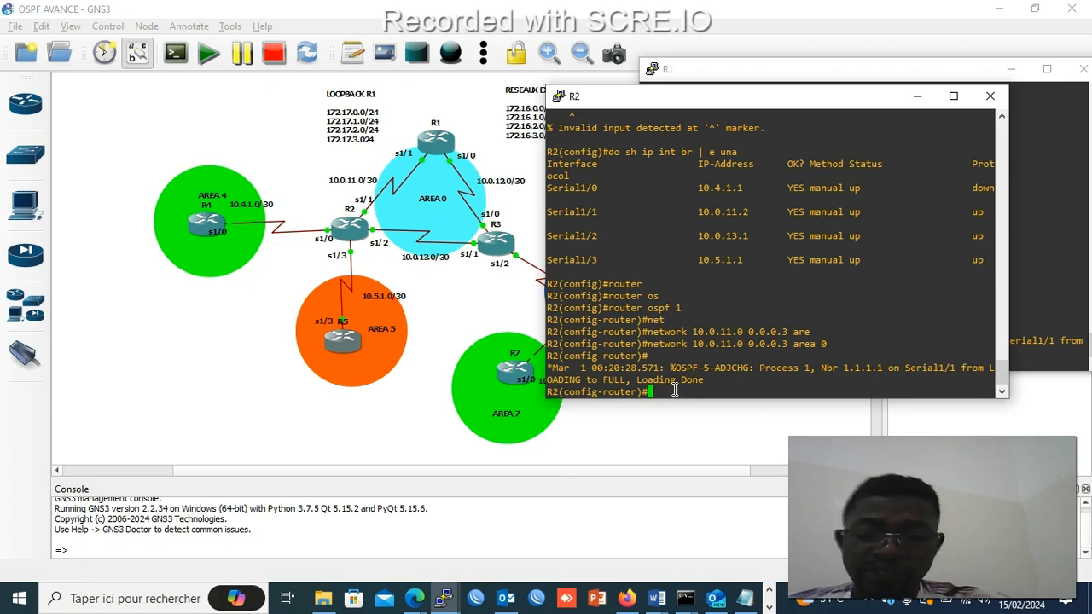
pyautogui.write('net')
pyautogui.press('Tab')
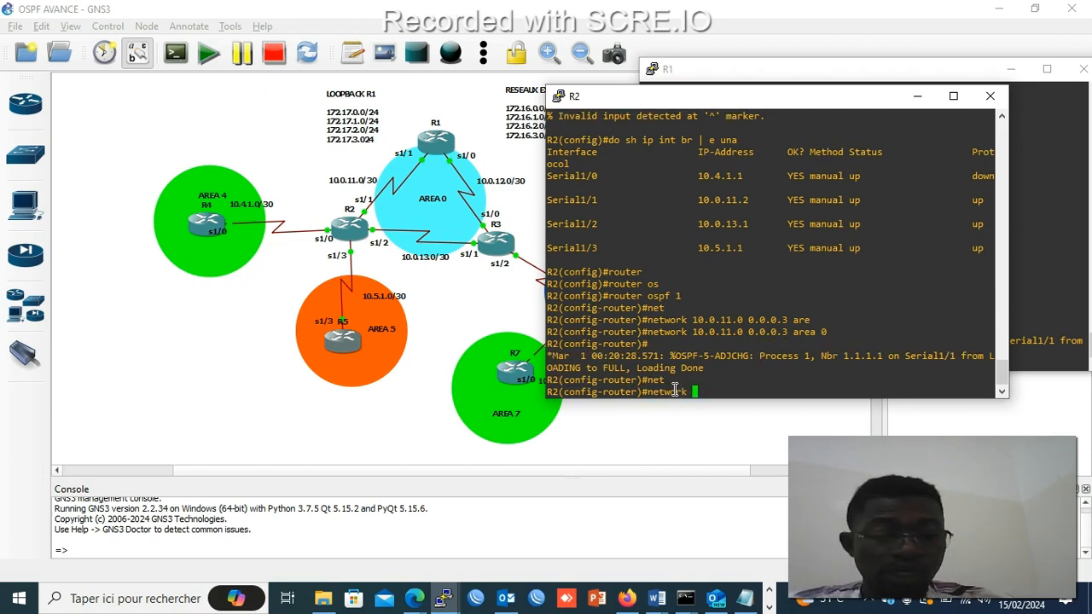
pyautogui.write('1')
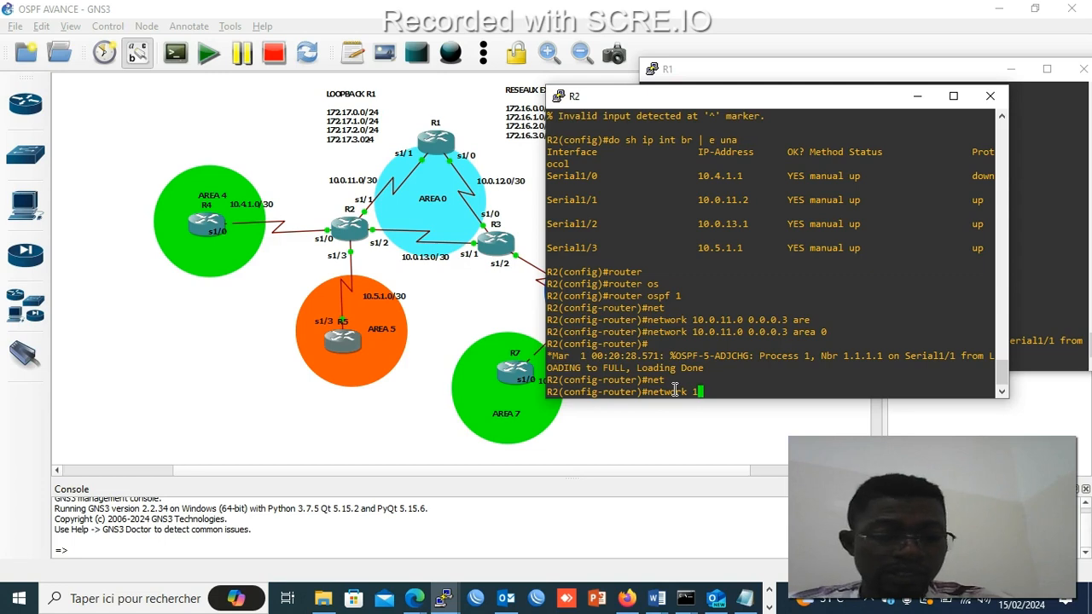
pyautogui.press('BackSpace')
pyautogui.press('BackSpace')
pyautogui.press('BackSpace')
pyautogui.press('BackSpace')
pyautogui.press('BackSpace')
pyautogui.press('BackSpace')
pyautogui.press('BackSpace')
pyautogui.press('BackSpace')
pyautogui.press('BackSpace')
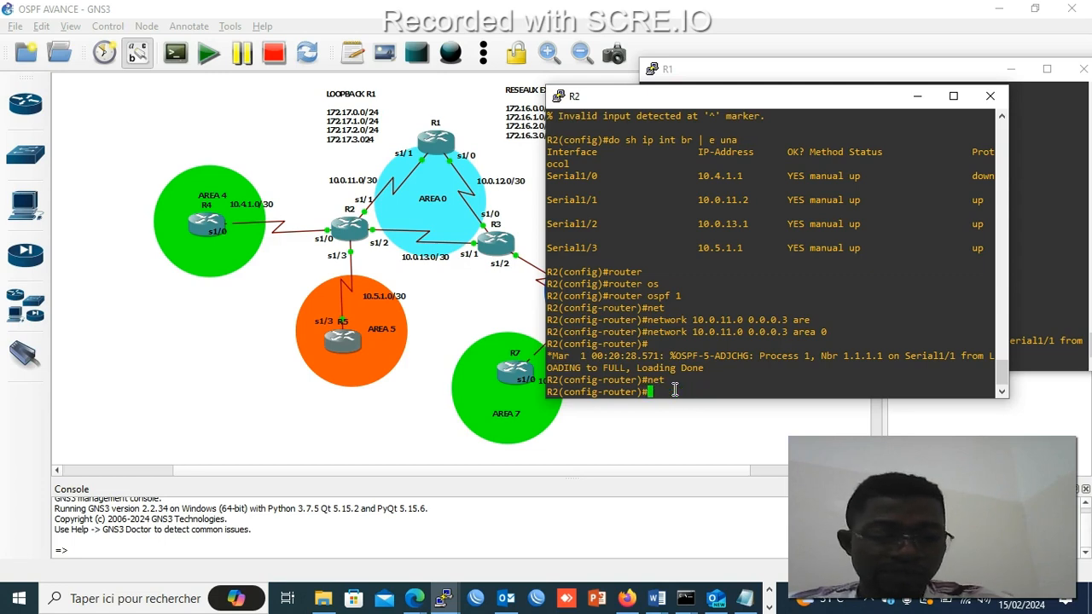
# - Advertise network 10.0.13.0 0.0.0.3 in area 0 on R2 by editing the recalled network command
pyautogui.press('Up')
pyautogui.press('Left')
pyautogui.press('Left')
pyautogui.press('Left')
pyautogui.press('Left')
pyautogui.press('Left')
pyautogui.press('Left')
pyautogui.press('Left')
pyautogui.press('Left')
pyautogui.press('Left')
pyautogui.press('Left')
pyautogui.press('Left')
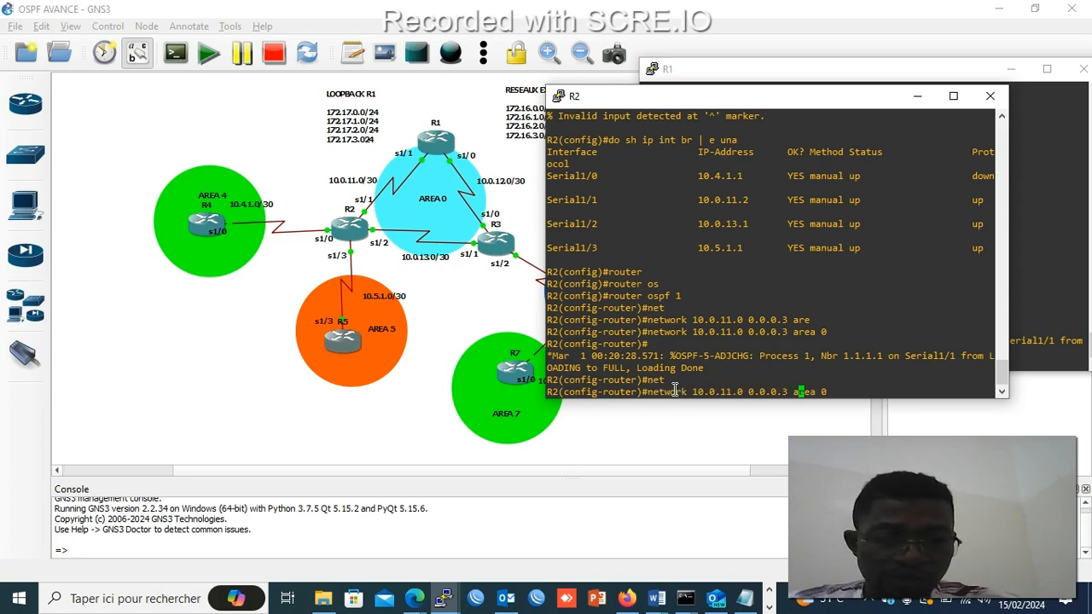
pyautogui.press('Left')
pyautogui.press('Left')
pyautogui.press('Left')
pyautogui.press('Left')
pyautogui.press('Left')
pyautogui.press('Left')
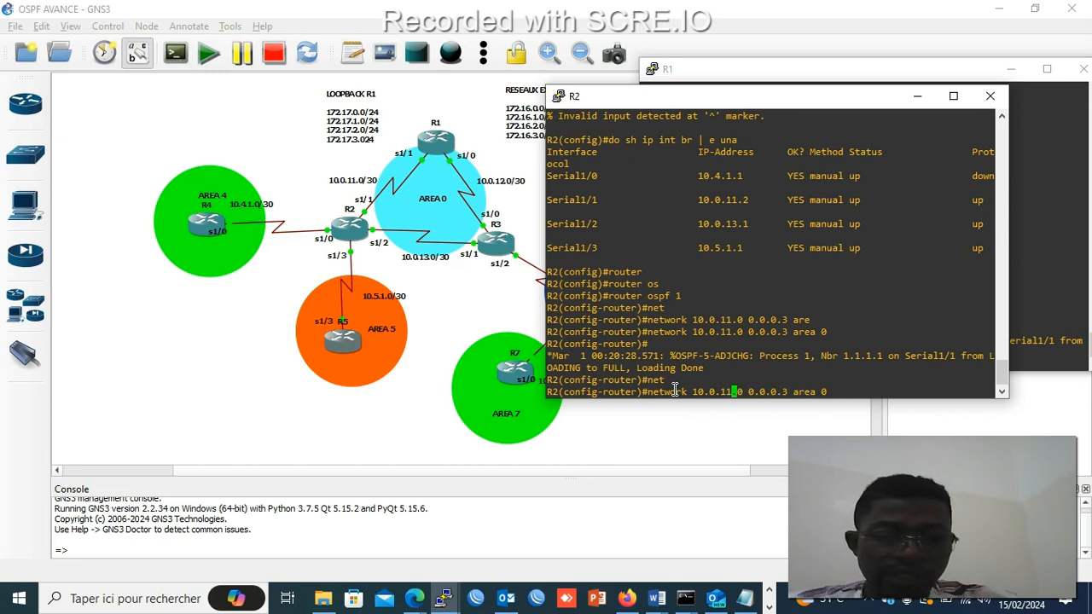
pyautogui.press('BackSpace')
pyautogui.write('3')
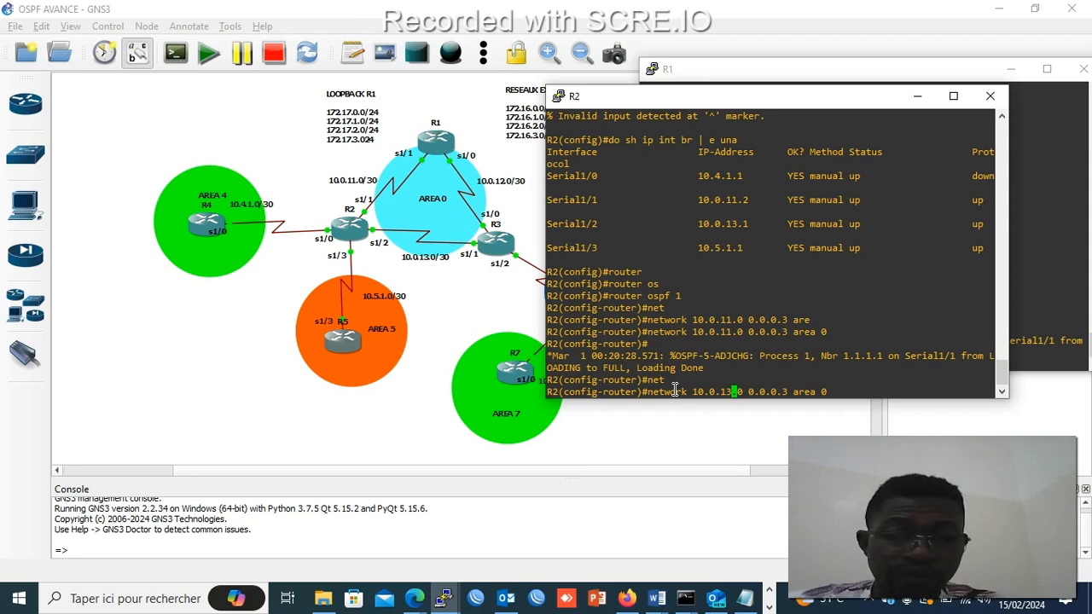
pyautogui.press('Return')
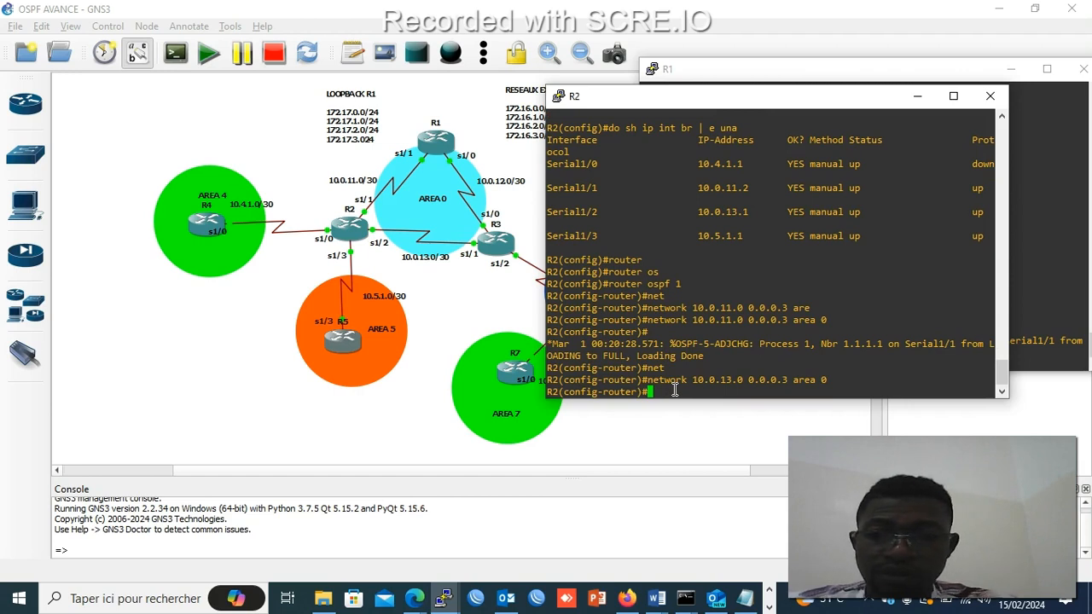
# - Advertise R2's link network to R4, 10.4.1.0 0.0.0.3, in area 4 by reusing the previous network command
pyautogui.press('Up')
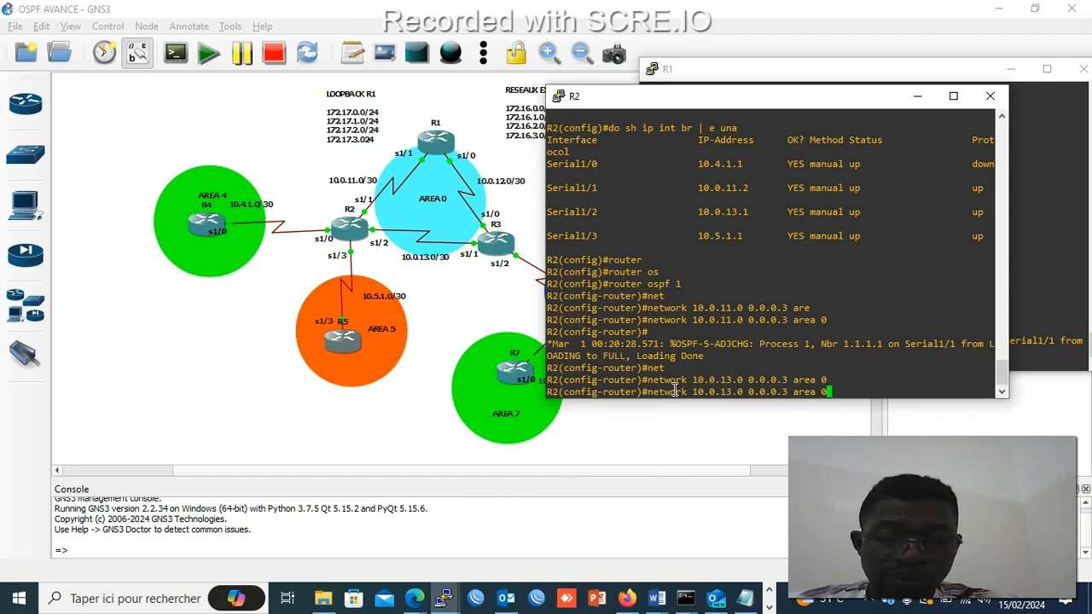
pyautogui.press('Left')
pyautogui.press('Left')
pyautogui.press('Left')
pyautogui.press('Left')
pyautogui.press('Left')
pyautogui.press('Left')
pyautogui.press('Left')
pyautogui.press('Left')
pyautogui.press('Left')
pyautogui.press('Left')
pyautogui.press('Left')
pyautogui.press('Left')
pyautogui.press('Left')
pyautogui.press('Left')
pyautogui.press('Left')
pyautogui.press('Left')
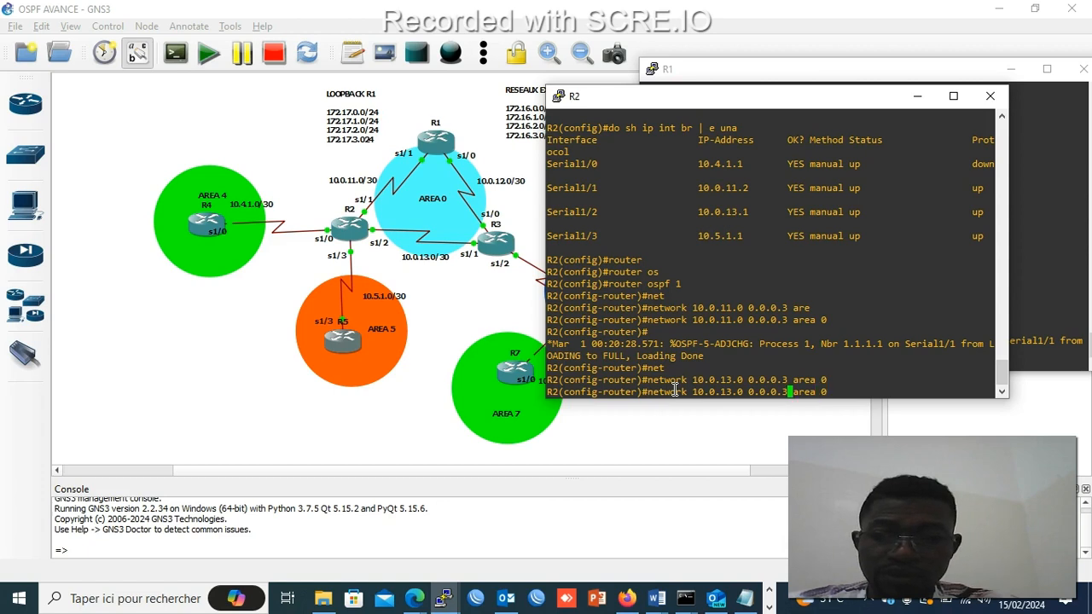
pyautogui.press('BackSpace')
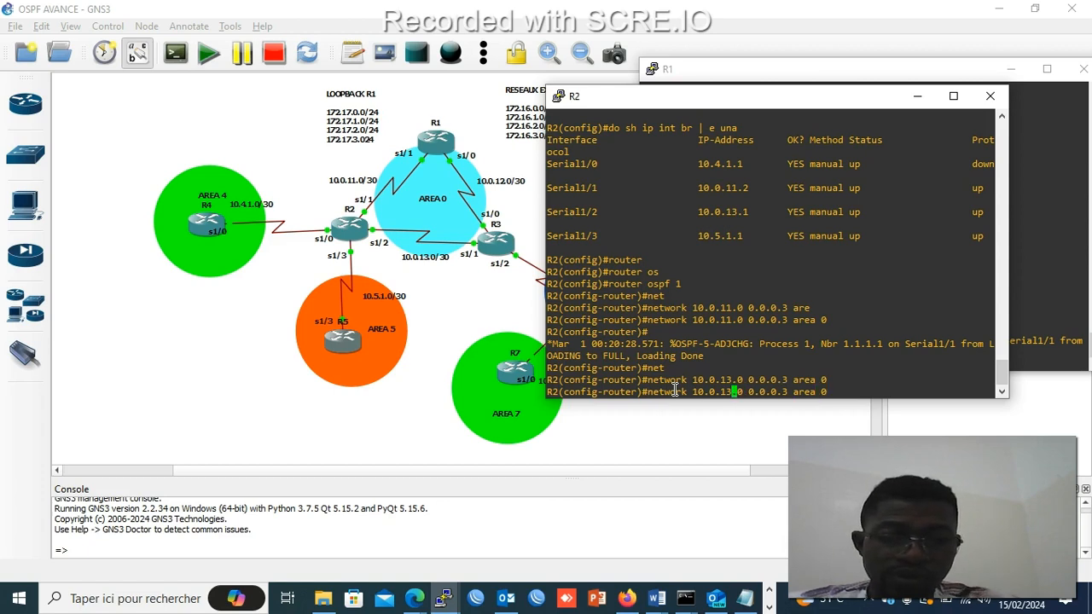
pyautogui.press('BackSpace')
pyautogui.write('.')
pyautogui.press('Left')
pyautogui.press('Left')
pyautogui.press('Left')
pyautogui.press('Left')
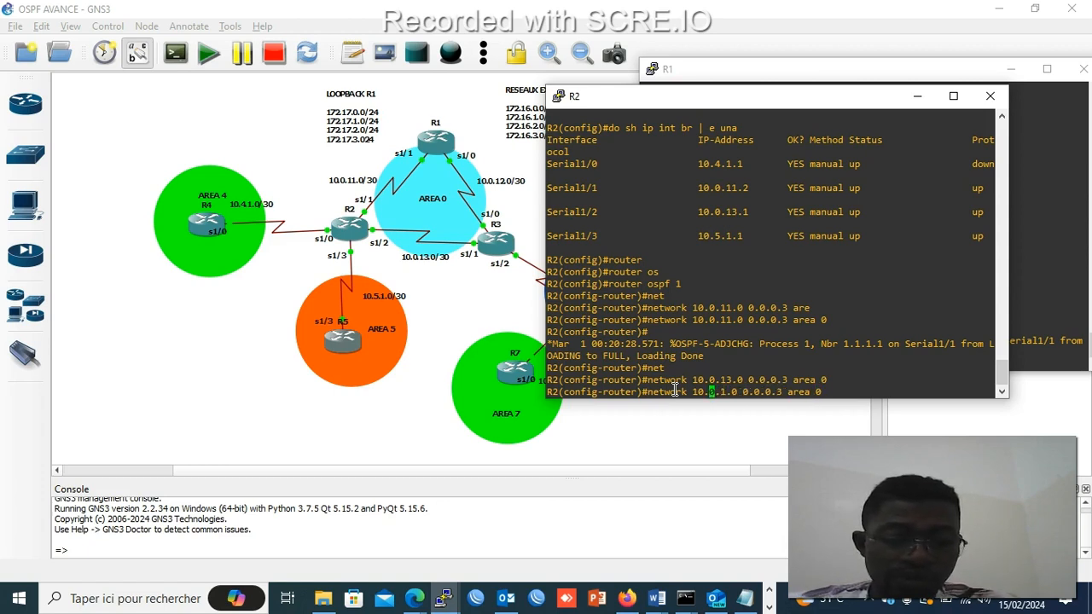
pyautogui.press('Delete')
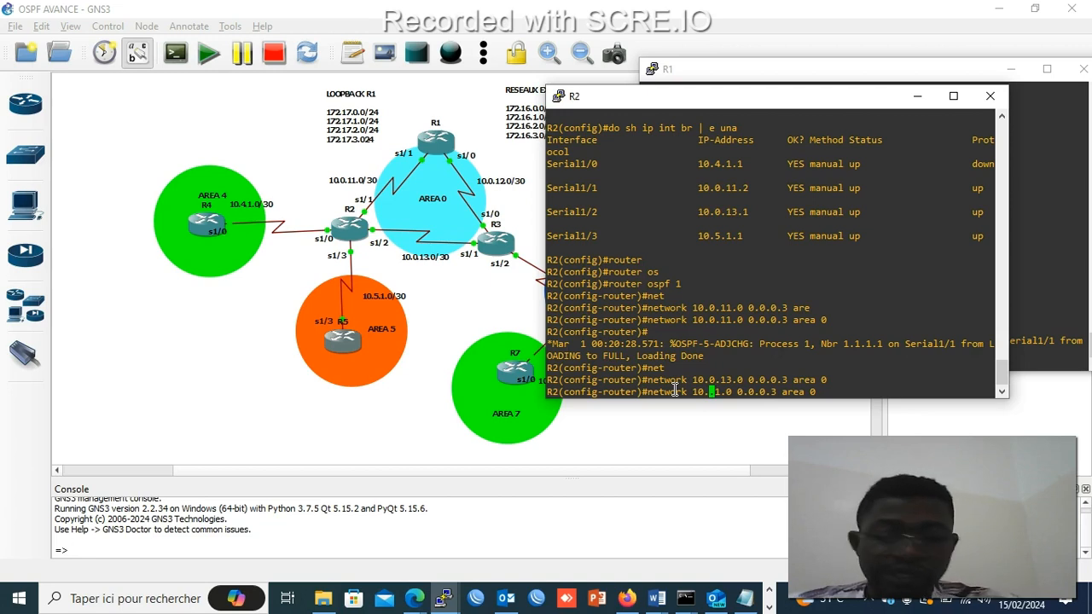
pyautogui.write('4')
pyautogui.press('Right')
pyautogui.press('Right')
pyautogui.press('Right')
pyautogui.press('Right')
pyautogui.press('Right')
pyautogui.press('Right')
pyautogui.press('Right')
pyautogui.press('Right')
pyautogui.press('Right')
pyautogui.press('Right')
pyautogui.press('Right')
pyautogui.press('Right')
pyautogui.press('Right')
pyautogui.press('Right')
pyautogui.press('Right')
pyautogui.press('Right')
pyautogui.press('Right')
pyautogui.press('Right')
pyautogui.press('Right')
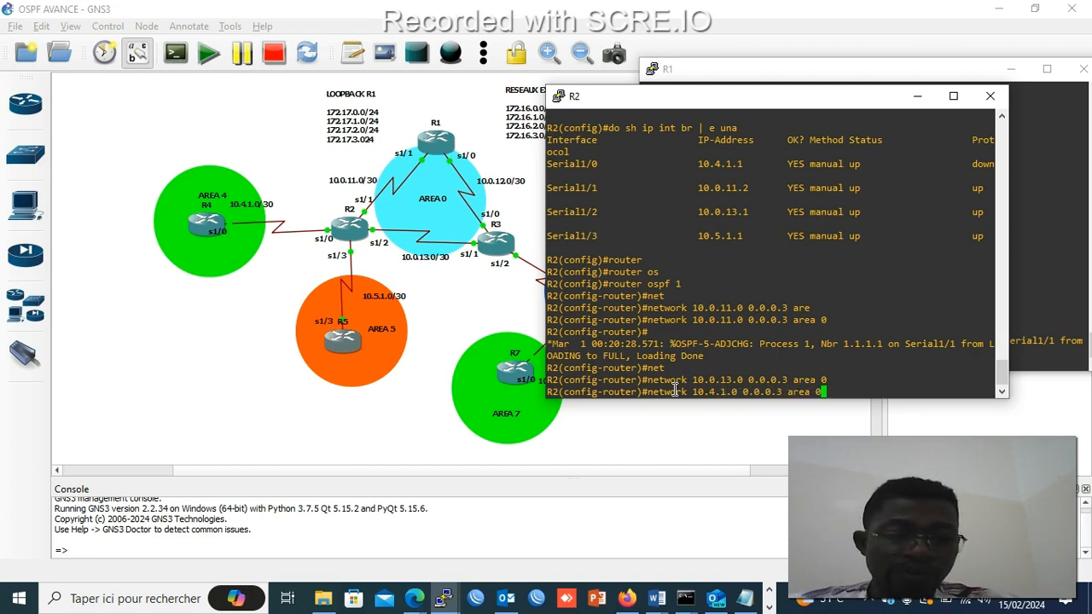
pyautogui.press('BackSpace')
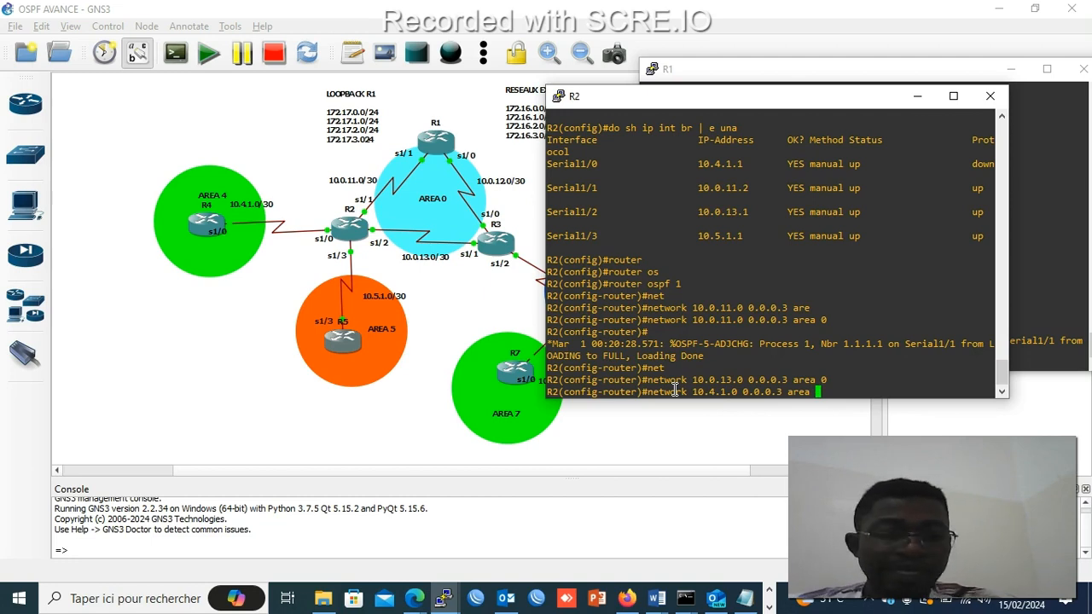
pyautogui.write('4')
pyautogui.press('Return')
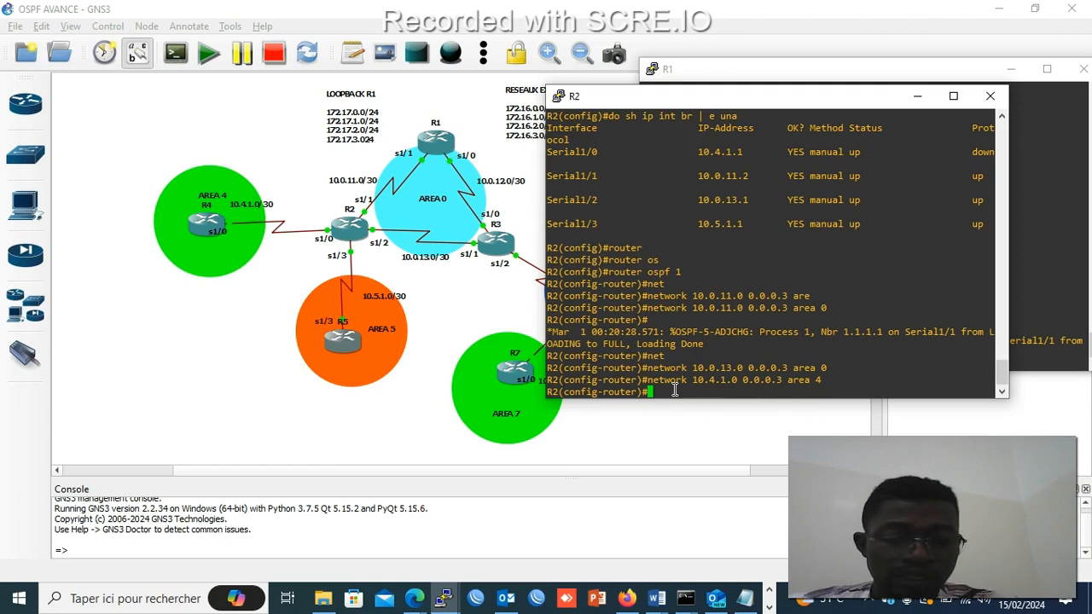
# - Advertise R2's link network to R5, 10.5.1.0 0.0.0.3, in area 5 by reusing the previous network command
pyautogui.press('Up')
pyautogui.press('Left')
pyautogui.press('Left')
pyautogui.press('Left')
pyautogui.press('Left')
pyautogui.press('Left')
pyautogui.press('Left')
pyautogui.press('Left')
pyautogui.press('Left')
pyautogui.press('Left')
pyautogui.press('Left')
pyautogui.press('Left')
pyautogui.press('Left')
pyautogui.press('Left')
pyautogui.press('Left')
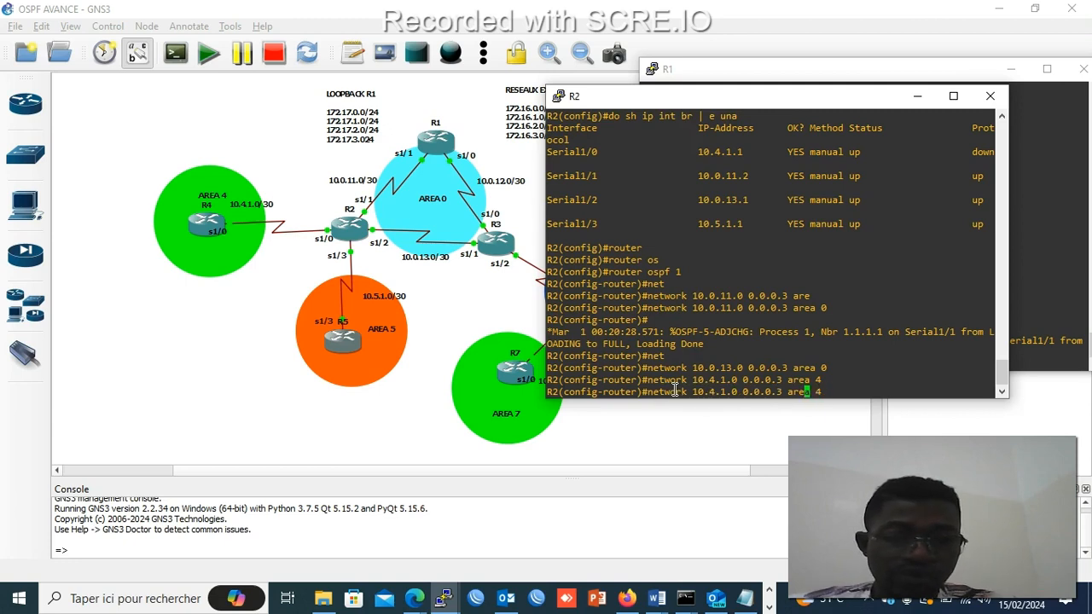
pyautogui.press('Left')
pyautogui.press('Left')
pyautogui.press('Left')
pyautogui.press('Left')
pyautogui.press('Left')
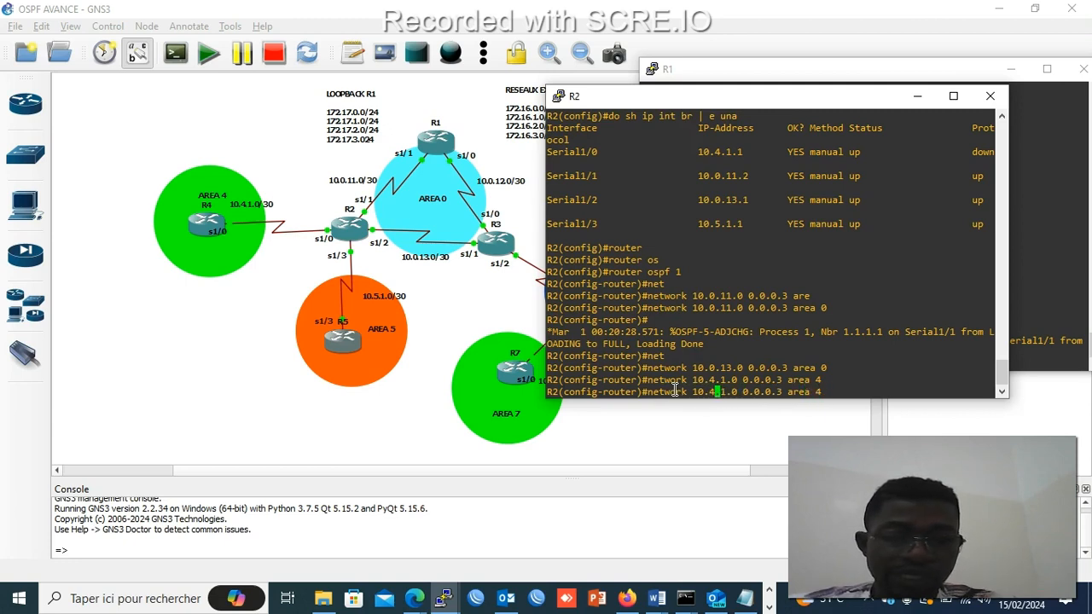
pyautogui.press('BackSpace')
pyautogui.write('5')
pyautogui.press('Right')
pyautogui.press('Right')
pyautogui.press('Right')
pyautogui.press('Right')
pyautogui.press('Right')
pyautogui.press('Right')
pyautogui.press('Right')
pyautogui.press('Right')
pyautogui.press('Right')
pyautogui.press('Right')
pyautogui.press('Right')
pyautogui.press('Right')
pyautogui.press('Right')
pyautogui.press('Right')
pyautogui.press('Right')
pyautogui.press('Right')
pyautogui.press('Right')
pyautogui.press('Right')
pyautogui.press('BackSpace')
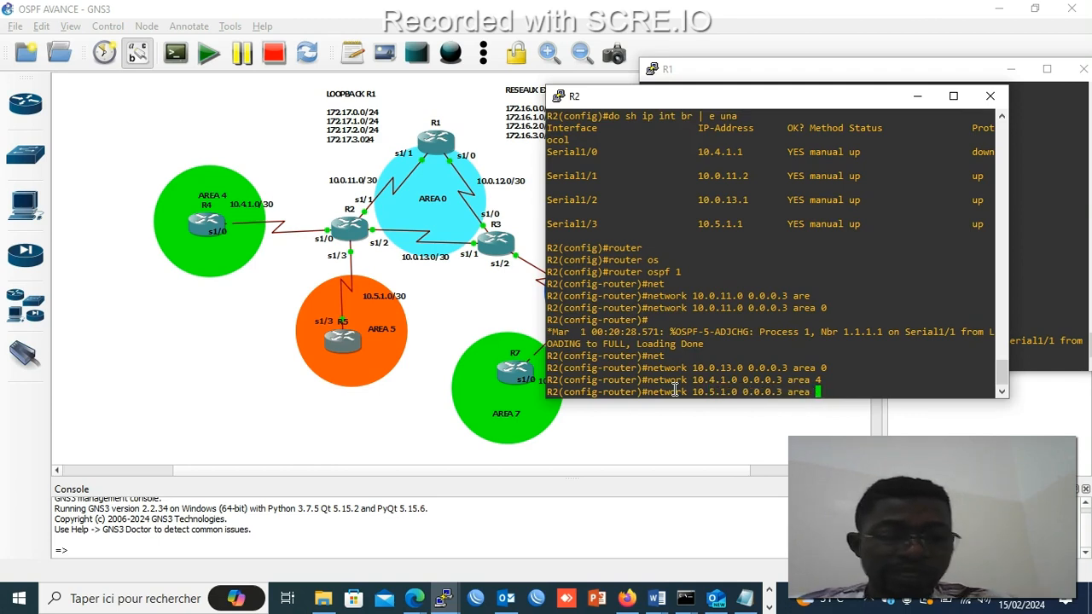
pyautogui.write('5')
pyautogui.press('Return')
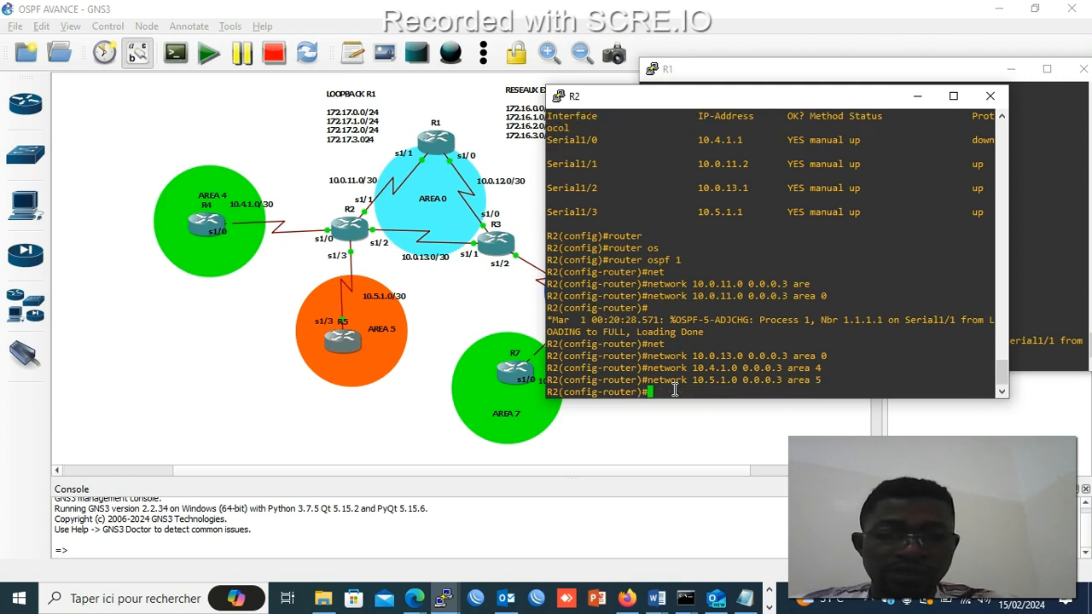
pyautogui.press('Return')
pyautogui.press('Return')
pyautogui.press('Return')
pyautogui.press('Return')
pyautogui.press('Return')
pyautogui.press('Return')
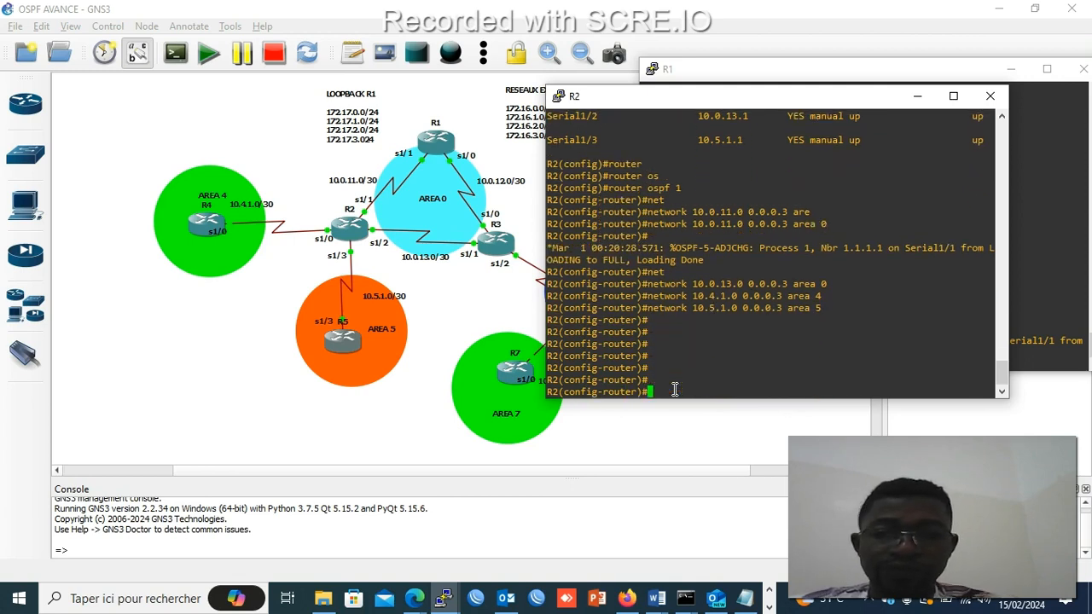
# - Switch to R3's console and minimize the R2 and R1 console windows
pyautogui.moveTo(436, 599)
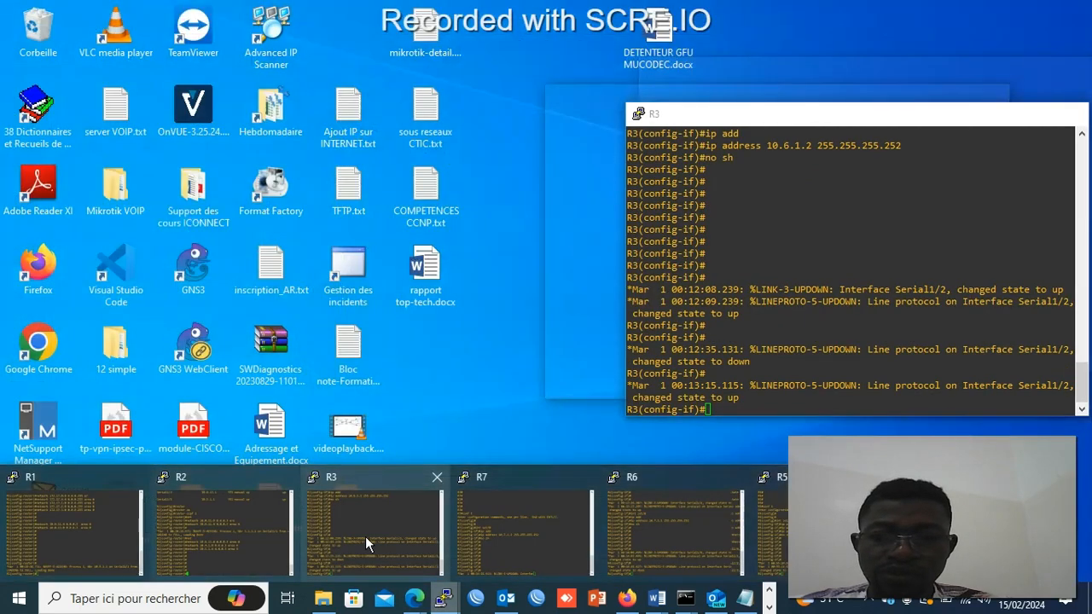
pyautogui.click(365, 536)
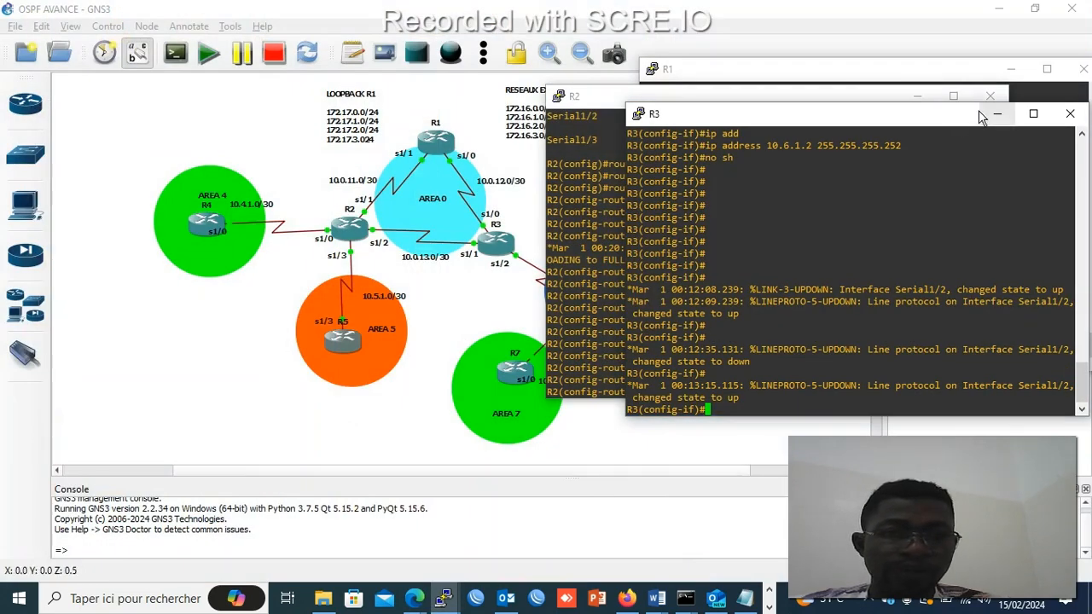
pyautogui.click(924, 97)
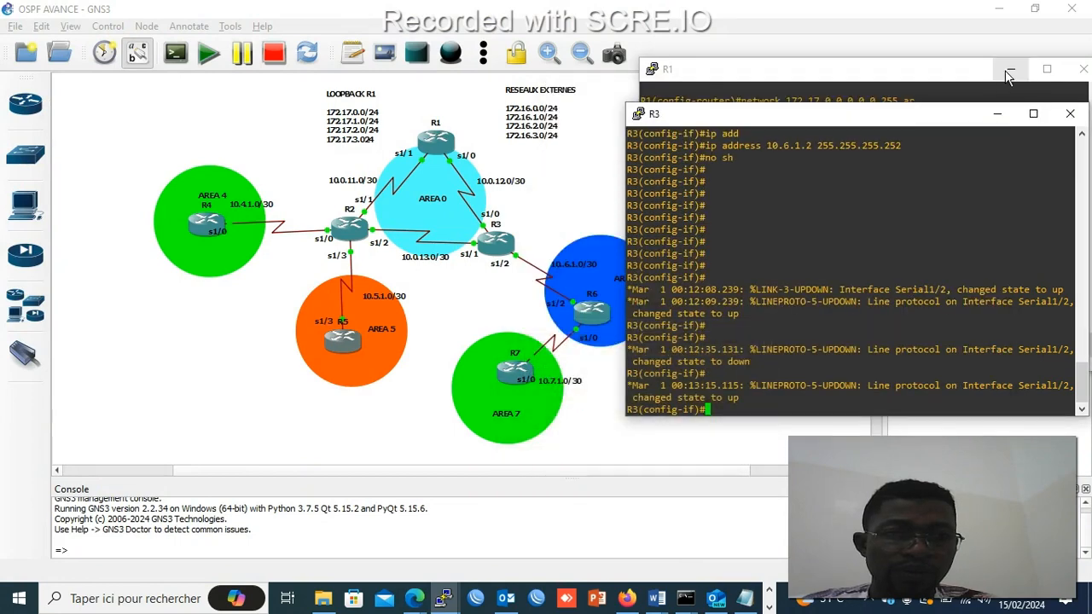
pyautogui.click(1008, 75)
pyautogui.click(1009, 71)
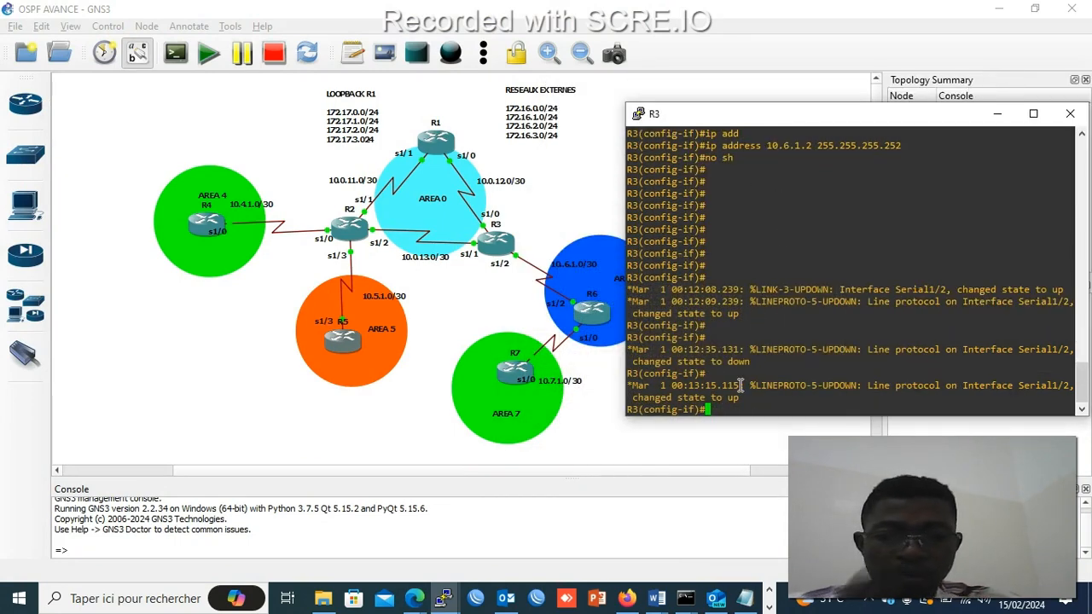
# - Leave interface configuration on R3 and enter the configuration of OSPF process 1
pyautogui.write('exit')
pyautogui.press('Return')
pyautogui.press('Return')
pyautogui.press('Return')
pyautogui.press('Return')
pyautogui.press('Return')
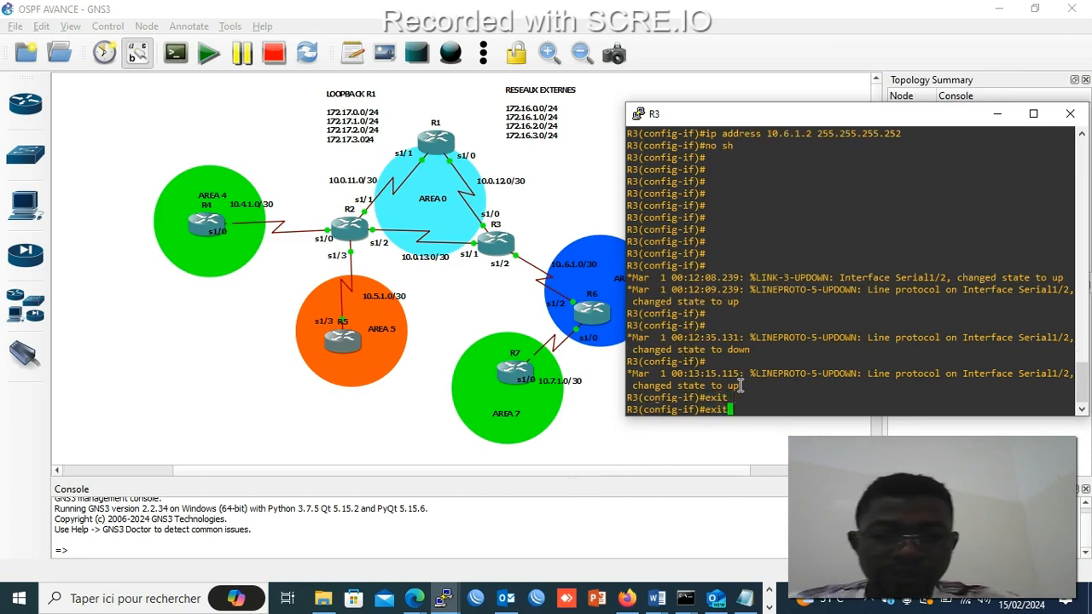
pyautogui.write('router')
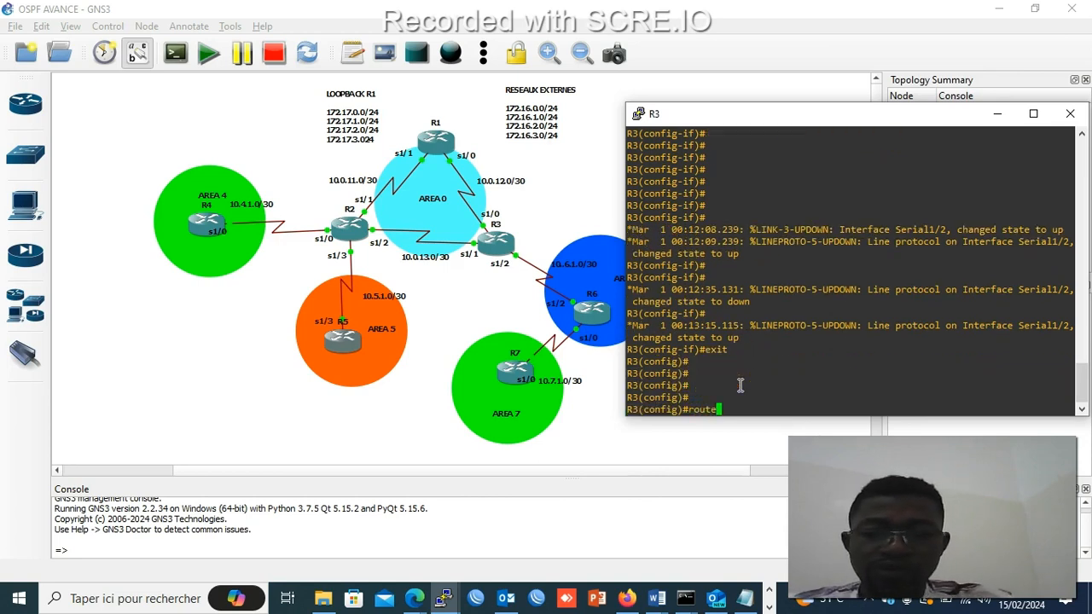
pyautogui.press('Tab')
pyautogui.write('os')
pyautogui.press('Tab')
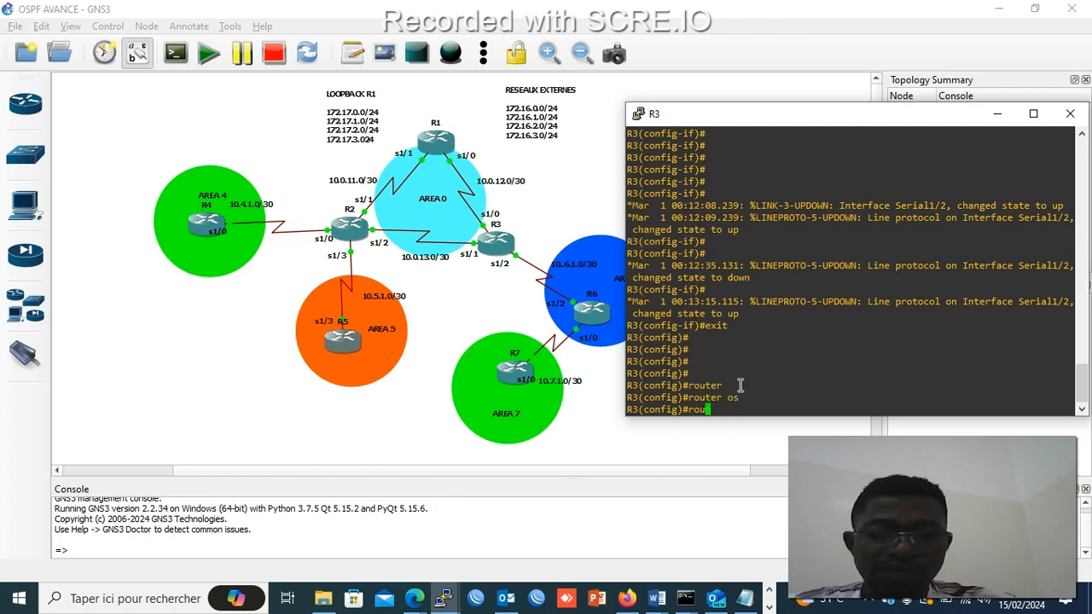
pyautogui.write('1')
pyautogui.press('Return')
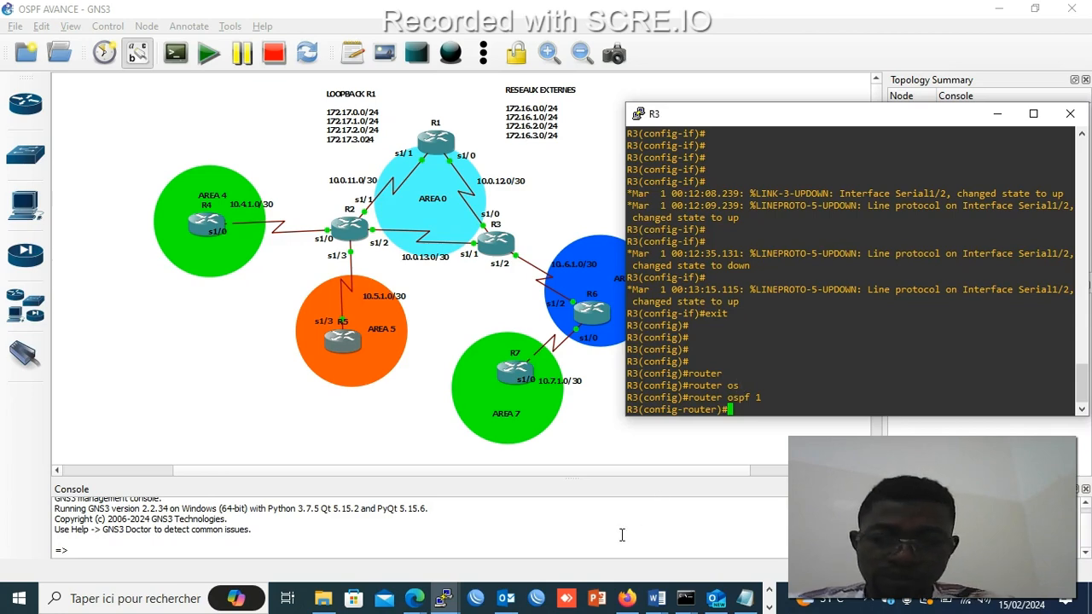
# - Return to R2's console and start a router-id command in its OSPF configuration
pyautogui.moveTo(465, 602)
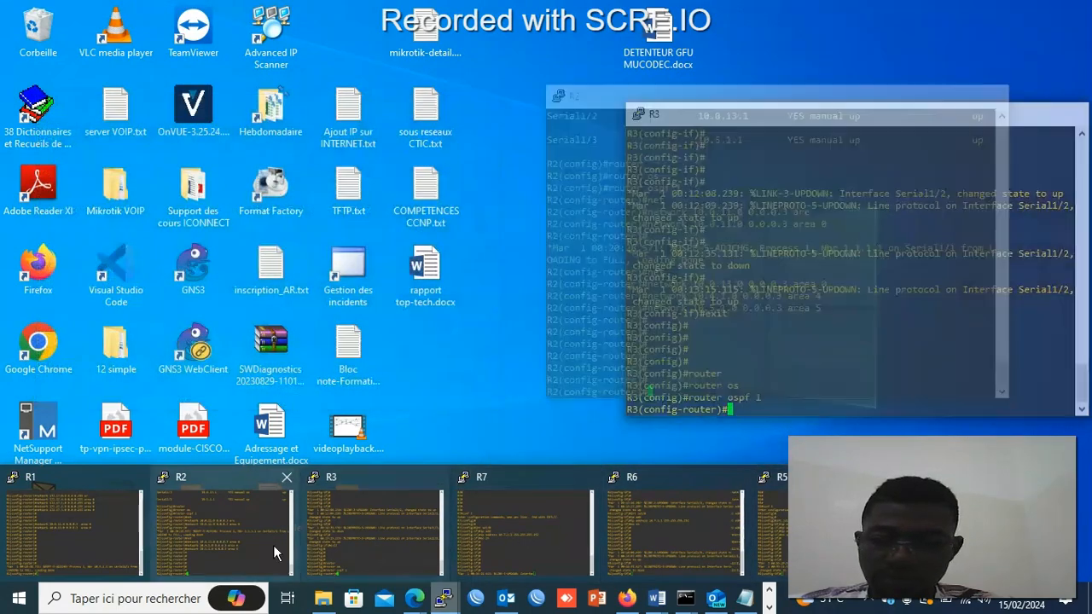
pyautogui.click(273, 545)
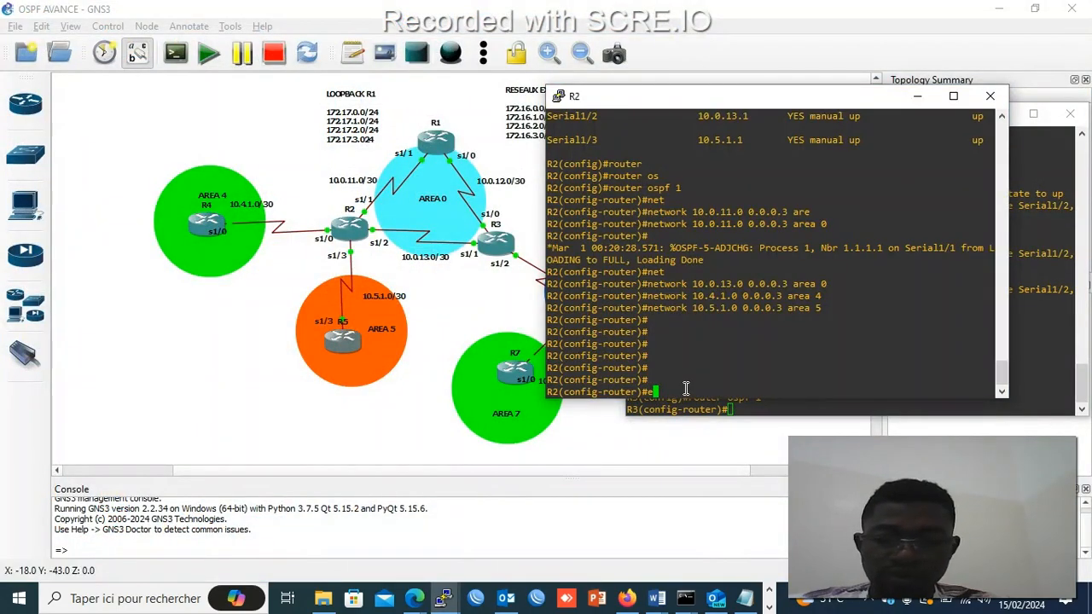
pyautogui.write('rou')
pyautogui.press('Tab')
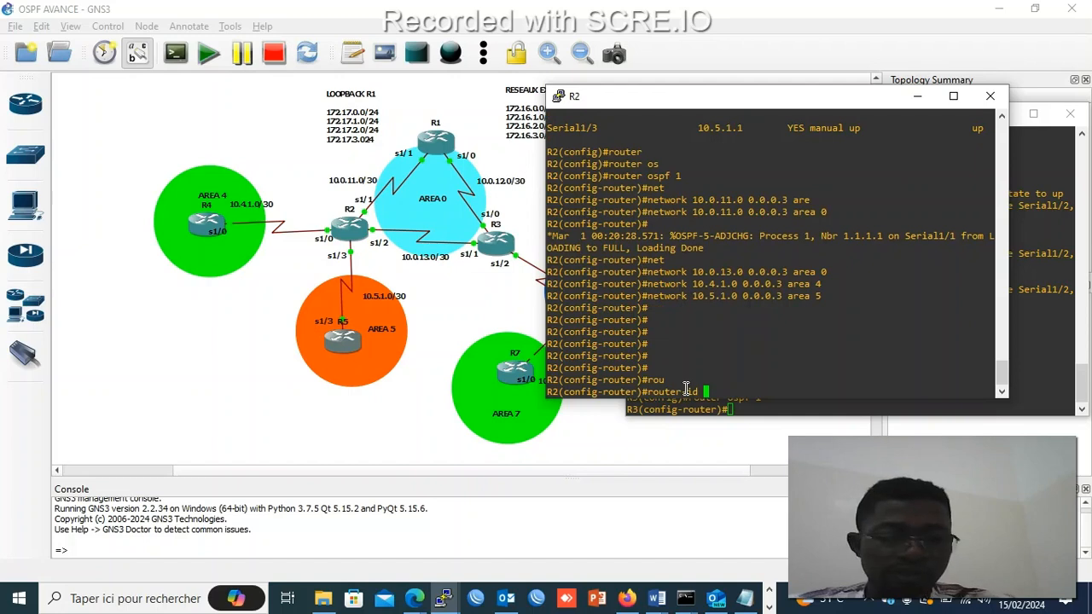
# - Set the router ID of OSPF process 1 on R2 to 2.2.2.2
pyautogui.write('2.2.2.2')
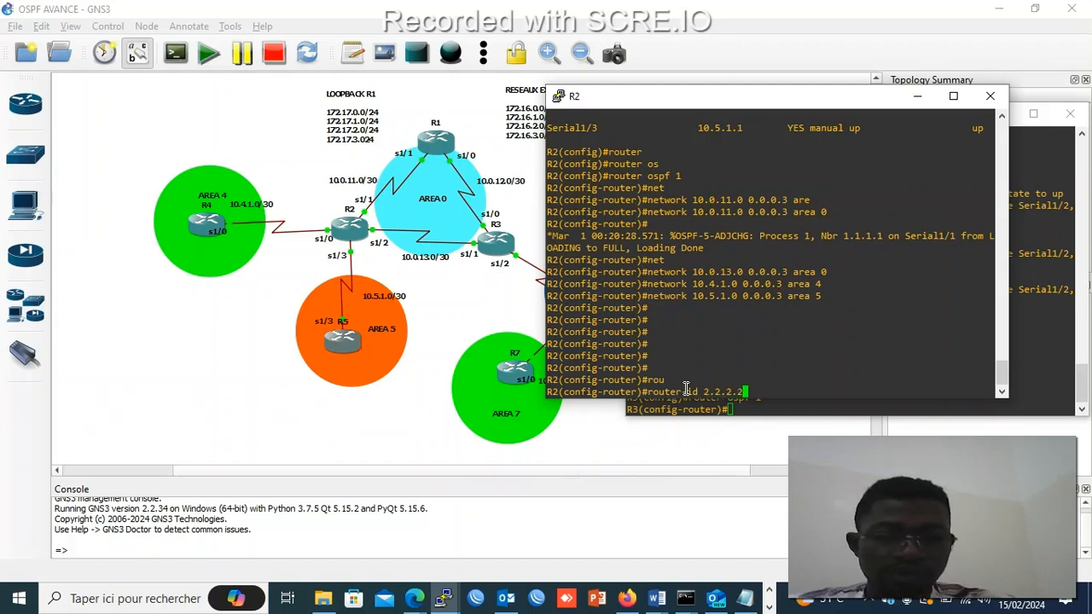
pyautogui.press('Return')
pyautogui.press('Up')
pyautogui.press('Return')
pyautogui.press('Return')
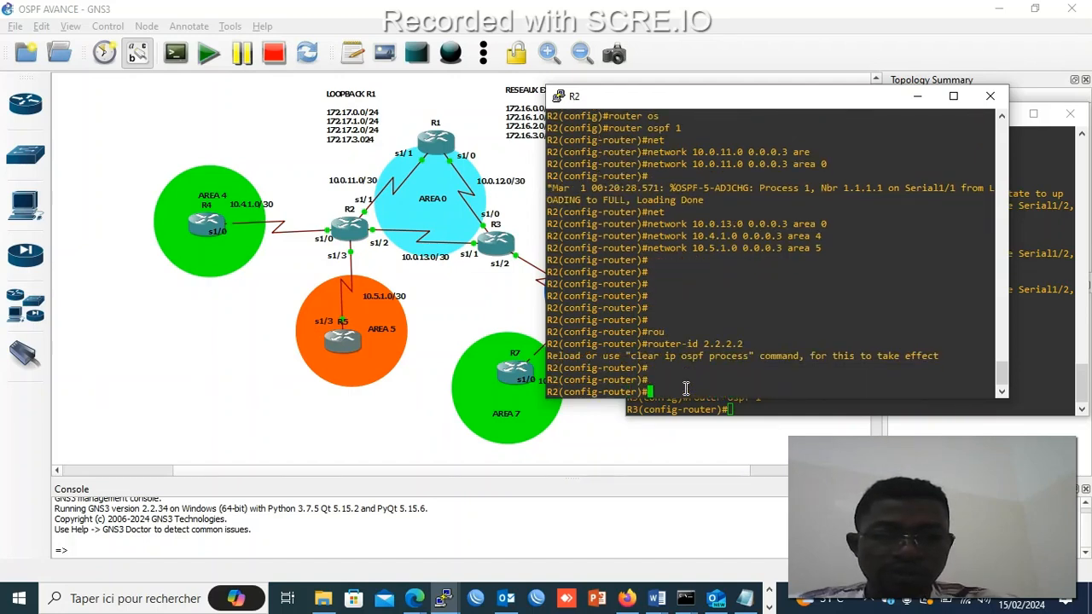
pyautogui.press('Return')
# - Leave OSPF router configuration and global configuration on R2 to return to privileged EXEC mode
pyautogui.write('exit')
pyautogui.press('Return')
pyautogui.press('Return')
pyautogui.press('Return')
pyautogui.press('Return')
pyautogui.press('Return')
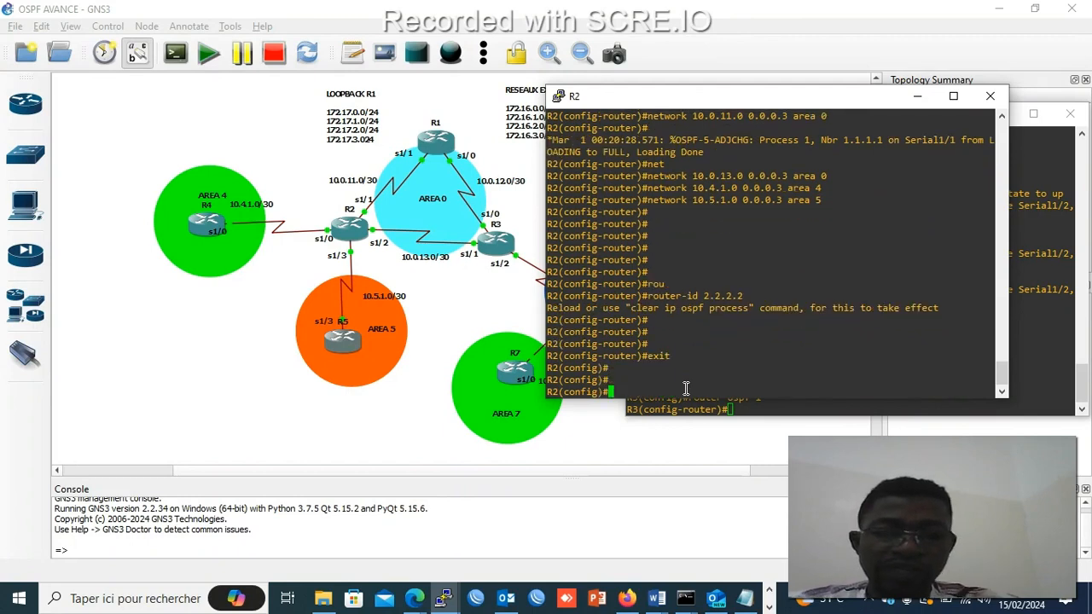
pyautogui.write('exit')
pyautogui.press('Return')
pyautogui.press('Return')
pyautogui.press('Return')
pyautogui.press('Return')
pyautogui.press('Return')
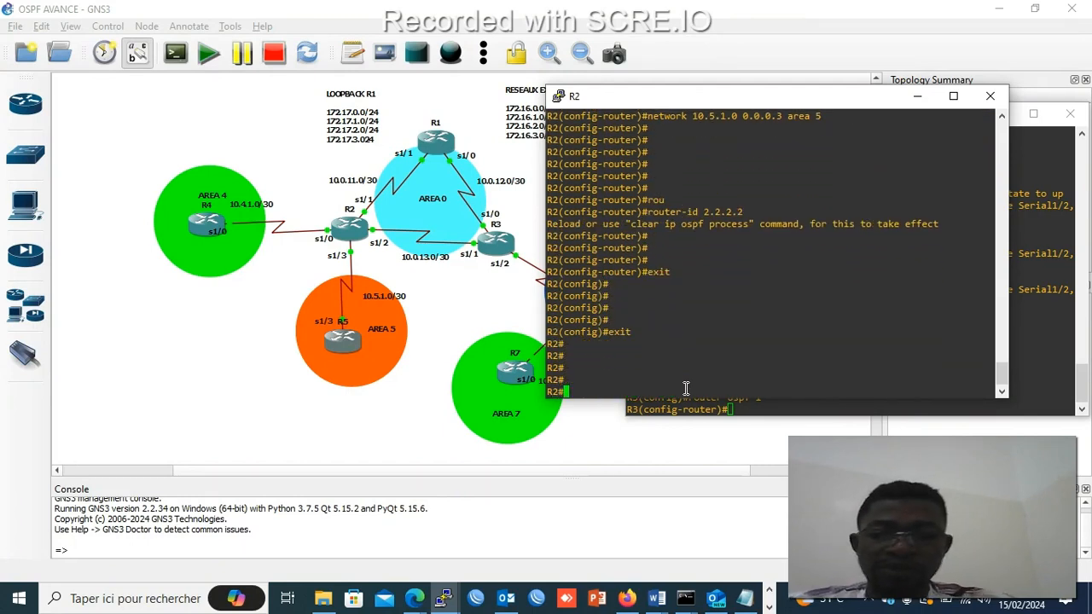
# - Clear IP OSPF process 1 on R2, answering y to the reset
pyautogui.write('cle')
pyautogui.press('Tab')
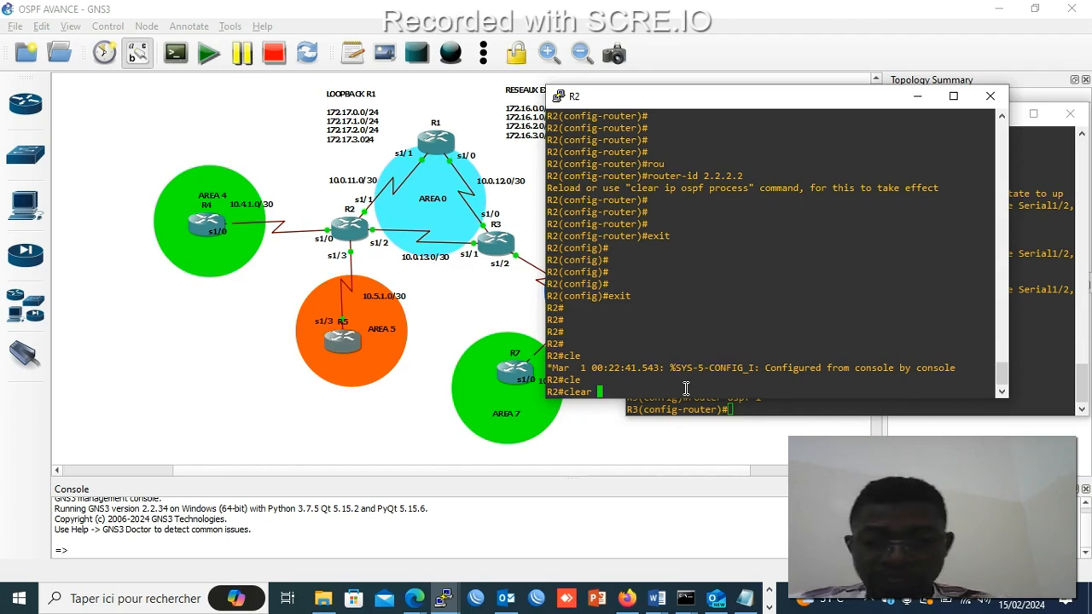
pyautogui.write('ip os')
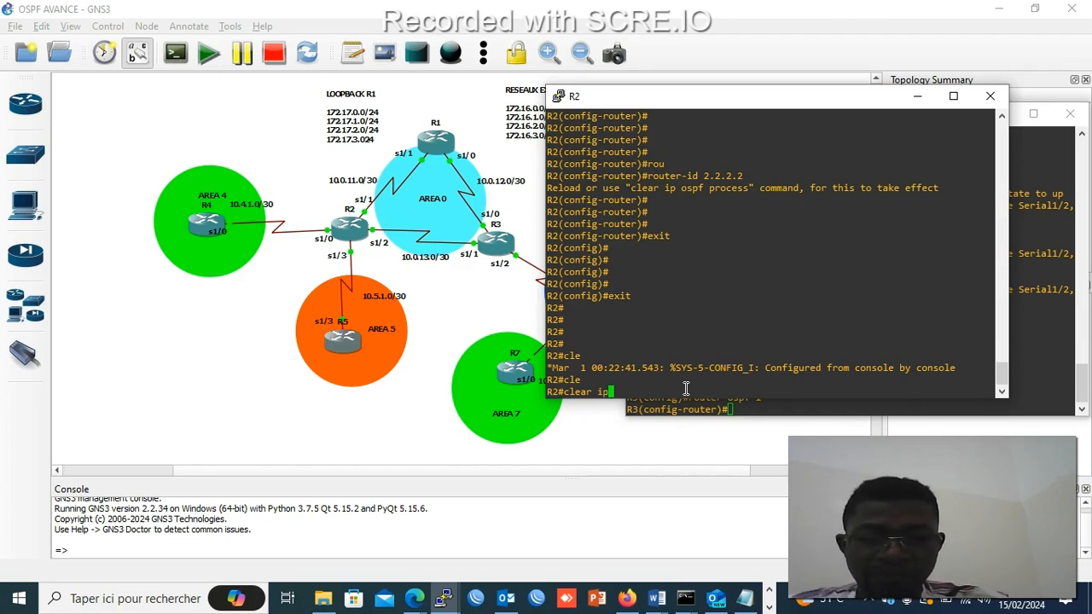
pyautogui.press('Tab')
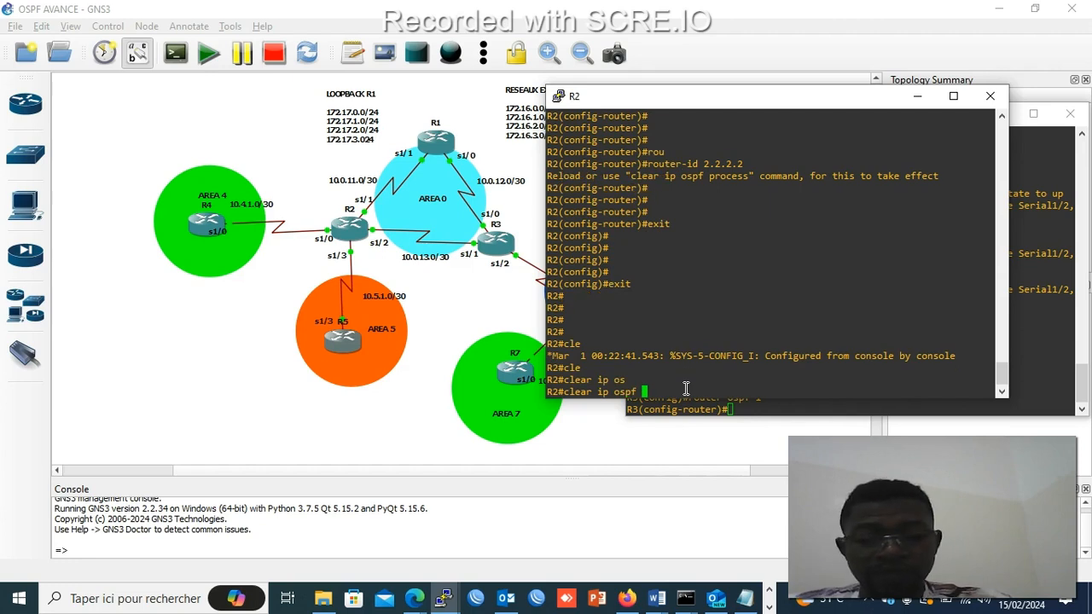
pyautogui.write('1')
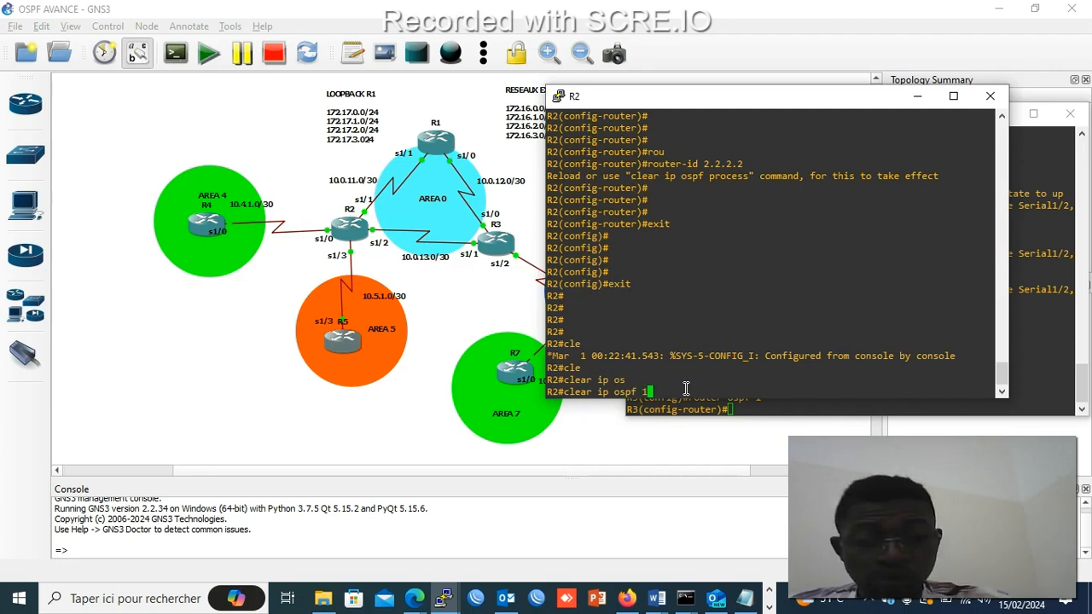
pyautogui.write(' pro')
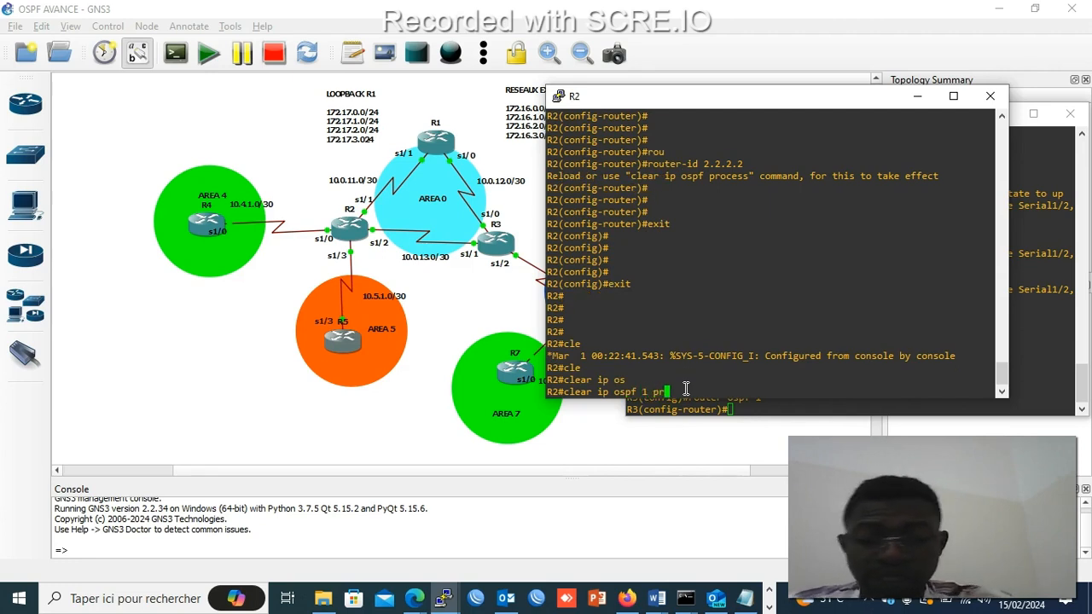
pyautogui.press('Tab')
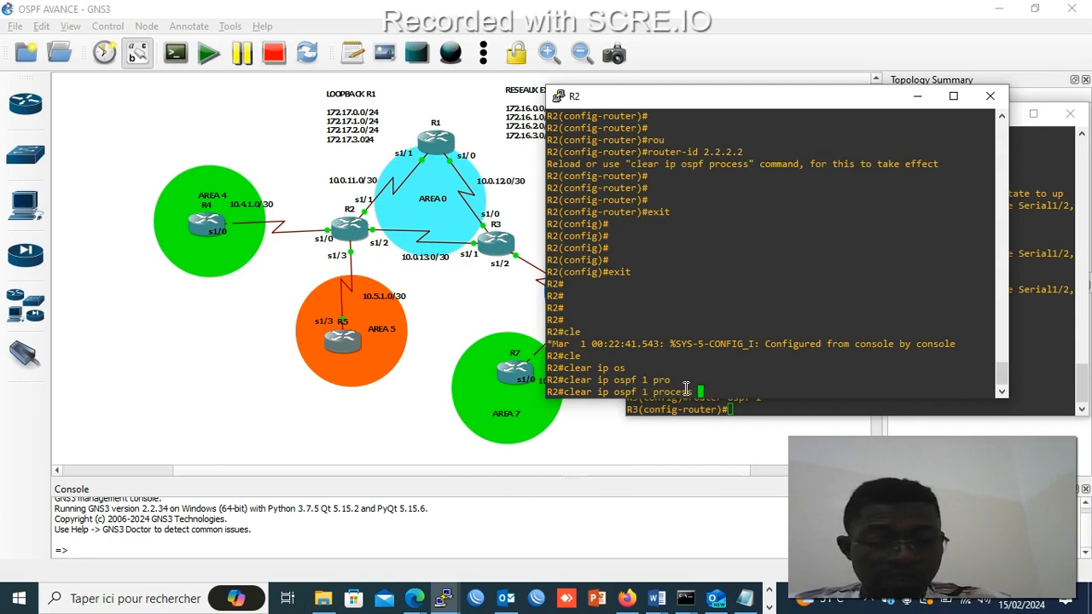
pyautogui.press('Return')
pyautogui.write('y')
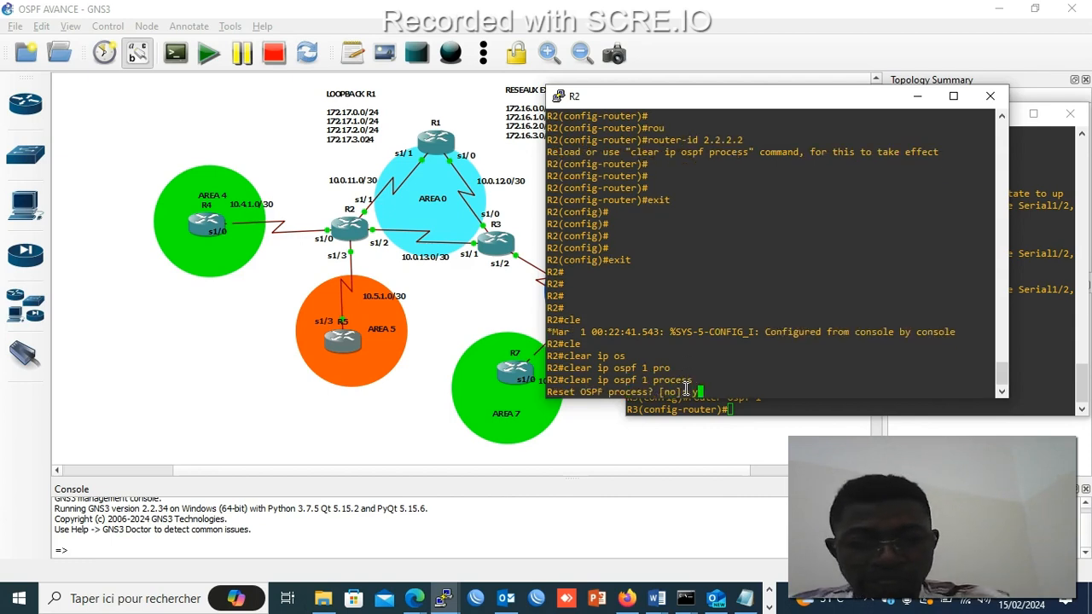
pyautogui.press('Return')
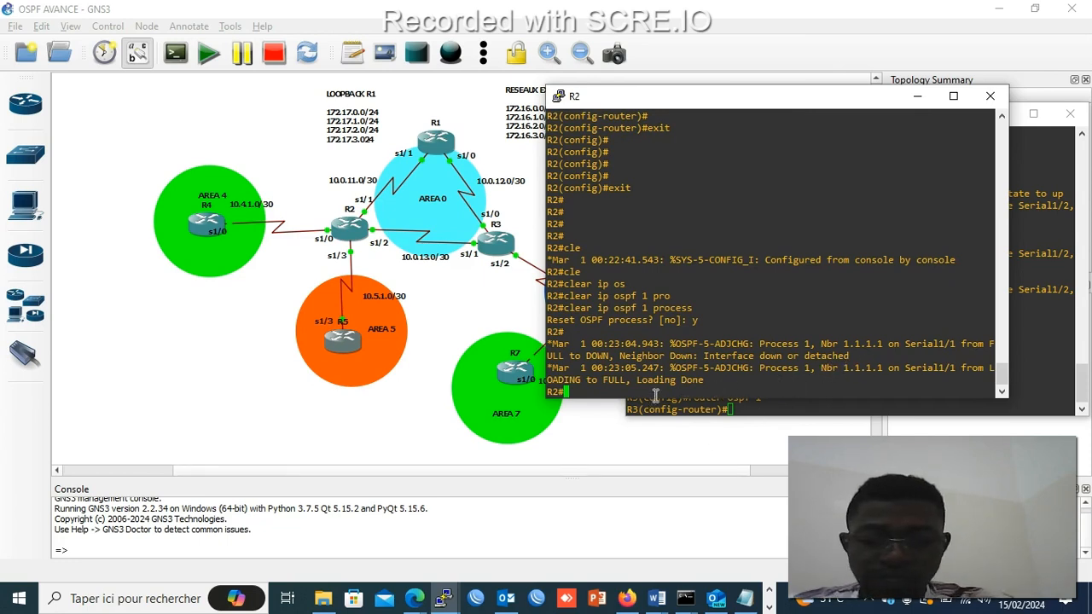
# - Show the IP OSPF neighbor table on R2
pyautogui.write('sh ip ')
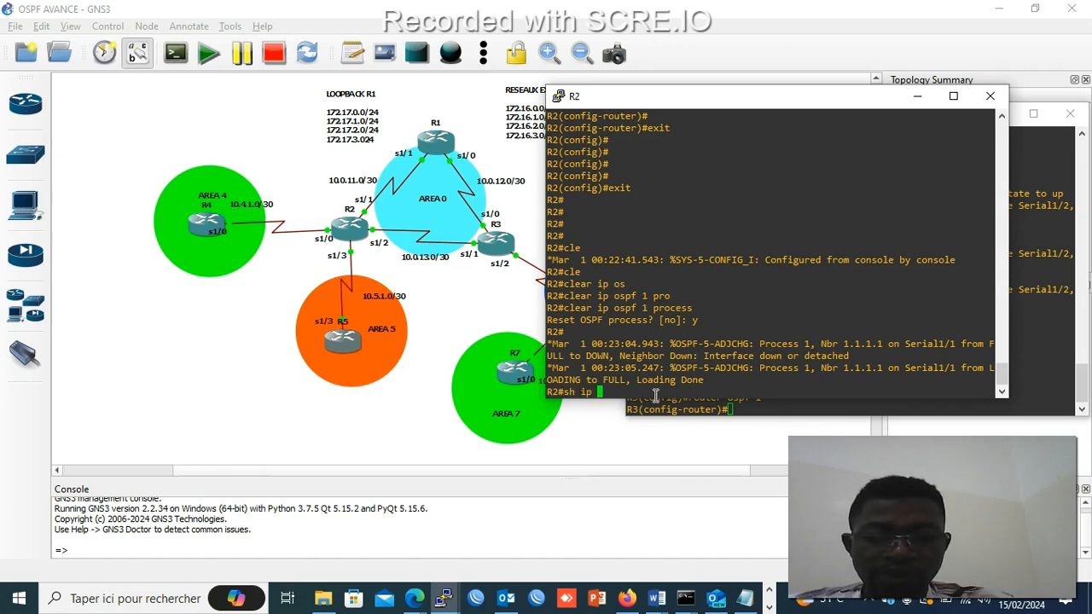
pyautogui.write('os')
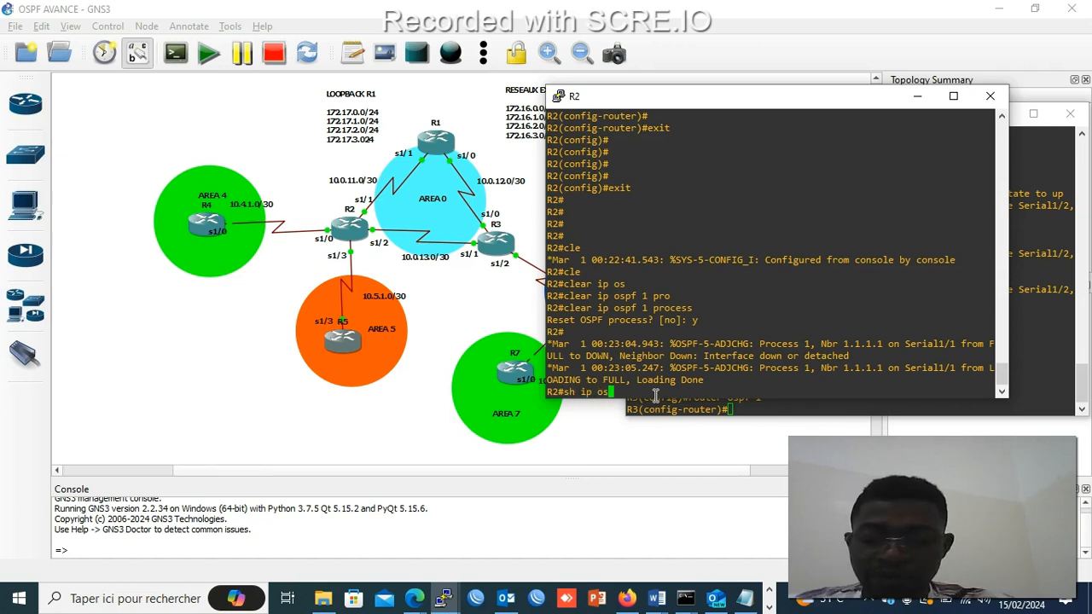
pyautogui.press('Tab')
pyautogui.press('Tab')
pyautogui.press('Tab')
pyautogui.press('Tab')
pyautogui.press('Tab')
pyautogui.press('Tab')
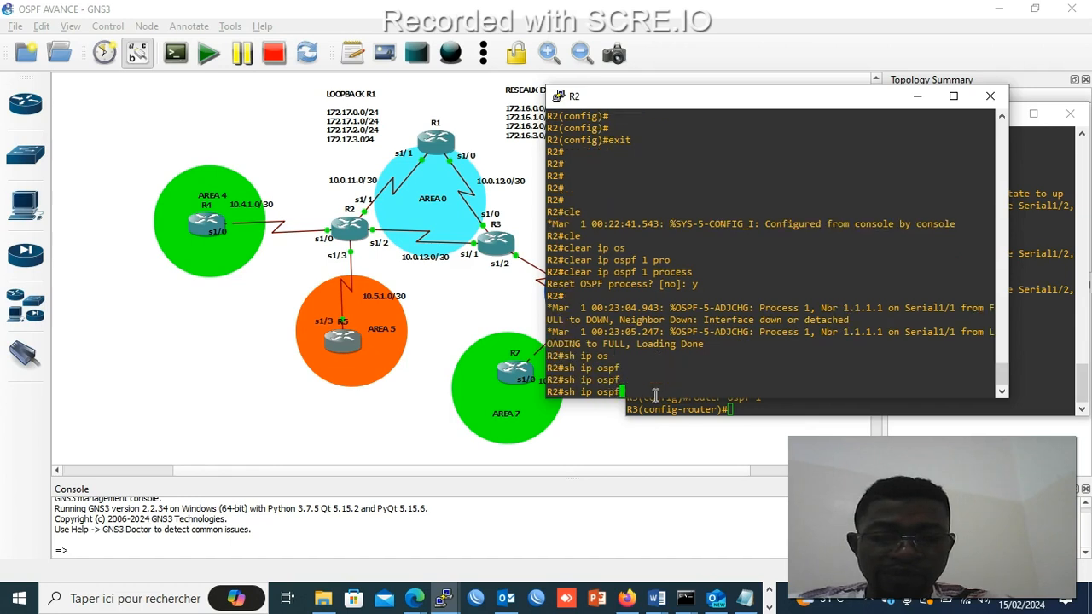
pyautogui.write('nei')
pyautogui.press('Tab')
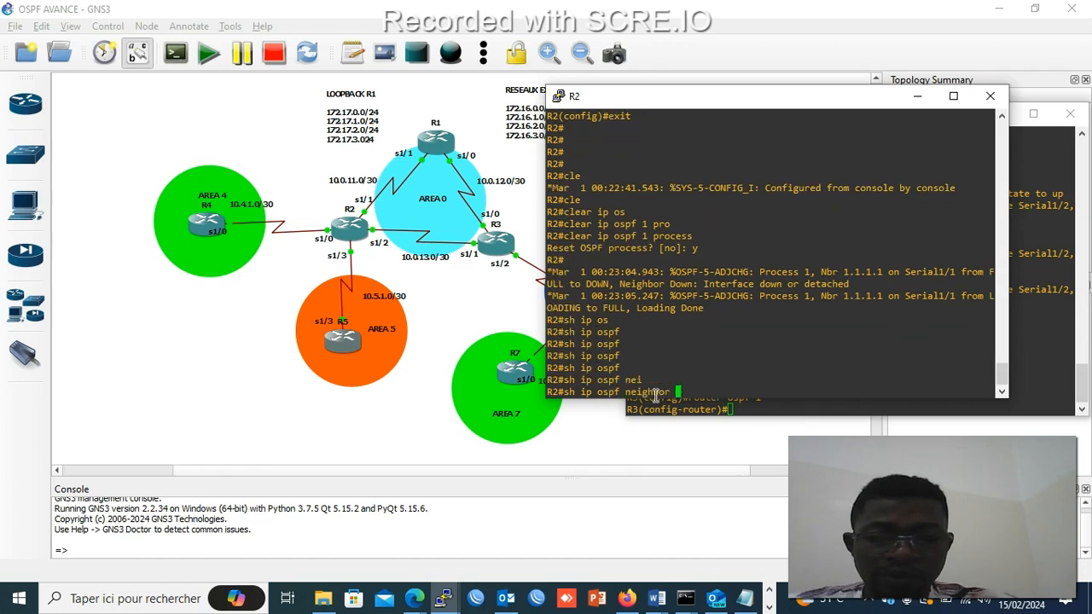
pyautogui.press('Return')
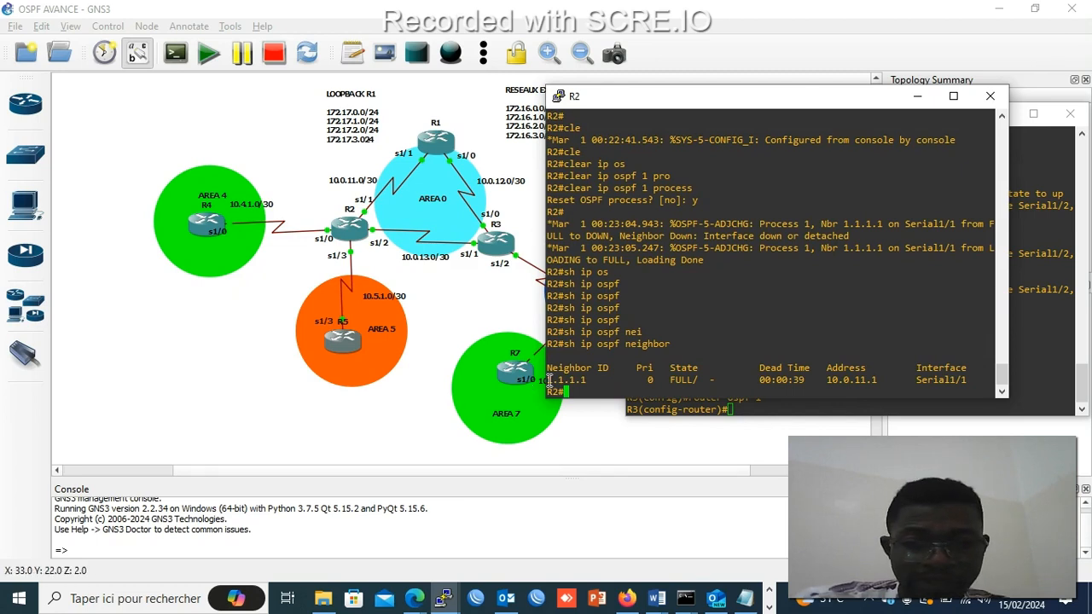
# - Switch to the R3 console and set its OSPF router ID to 3.3.3.3
pyautogui.click(674, 404)
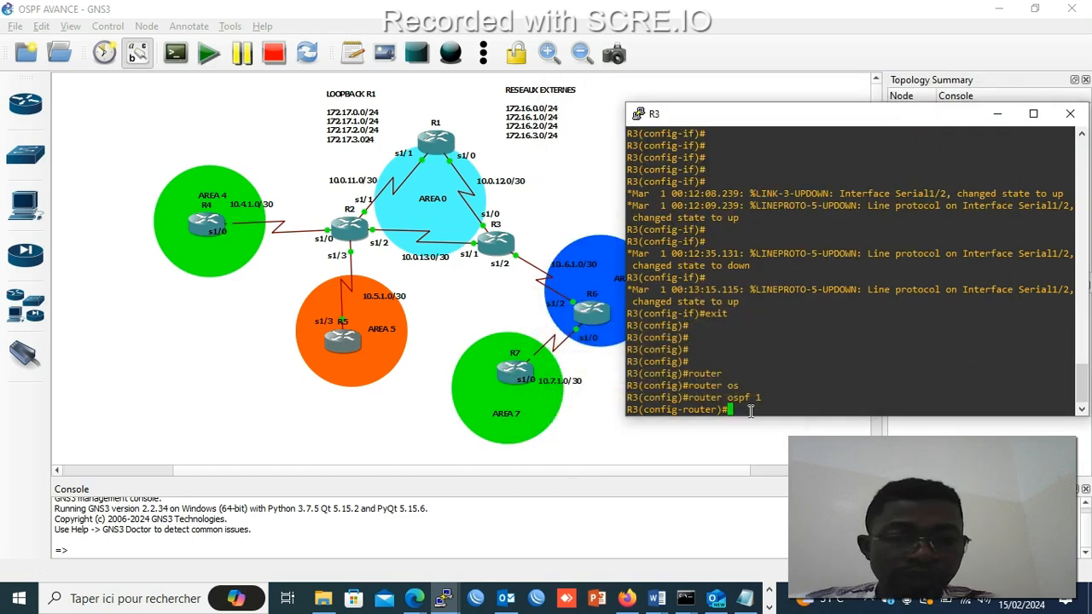
pyautogui.write('rou')
pyautogui.press('Tab')
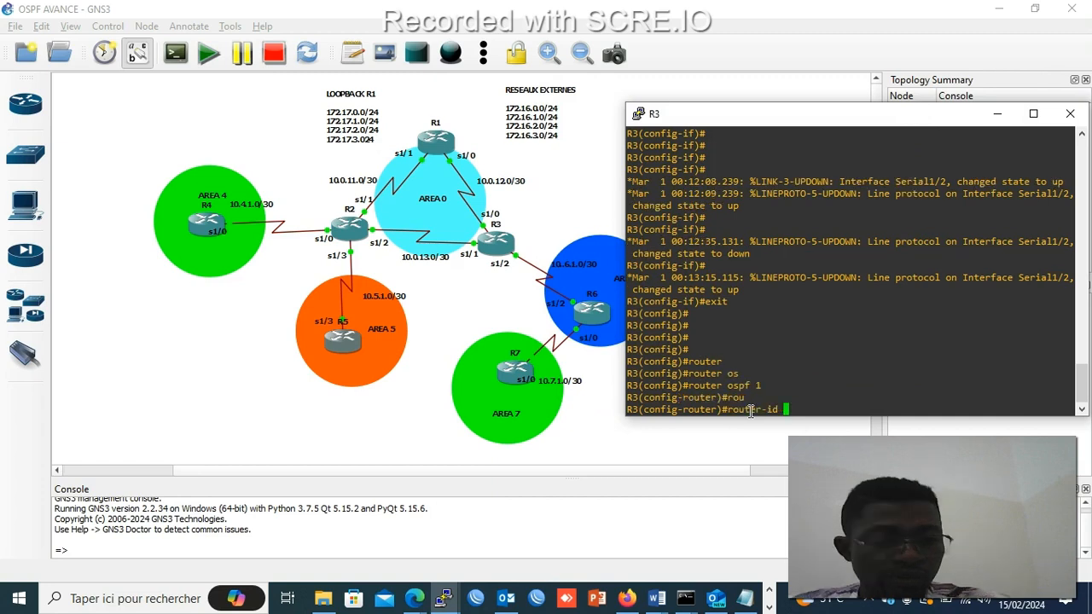
pyautogui.write('3.3.3.3')
pyautogui.press('Return')
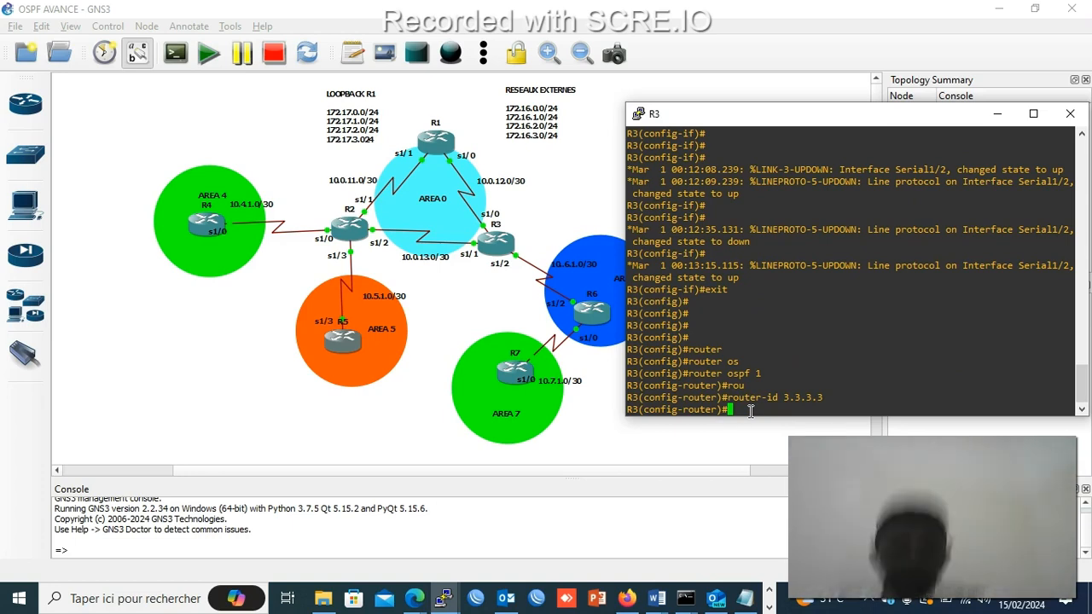
# - Advertise network 10.0.13.0 with wildcard mask 0.0.0.3 in OSPF area 0 on R3
pyautogui.write('net')
pyautogui.press('Tab')
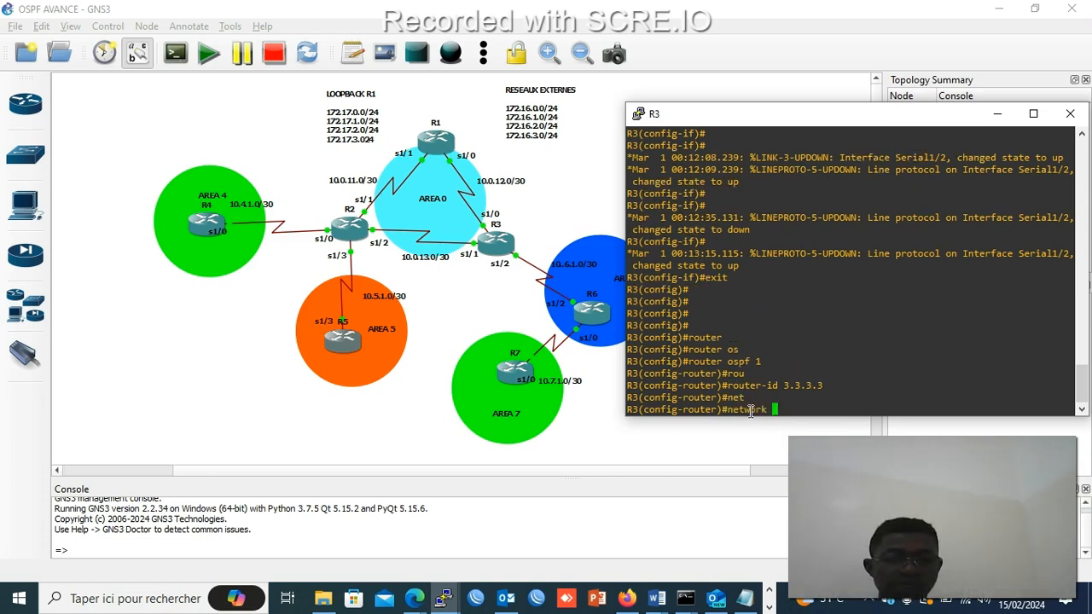
pyautogui.write('10.')
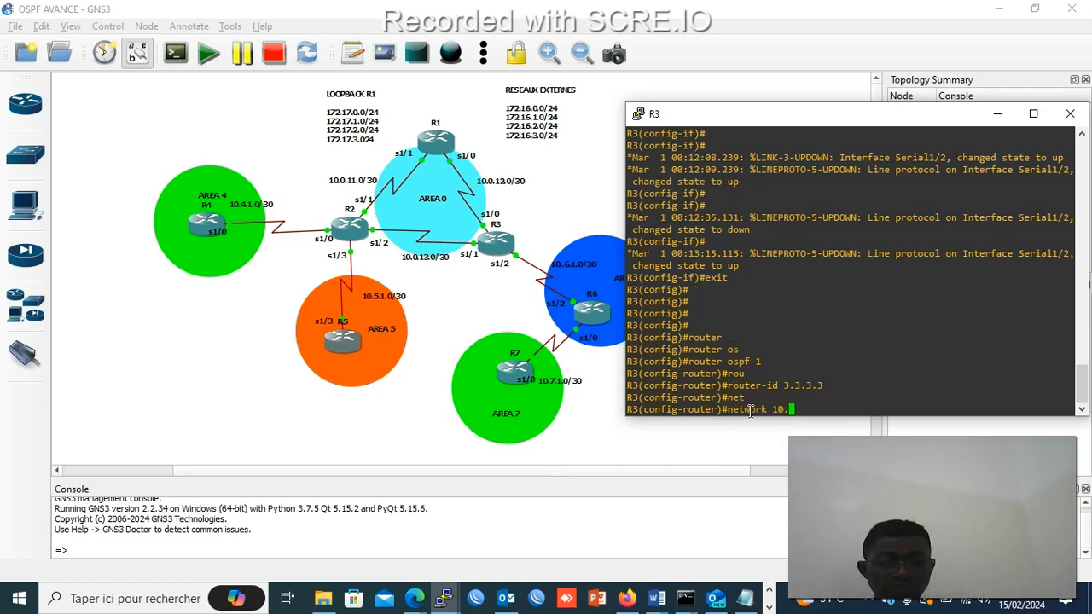
pyautogui.write('0.13.0 0.')
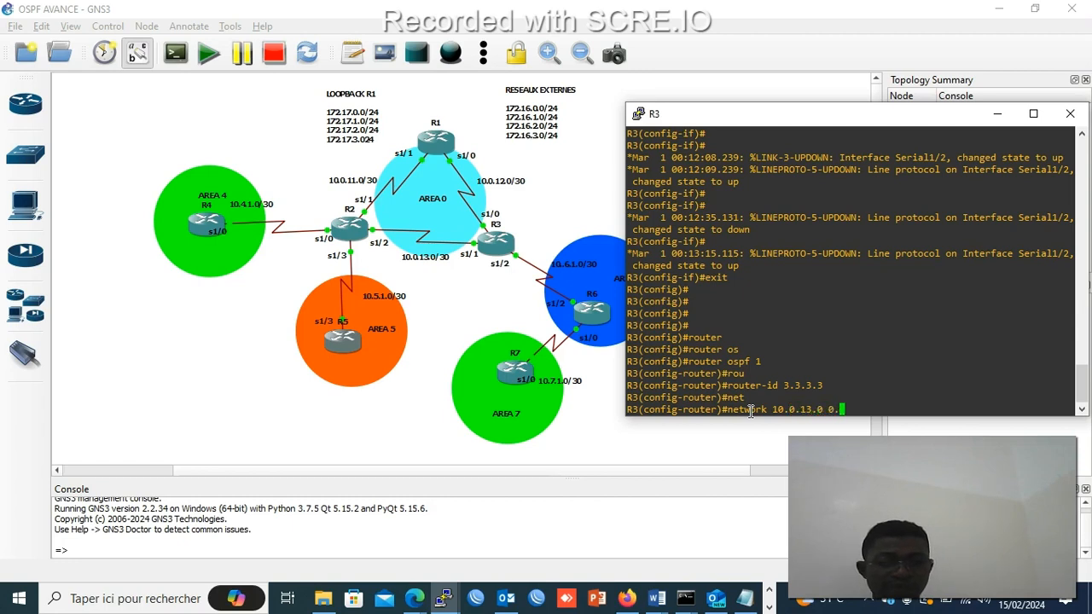
pyautogui.write('0.0.')
pyautogui.write('3 ')
pyautogui.write('are')
pyautogui.press('Tab')
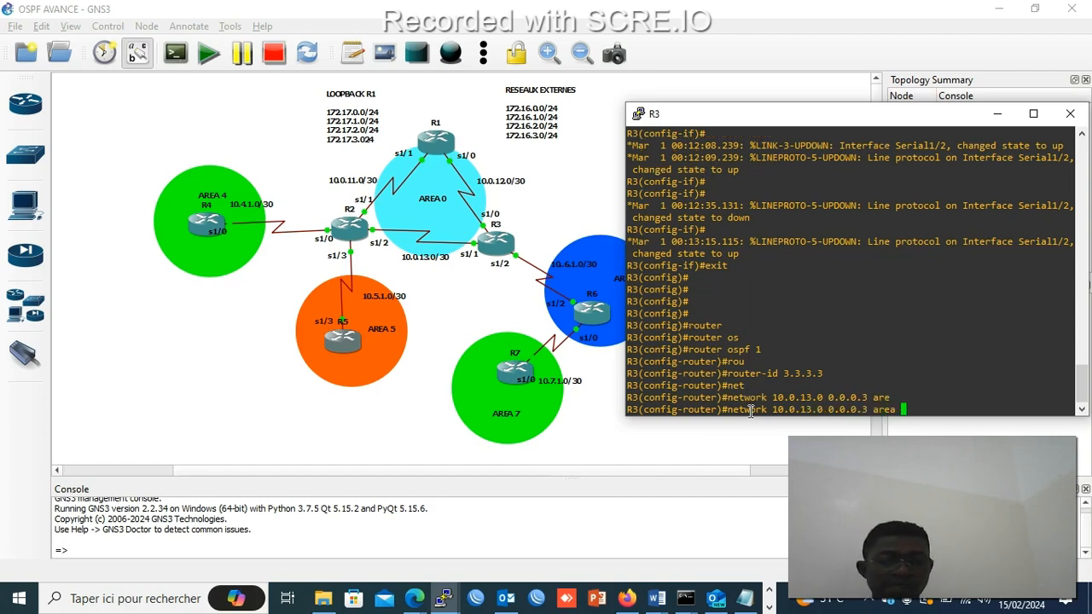
pyautogui.write('0')
pyautogui.press('Return')
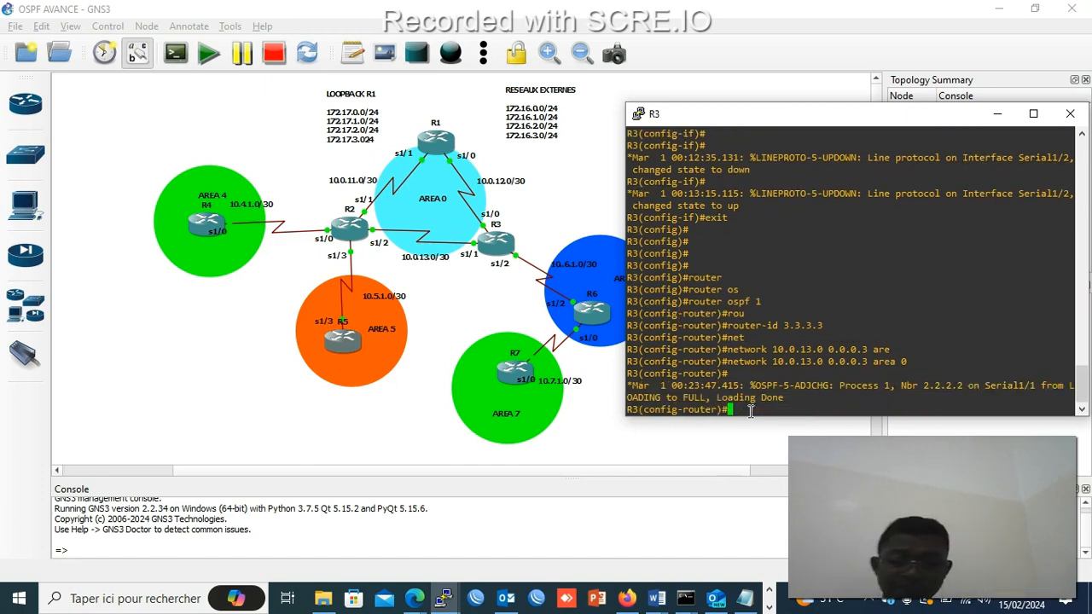
# - Reuse the previous network statement on R3 to advertise 10.0.12.0 with wildcard mask 0.0.0.3 in OSPF area 0
pyautogui.press('Up')
pyautogui.press('Left')
pyautogui.press('Left')
pyautogui.press('Left')
pyautogui.press('Left')
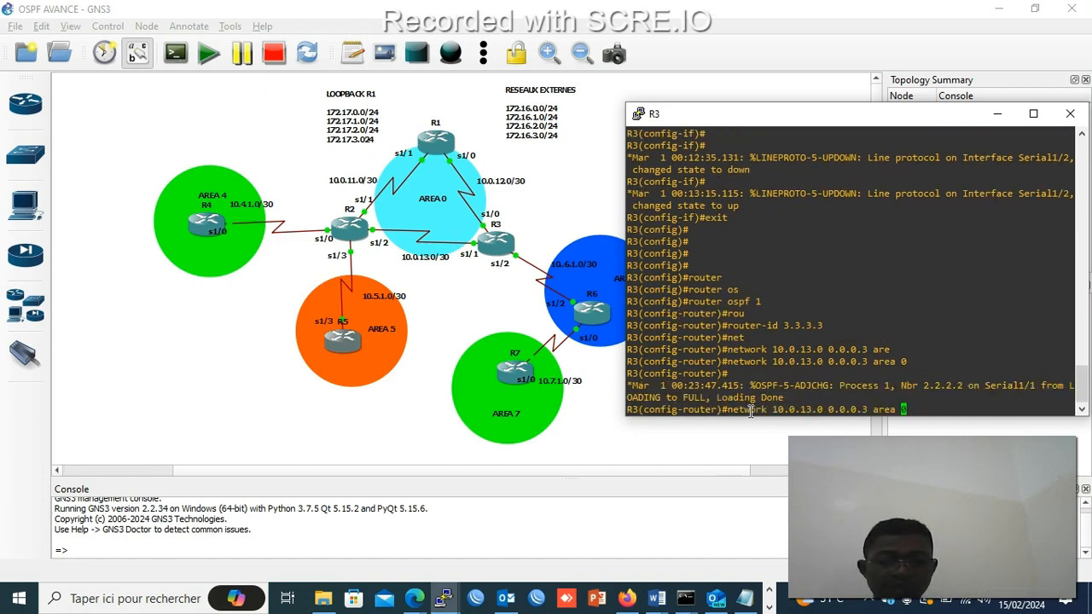
pyautogui.press('Left')
pyautogui.press('Left')
pyautogui.press('Left')
pyautogui.press('Left')
pyautogui.press('Left')
pyautogui.press('Left')
pyautogui.press('Left')
pyautogui.press('Left')
pyautogui.press('Left')
pyautogui.press('Left')
pyautogui.press('Left')
pyautogui.press('Left')
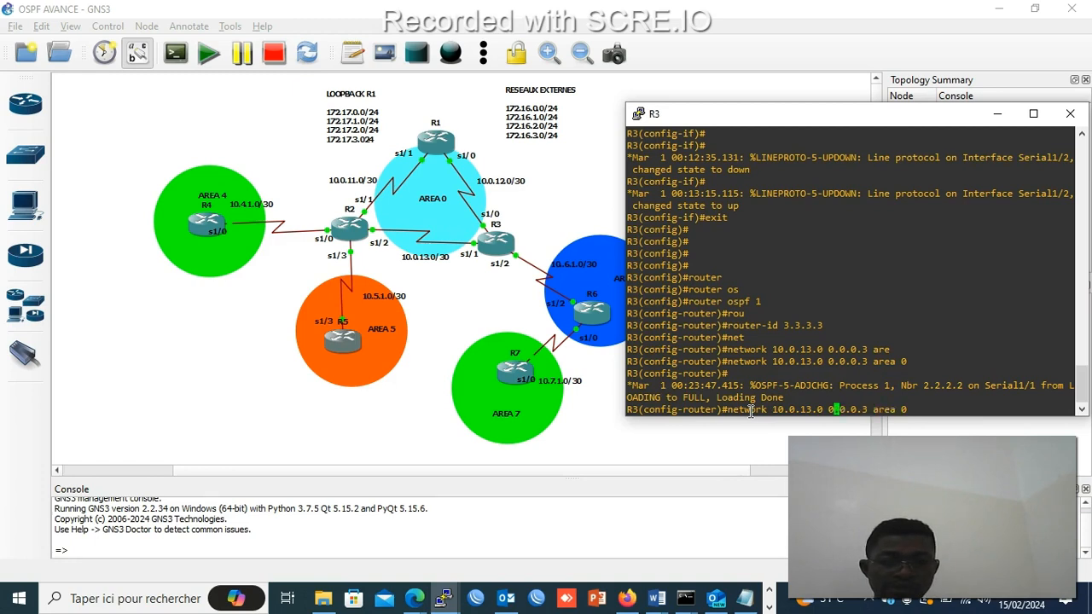
pyautogui.press('Left')
pyautogui.press('BackSpace')
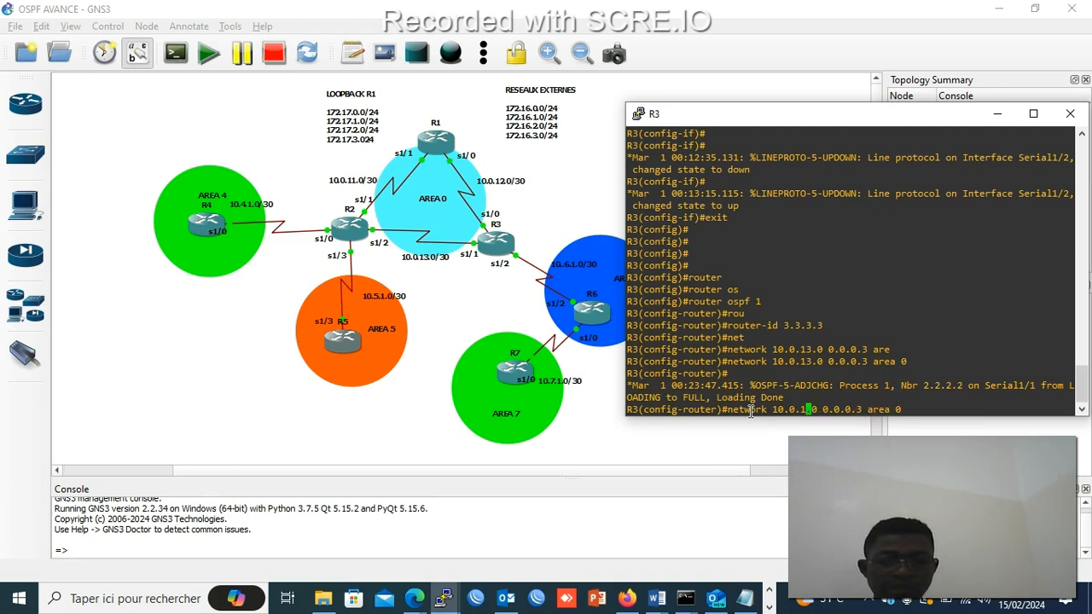
pyautogui.write('2')
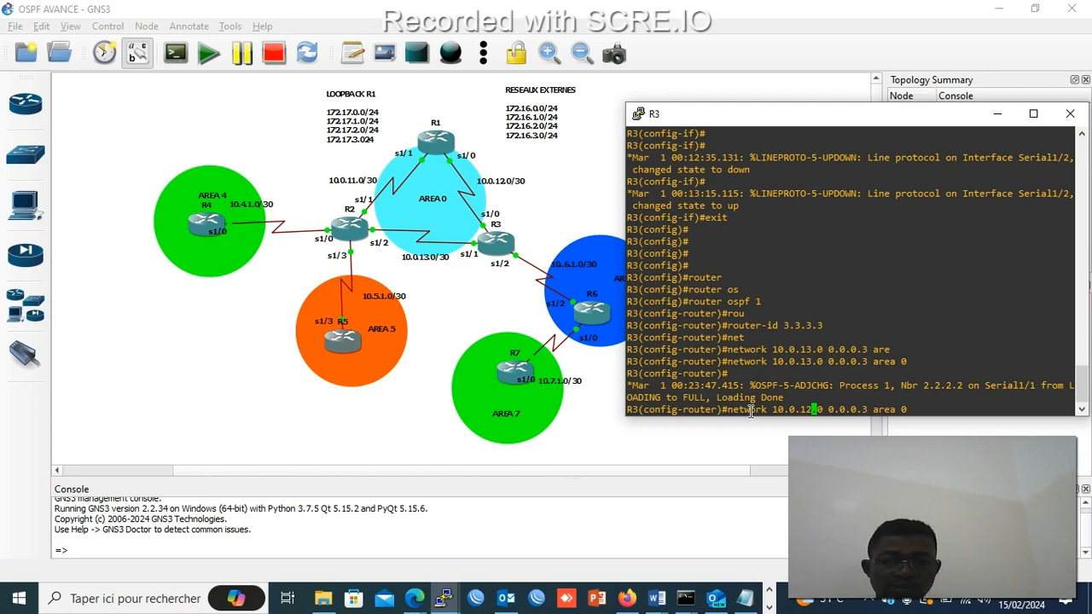
pyautogui.press('Return')
pyautogui.press('Return')
pyautogui.press('Return')
pyautogui.press('Return')
pyautogui.press('Return')
pyautogui.press('Return')
pyautogui.press('Return')
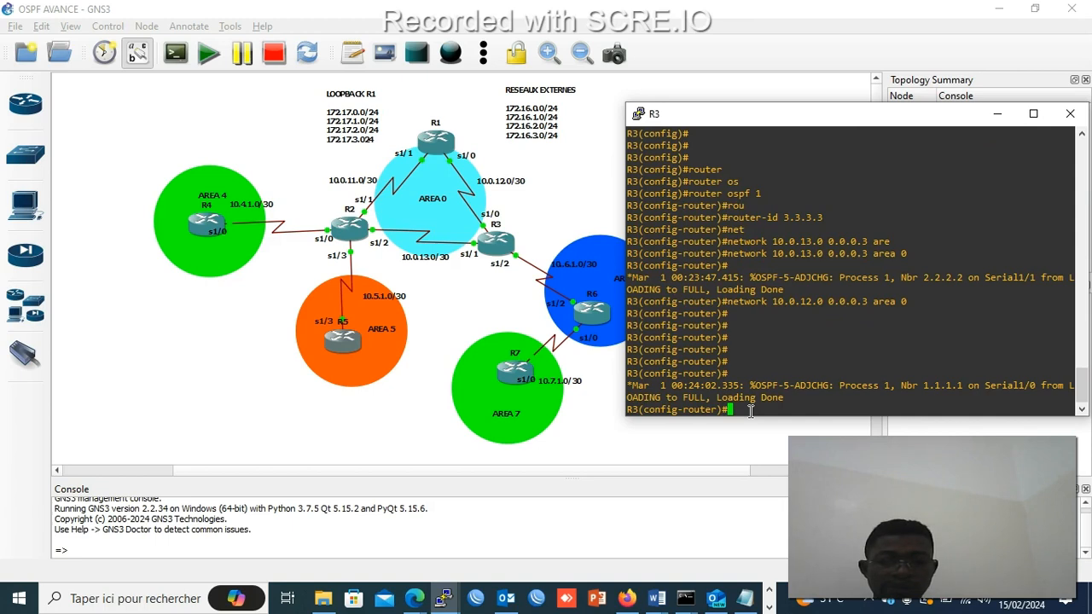
# - Reuse the previous network statement on R3 to advertise 10.6.1.0 with wildcard mask 0.0.0.3 in OSPF area 6
pyautogui.press('Up')
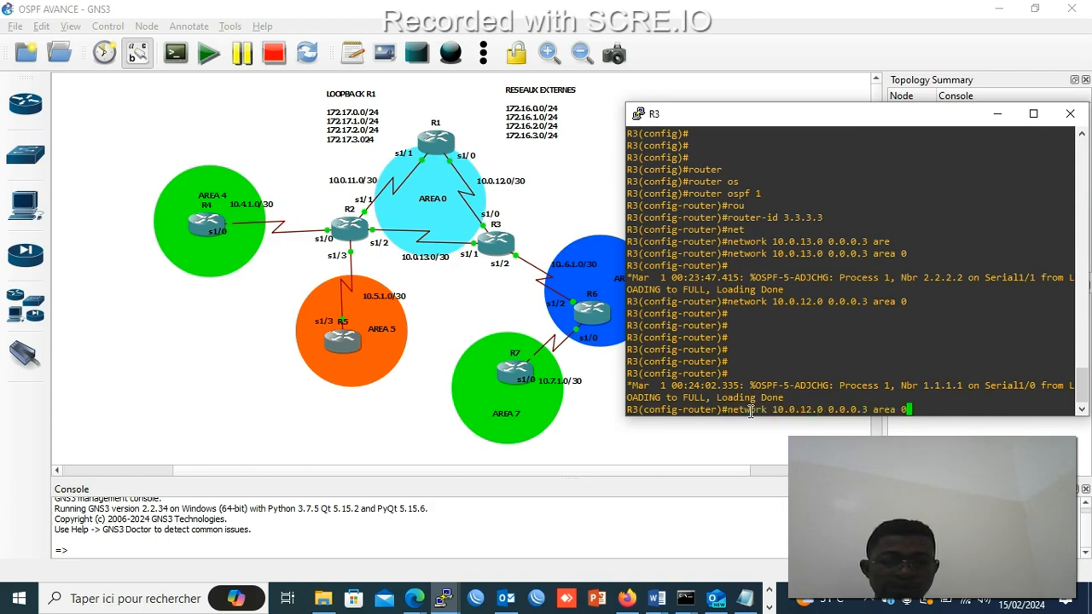
pyautogui.press('BackSpace')
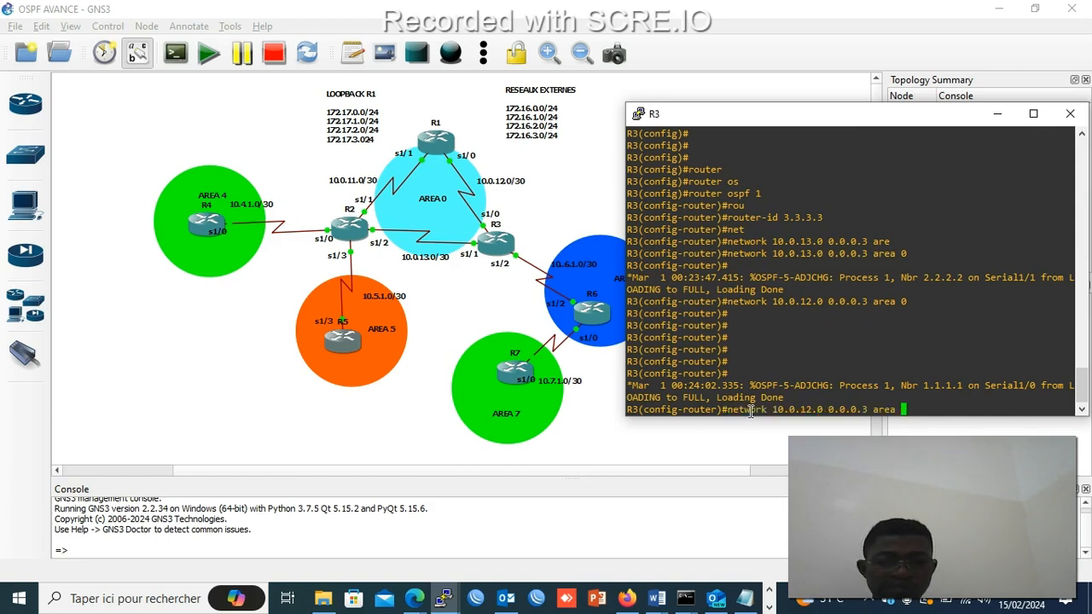
pyautogui.write('6')
pyautogui.press('Left')
pyautogui.press('Left')
pyautogui.press('Left')
pyautogui.press('Left')
pyautogui.press('Left')
pyautogui.press('Left')
pyautogui.press('Left')
pyautogui.press('Left')
pyautogui.press('Left')
pyautogui.press('Left')
pyautogui.press('Left')
pyautogui.press('Left')
pyautogui.press('Left')
pyautogui.press('Left')
pyautogui.press('Left')
pyautogui.press('Left')
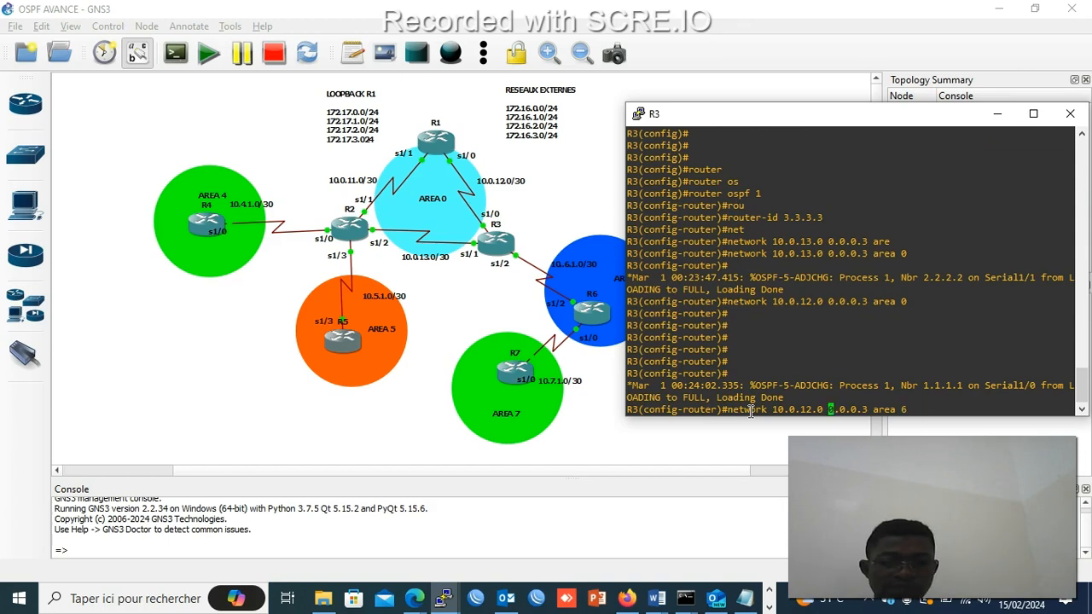
pyautogui.press('BackSpace')
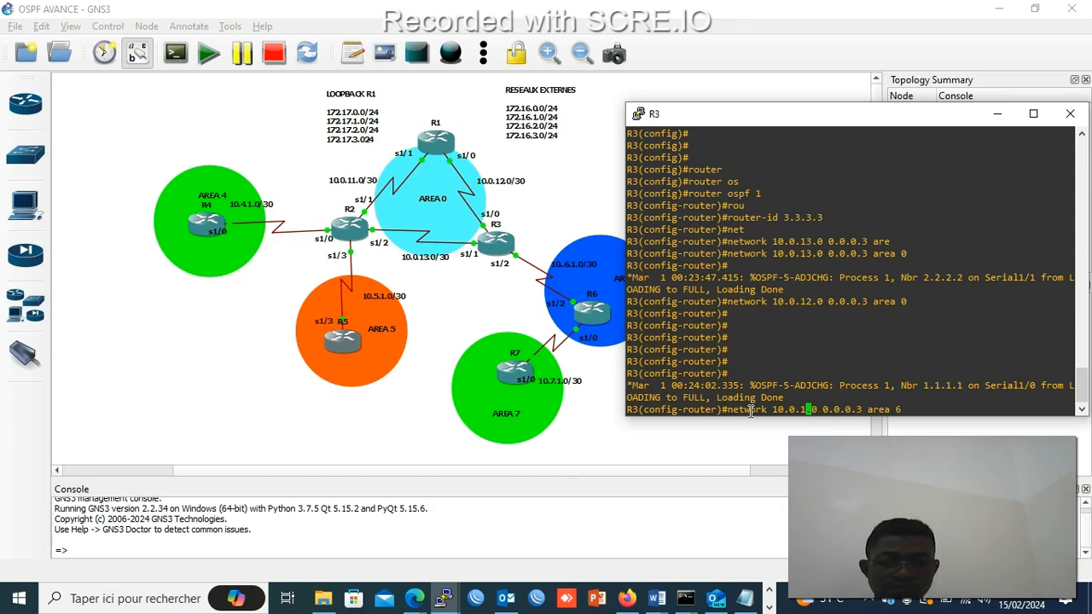
pyautogui.press('Left')
pyautogui.press('Left')
pyautogui.press('BackSpace')
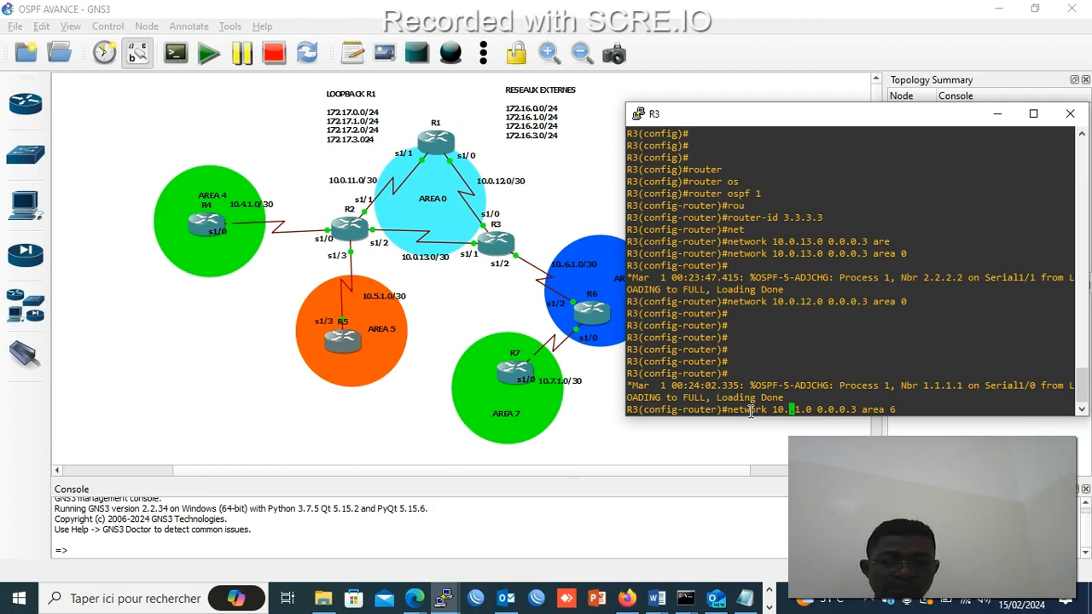
pyautogui.write('6')
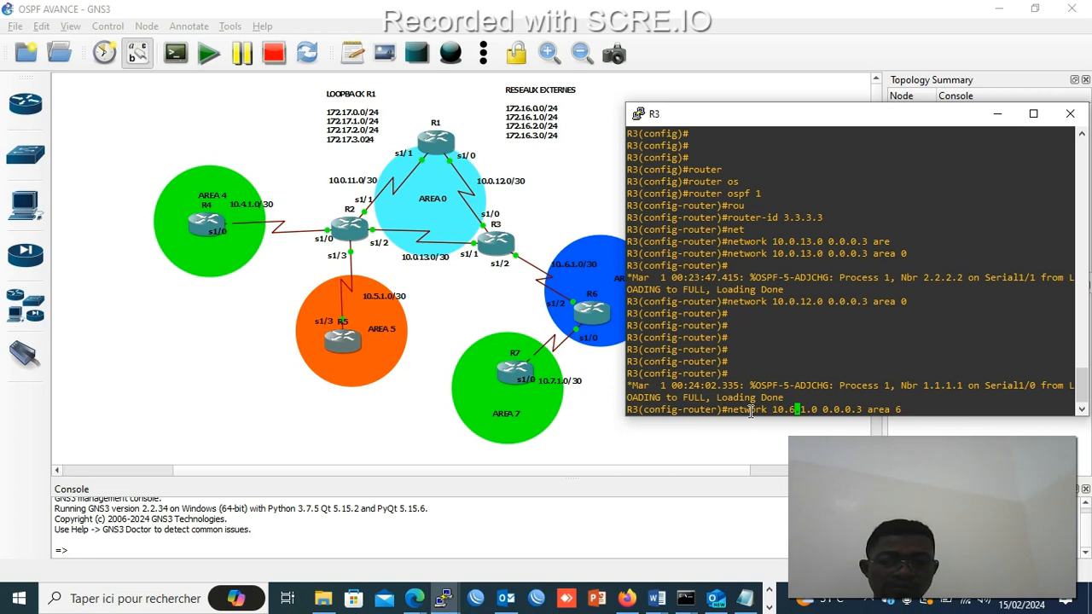
pyautogui.press('Return')
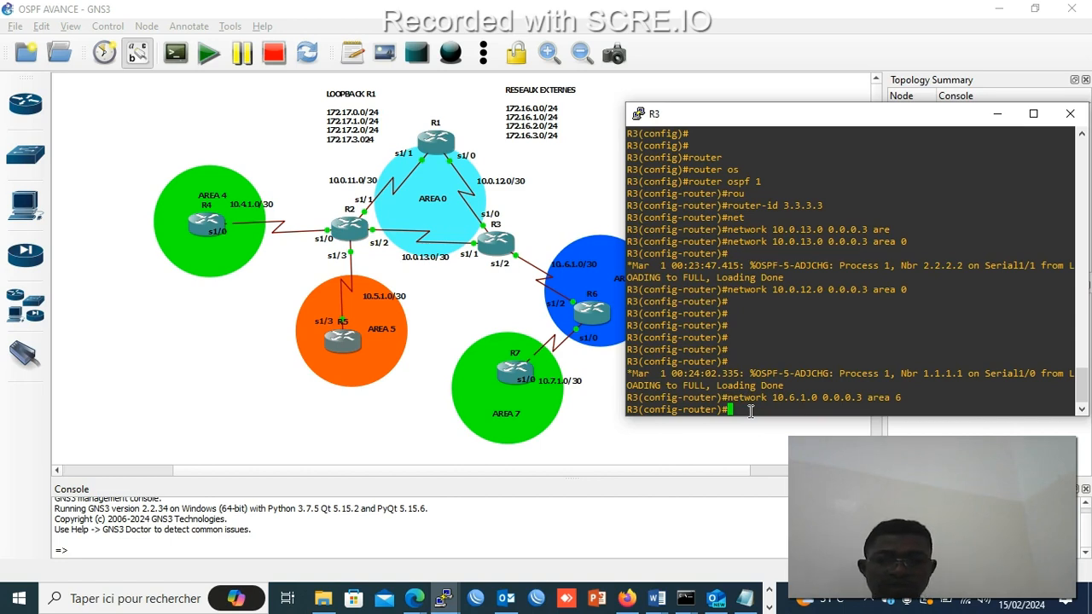
pyautogui.press('Return')
pyautogui.press('Return')
pyautogui.press('Return')
pyautogui.press('Return')
pyautogui.press('Return')
pyautogui.press('Return')
pyautogui.press('Return')
pyautogui.press('Return')
pyautogui.press('Return')
pyautogui.press('Return')
pyautogui.press('Return')
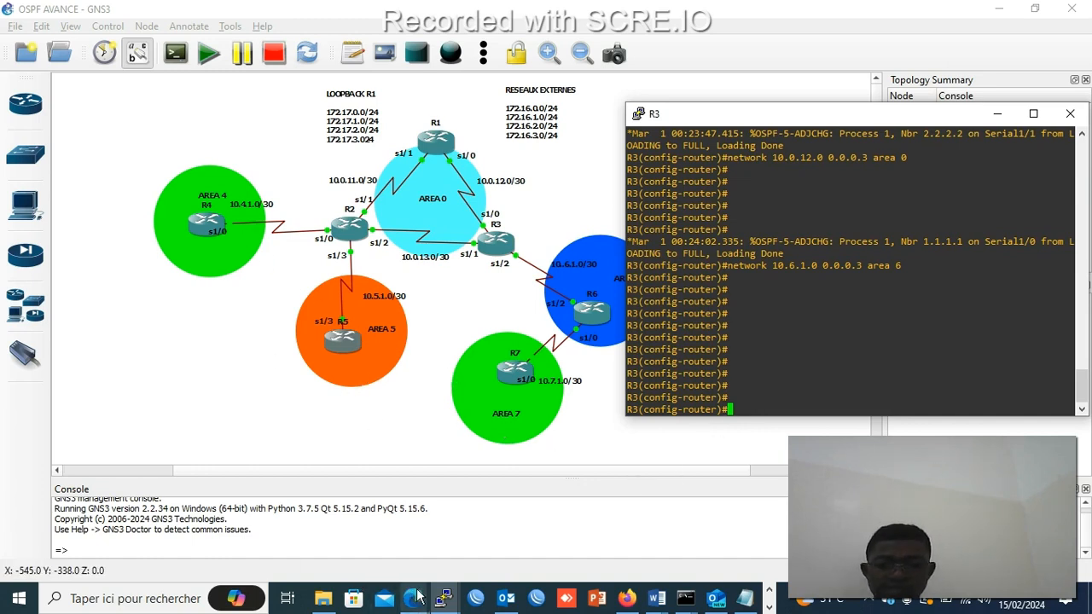
# - Open the console of router R4 from the topology and bring up its command prompt
pyautogui.moveTo(442, 599)
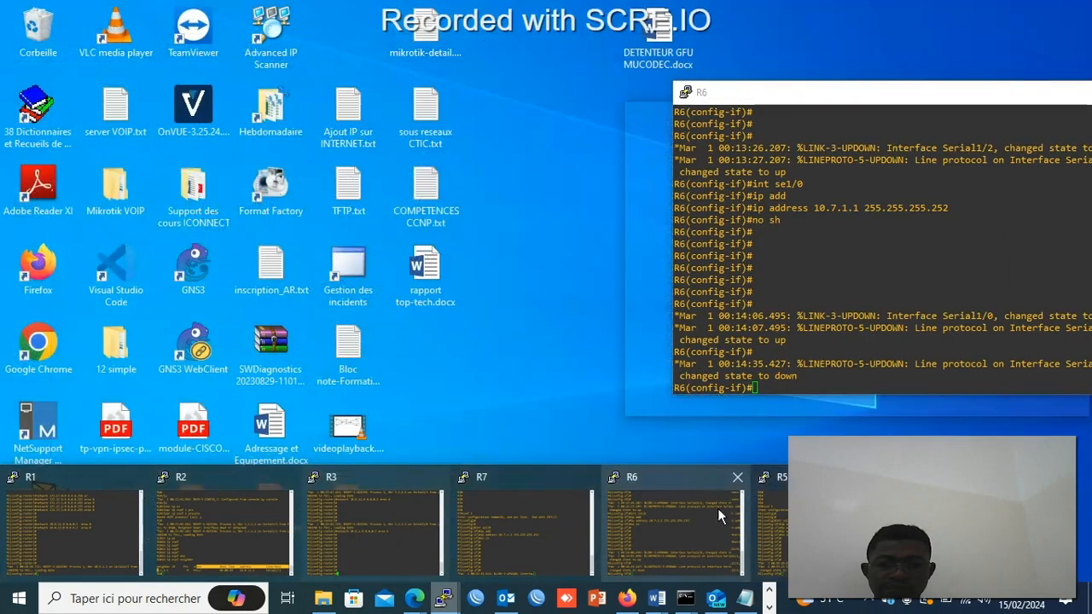
pyautogui.moveTo(237, 541)
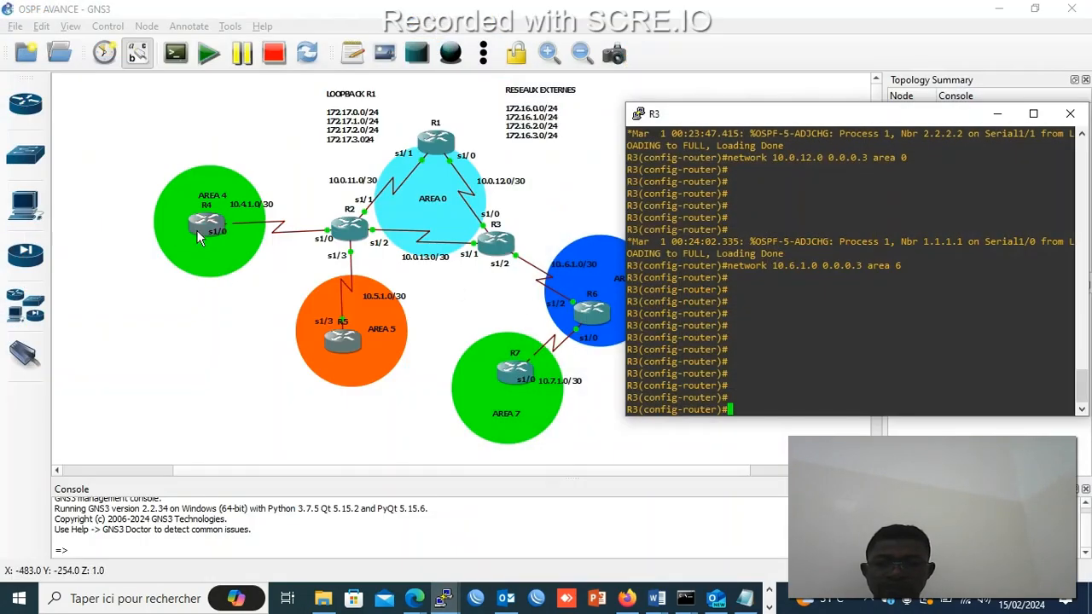
pyautogui.click(202, 232)
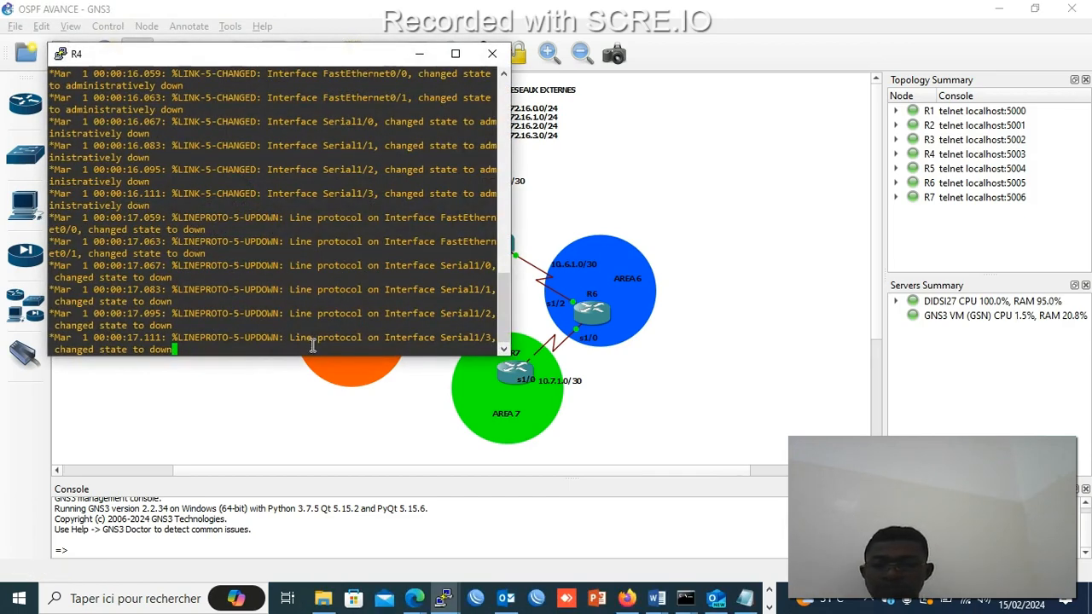
pyautogui.press('Return')
pyautogui.press('Return')
pyautogui.press('Return')
pyautogui.press('Return')
pyautogui.press('Return')
pyautogui.press('Return')
pyautogui.press('Return')
pyautogui.press('Return')
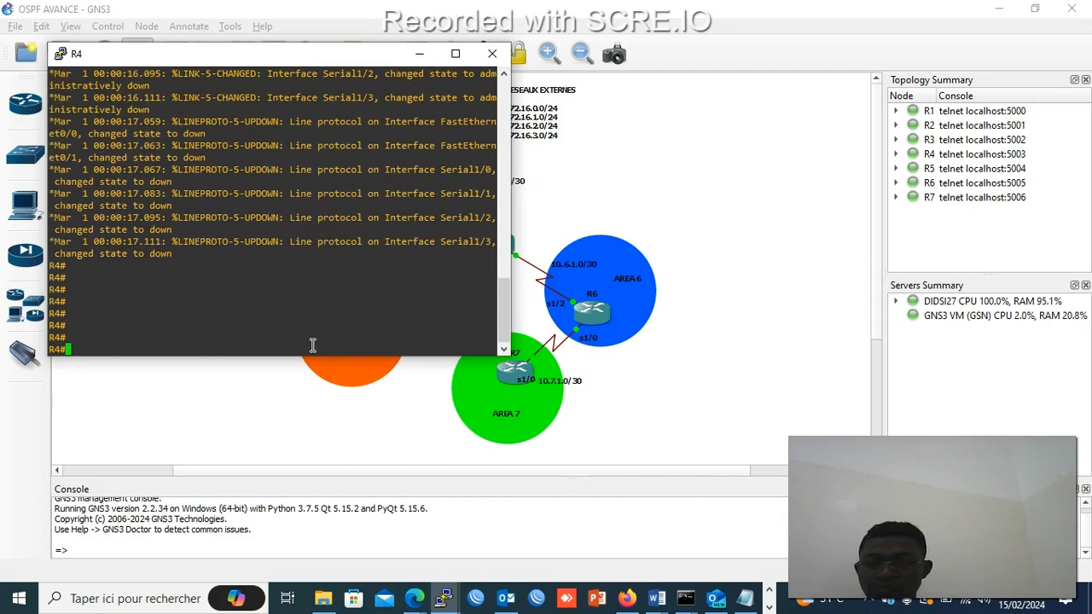
# - Display R4's running configuration and page through it to the end, examining the serial interface settings
pyautogui.write('sh run')
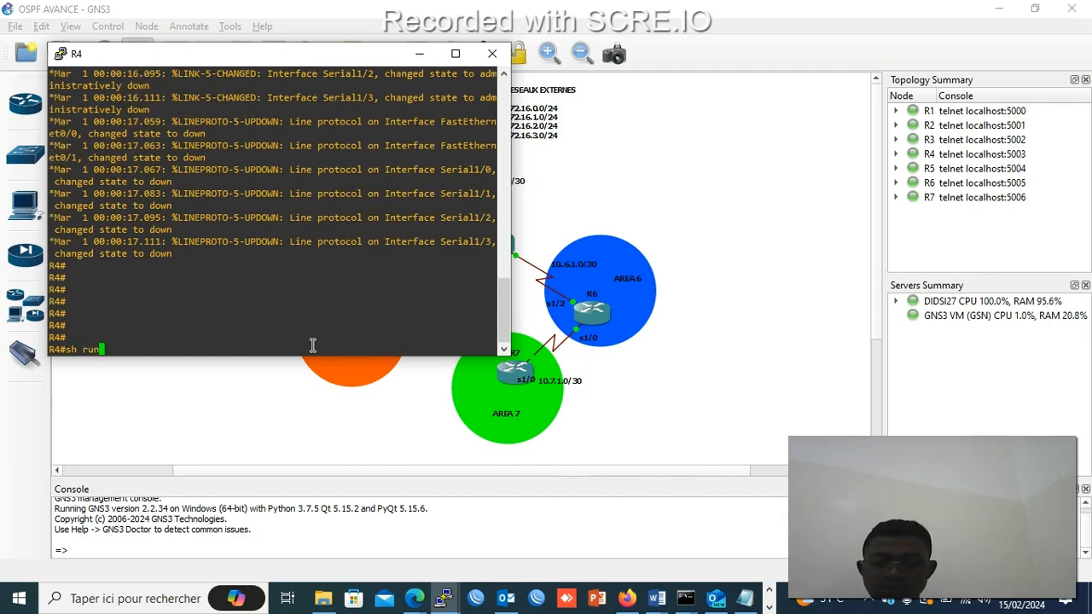
pyautogui.press('Return')
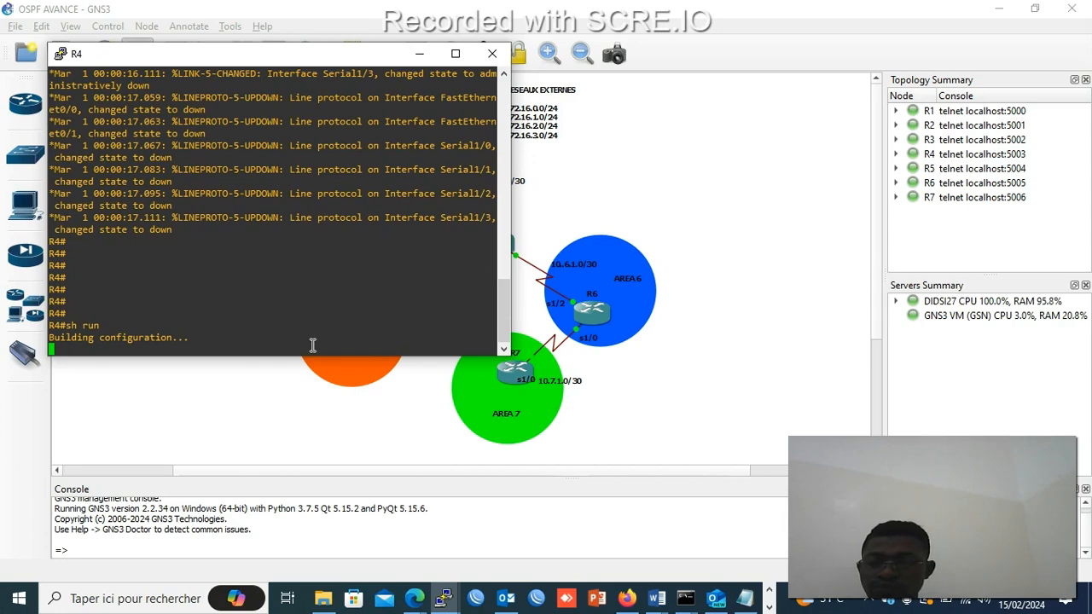
pyautogui.press('Return')
pyautogui.press('Return')
pyautogui.press('Return')
pyautogui.press('Return')
pyautogui.press('Return')
pyautogui.press('Return')
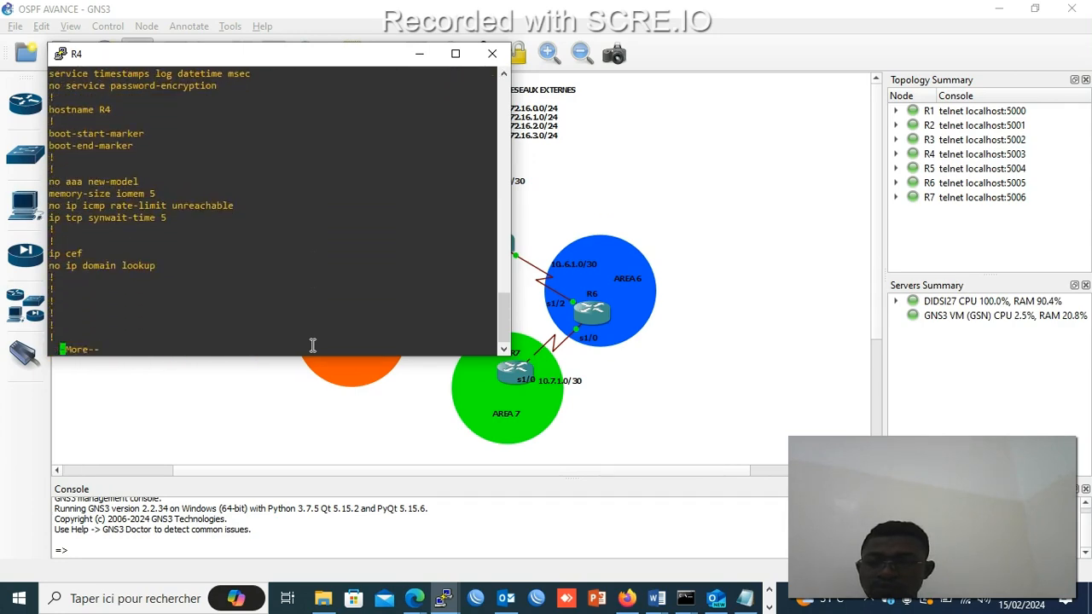
pyautogui.press('space')
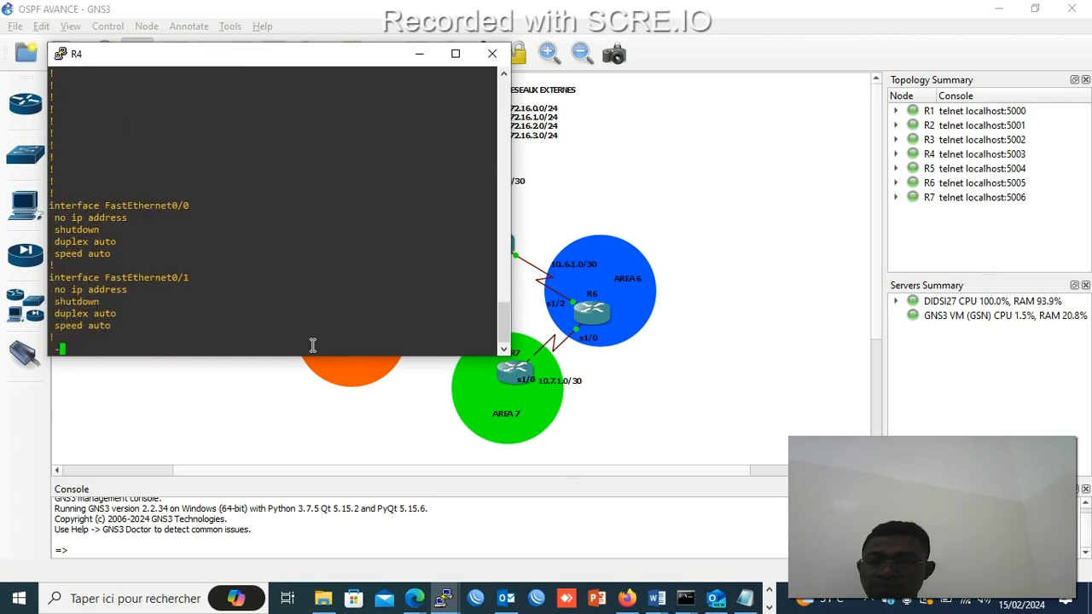
pyautogui.press('Return')
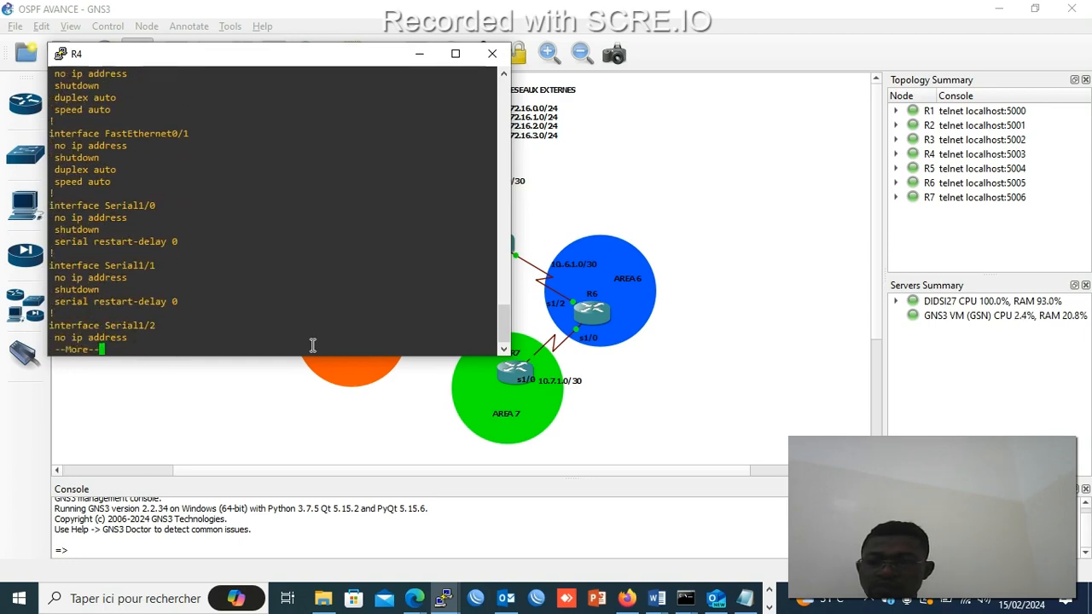
pyautogui.press('Return')
pyautogui.press('Return')
pyautogui.press('Return')
pyautogui.press('Return')
pyautogui.press('Return')
pyautogui.press('Return')
pyautogui.press('Return')
pyautogui.press('Return')
pyautogui.press('Return')
pyautogui.press('Return')
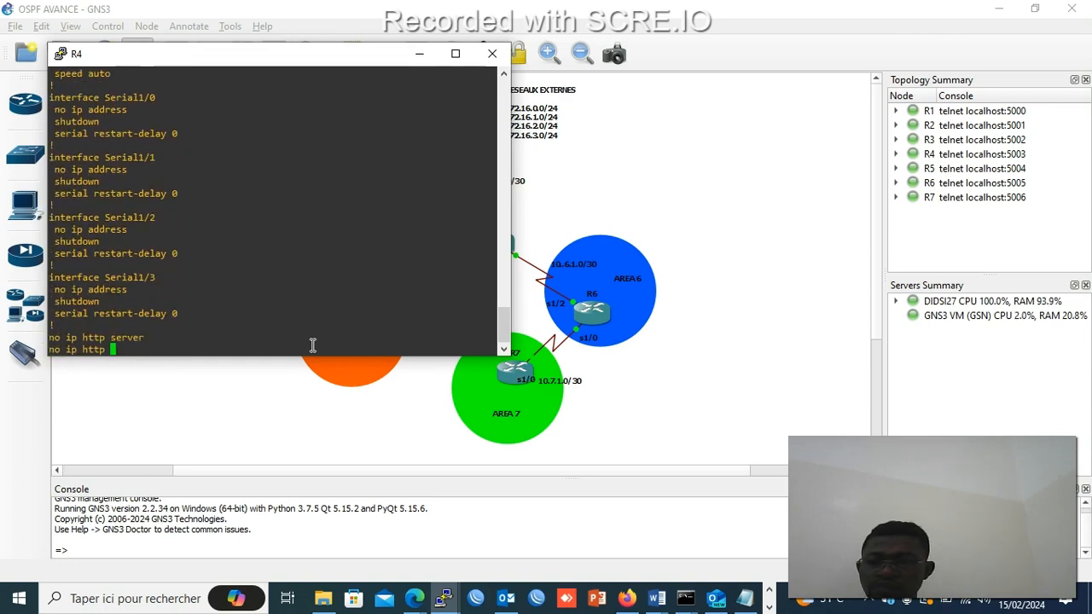
pyautogui.press('Return')
pyautogui.press('Return')
pyautogui.press('Return')
pyautogui.press('Return')
pyautogui.press('Return')
pyautogui.press('Return')
pyautogui.press('Return')
pyautogui.press('Return')
pyautogui.press('Return')
pyautogui.press('Return')
pyautogui.press('Return')
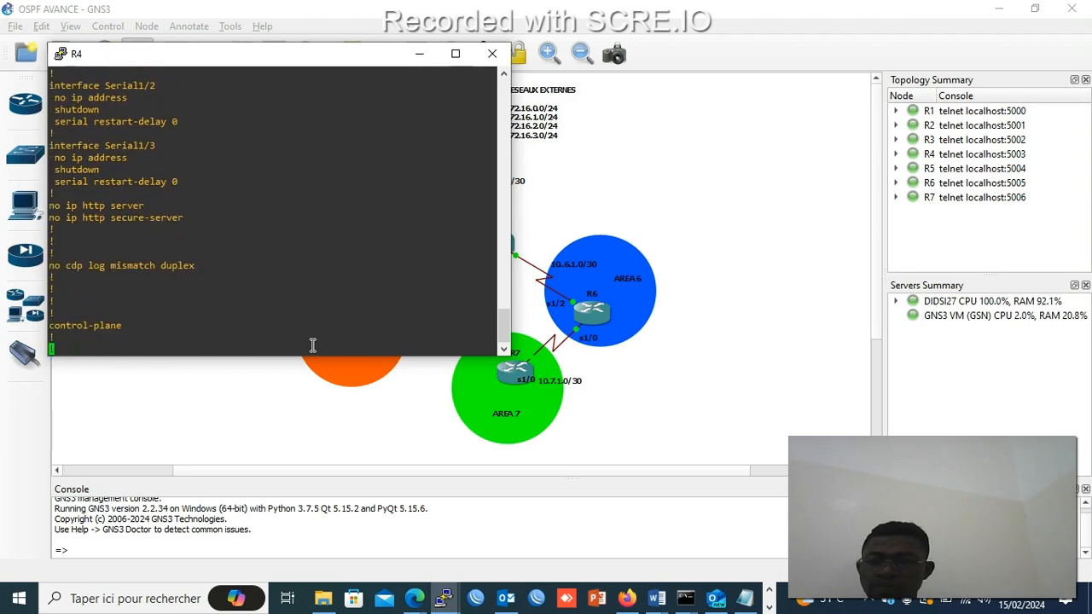
pyautogui.press('Return')
pyautogui.press('Return')
pyautogui.press('Return')
pyautogui.press('Return')
pyautogui.press('Return')
pyautogui.press('Return')
pyautogui.press('Return')
pyautogui.press('Return')
pyautogui.press('Return')
pyautogui.press('Return')
pyautogui.press('Return')
pyautogui.press('Return')
pyautogui.press('Return')
pyautogui.press('Return')
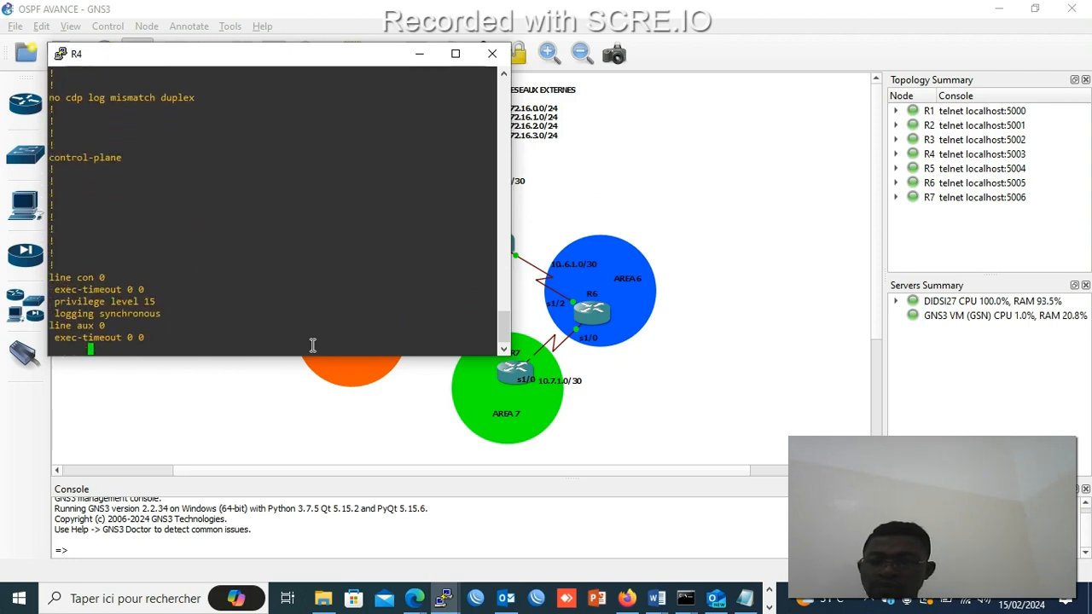
pyautogui.press('Return')
pyautogui.press('Return')
pyautogui.press('Return')
pyautogui.press('Return')
pyautogui.press('Return')
pyautogui.press('Return')
pyautogui.press('Return')
pyautogui.press('Return')
pyautogui.press('Return')
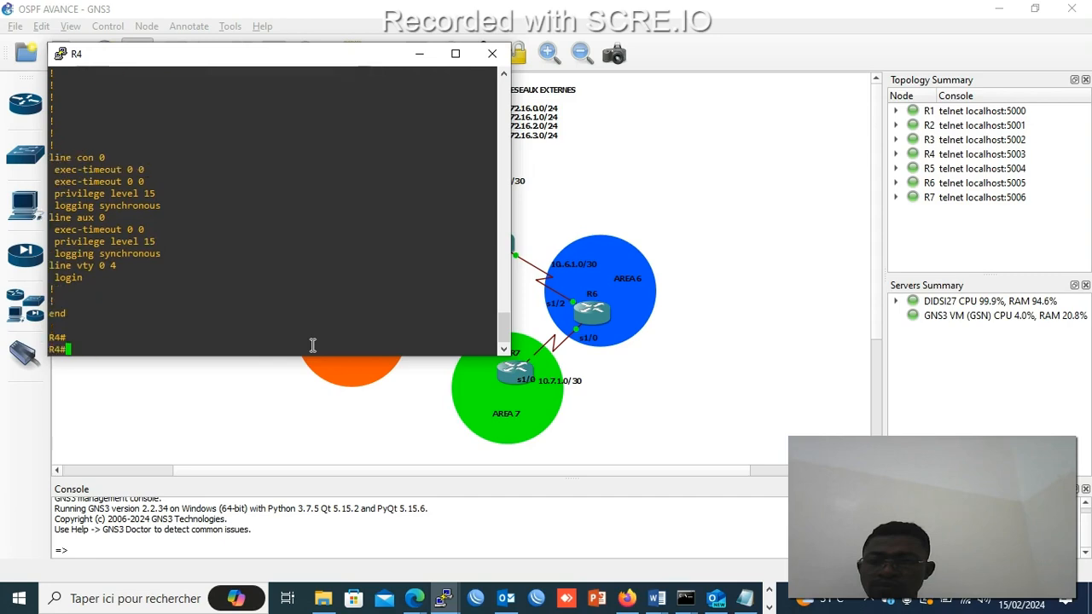
pyautogui.press('Return')
pyautogui.press('Return')
pyautogui.press('Return')
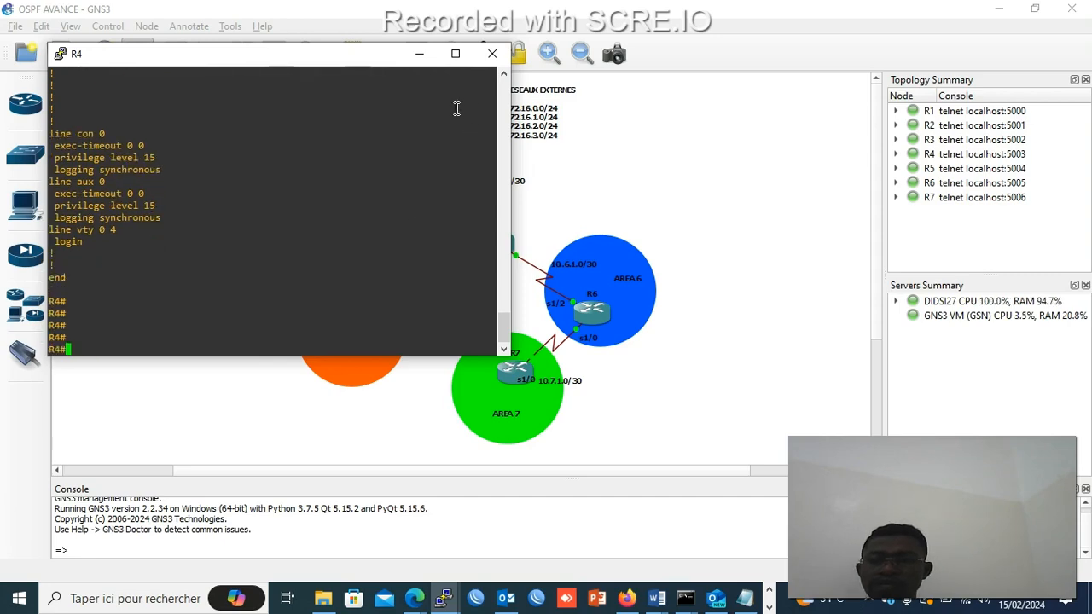
# - Check R4's link to R2 in the topology, and enter global configuration mode in the R4 console
pyautogui.click(419, 54)
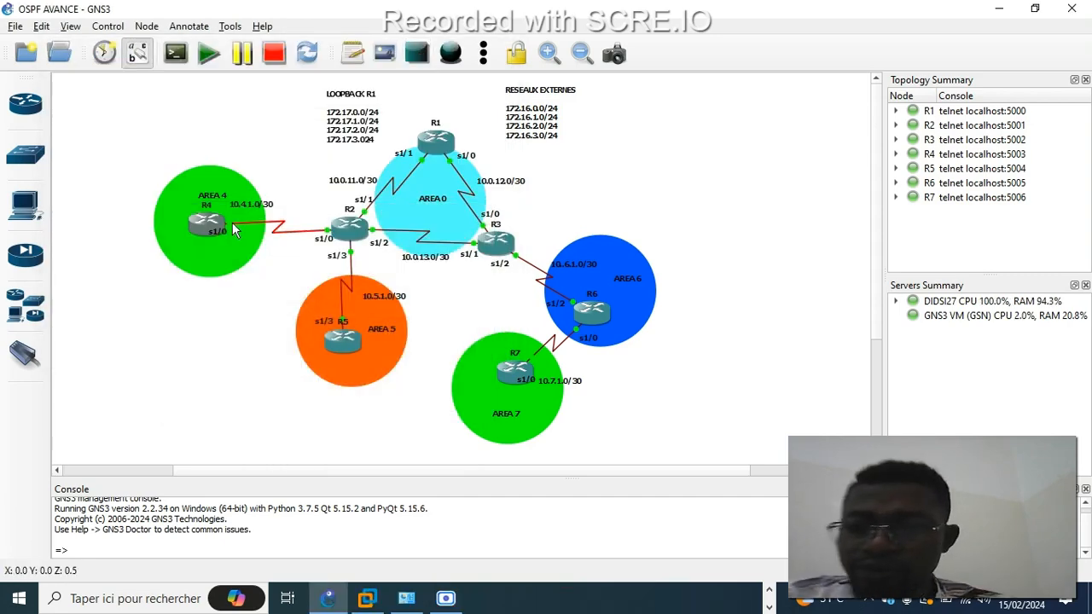
pyautogui.moveTo(202, 227)
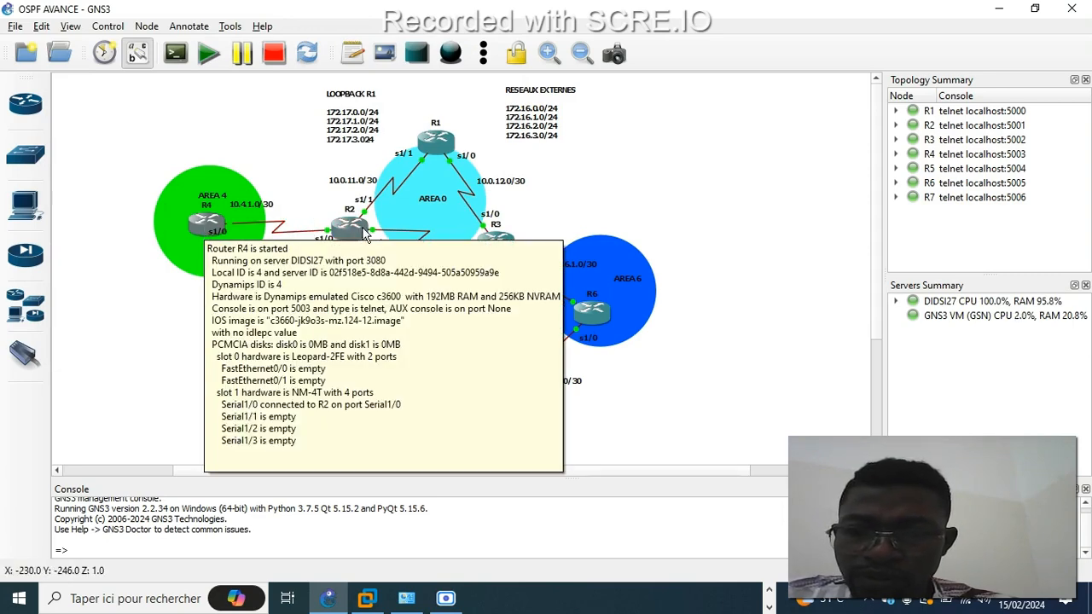
pyautogui.moveTo(348, 239)
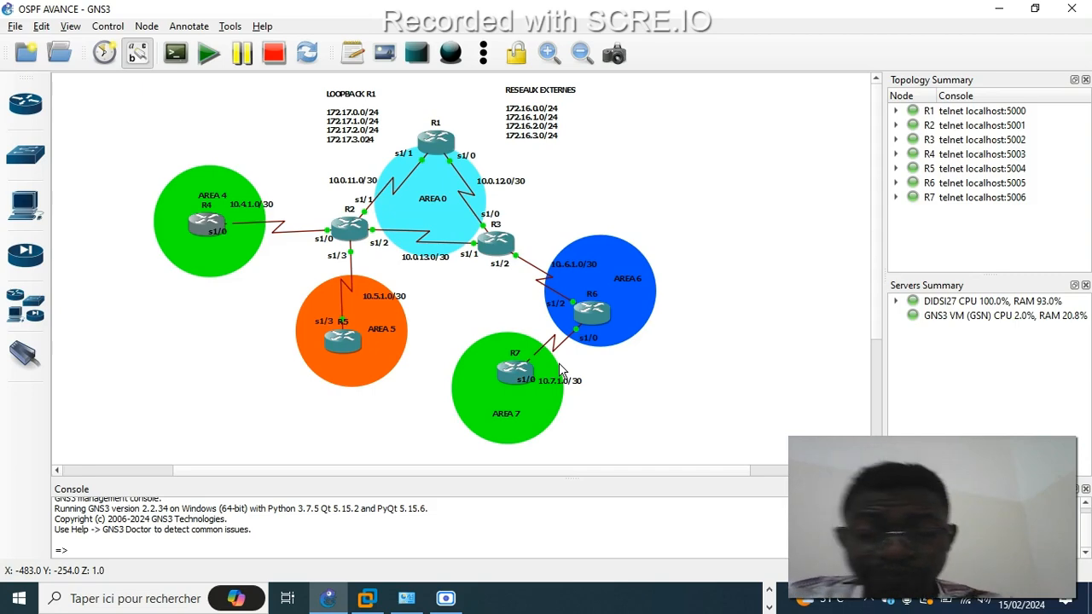
pyautogui.hotkey('alt', 'Tab')
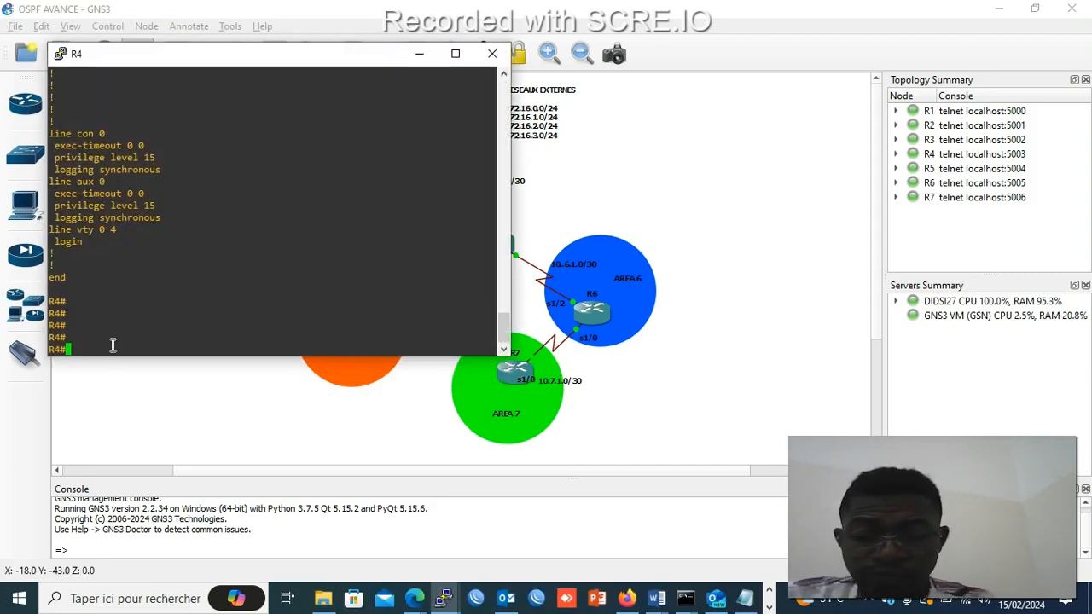
pyautogui.write('conf t')
pyautogui.press('Return')
pyautogui.press('Return')
pyautogui.press('Return')
pyautogui.press('Return')
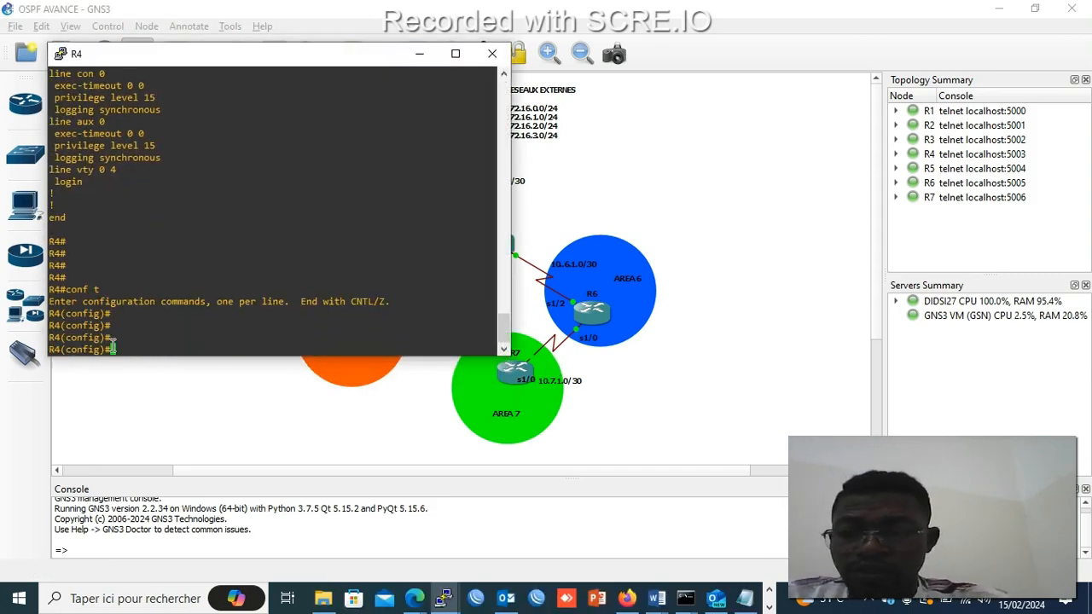
# - Assign IP address 10.4.1.2 with mask 255.255.255.252 to R4's serial interface 1/0
pyautogui.write('int se')
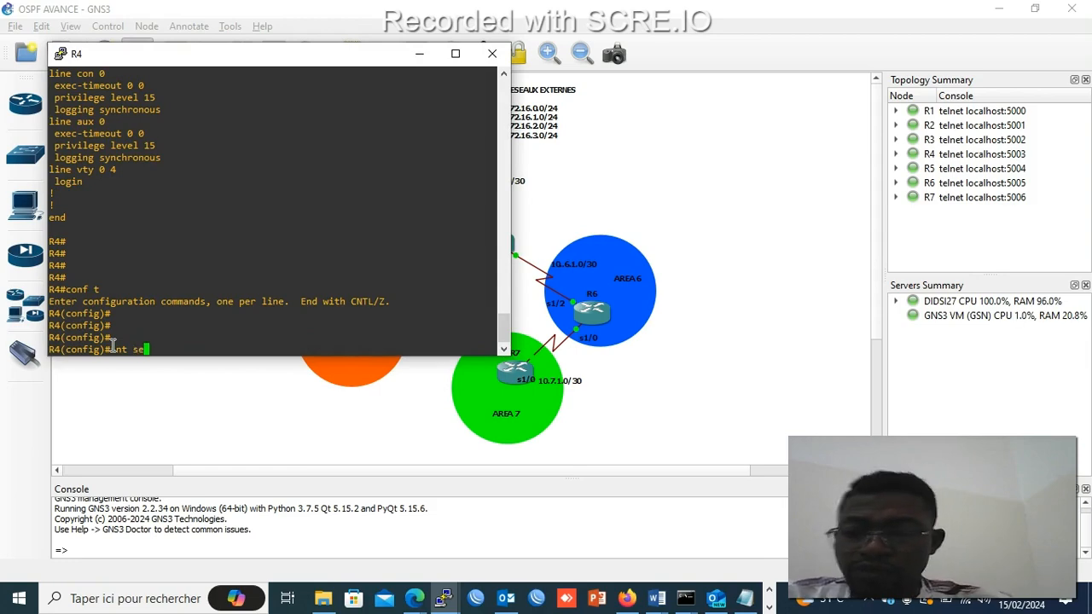
pyautogui.moveTo(365, 57); pyautogui.dragTo(862, 100)
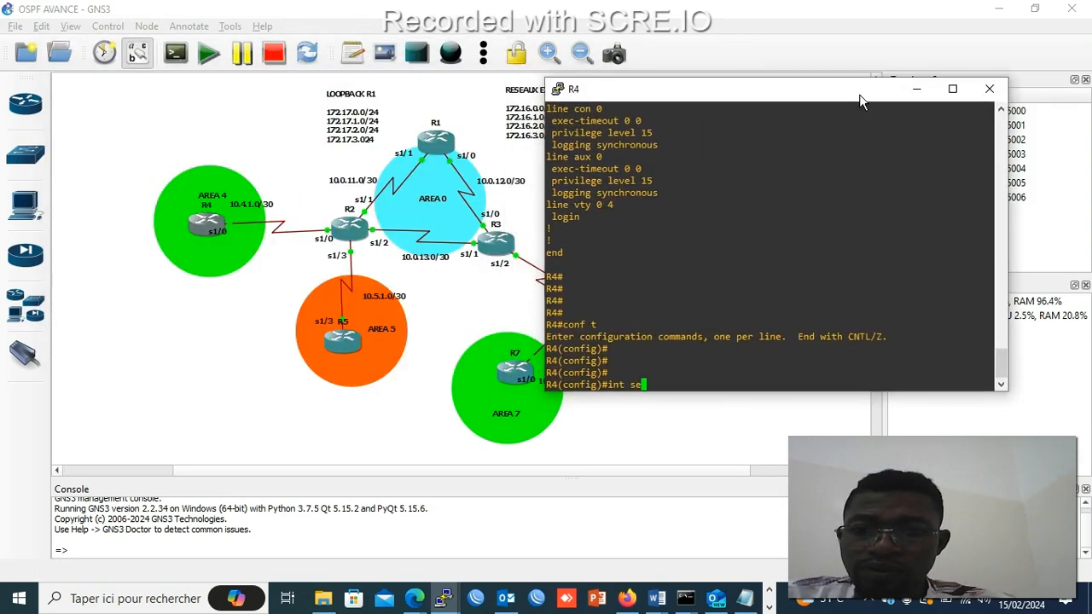
pyautogui.write('1')
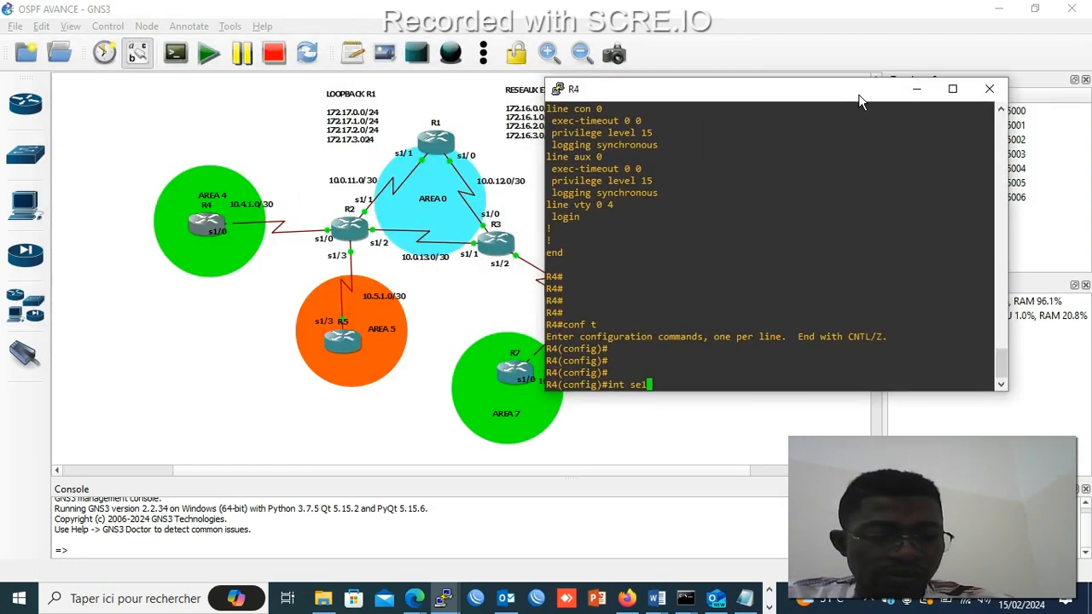
pyautogui.write('/0')
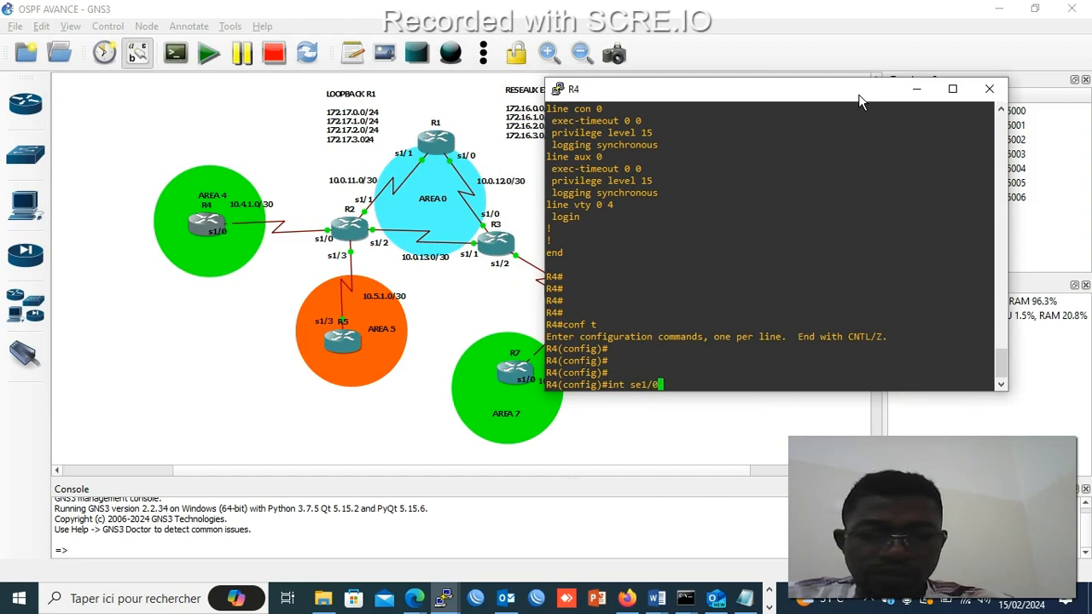
pyautogui.press('Return')
pyautogui.write('ip add')
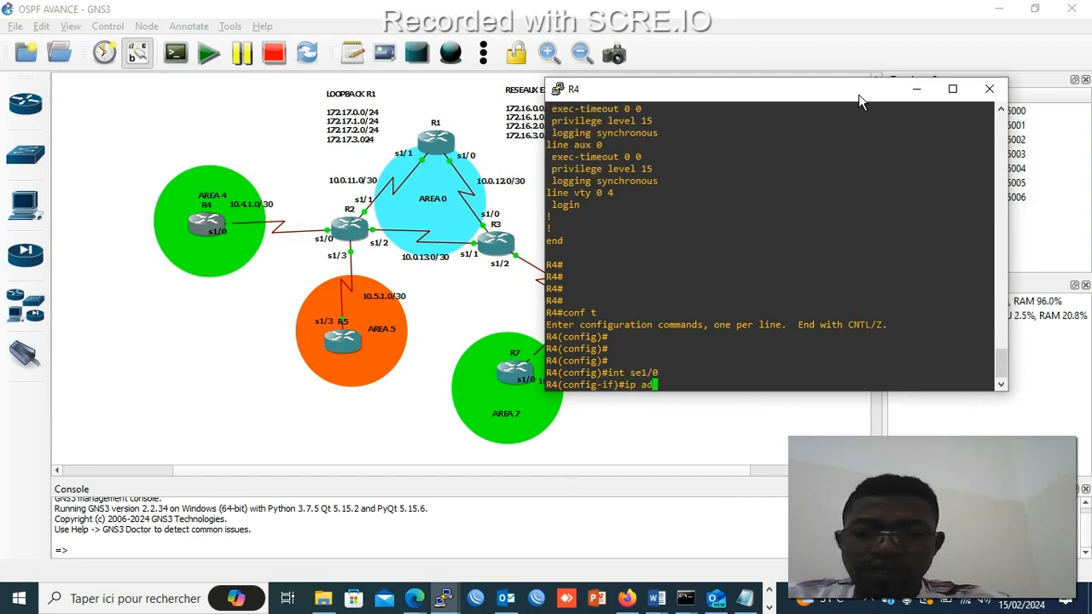
pyautogui.press('Tab')
pyautogui.write('10.4.1')
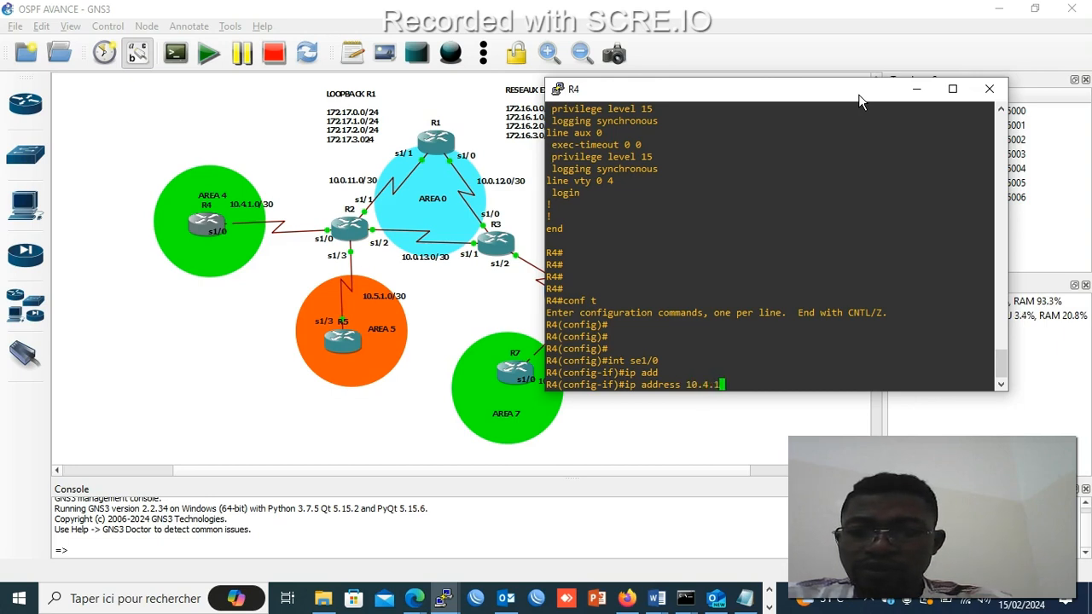
pyautogui.write('.2.')
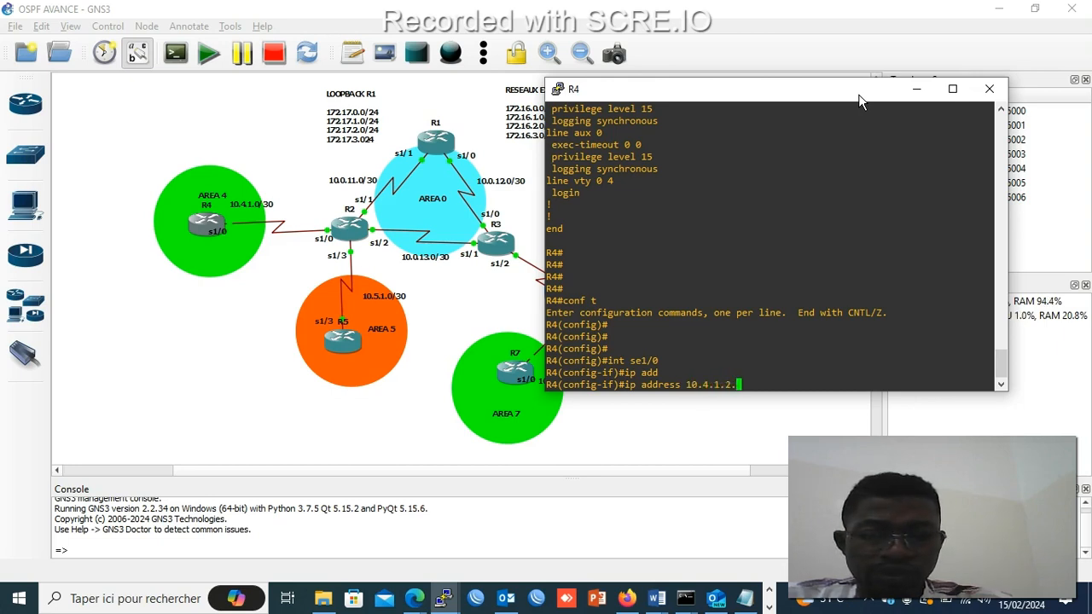
pyautogui.press('BackSpace')
pyautogui.write(' 255.2')
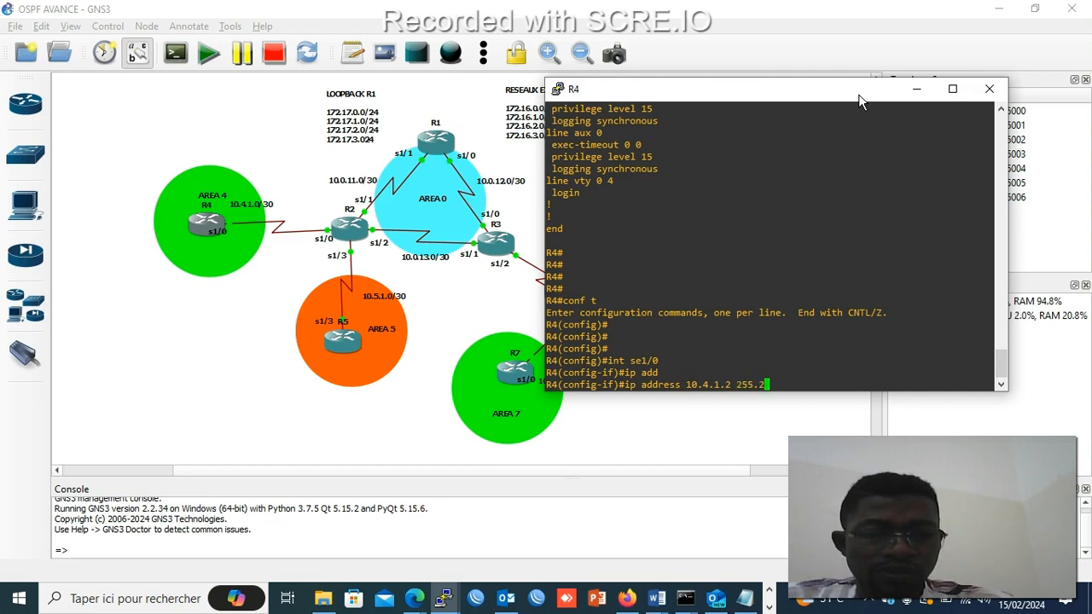
pyautogui.write('55.255.252')
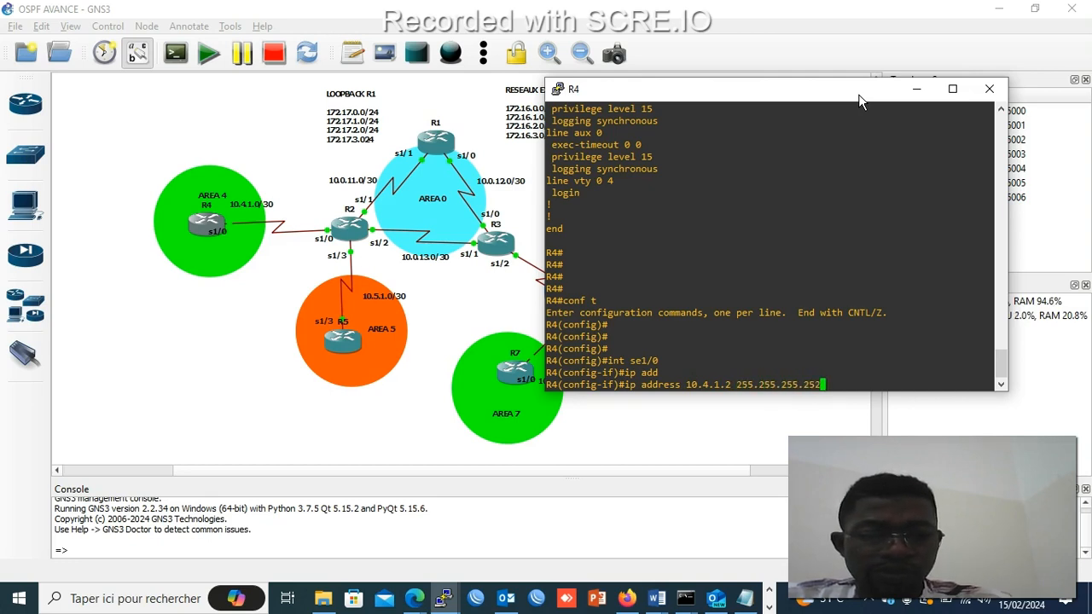
pyautogui.press('Return')
# - Enable R4's serial interface 1/0 with no shutdown and return to global configuration mode
pyautogui.write('no sh')
pyautogui.press('Return')
pyautogui.press('Return')
pyautogui.press('Return')
pyautogui.press('Return')
pyautogui.press('Return')
pyautogui.press('Return')
pyautogui.press('Return')
pyautogui.press('Return')
pyautogui.press('Return')
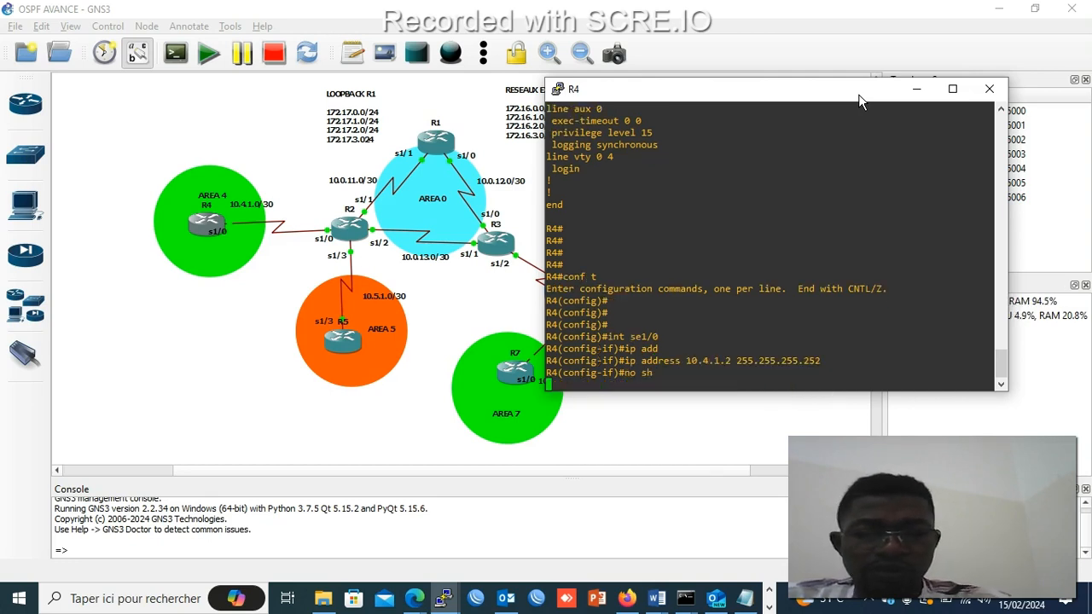
pyautogui.write('exit')
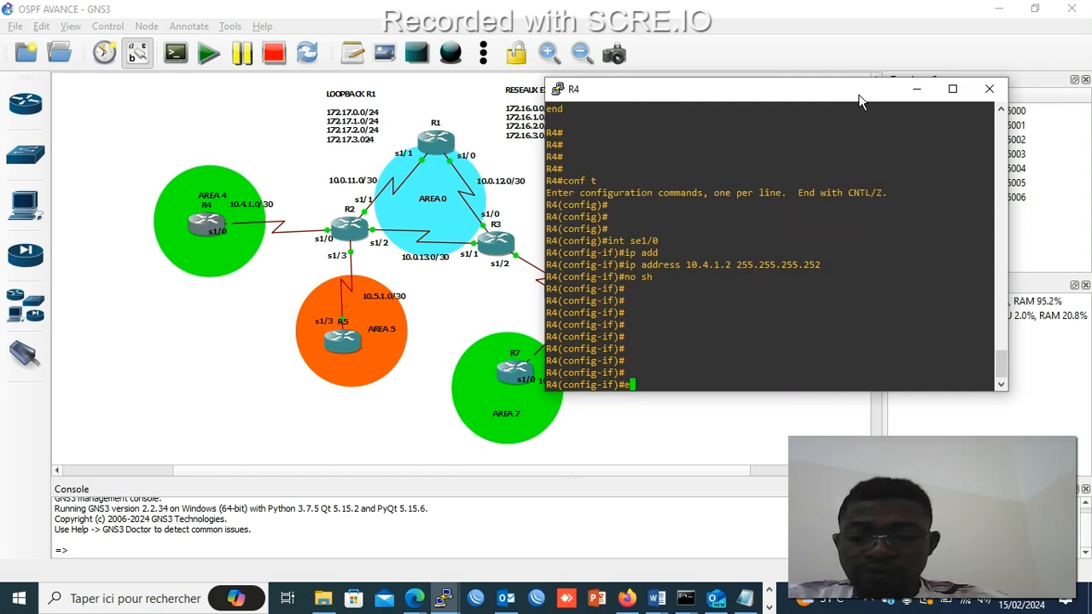
pyautogui.press('Return')
pyautogui.press('Return')
pyautogui.press('Return')
pyautogui.press('Return')
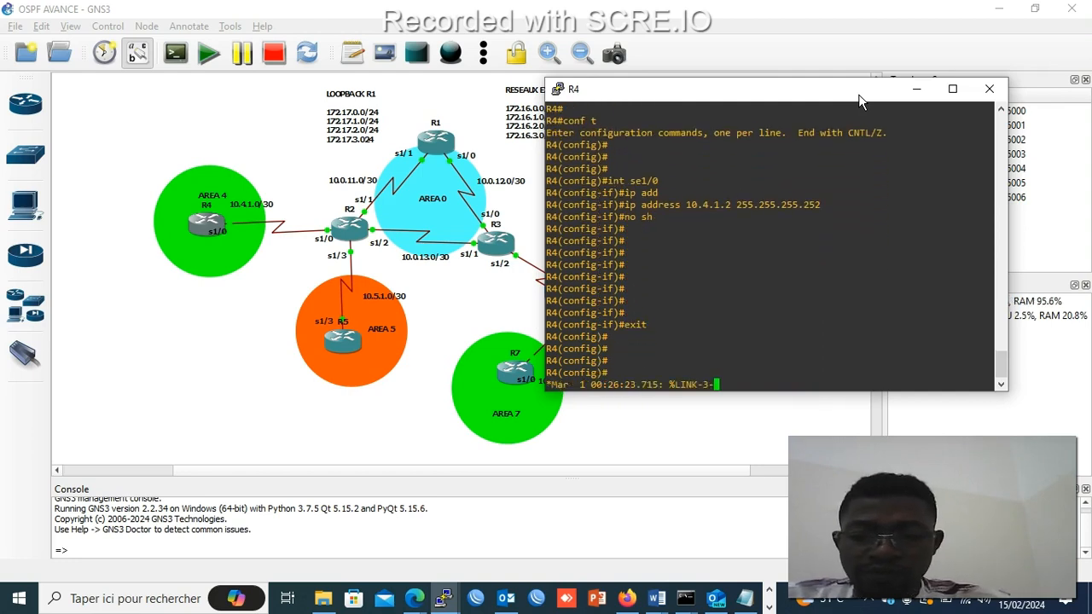
# - Start OSPF process 1 on R4 and set its router ID to 4.4.4.4
pyautogui.write('route')
pyautogui.write('r')
pyautogui.press('Tab')
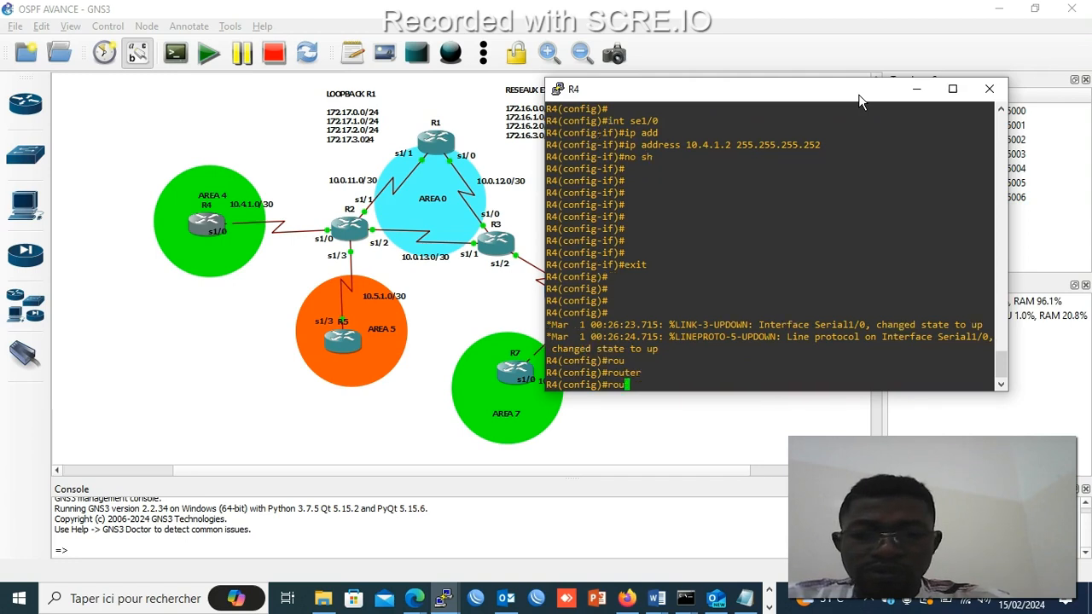
pyautogui.write('os')
pyautogui.press('Tab')
pyautogui.write('1')
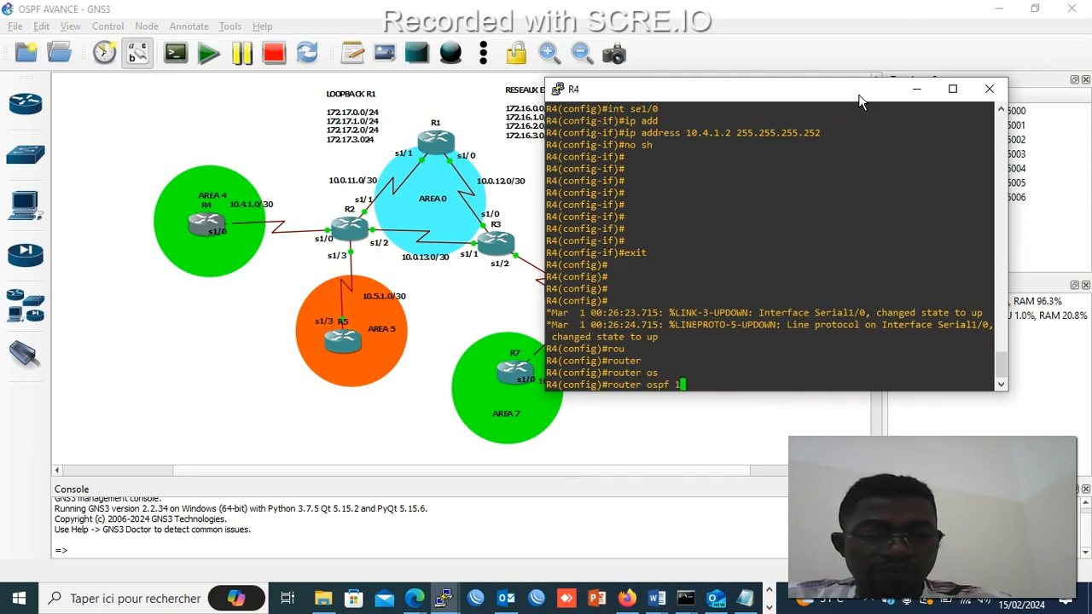
pyautogui.press('Return')
pyautogui.write('router)#rou')
pyautogui.press('Tab')
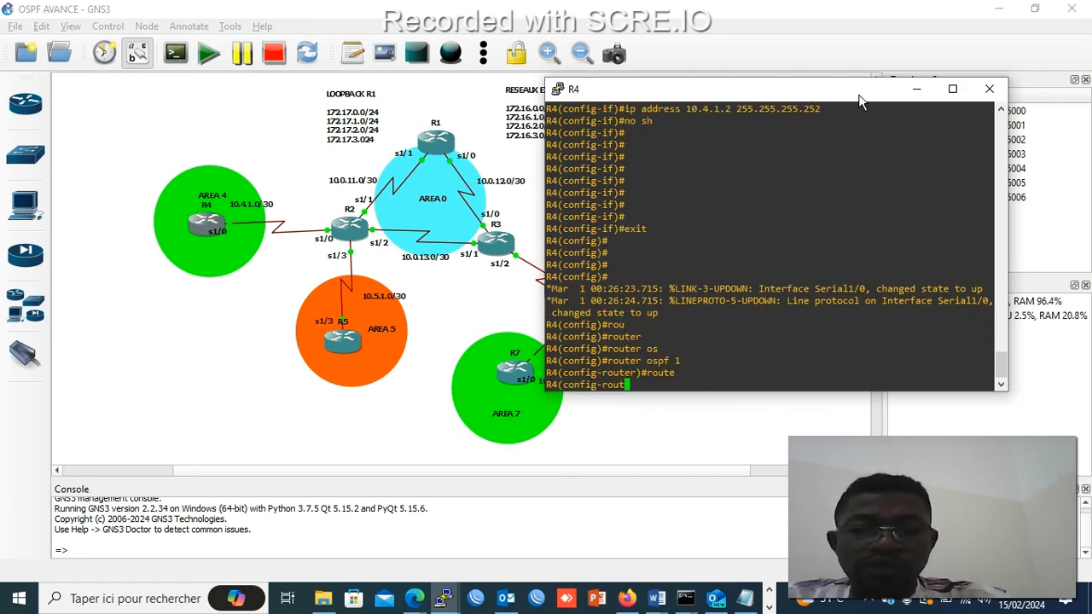
pyautogui.write('r')
pyautogui.press('Tab')
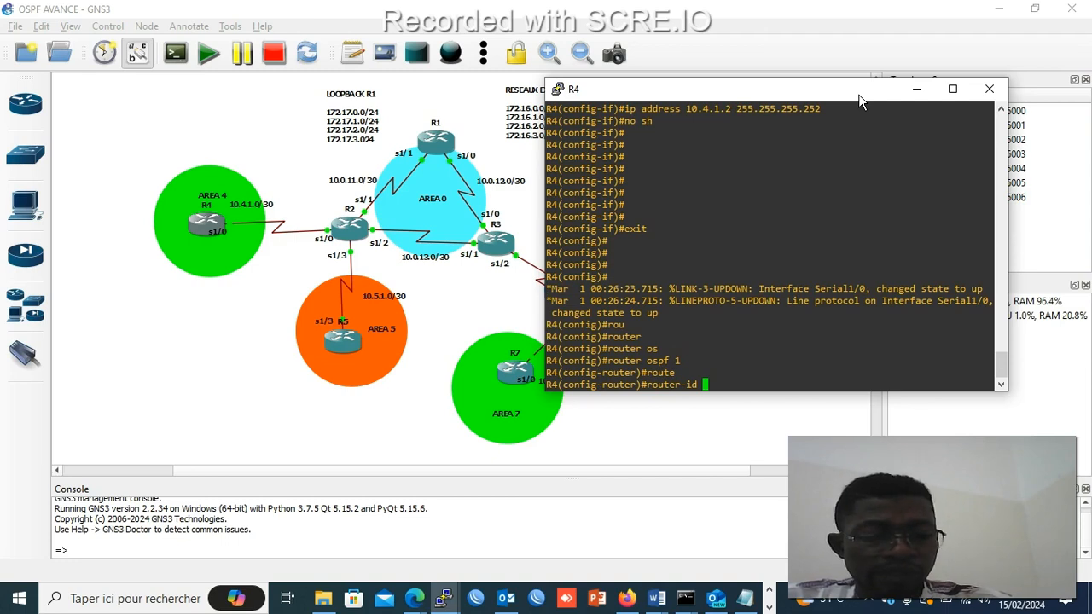
pyautogui.write('4.4.4.4')
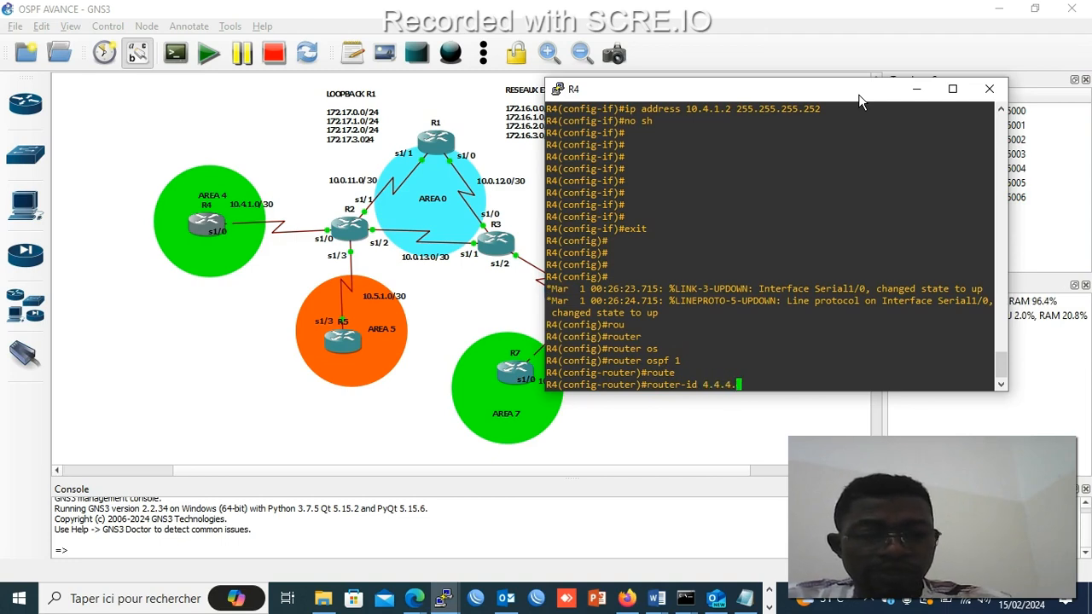
pyautogui.press('Return')
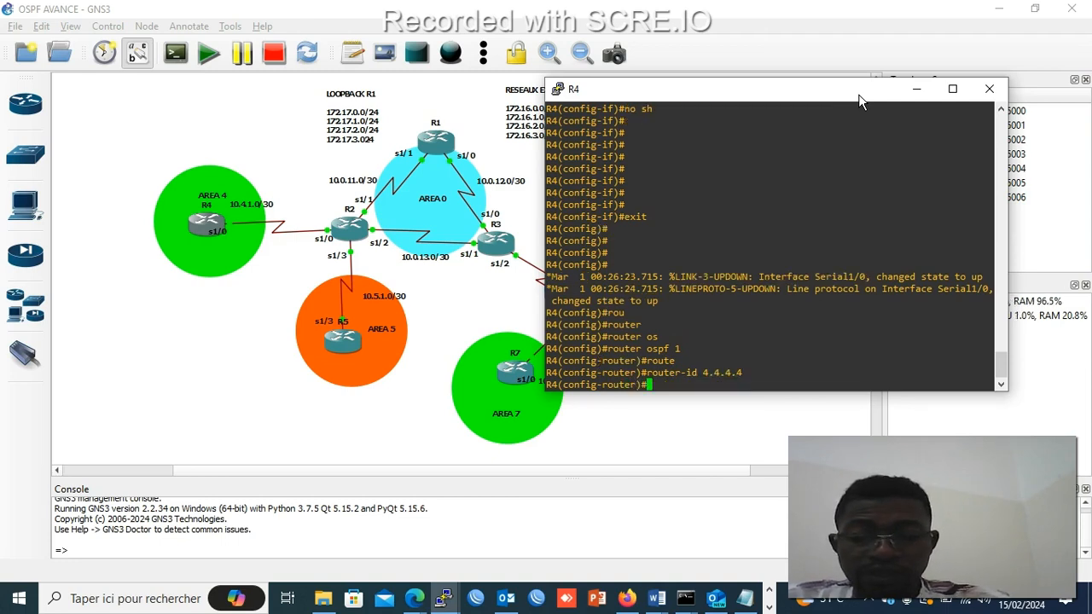
# - Advertise network 10.4.1.0 with wildcard mask 0.0.0.3 in OSPF area 4 on R4
pyautogui.write('net')
pyautogui.press('Tab')
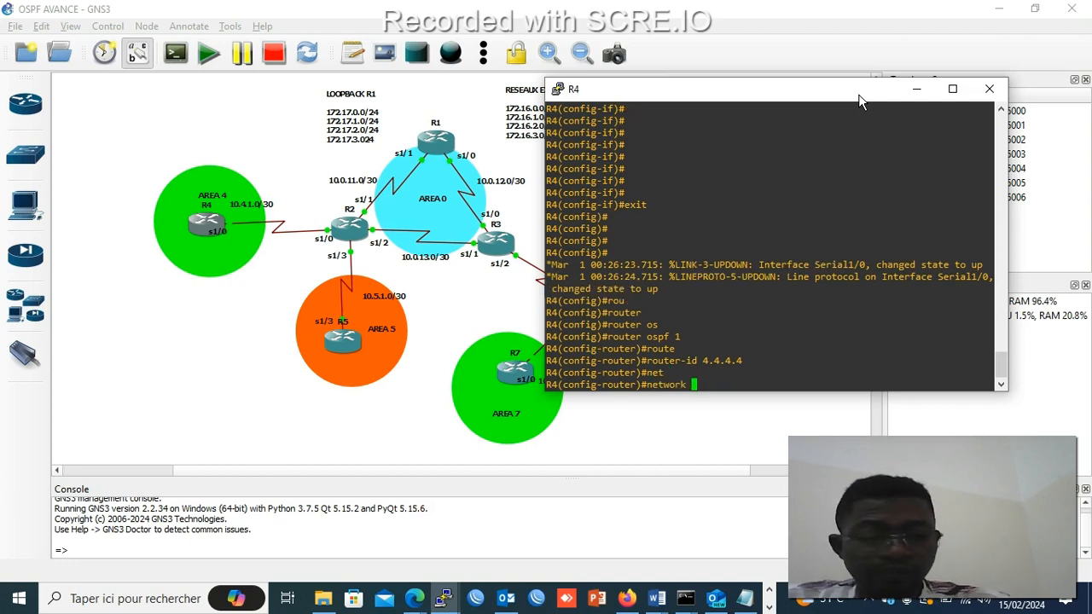
pyautogui.write('10.4.')
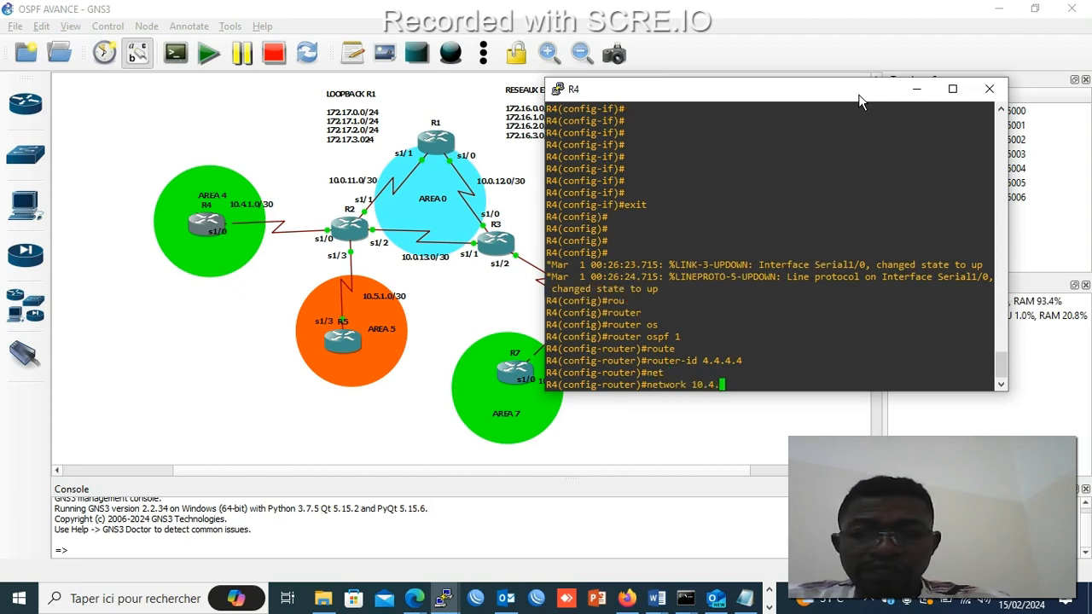
pyautogui.write('1.0 0.')
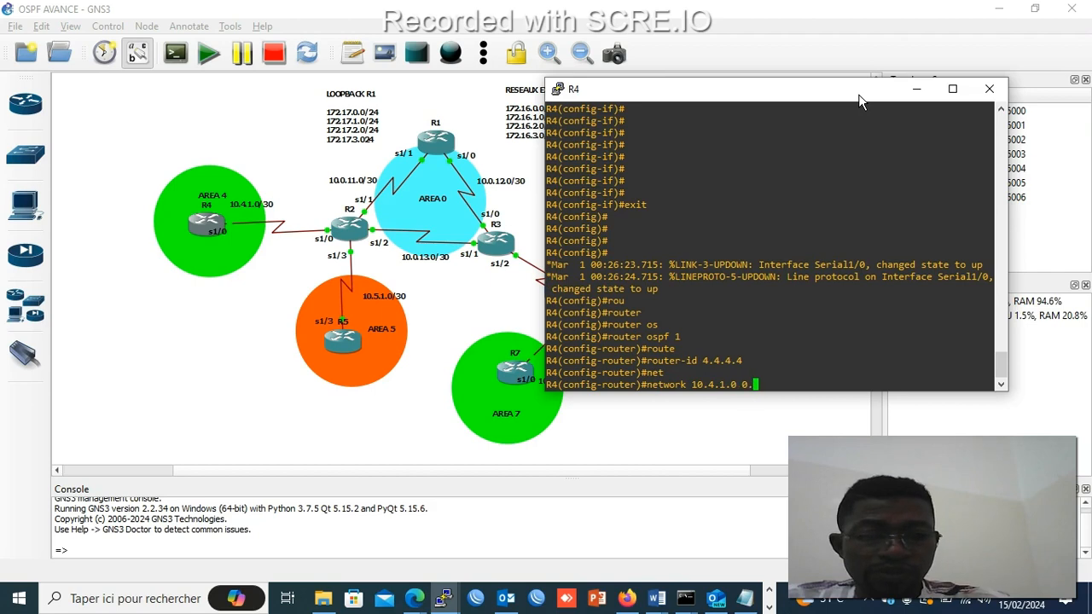
pyautogui.write('0.0.')
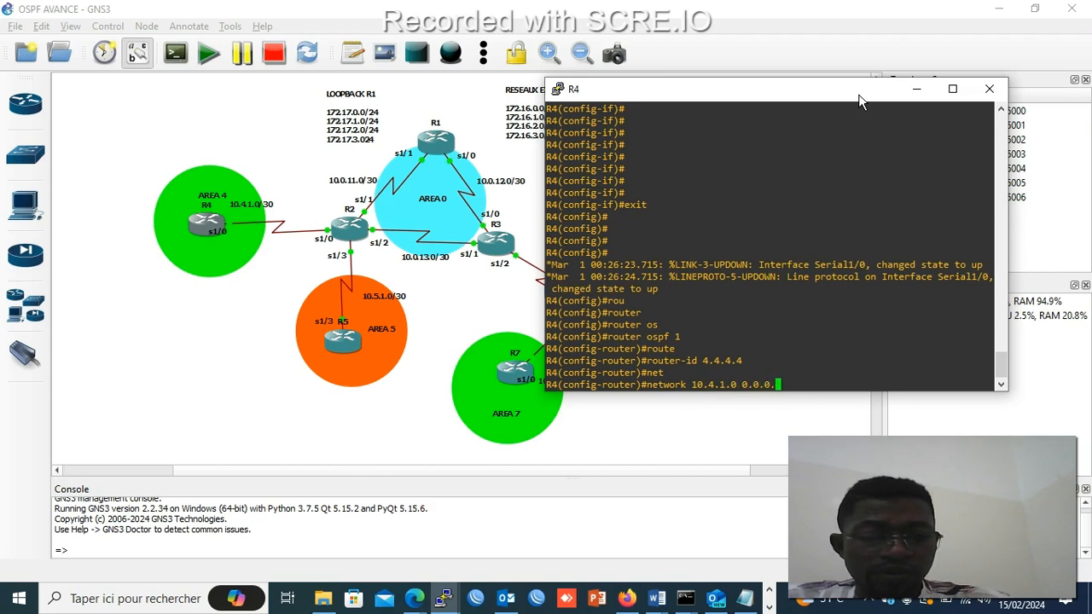
pyautogui.write('3 are')
pyautogui.press('Tab')
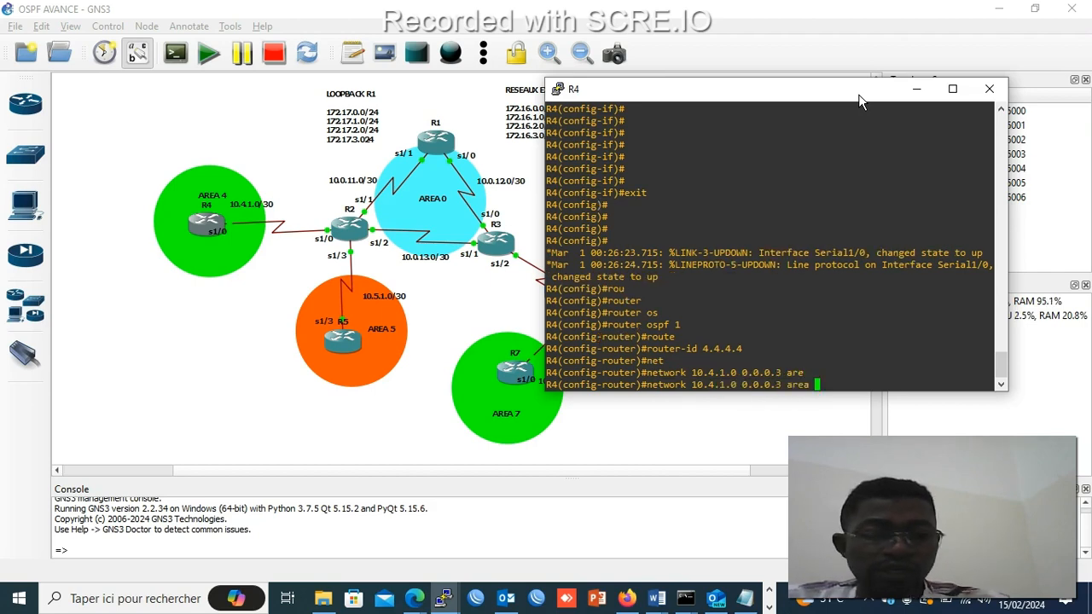
pyautogui.write('4')
pyautogui.press('Return')
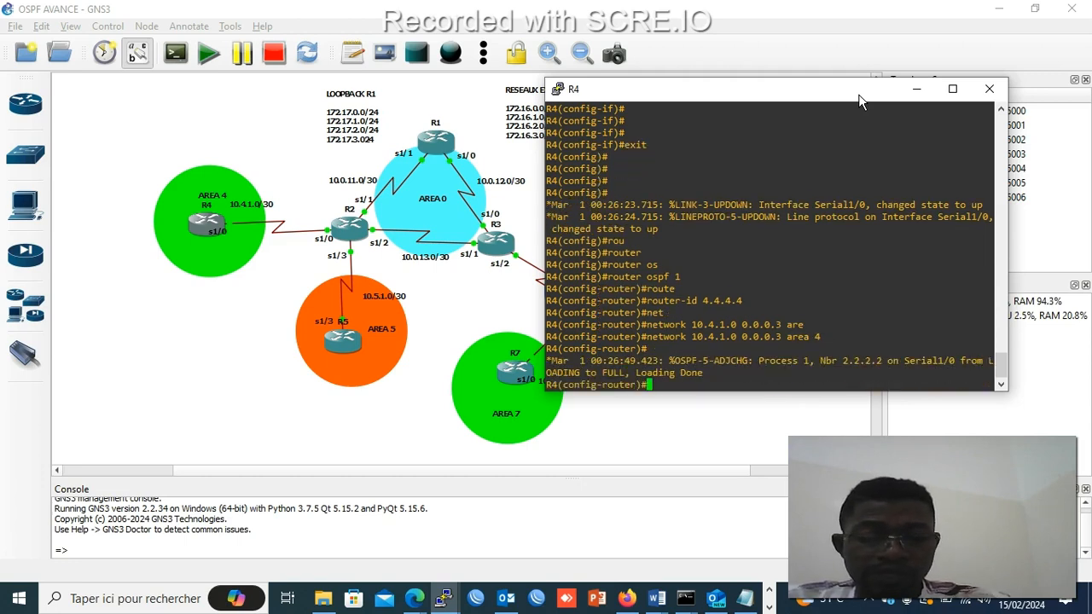
pyautogui.press('Return')
pyautogui.press('Return')
pyautogui.press('Return')
pyautogui.press('Return')
pyautogui.press('Return')
pyautogui.press('Return')
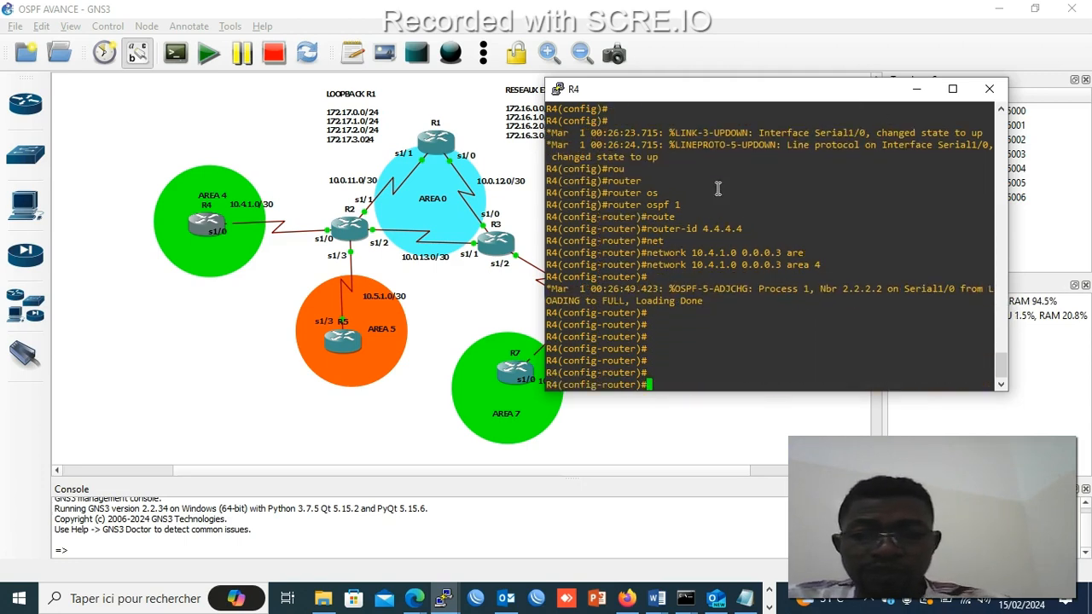
# - Open the console of router R5 from the topology and return from interface configuration to global configuration mode
pyautogui.click(340, 344)
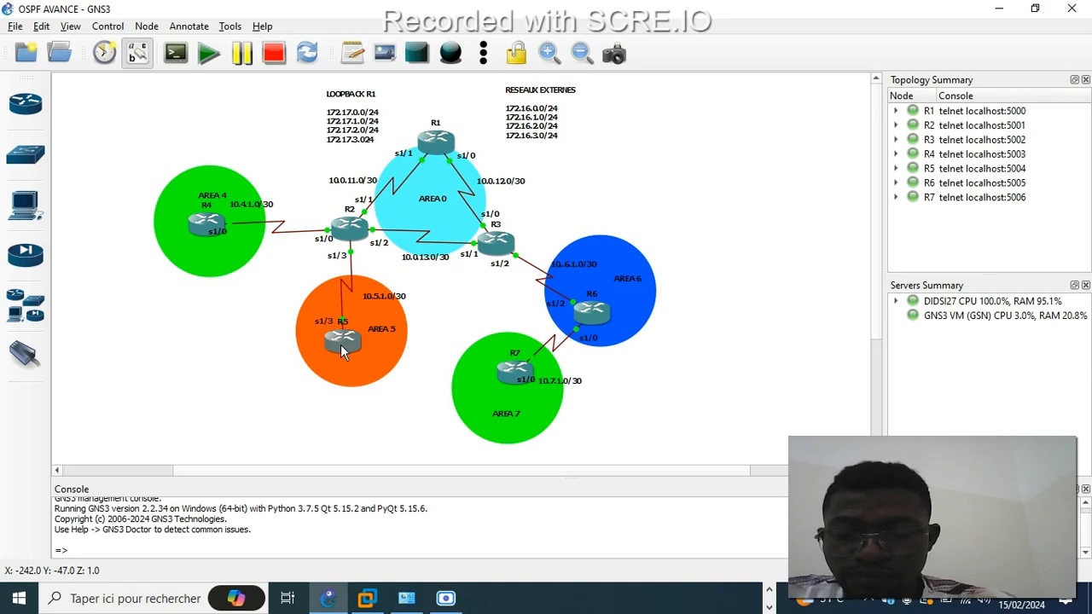
pyautogui.doubleClick(340, 344)
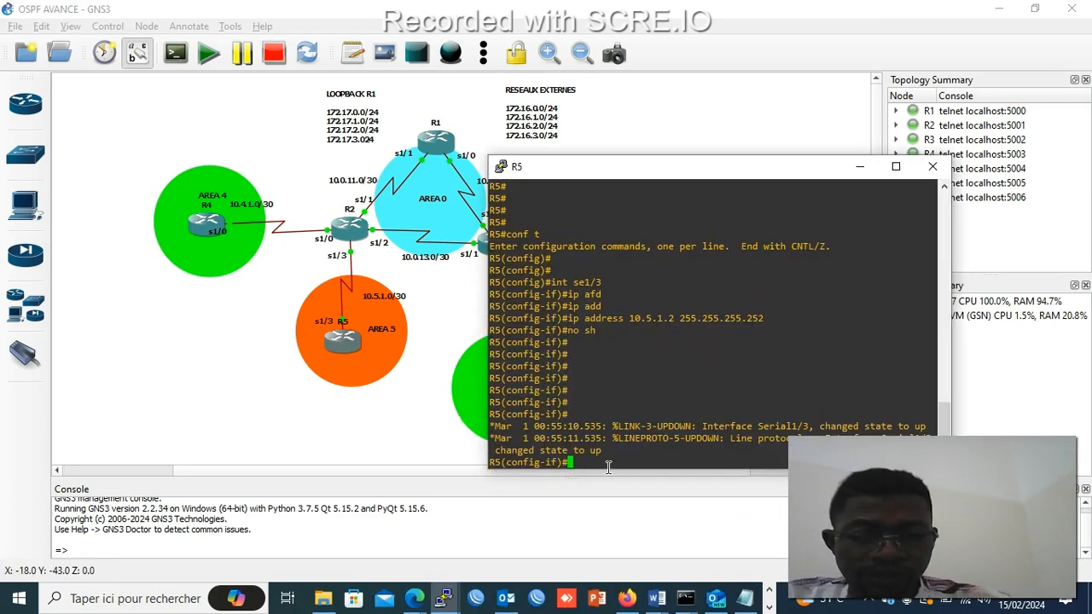
pyautogui.press('Return')
pyautogui.press('Return')
pyautogui.press('Return')
pyautogui.press('Return')
pyautogui.press('Return')
pyautogui.press('Return')
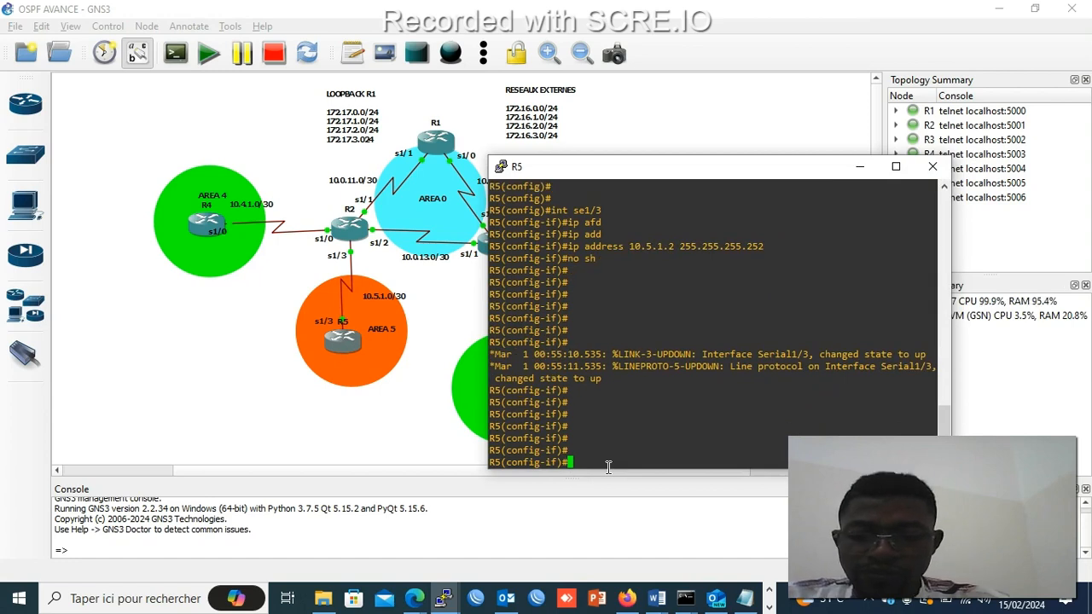
pyautogui.write('exit')
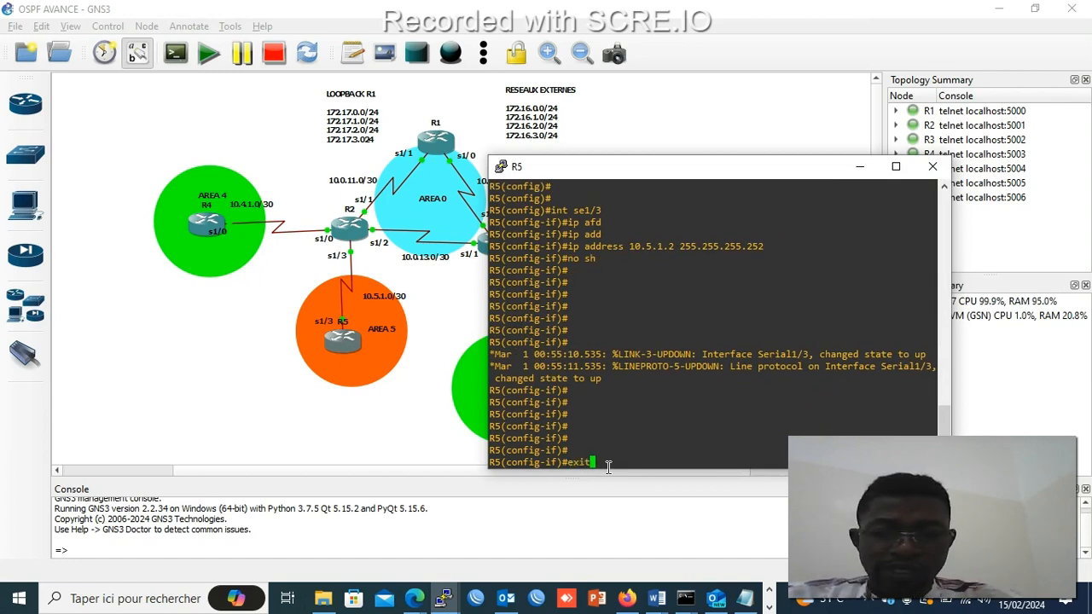
pyautogui.press('Return')
pyautogui.press('Return')
pyautogui.press('Return')
pyautogui.press('Return')
pyautogui.press('Return')
pyautogui.press('Return')
pyautogui.press('Return')
pyautogui.press('Return')
pyautogui.press('Return')
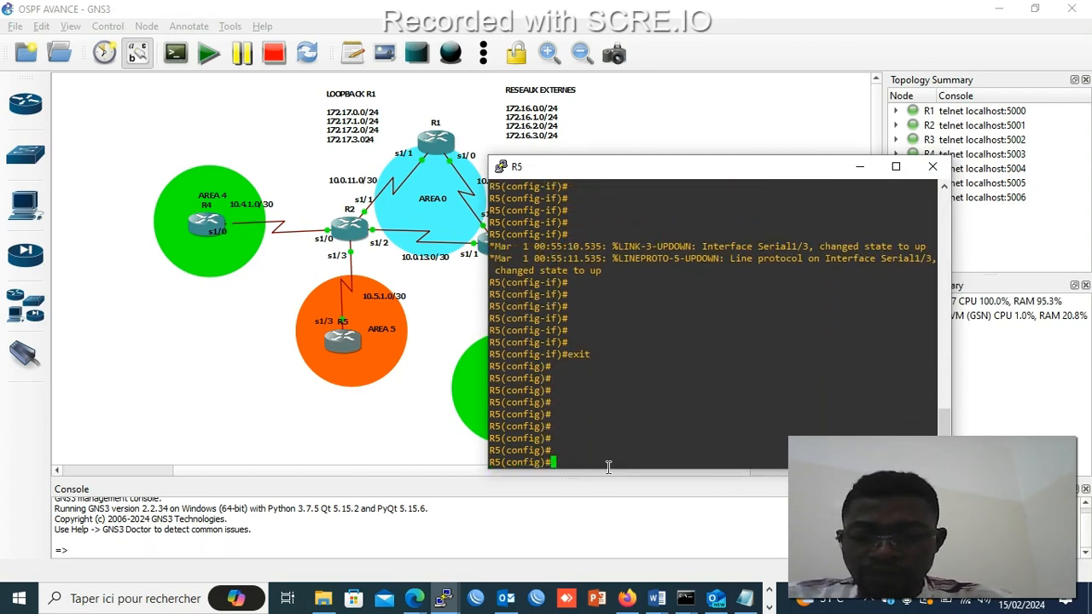
# - Start OSPF process 1 on R5 and enter its router configuration mode
pyautogui.write('rou')
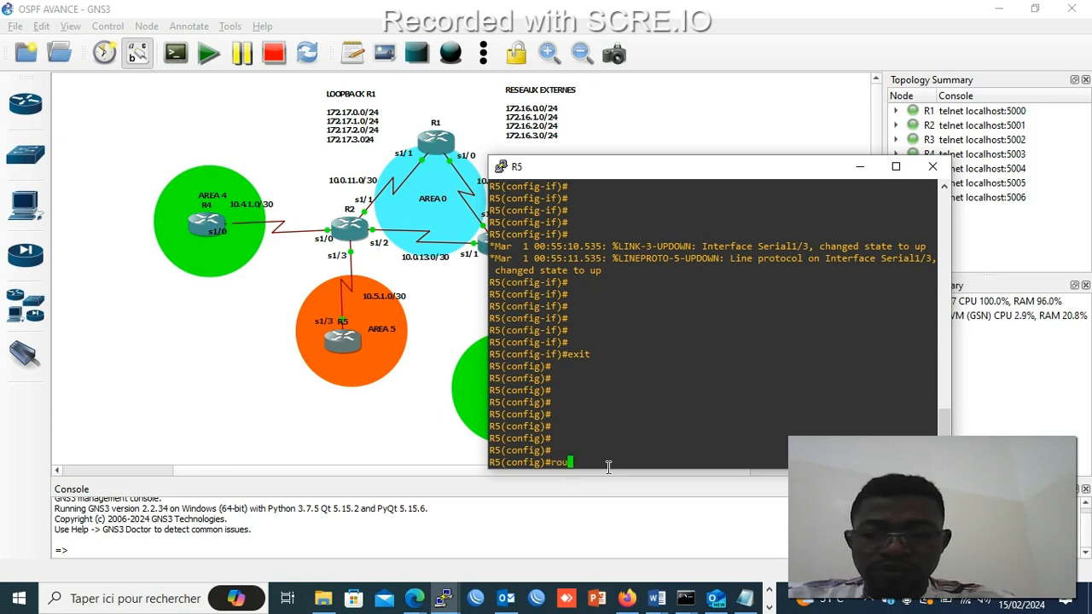
pyautogui.write('ter os')
pyautogui.press('Tab')
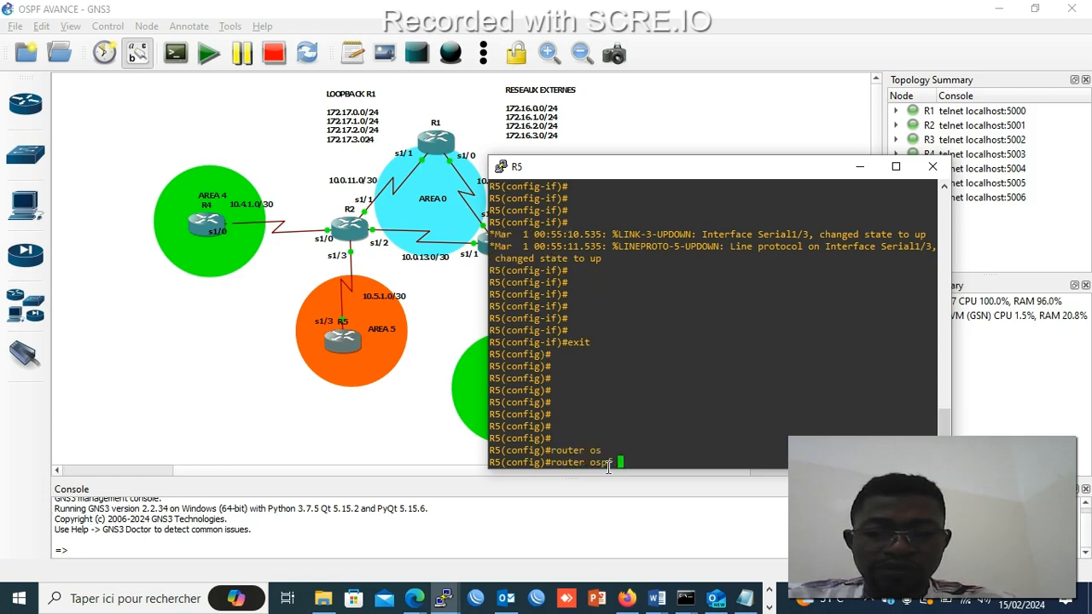
pyautogui.write('1')
pyautogui.press('Return')
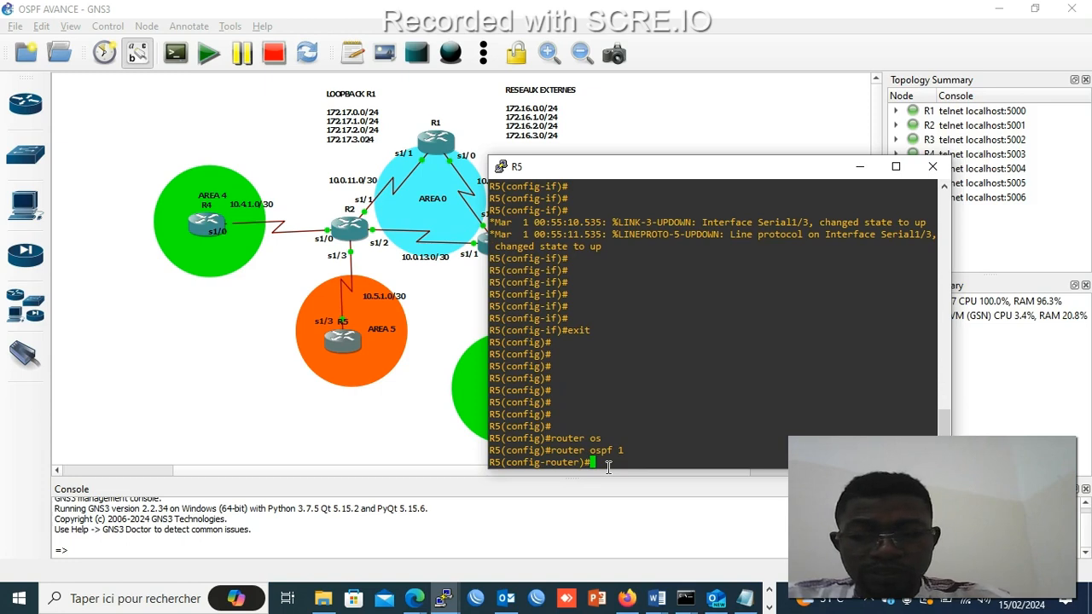
pyautogui.write('net')
pyautogui.press('Tab')
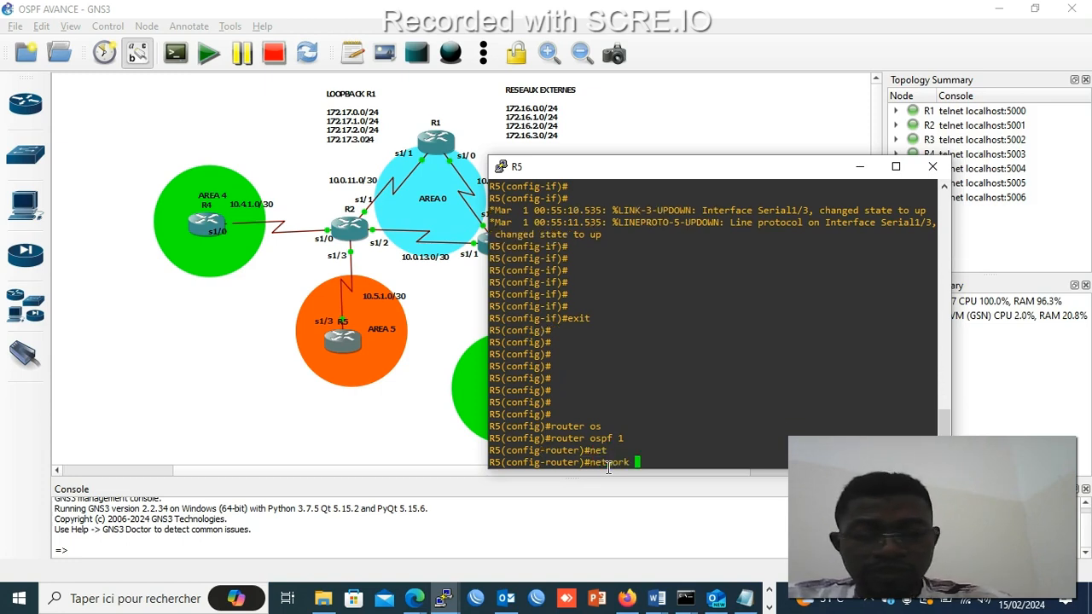
pyautogui.write('10.')
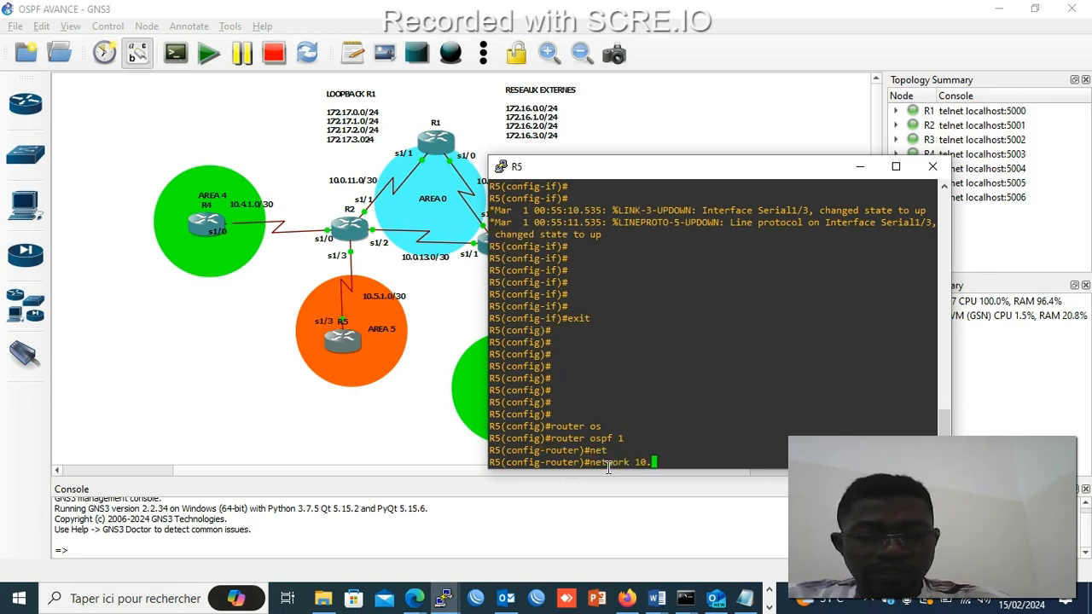
pyautogui.write('5.1.0')
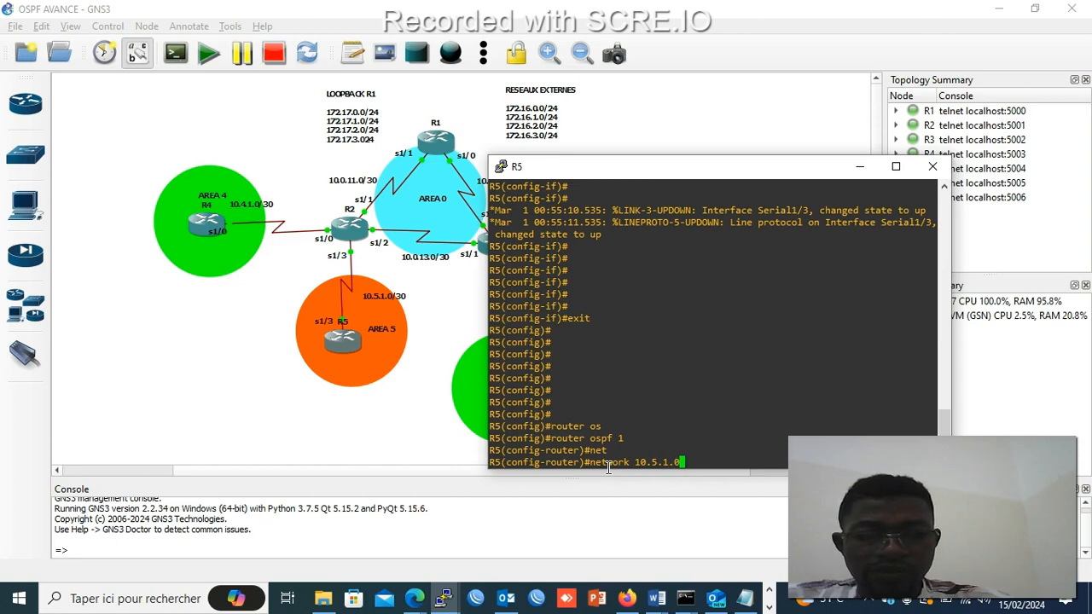
pyautogui.press('BackSpace')
pyautogui.press('BackSpace')
pyautogui.press('BackSpace')
pyautogui.press('BackSpace')
pyautogui.press('BackSpace')
pyautogui.press('BackSpace')
pyautogui.press('BackSpace')
pyautogui.press('BackSpace')
pyautogui.press('BackSpace')
pyautogui.press('BackSpace')
pyautogui.press('BackSpace')
pyautogui.press('BackSpace')
pyautogui.press('BackSpace')
pyautogui.press('BackSpace')
pyautogui.press('BackSpace')
pyautogui.press('BackSpace')
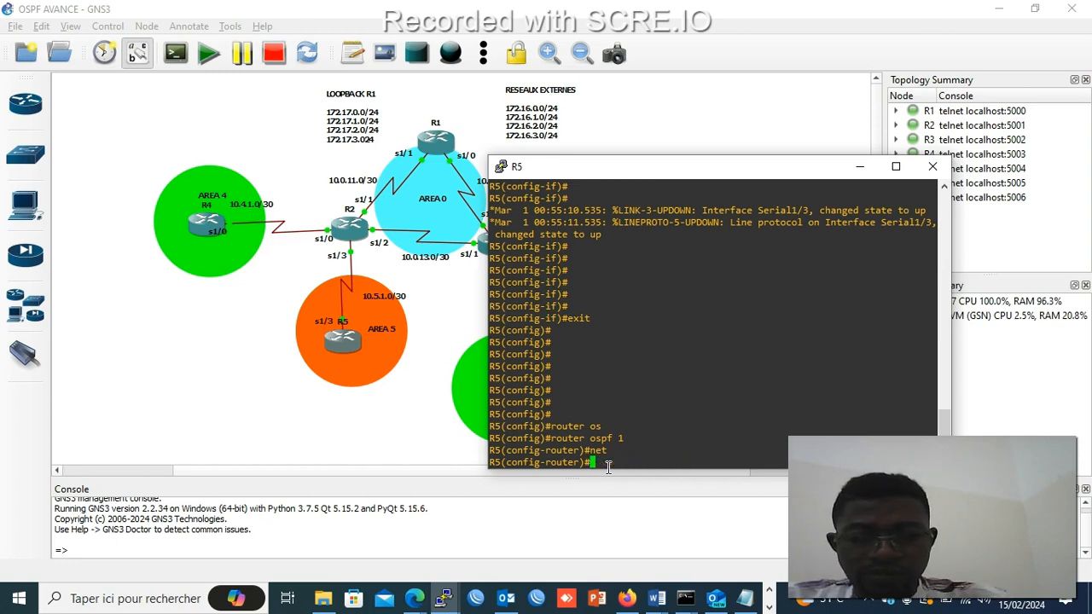
# - Set the OSPF router ID of R5 to 5.5.5.5
pyautogui.write('route')
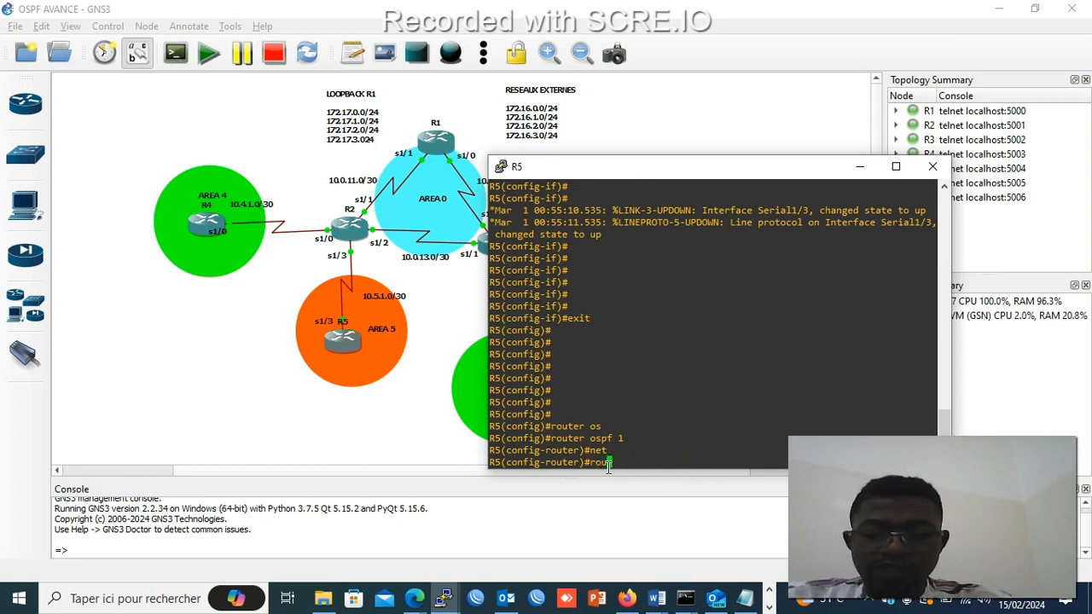
pyautogui.press('Tab')
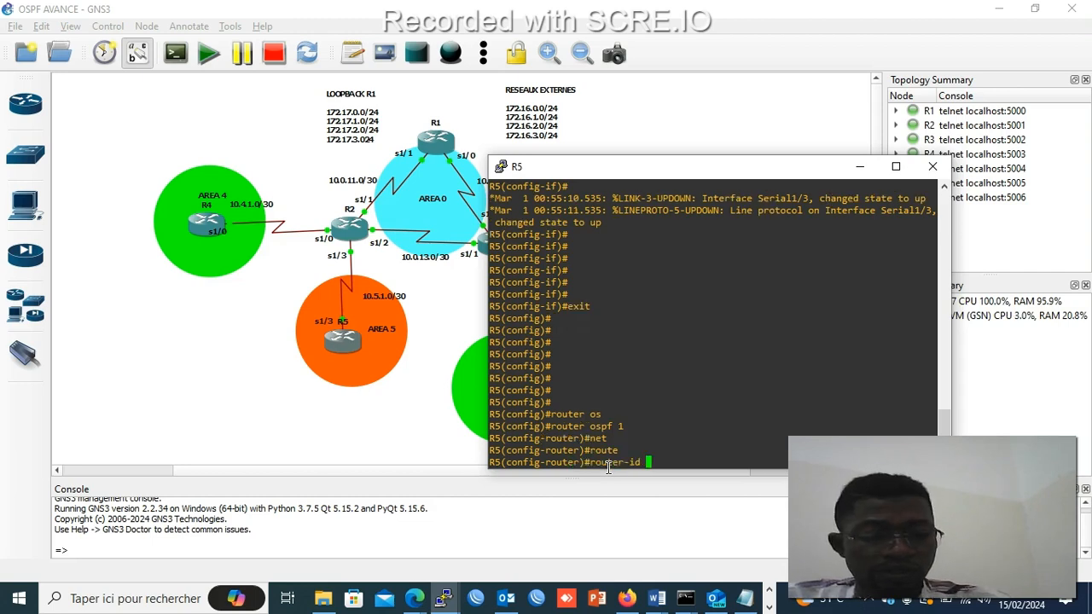
pyautogui.write('5.5.5.5')
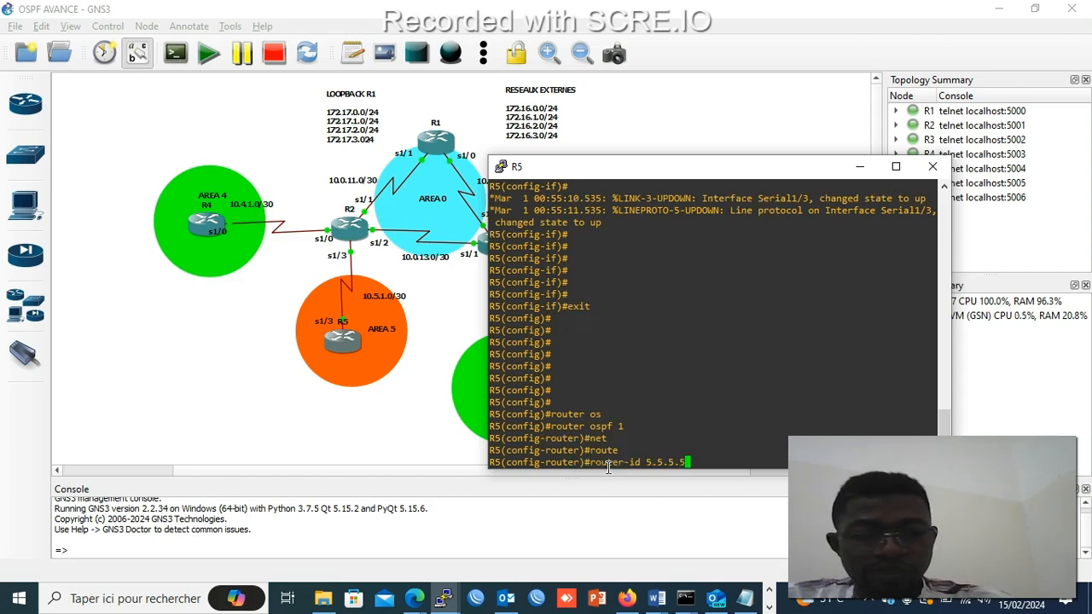
pyautogui.press('Return')
# - Advertise network 10.5.1.0 with wildcard mask 0.0.0.3 in OSPF area 5 on R5
pyautogui.write('net')
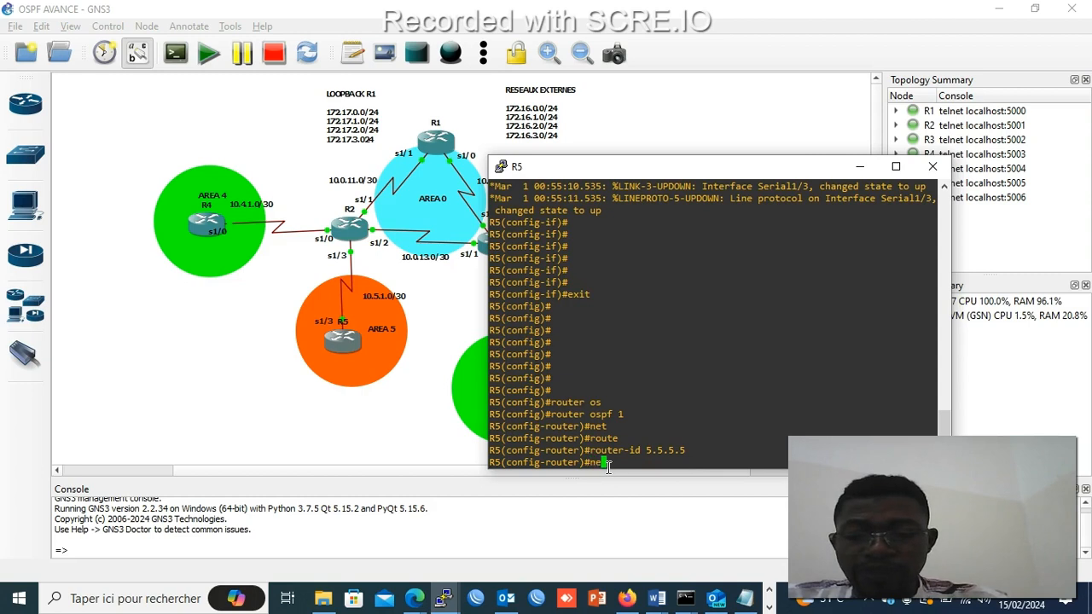
pyautogui.press('Tab')
pyautogui.write('10.5')
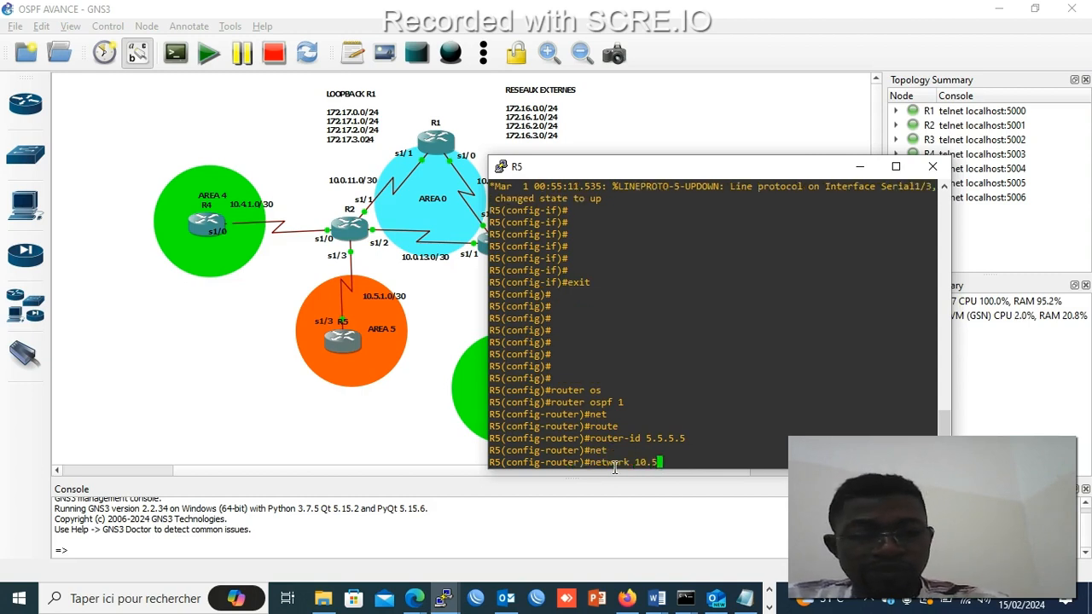
pyautogui.write('.1.0 0.0.0.')
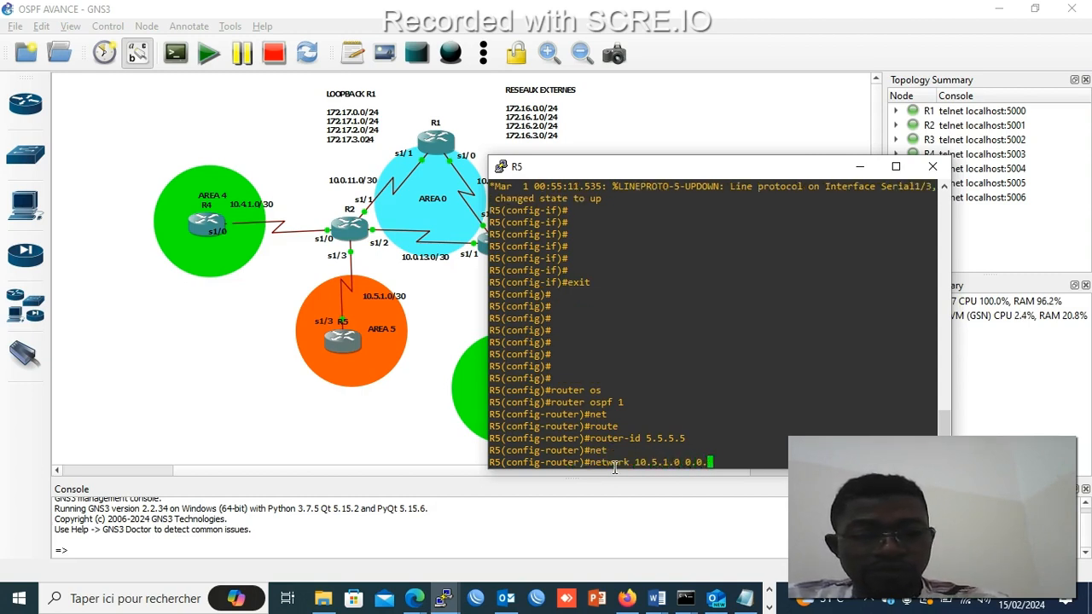
pyautogui.write('3')
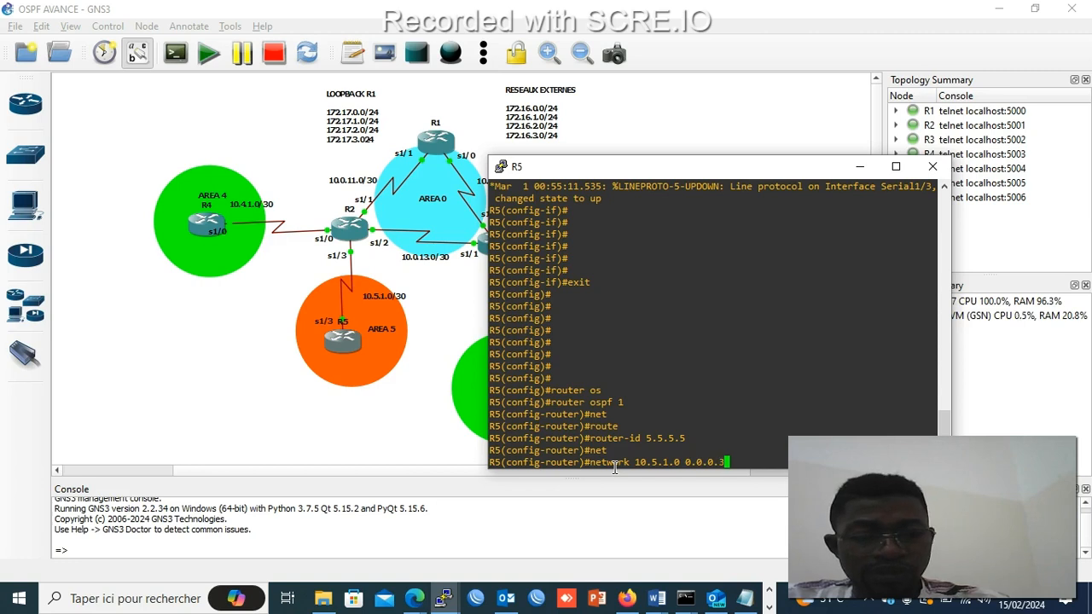
pyautogui.write(' ar')
pyautogui.press('Tab')
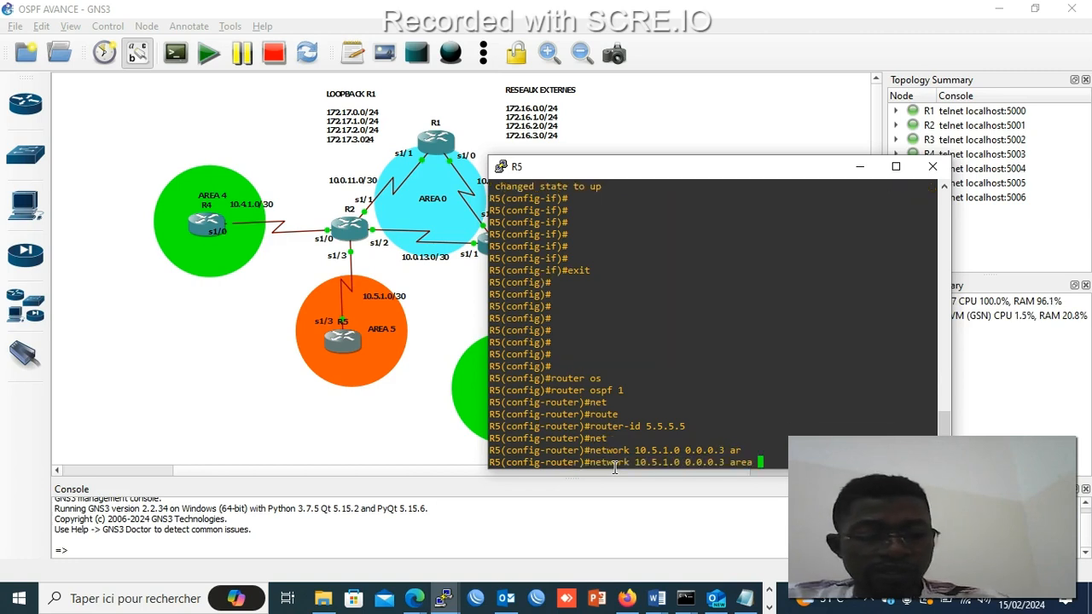
pyautogui.write('5')
pyautogui.press('Return')
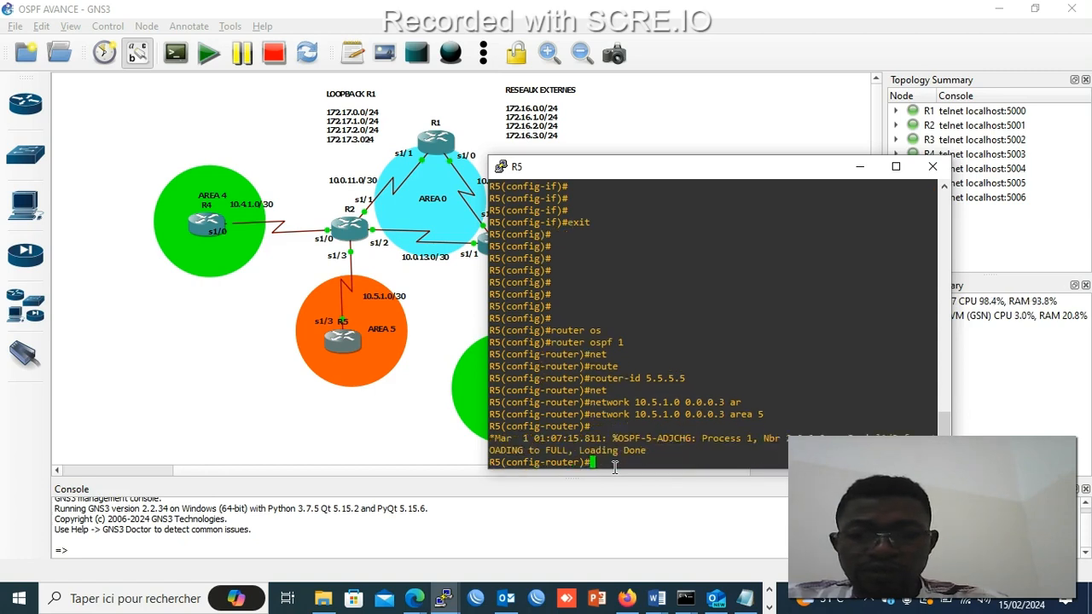
pyautogui.press('Return')
pyautogui.press('Return')
pyautogui.press('Return')
pyautogui.press('Return')
pyautogui.press('Return')
pyautogui.press('Return')
pyautogui.press('Return')
pyautogui.press('Return')
pyautogui.press('Return')
pyautogui.press('Return')
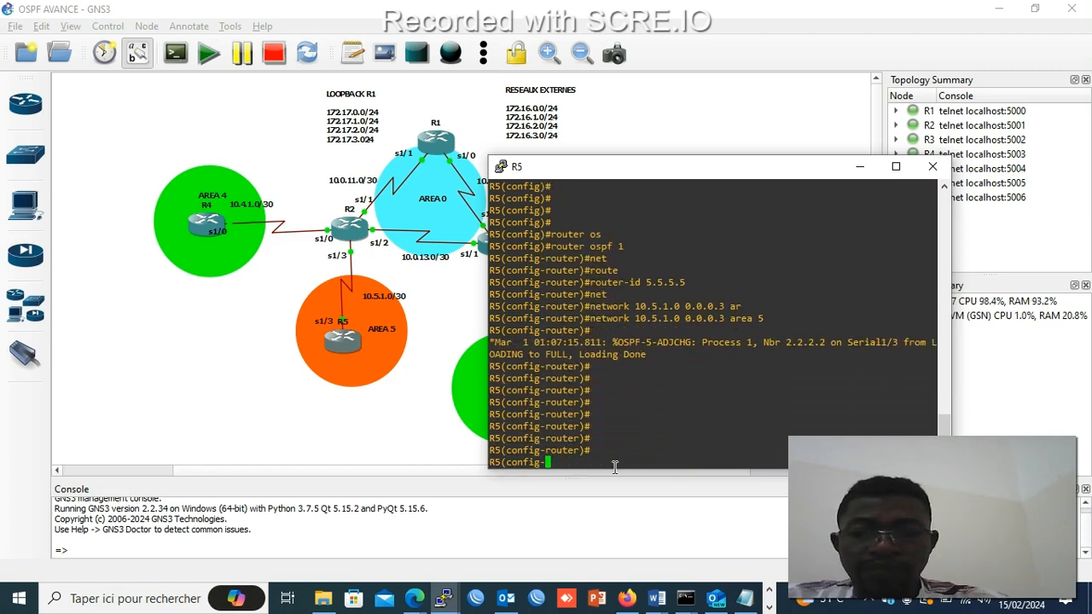
pyautogui.press('Return')
pyautogui.press('Return')
pyautogui.press('Return')
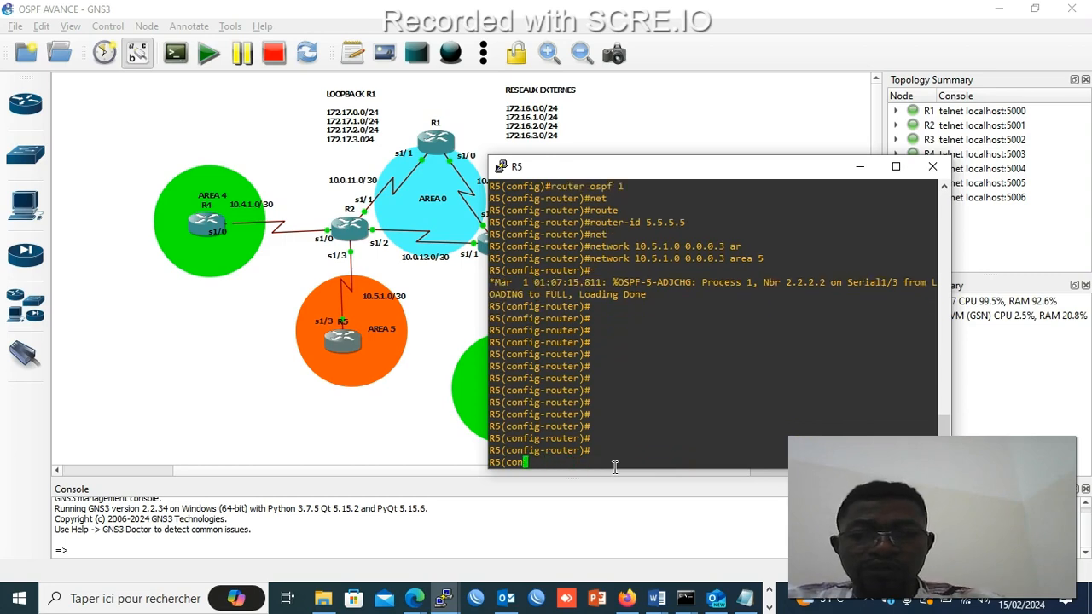
# - Minimize R5's console, bring up the console of router R7, and return from interface configuration to global configuration mode
pyautogui.click(858, 167)
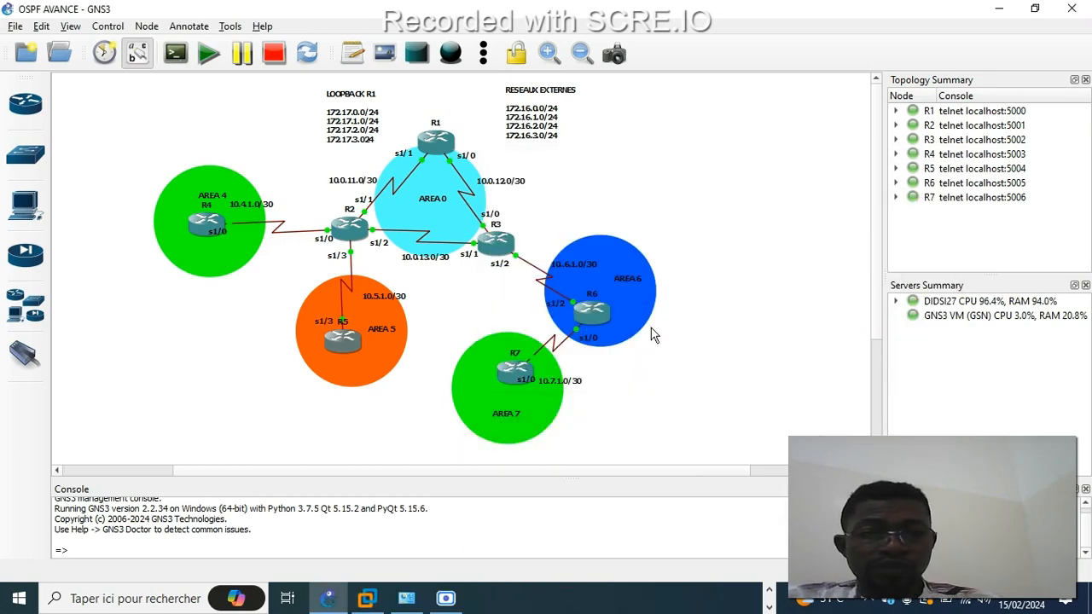
pyautogui.click(768, 608)
pyautogui.click(771, 591)
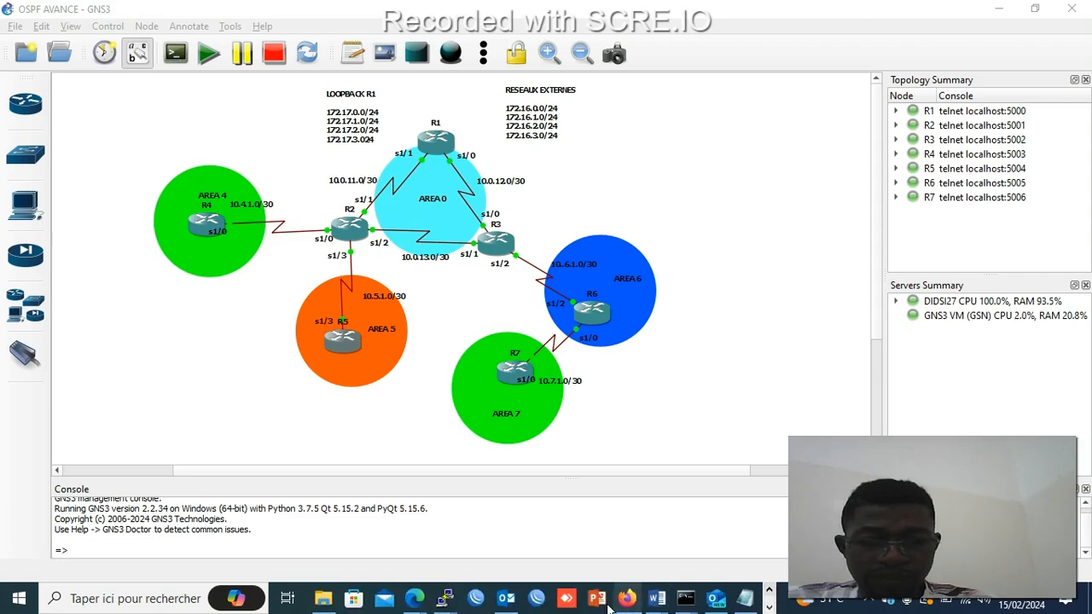
pyautogui.moveTo(445, 600)
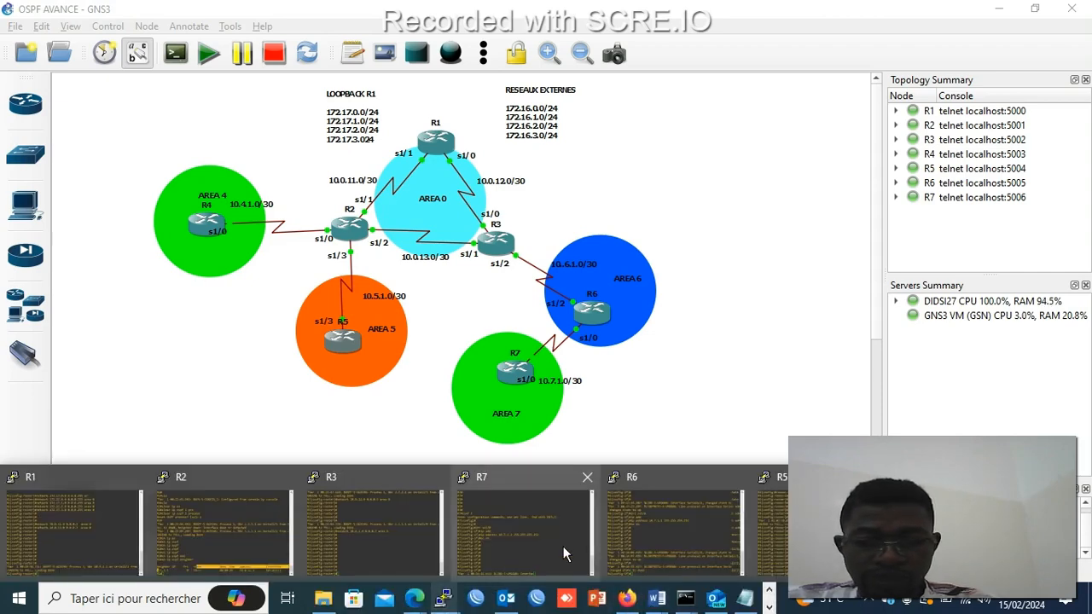
pyautogui.click(563, 546)
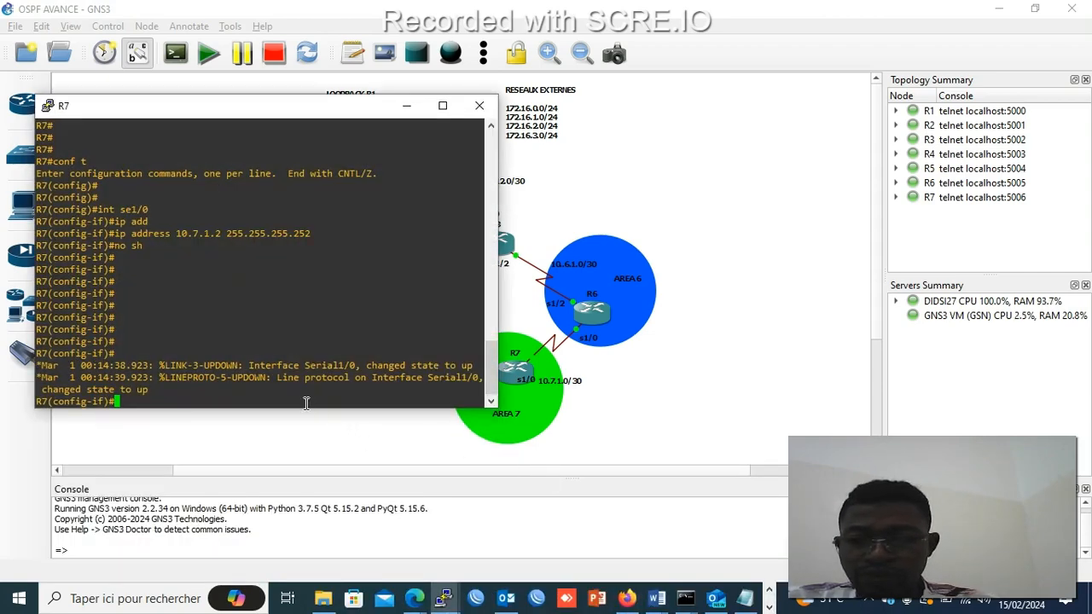
pyautogui.press('Return')
pyautogui.press('Return')
pyautogui.press('Return')
pyautogui.press('Return')
pyautogui.press('Return')
pyautogui.write('exit')
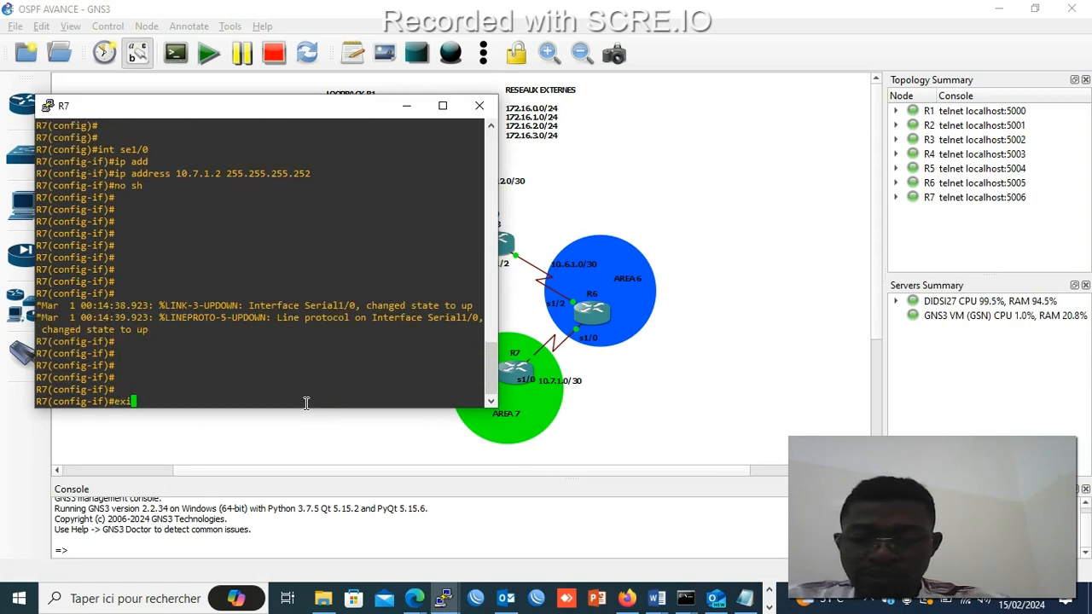
pyautogui.press('Return')
pyautogui.press('Return')
pyautogui.press('Return')
pyautogui.press('Return')
pyautogui.press('Return')
pyautogui.write('co')
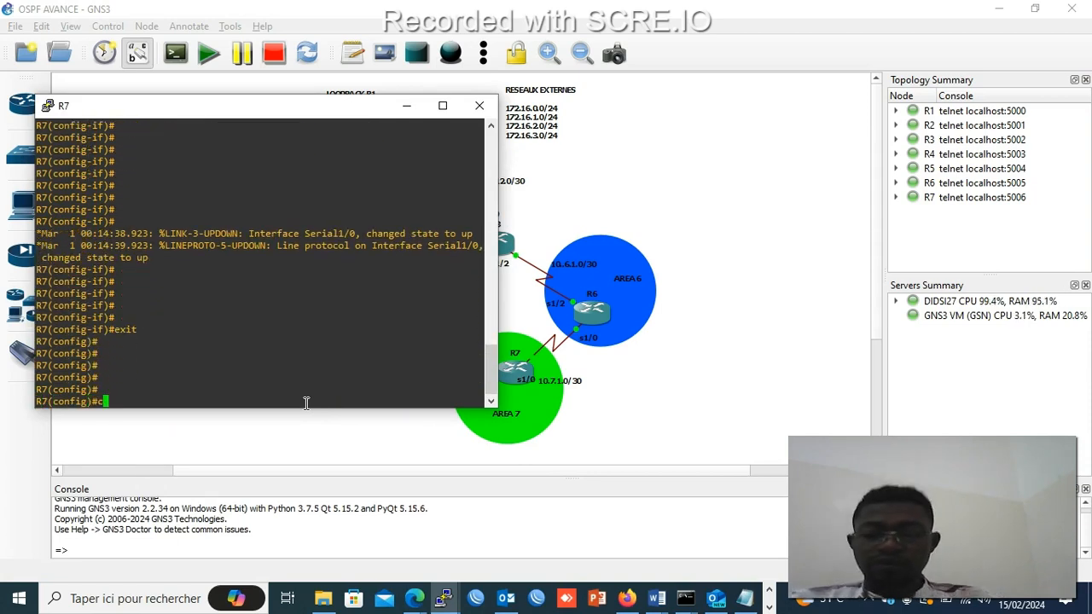
pyautogui.write('n')
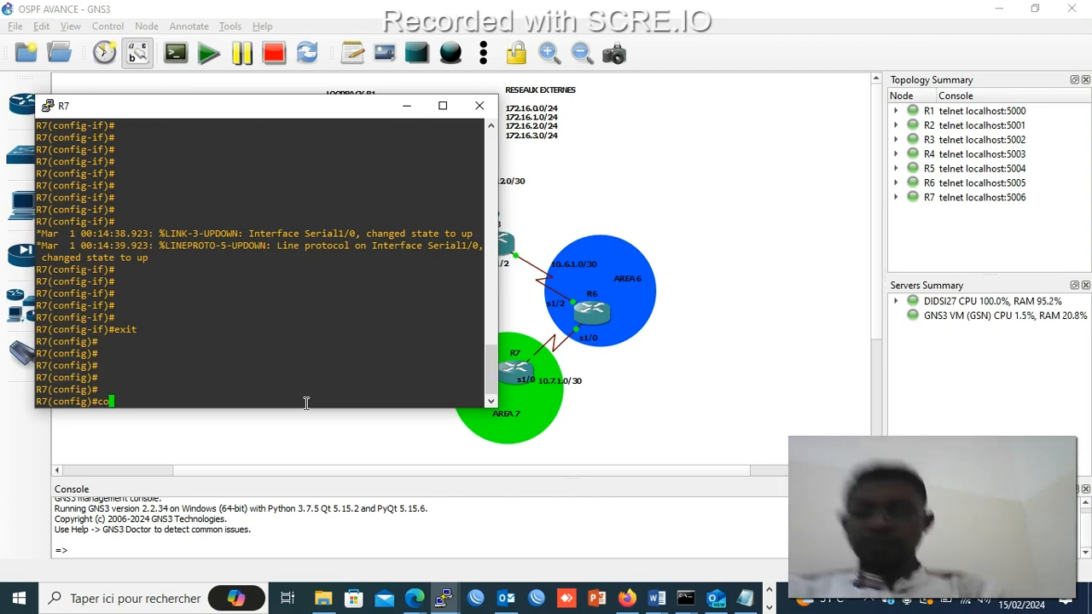
pyautogui.press('BackSpace')
pyautogui.press('BackSpace')
pyautogui.press('BackSpace')
# - Start OSPF process 1 on R7 and enter its router configuration mode
pyautogui.write('router ')
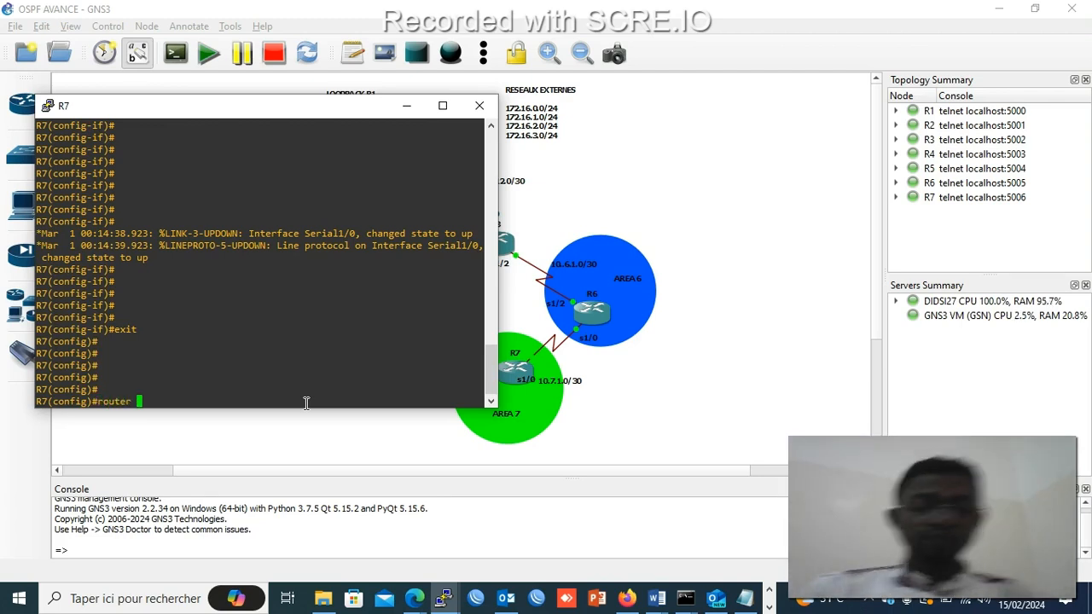
pyautogui.write('os')
pyautogui.press('Tab')
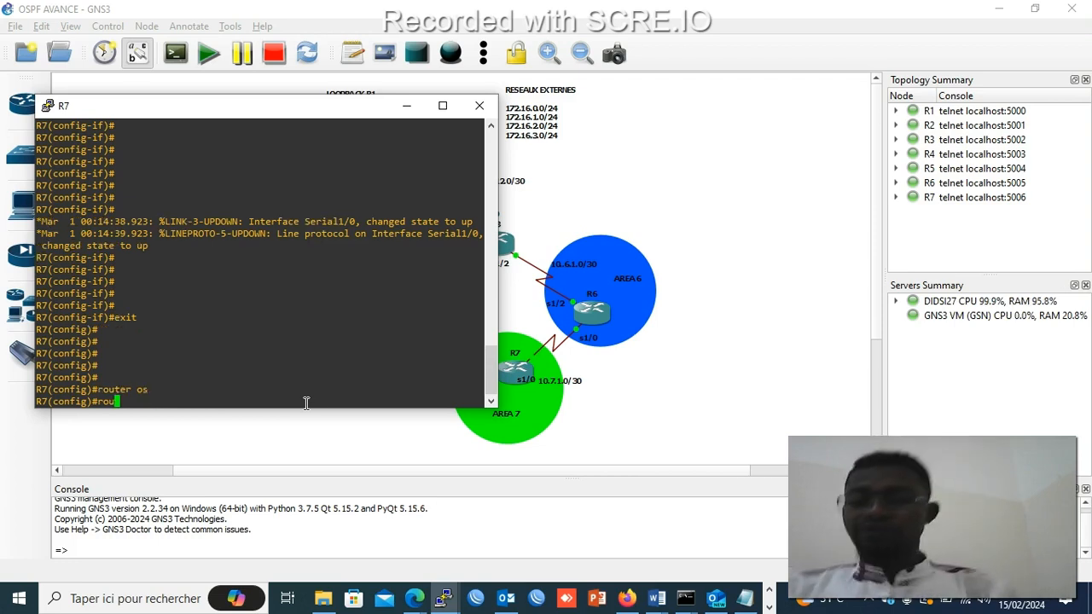
pyautogui.write('1')
pyautogui.press('Return')
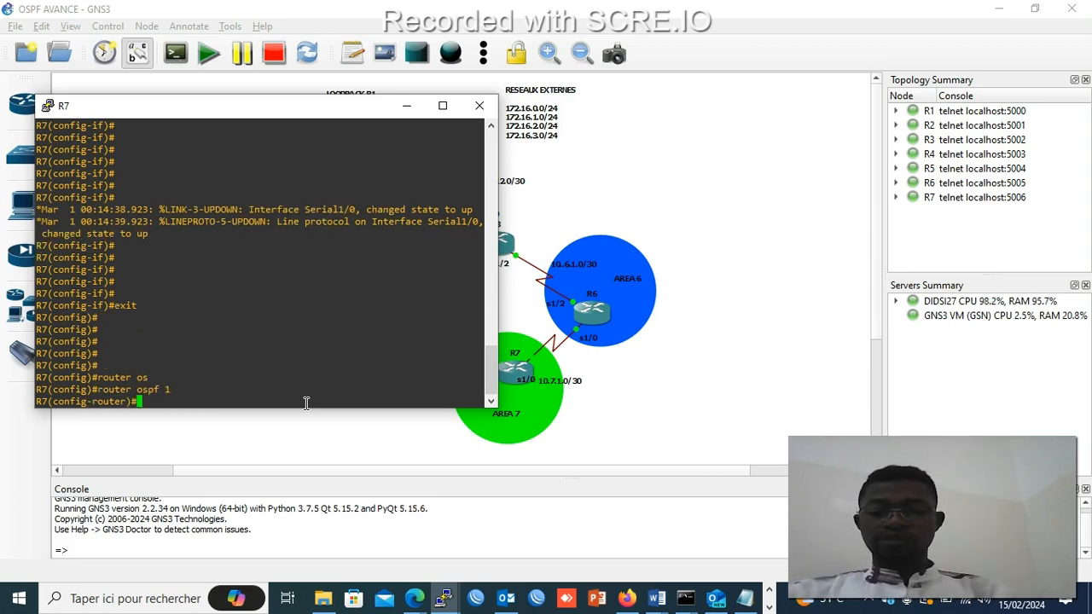
# - Set the OSPF router ID of R7 to 7.7.7.7
pyautogui.write('ro')
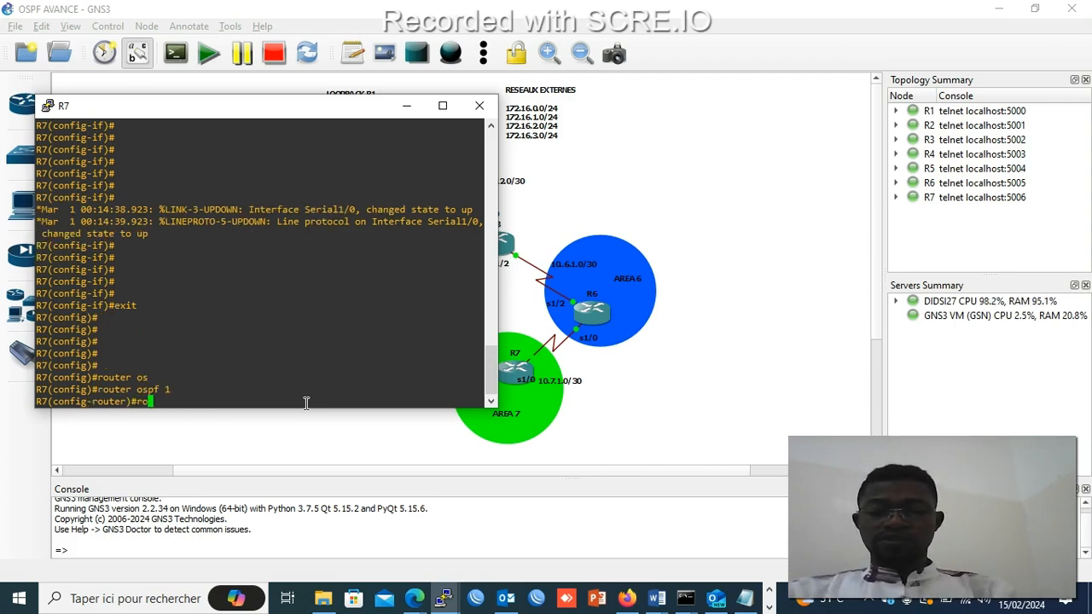
pyautogui.write('u')
pyautogui.press('Tab')
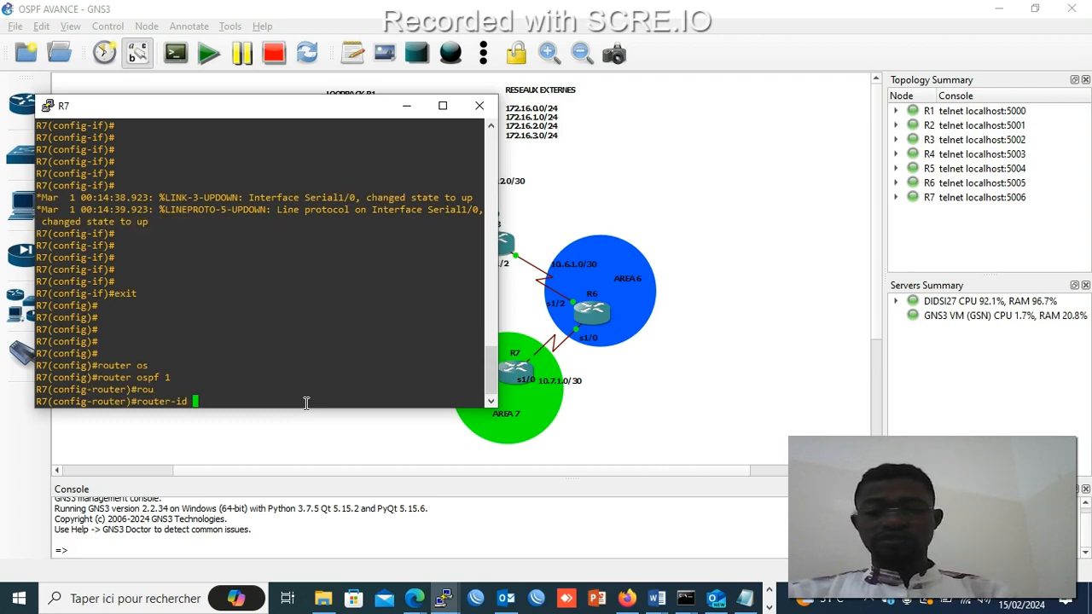
pyautogui.write('7.7.7')
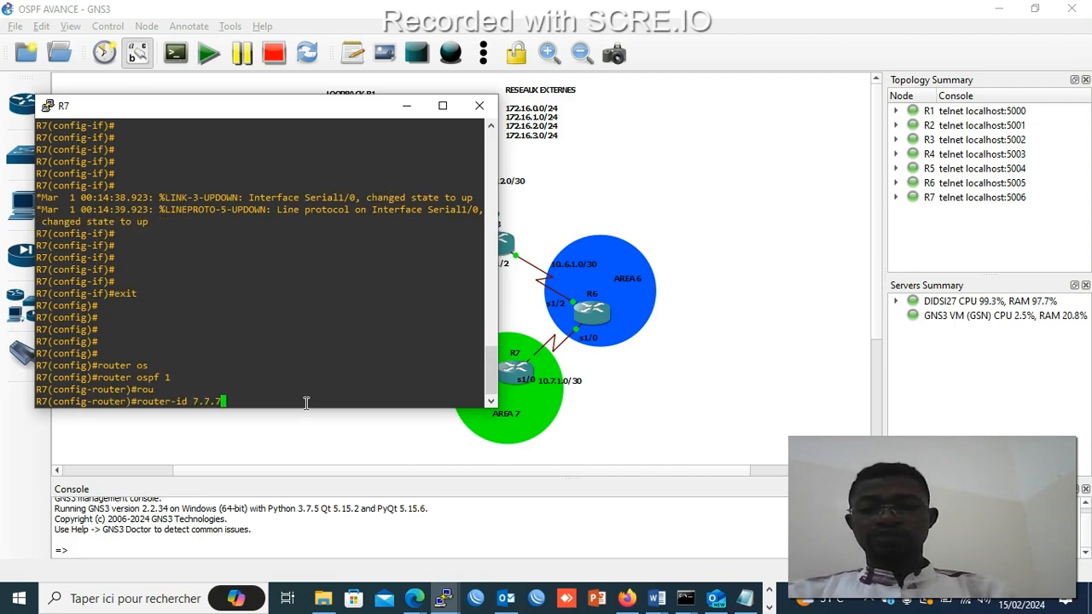
pyautogui.write('.7')
pyautogui.press('Return')
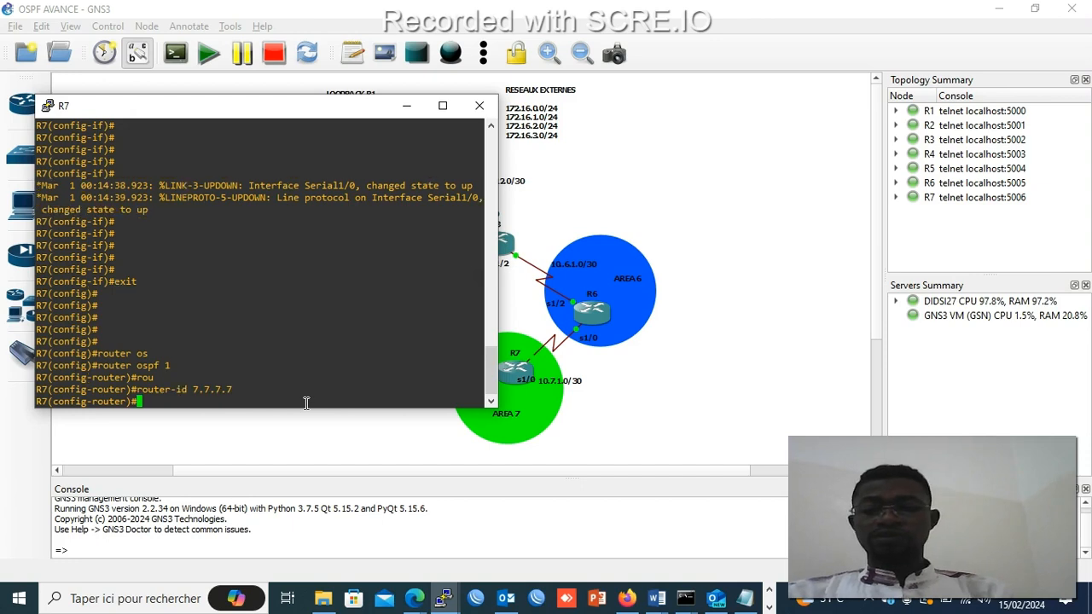
# - Advertise network 10.7.1.0 with wildcard mask 0.0.0.3 in OSPF area 7 on R7
pyautogui.write('net')
pyautogui.press('Tab')
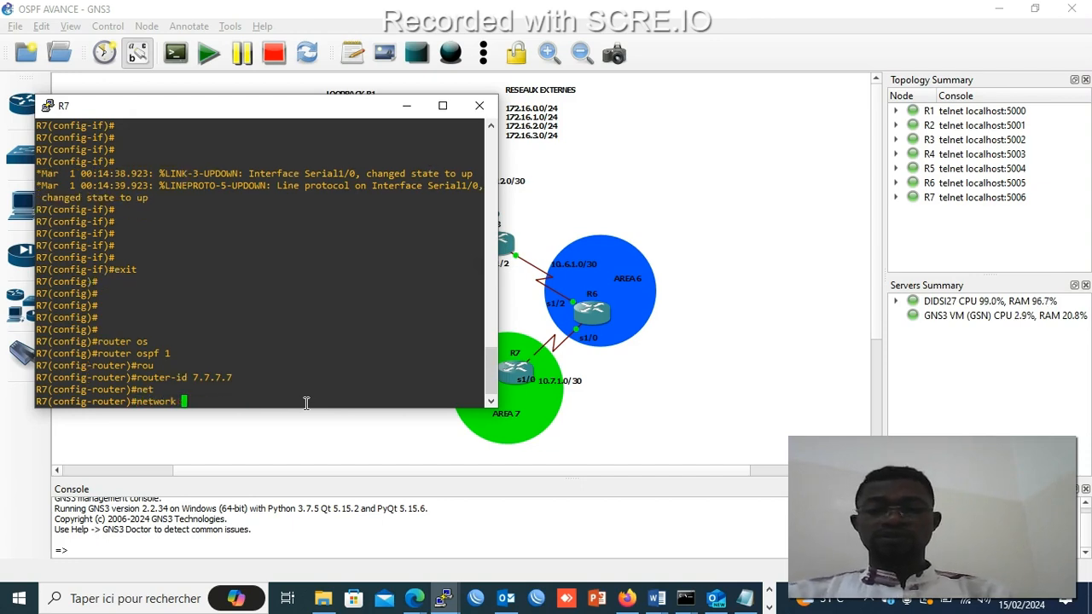
pyautogui.write('10.')
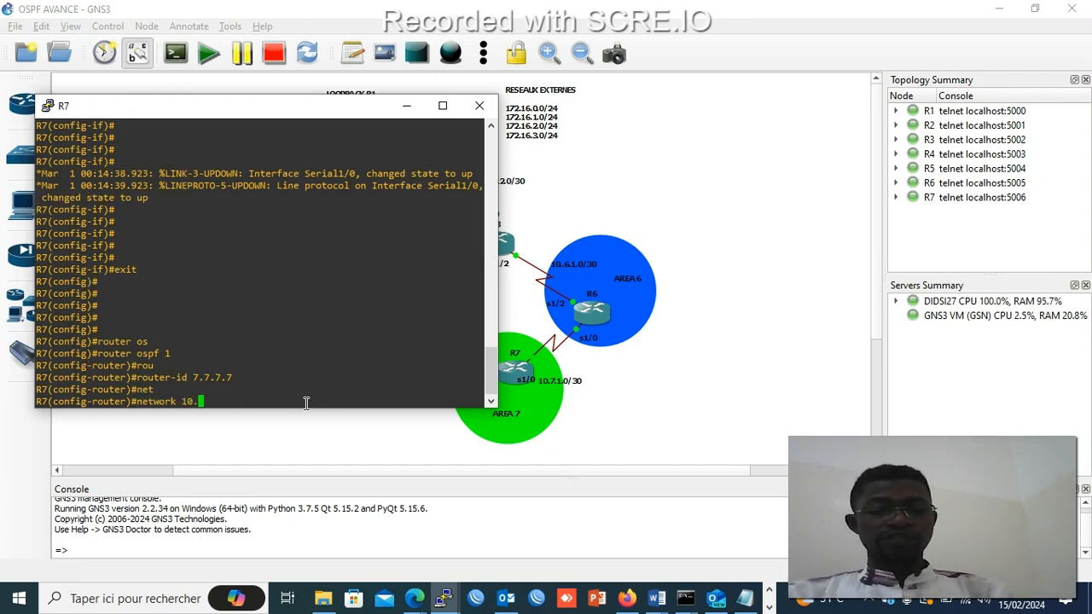
pyautogui.write('7.1.0')
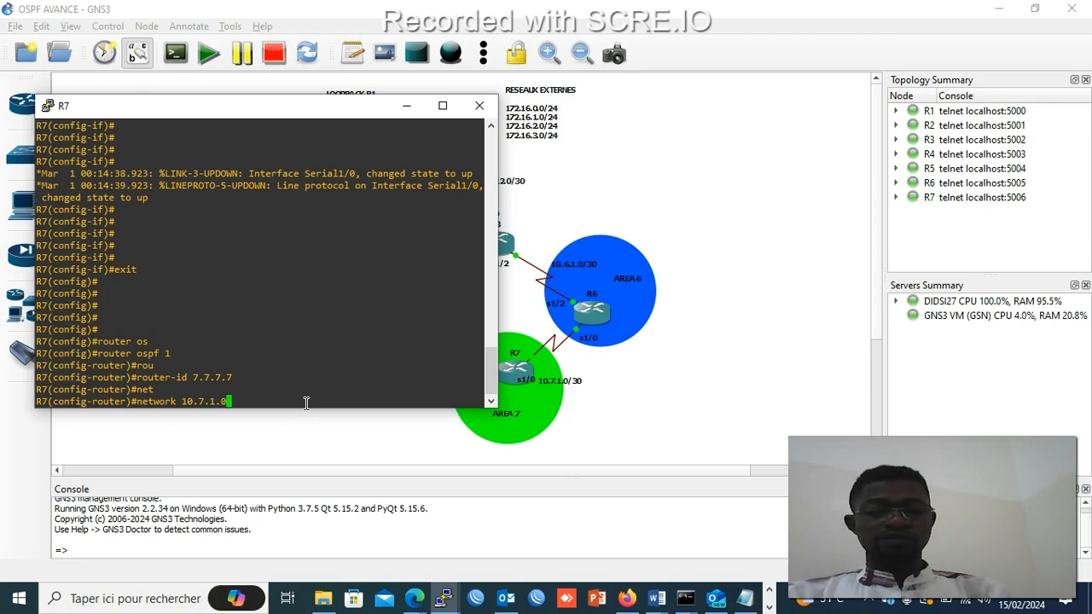
pyautogui.write(' 0.0.0')
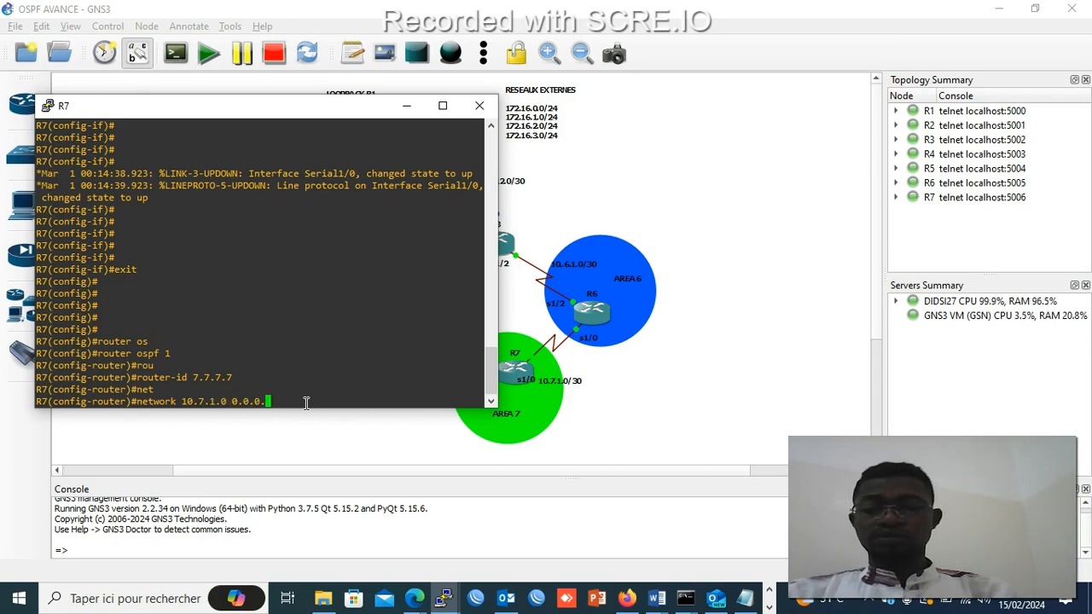
pyautogui.write('.3 are')
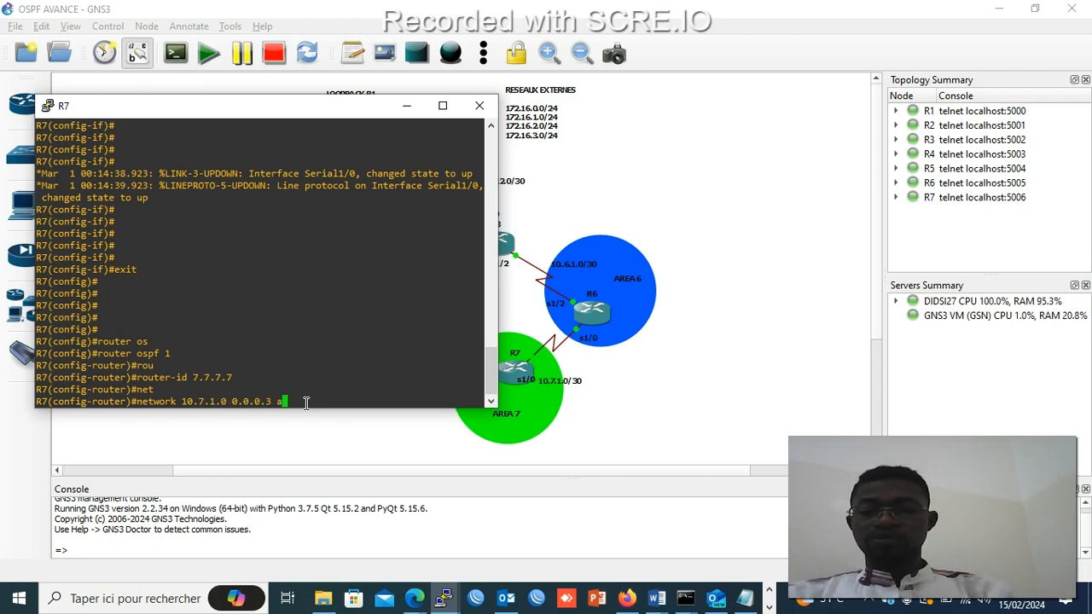
pyautogui.press('Return')
pyautogui.write('network 10.7.1.0 0.0.0.3 area')
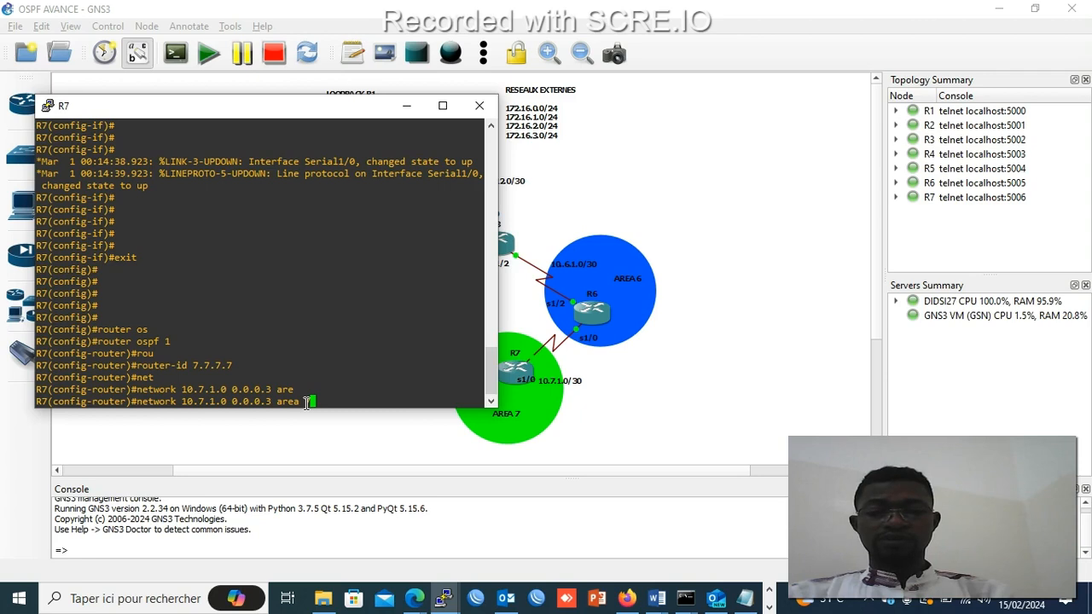
pyautogui.write('7')
pyautogui.press('Return')
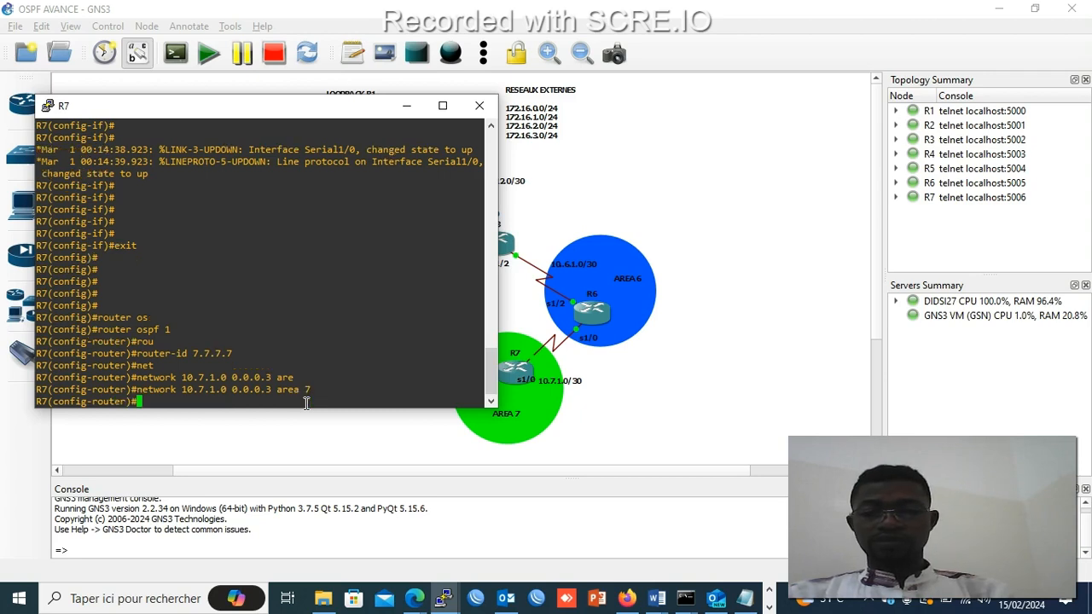
pyautogui.press('Return')
pyautogui.press('Return')
pyautogui.press('Return')
pyautogui.press('Return')
pyautogui.press('Return')
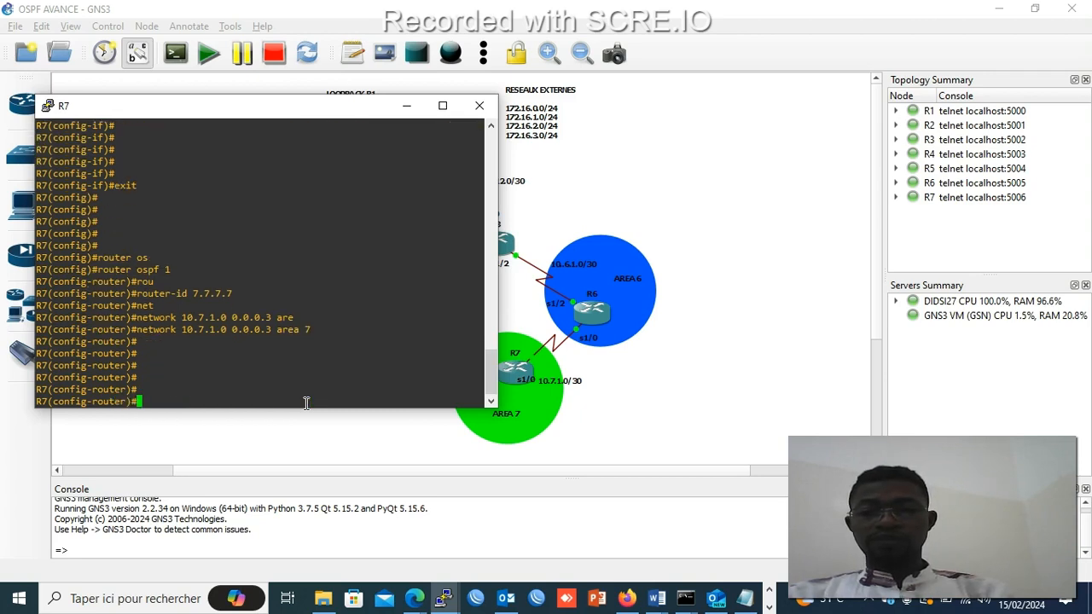
# - Bring up the console of router R6 and return from interface configuration to global configuration mode
pyautogui.moveTo(443, 599)
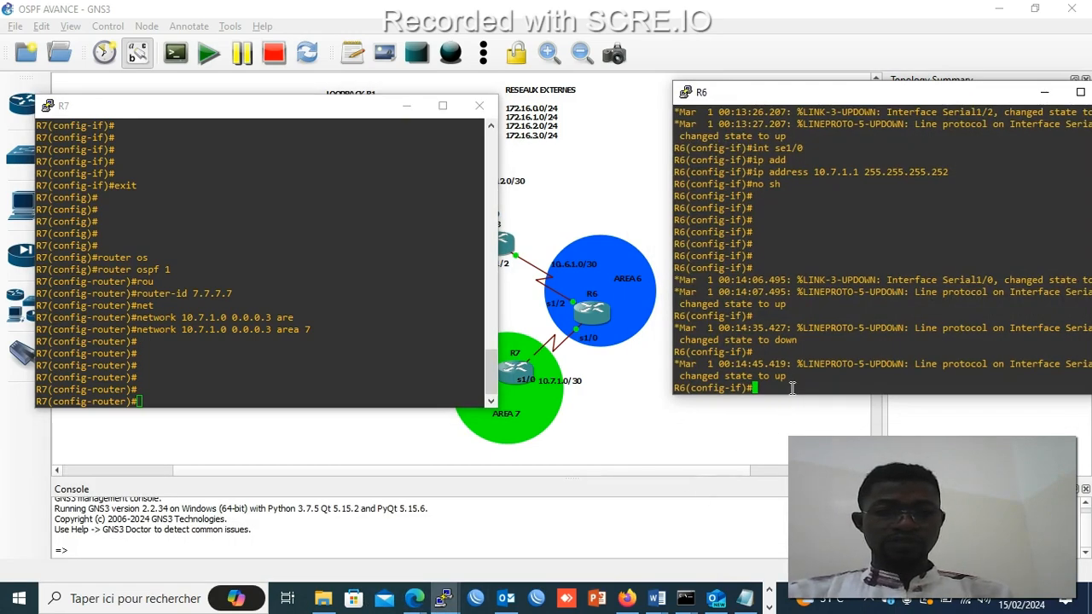
pyautogui.write('ex')
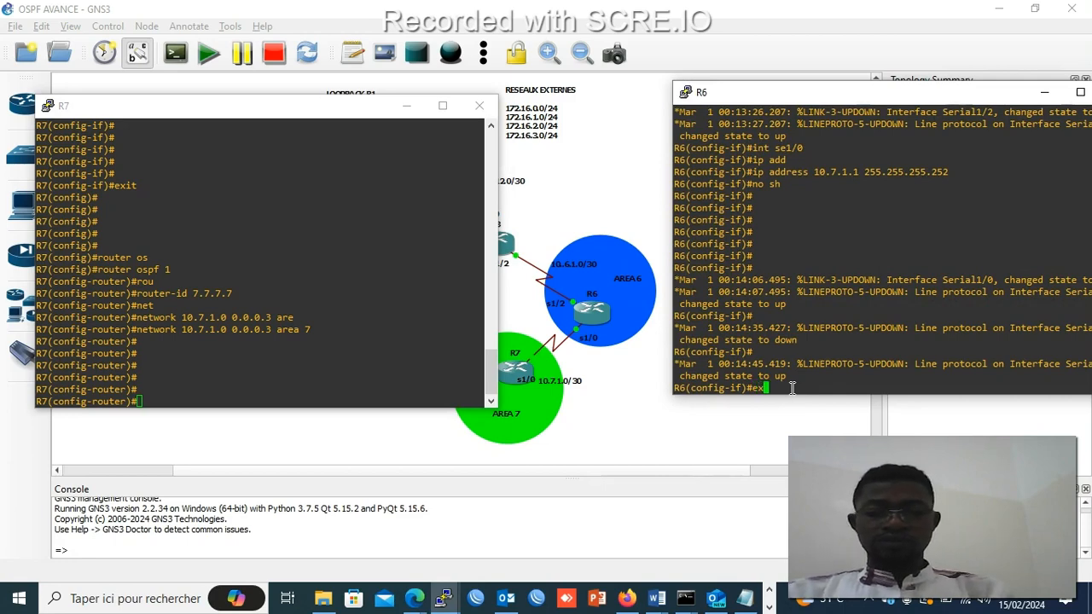
pyautogui.write('ir')
pyautogui.press('Return')
pyautogui.press('Return')
pyautogui.press('Return')
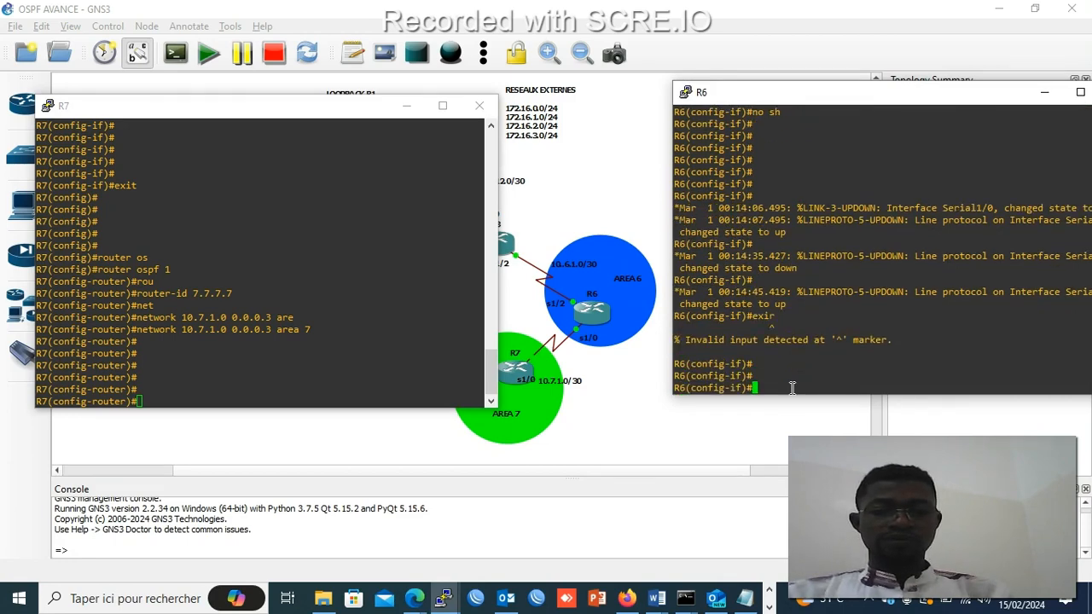
pyautogui.write('exit')
pyautogui.press('Return')
pyautogui.press('Return')
pyautogui.press('Return')
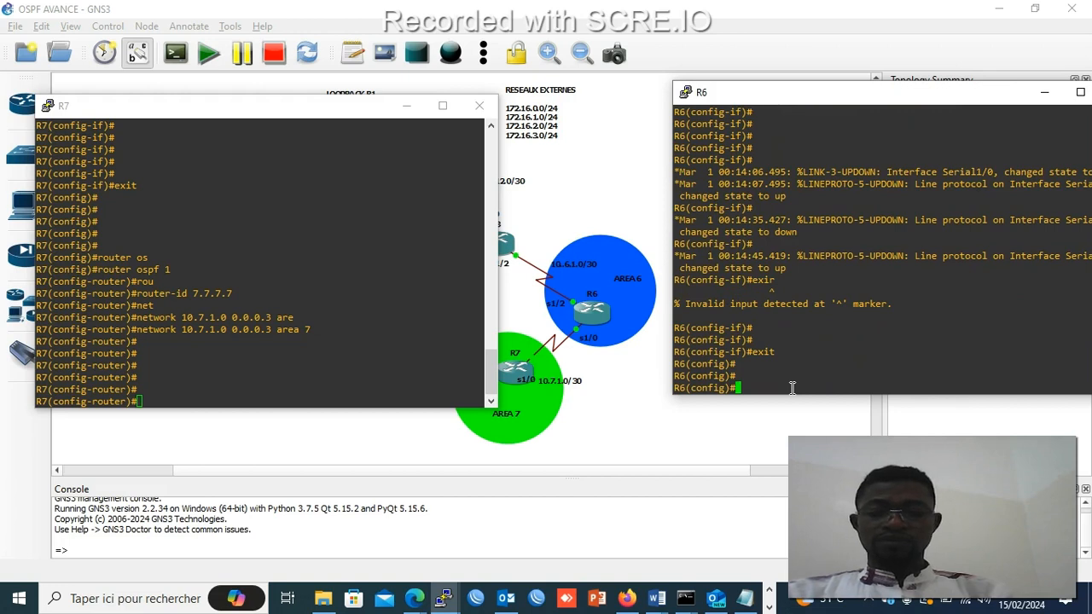
# - Start OSPF process 1 on R6 and enter its router configuration mode
pyautogui.write('routr')
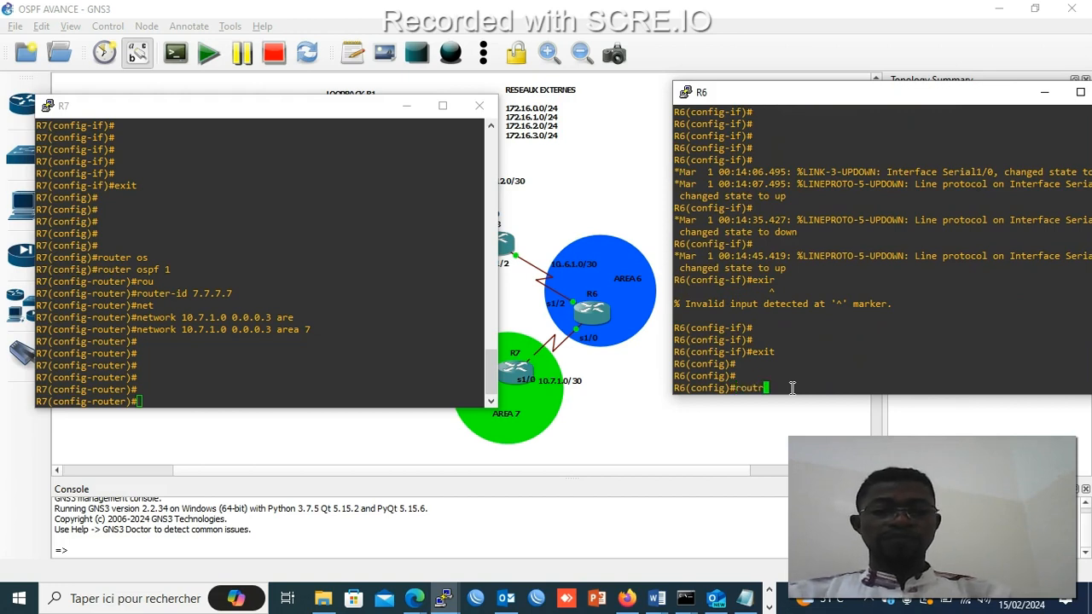
pyautogui.press('BackSpace')
pyautogui.write('er os')
pyautogui.press('Tab')
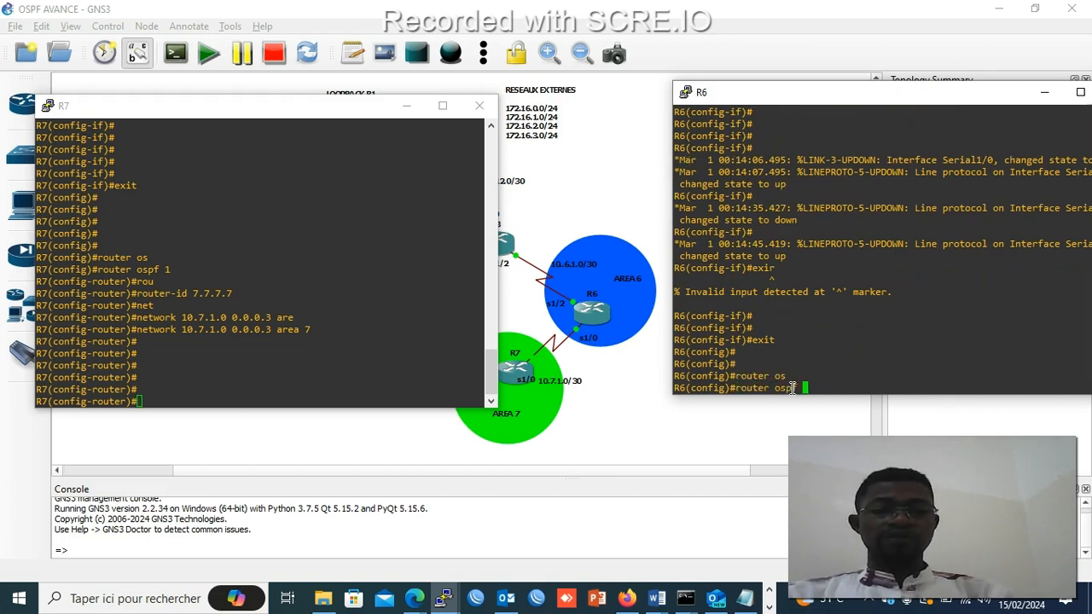
pyautogui.write('1')
pyautogui.press('Return')
# - Set the OSPF router ID of R6 to 6.6.6.6
pyautogui.write('router)#rou')
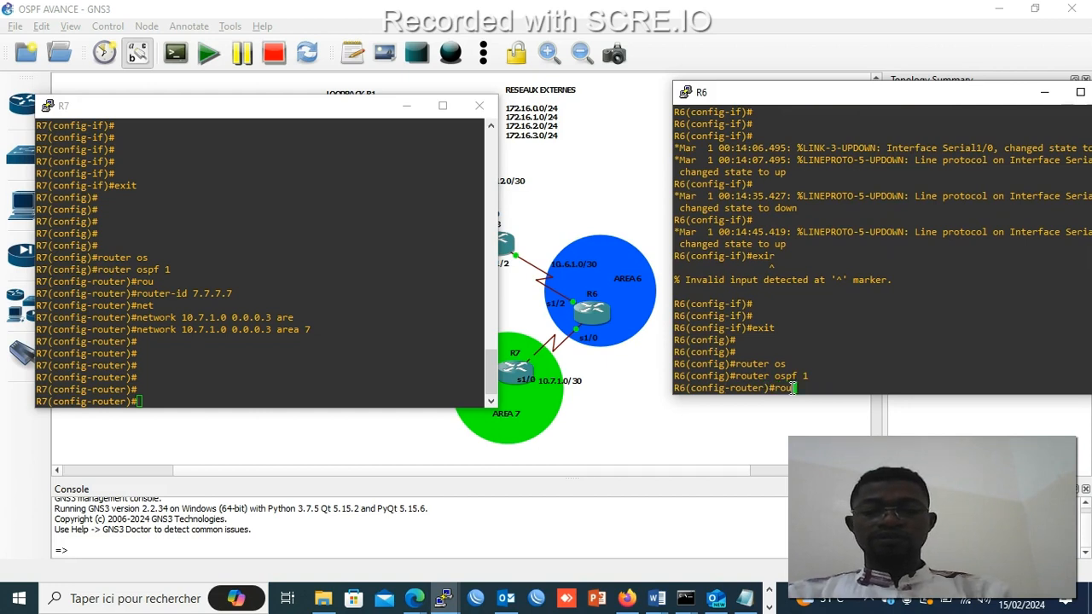
pyautogui.press('Tab')
pyautogui.write('6.6.6')
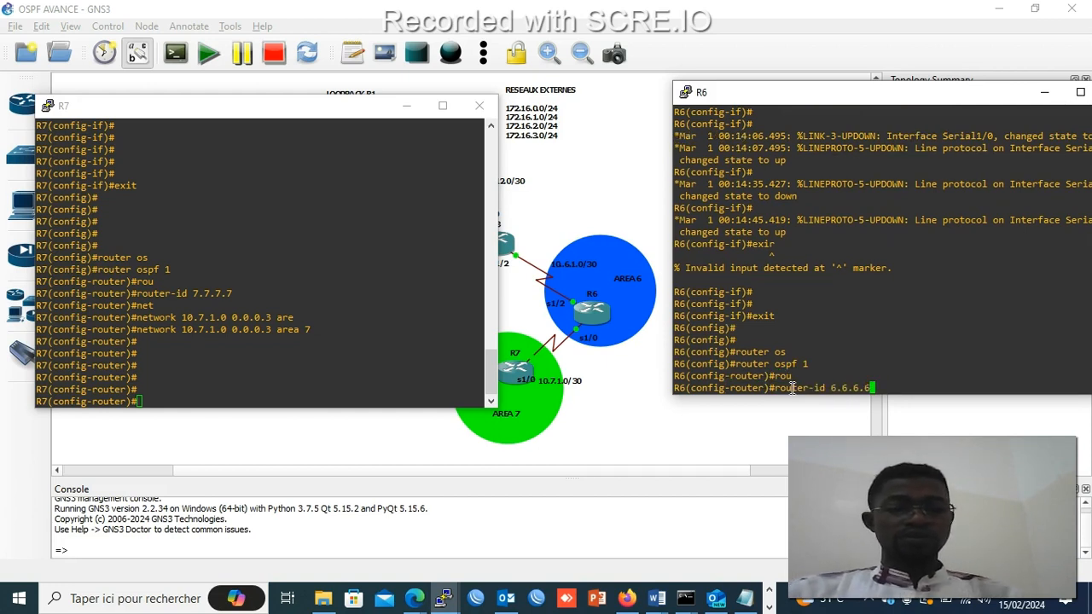
pyautogui.press('Return')
# - Advertise network 10.6.1.0 with wildcard mask 0.0.0.3 in OSPF area 6 on R6
pyautogui.write('net')
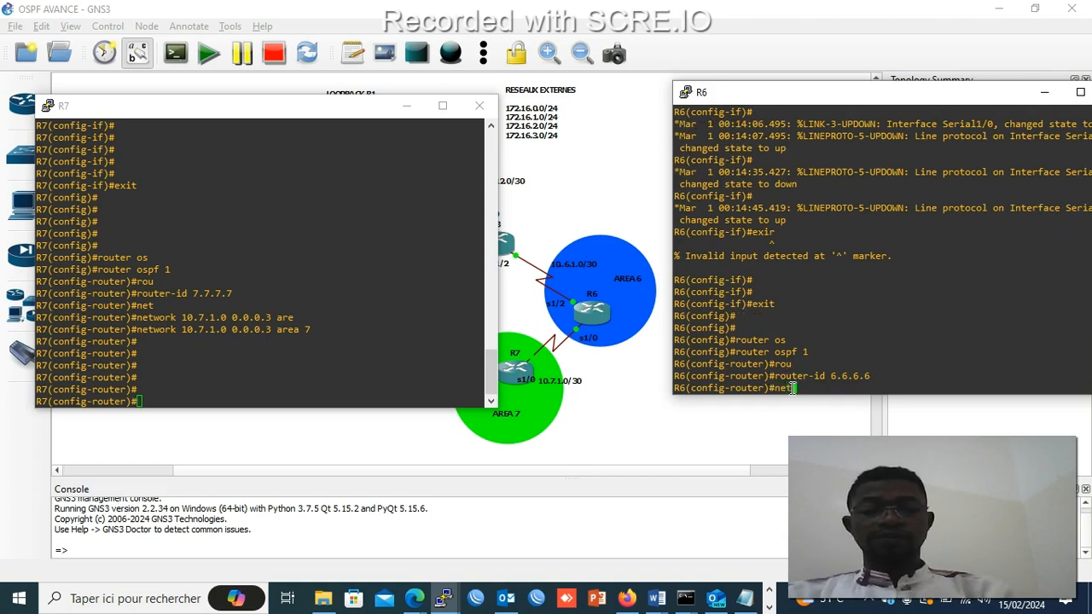
pyautogui.press('Tab')
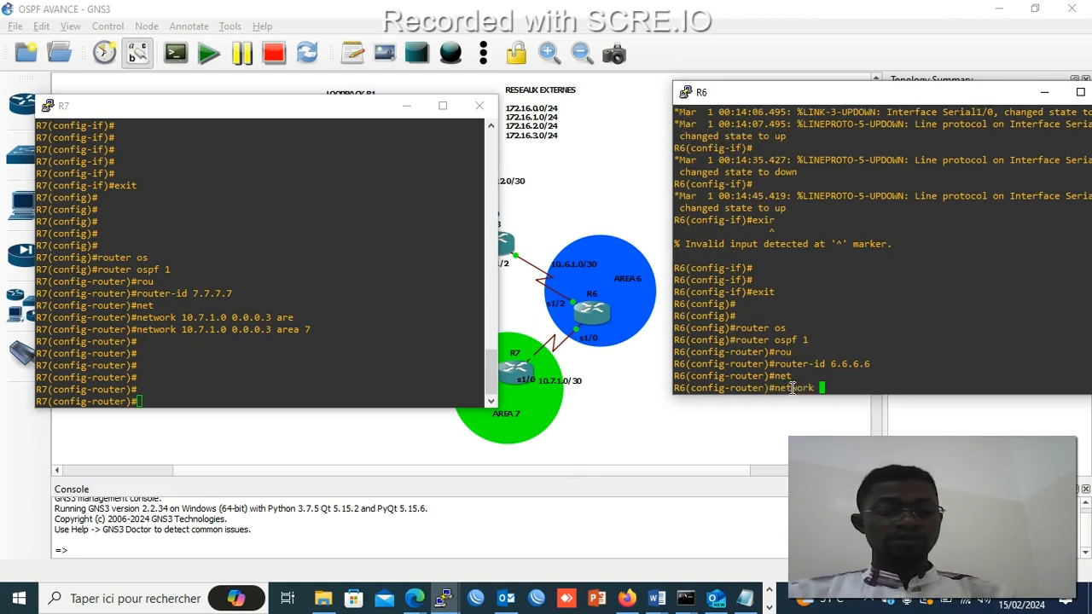
pyautogui.write('10.6.')
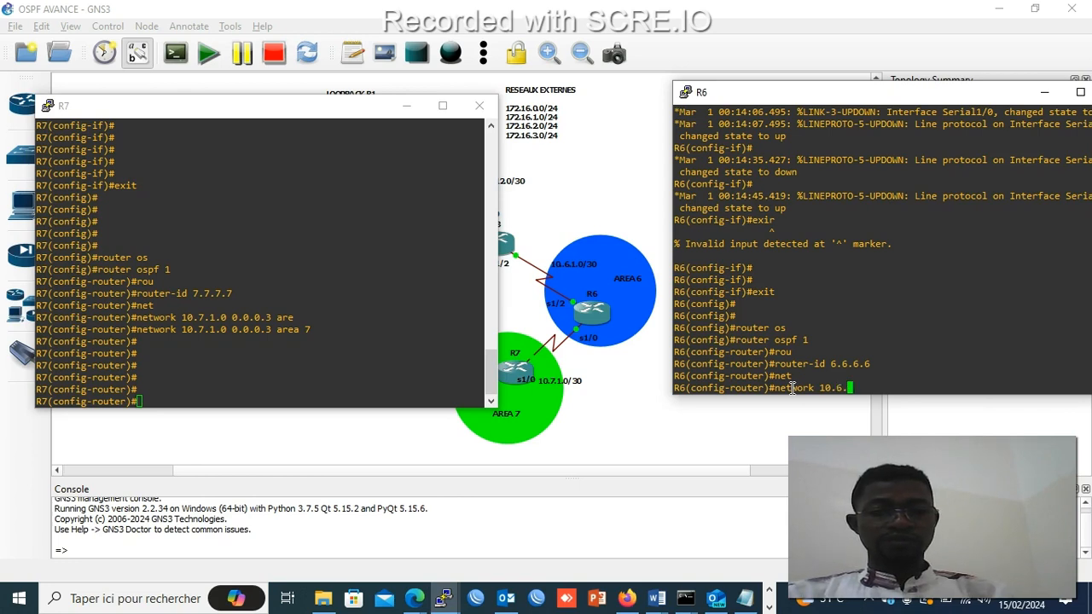
pyautogui.write('1')
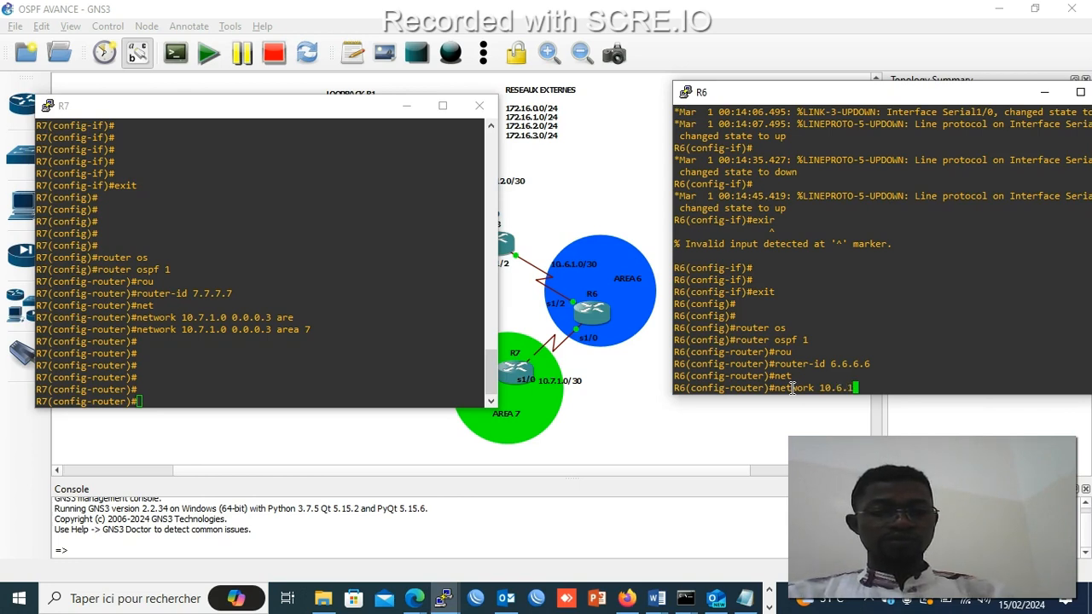
pyautogui.write('.0 0.0.0.')
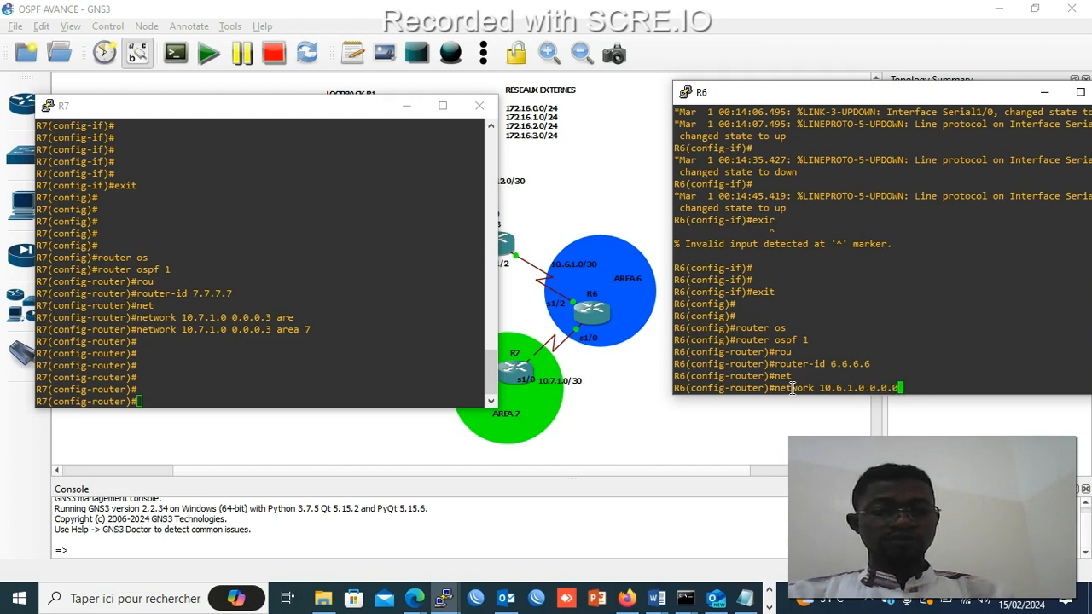
pyautogui.write('3 are')
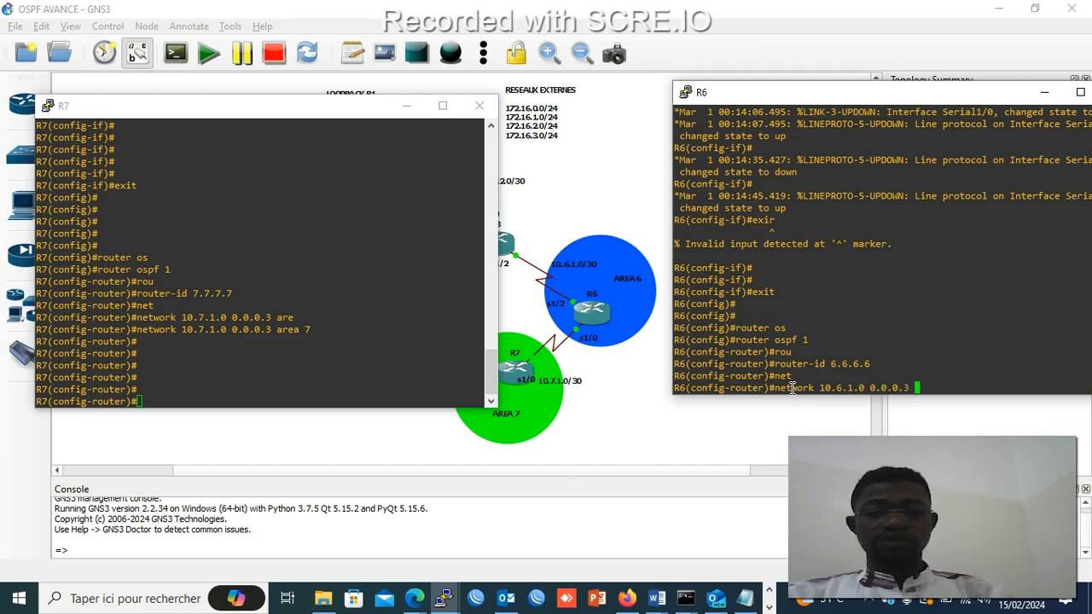
pyautogui.press('Tab')
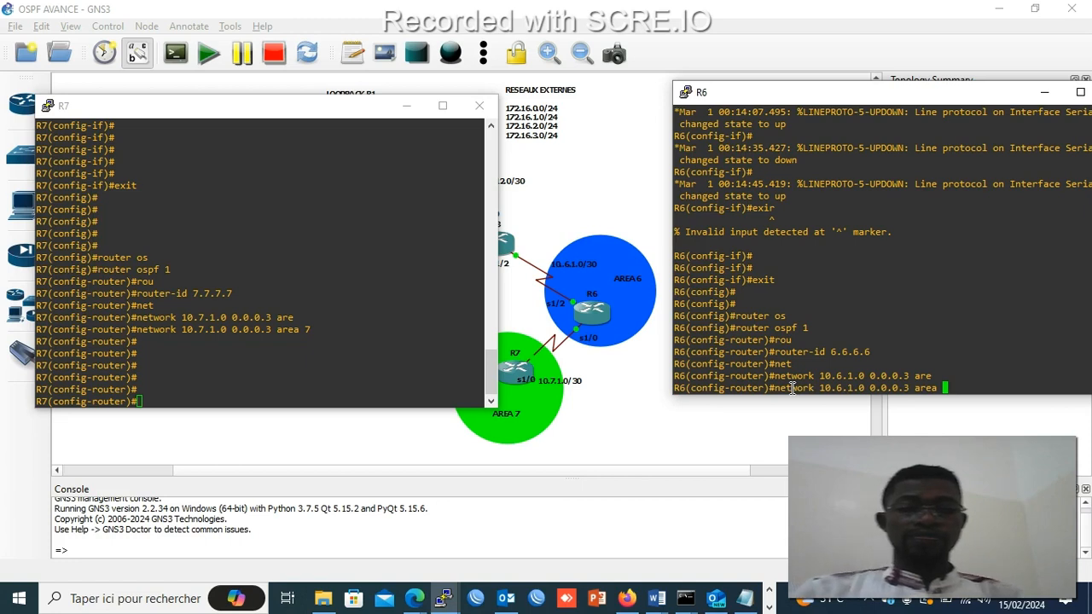
pyautogui.write('6')
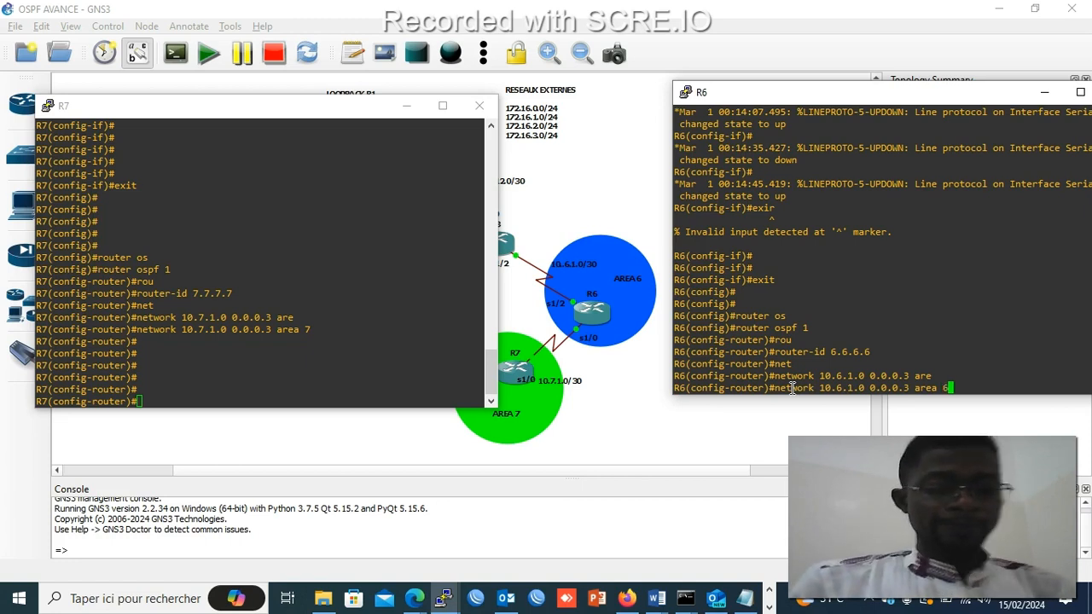
pyautogui.press('Return')
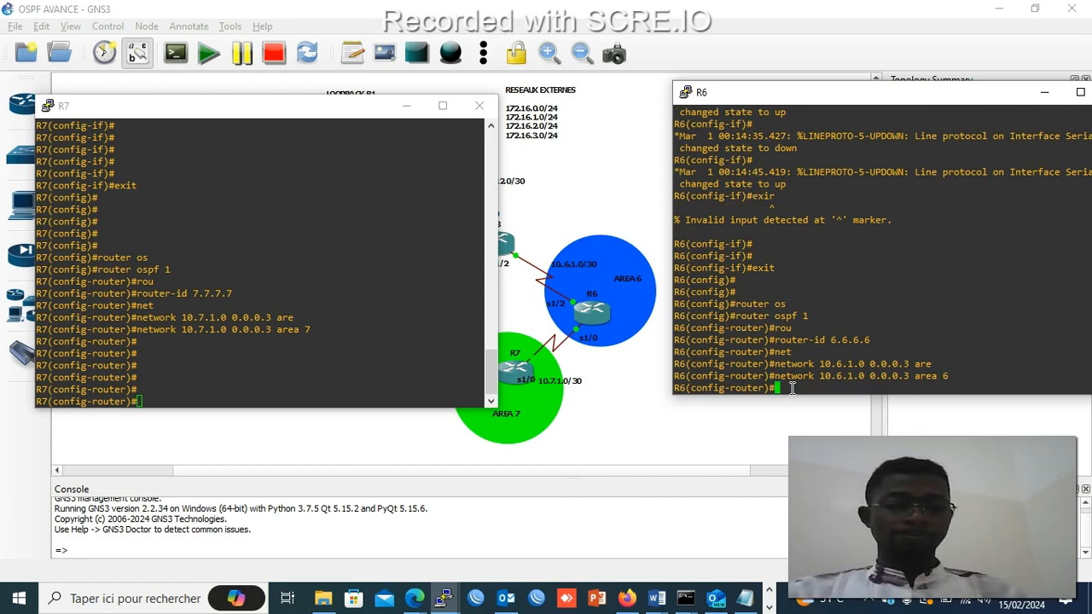
# - Reuse the previous network command on R6 to advertise 10.7.1.0 with wildcard mask 0.0.0.3 in OSPF area 7
pyautogui.press('Up')
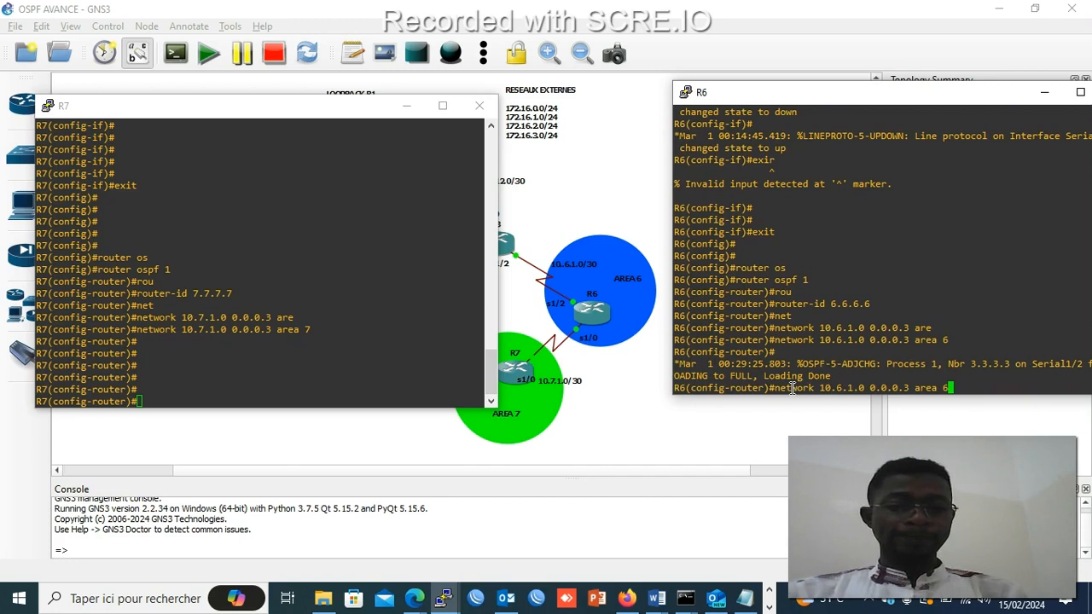
pyautogui.press('Left')
pyautogui.press('Left')
pyautogui.press('Left')
pyautogui.press('Left')
pyautogui.press('Left')
pyautogui.press('Left')
pyautogui.press('Left')
pyautogui.press('Left')
pyautogui.press('Left')
pyautogui.press('Left')
pyautogui.press('Left')
pyautogui.press('Left')
pyautogui.press('Left')
pyautogui.press('Left')
pyautogui.press('Left')
pyautogui.press('Left')
pyautogui.press('Left')
pyautogui.press('Left')
pyautogui.press('Left')
pyautogui.press('Left')
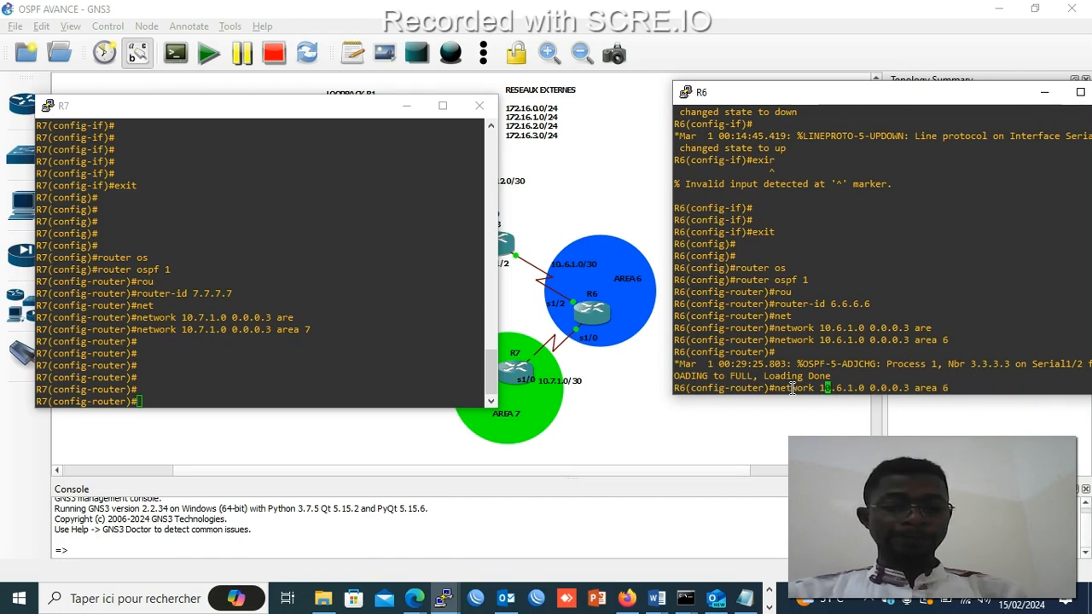
pyautogui.press('Right')
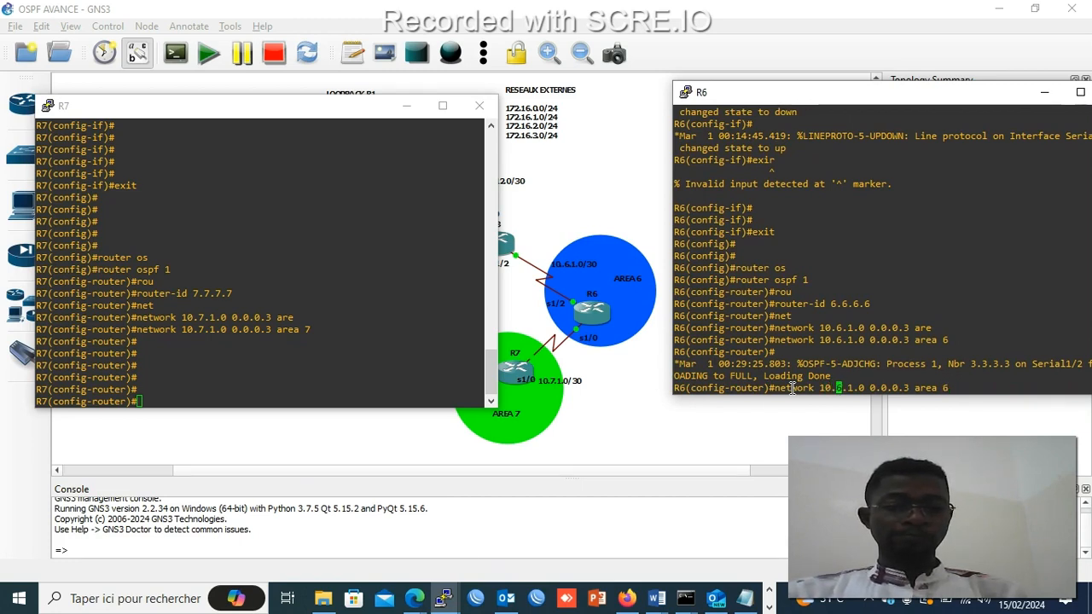
pyautogui.press('Right')
pyautogui.press('BackSpace')
pyautogui.write('7')
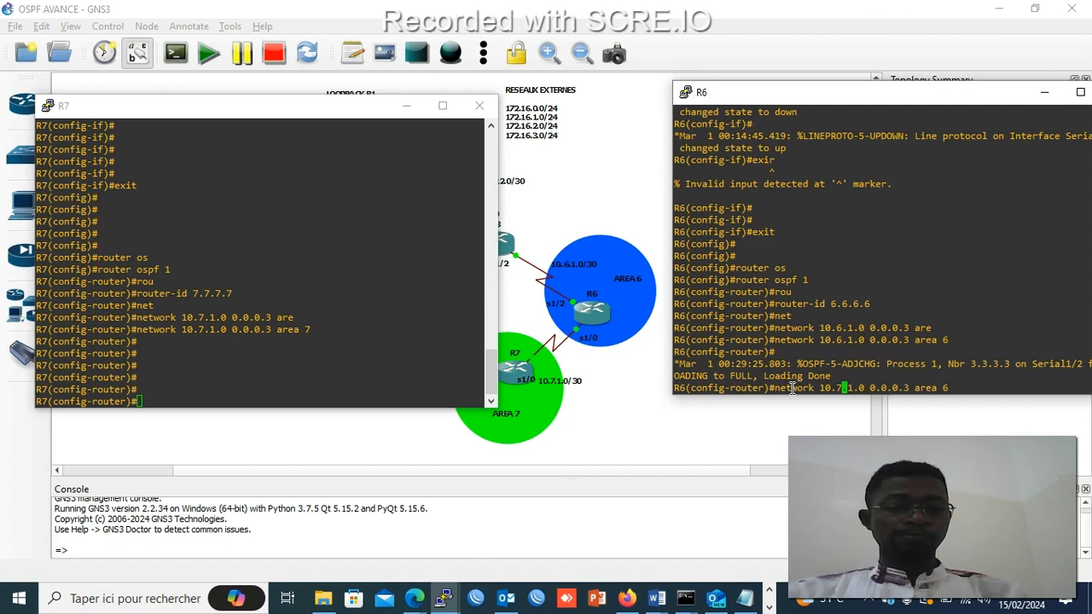
pyautogui.press('Right')
pyautogui.press('Right')
pyautogui.press('Right')
pyautogui.press('Right')
pyautogui.press('Right')
pyautogui.press('Right')
pyautogui.press('Right')
pyautogui.press('Right')
pyautogui.press('Right')
pyautogui.press('Right')
pyautogui.press('Right')
pyautogui.press('Right')
pyautogui.press('Right')
pyautogui.press('Right')
pyautogui.press('Right')
pyautogui.press('Right')
pyautogui.press('Right')
pyautogui.press('Right')
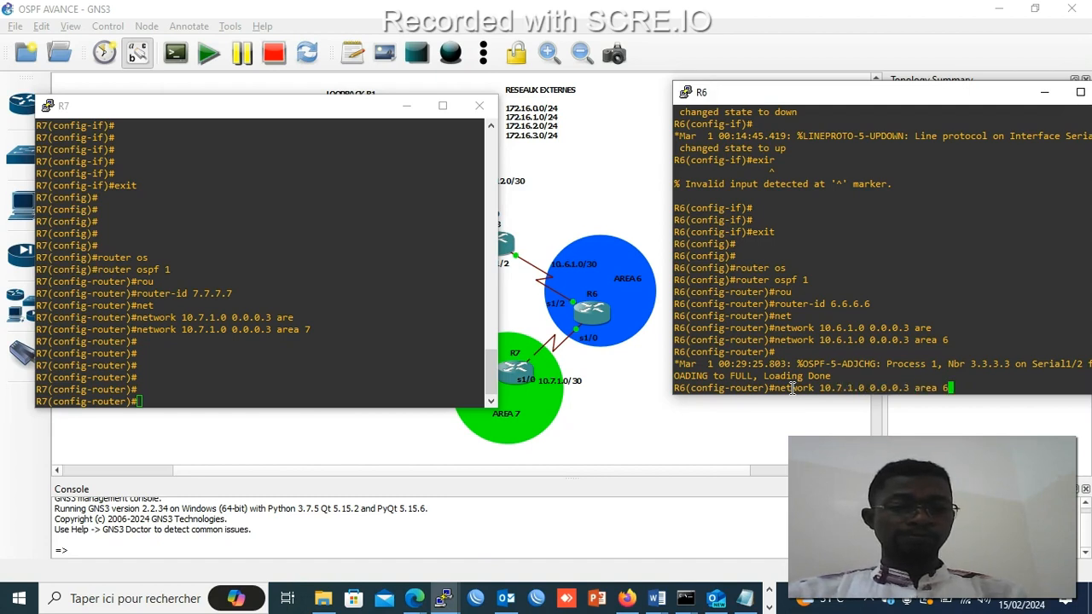
pyautogui.press('Return')
pyautogui.press('Return')
pyautogui.press('Return')
pyautogui.press('Return')
pyautogui.press('Return')
pyautogui.press('Return')
pyautogui.press('Return')
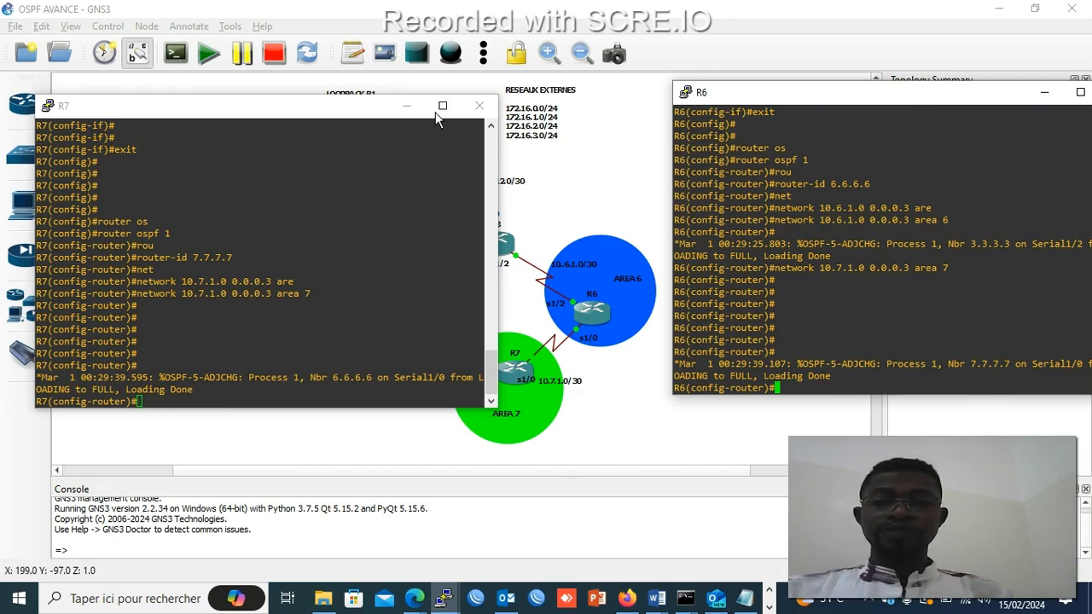
# - Minimize the consoles of R7 and R6 and bring up the console of router R2
pyautogui.click(405, 106)
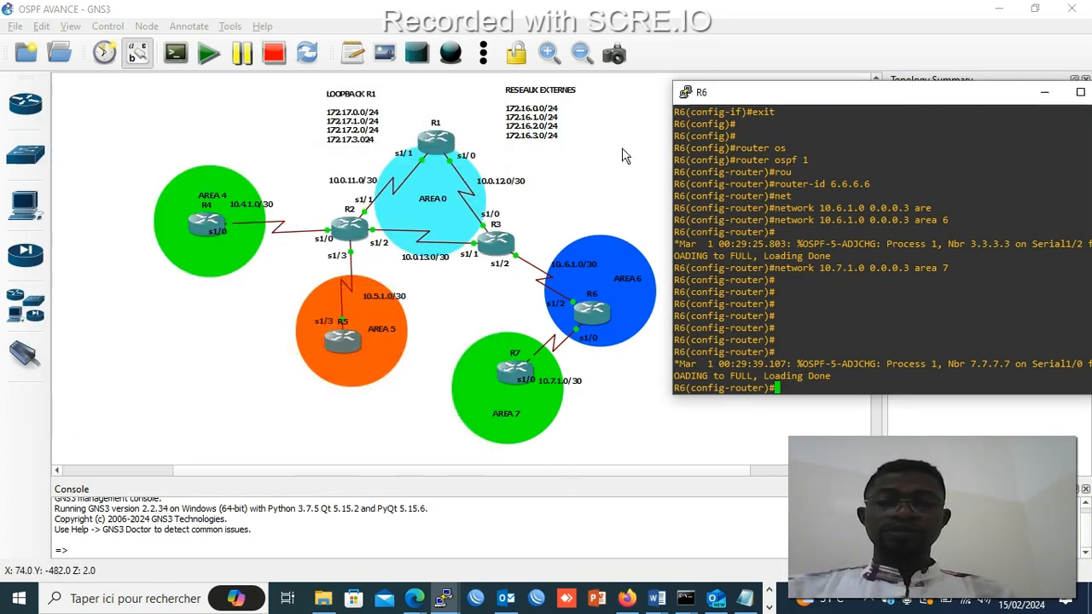
pyautogui.click(1045, 93)
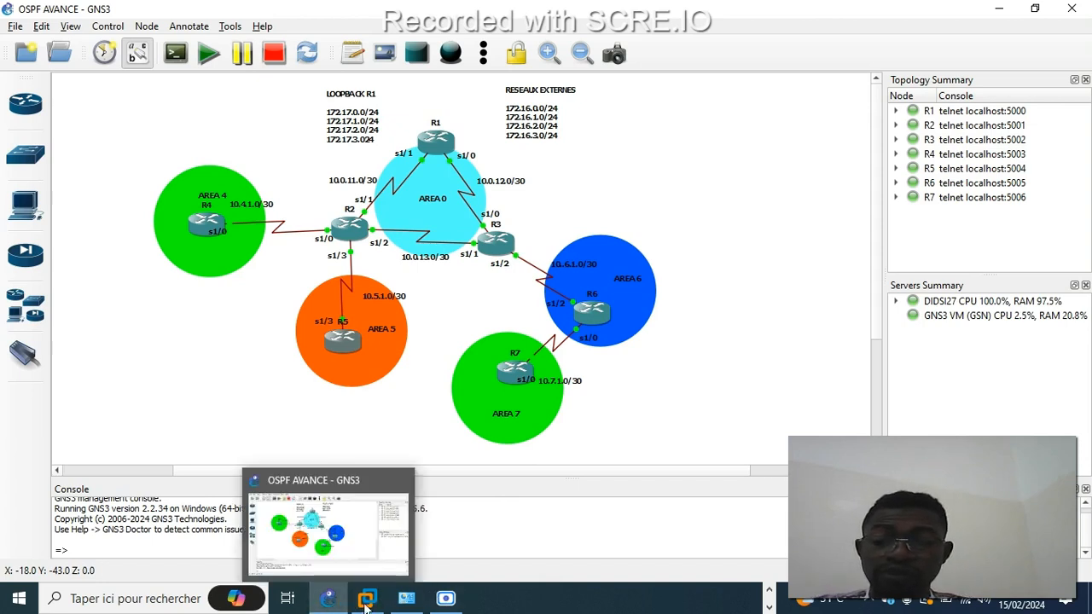
pyautogui.moveTo(408, 599)
pyautogui.click(762, 603)
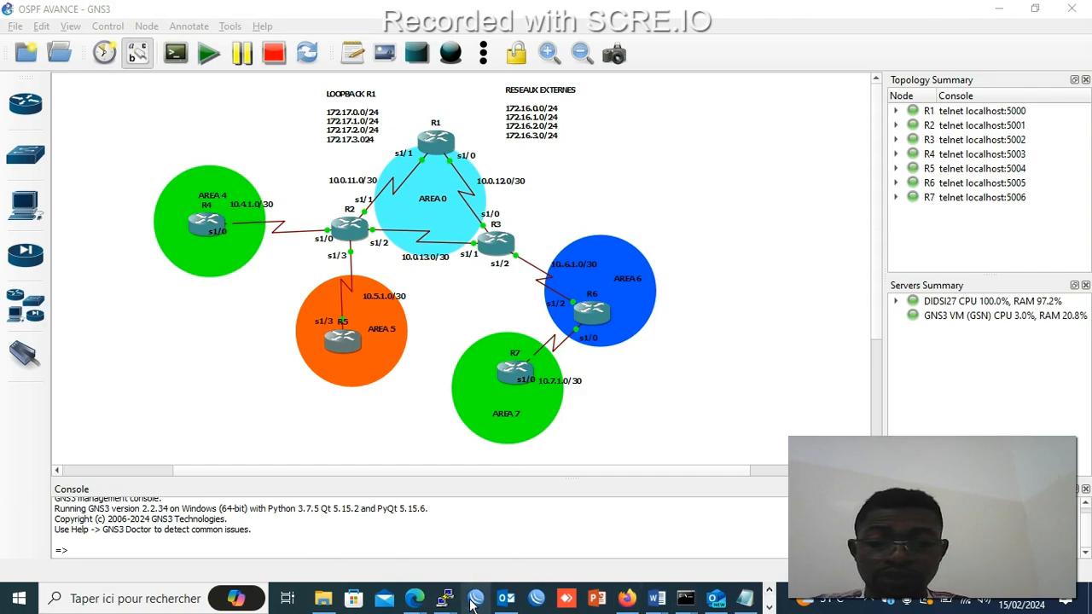
pyautogui.moveTo(454, 602)
pyautogui.click(260, 517)
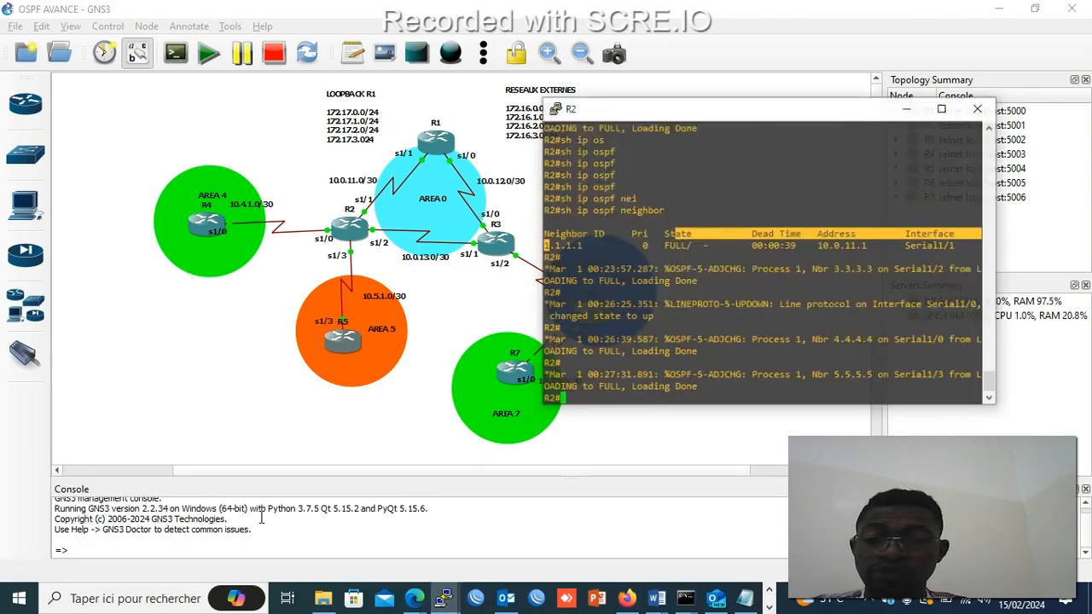
# - Display the OSPF neighbor table on R2 with show ip ospf neighbor
pyautogui.click(653, 394)
pyautogui.write('sh ')
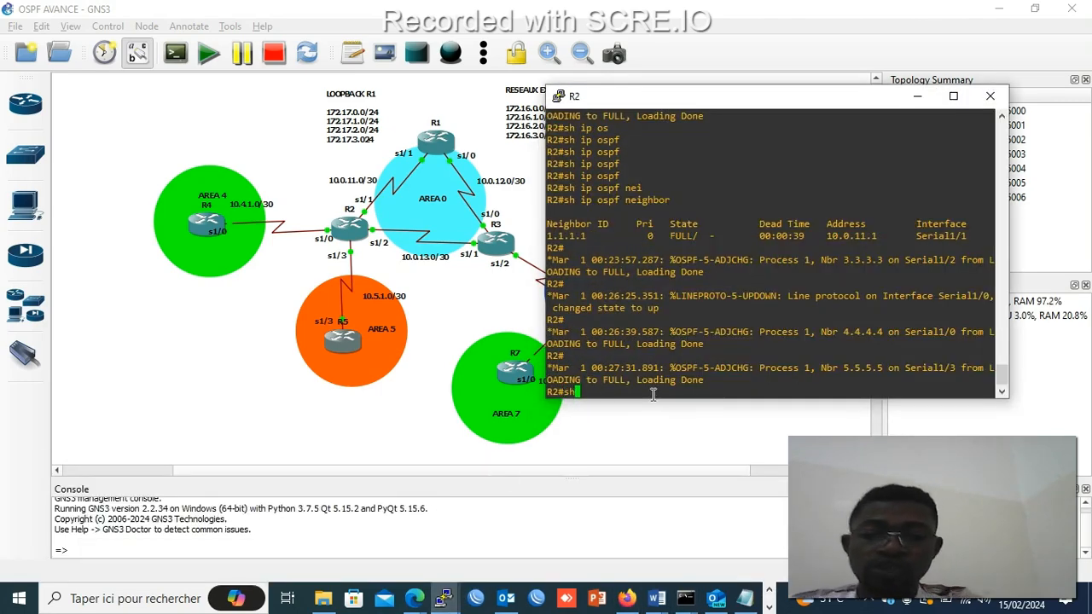
pyautogui.write('ii')
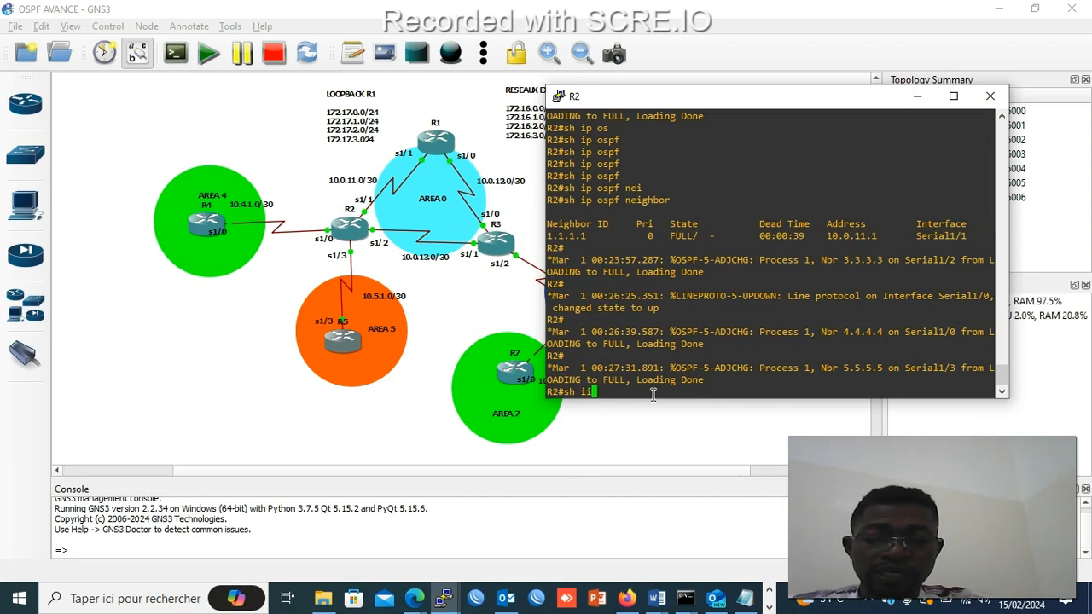
pyautogui.write('pp')
pyautogui.press('BackSpace')
pyautogui.press('BackSpace')
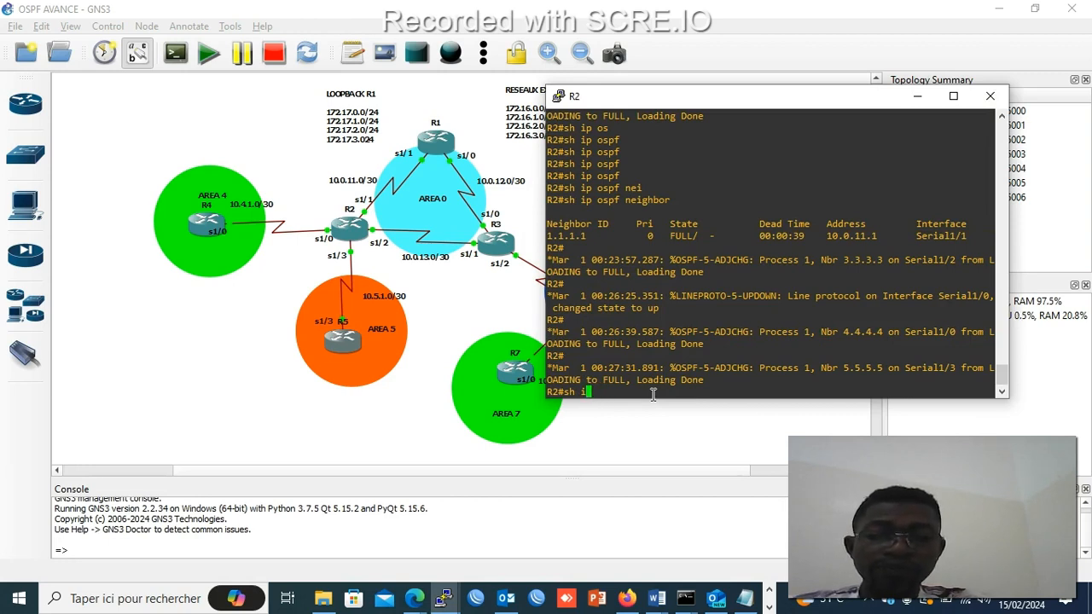
pyautogui.write('osp')
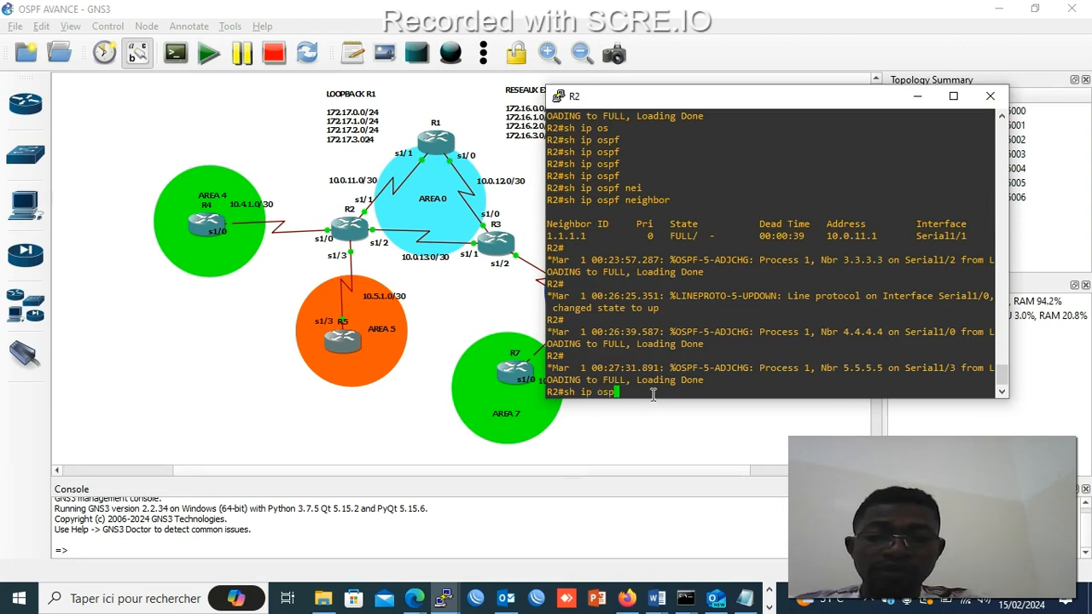
pyautogui.press('Tab')
pyautogui.write('nei')
pyautogui.press('Tab')
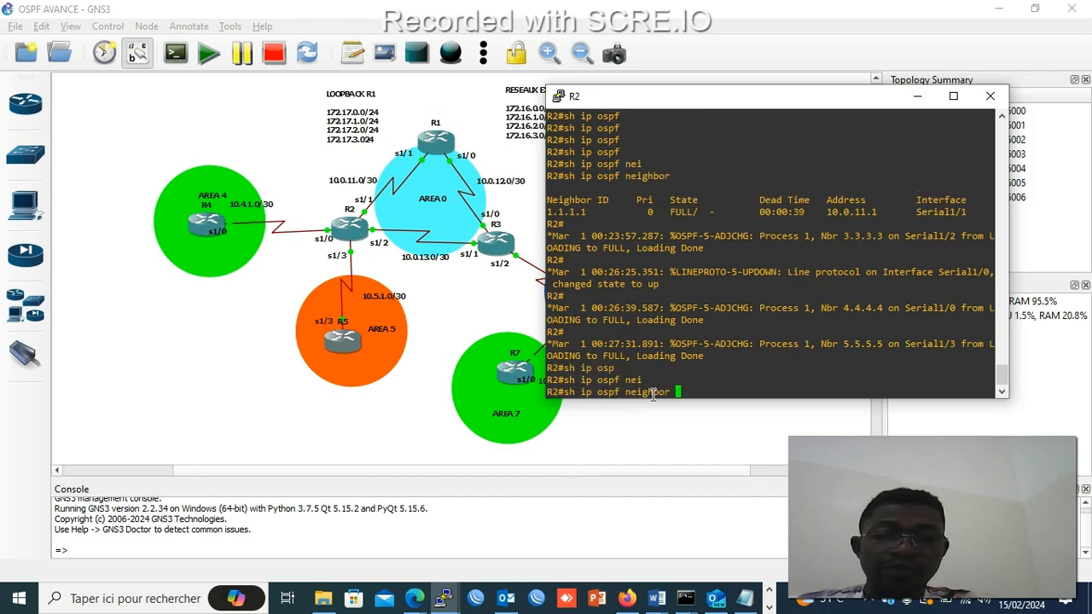
pyautogui.press('Return')
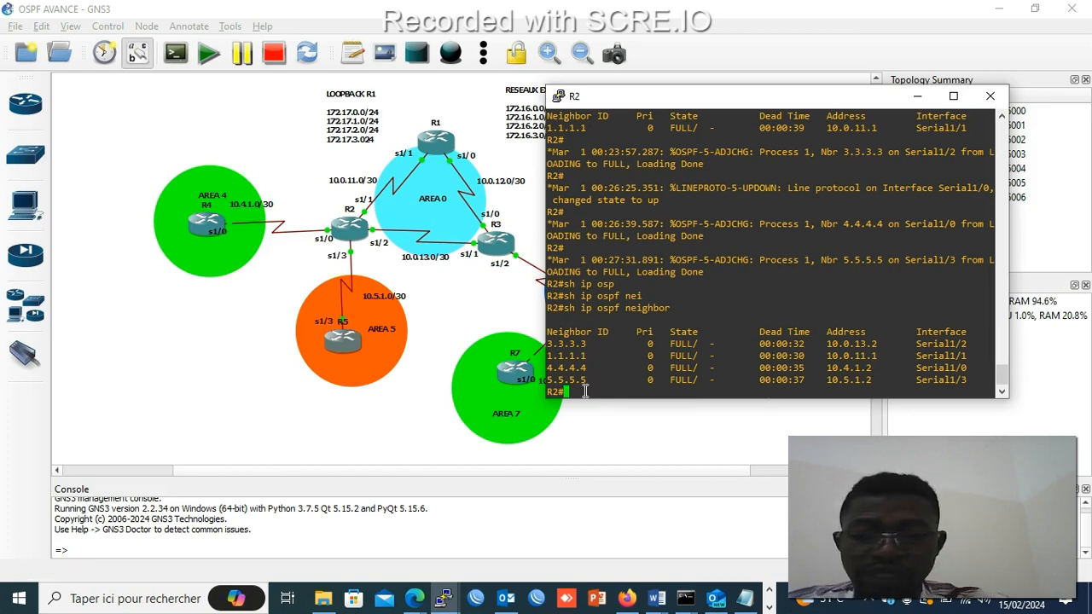
# - Display R2's IP routing table and examine the OSPF routes, comparing the inter-area entry with the topology
pyautogui.write('sh ip')
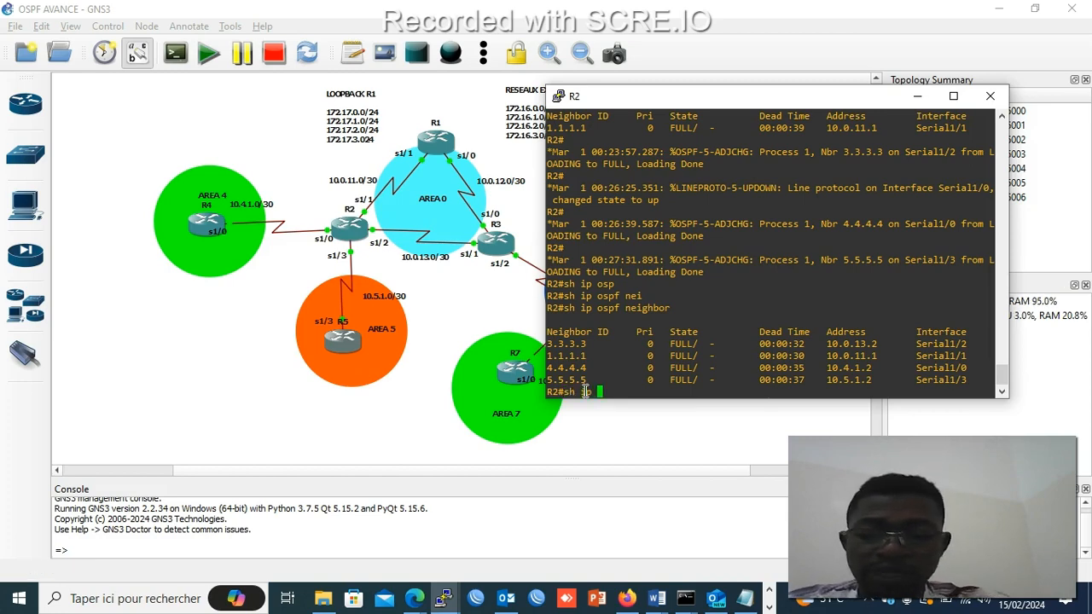
pyautogui.write(' route')
pyautogui.press('Return')
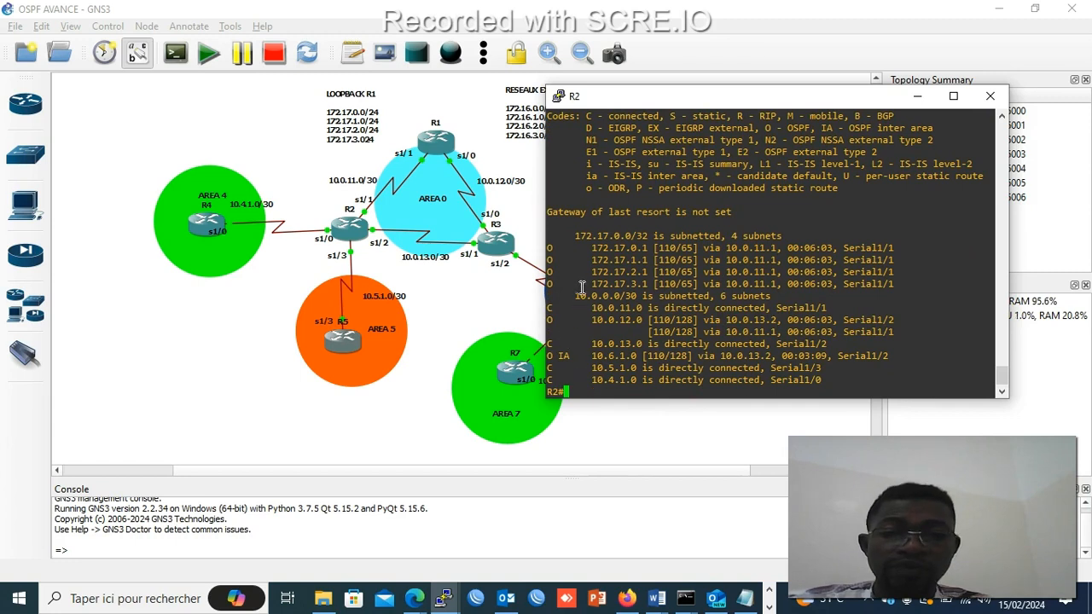
pyautogui.moveTo(587, 247); pyautogui.dragTo(737, 273)
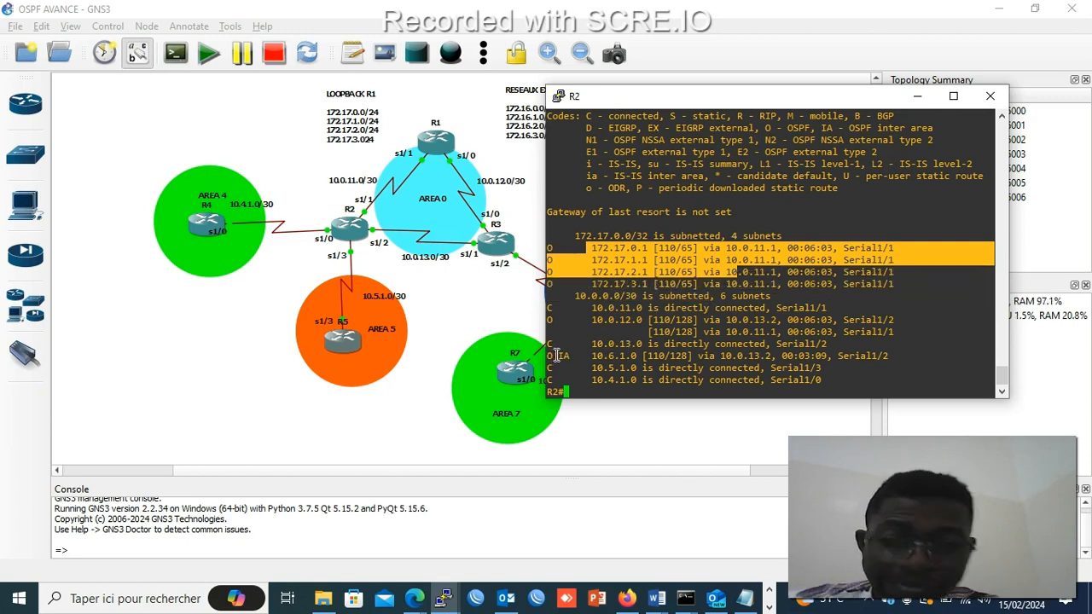
pyautogui.moveTo(556, 355); pyautogui.dragTo(644, 353)
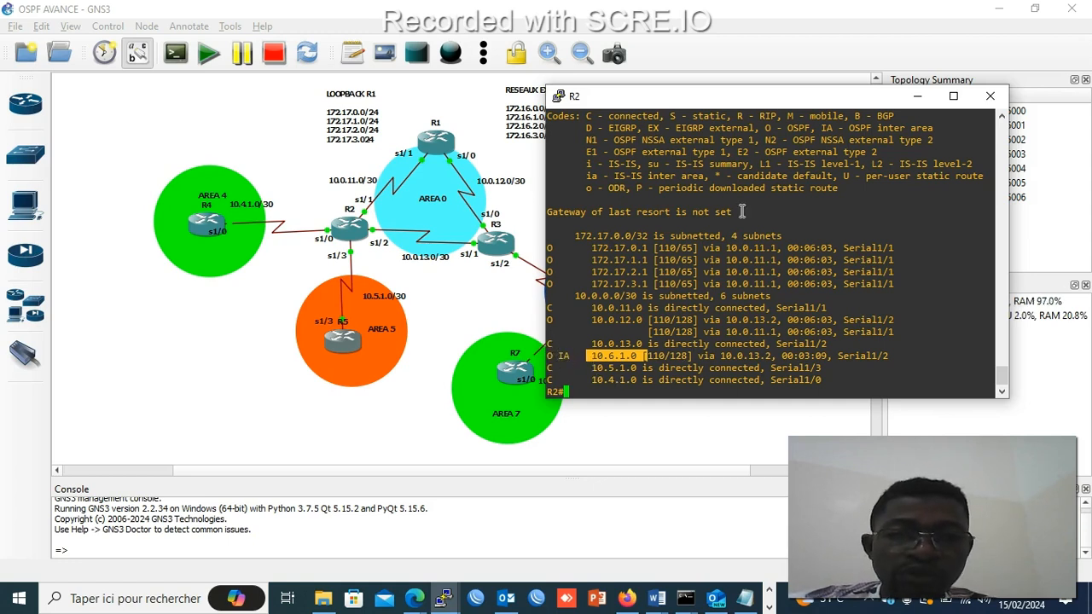
pyautogui.moveTo(770, 102); pyautogui.dragTo(967, 193)
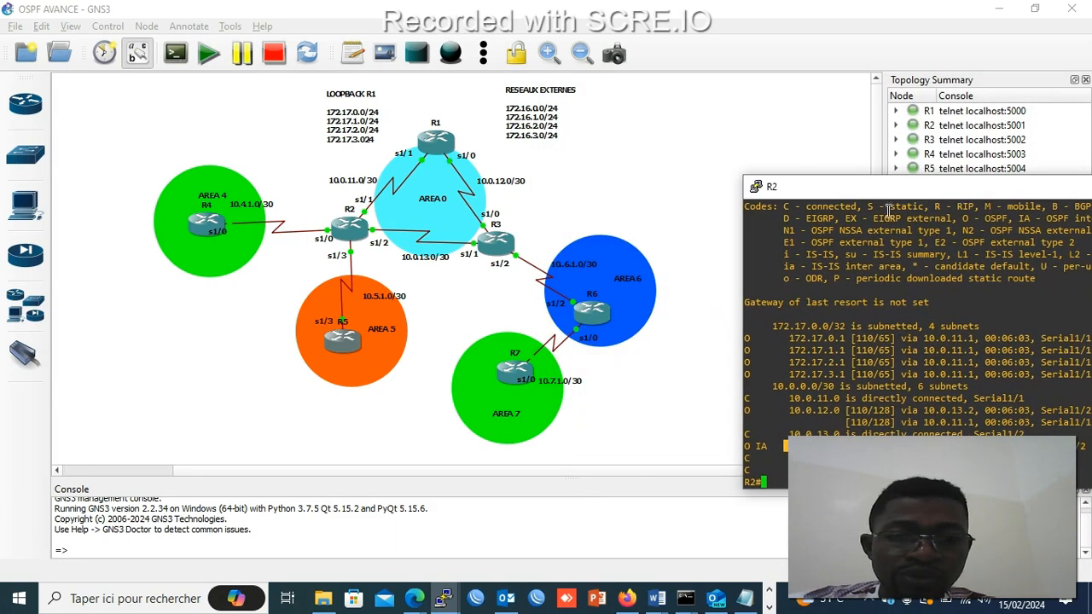
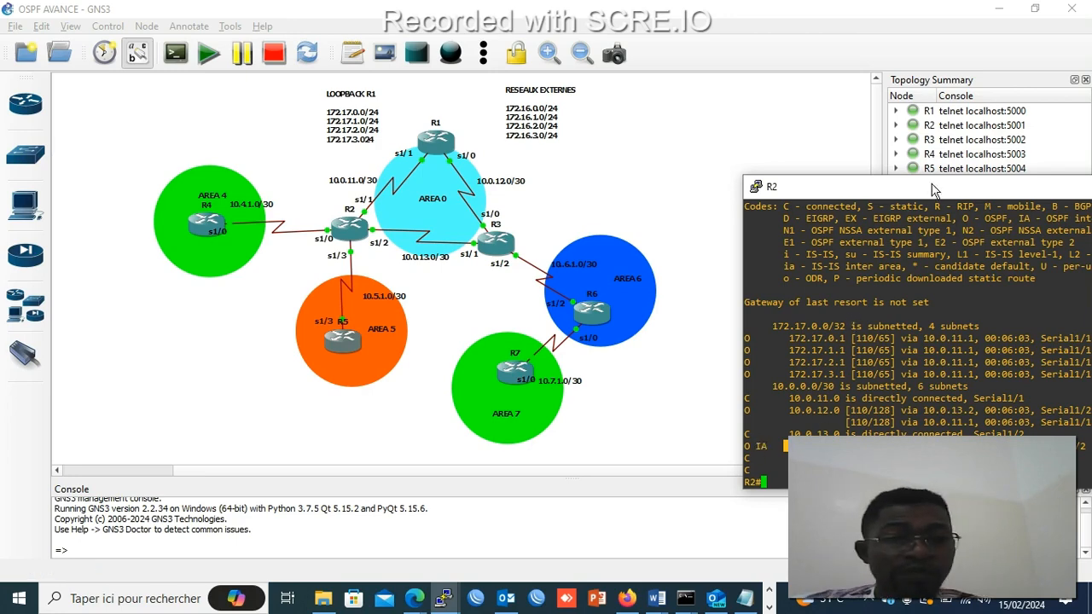
pyautogui.moveTo(935, 188); pyautogui.dragTo(767, 146)
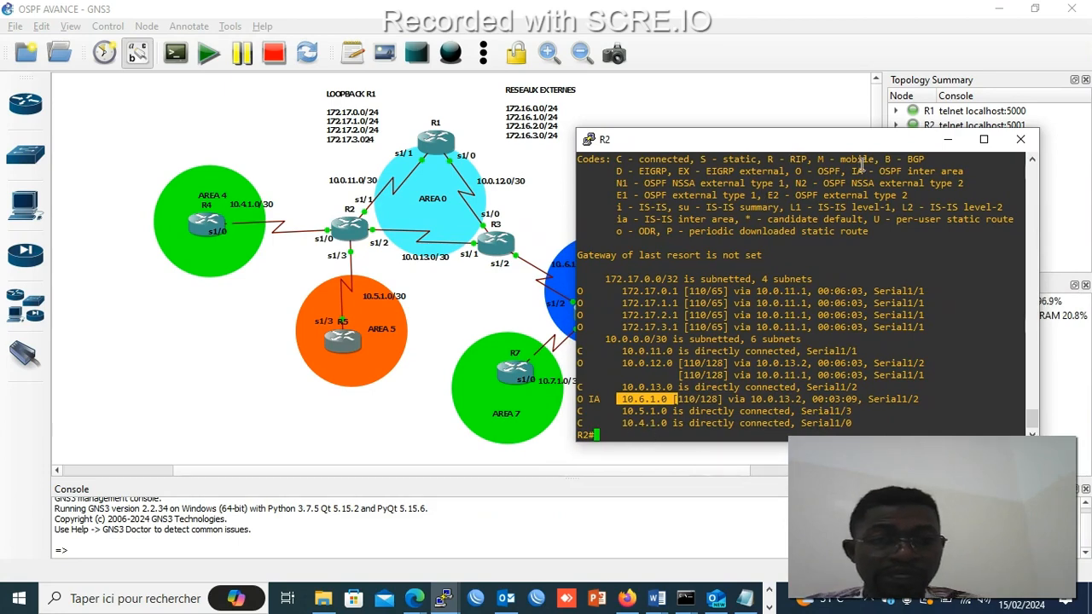
# - Minimize R2's console and bring up the console of router R6
pyautogui.click(947, 139)
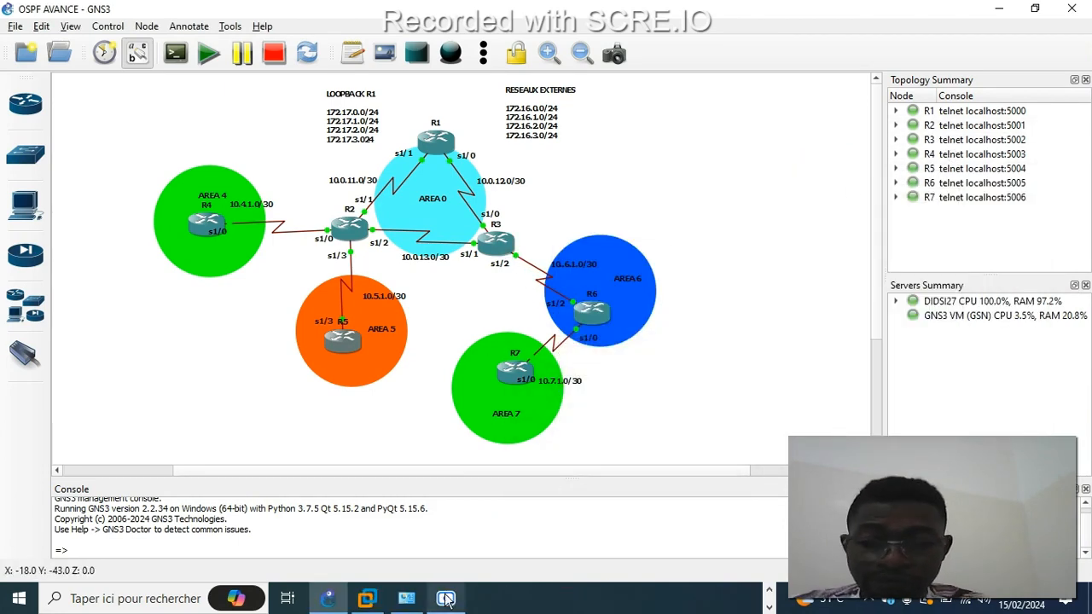
pyautogui.click(773, 606)
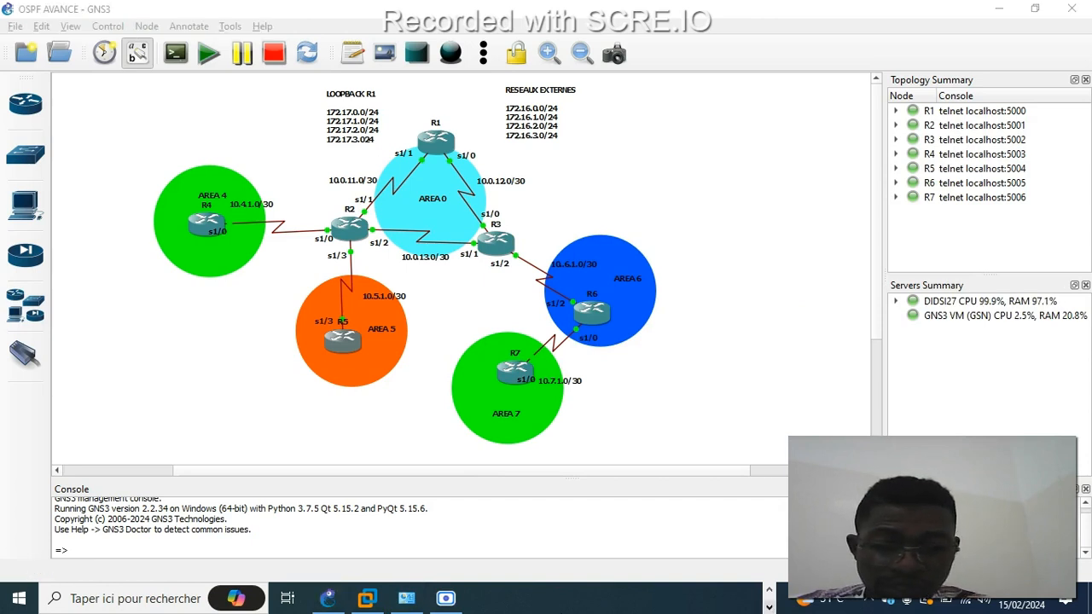
pyautogui.click(770, 593)
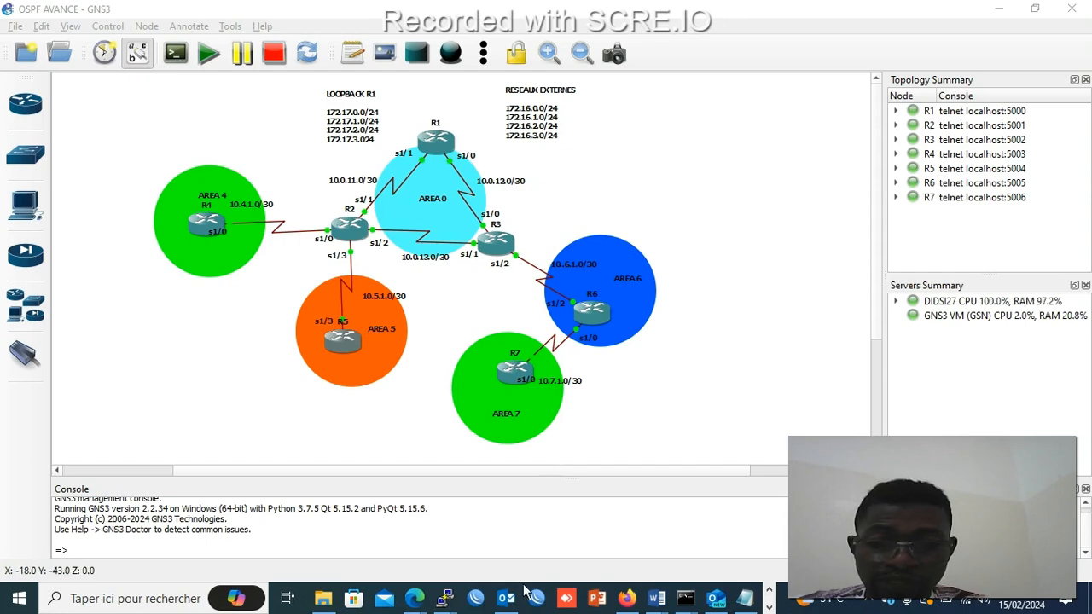
pyautogui.moveTo(457, 602)
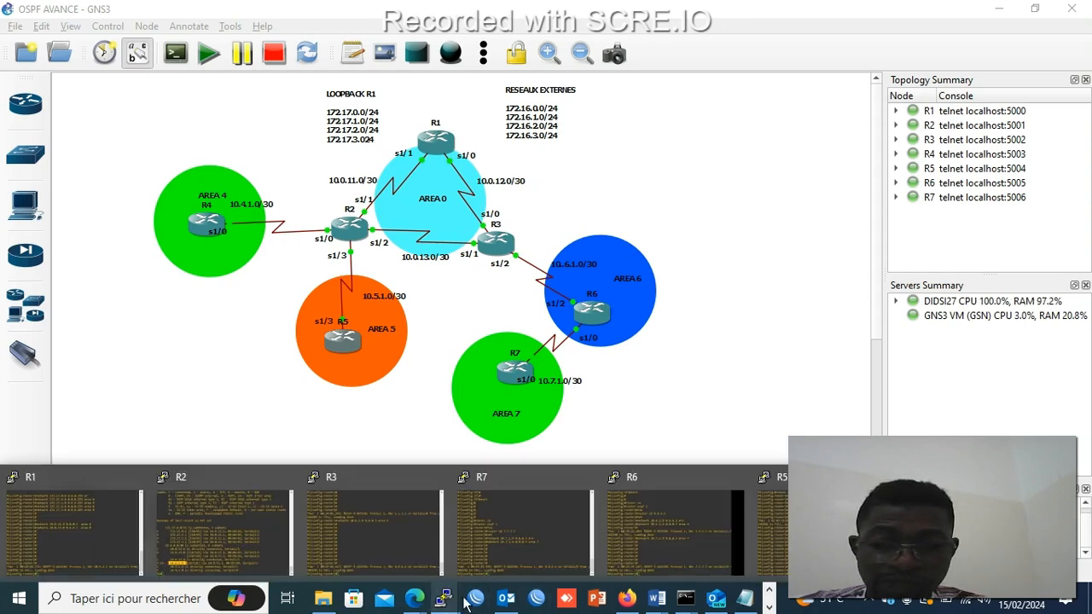
pyautogui.click(684, 540)
# - Exit OSPF router configuration and global configuration on R6 to return to privileged EXEC mode
pyautogui.write('er)#e')
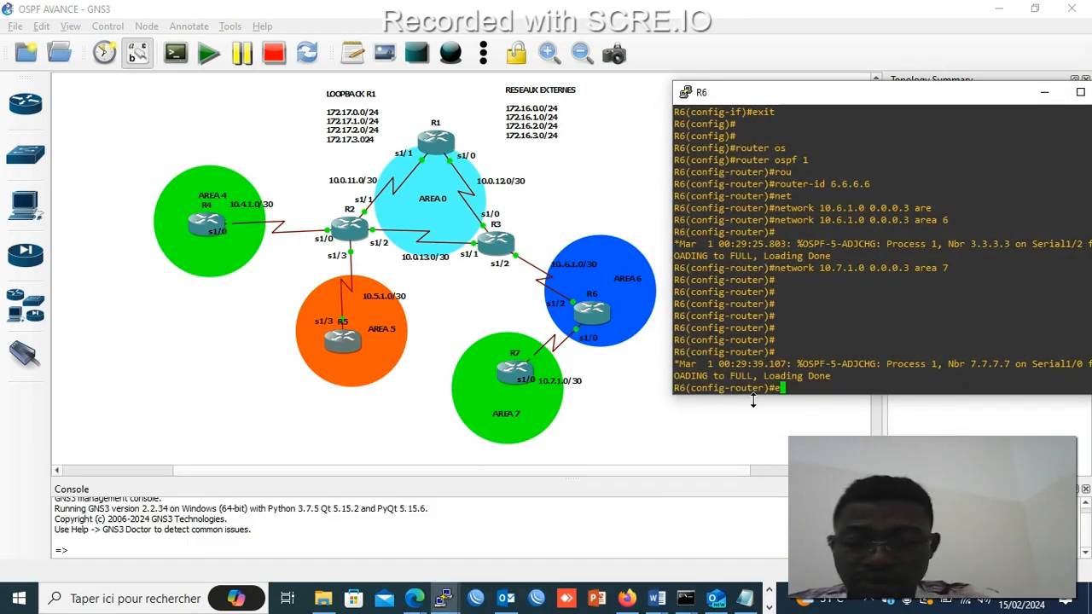
pyautogui.write('xit')
pyautogui.press('Return')
pyautogui.press('Return')
pyautogui.press('Return')
pyautogui.press('Return')
pyautogui.press('Return')
pyautogui.press('Return')
pyautogui.press('Return')
pyautogui.write('e')
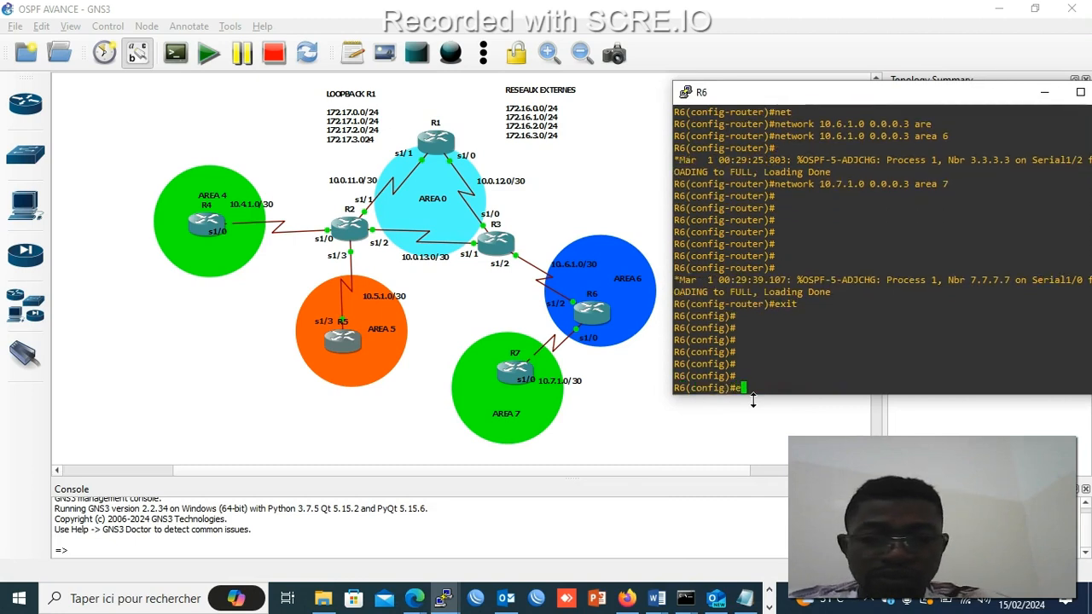
pyautogui.write('xit')
pyautogui.press('Return')
pyautogui.press('Return')
pyautogui.press('Return')
pyautogui.press('Return')
pyautogui.press('Return')
pyautogui.press('Return')
pyautogui.press('Return')
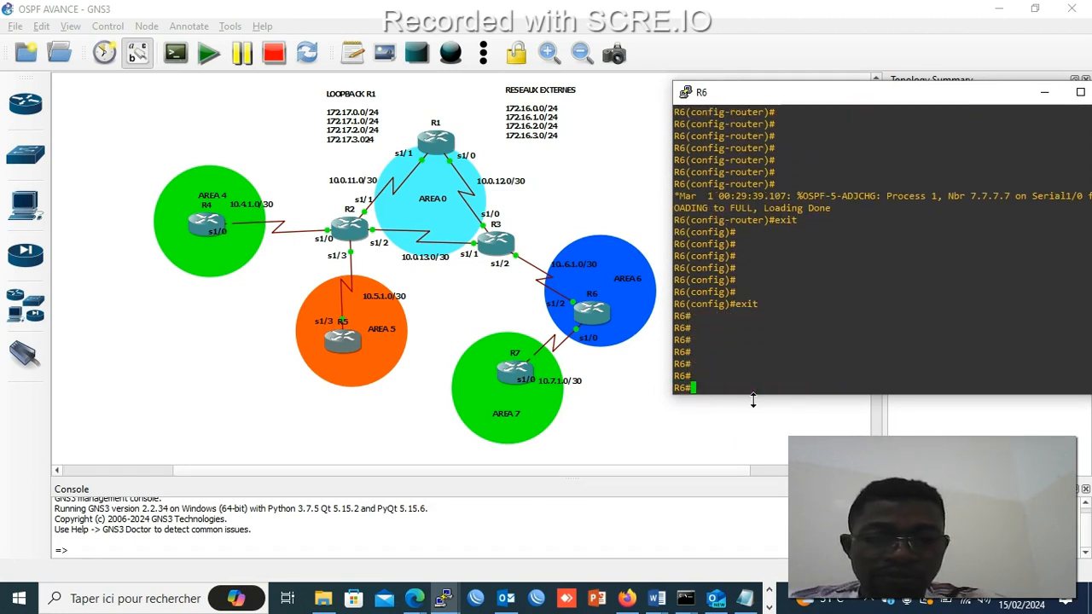
pyautogui.press('Return')
pyautogui.press('Return')
pyautogui.press('Return')
pyautogui.press('Return')
pyautogui.press('Return')
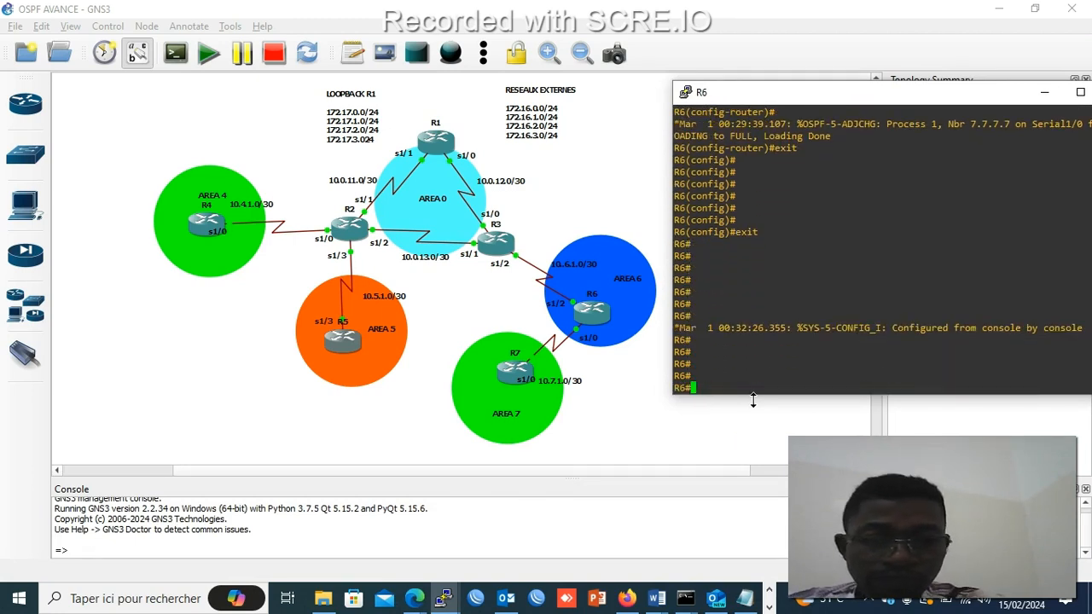
pyautogui.press('Return')
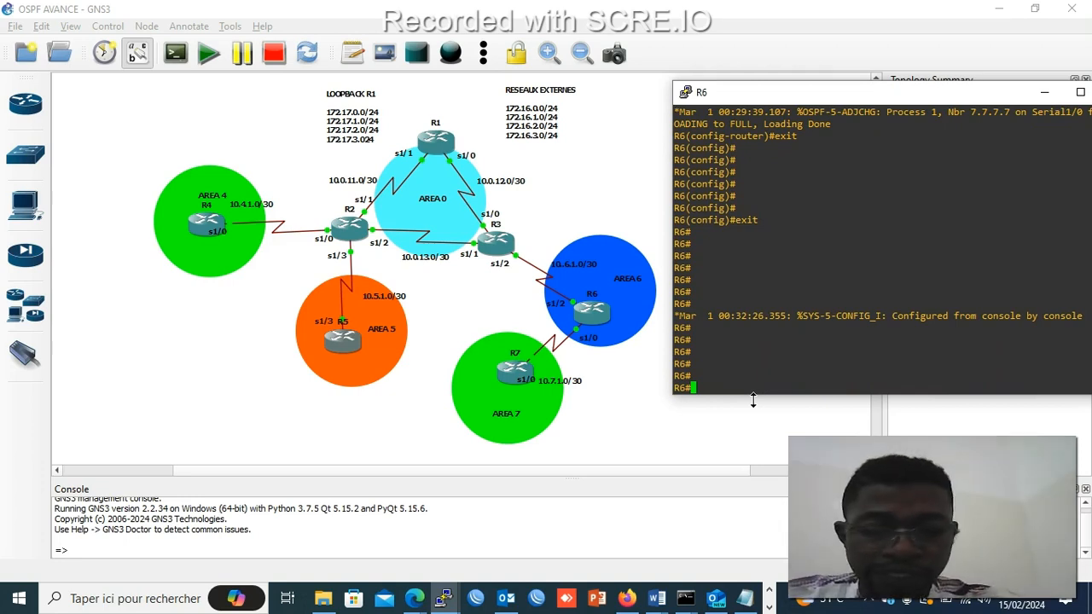
# - Display the OSPF neighbor table on R6 and check the listed neighbor IDs
pyautogui.write('sh')
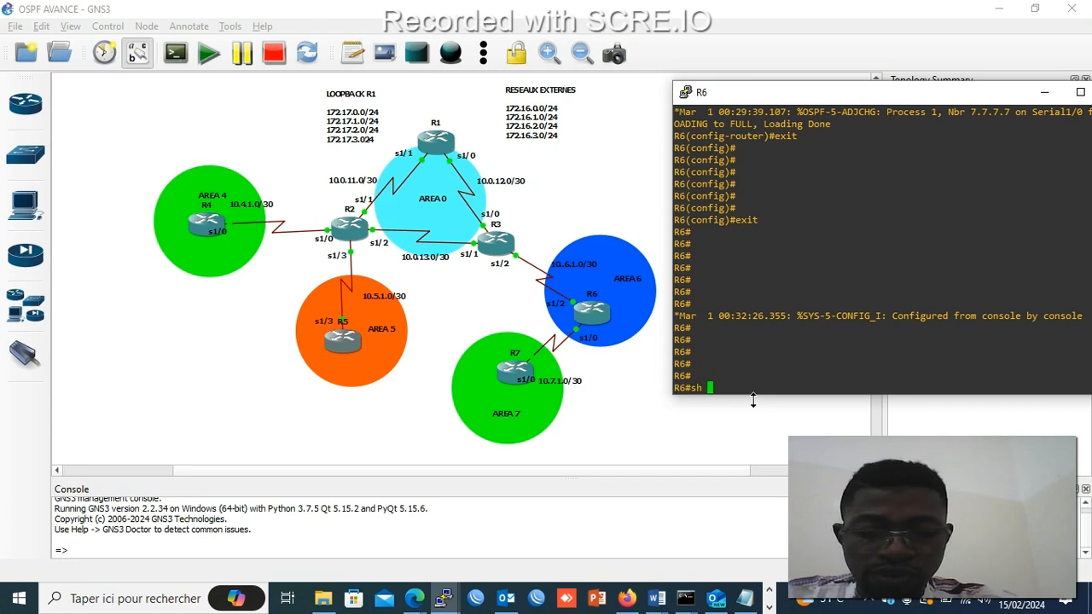
pyautogui.write(' ip os')
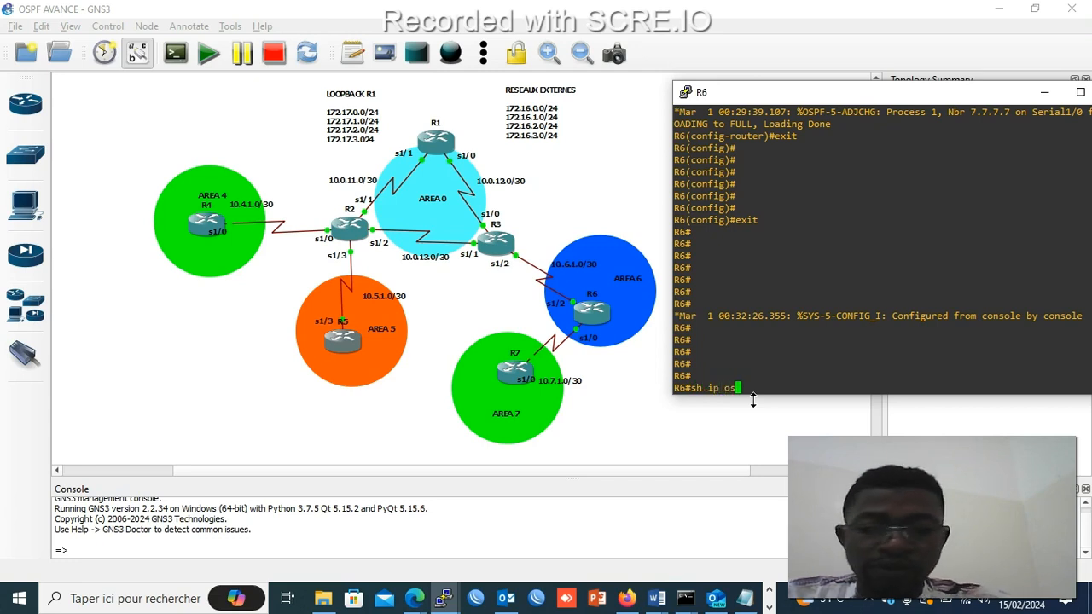
pyautogui.press('Tab')
pyautogui.write('nei')
pyautogui.press('Tab')
pyautogui.press('Return')
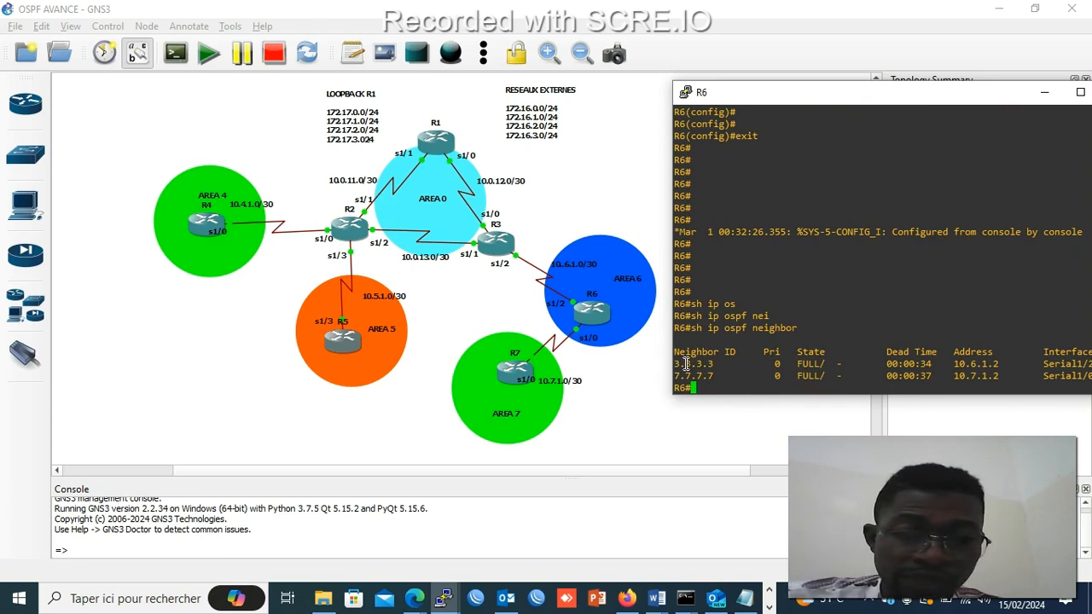
pyautogui.moveTo(675, 364); pyautogui.dragTo(662, 383)
pyautogui.click(720, 389)
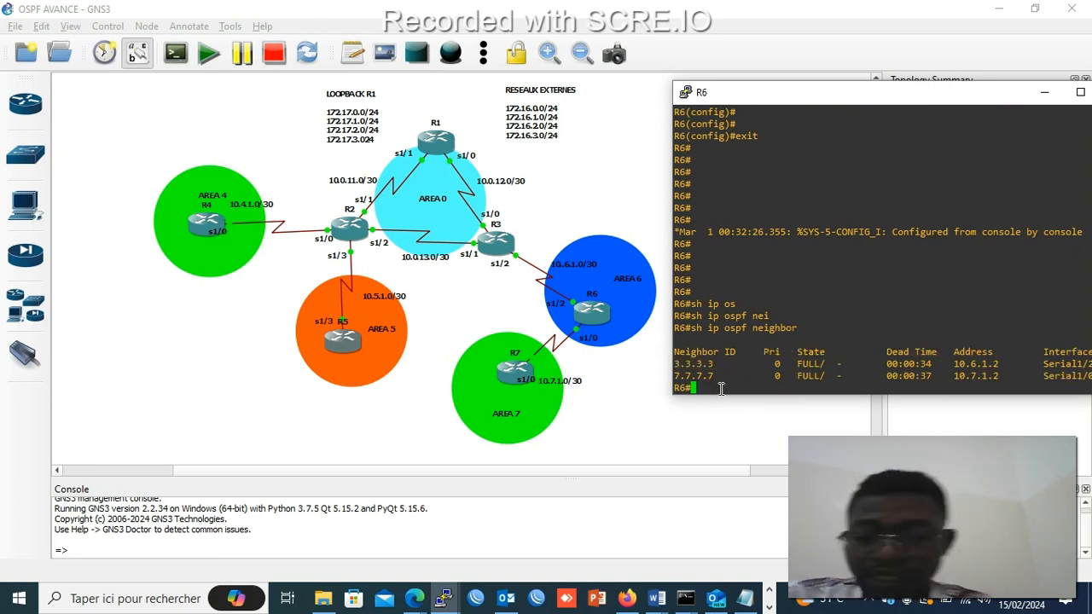
# - Display R6's IP routing table and examine the inter-area routes to the 172.17 loopbacks, the area 0 links, and areas 4 and 5
pyautogui.write('sh ip route')
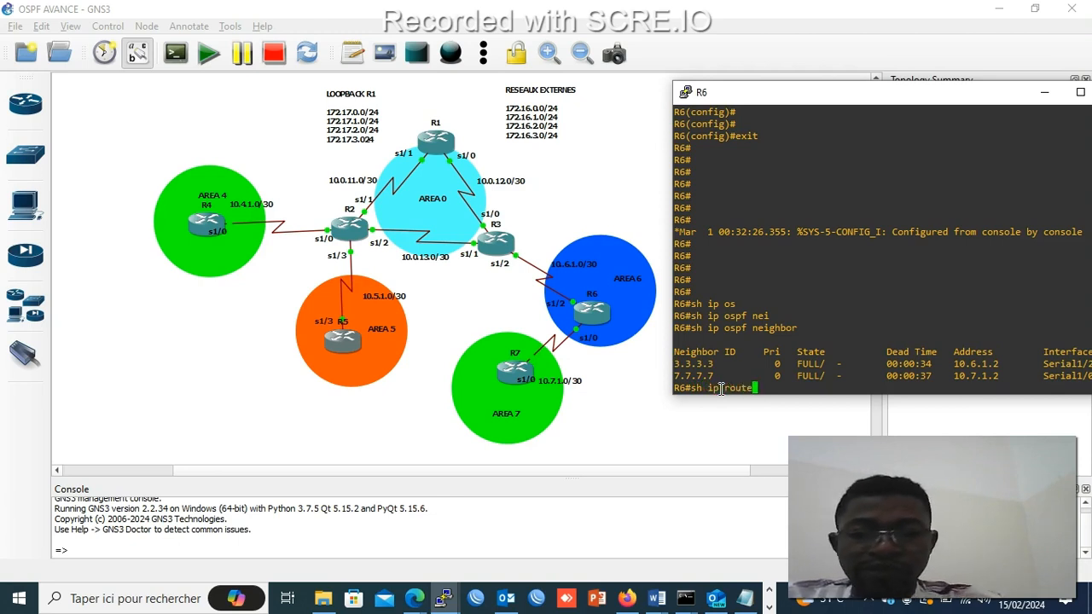
pyautogui.press('Return')
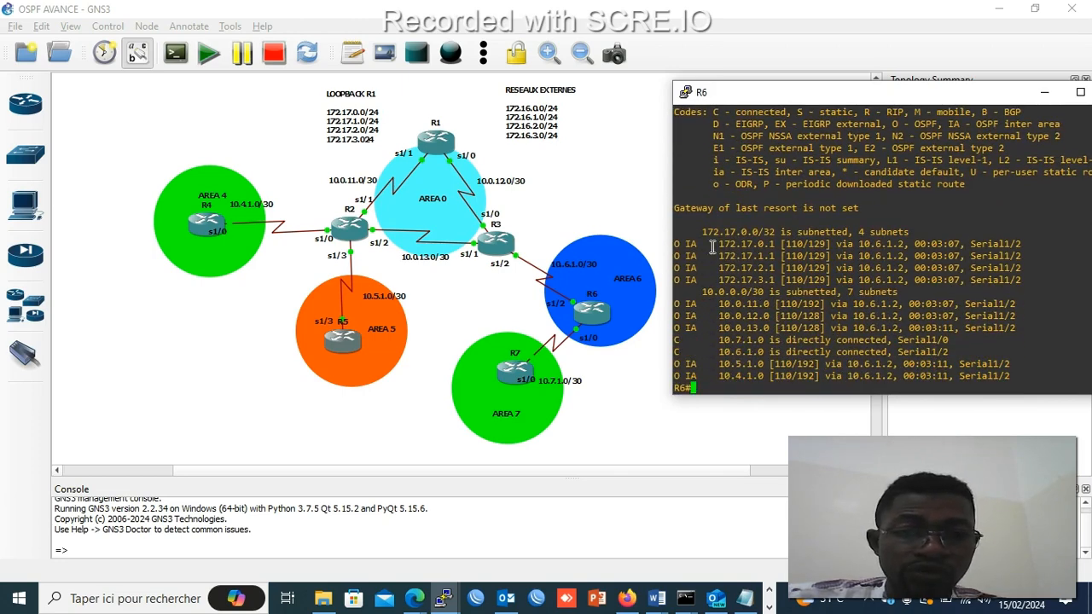
pyautogui.moveTo(721, 244); pyautogui.dragTo(746, 269)
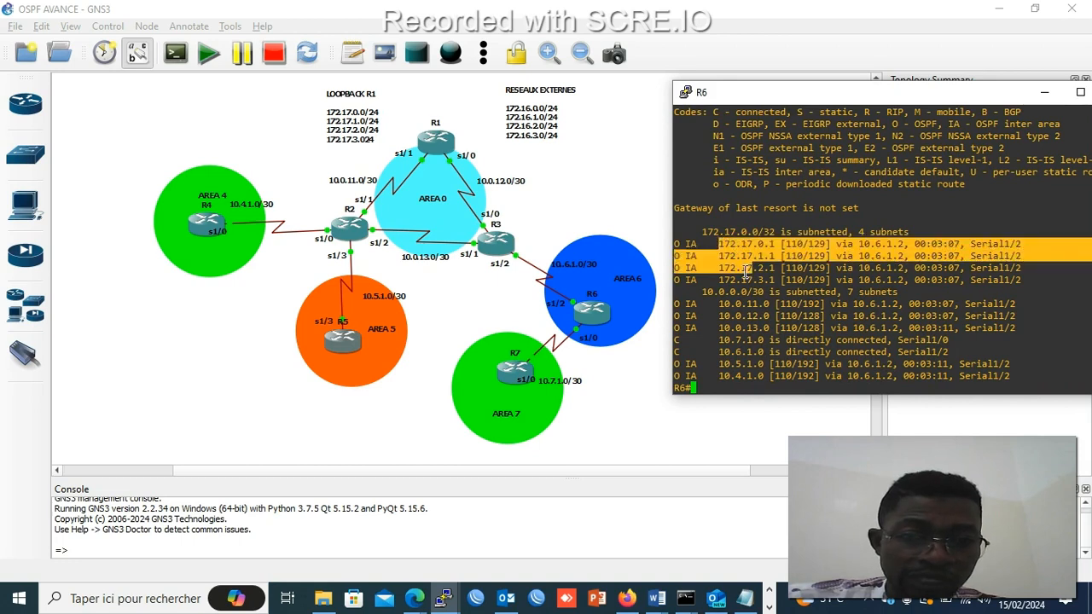
pyautogui.moveTo(673, 244); pyautogui.dragTo(781, 282)
pyautogui.moveTo(710, 304); pyautogui.dragTo(771, 328)
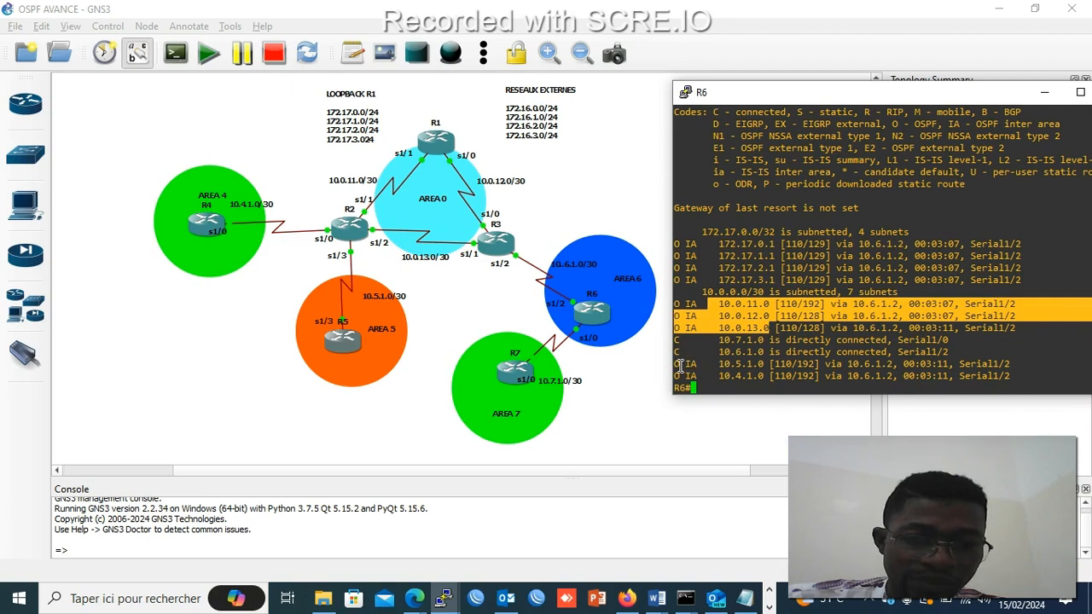
pyautogui.moveTo(674, 364); pyautogui.dragTo(843, 377)
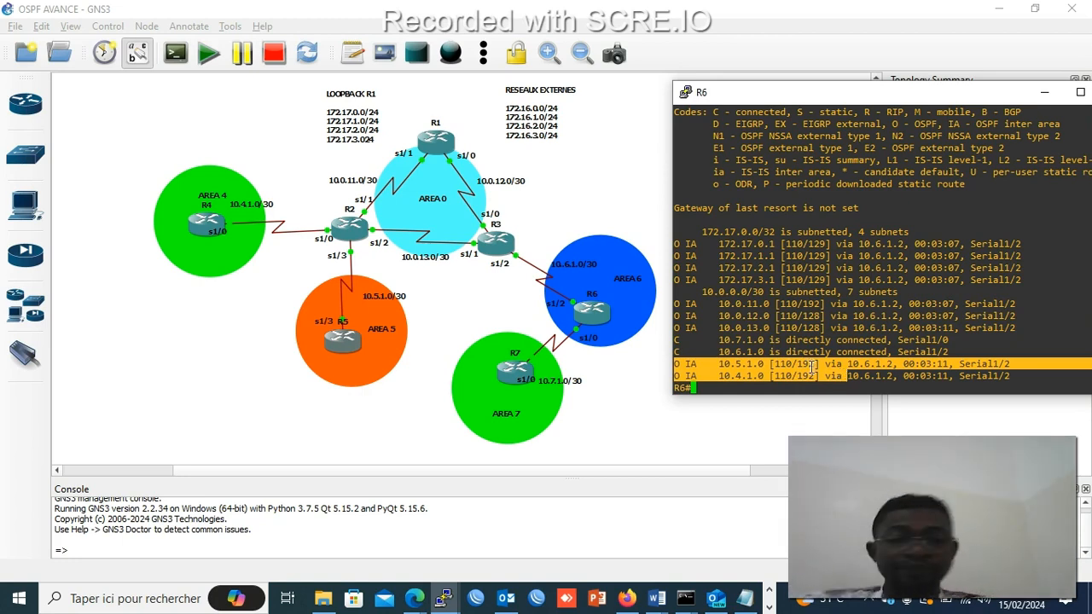
pyautogui.click(710, 389)
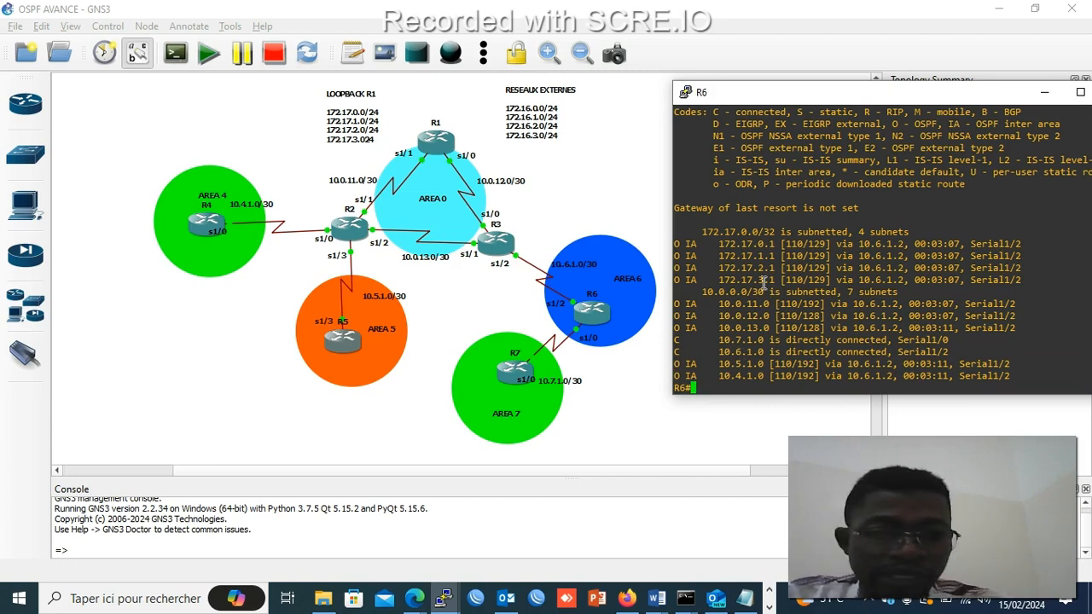
# - Test connectivity from R6 to R1's loopback by pinging 172.17.0.1
pyautogui.write('p')
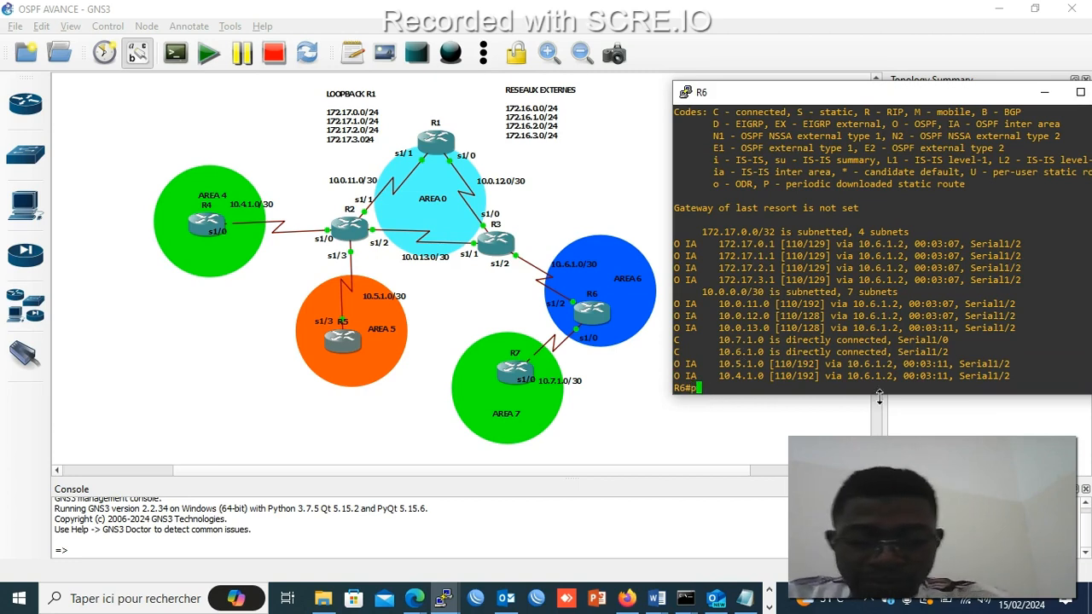
pyautogui.write('ing 172')
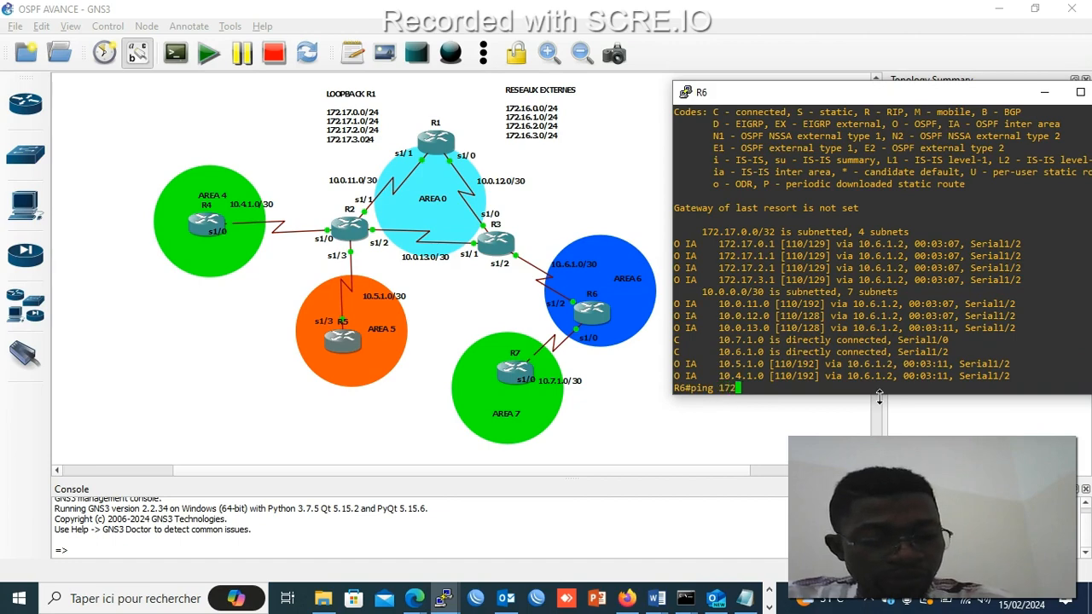
pyautogui.write('.17.')
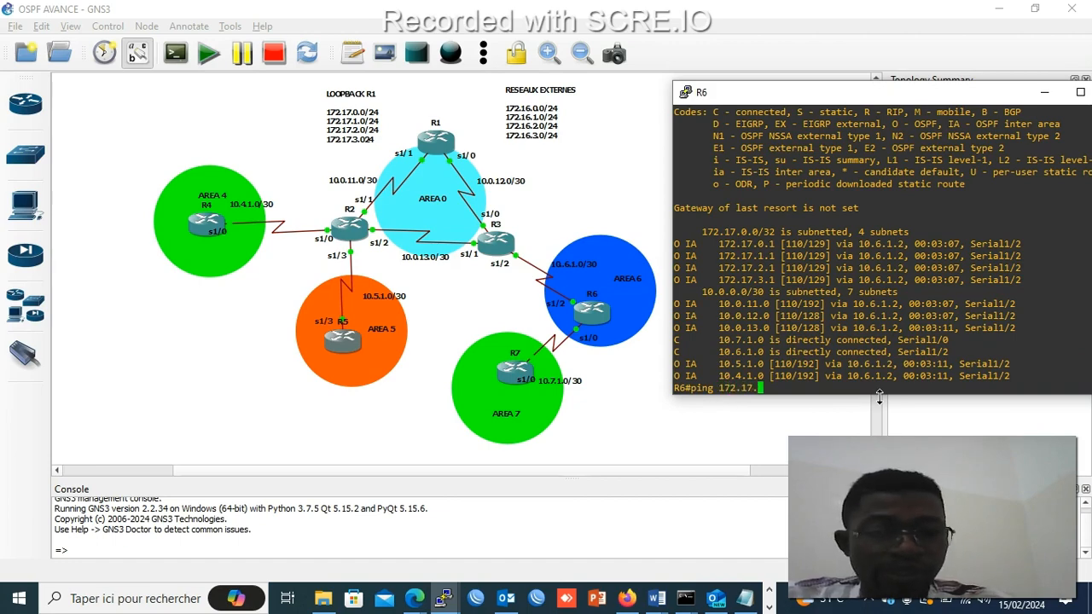
pyautogui.write('0.1')
pyautogui.press('Return')
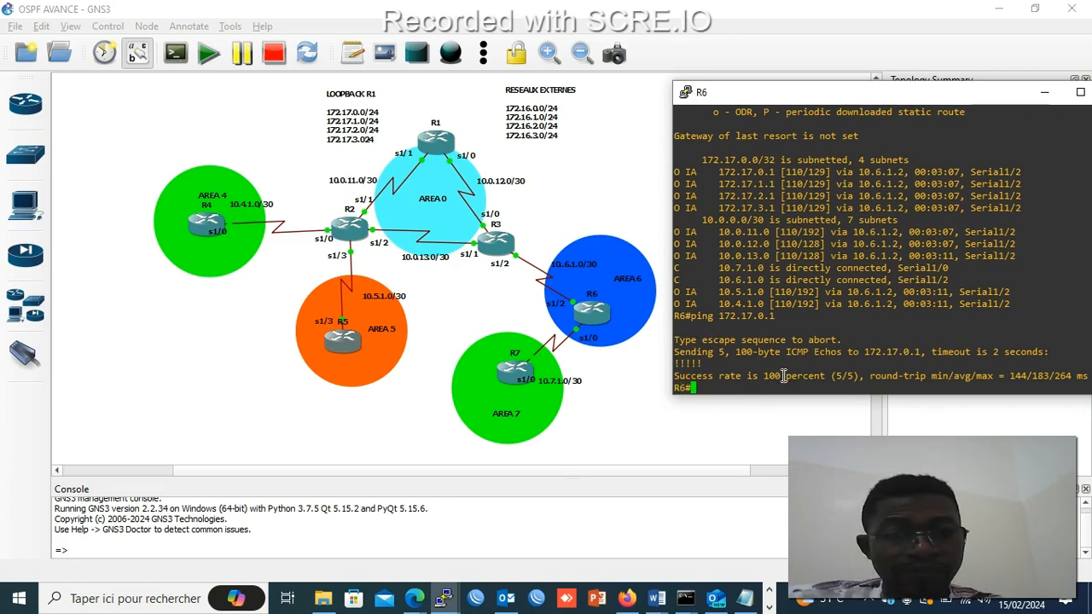
# - Minimize R6's console, bring up R7's console and leave configuration mode for privileged EXEC mode
pyautogui.click(1044, 93)
pyautogui.moveTo(439, 601)
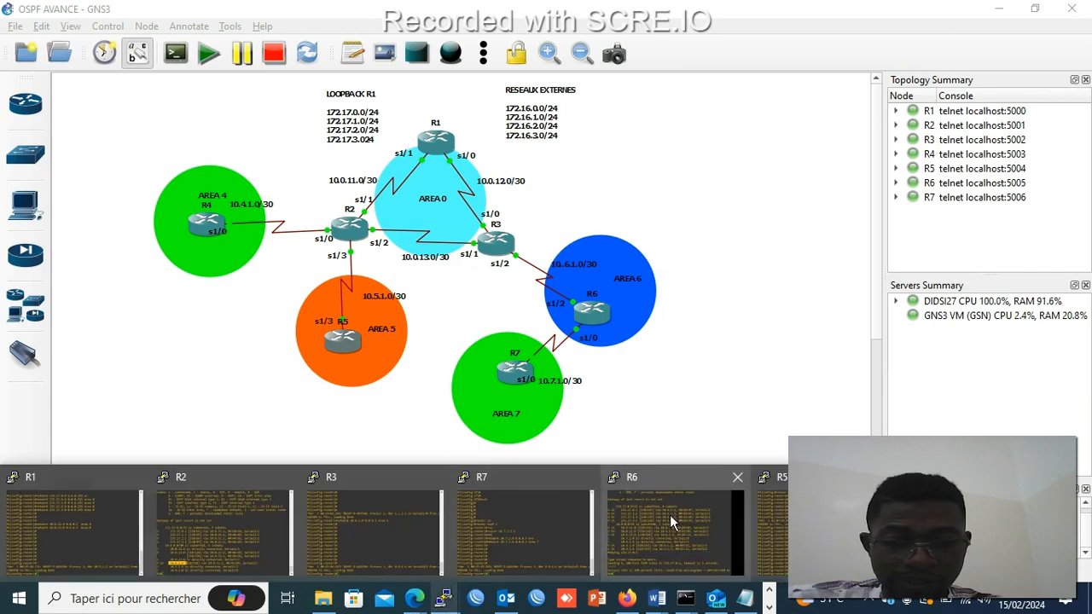
pyautogui.click(539, 535)
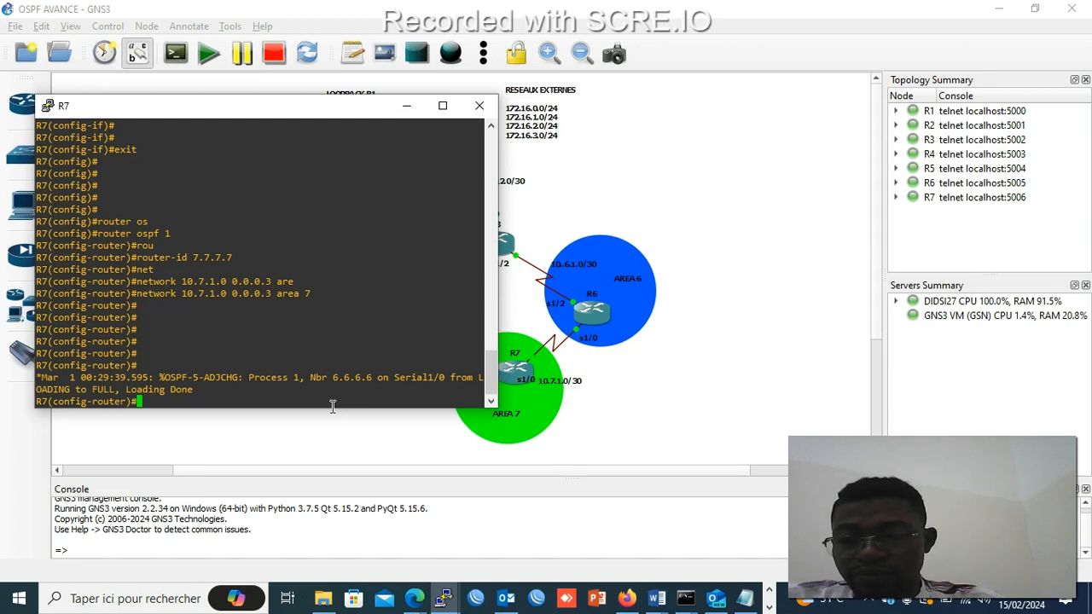
pyautogui.hotkey('ctrl', 'z')
pyautogui.press('Return')
pyautogui.press('Return')
# - Display the OSPF neighbor table on R7 and check the listed neighbor ID and state
pyautogui.write('sh iop')
pyautogui.press('BackSpace')
pyautogui.press('BackSpace')
pyautogui.press('BackSpace')
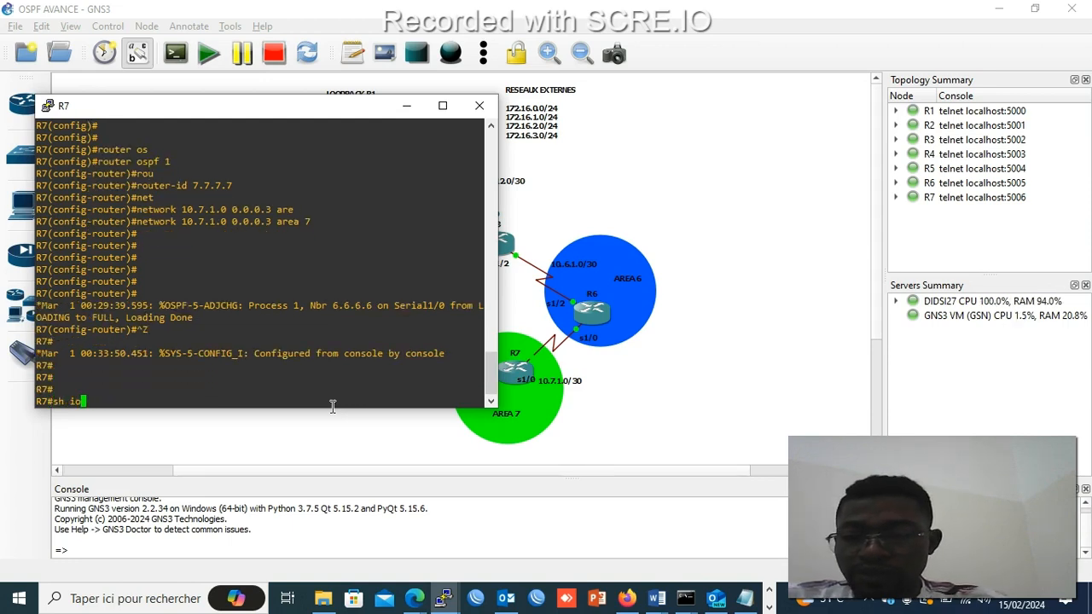
pyautogui.write('ip nei')
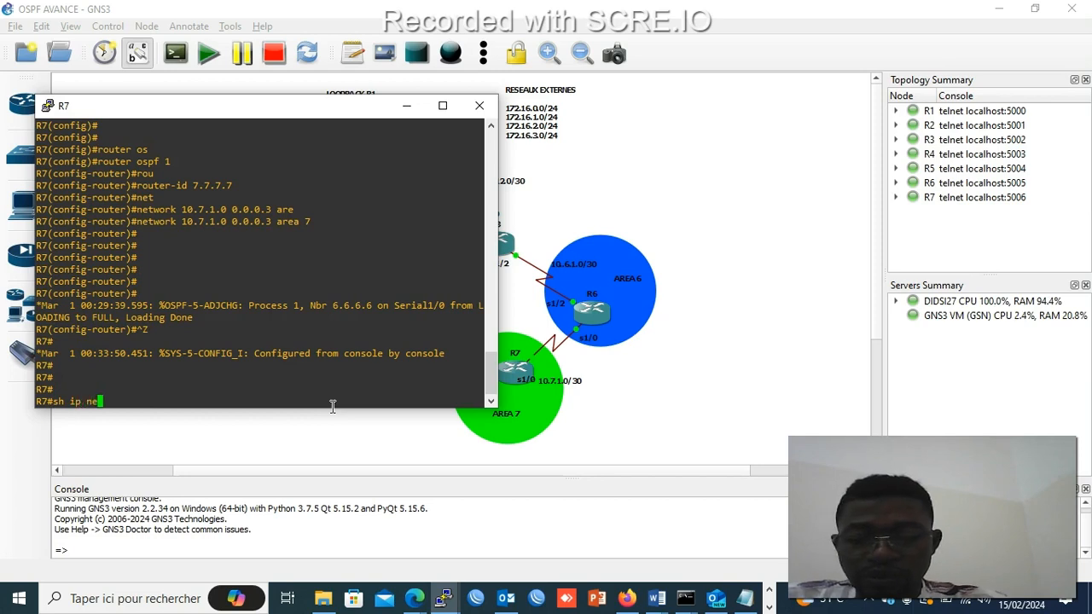
pyautogui.press('Tab')
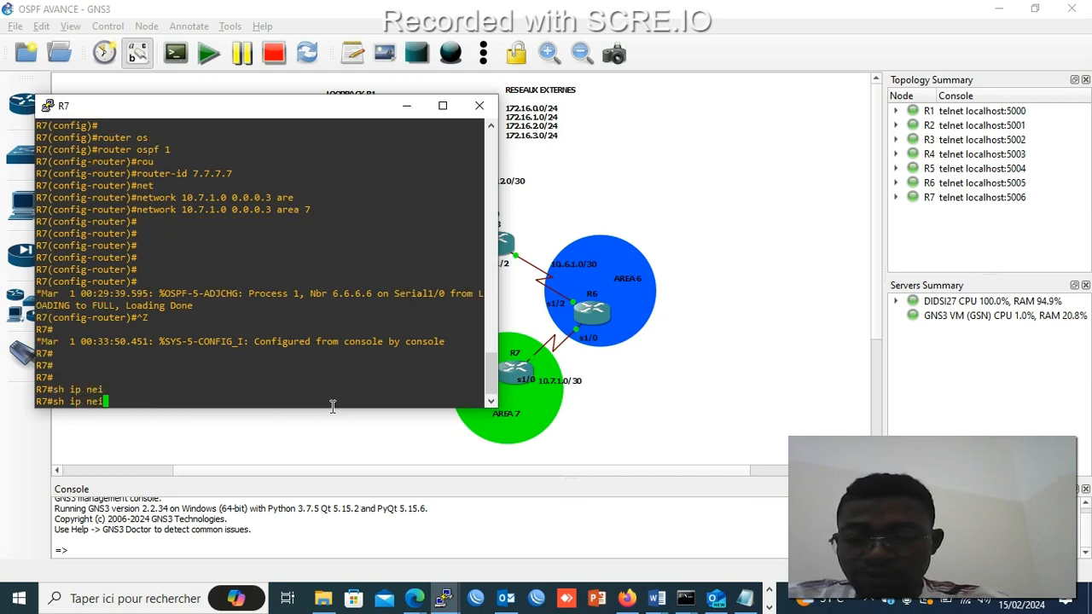
pyautogui.press('BackSpace')
pyautogui.press('BackSpace')
pyautogui.press('BackSpace')
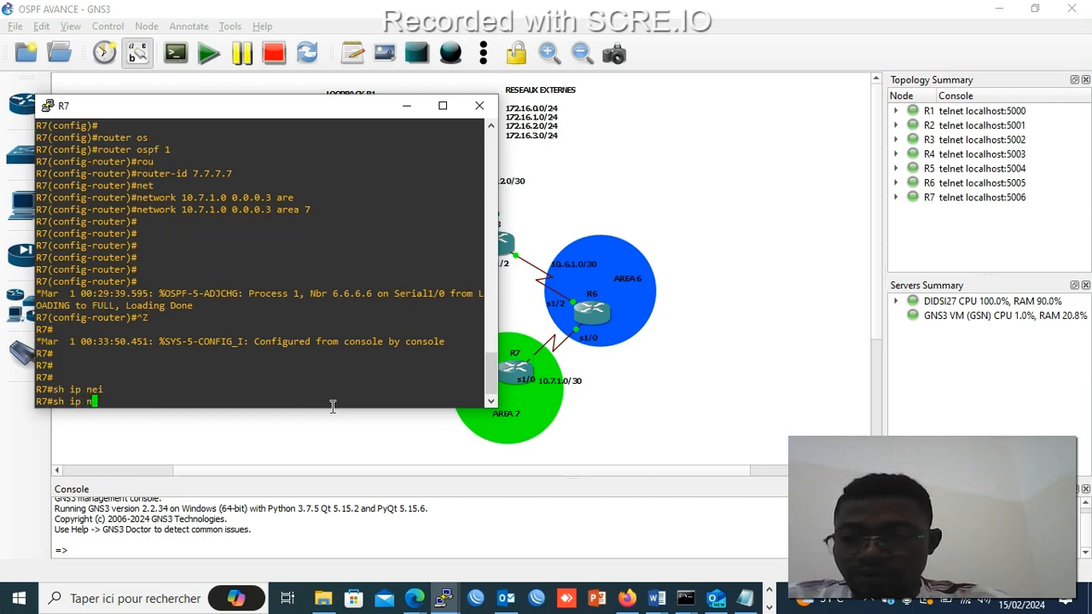
pyautogui.write('os')
pyautogui.press('Tab')
pyautogui.write('nei')
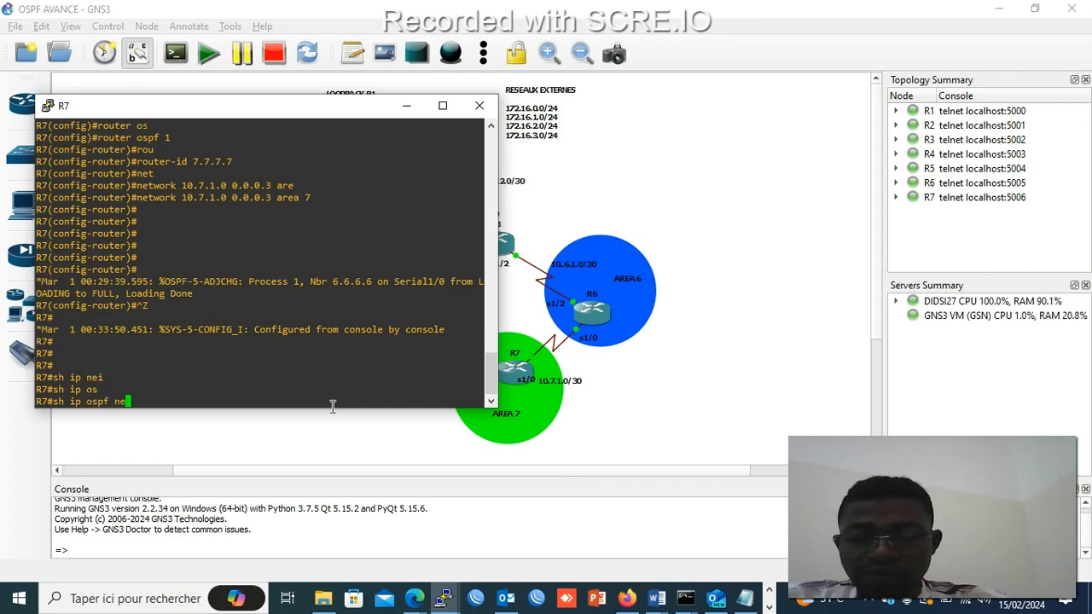
pyautogui.press('Tab')
pyautogui.press('Return')
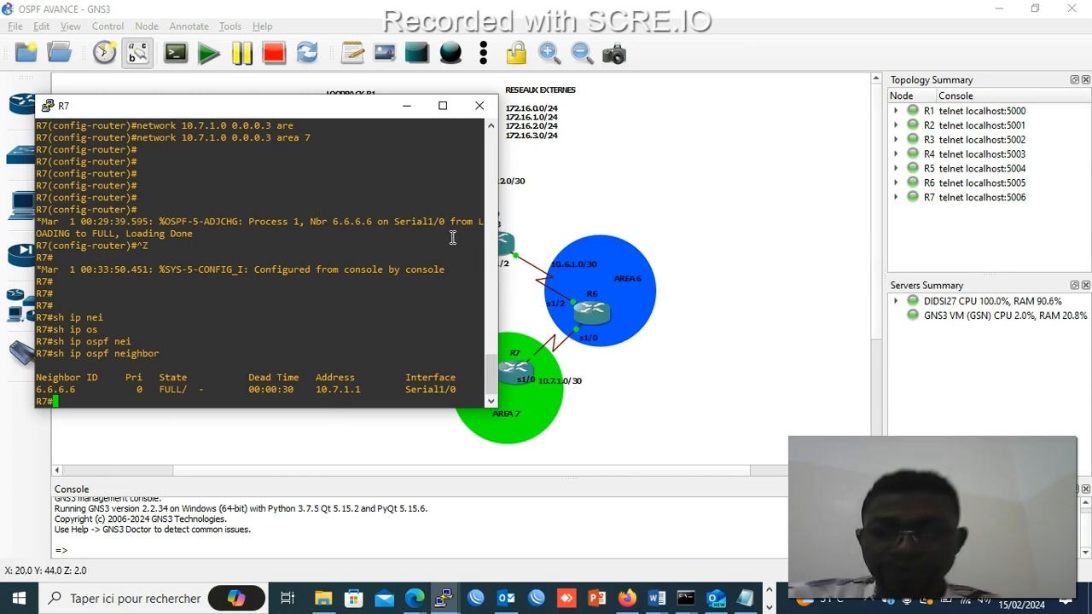
# - Display R7's IP routing table and check it for inter-area OSPF routes
pyautogui.write('sh i')
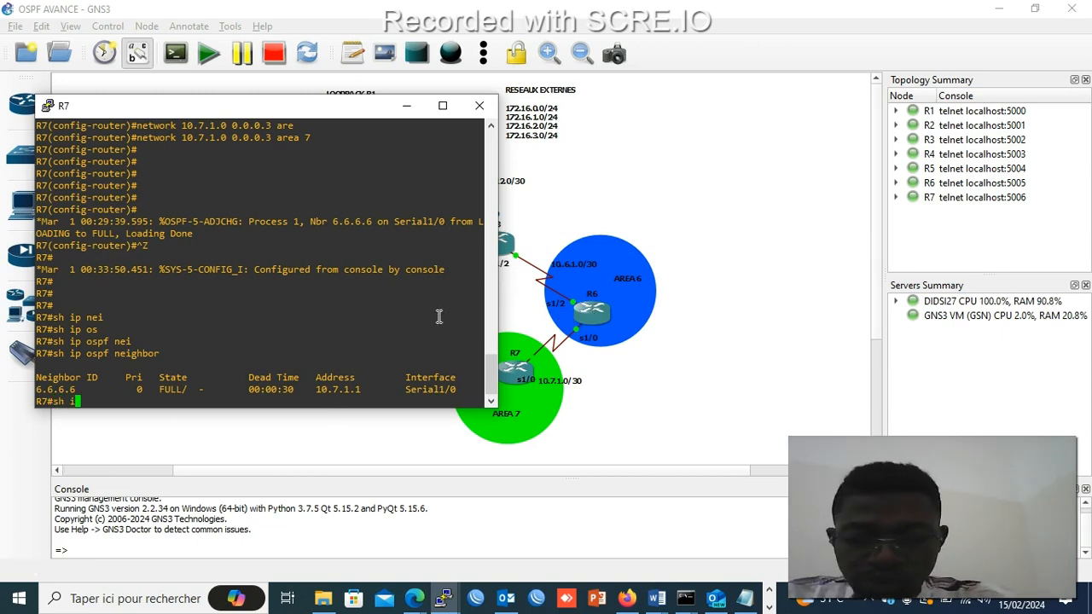
pyautogui.write('p route')
pyautogui.press('Return')
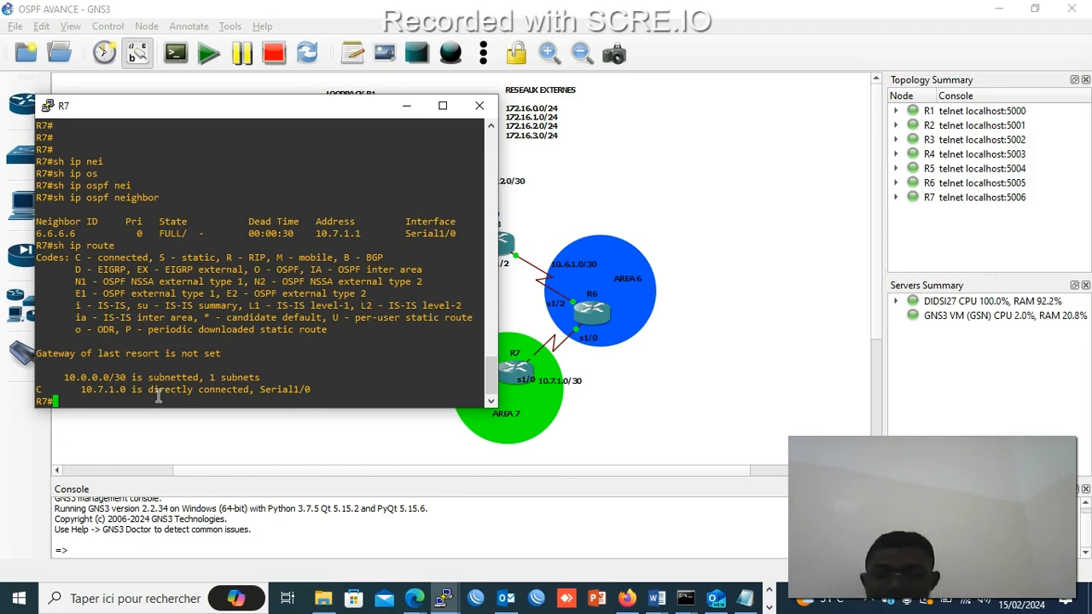
# - Minimize R7's console, bring up R1's console and exit OSPF router configuration to global configuration mode
pyautogui.click(405, 106)
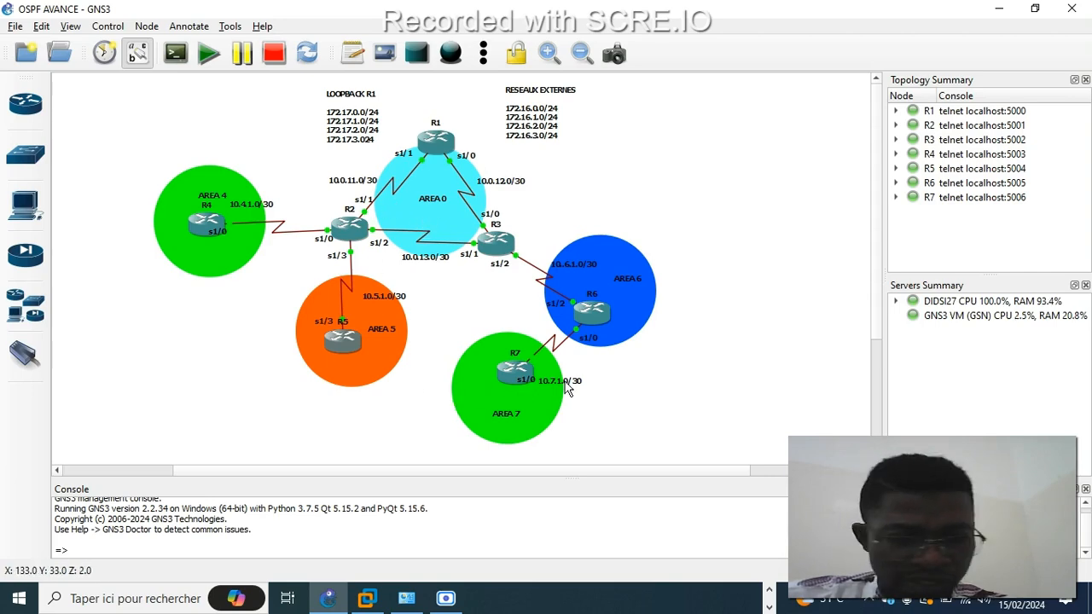
pyautogui.moveTo(504, 258)
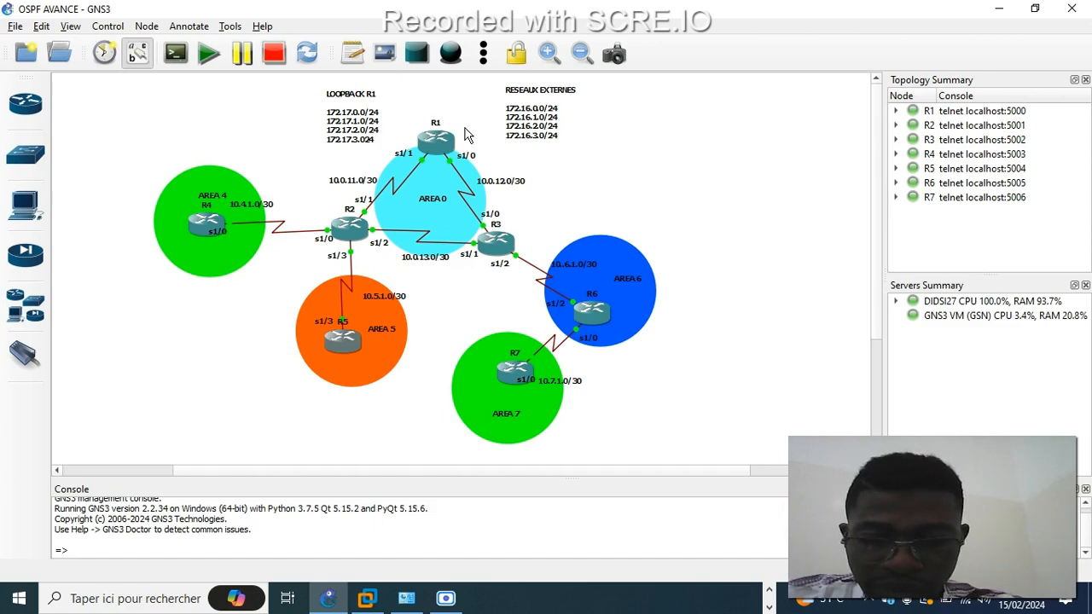
pyautogui.click(61, 532)
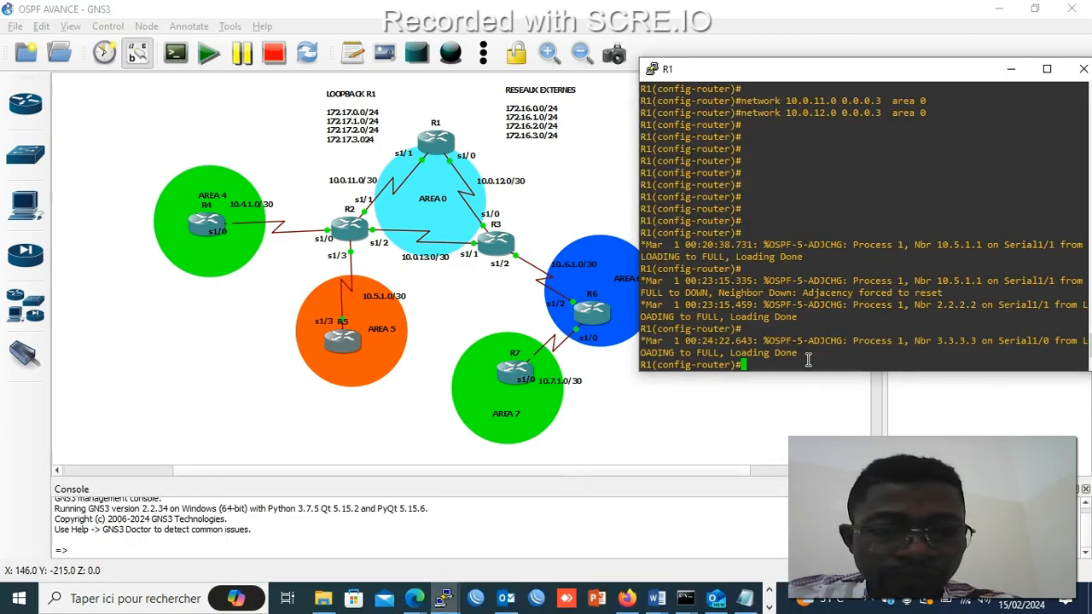
pyautogui.write('exit')
pyautogui.press('Return')
pyautogui.press('Return')
pyautogui.press('Return')
pyautogui.press('Return')
pyautogui.press('Return')
pyautogui.press('Return')
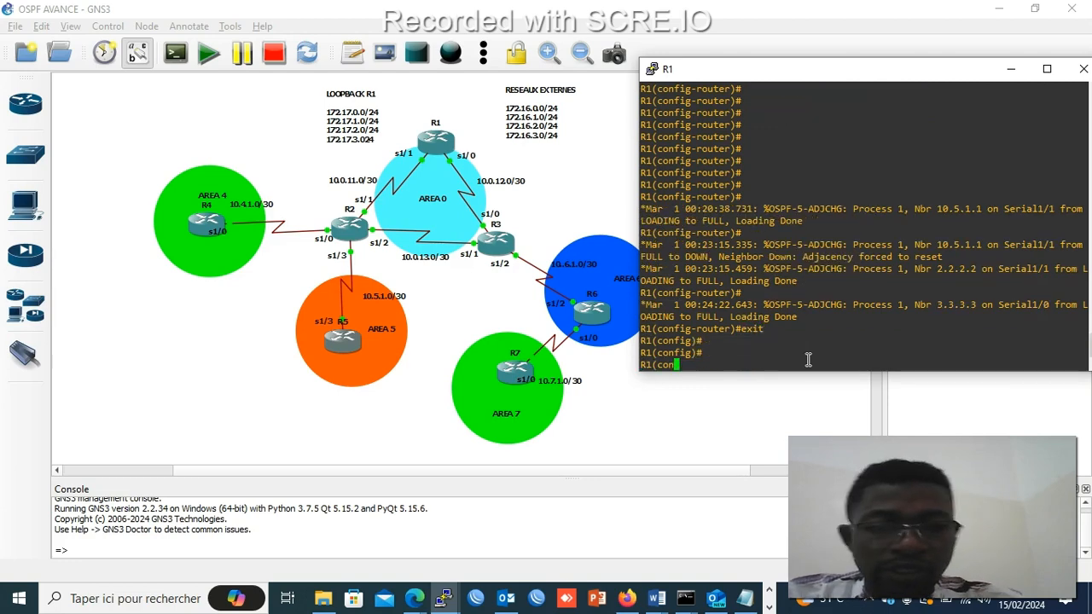
pyautogui.press('Return')
pyautogui.press('Return')
# - Add a static route on R1 for external network 172.16.0.0 with mask 255.255.255.0 pointing to null 0
pyautogui.write('i')
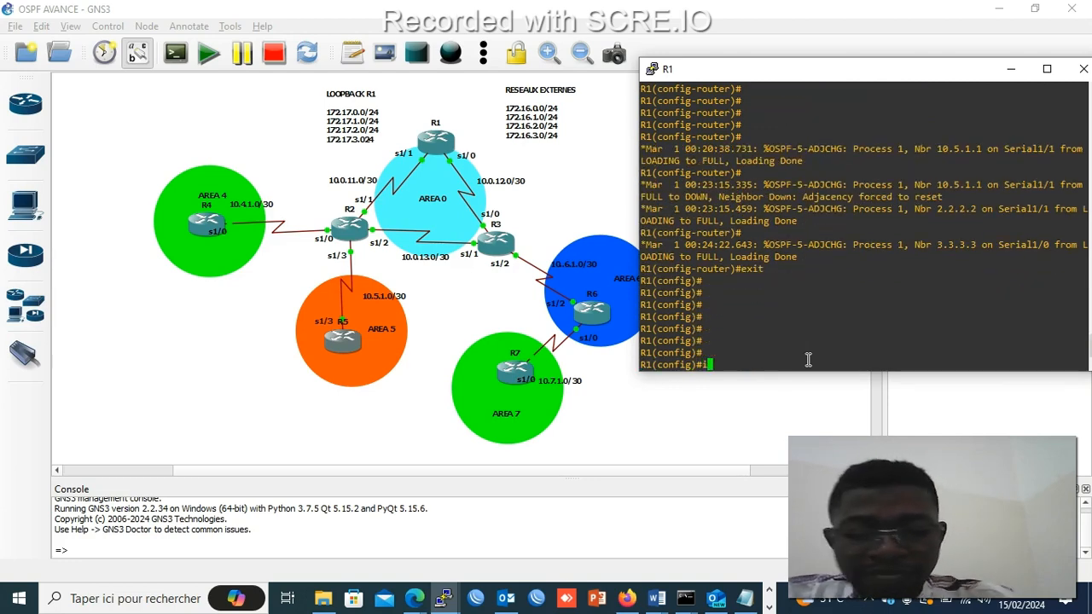
pyautogui.write('p rou')
pyautogui.press('Tab')
pyautogui.write('t')
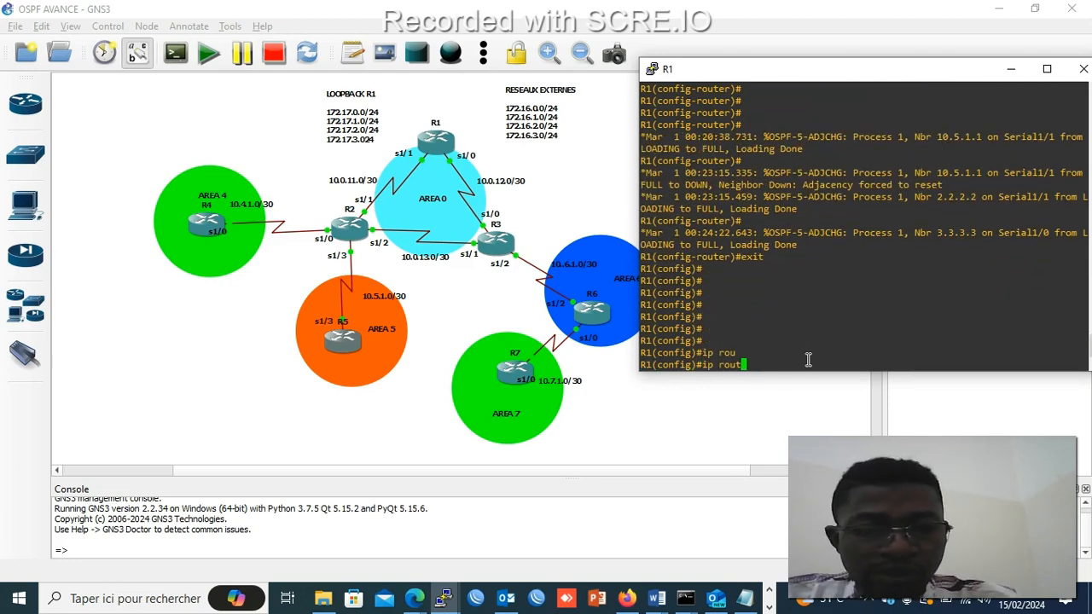
pyautogui.write('e')
pyautogui.press('Tab')
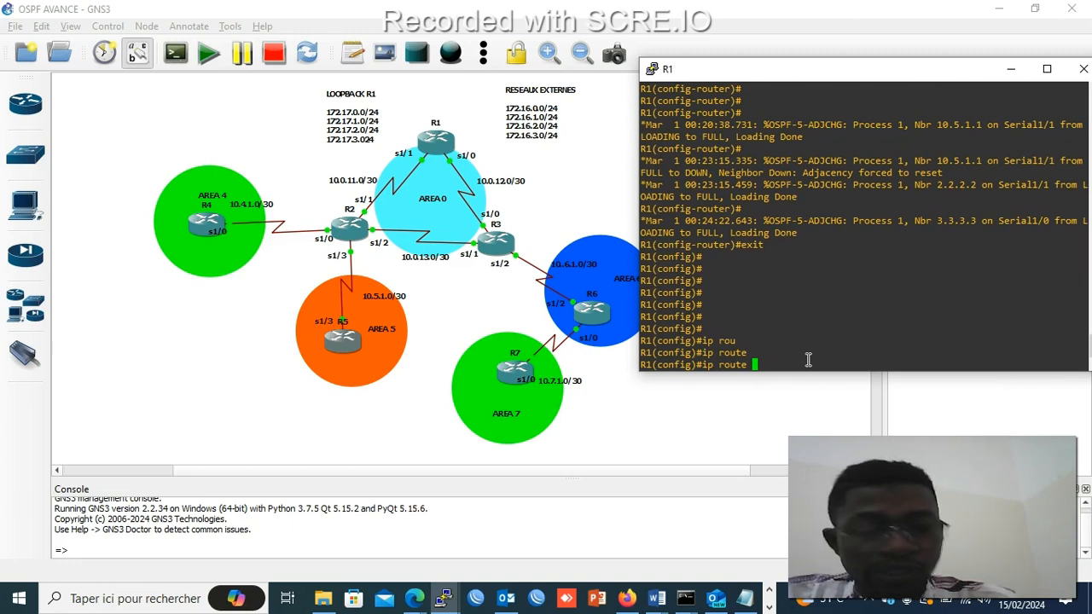
pyautogui.write('172.16')
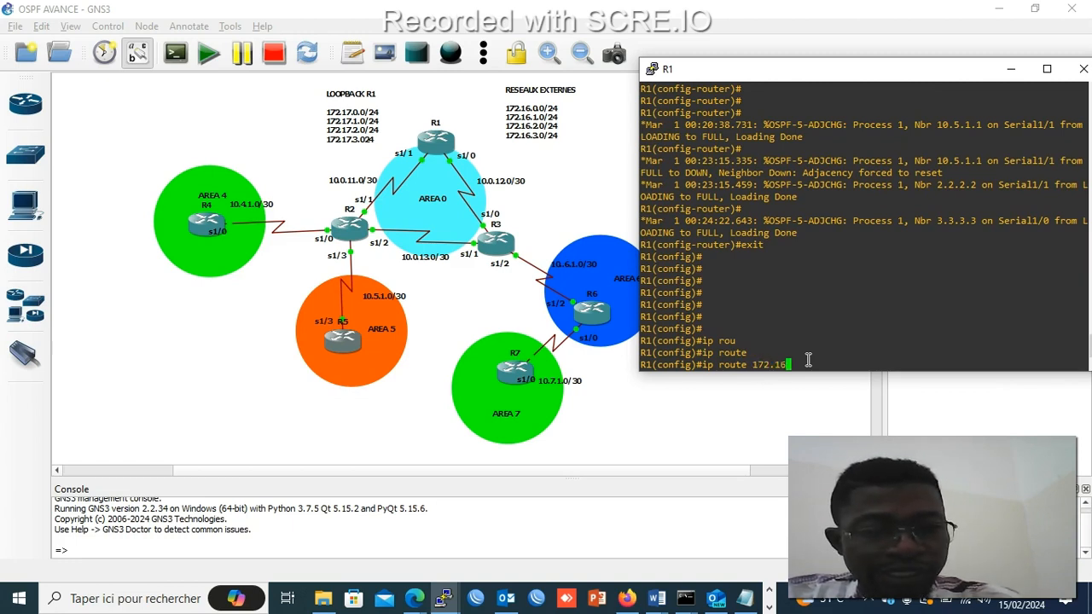
pyautogui.write('.')
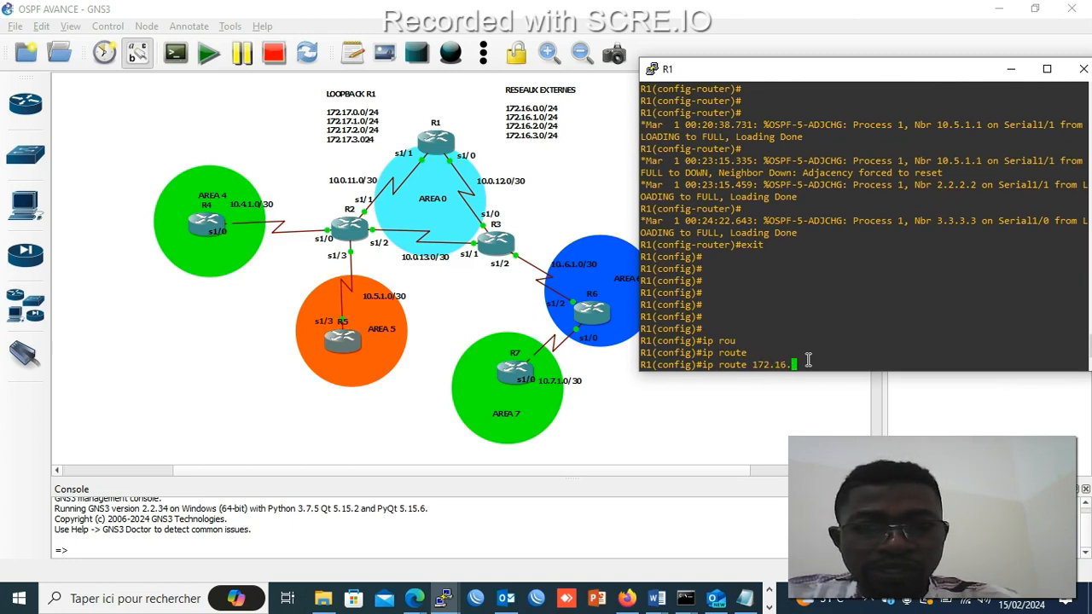
pyautogui.write('0.0')
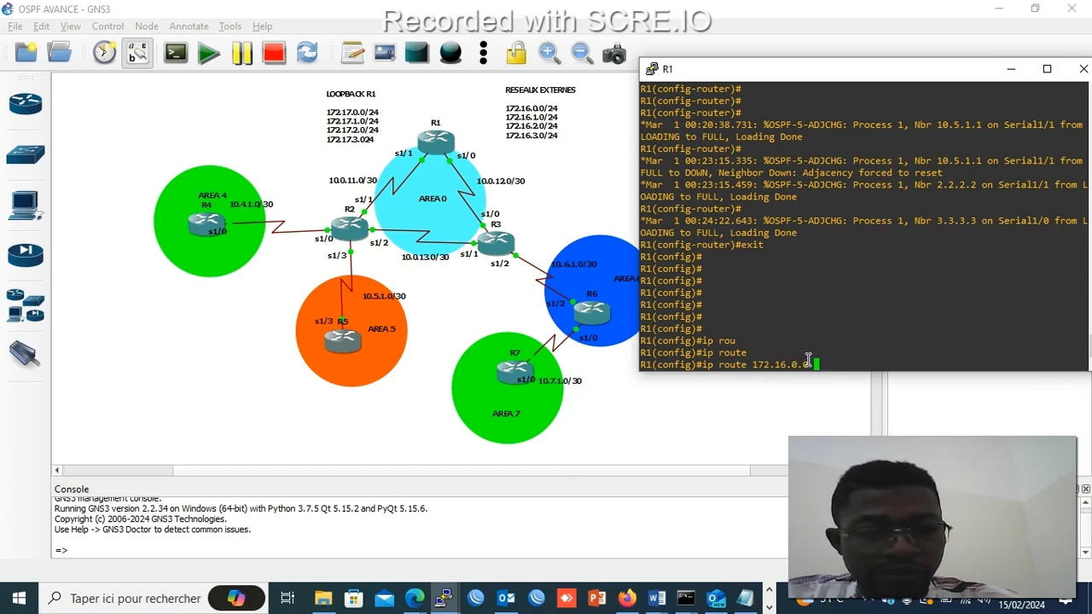
pyautogui.write(' 255.25')
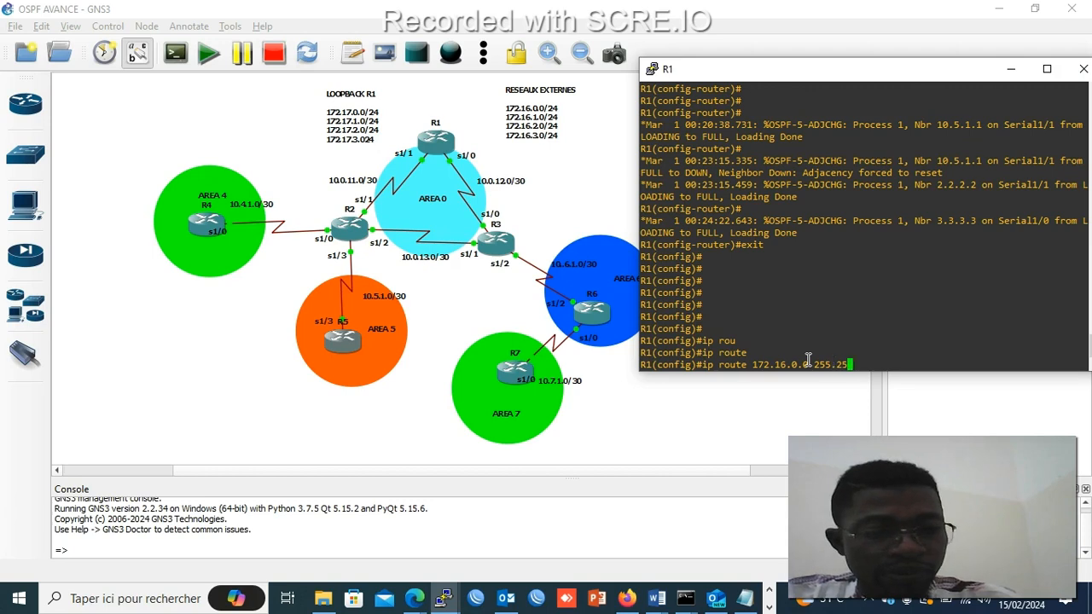
pyautogui.write('5.255.255')
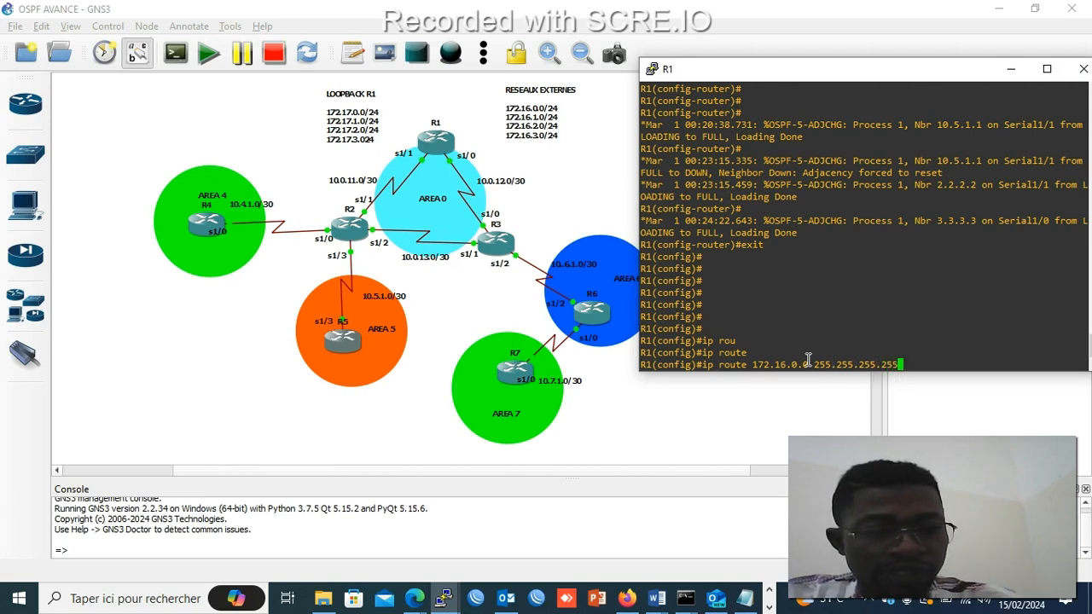
pyautogui.press('BackSpace')
pyautogui.press('BackSpace')
pyautogui.press('BackSpace')
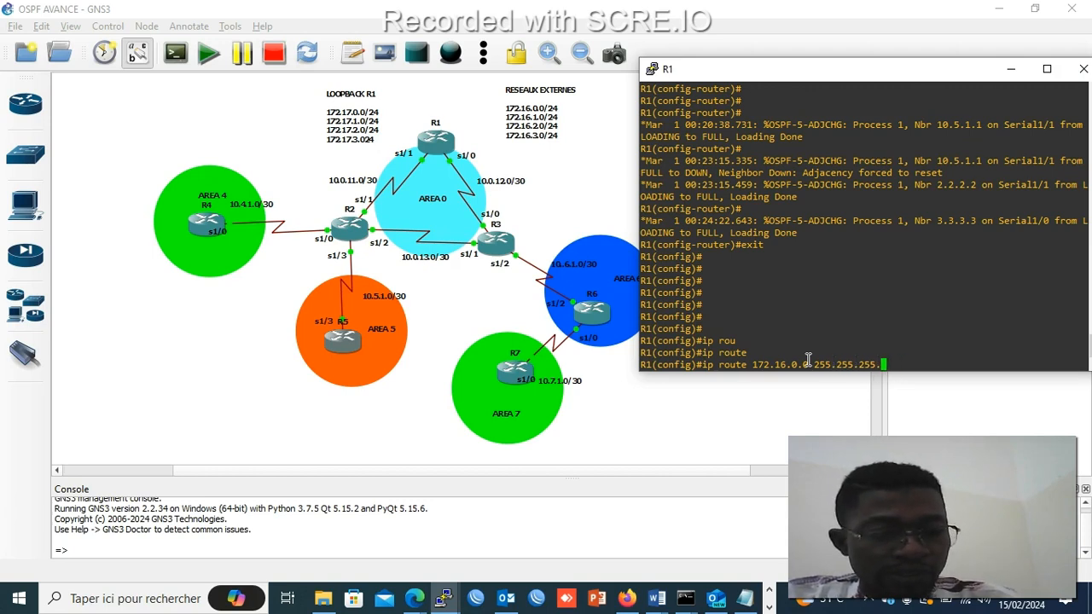
pyautogui.write('0')
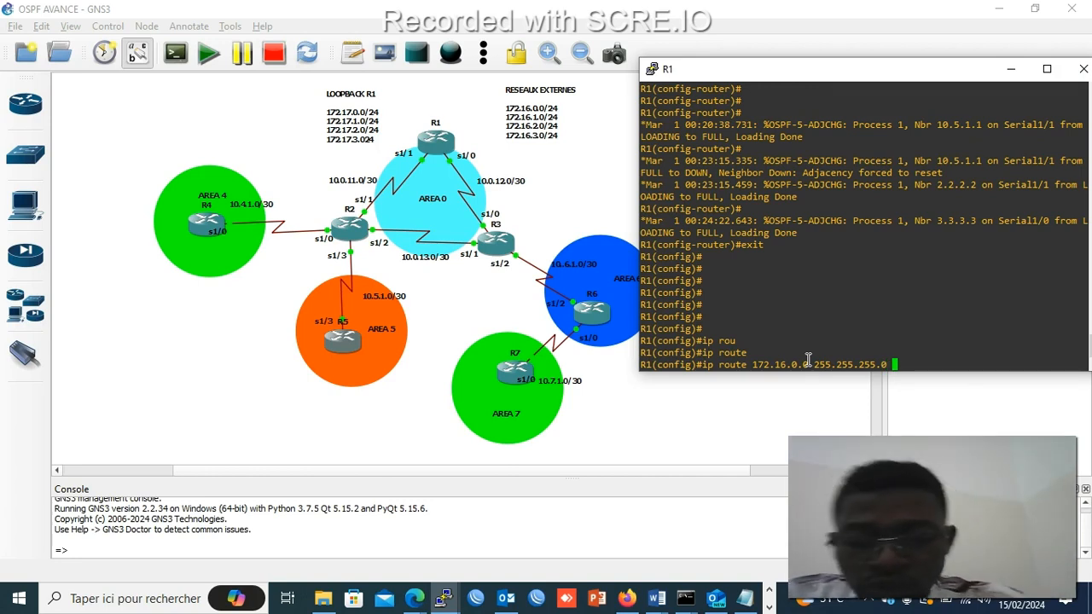
pyautogui.write(' nu')
pyautogui.press('Tab')
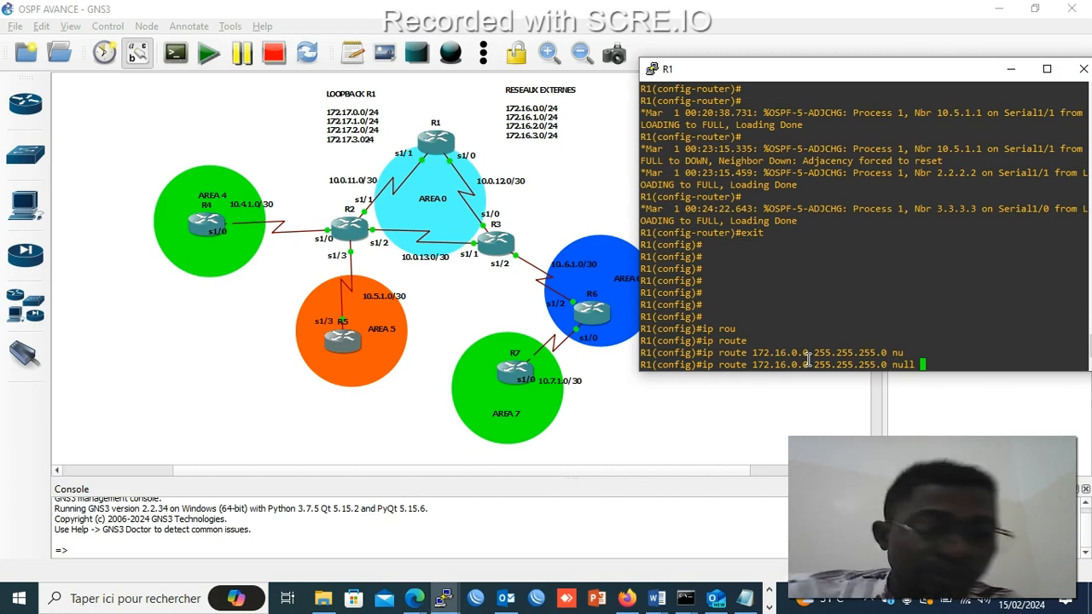
pyautogui.write('0')
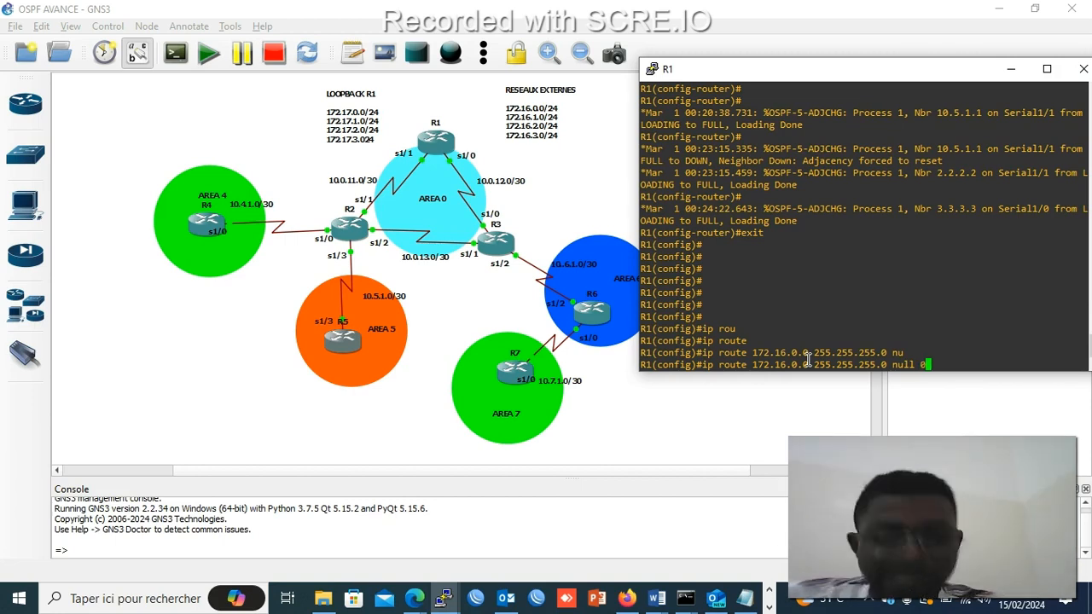
pyautogui.press('Return')
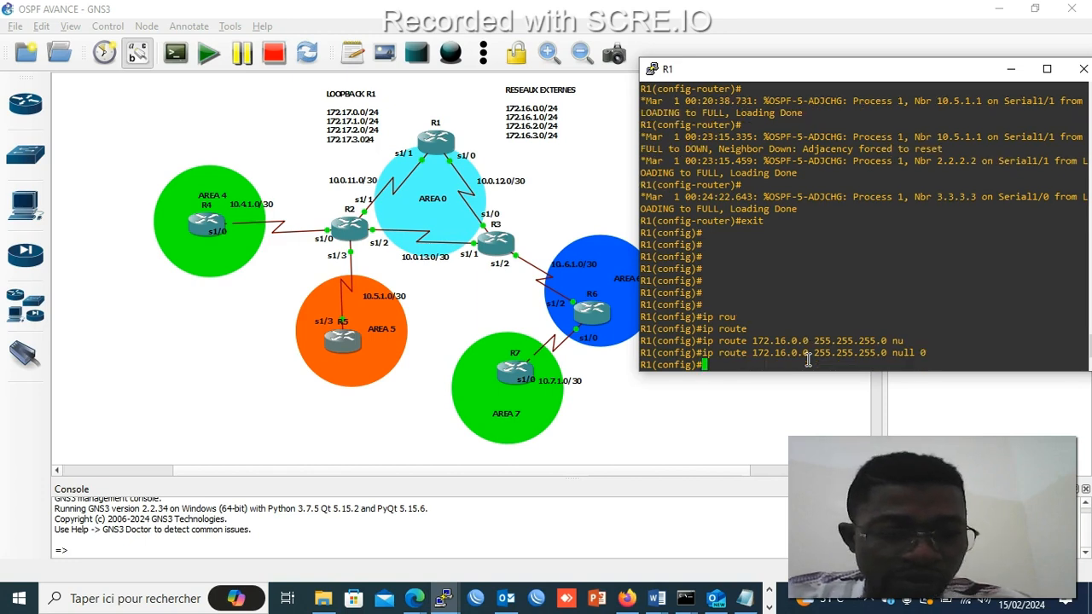
# - Reuse the previous command on R1 to add a static route for 172.16.1.0 255.255.255.0 to null 0
pyautogui.press('Up')
pyautogui.press('Left')
pyautogui.press('Left')
pyautogui.press('Left')
pyautogui.press('Left')
pyautogui.press('Left')
pyautogui.press('Left')
pyautogui.press('Left')
pyautogui.press('Left')
pyautogui.press('Left')
pyautogui.press('Left')
pyautogui.press('Left')
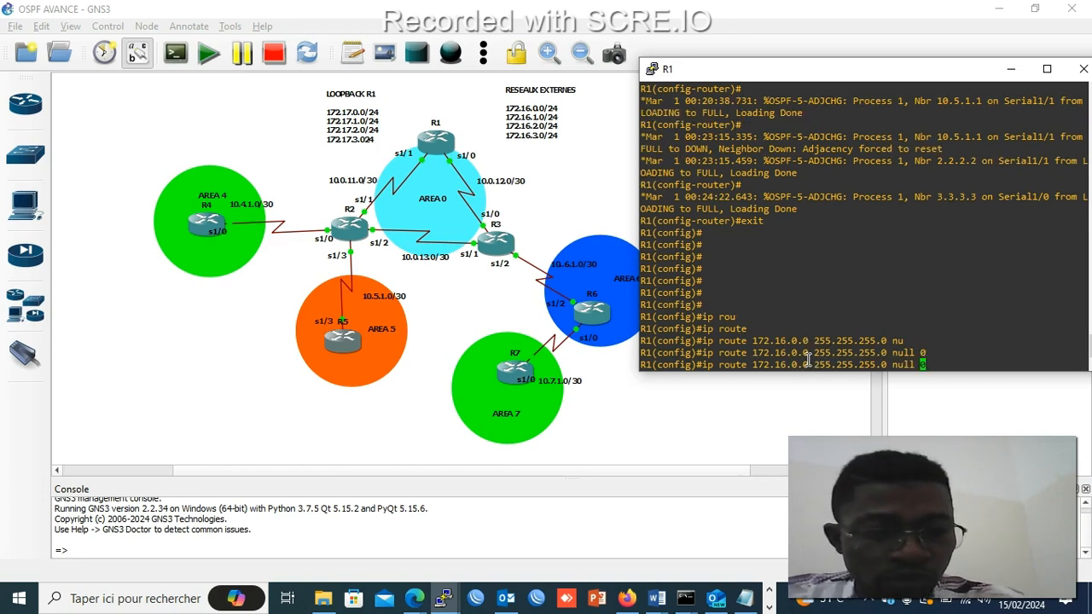
pyautogui.press('Left')
pyautogui.press('Left')
pyautogui.press('Left')
pyautogui.press('Left')
pyautogui.press('Left')
pyautogui.press('Left')
pyautogui.press('Left')
pyautogui.press('Left')
pyautogui.press('Left')
pyautogui.press('Left')
pyautogui.press('Left')
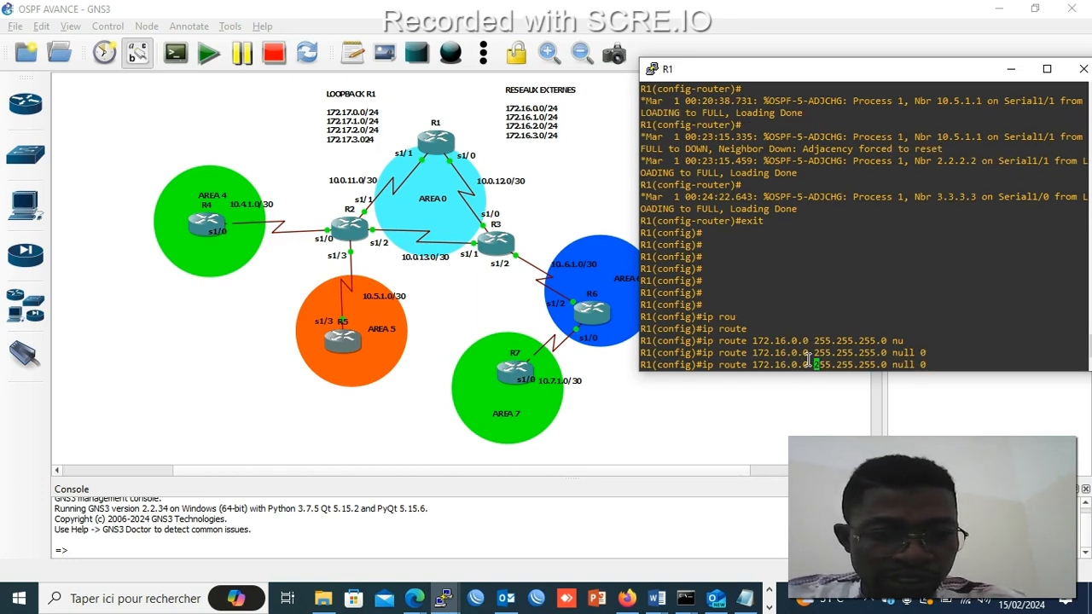
pyautogui.press('Left')
pyautogui.press('BackSpace')
pyautogui.write('1')
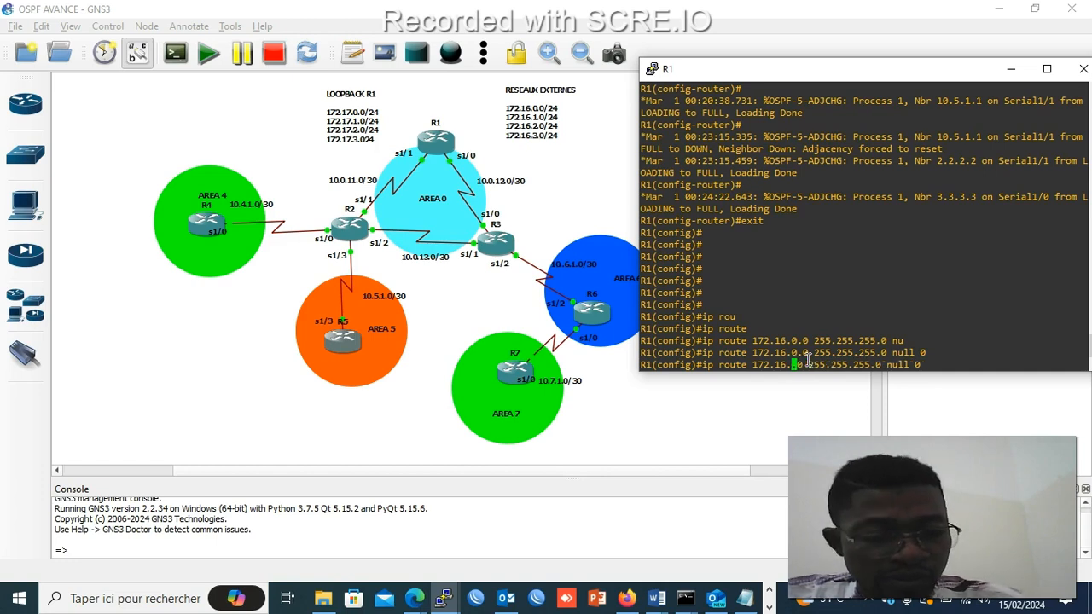
pyautogui.press('Return')
# - Reuse the previous command on R1 to add a static route for 172.16.2.0 255.255.255.0 to null 0
pyautogui.press('Up')
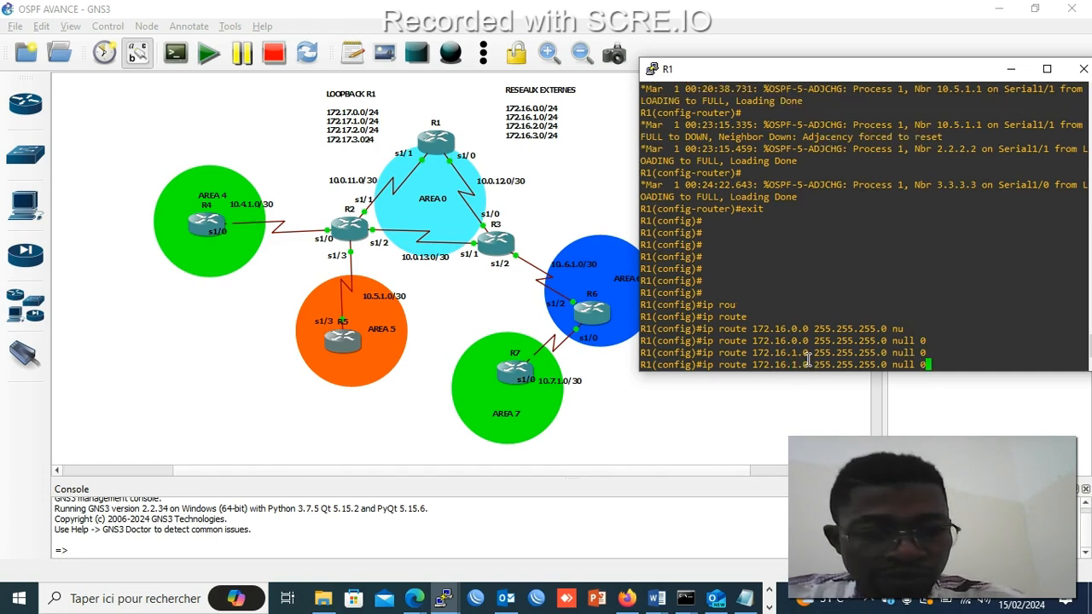
pyautogui.press('Left')
pyautogui.press('Left')
pyautogui.press('Left')
pyautogui.press('Left')
pyautogui.press('Left')
pyautogui.press('Left')
pyautogui.press('Left')
pyautogui.press('Left')
pyautogui.press('Left')
pyautogui.press('Left')
pyautogui.press('Left')
pyautogui.press('Left')
pyautogui.press('Left')
pyautogui.press('Left')
pyautogui.press('Left')
pyautogui.press('Left')
pyautogui.press('Left')
pyautogui.press('Left')
pyautogui.press('Left')
pyautogui.press('Left')
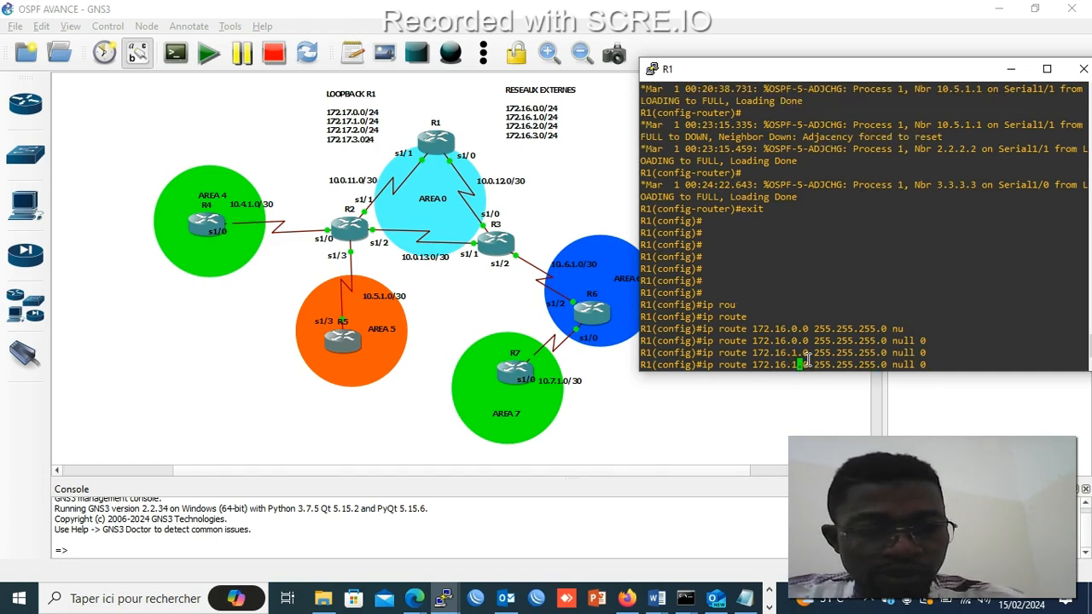
pyautogui.press('Right')
pyautogui.press('Right')
pyautogui.press('Right')
pyautogui.press('Right')
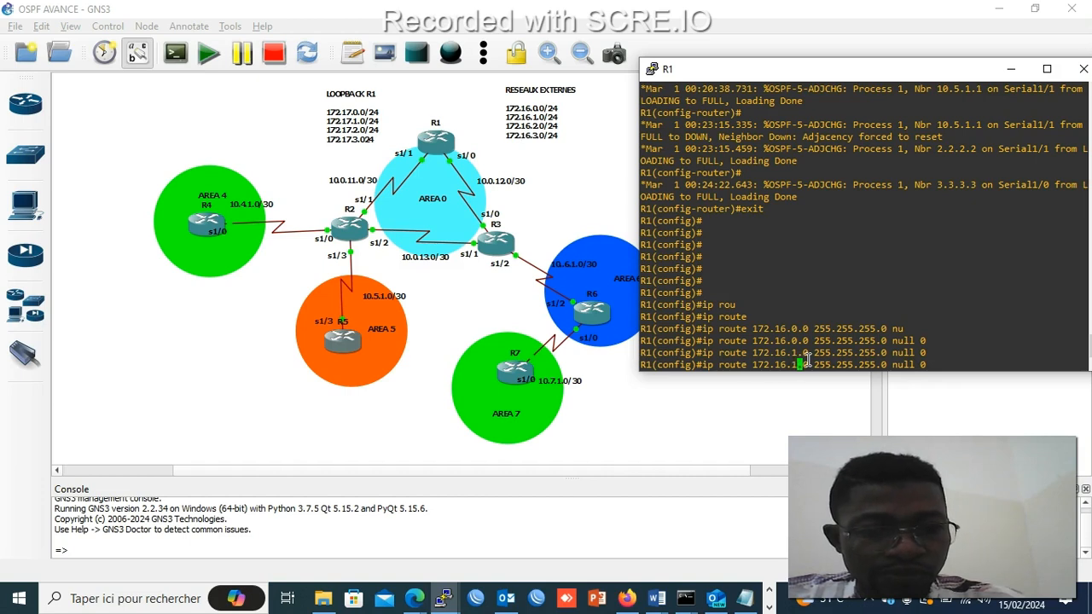
pyautogui.press('BackSpace')
pyautogui.write('2')
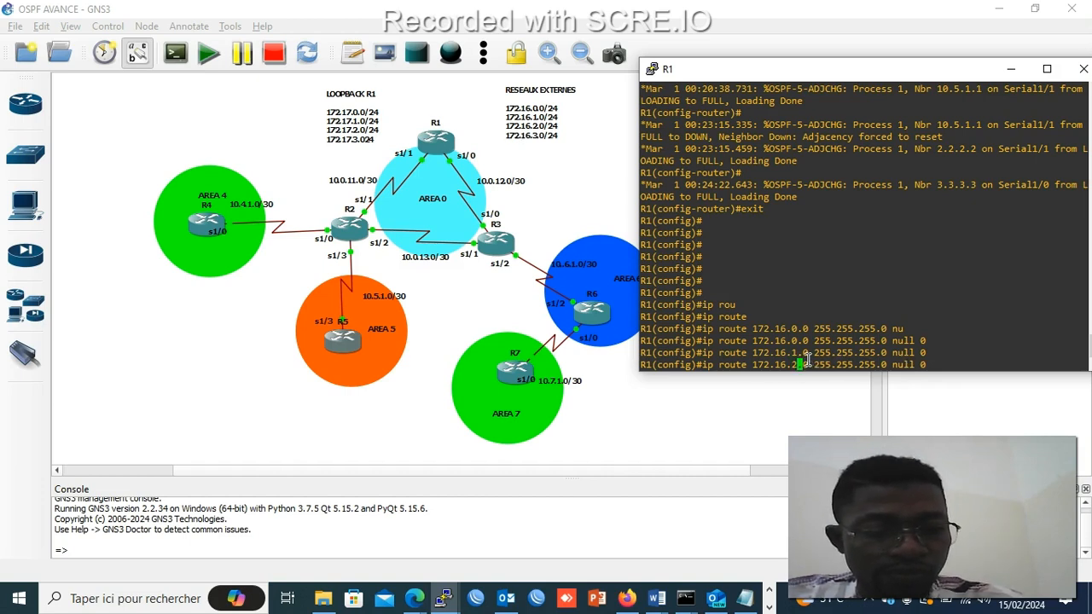
pyautogui.press('Return')
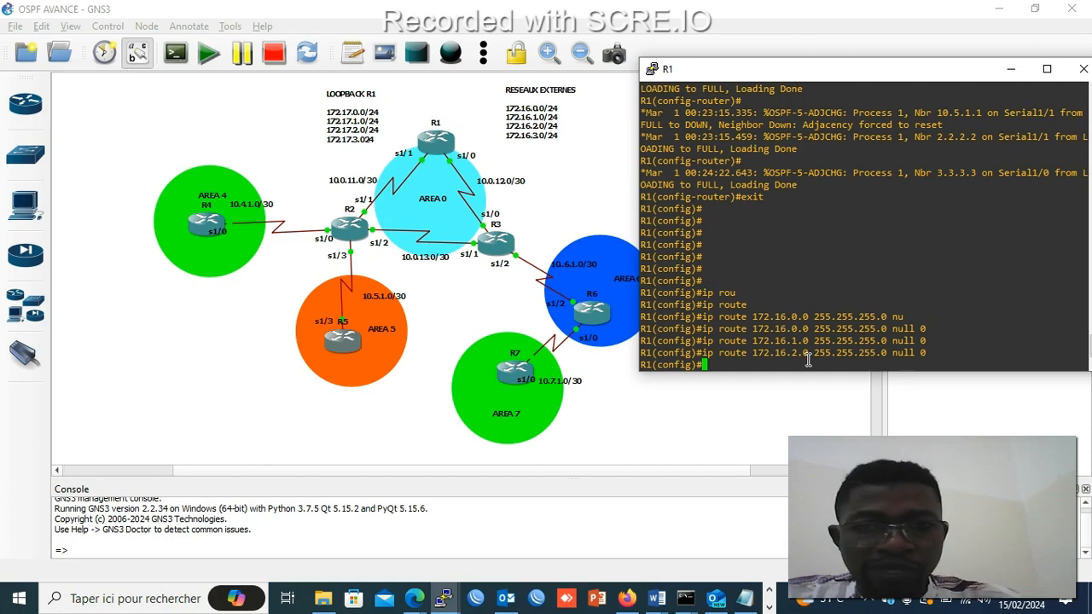
# - Reuse the previous command on R1 to add a static route for 172.16.3.0 255.255.255.0 to null 0
pyautogui.press('Up')
pyautogui.press('Left')
pyautogui.press('Left')
pyautogui.press('Left')
pyautogui.press('Left')
pyautogui.press('Left')
pyautogui.press('Left')
pyautogui.press('Left')
pyautogui.press('Left')
pyautogui.press('Left')
pyautogui.press('Left')
pyautogui.press('Left')
pyautogui.press('Left')
pyautogui.press('Left')
pyautogui.press('Left')
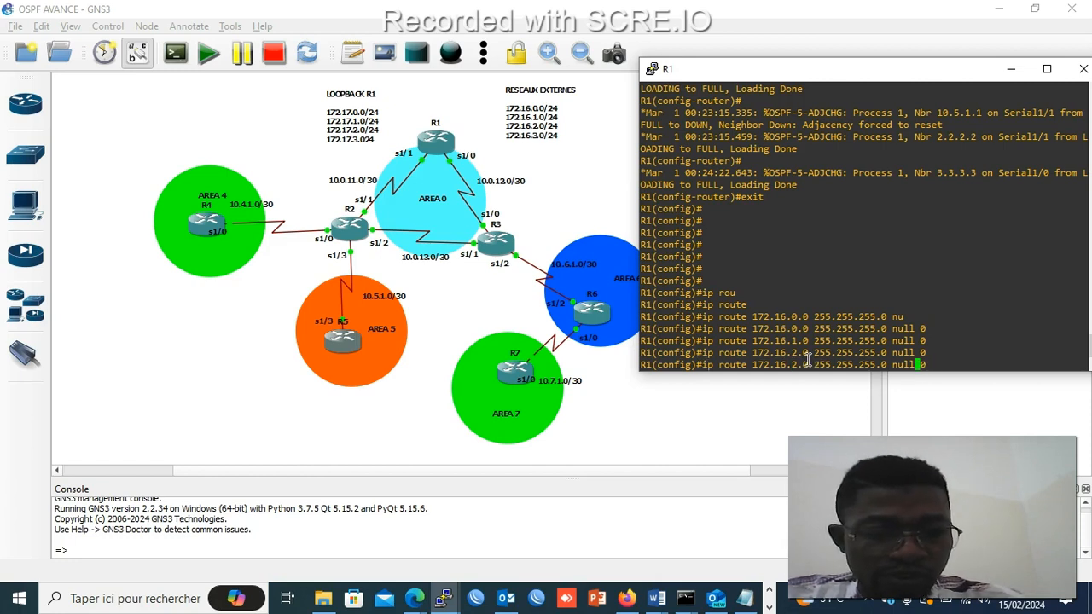
pyautogui.press('Left')
pyautogui.press('Left')
pyautogui.press('Left')
pyautogui.press('Left')
pyautogui.press('Left')
pyautogui.press('Left')
pyautogui.press('Left')
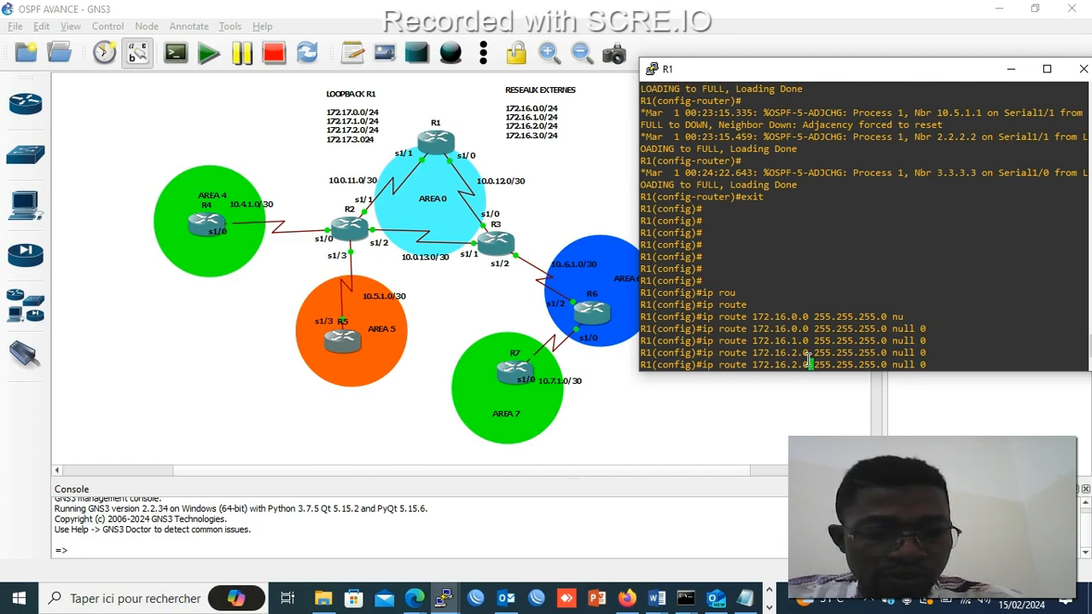
pyautogui.press('Left')
pyautogui.press('BackSpace')
pyautogui.write('3')
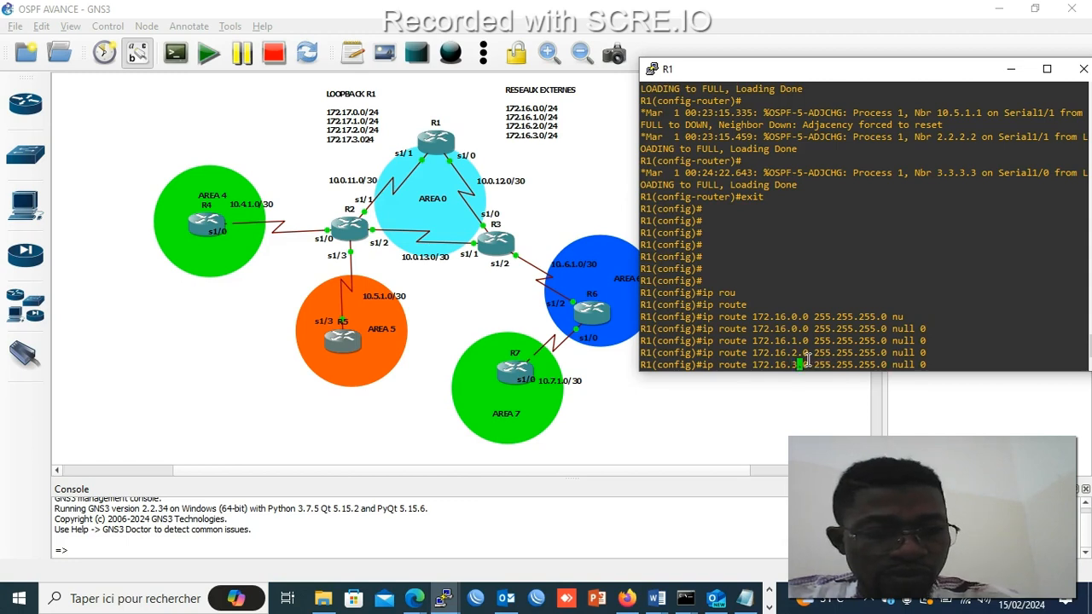
pyautogui.press('Return')
pyautogui.press('Return')
pyautogui.press('Return')
pyautogui.press('Return')
pyautogui.press('Return')
pyautogui.press('Return')
pyautogui.press('Return')
pyautogui.press('Return')
pyautogui.press('Return')
pyautogui.press('Return')
pyautogui.press('Return')
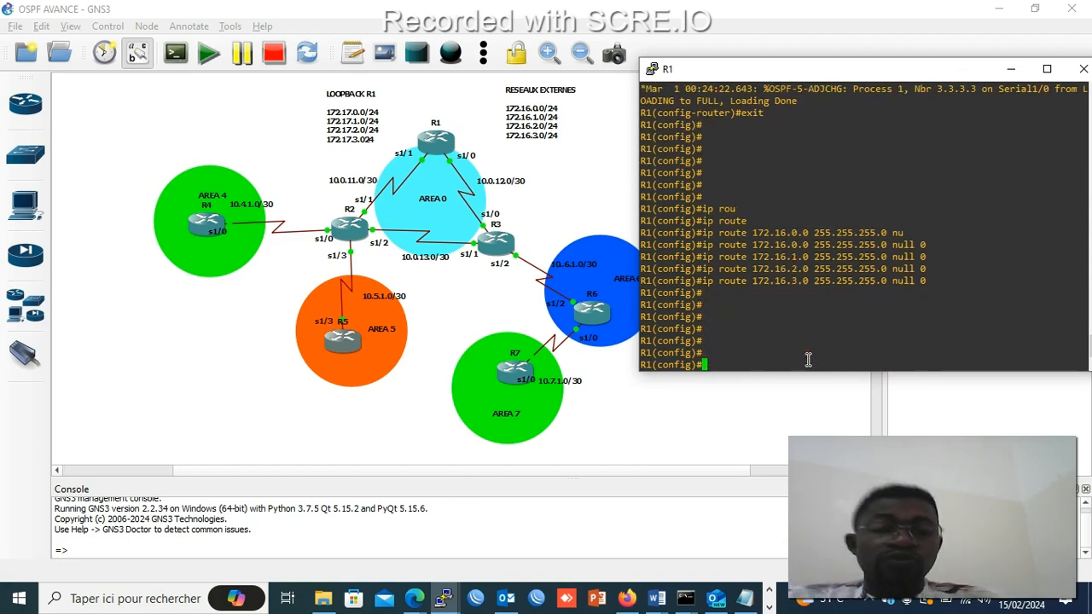
pyautogui.press('Return')
# - Display R1's IP routing table from configuration mode and check the static 172.16 routes to Null0
pyautogui.write('do sh ip')
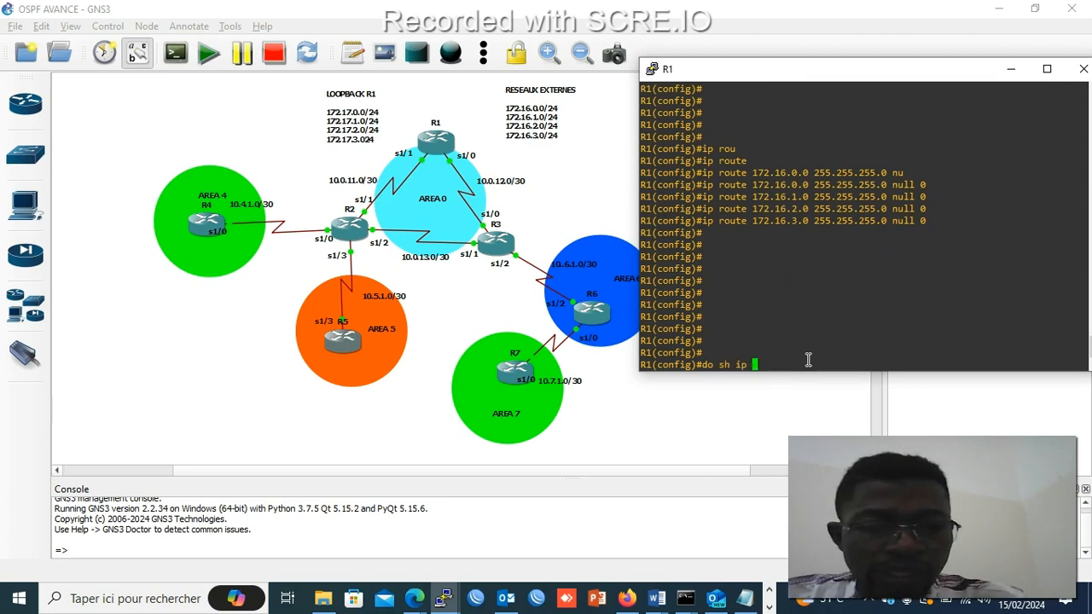
pyautogui.write(' route')
pyautogui.press('Return')
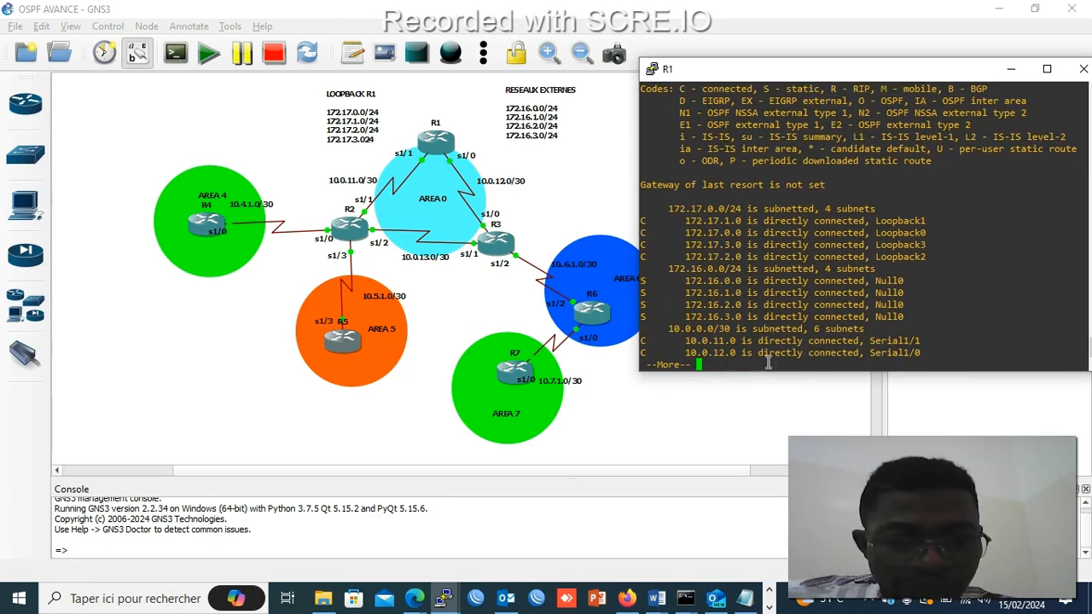
pyautogui.moveTo(680, 277); pyautogui.dragTo(901, 318)
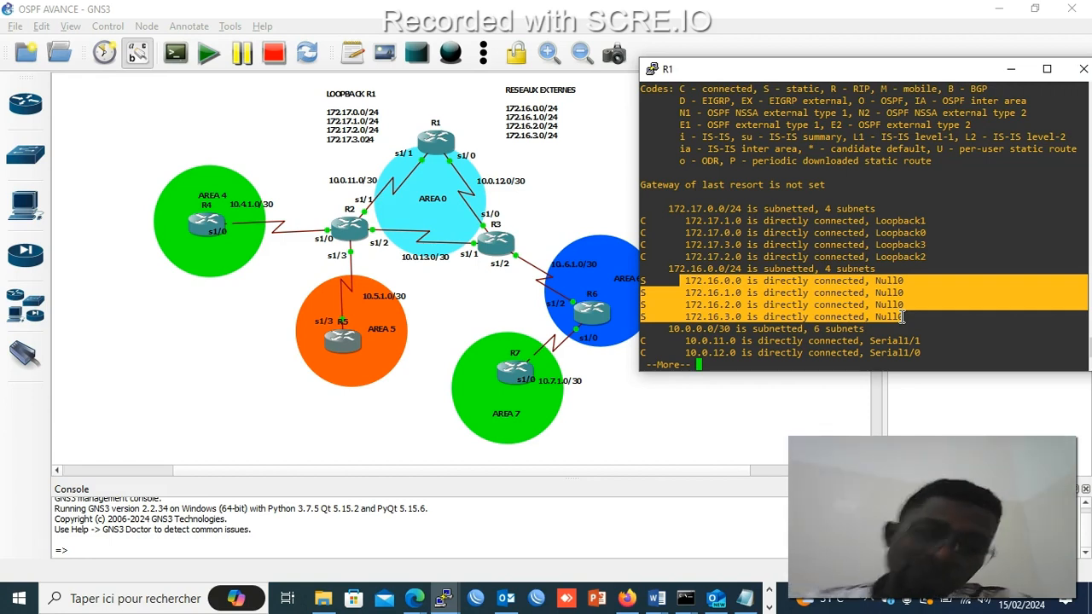
pyautogui.click(789, 360)
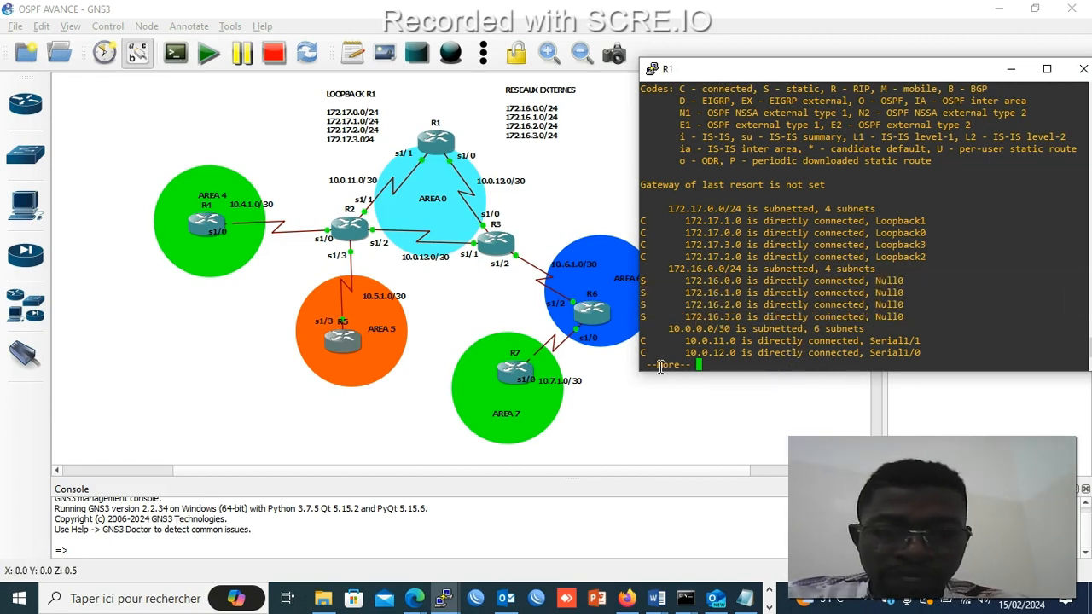
# - Page through the remaining entries of R1's routing table and return to the configuration prompt
pyautogui.press('Return')
pyautogui.press('Return')
pyautogui.press('Return')
pyautogui.press('Return')
pyautogui.press('Return')
pyautogui.press('Return')
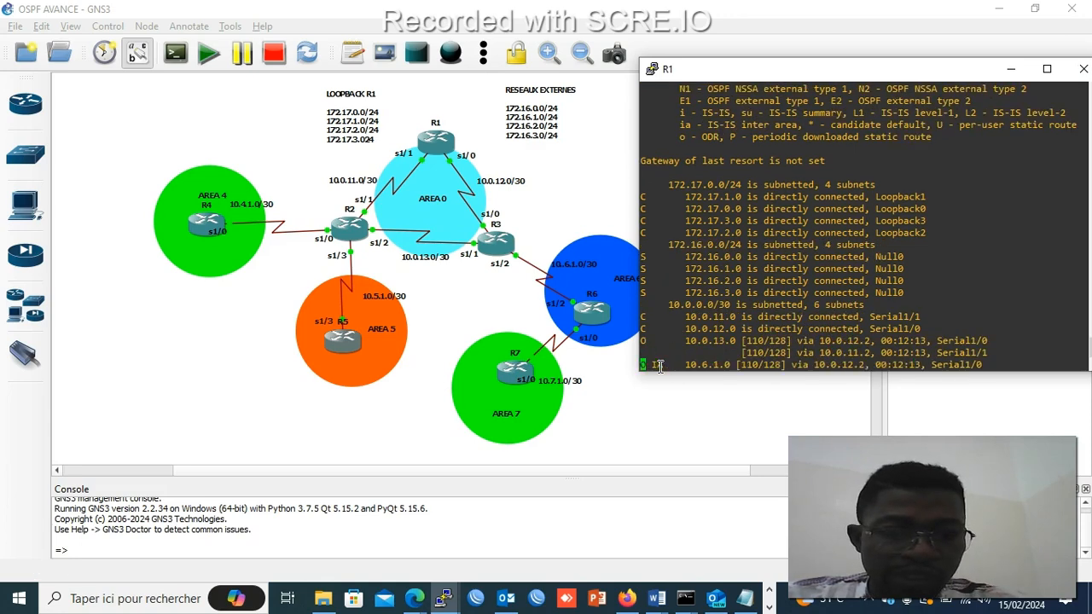
pyautogui.press('Return')
pyautogui.press('Return')
pyautogui.press('Return')
pyautogui.press('Return')
pyautogui.press('Return')
pyautogui.press('Return')
pyautogui.press('Return')
pyautogui.press('Return')
pyautogui.press('Return')
pyautogui.press('Return')
pyautogui.press('Return')
pyautogui.press('Return')
pyautogui.press('Return')
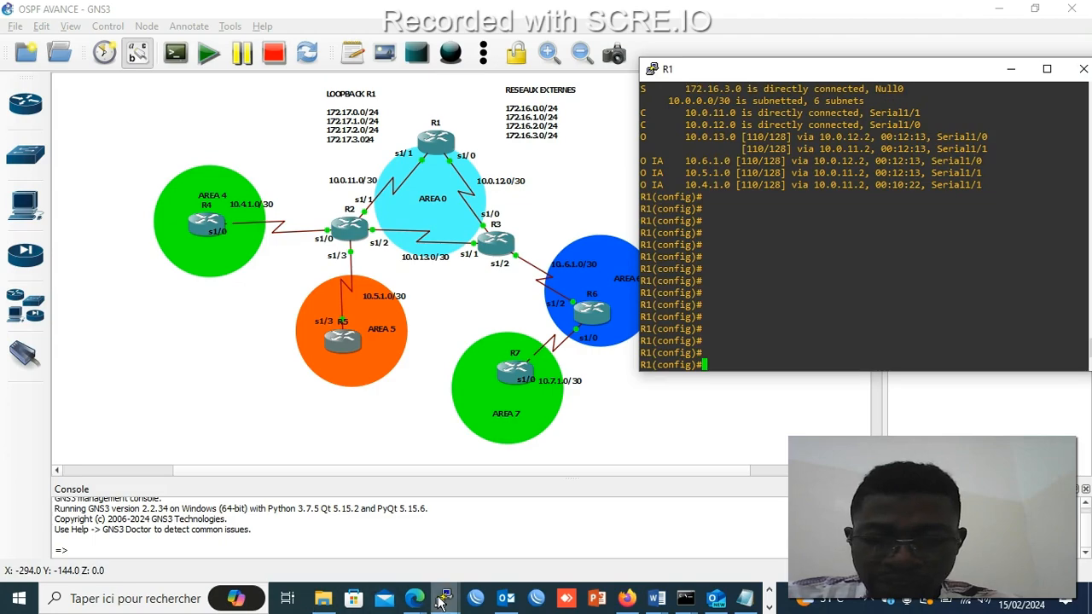
# - Bring up R2's console, display its IP routing table to check for the 172.16 networks, and minimize the console
pyautogui.moveTo(441, 602)
pyautogui.moveTo(373, 531)
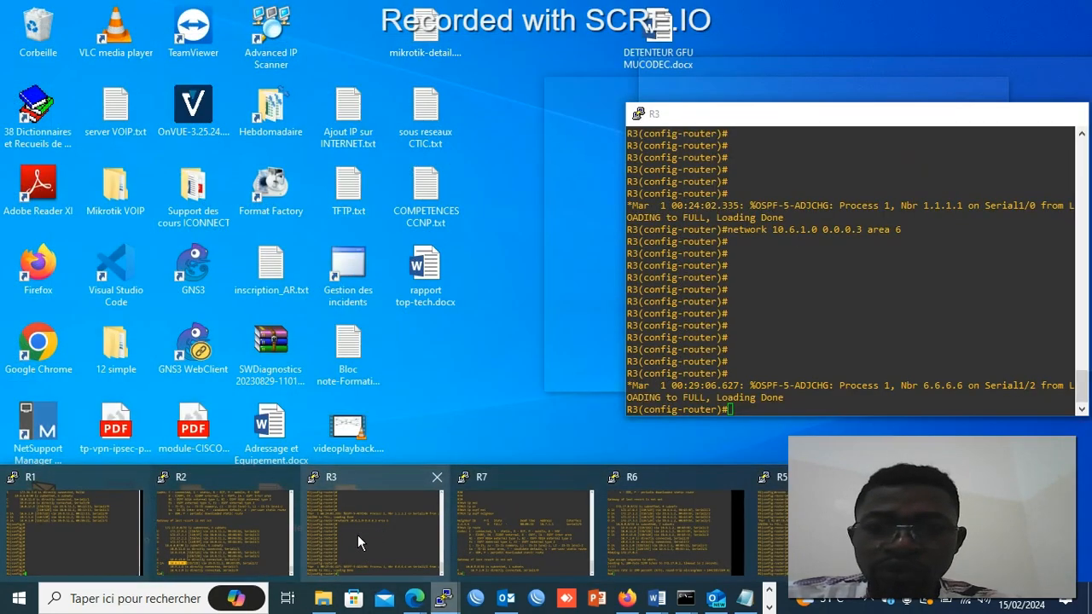
pyautogui.click(272, 540)
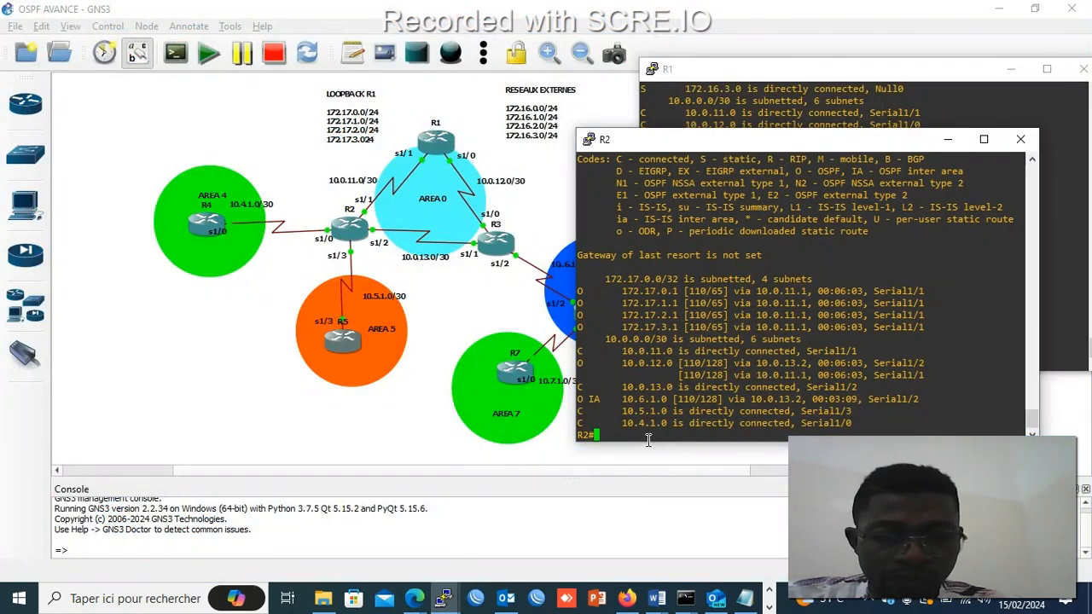
pyautogui.write('sh ip route')
pyautogui.press('Return')
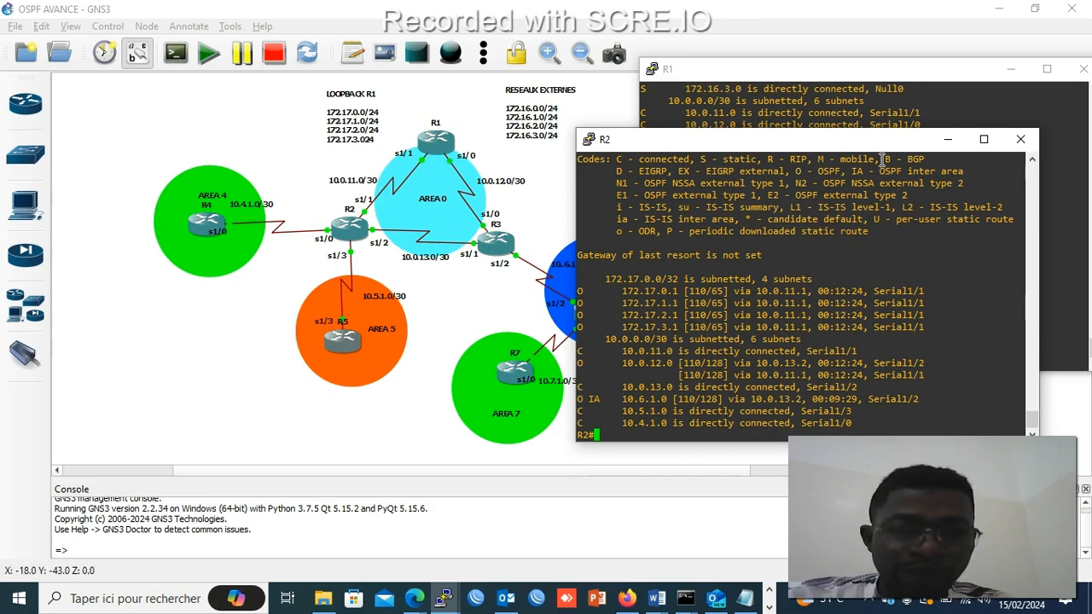
pyautogui.click(947, 141)
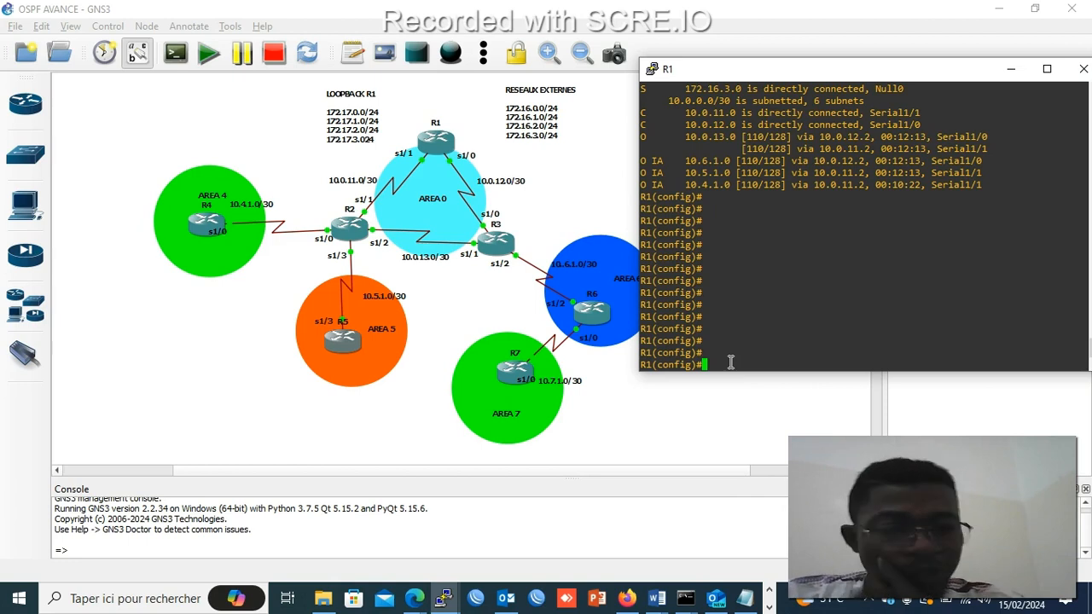
# - Enter router configuration mode for OSPF process 1 on R1
pyautogui.write('rou')
pyautogui.press('Tab')
pyautogui.write('te')
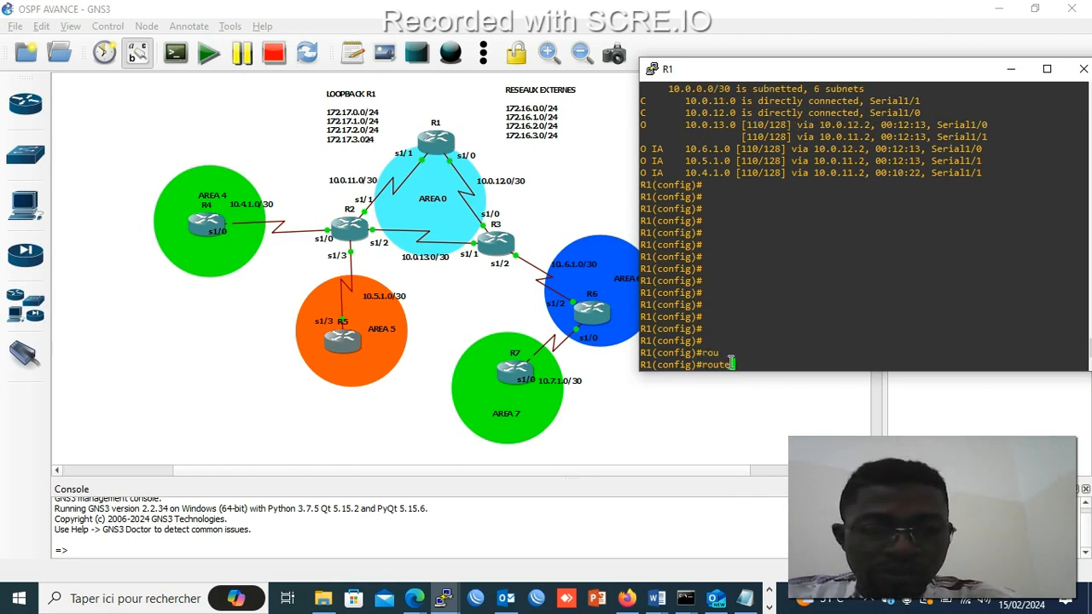
pyautogui.write('r')
pyautogui.press('Tab')
pyautogui.write('os')
pyautogui.press('Tab')
pyautogui.write('pf ')
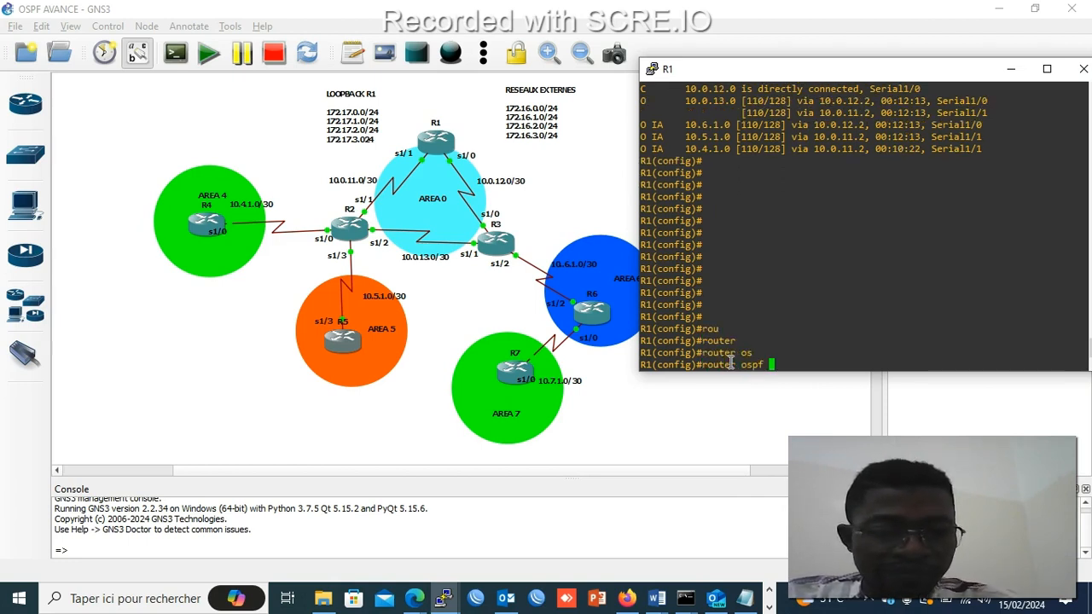
pyautogui.write('1')
pyautogui.press('Return')
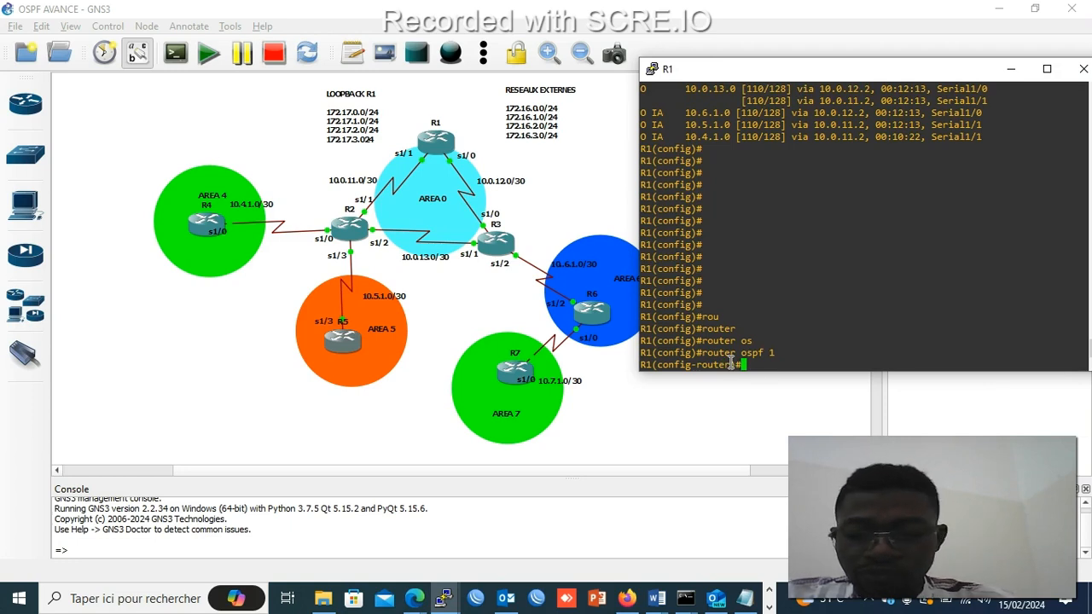
# - Start a redistribute command under R1's OSPF process for static routes with subnets, consulting the built-in help for the available options
pyautogui.write('red')
pyautogui.press('Tab')
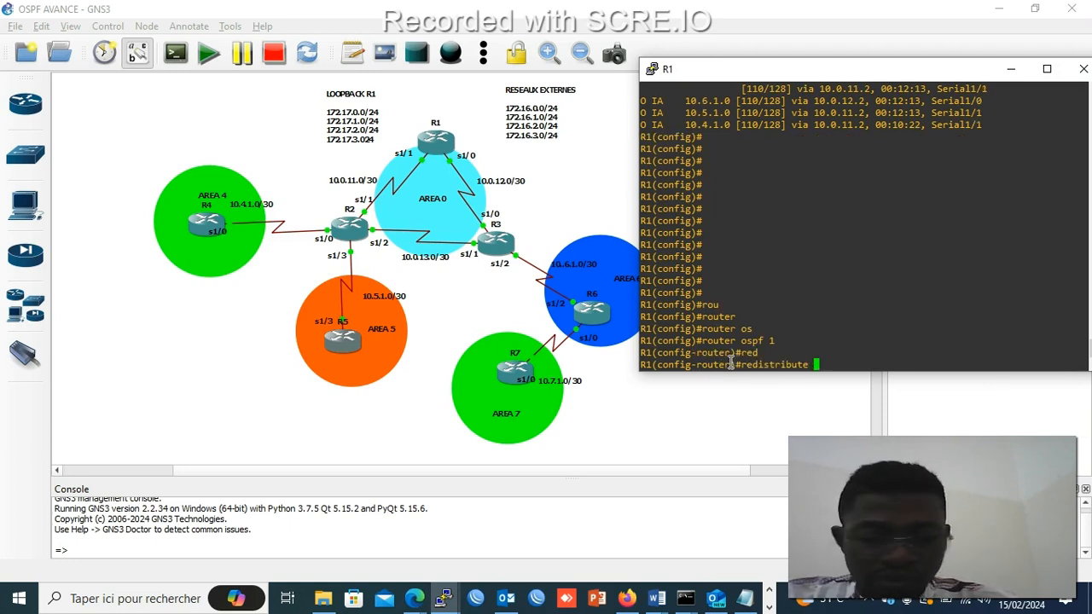
pyautogui.write('?')
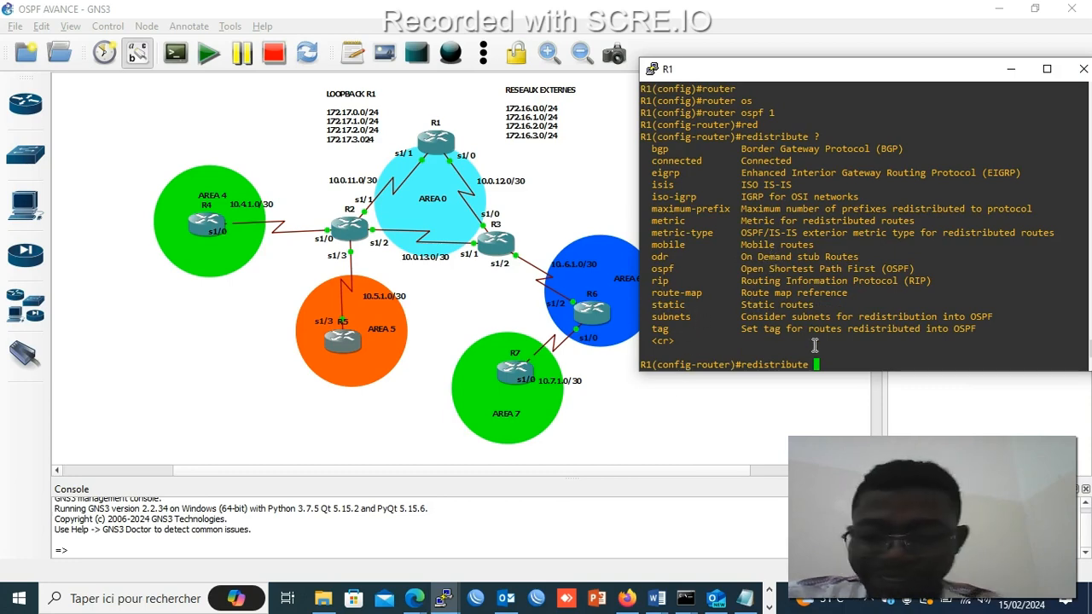
pyautogui.write('st')
pyautogui.press('Tab')
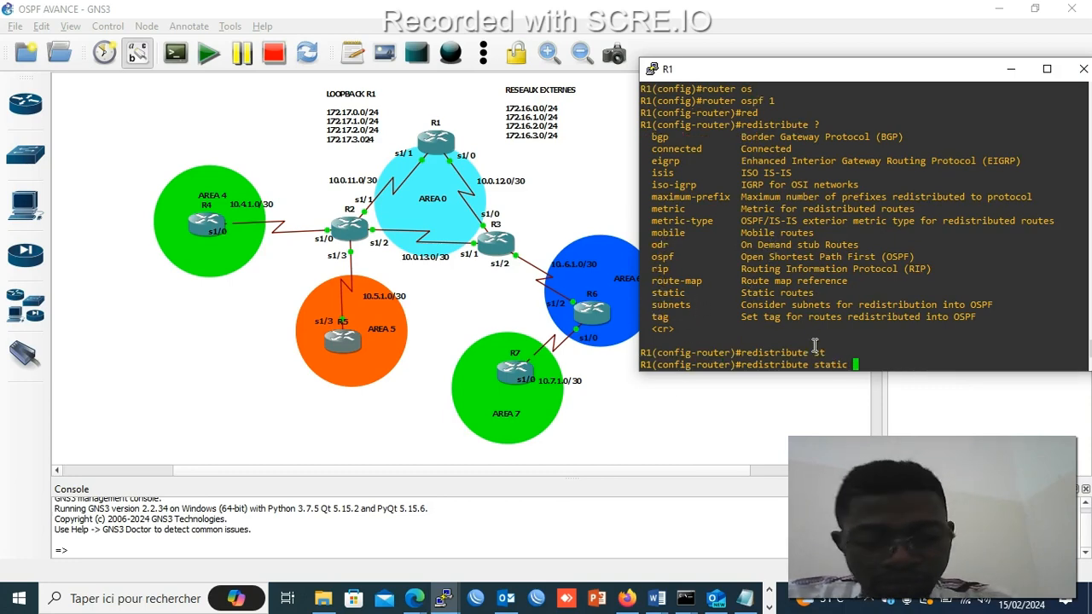
pyautogui.write('?')
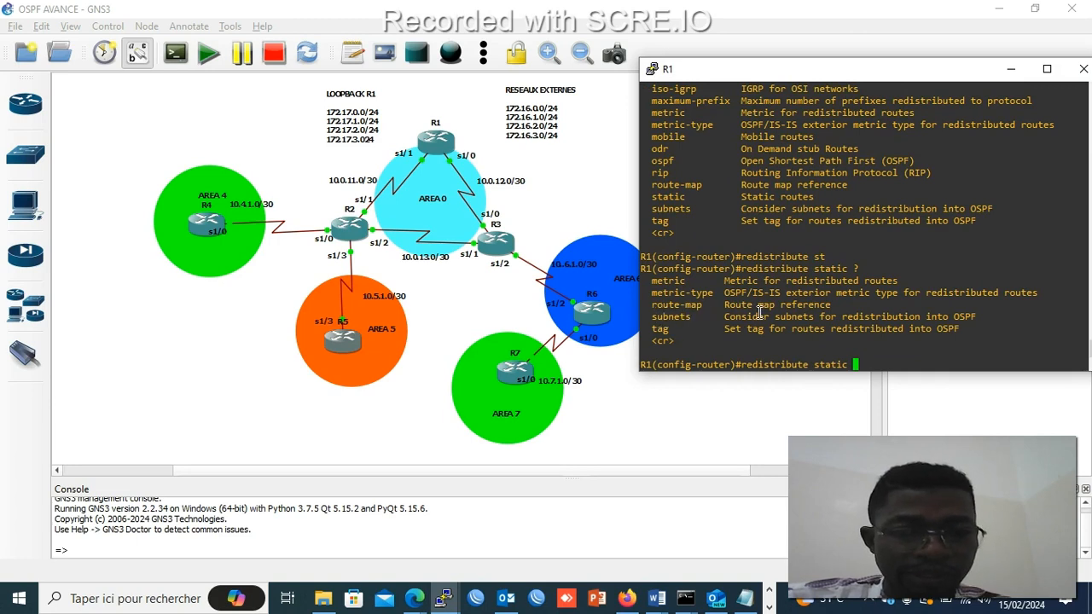
pyautogui.write('su')
pyautogui.press('Tab')
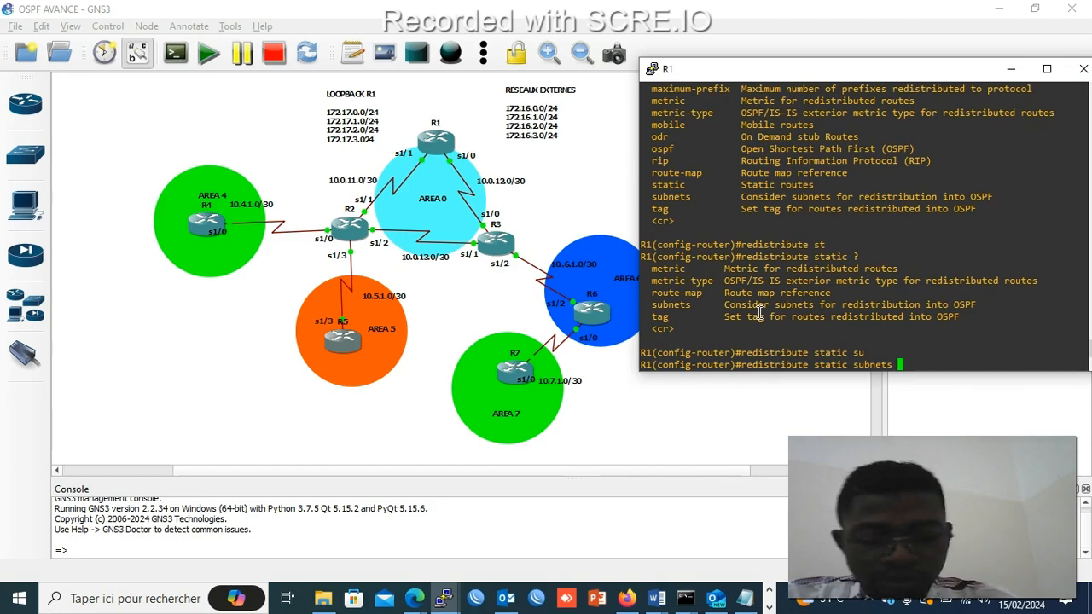
pyautogui.write('?')
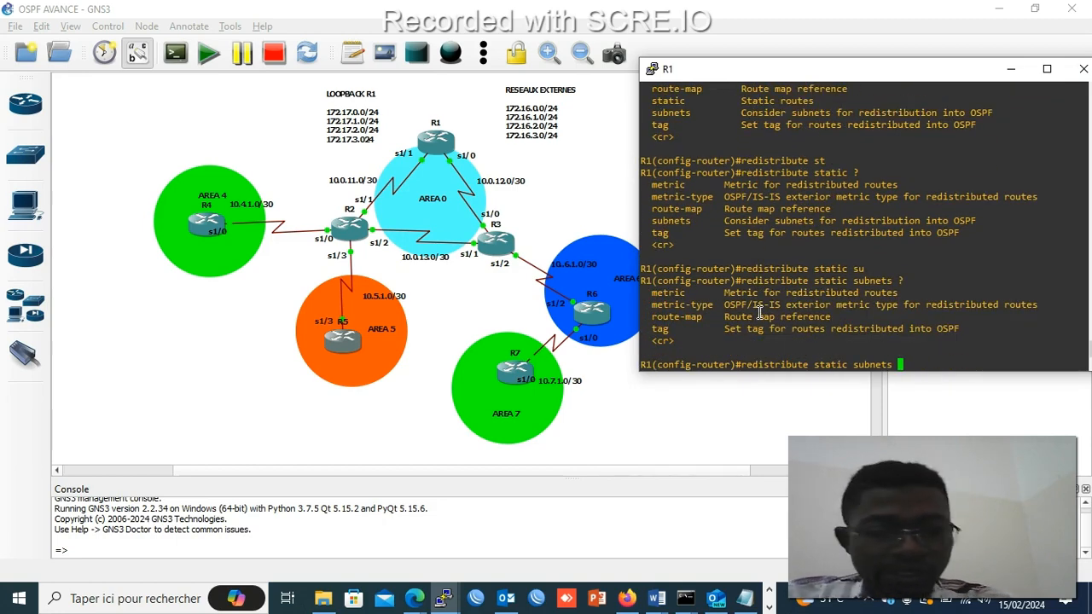
# - Complete R1's redistribute static subnets command with metric-type 2 and metric 200, consulting the built-in help for the remaining options
pyautogui.write('metr')
pyautogui.press('Tab')
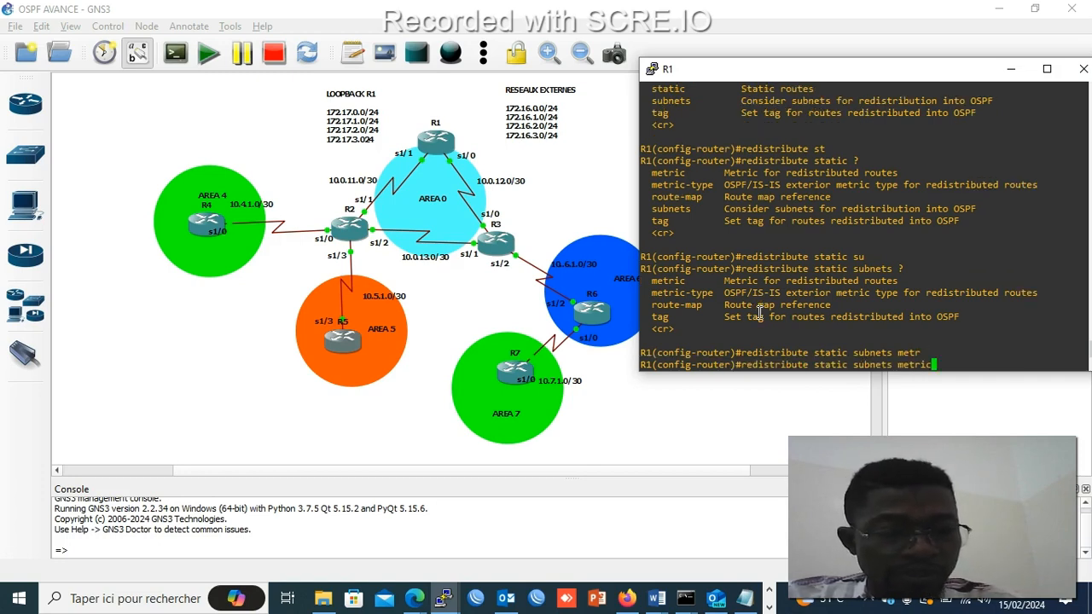
pyautogui.write('-')
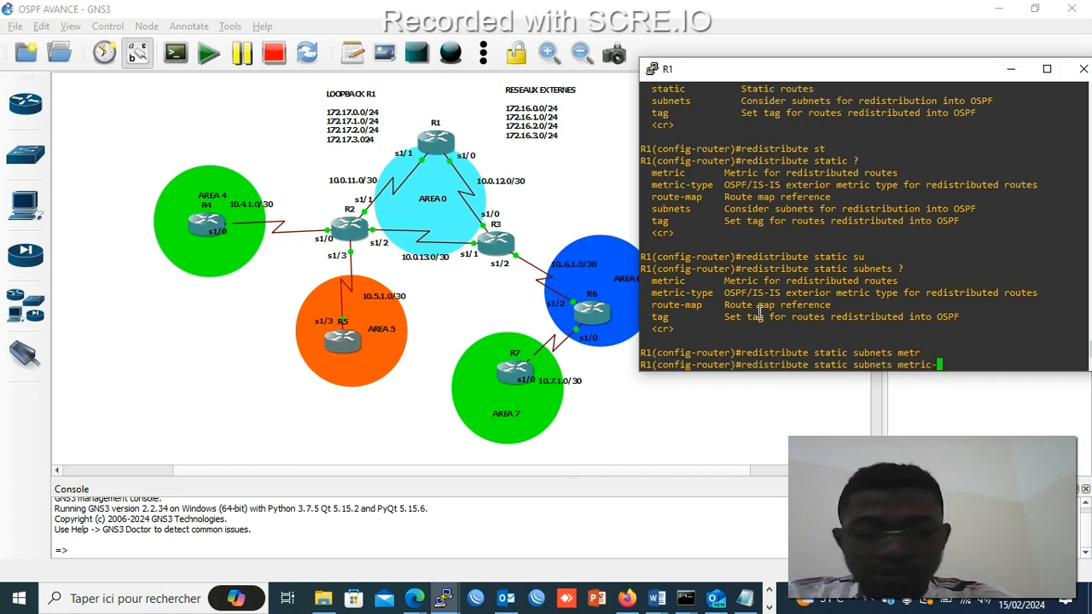
pyautogui.write('t')
pyautogui.press('Tab')
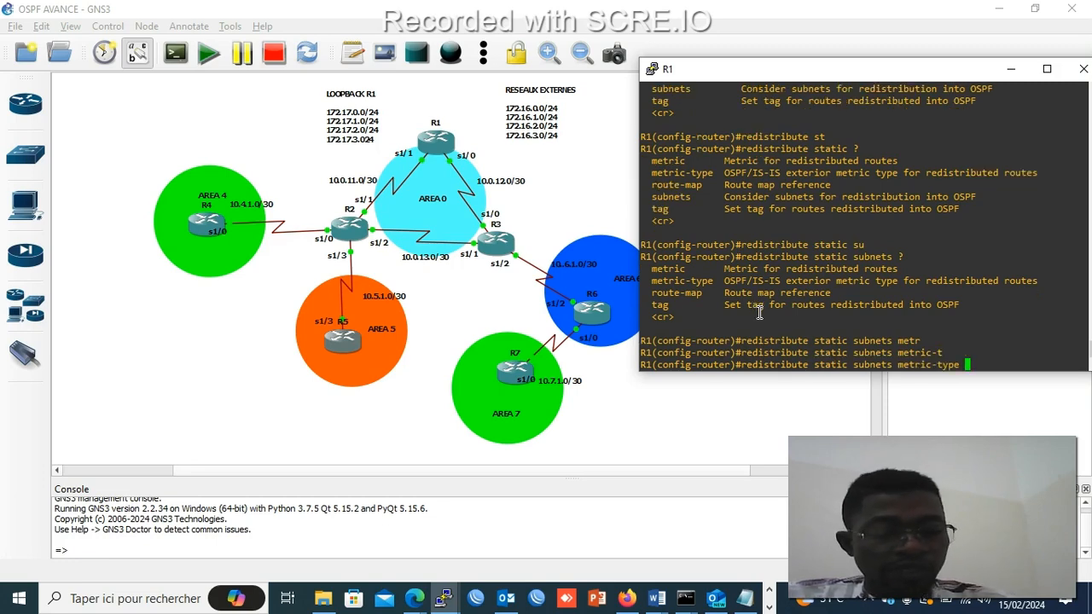
pyautogui.write('2 ?')
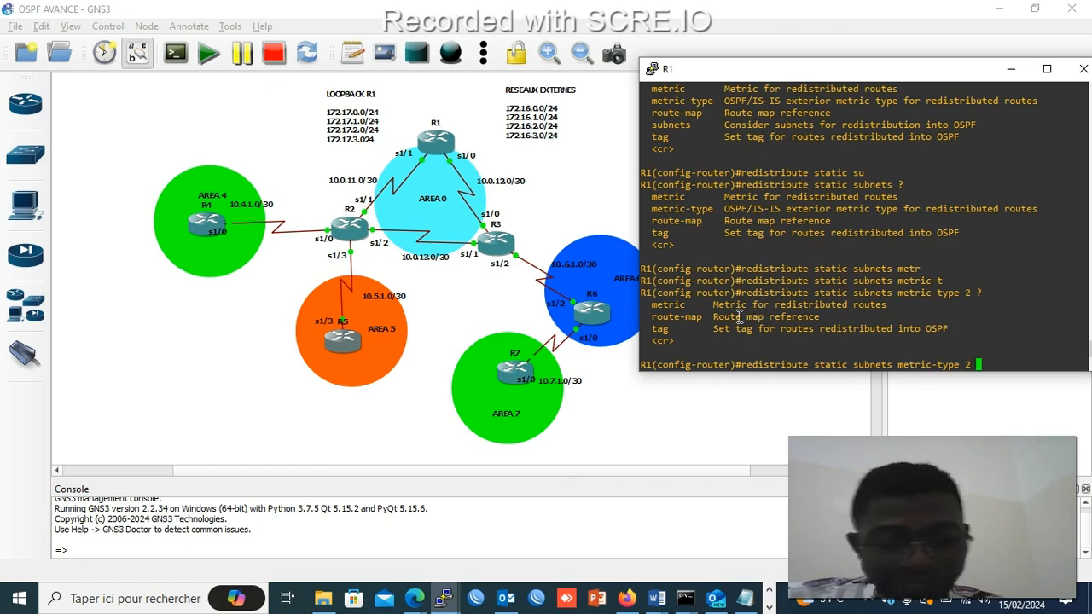
pyautogui.write('metr')
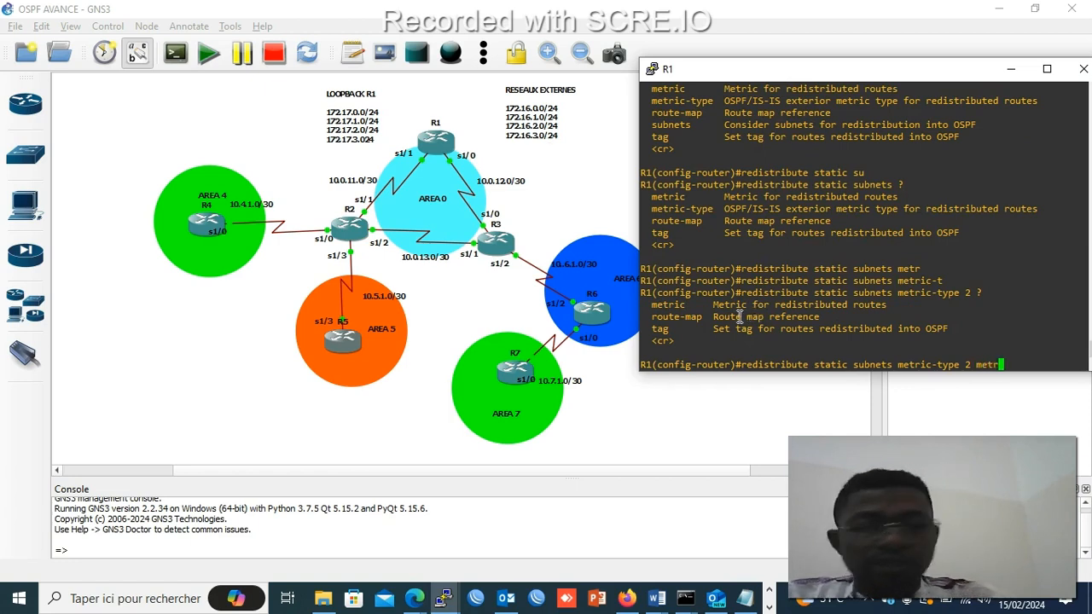
pyautogui.press('Tab')
pyautogui.write('?')
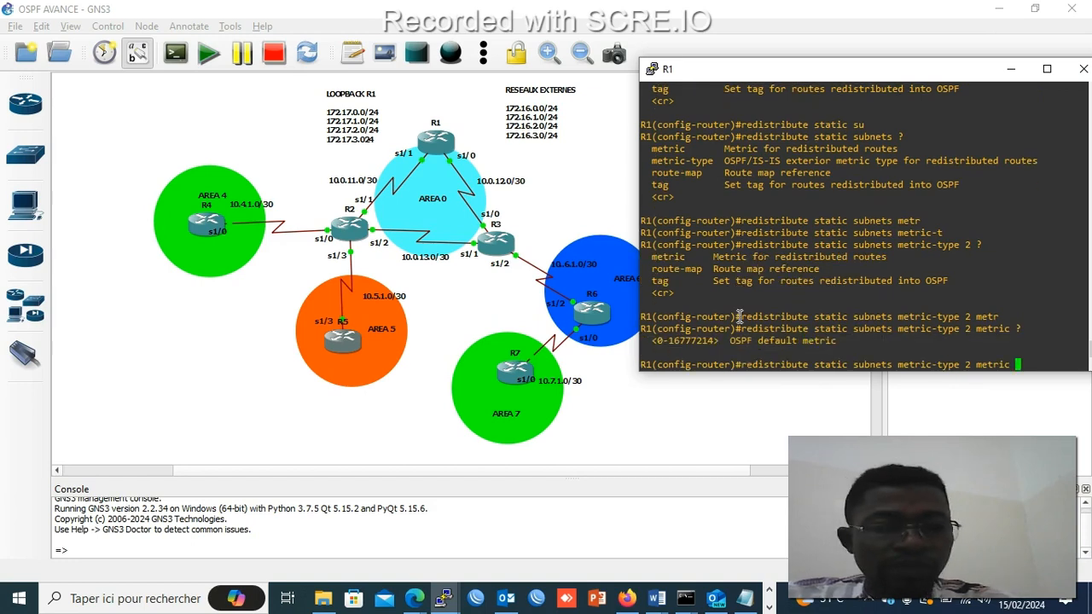
pyautogui.write('200')
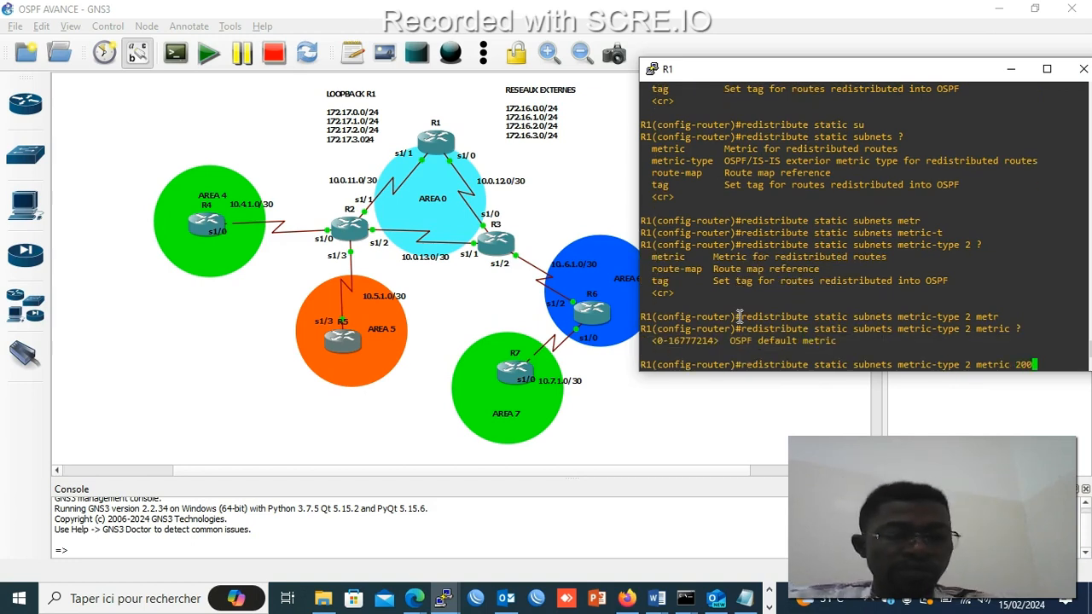
pyautogui.press('Return')
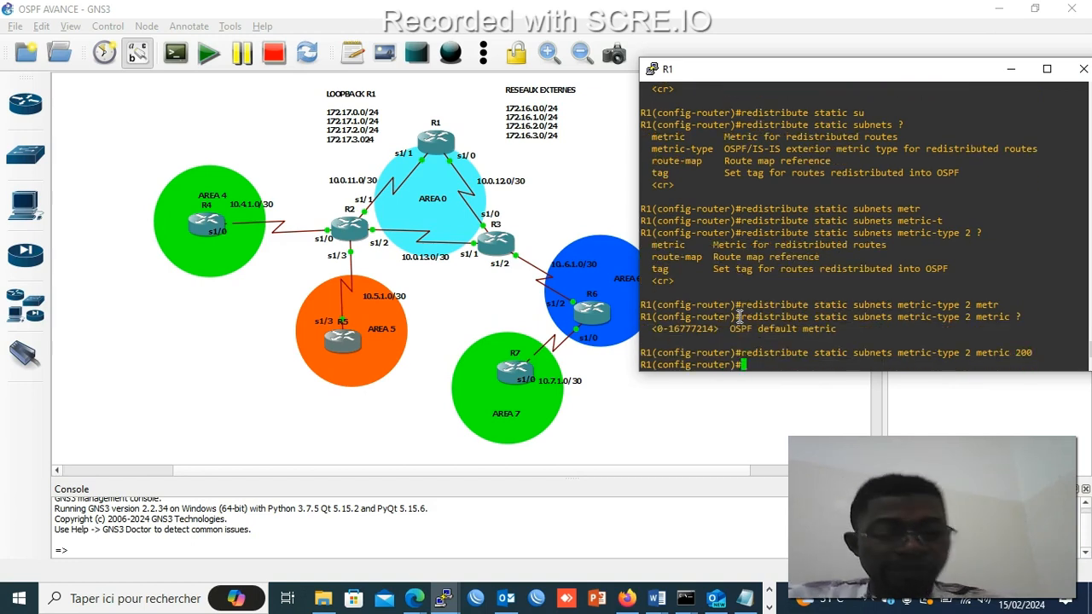
pyautogui.press('Return')
pyautogui.press('Return')
pyautogui.press('Return')
pyautogui.press('Return')
pyautogui.press('Return')
pyautogui.press('Return')
pyautogui.press('Return')
pyautogui.press('Return')
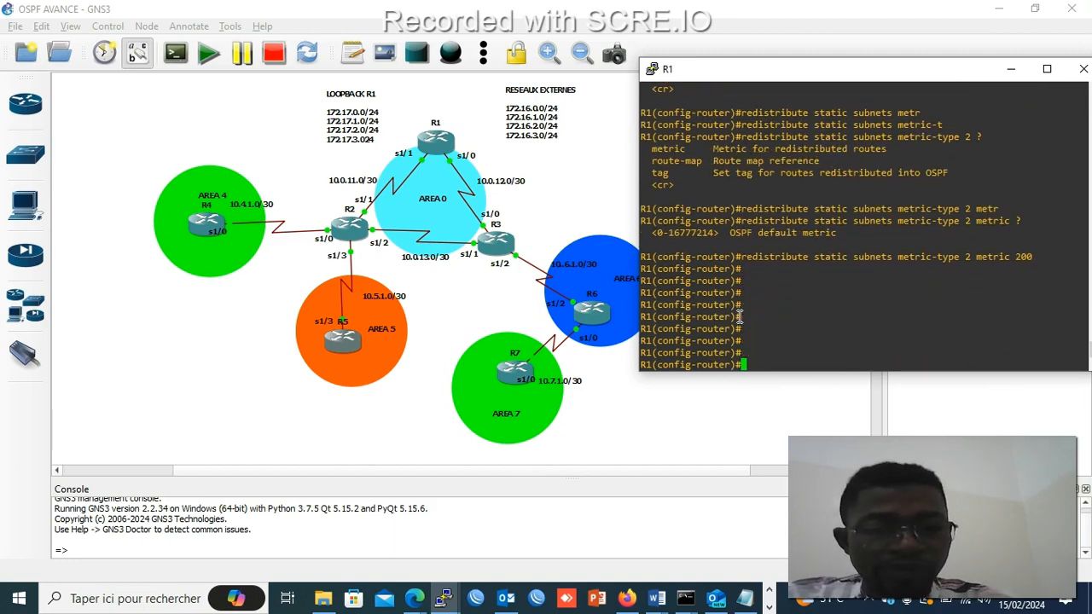
pyautogui.press('Return')
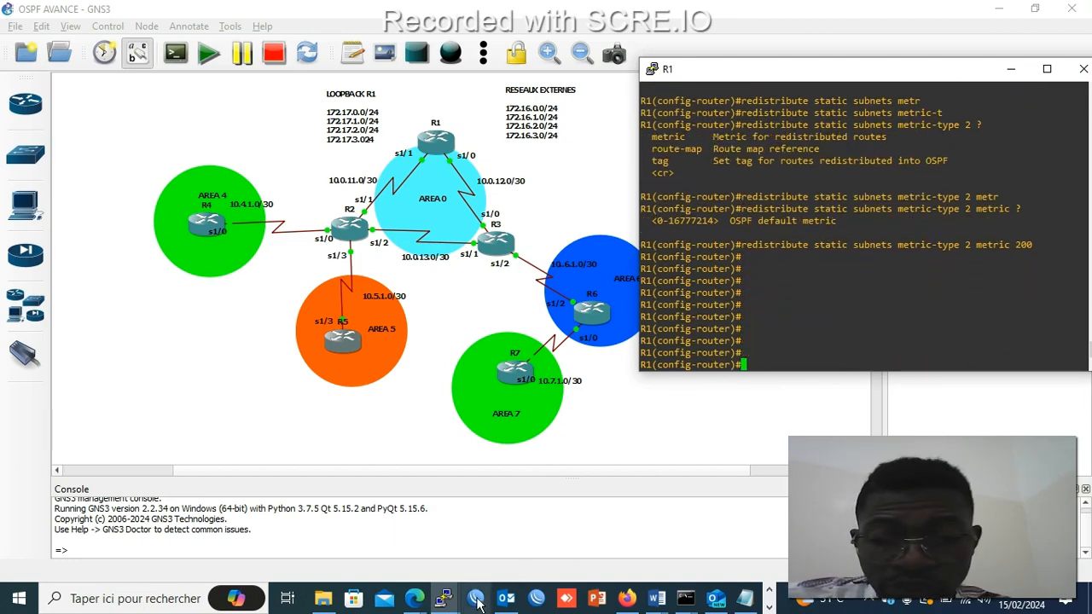
# - Bring up R2's console, display its IP routing table, highlight the external 172.16 routes, and minimize the console
pyautogui.moveTo(442, 604)
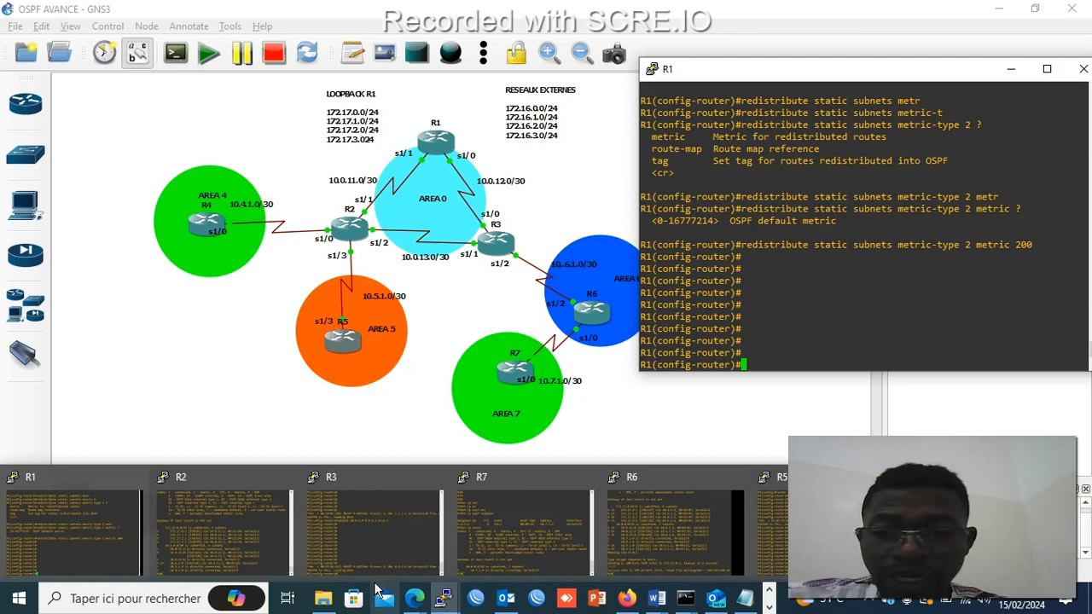
pyautogui.click(226, 546)
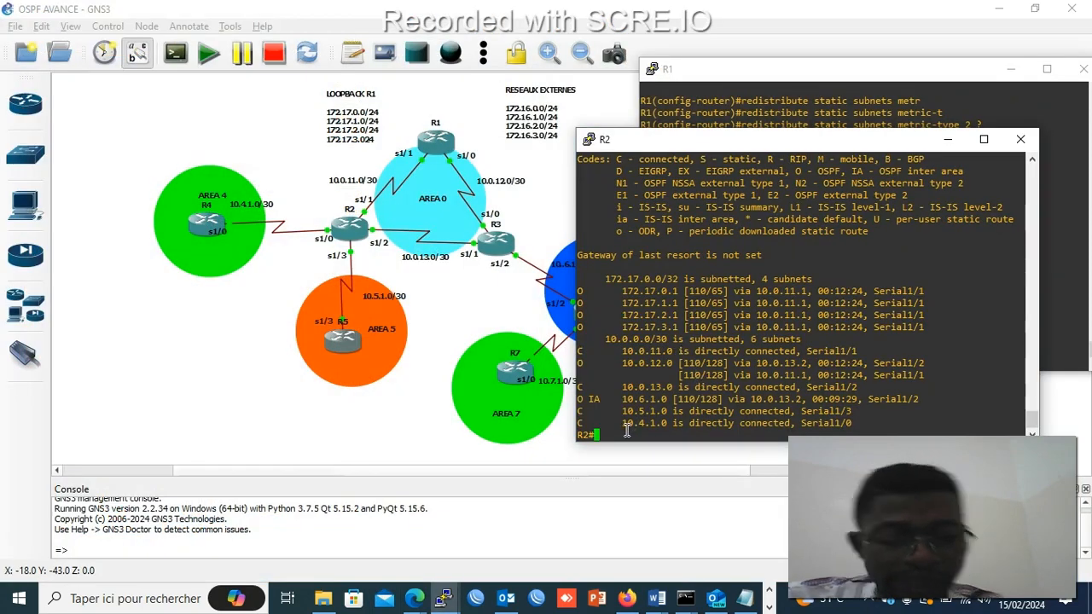
pyautogui.write('sh ip route')
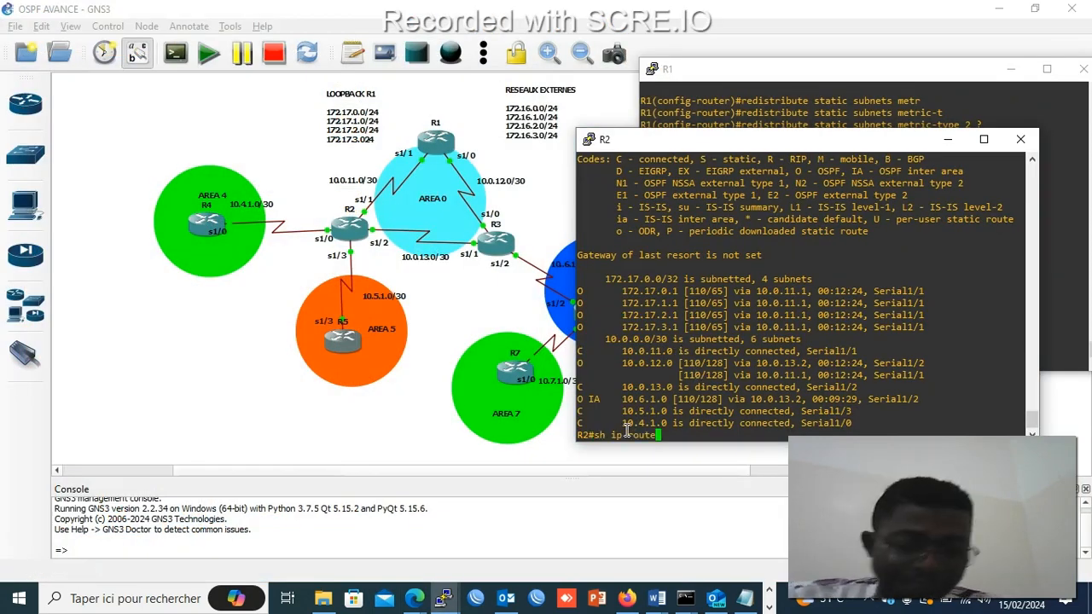
pyautogui.press('Return')
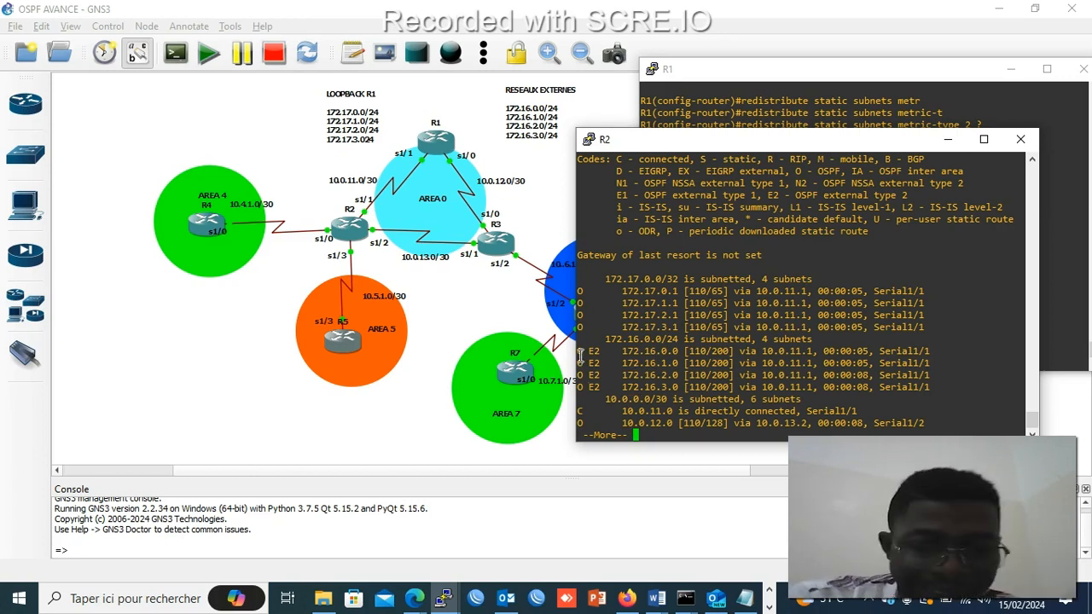
pyautogui.moveTo(585, 351); pyautogui.dragTo(678, 387)
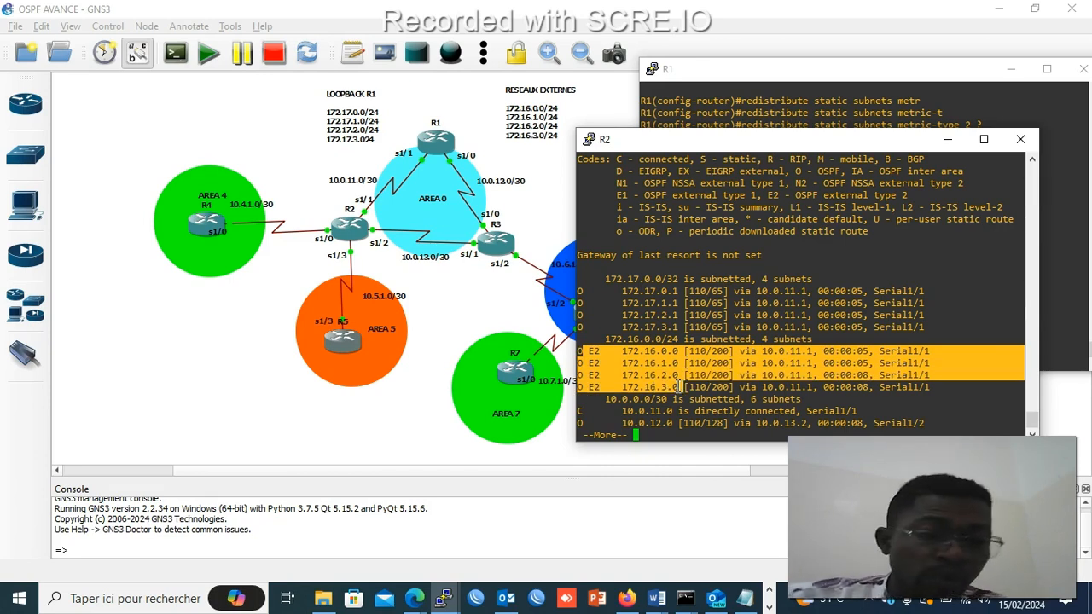
pyautogui.click(954, 141)
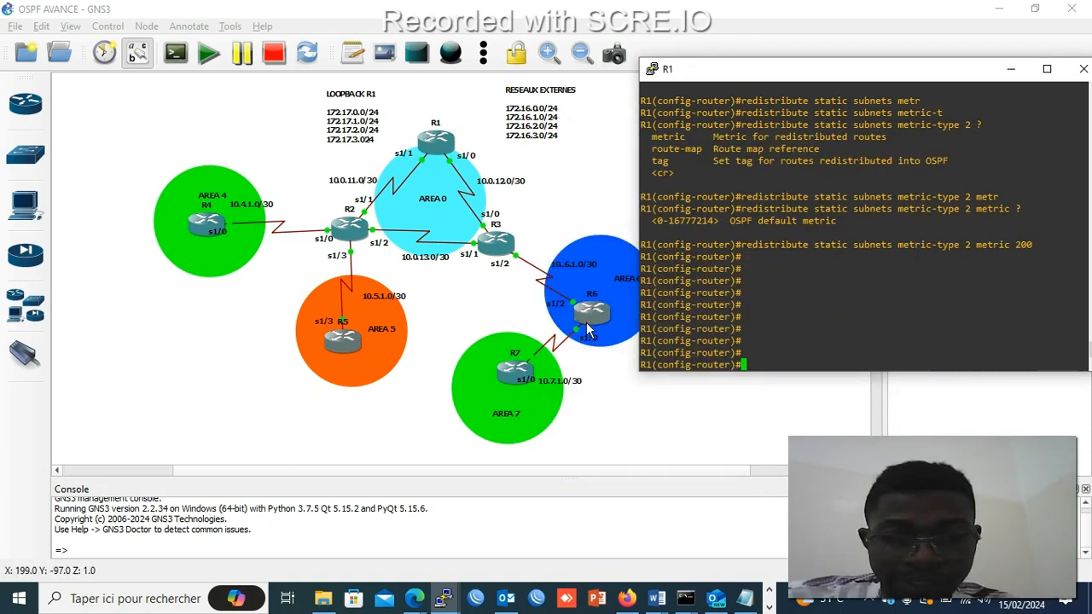
# - Bring up R6's console and display its IP routing table to check for the redistributed 172.16 networks
pyautogui.moveTo(437, 604)
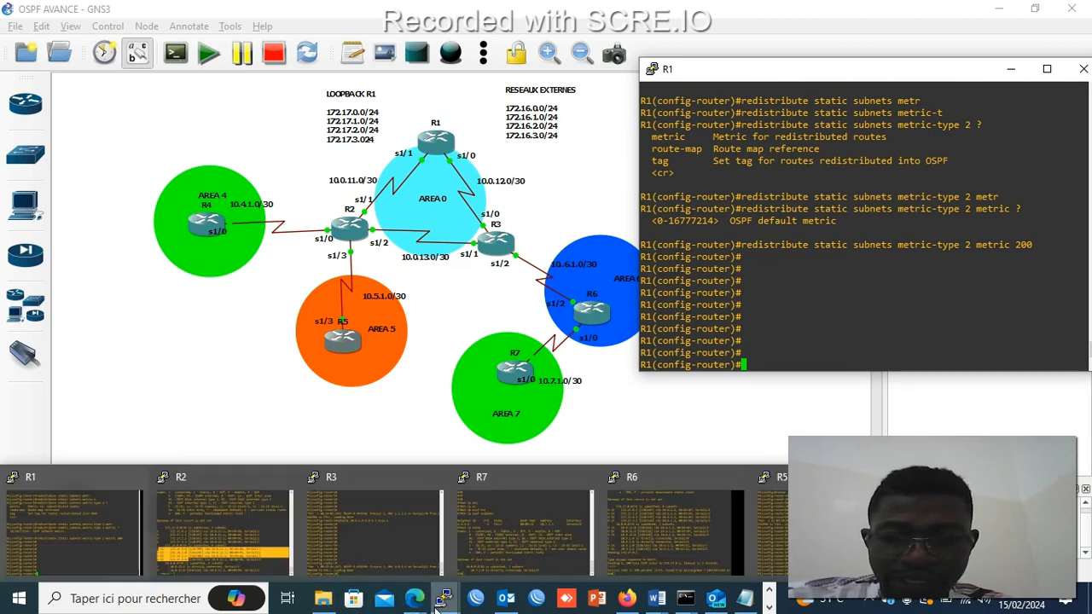
pyautogui.click(610, 529)
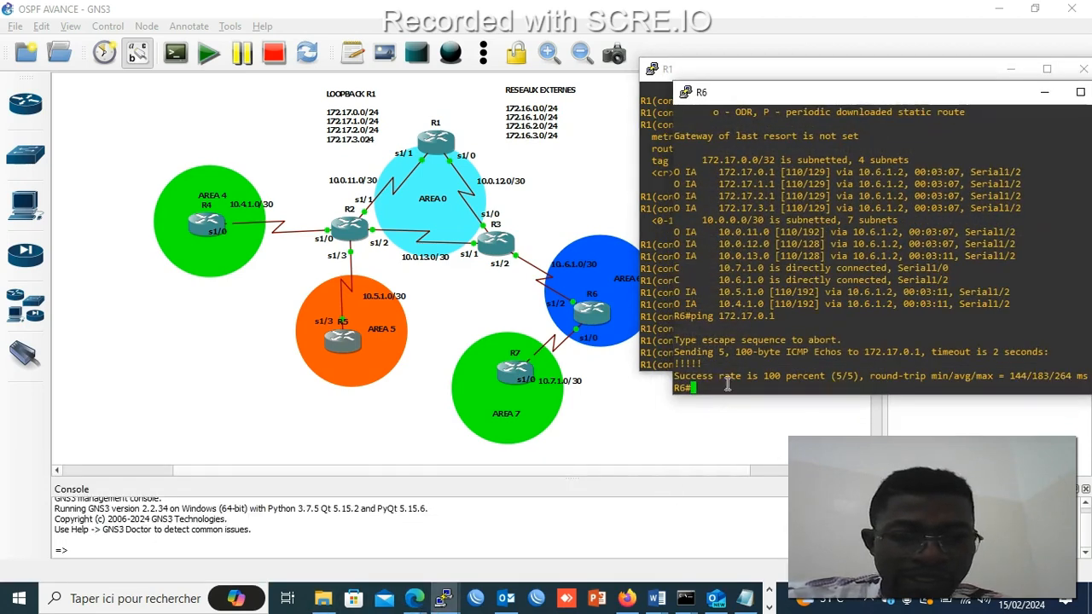
pyautogui.press('Up')
pyautogui.press('Up')
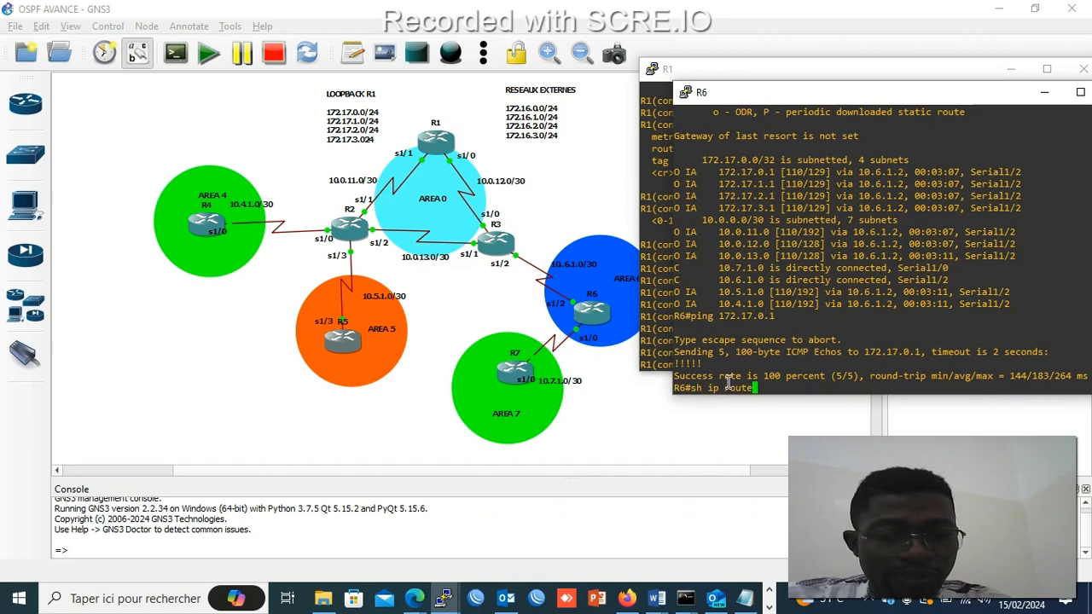
pyautogui.press('Return')
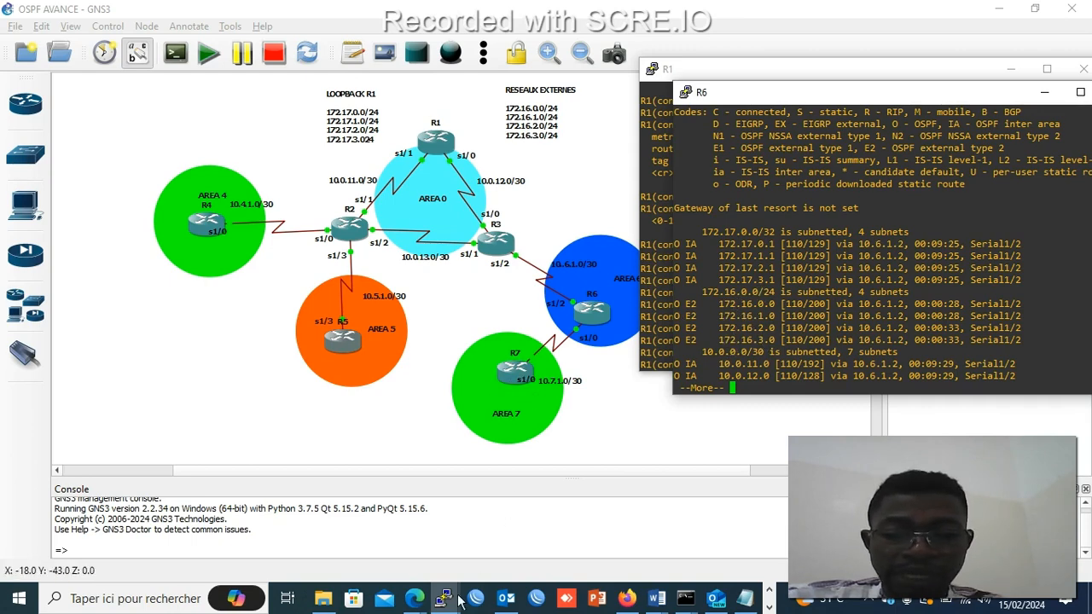
# - Bring up R5's console, display its IP routing table from router configuration mode, and minimize the console
pyautogui.moveTo(441, 601)
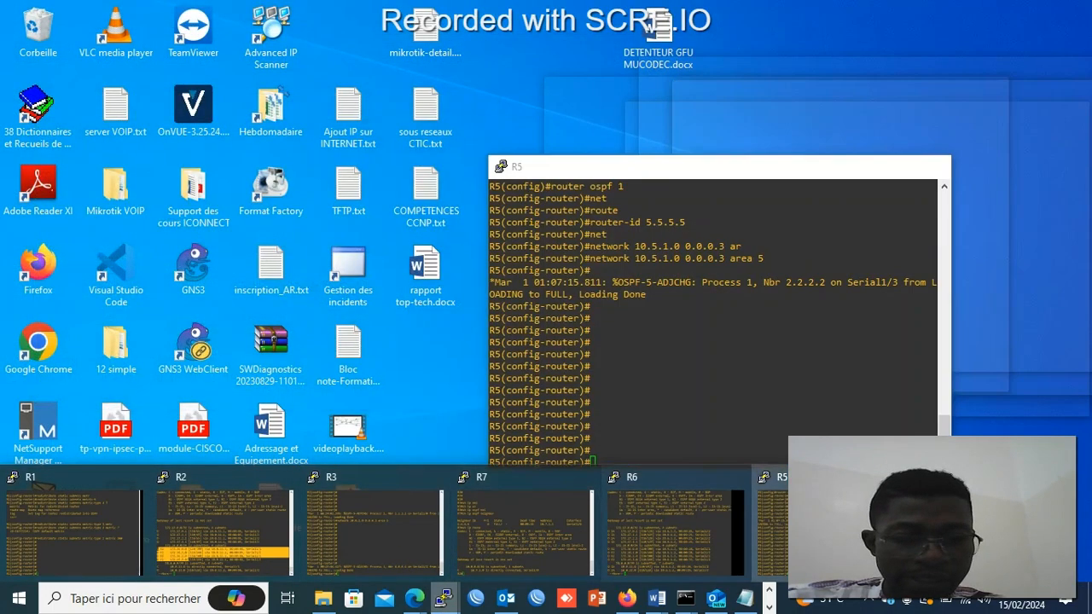
pyautogui.click(768, 516)
pyautogui.write('d')
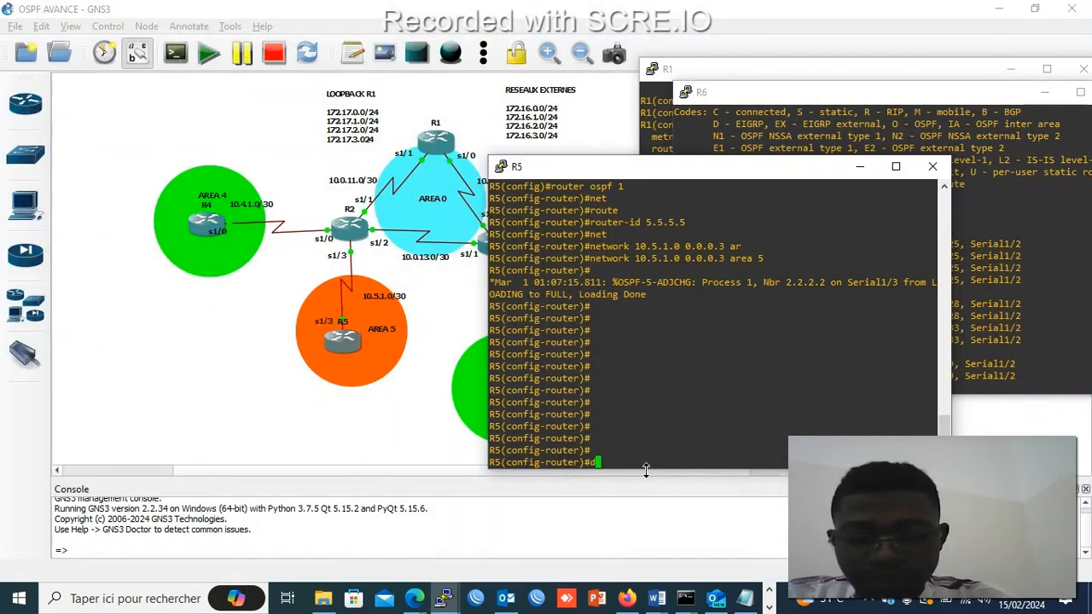
pyautogui.write('o sh ip route')
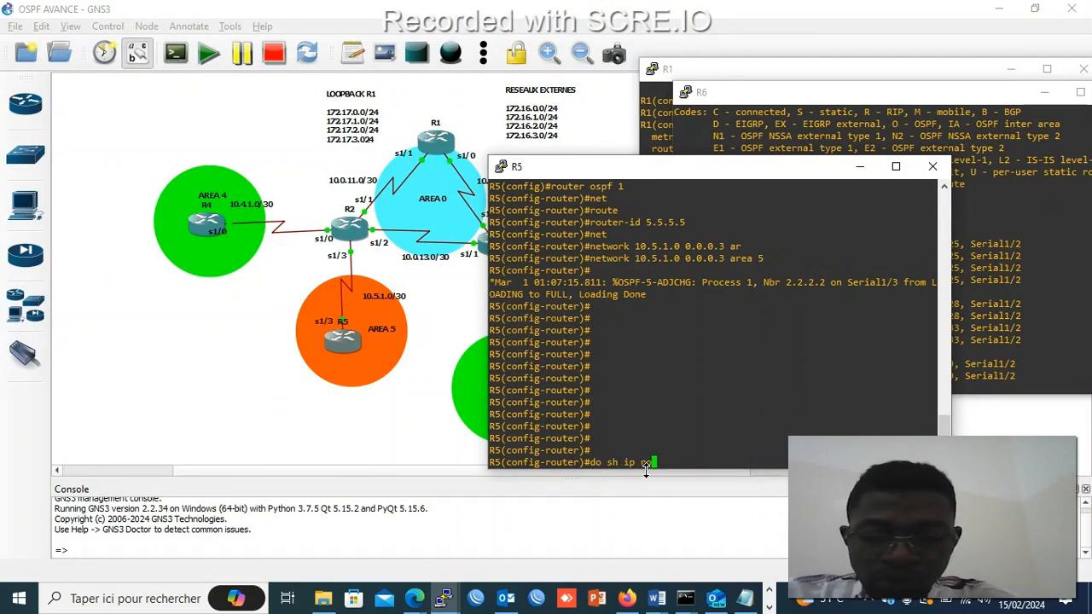
pyautogui.press('Return')
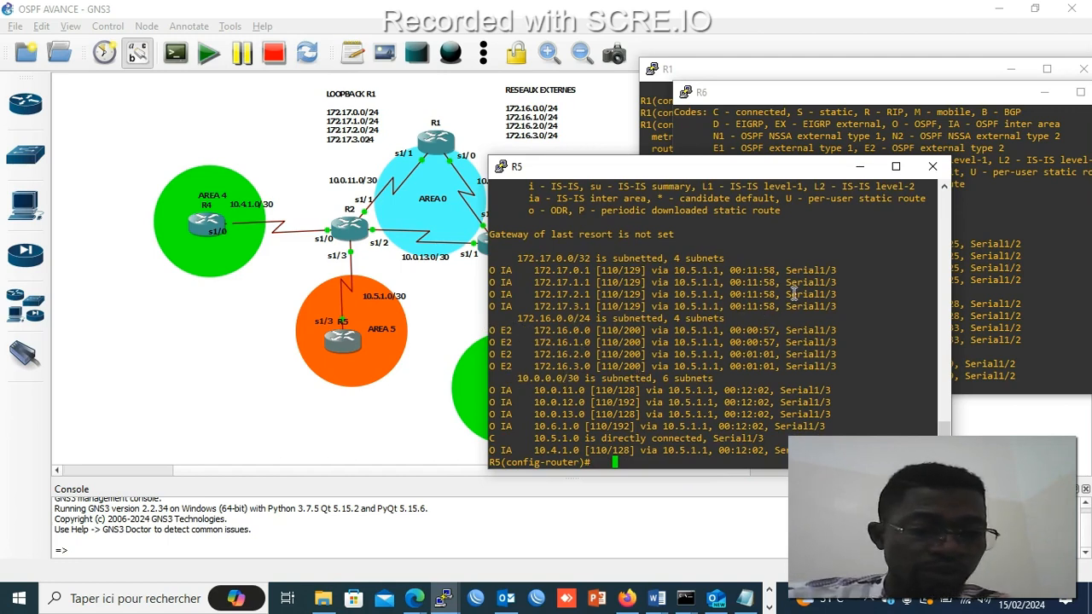
pyautogui.click(861, 168)
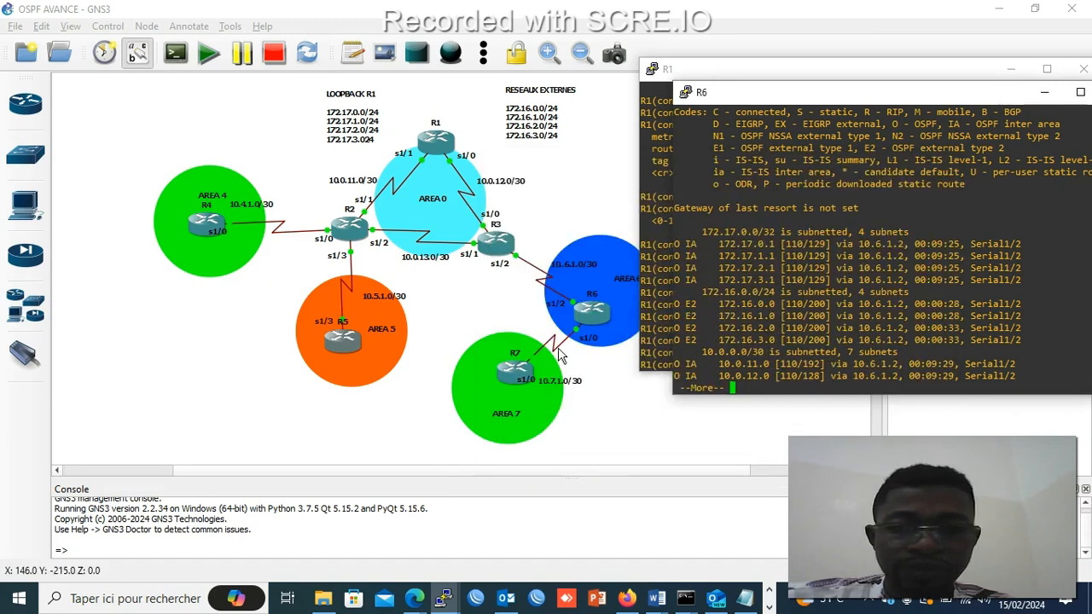
# - Bring up R4's console and display its full IP routing table from router configuration mode to check the 172.16 networks
pyautogui.moveTo(447, 599)
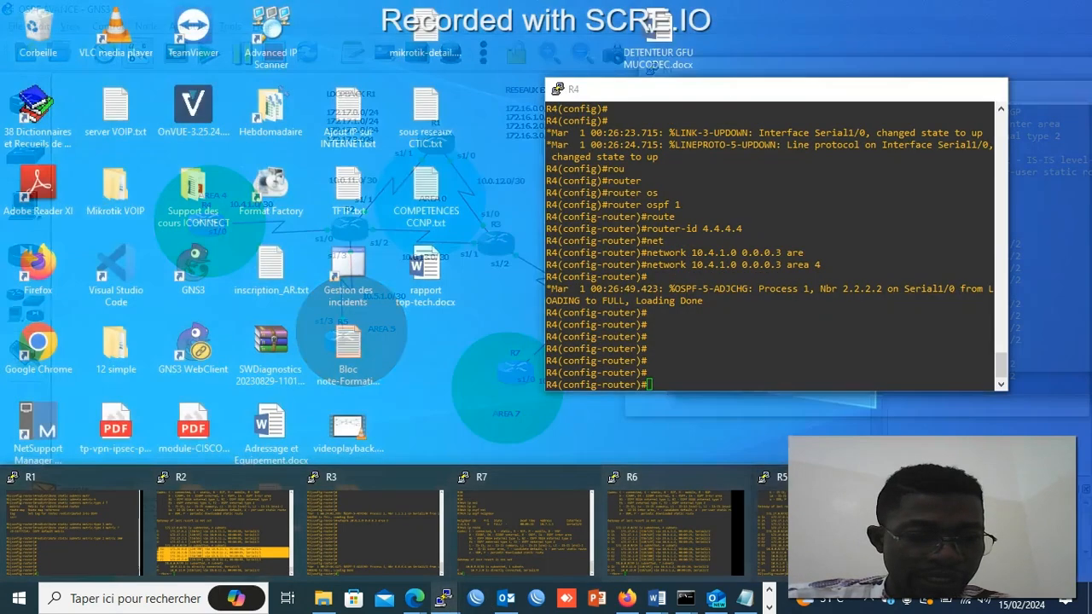
pyautogui.click(972, 529)
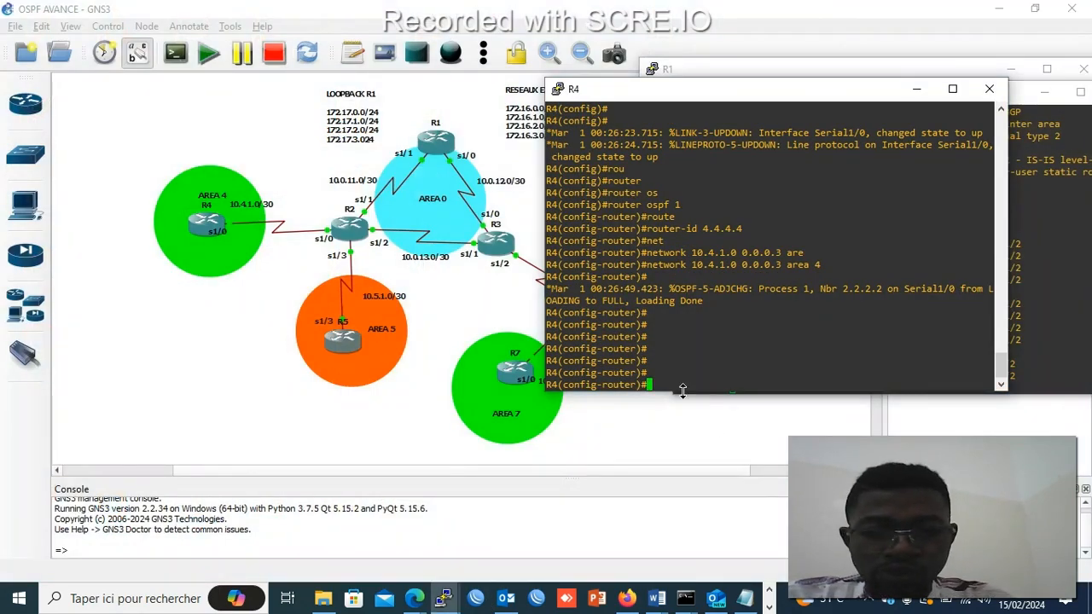
pyautogui.write('do sh')
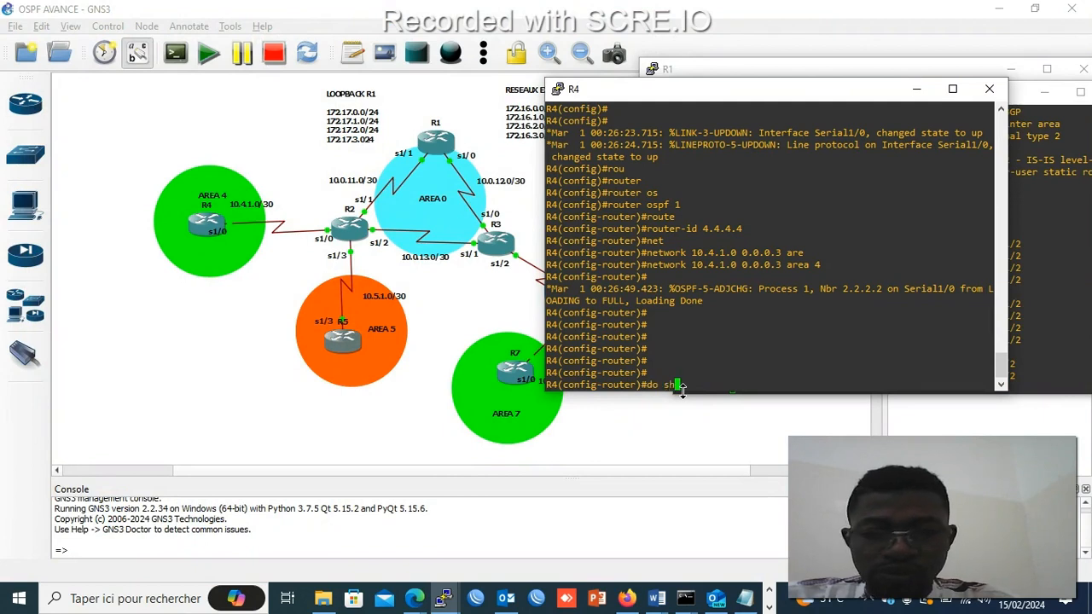
pyautogui.write(' ip r')
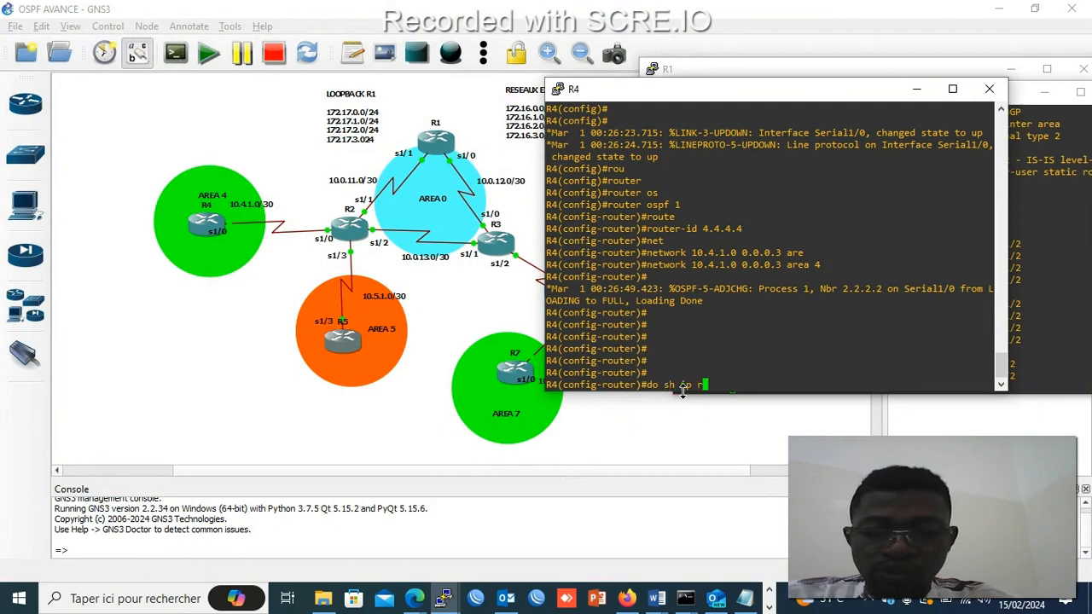
pyautogui.write('oute')
pyautogui.press('Return')
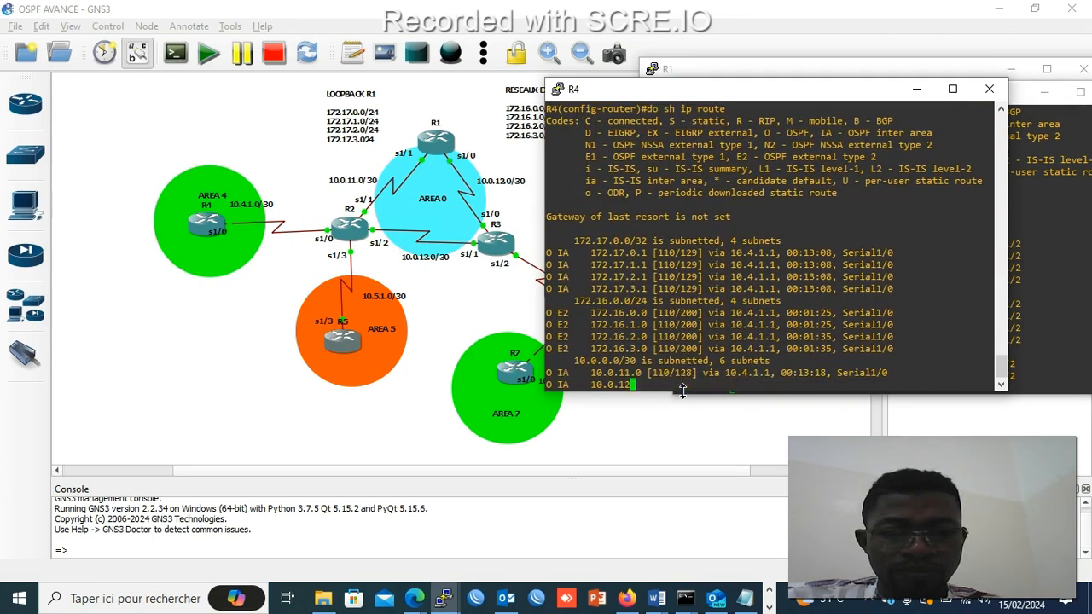
pyautogui.press('space')
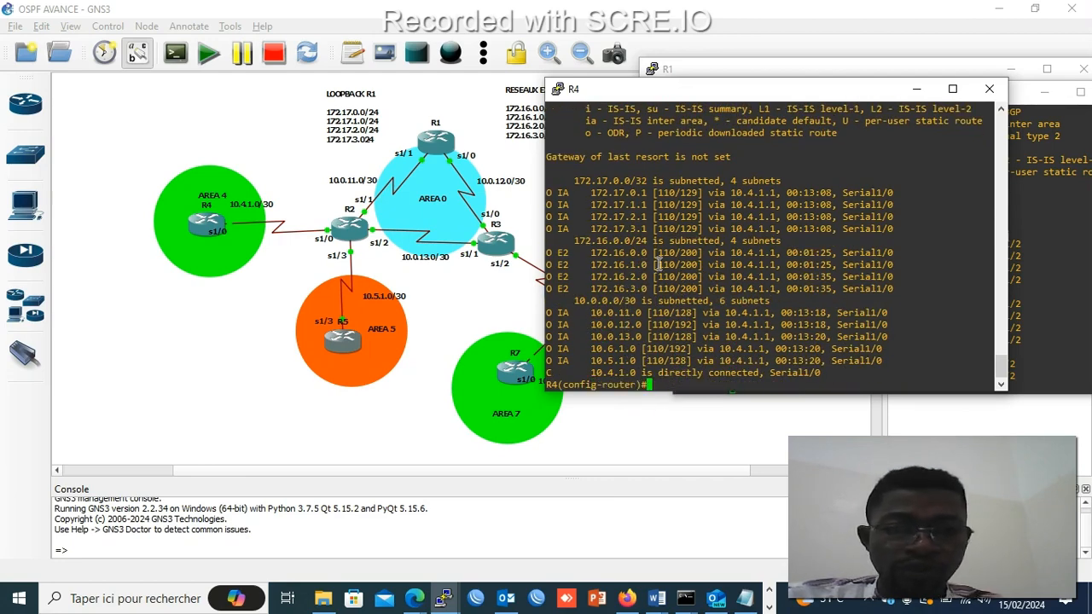
# - Minimize the R4, R6 and R1 consoles to uncover the topology
pyautogui.click(917, 89)
pyautogui.click(1041, 93)
pyautogui.click(1015, 72)
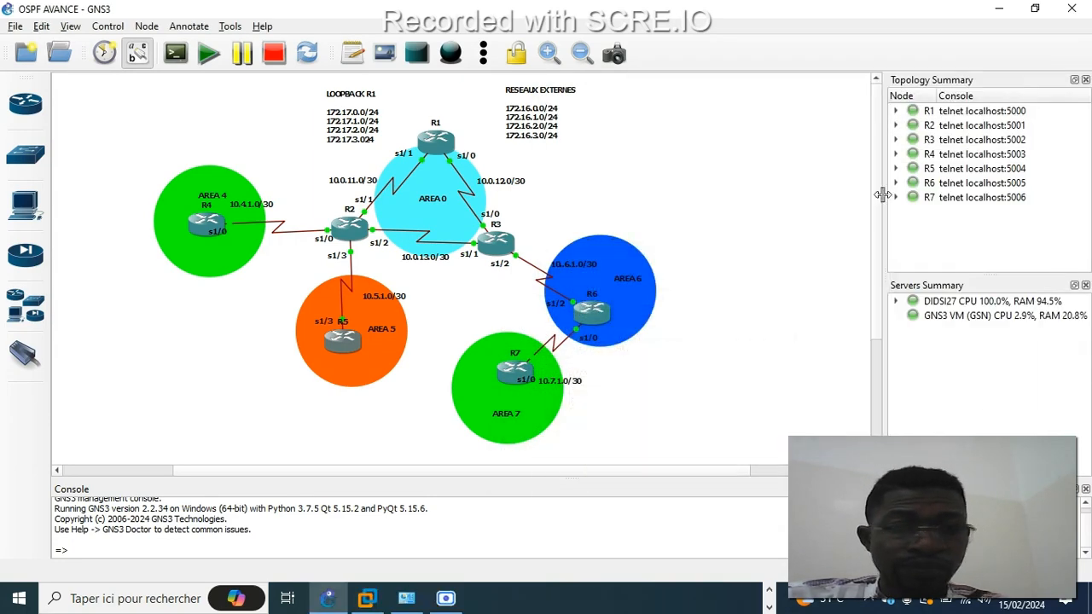
# - Bring up R7's console, display its IP routing table to check for routes from other areas, and minimize the console
pyautogui.click(770, 590)
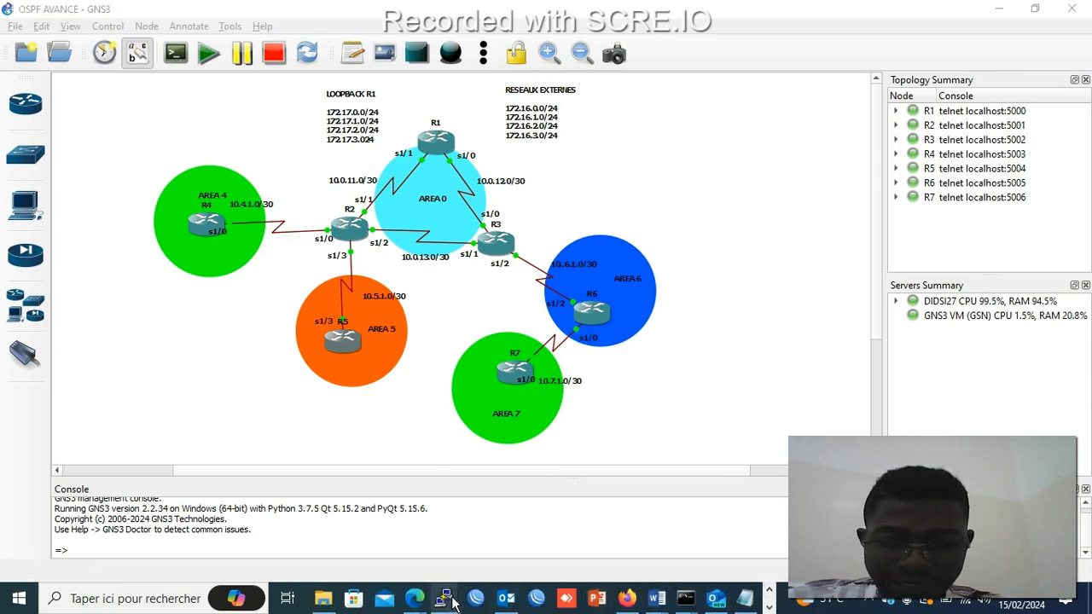
pyautogui.moveTo(454, 602)
pyautogui.click(535, 529)
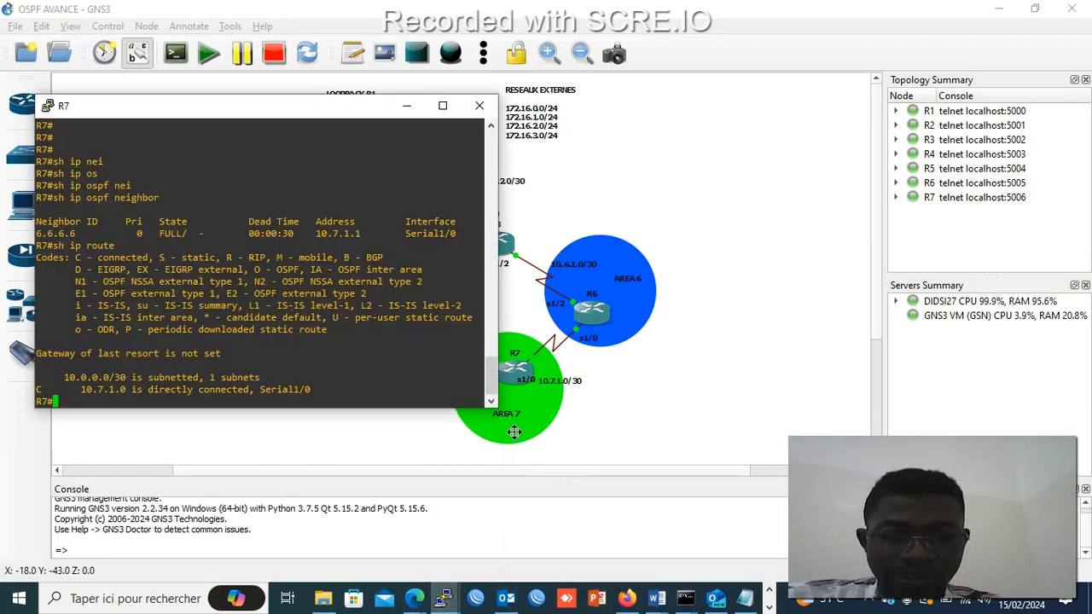
pyautogui.write('sh ')
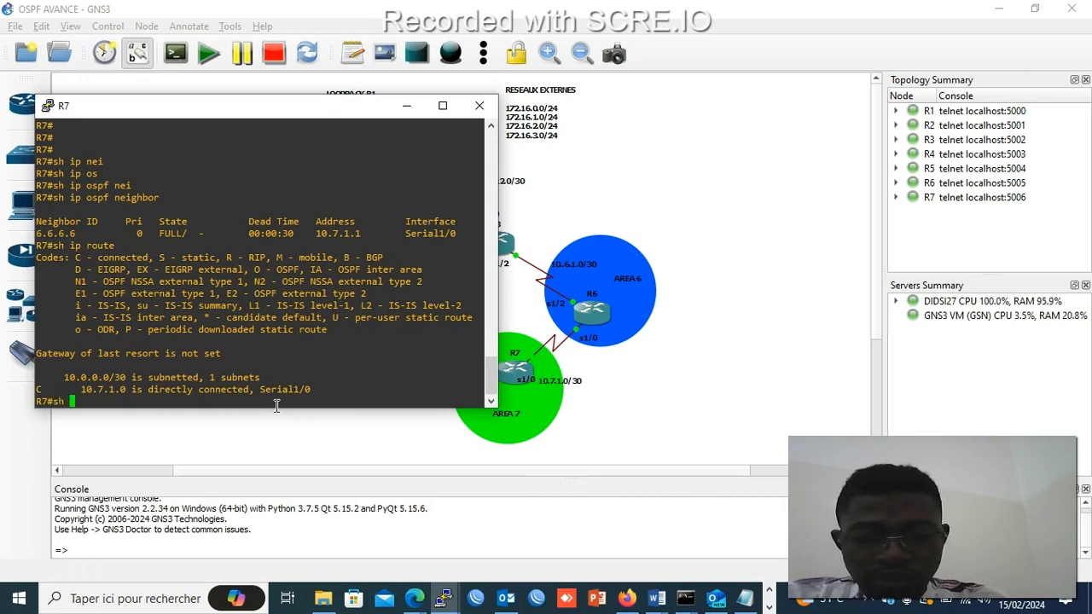
pyautogui.write('ip route')
pyautogui.press('Return')
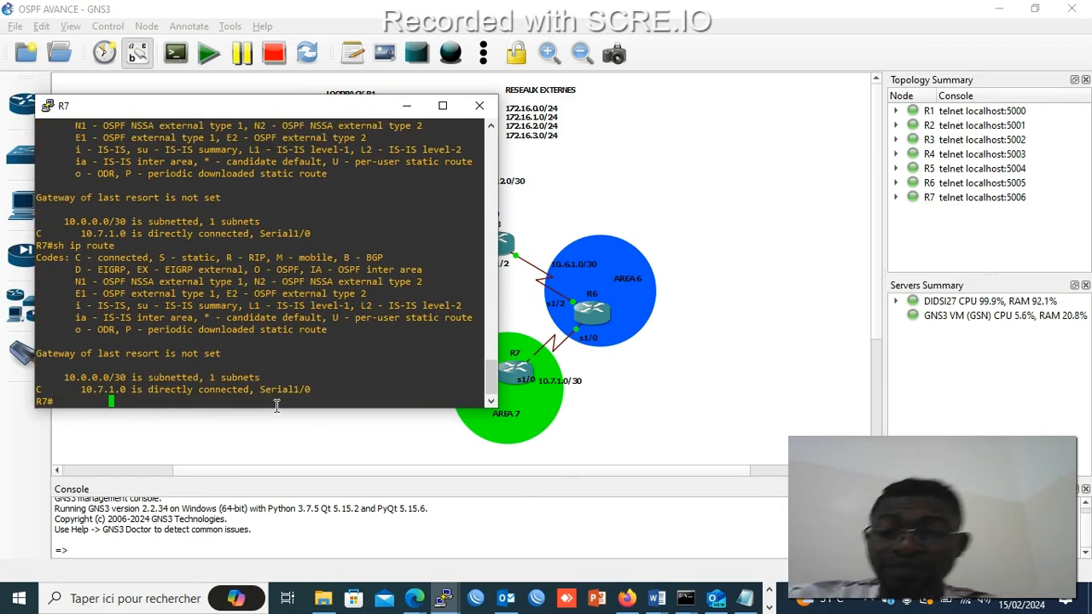
pyautogui.click(417, 108)
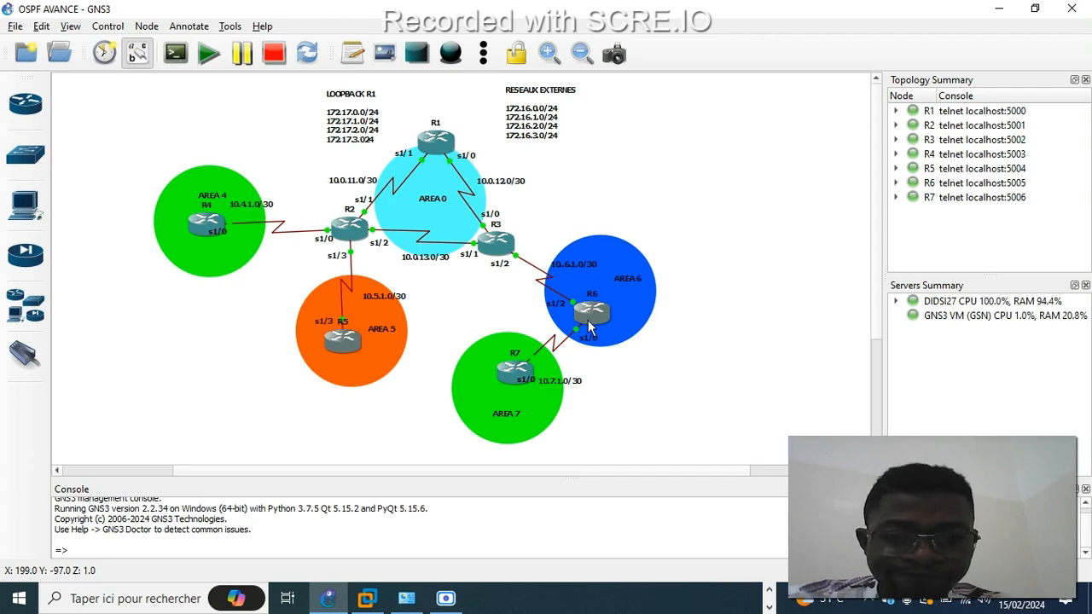
# - Bring up R3's console and get a fresh router configuration prompt
pyautogui.moveTo(588, 321)
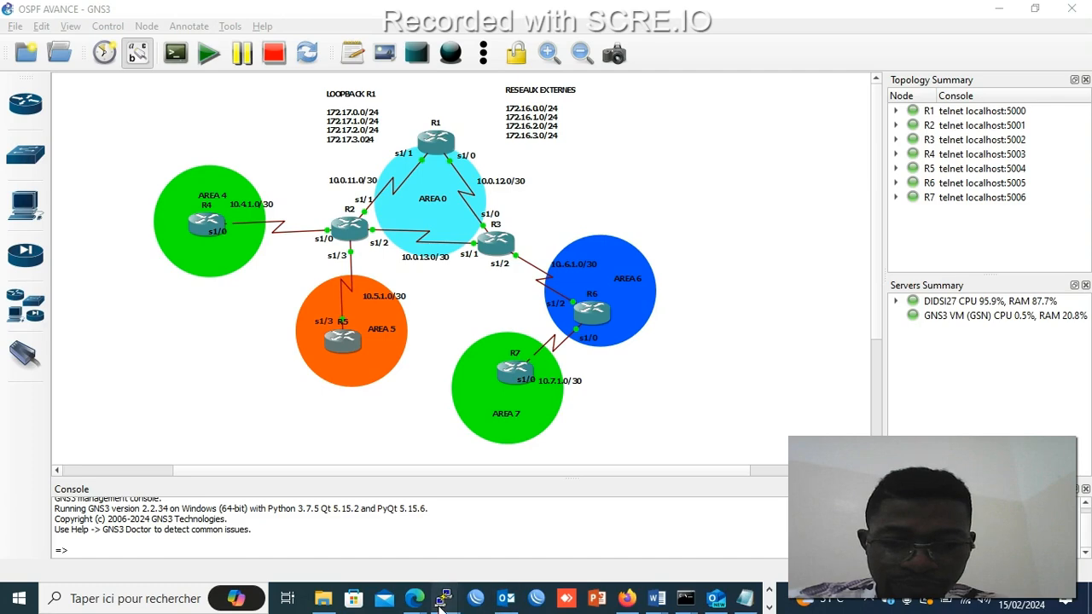
pyautogui.moveTo(444, 598)
pyautogui.click(366, 526)
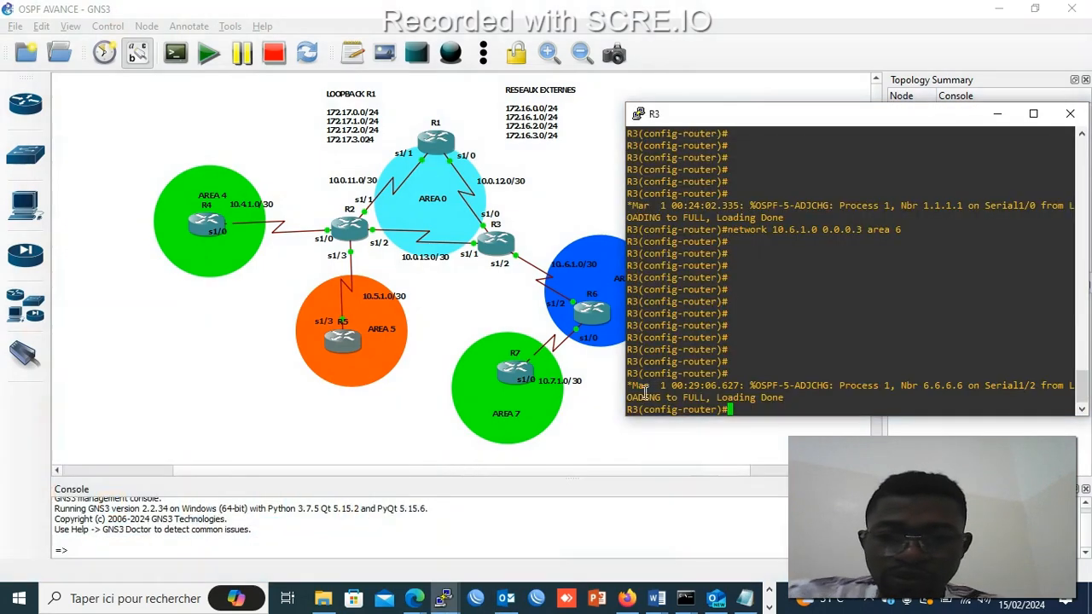
pyautogui.press('Return')
pyautogui.press('Return')
pyautogui.press('Return')
pyautogui.press('Return')
pyautogui.press('Return')
pyautogui.press('Return')
pyautogui.press('Return')
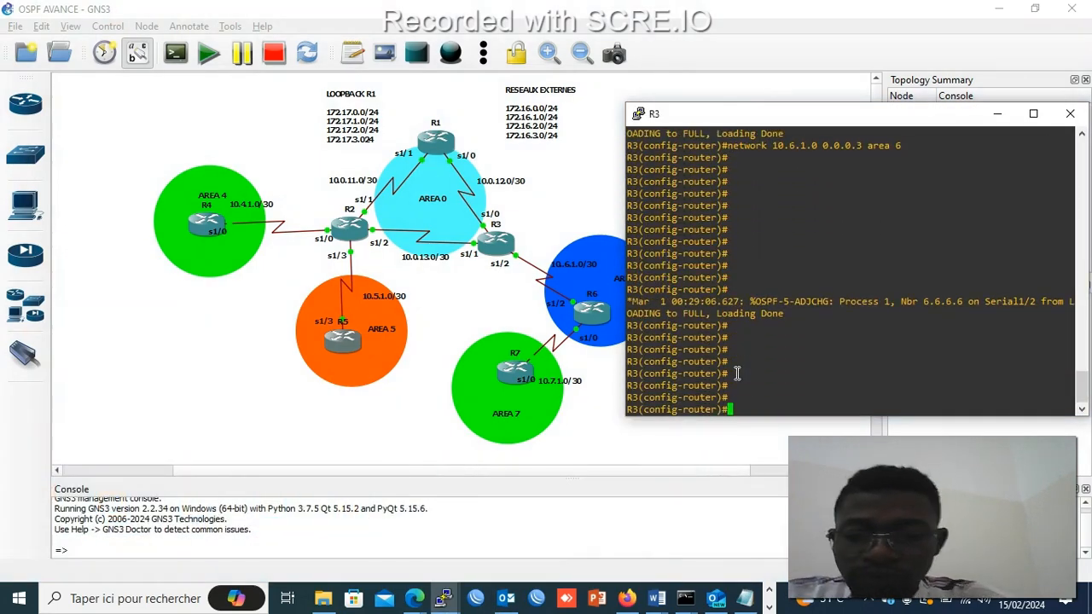
# - Exit R3's router configuration mode and enter the configuration of interface serial 1/2
pyautogui.write('exit')
pyautogui.press('Return')
pyautogui.press('Return')
pyautogui.press('Return')
pyautogui.press('Return')
pyautogui.press('Return')
pyautogui.press('Return')
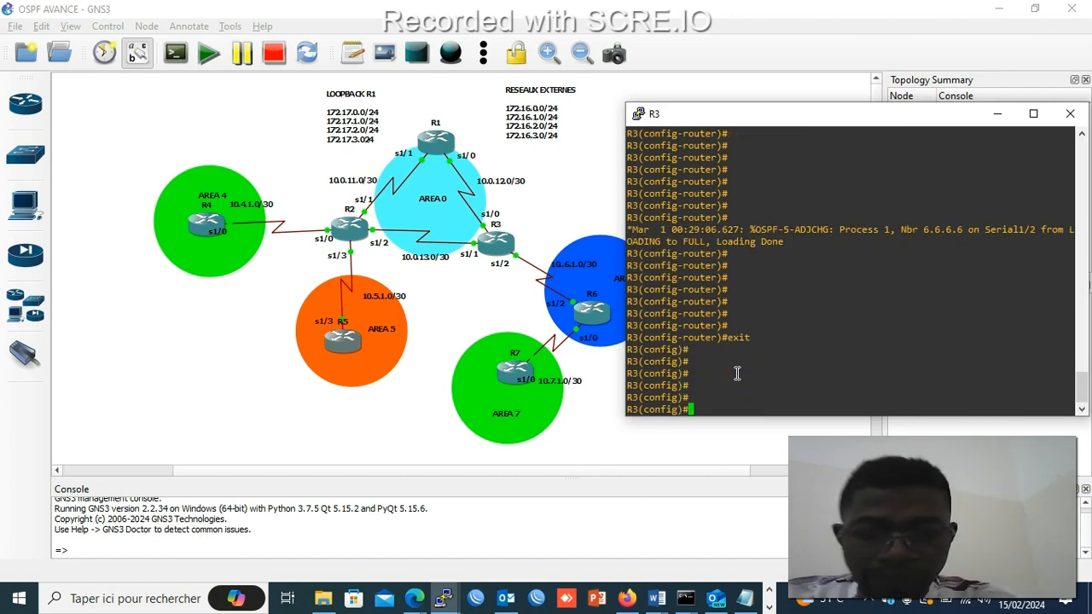
pyautogui.write('int se')
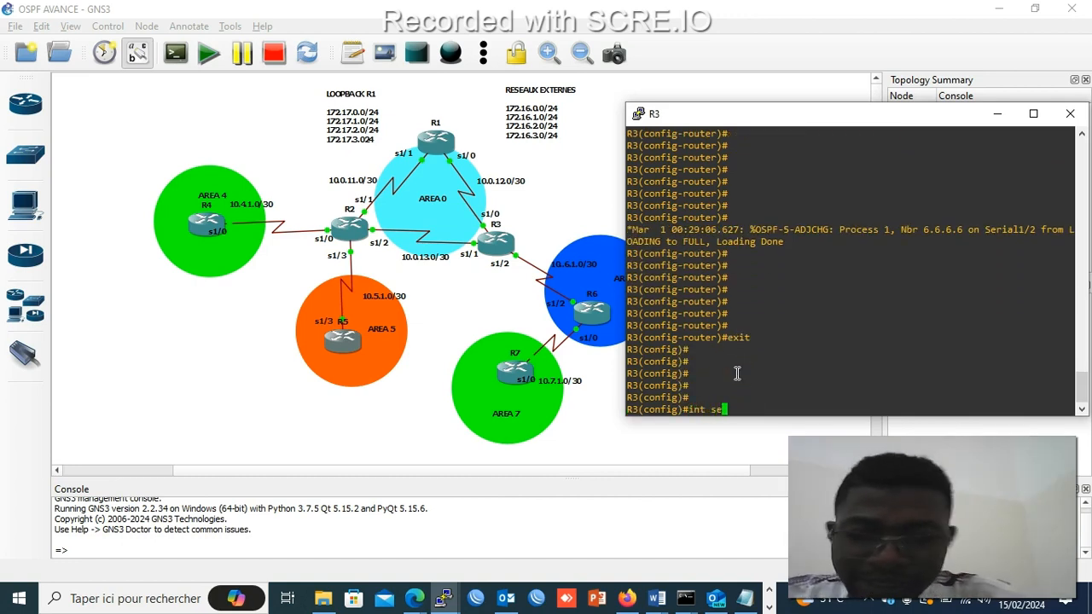
pyautogui.press('Tab')
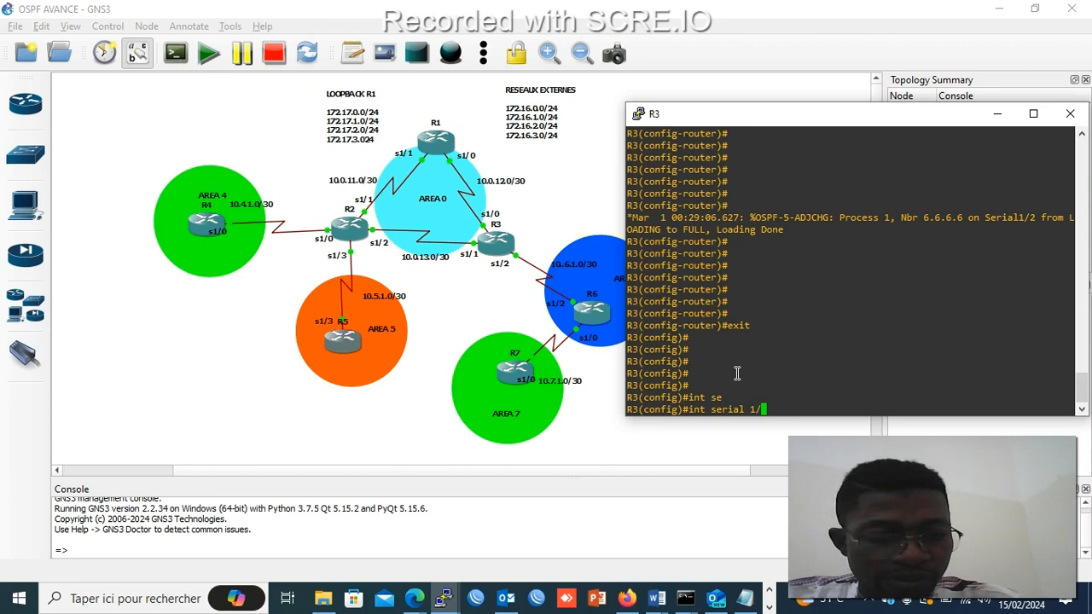
pyautogui.press('Return')
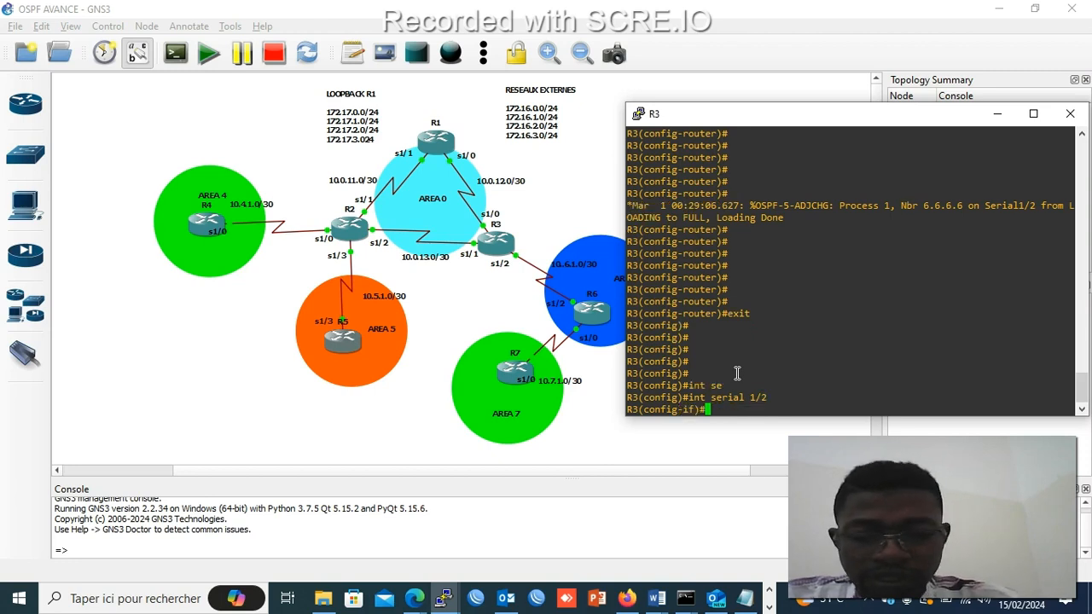
# - Try to complete a neighbor command under serial 1/2, clear the line, and return to global configuration mode
pyautogui.write('nei')
pyautogui.press('Tab')
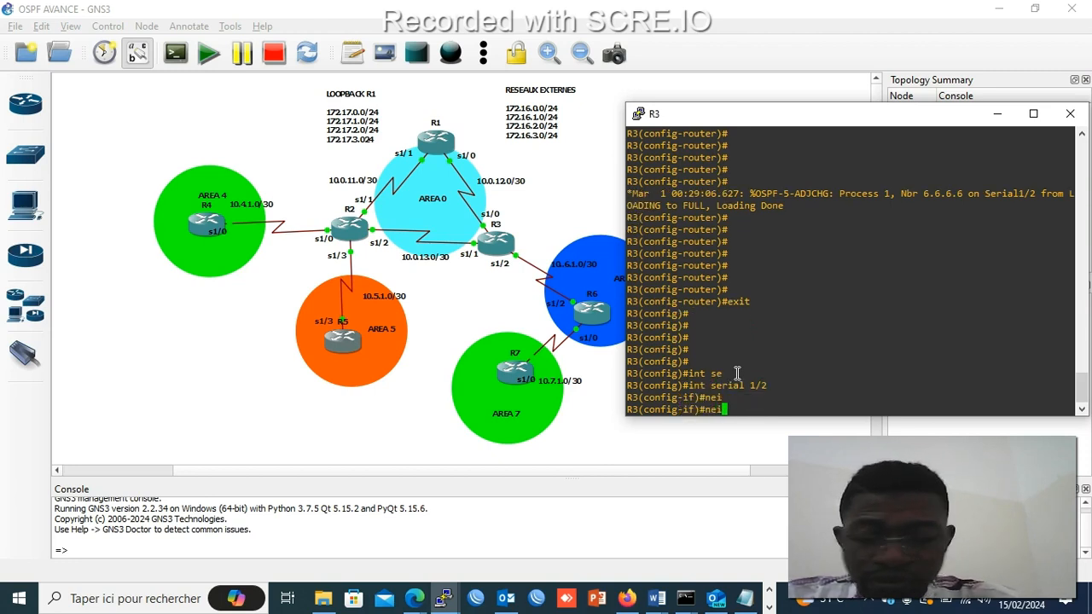
pyautogui.write('g')
pyautogui.press('Tab')
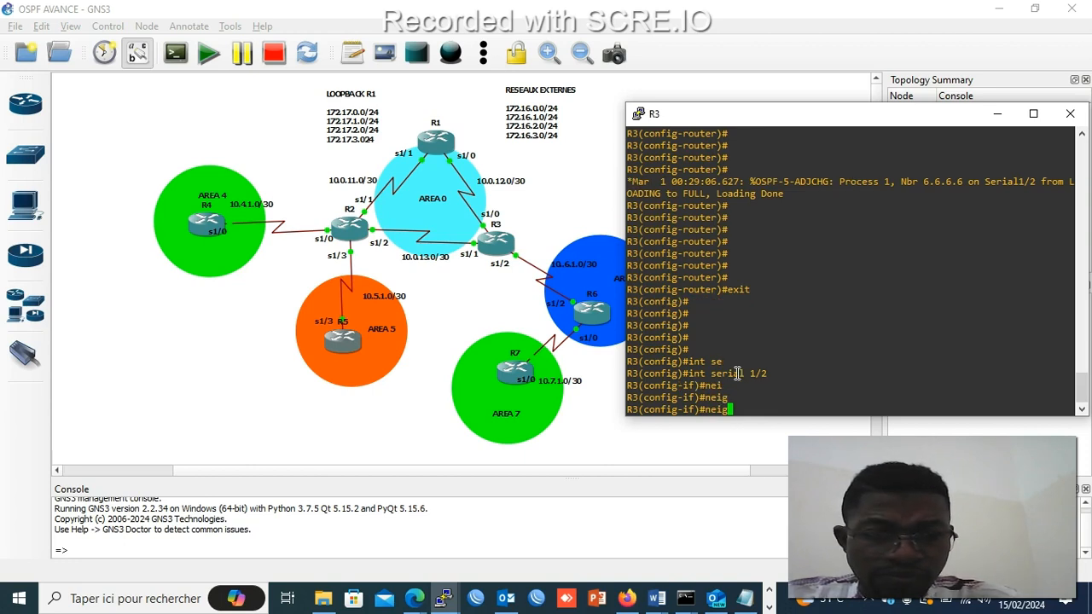
pyautogui.press('BackSpace')
pyautogui.press('BackSpace')
pyautogui.press('BackSpace')
pyautogui.press('BackSpace')
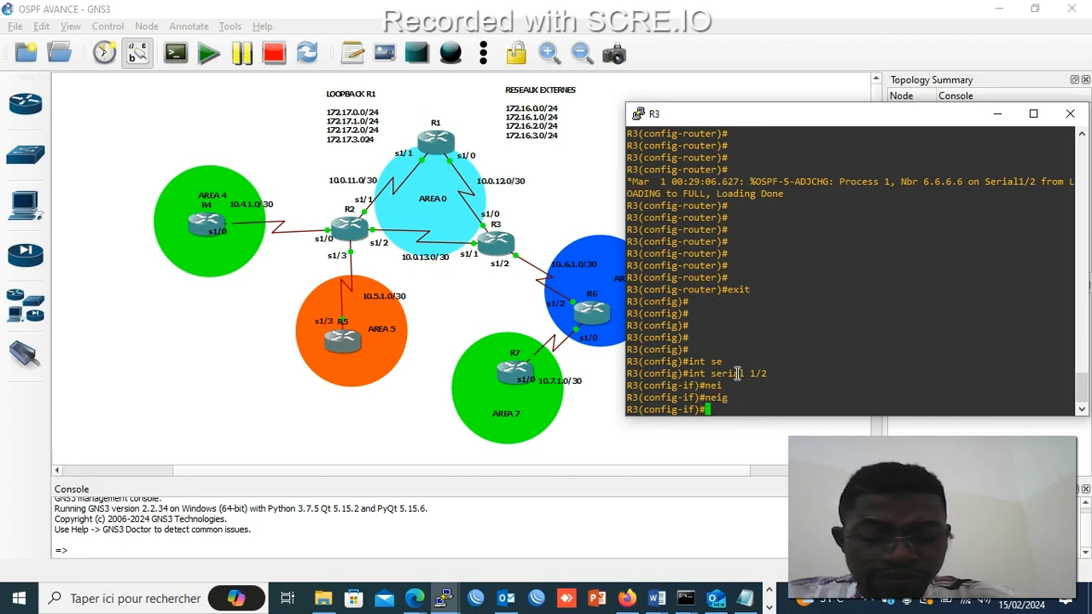
pyautogui.write('n')
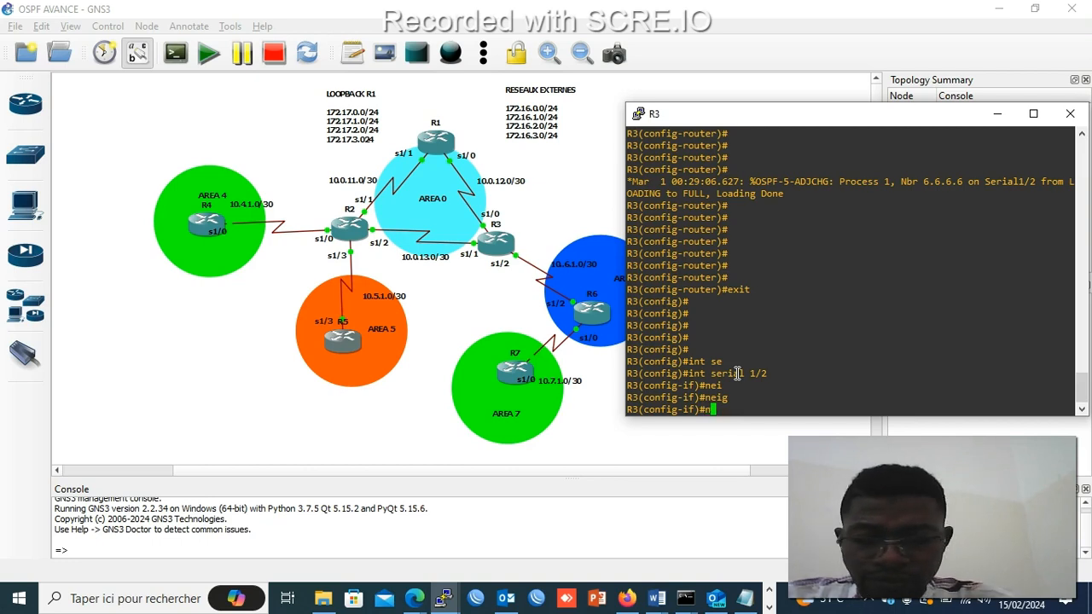
pyautogui.write('e')
pyautogui.press('Tab')
pyautogui.write('t')
pyautogui.press('Tab')
pyautogui.press('BackSpace')
pyautogui.press('BackSpace')
pyautogui.press('BackSpace')
pyautogui.press('BackSpace')
pyautogui.press('BackSpace')
pyautogui.press('BackSpace')
pyautogui.press('BackSpace')
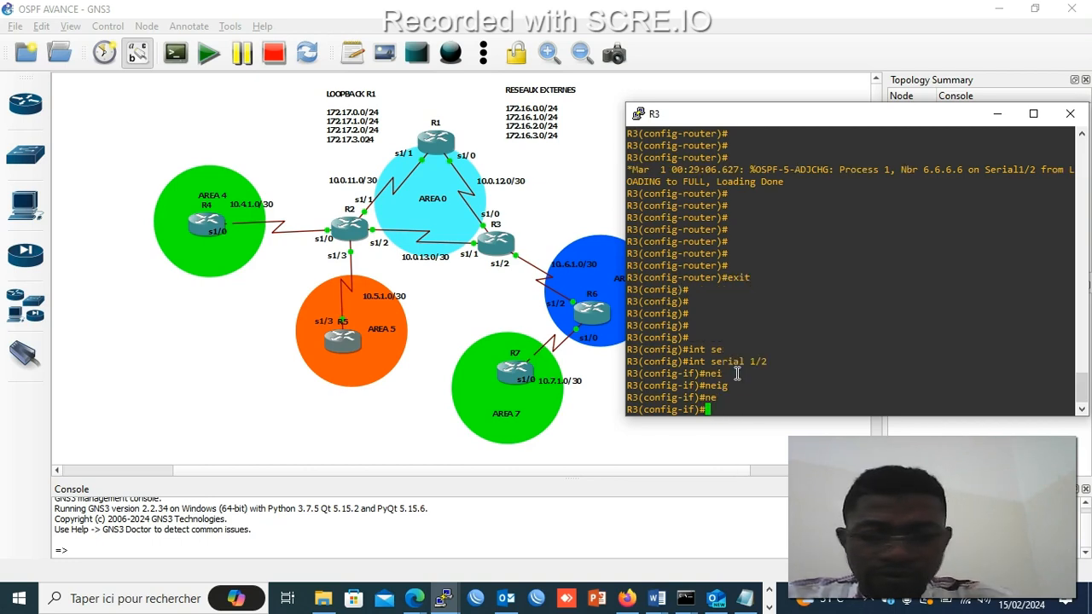
pyautogui.write('exir')
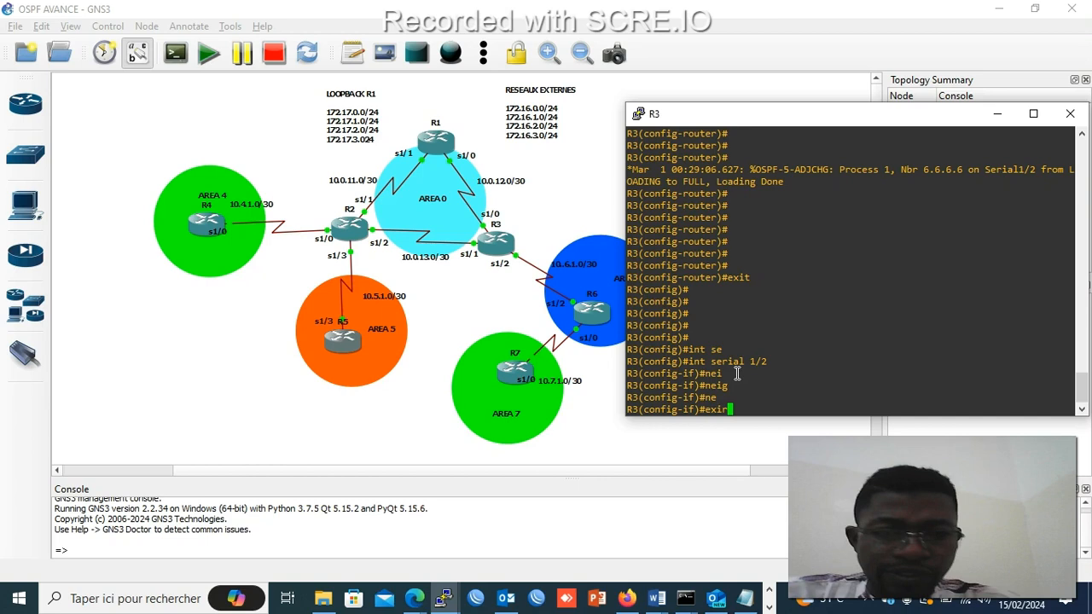
pyautogui.press('Return')
pyautogui.press('Return')
pyautogui.press('Return')
pyautogui.press('Return')
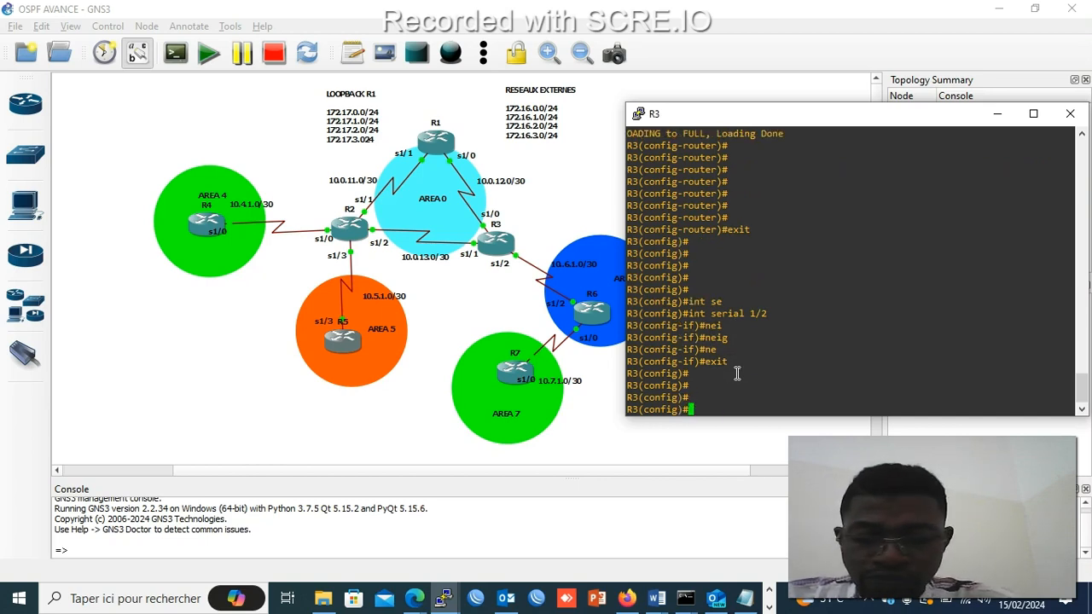
# - Enter router configuration mode for OSPF process 1 on R3
pyautogui.write('roou')
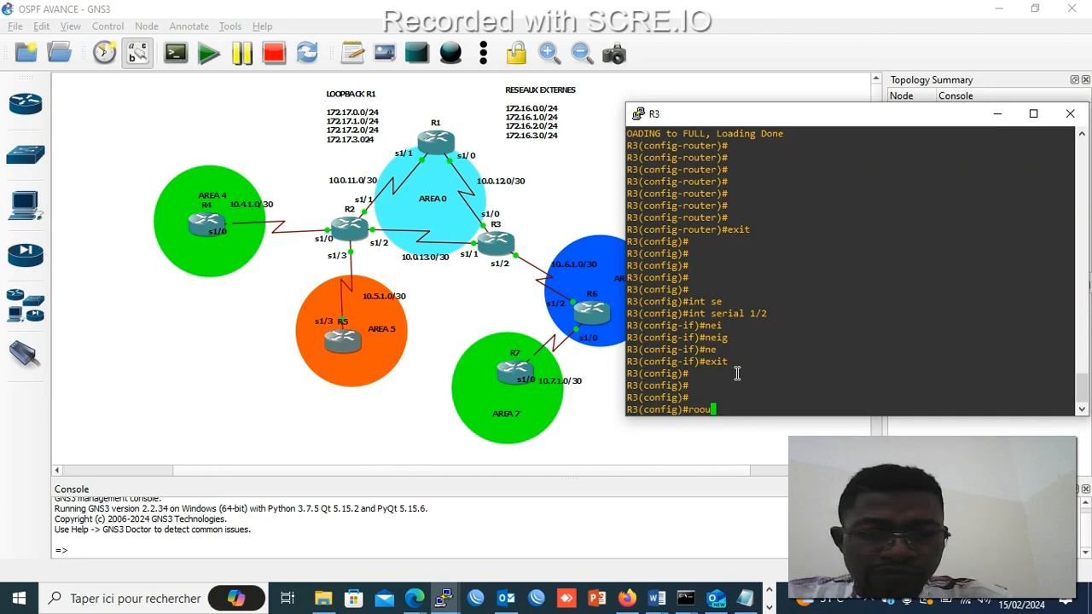
pyautogui.press('BackSpace')
pyautogui.press('BackSpace')
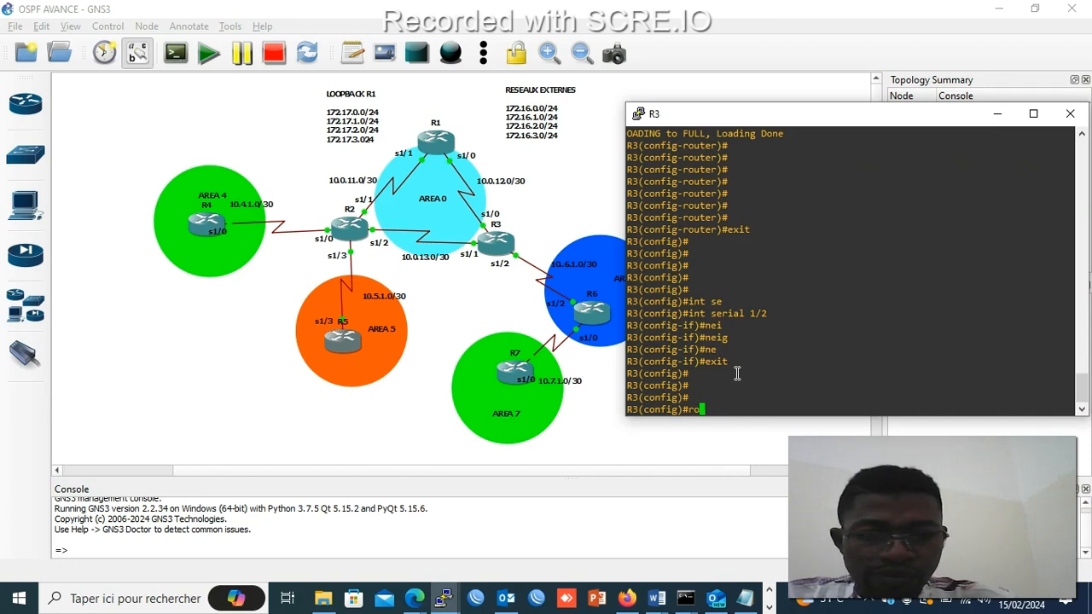
pyautogui.write('uter')
pyautogui.press('Tab')
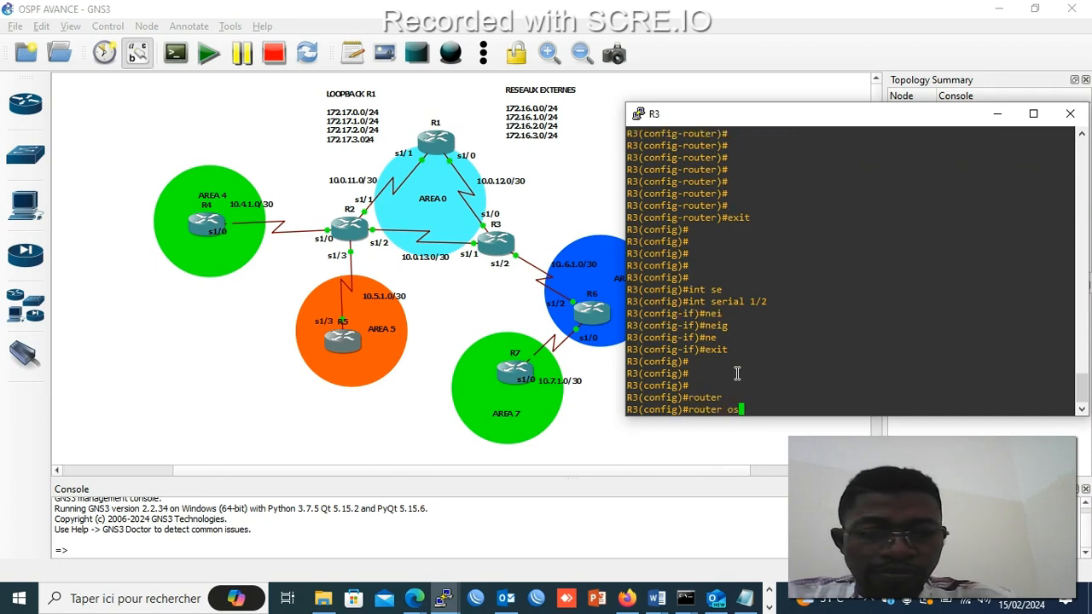
pyautogui.write('os')
pyautogui.press('Tab')
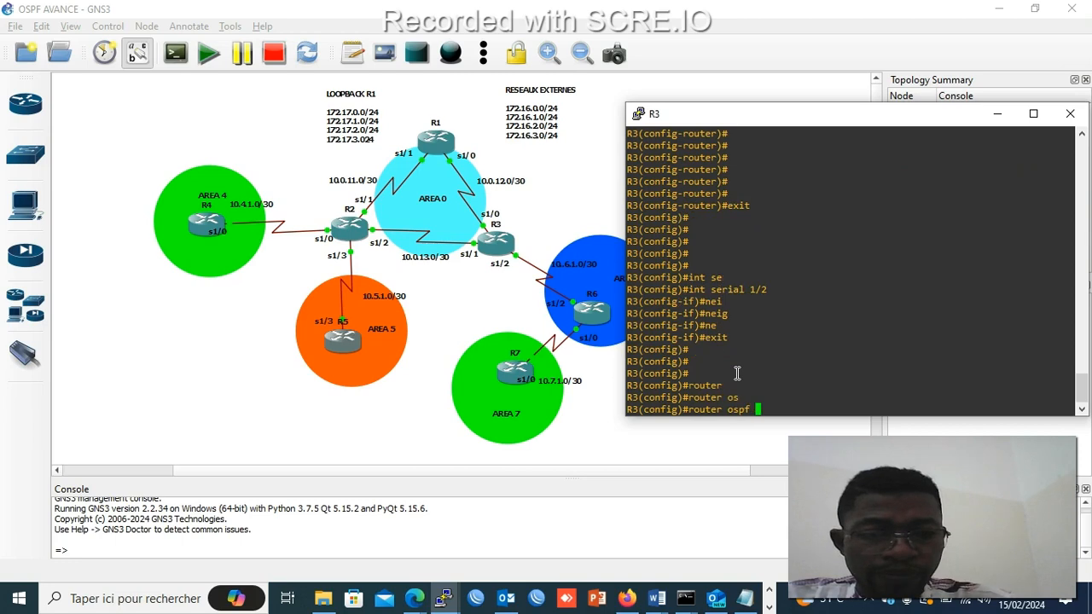
pyautogui.write('1')
pyautogui.press('Return')
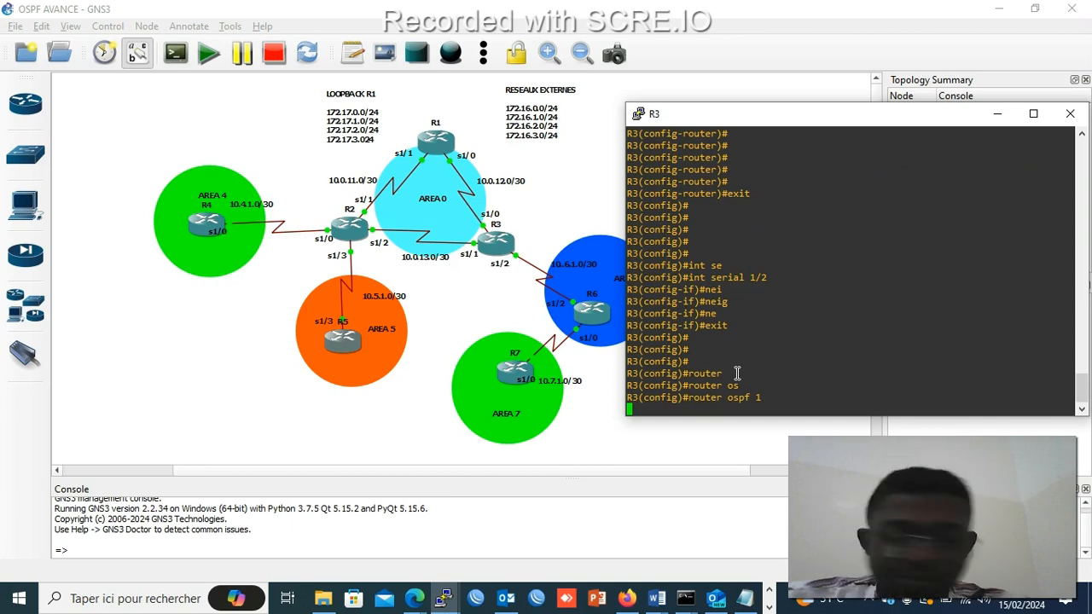
pyautogui.press('Return')
pyautogui.press('Return')
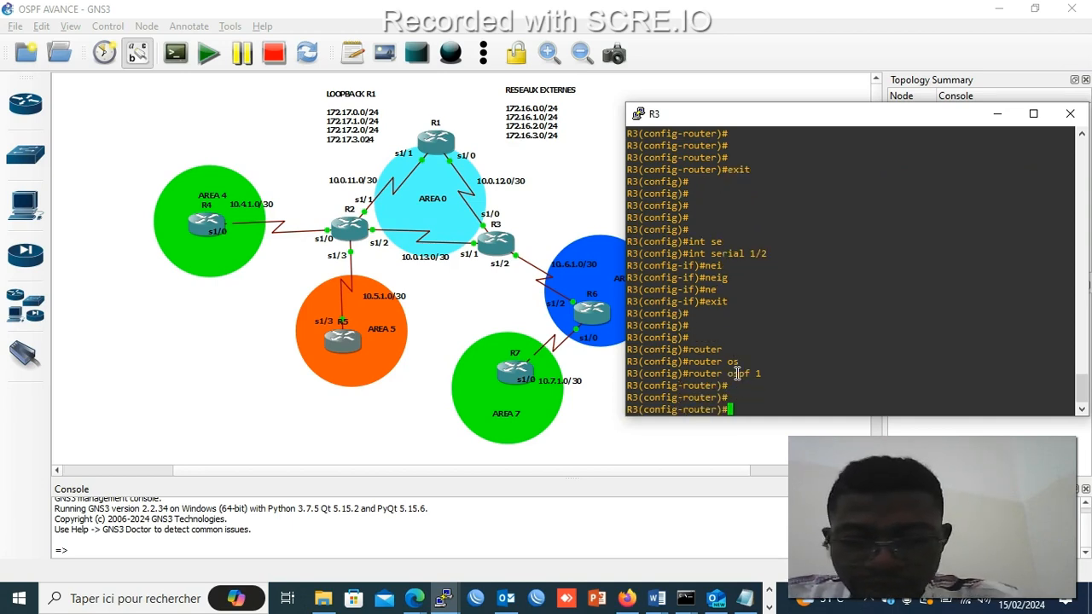
# - Try to define neighbor 6.6.6.6 with a virtual-link option in R3's OSPF process, and erase the address and option
pyautogui.write('nei')
pyautogui.press('Tab')
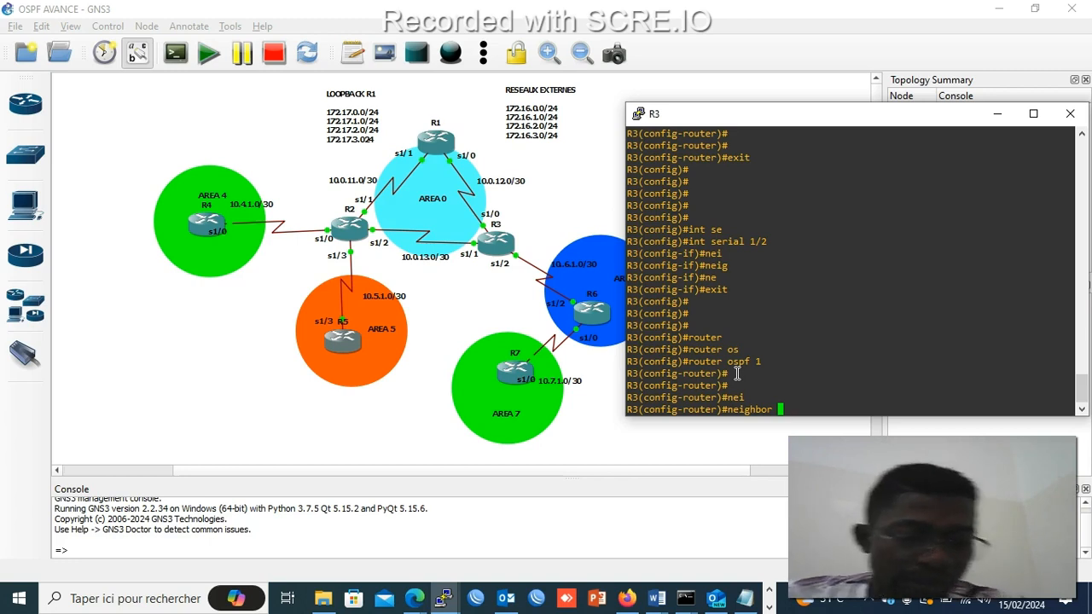
pyautogui.write('6.6.6.6')
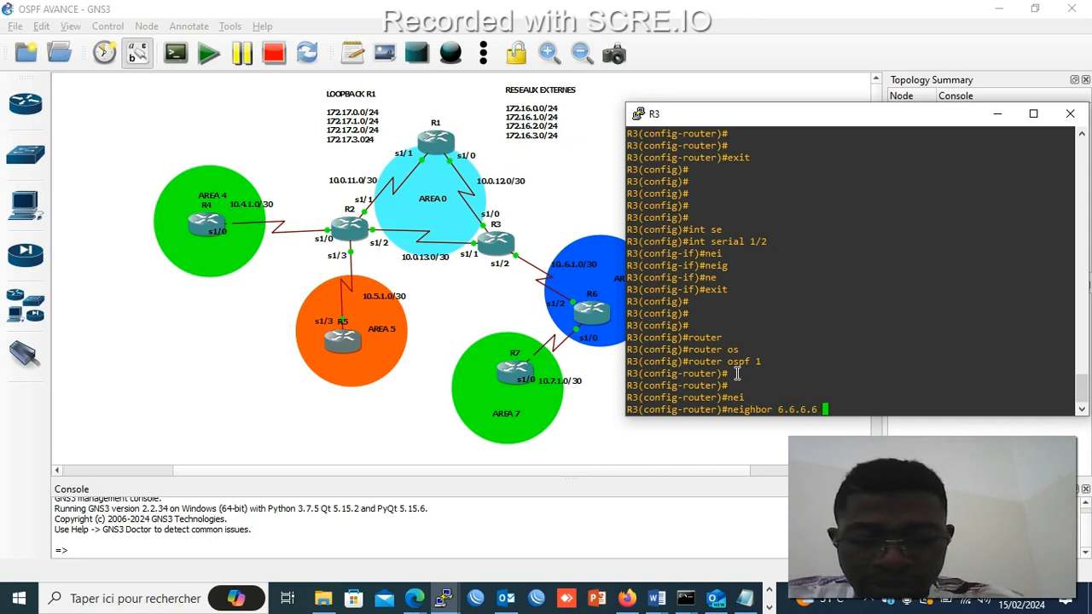
pyautogui.write(' vi')
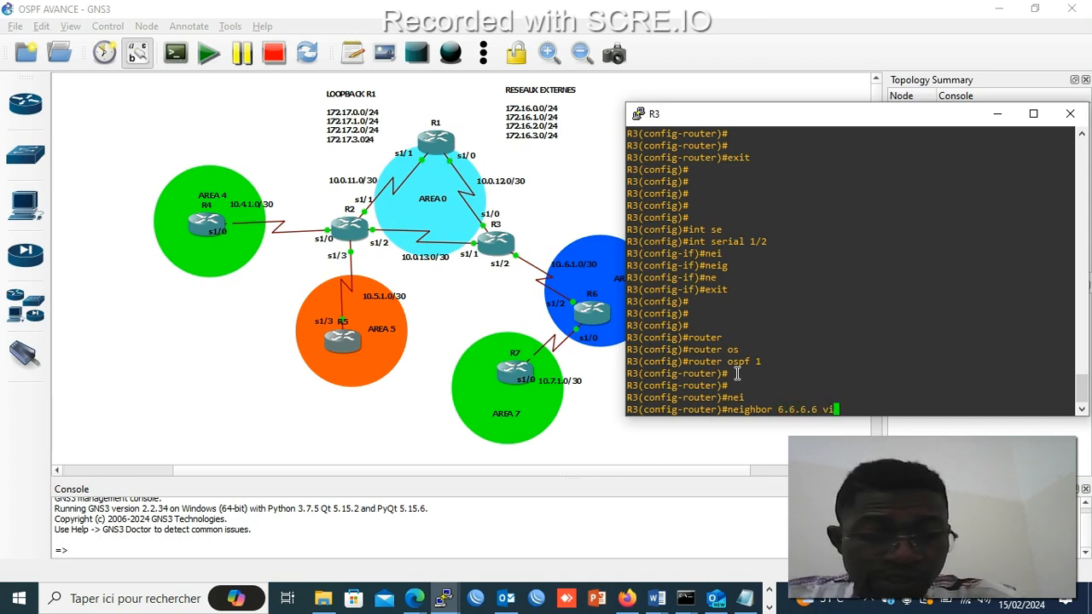
pyautogui.write('r')
pyautogui.press('Tab')
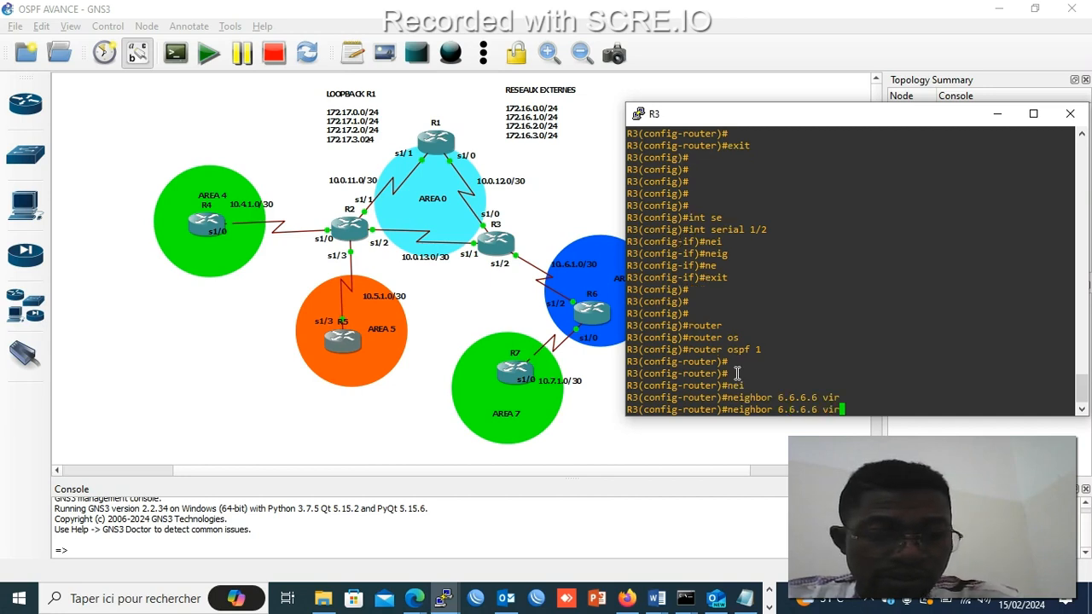
pyautogui.write('t')
pyautogui.press('Tab')
pyautogui.press('BackSpace')
pyautogui.press('BackSpace')
pyautogui.press('BackSpace')
pyautogui.press('BackSpace')
pyautogui.press('BackSpace')
pyautogui.press('BackSpace')
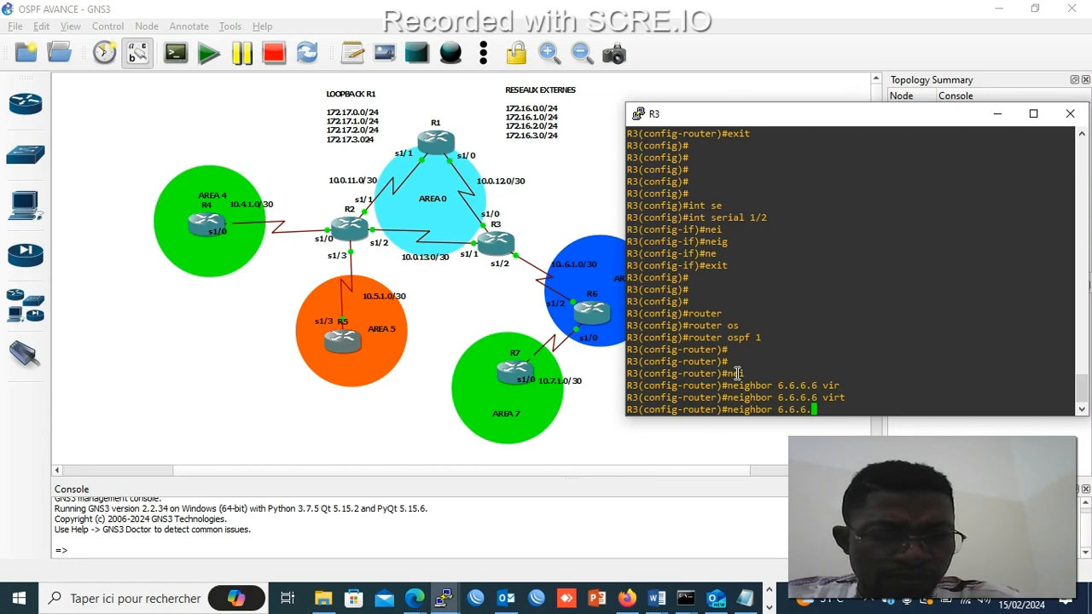
pyautogui.press('BackSpace')
pyautogui.press('BackSpace')
pyautogui.press('BackSpace')
pyautogui.press('BackSpace')
pyautogui.press('BackSpace')
pyautogui.press('BackSpace')
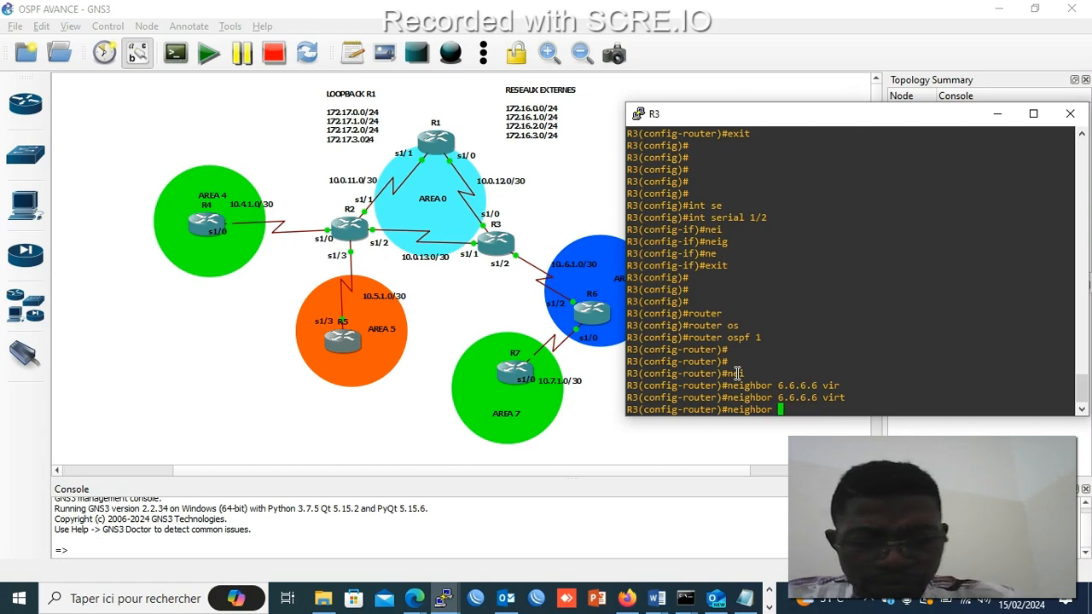
# - List the help options for the neighbor command and for neighbor 6.6.6.6, and clear the command line
pyautogui.write('?')
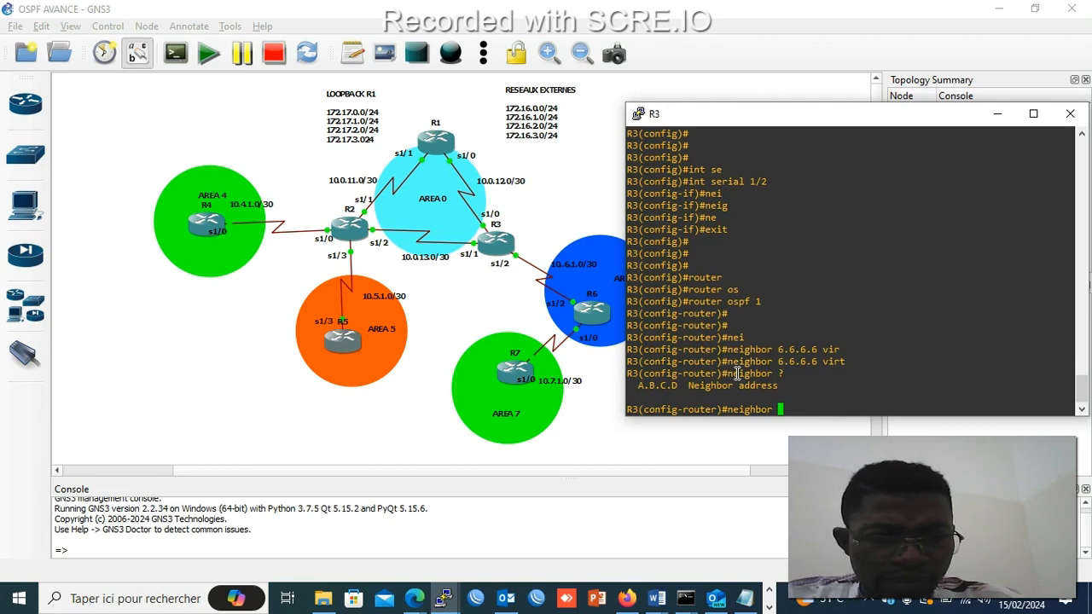
pyautogui.write('6.6')
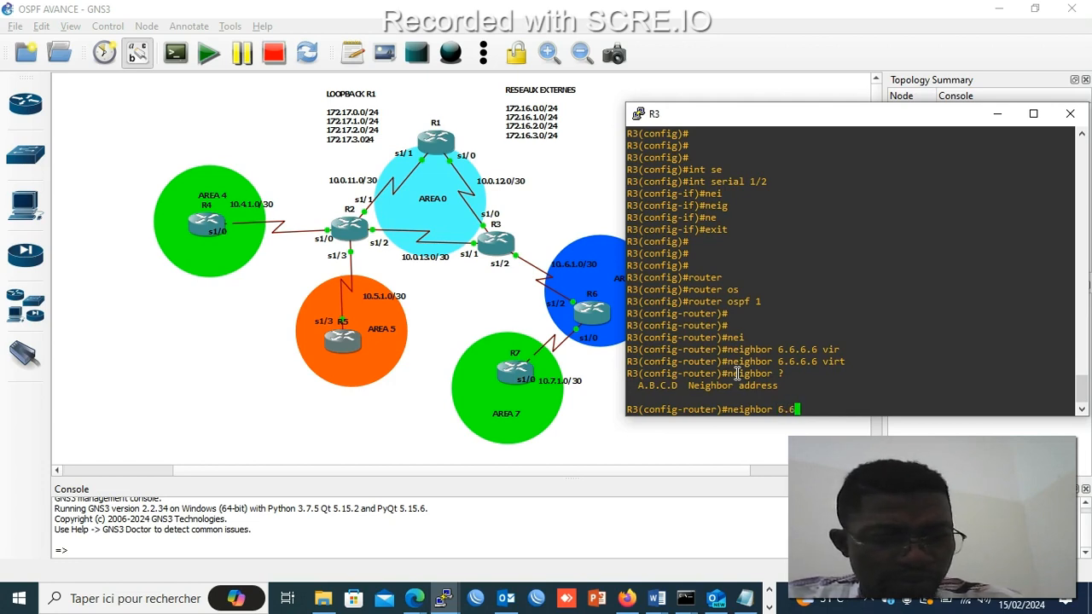
pyautogui.write('.6.6 ?')
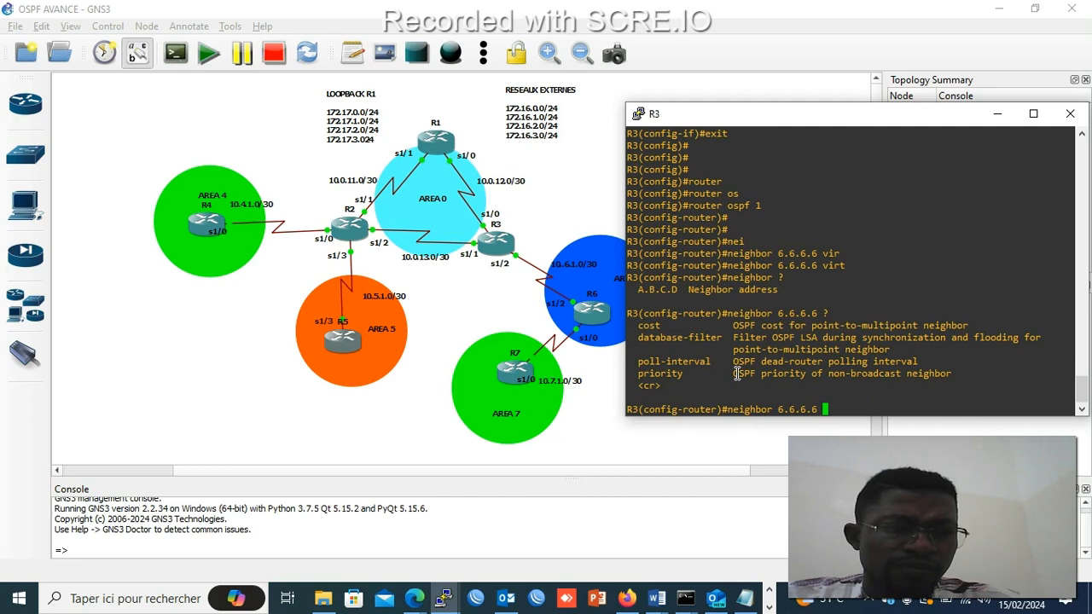
pyautogui.press('BackSpace')
pyautogui.press('BackSpace')
pyautogui.press('BackSpace')
pyautogui.press('BackSpace')
pyautogui.press('BackSpace')
pyautogui.press('BackSpace')
pyautogui.press('BackSpace')
pyautogui.press('BackSpace')
pyautogui.press('BackSpace')
pyautogui.press('BackSpace')
pyautogui.press('BackSpace')
pyautogui.press('BackSpace')
pyautogui.press('BackSpace')
pyautogui.press('BackSpace')
pyautogui.press('BackSpace')
pyautogui.press('BackSpace')
pyautogui.press('BackSpace')
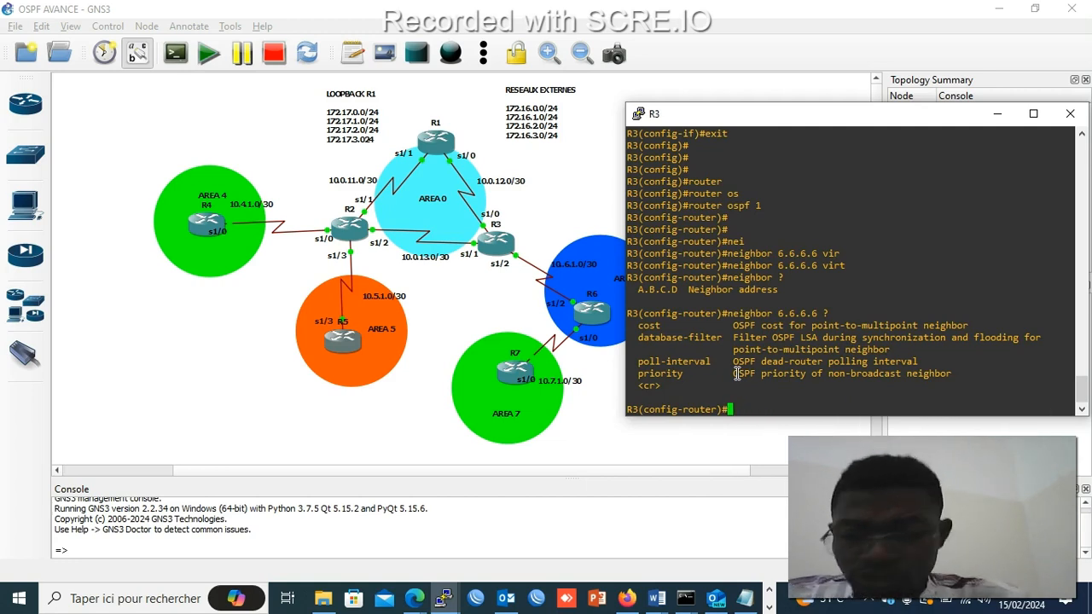
# - Start an area 6 command in R3's OSPF process, listing the help options for the area ID and for area 6
pyautogui.write('ar')
pyautogui.press('Tab')
pyautogui.write('e')
pyautogui.press('Tab')
pyautogui.press('BackSpace')
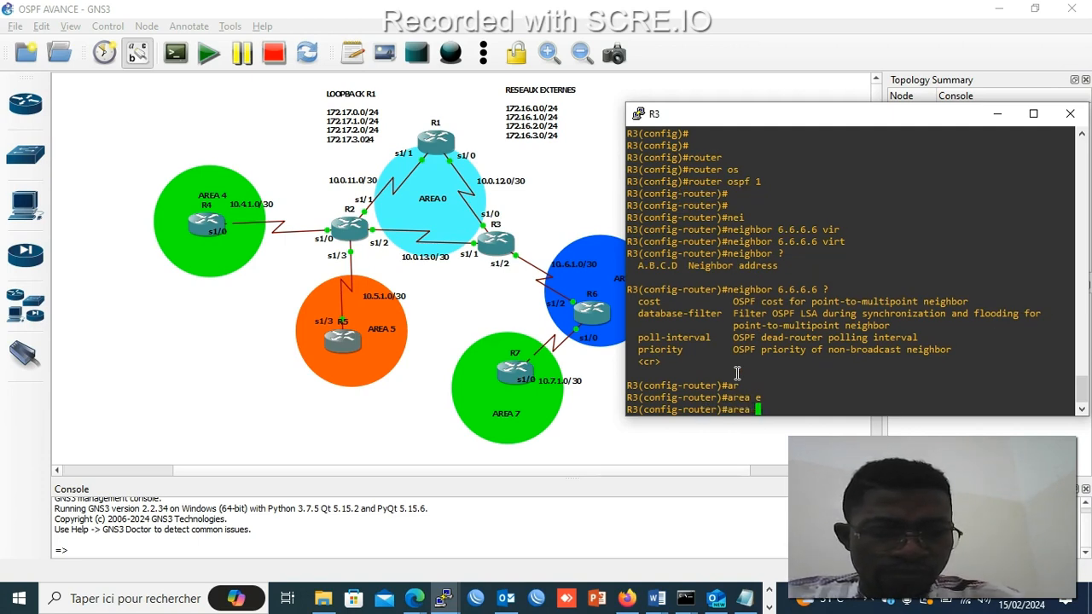
pyautogui.write('?')
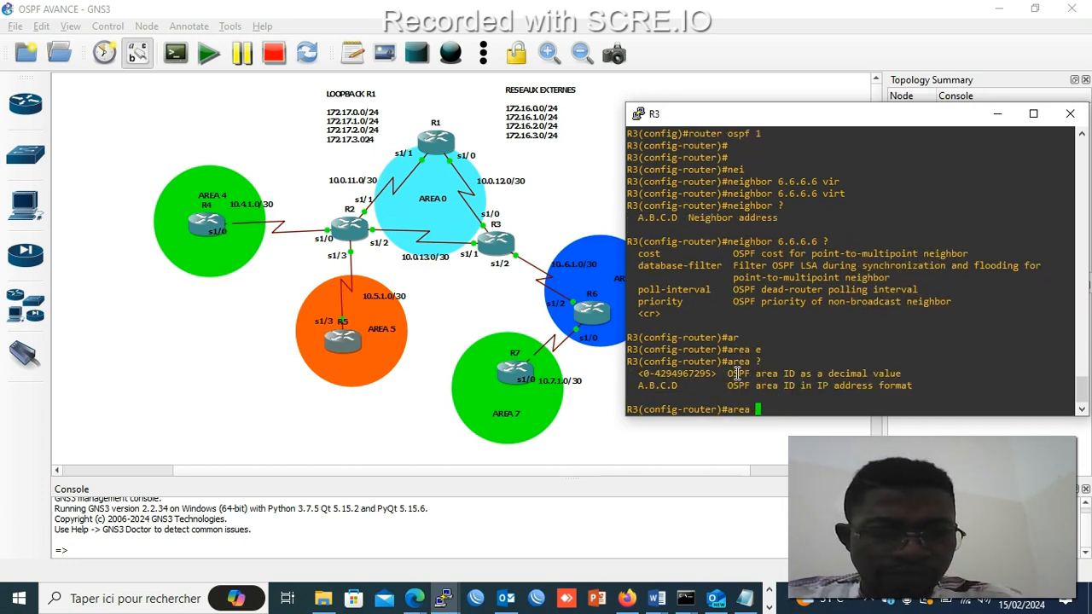
pyautogui.write('6')
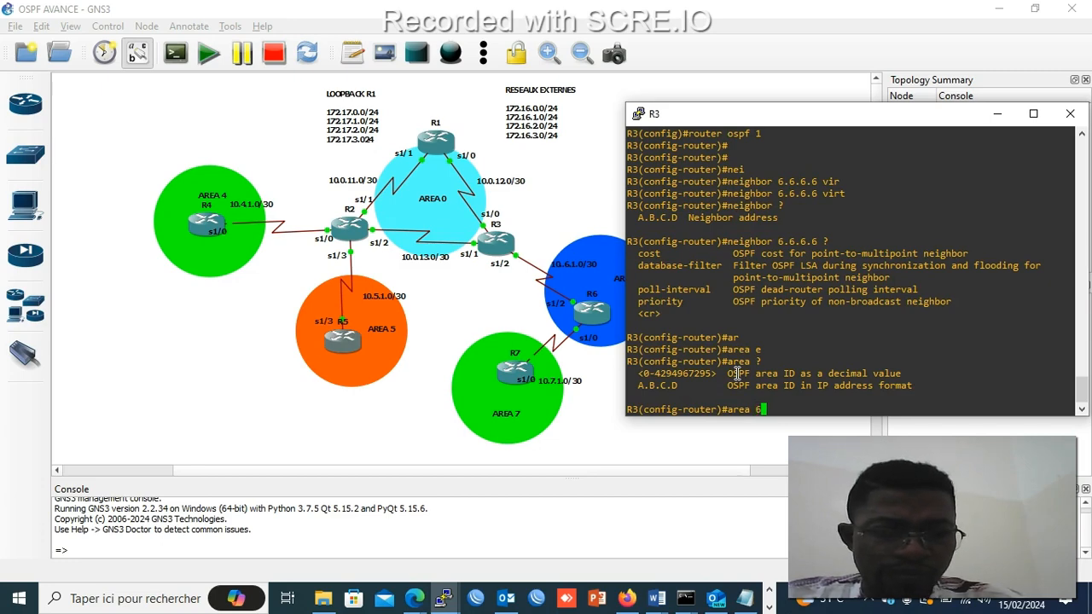
pyautogui.write(' ?')
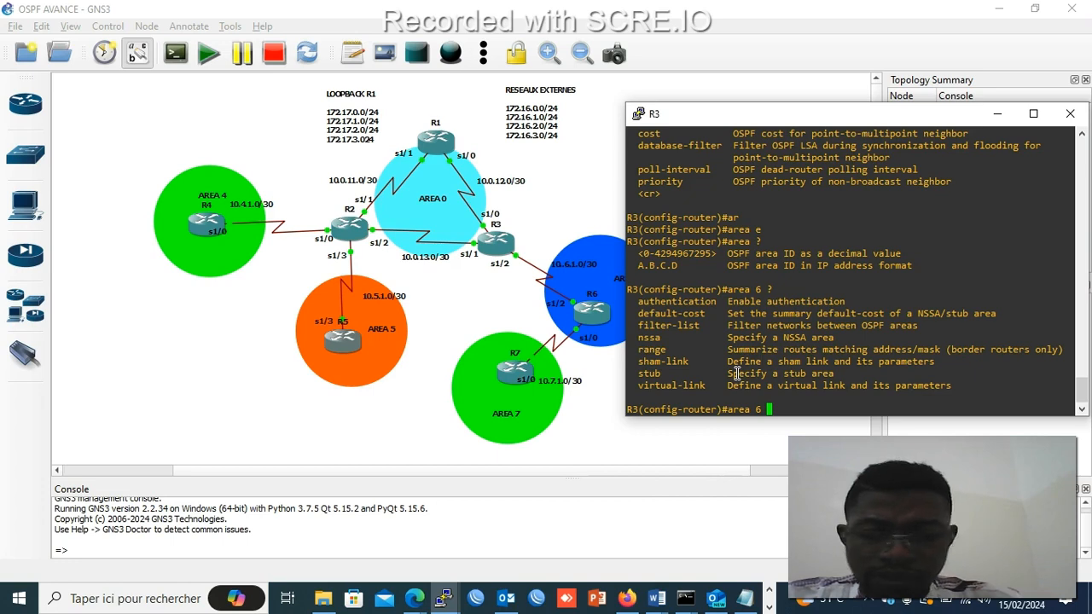
# - Define a virtual link through area 6 to neighbor router ID 6.6.6.6 in R3's OSPF process
pyautogui.write('v')
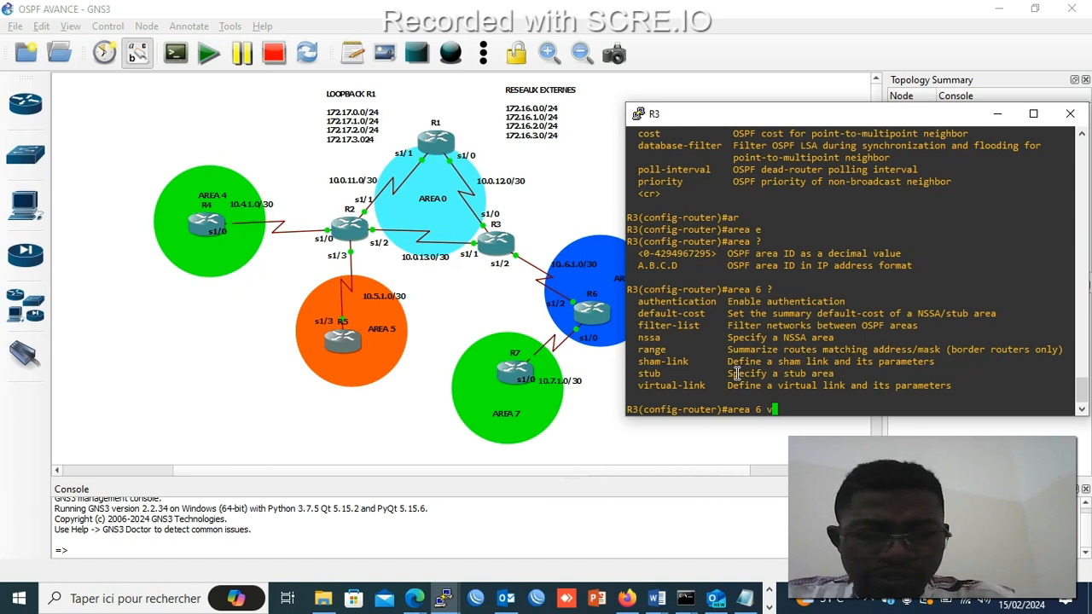
pyautogui.write('r')
pyautogui.press('Tab')
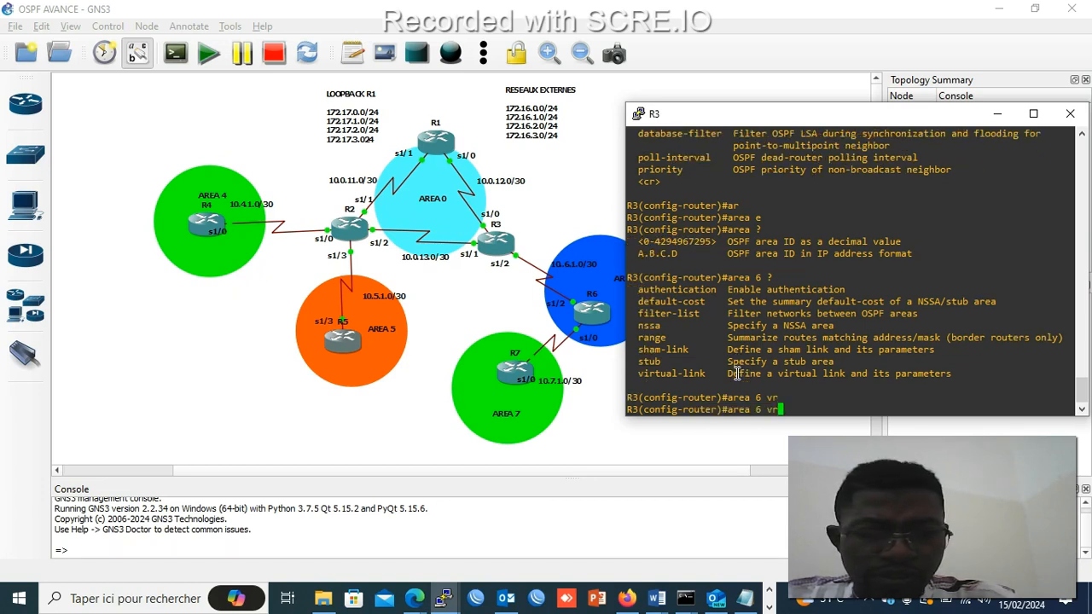
pyautogui.press('BackSpace')
pyautogui.write('i')
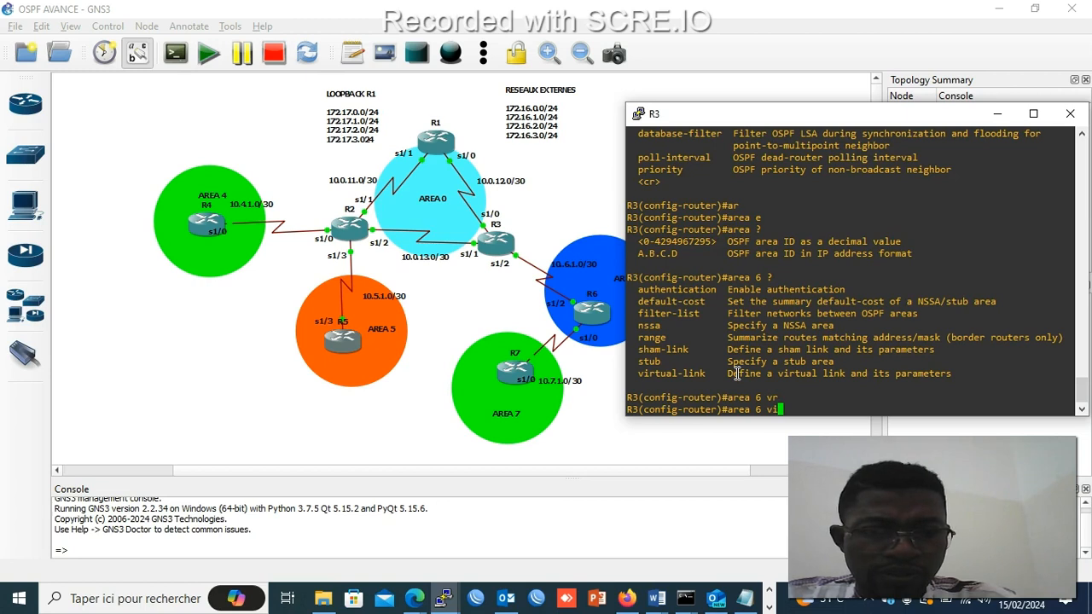
pyautogui.press('Tab')
pyautogui.write('?')
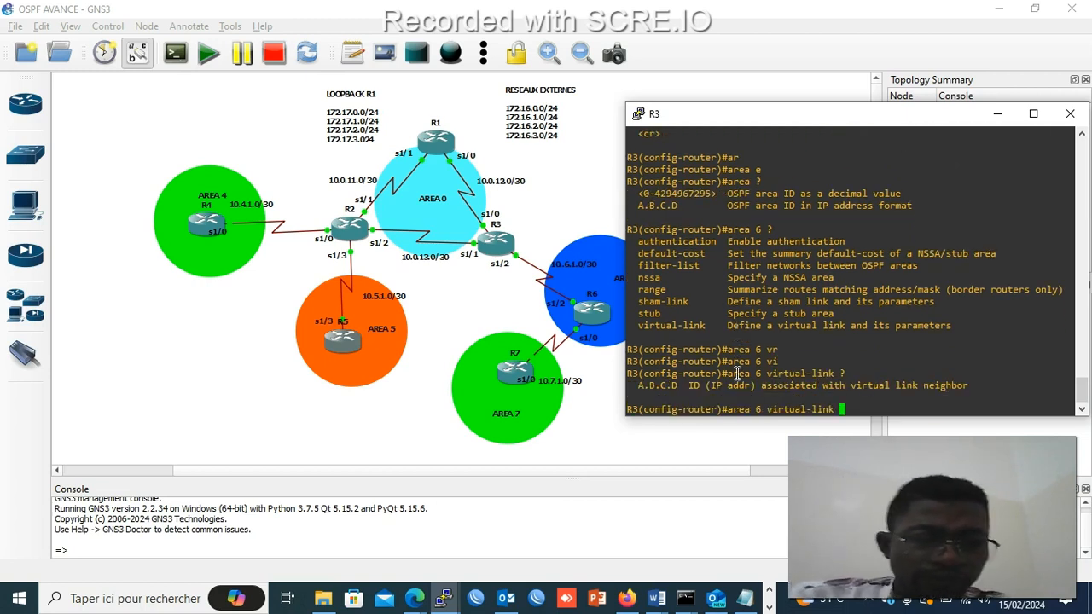
pyautogui.write('6.6.6.6')
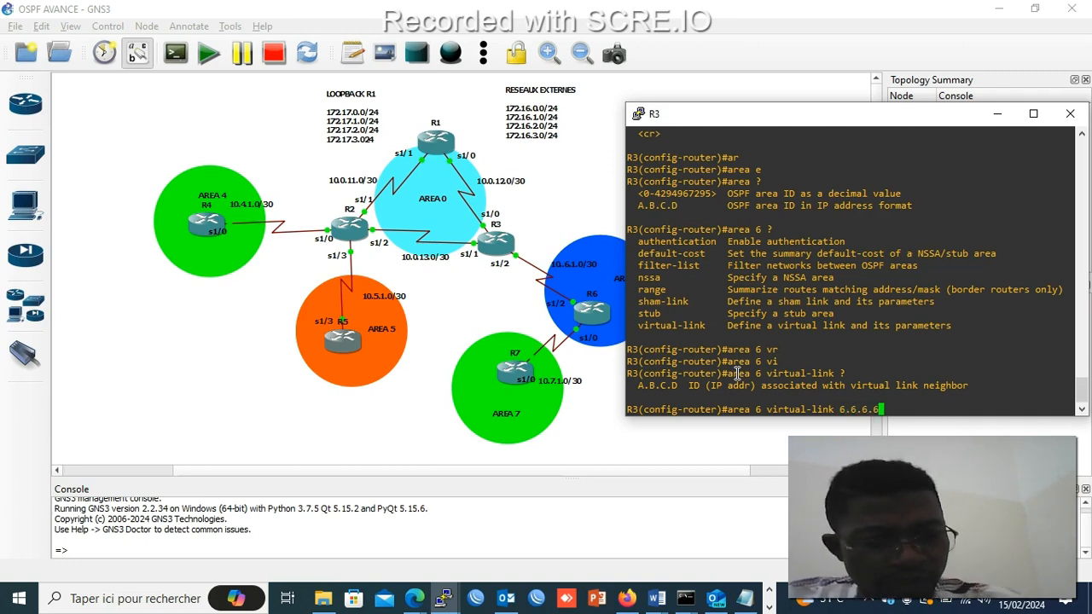
pyautogui.press('Return')
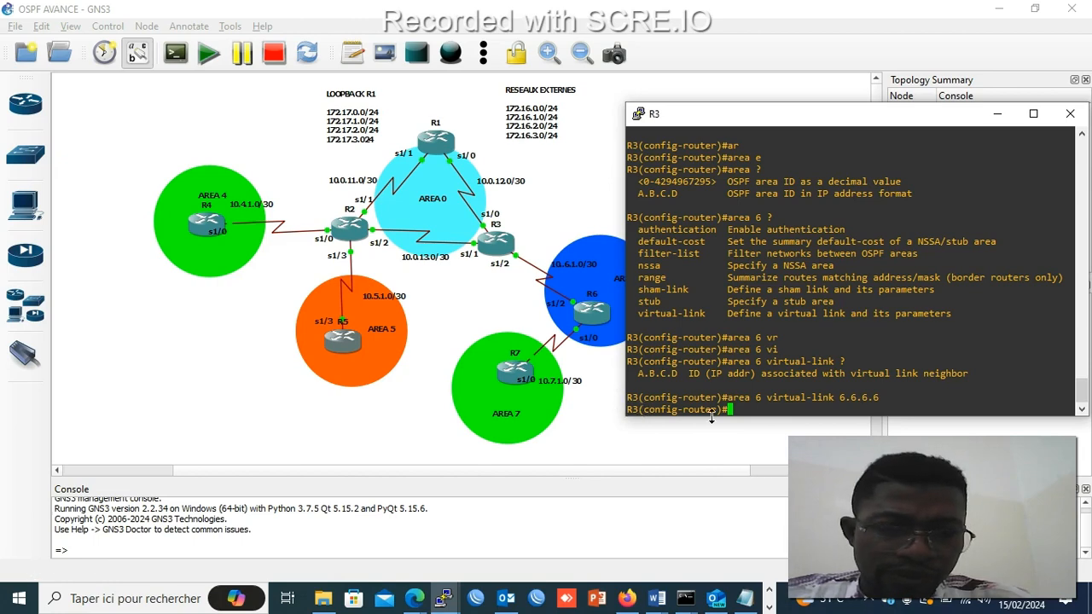
# - Bring up R6's console and page through the rest of its routing table to get back to the command prompt
pyautogui.moveTo(457, 604)
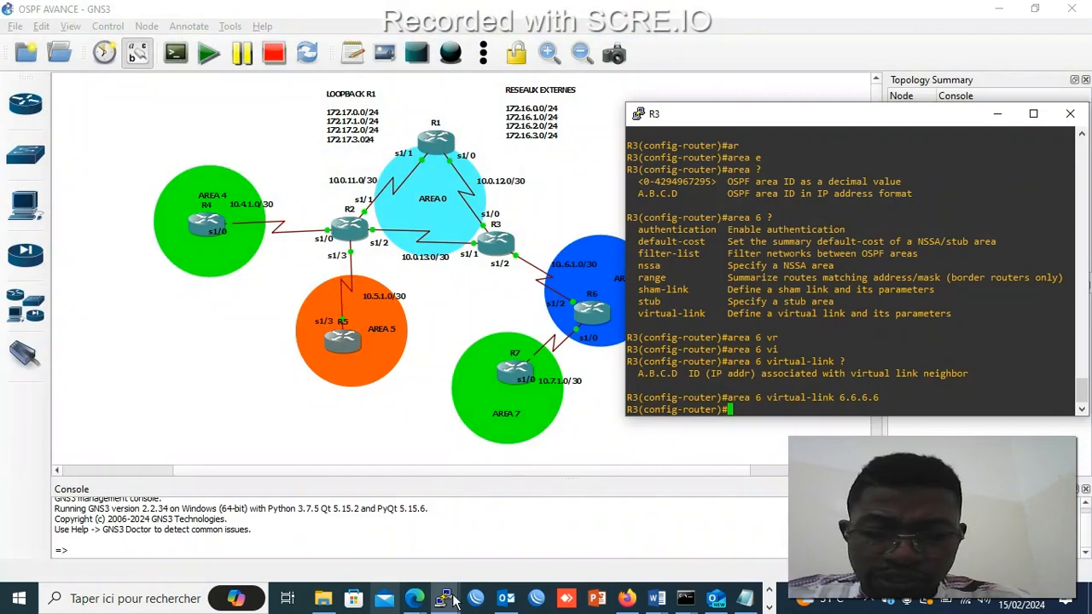
pyautogui.click(747, 515)
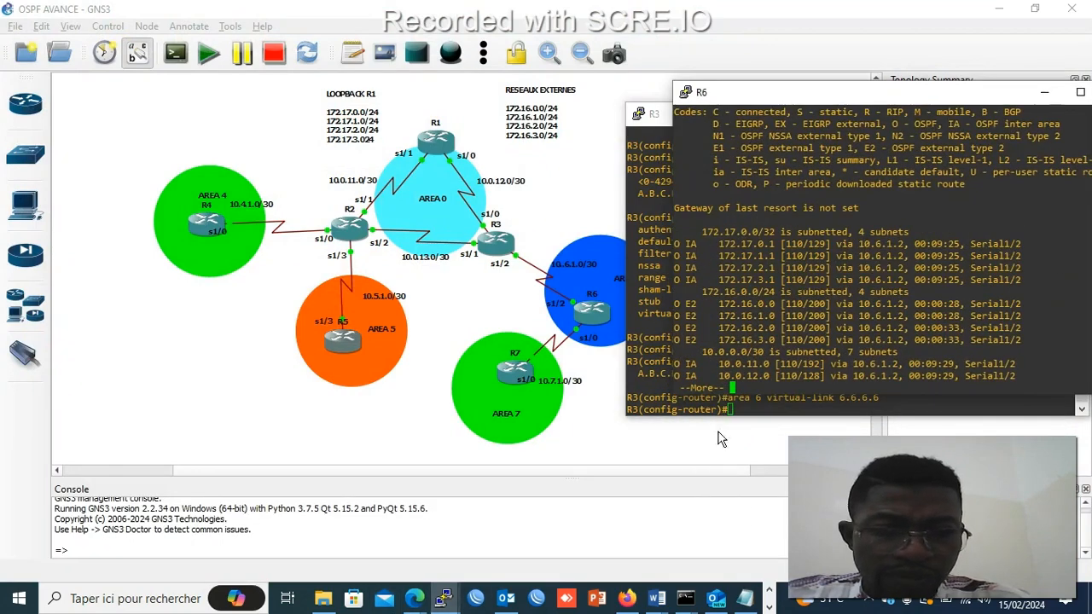
pyautogui.click(749, 411)
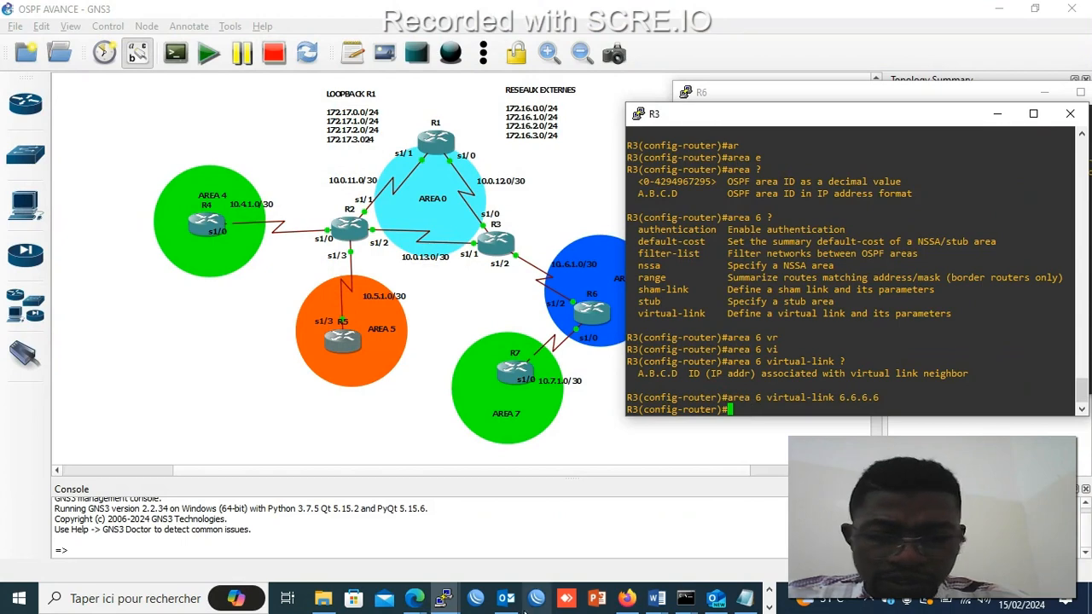
pyautogui.moveTo(461, 602)
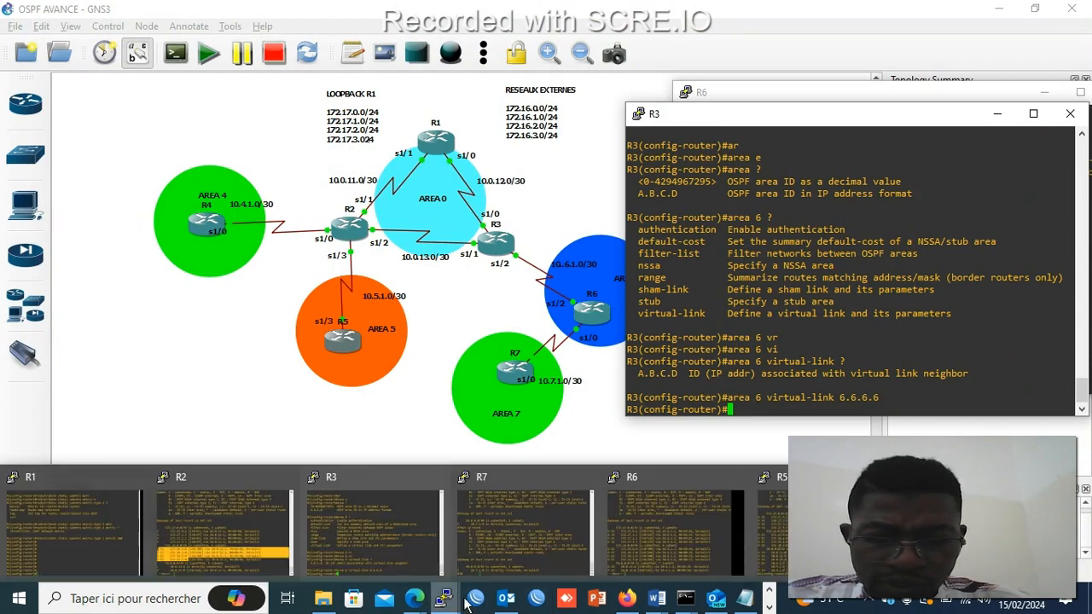
pyautogui.click(662, 521)
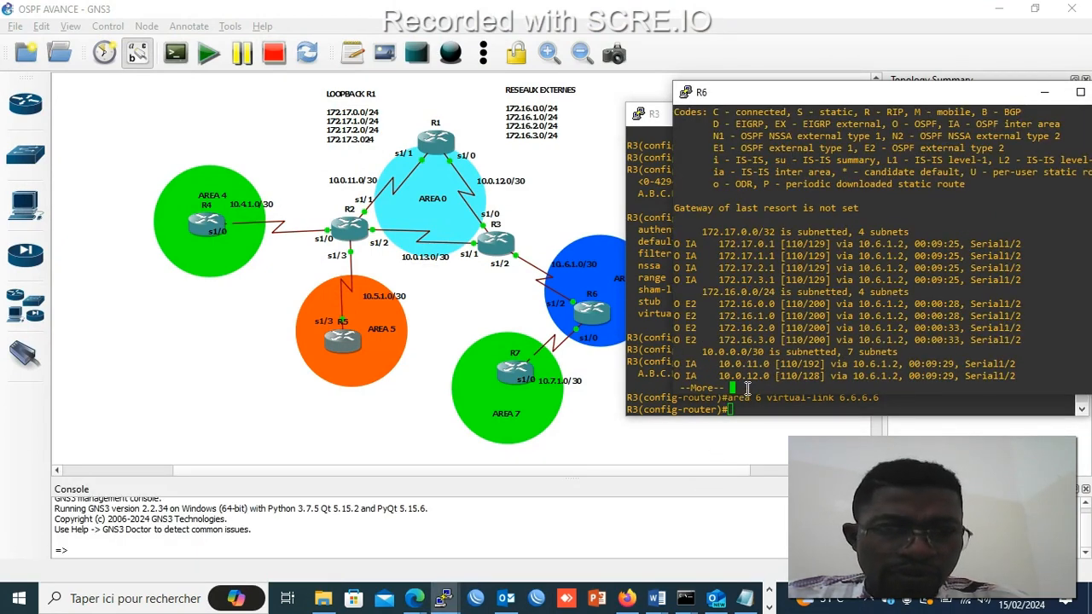
pyautogui.moveTo(859, 94); pyautogui.dragTo(697, 90)
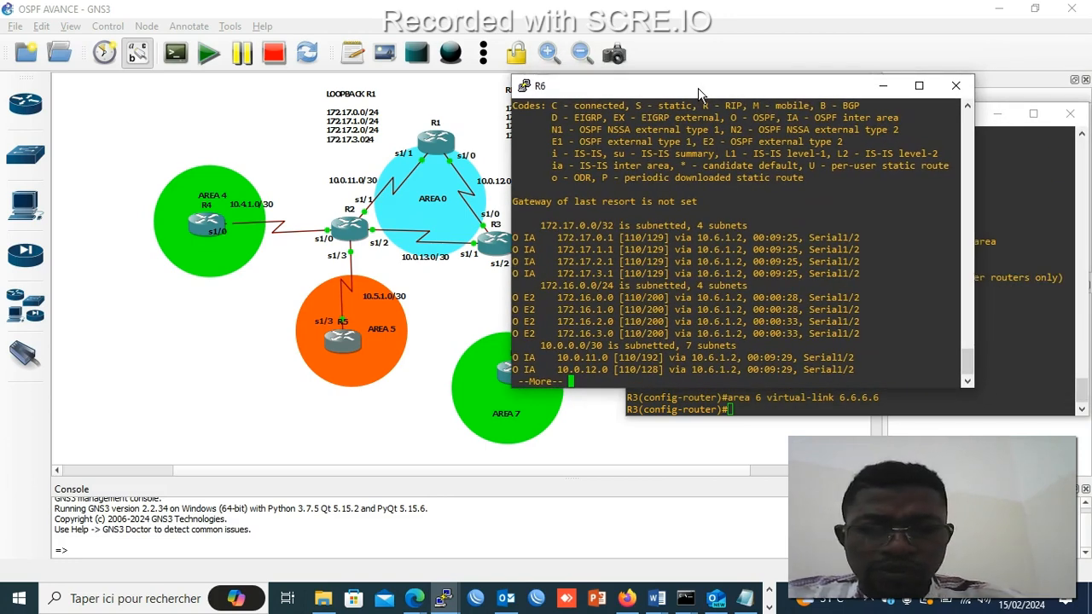
pyautogui.press('Return')
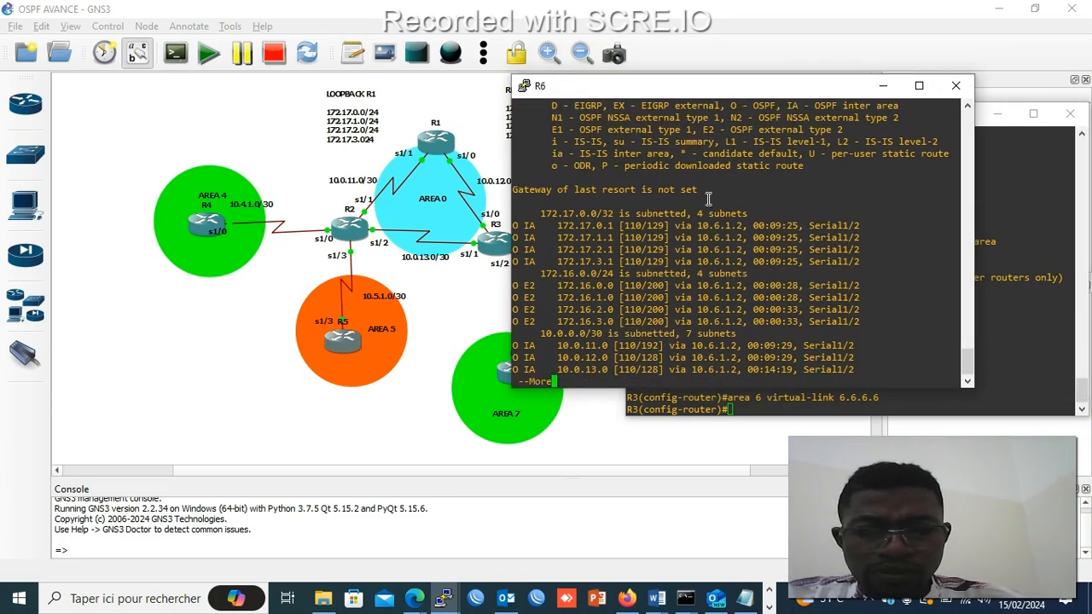
pyautogui.press('Return')
pyautogui.press('Return')
pyautogui.press('Return')
pyautogui.press('Return')
pyautogui.press('Return')
pyautogui.press('Return')
pyautogui.press('Return')
pyautogui.press('Return')
pyautogui.press('Return')
pyautogui.press('Return')
pyautogui.press('Return')
pyautogui.press('Return')
pyautogui.press('Return')
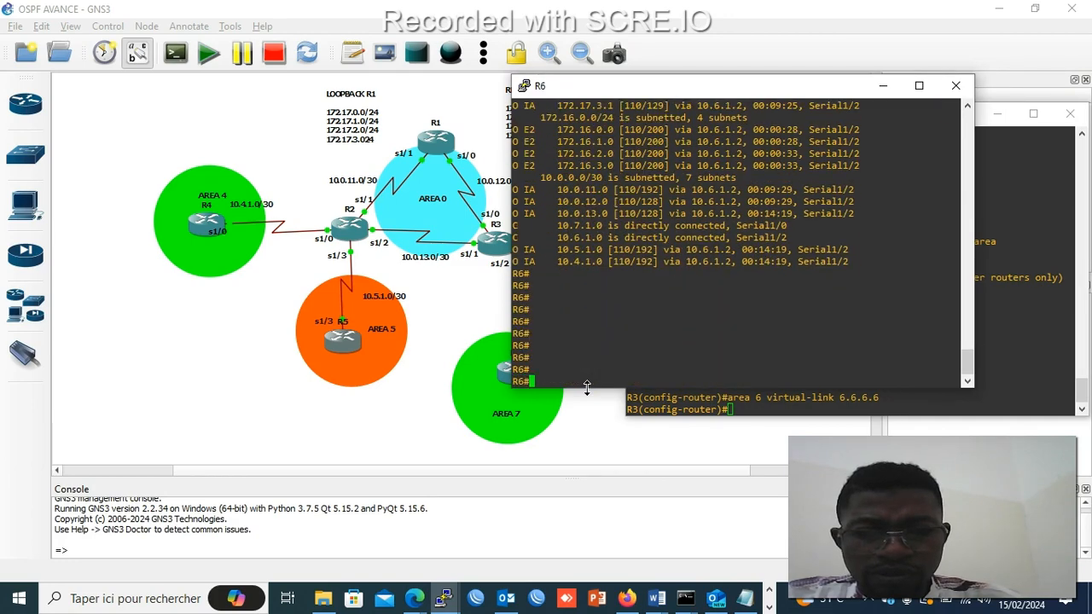
# - Enter router configuration mode for OSPF process 1 on R6
pyautogui.write('conf t')
pyautogui.press('Return')
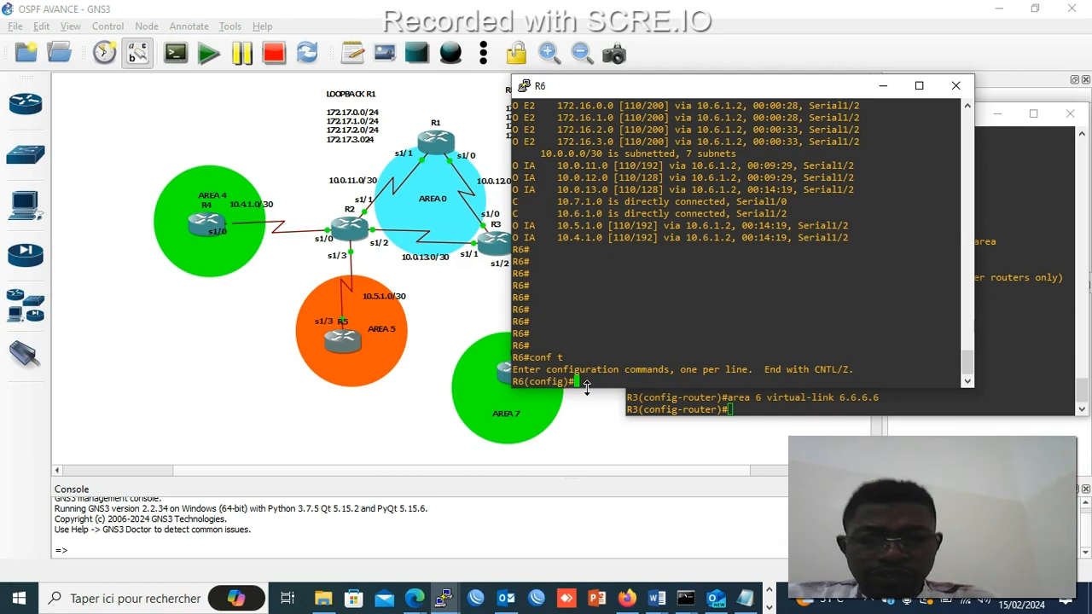
pyautogui.write('router')
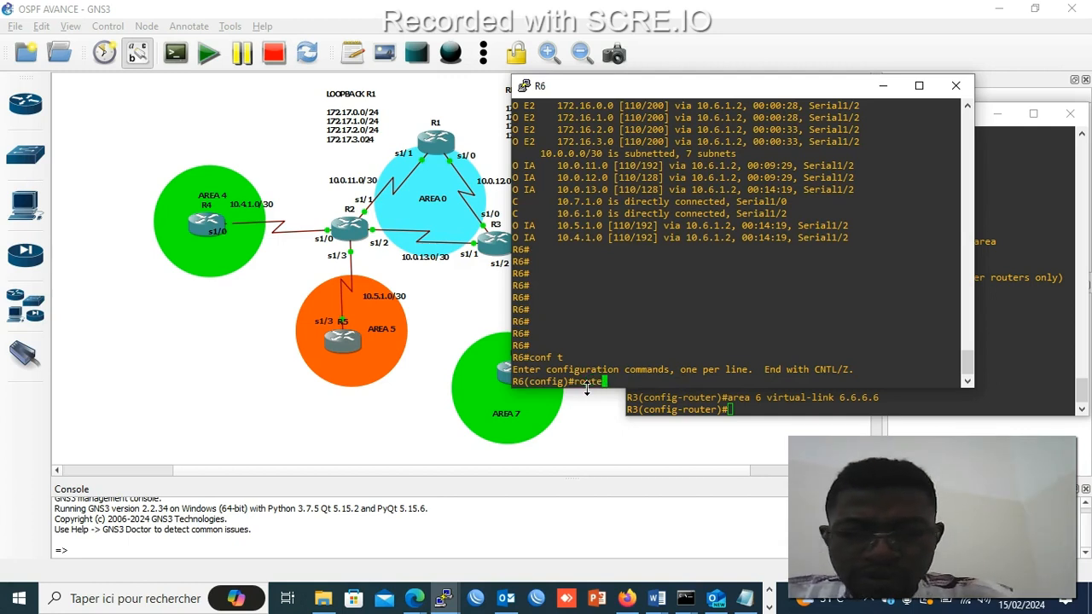
pyautogui.press('Tab')
pyautogui.write('os')
pyautogui.press('Tab')
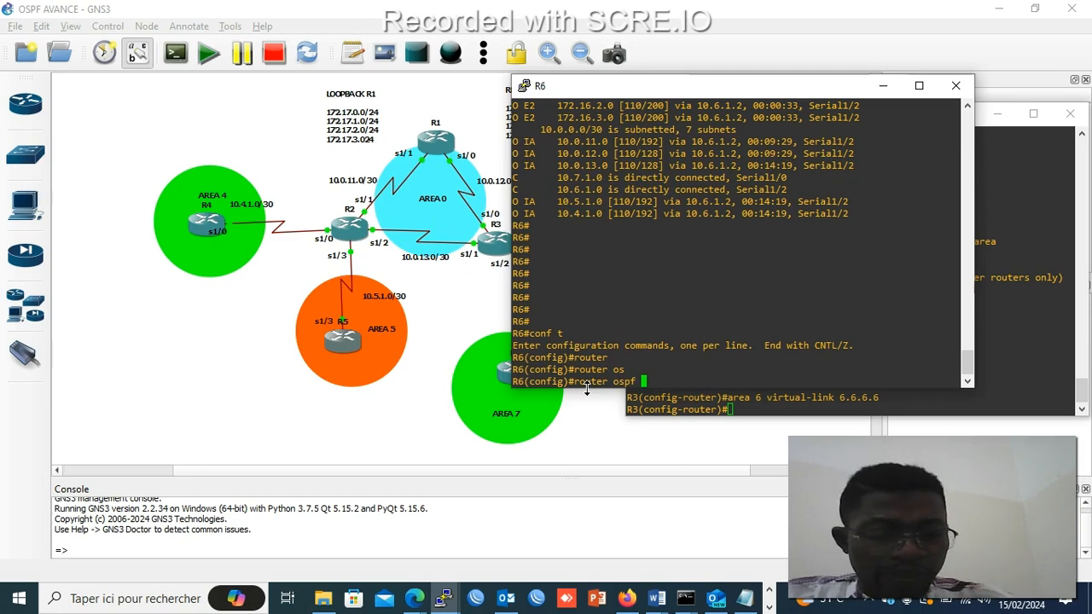
pyautogui.write('1')
pyautogui.press('Return')
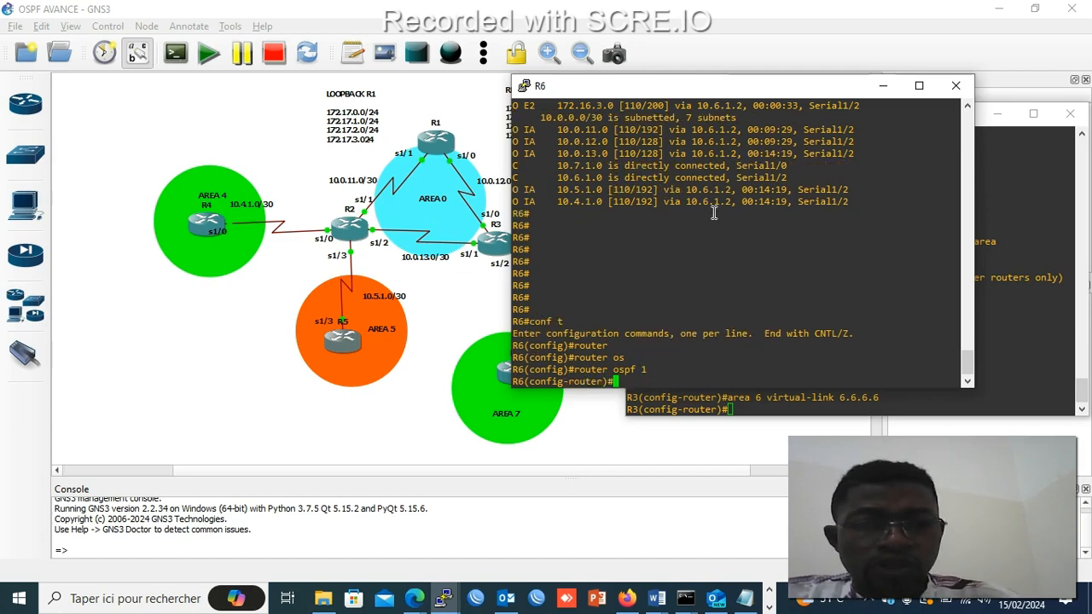
# - Place R6's console beside R3's and define a virtual link through area 6 to neighbor router ID 3.3.3.3 on R6
pyautogui.moveTo(767, 89); pyautogui.dragTo(358, 118)
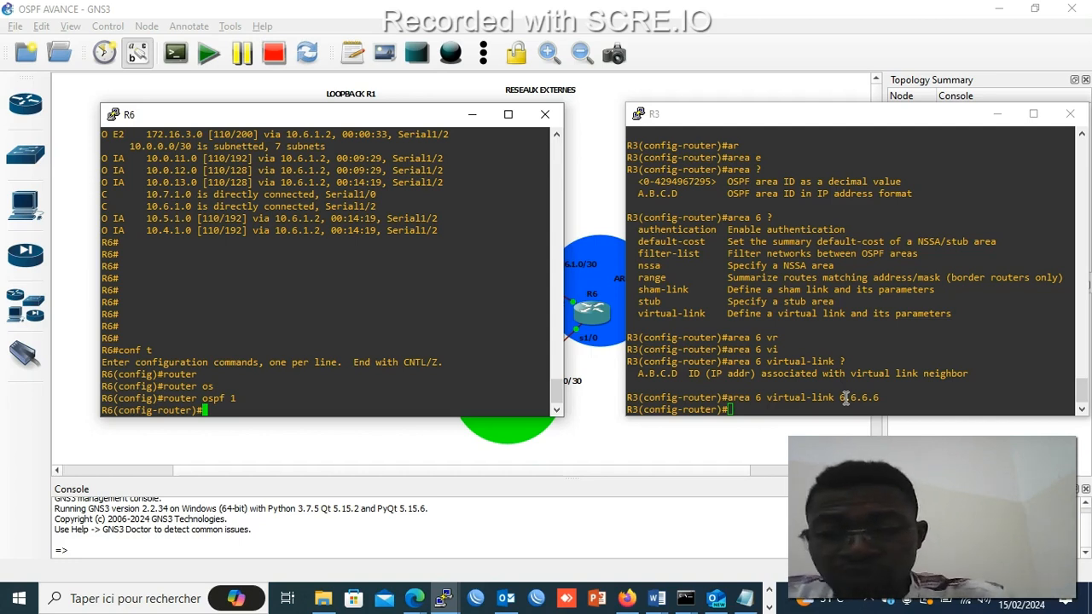
pyautogui.write('are')
pyautogui.press('Tab')
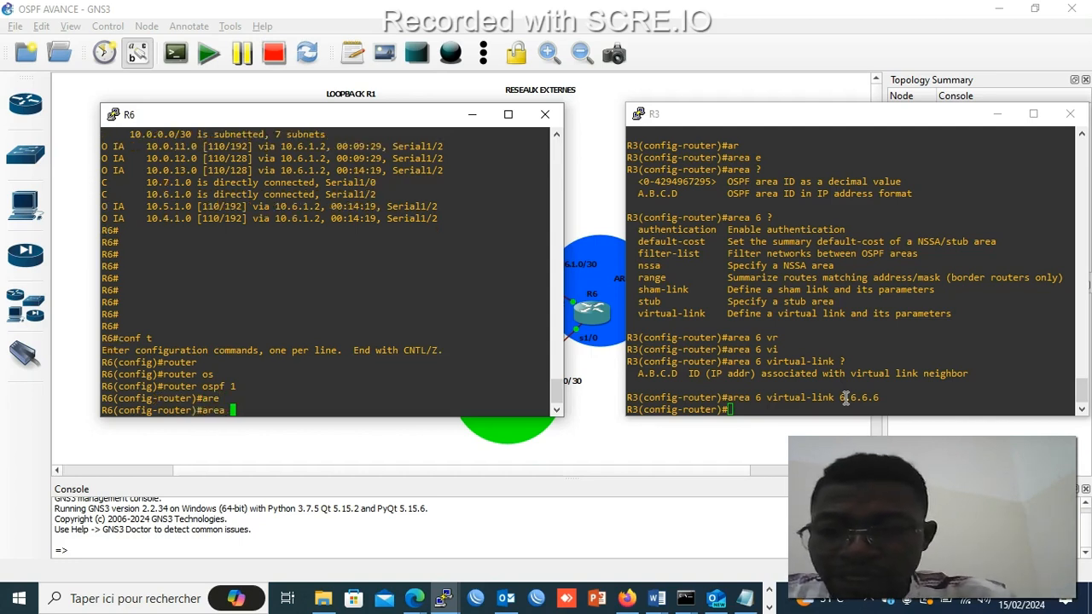
pyautogui.write('6')
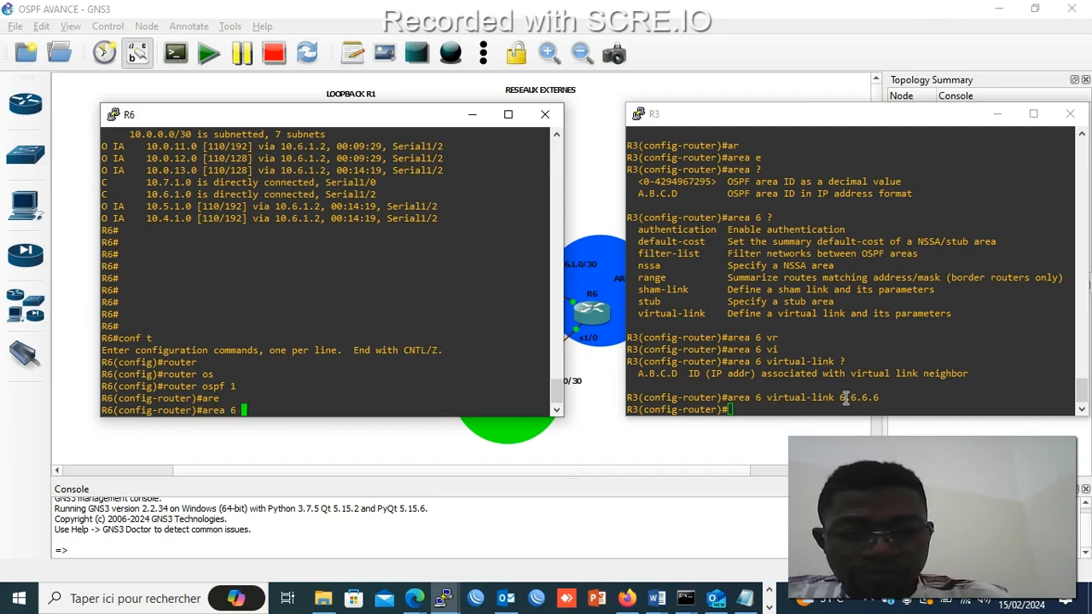
pyautogui.write(' virt')
pyautogui.press('Tab')
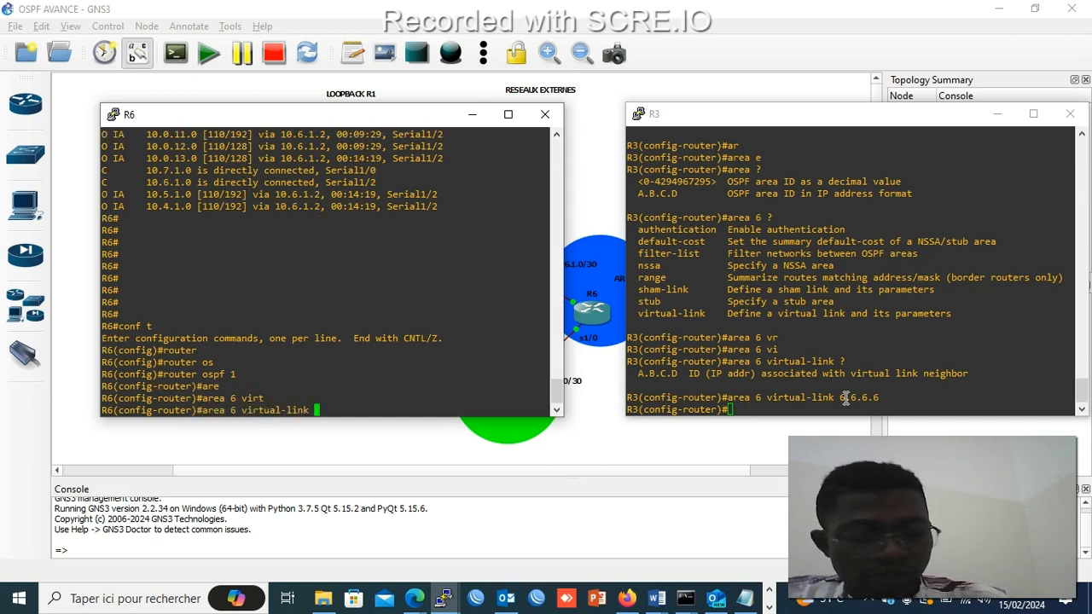
pyautogui.write('3.3.3.3')
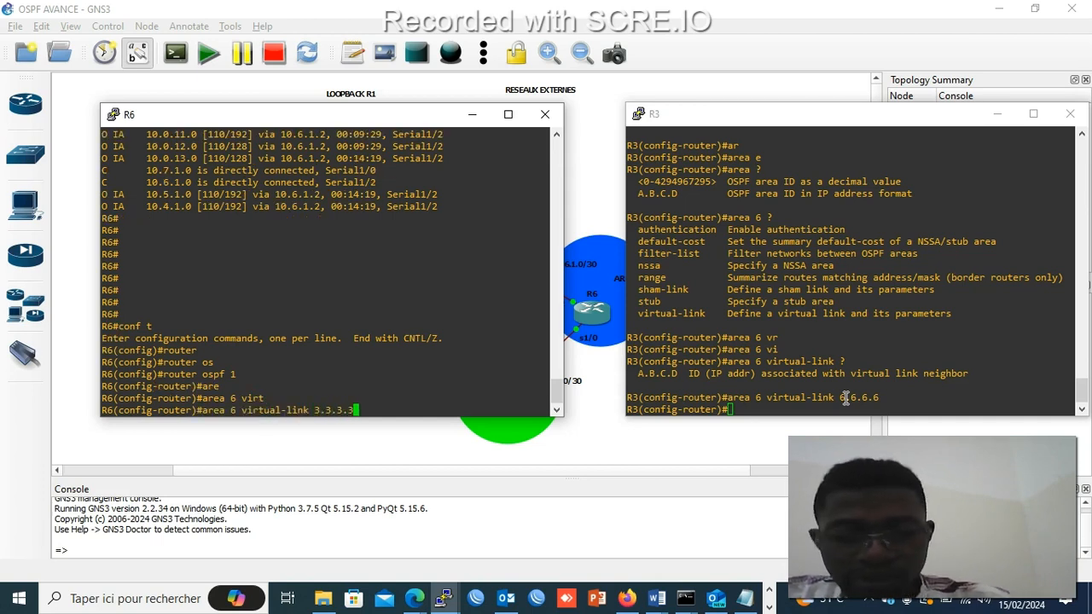
pyautogui.press('Return')
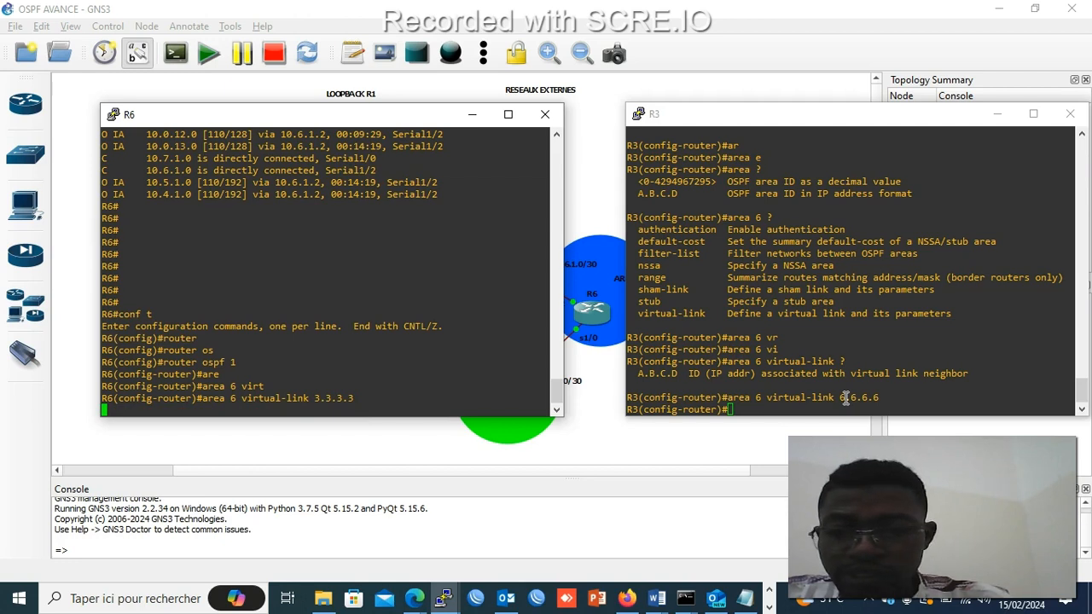
pyautogui.press('Return')
pyautogui.press('Return')
pyautogui.press('Return')
pyautogui.press('Return')
pyautogui.press('Return')
pyautogui.press('Return')
pyautogui.press('Return')
pyautogui.press('Return')
pyautogui.press('Return')
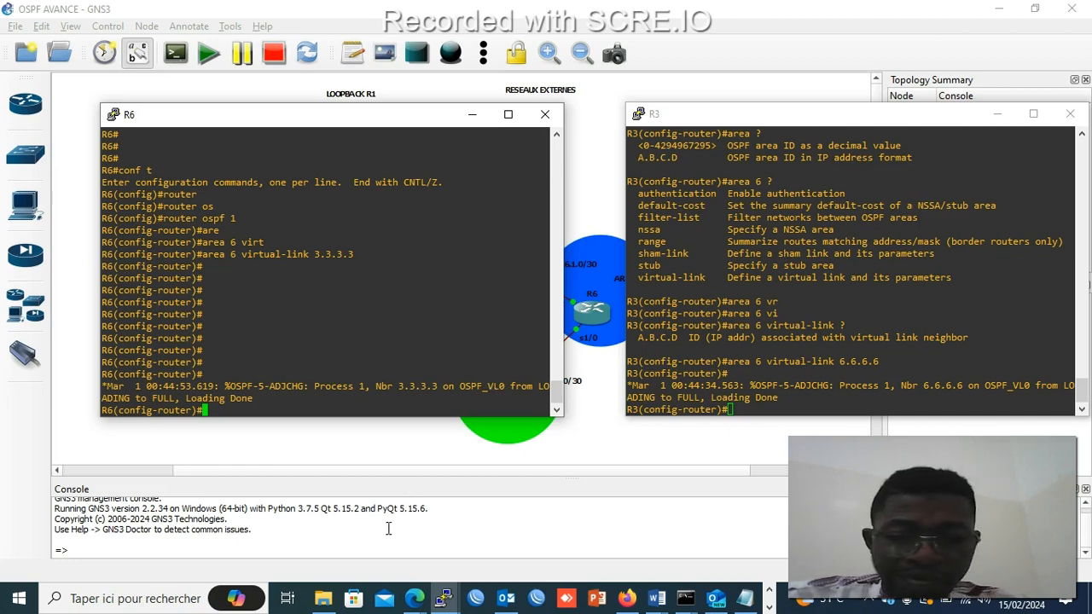
# - Switch to R7's console, display its IP routing table, and page through the remaining entries
pyautogui.moveTo(444, 597)
pyautogui.click(506, 554)
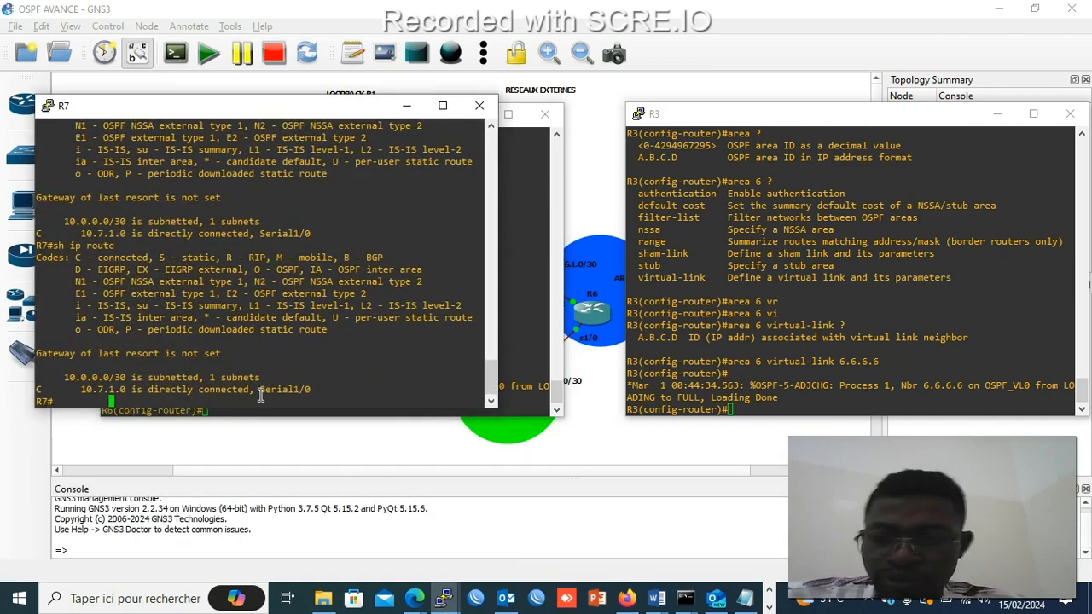
pyautogui.press('Return')
pyautogui.press('Return')
pyautogui.press('Return')
pyautogui.press('Return')
pyautogui.press('Return')
pyautogui.press('Return')
pyautogui.press('Return')
pyautogui.press('Return')
pyautogui.press('Return')
pyautogui.press('Return')
pyautogui.press('Return')
pyautogui.press('Return')
pyautogui.press('Return')
pyautogui.press('Return')
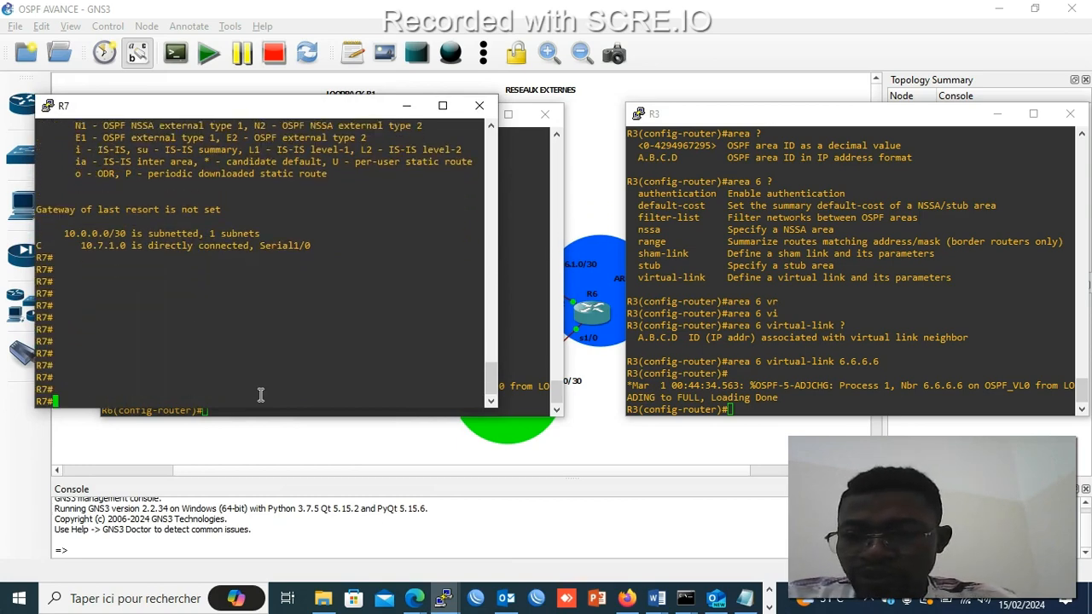
pyautogui.write('sh ')
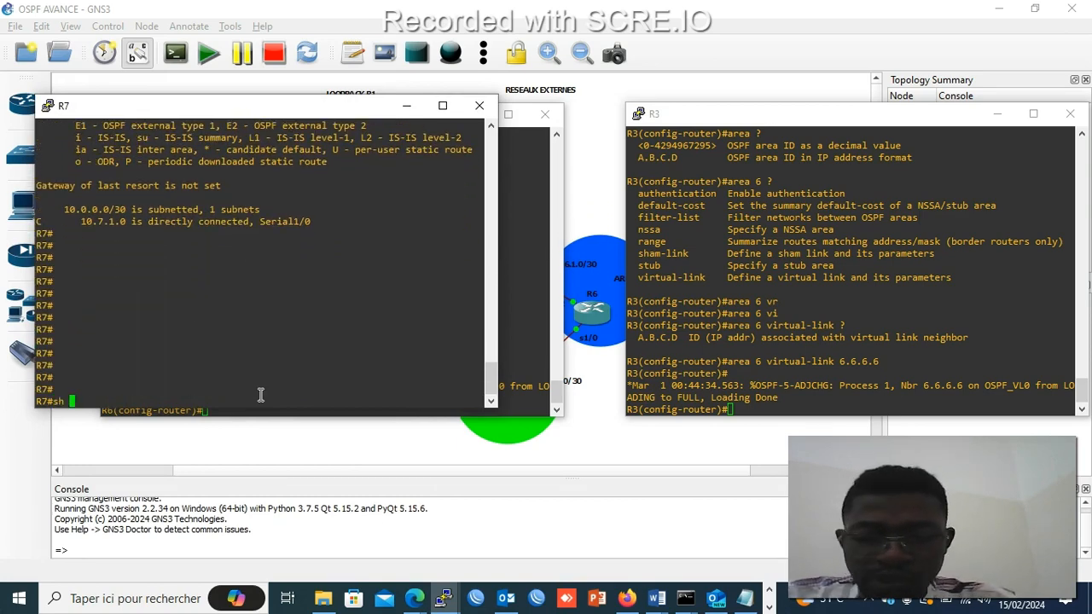
pyautogui.write('ip rou')
pyautogui.write('te')
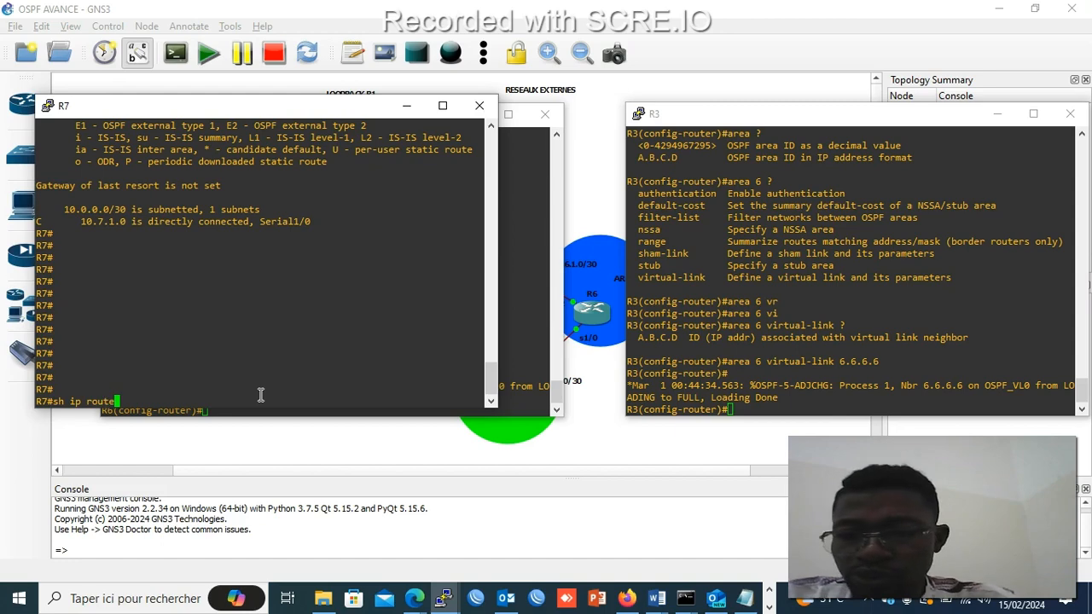
pyautogui.press('Return')
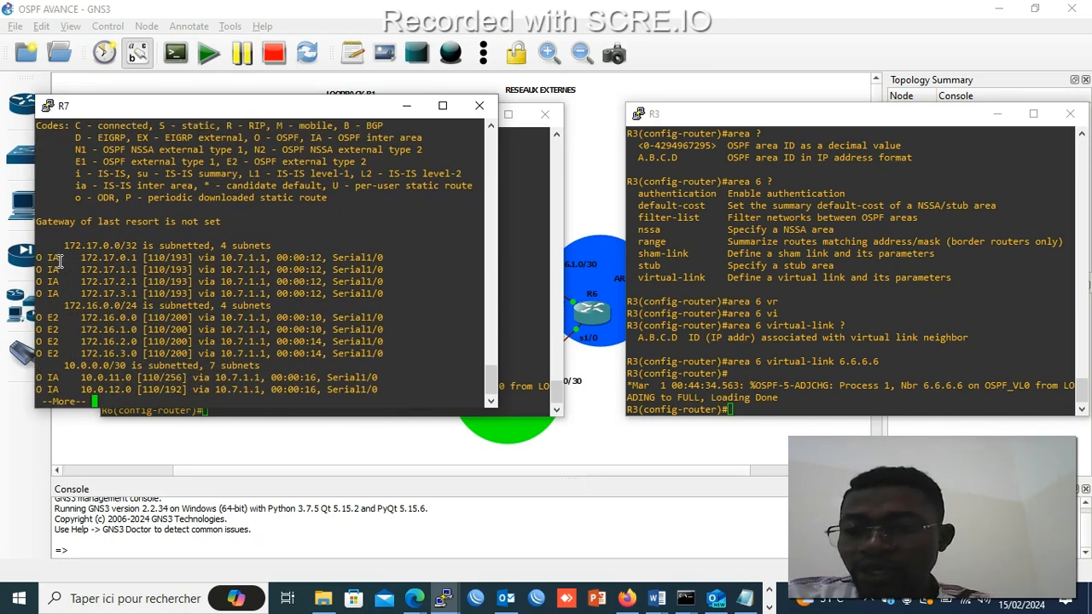
pyautogui.moveTo(235, 106); pyautogui.dragTo(321, 93)
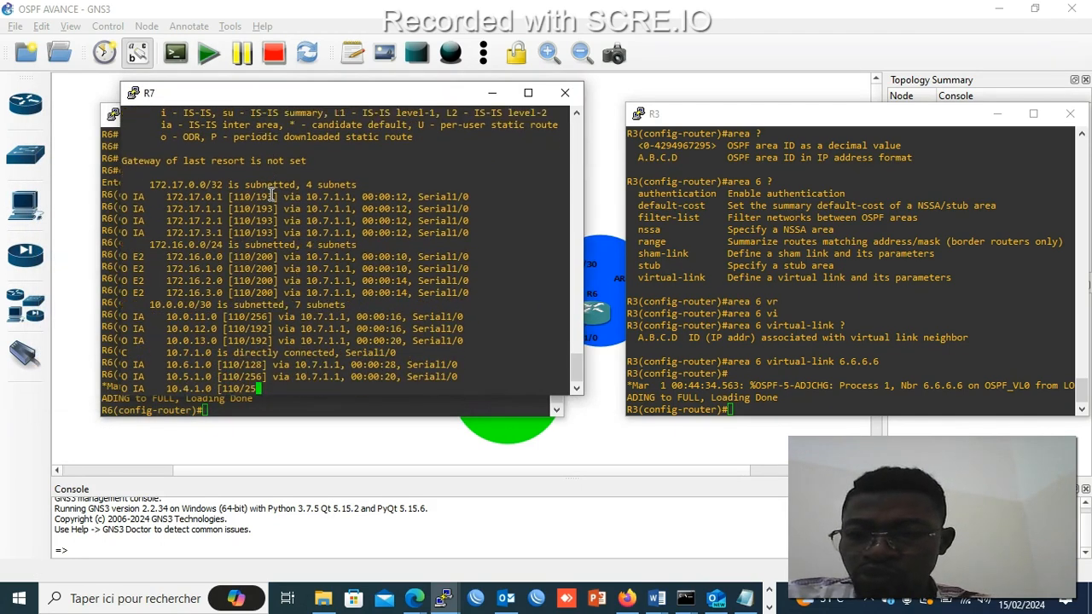
pyautogui.write('sh')
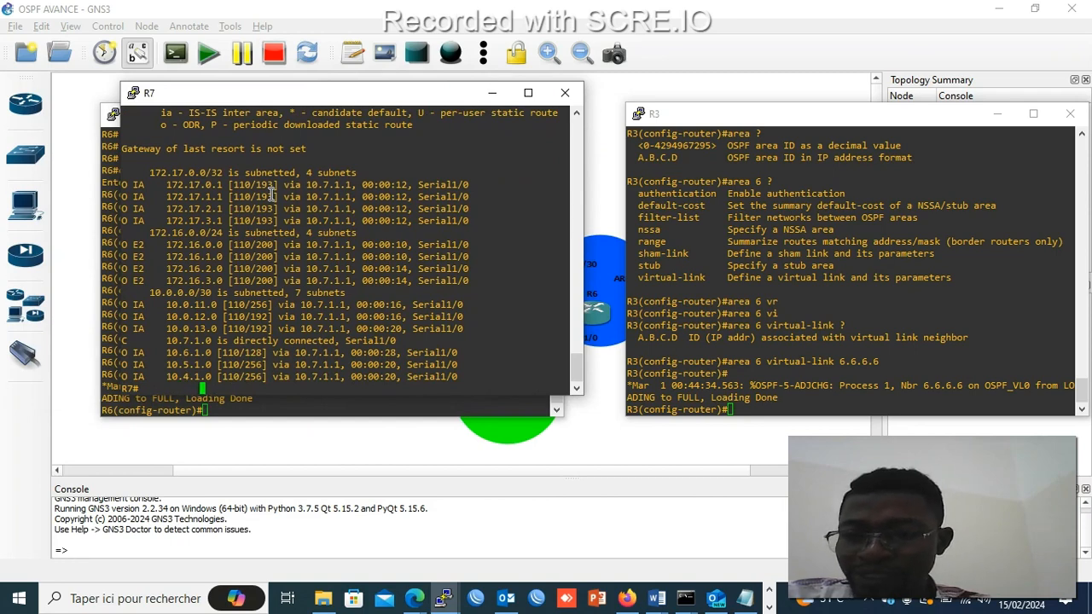
pyautogui.press('BackSpace')
pyautogui.press('BackSpace')
pyautogui.press('BackSpace')
pyautogui.press('BackSpace')
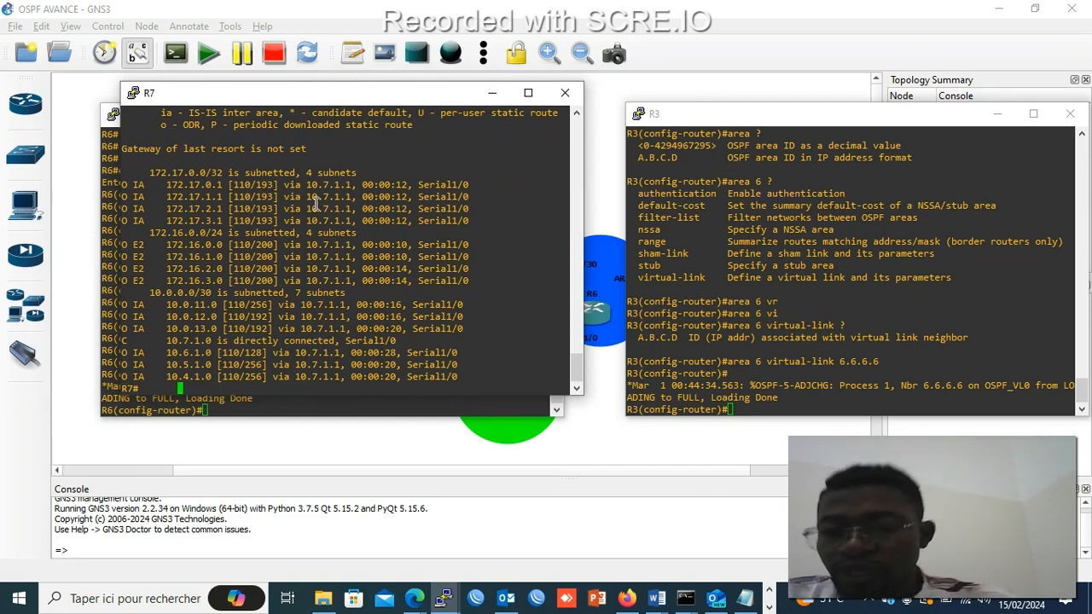
pyautogui.press('BackSpace')
pyautogui.press('BackSpace')
pyautogui.press('BackSpace')
pyautogui.press('BackSpace')
pyautogui.press('BackSpace')
pyautogui.press('BackSpace')
pyautogui.press('BackSpace')
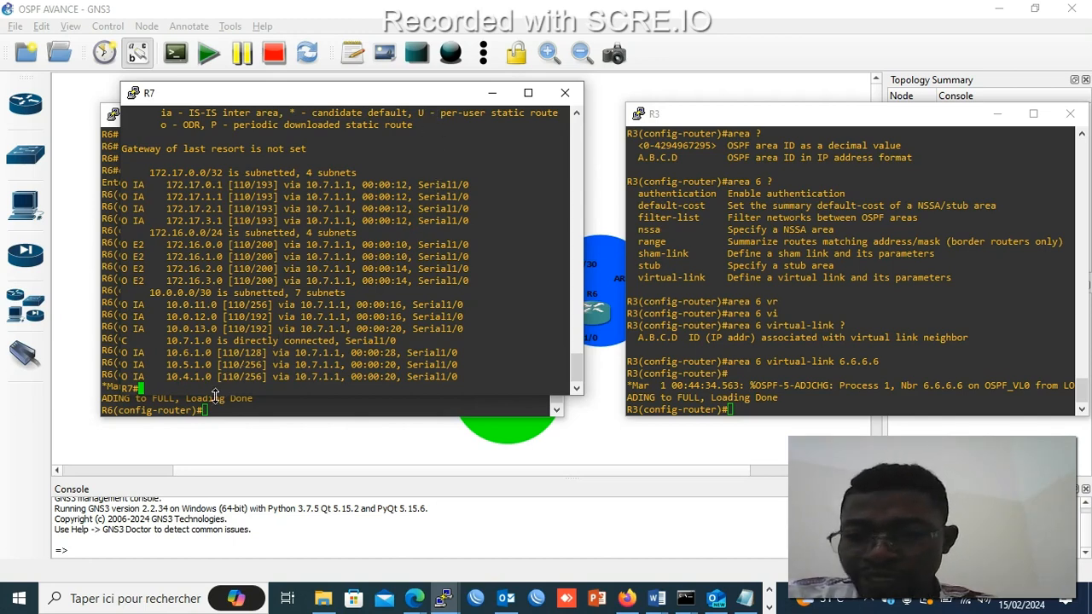
# - Ping 172.17.0.1 from R7 to test connectivity to R1's loopback network
pyautogui.write('ping')
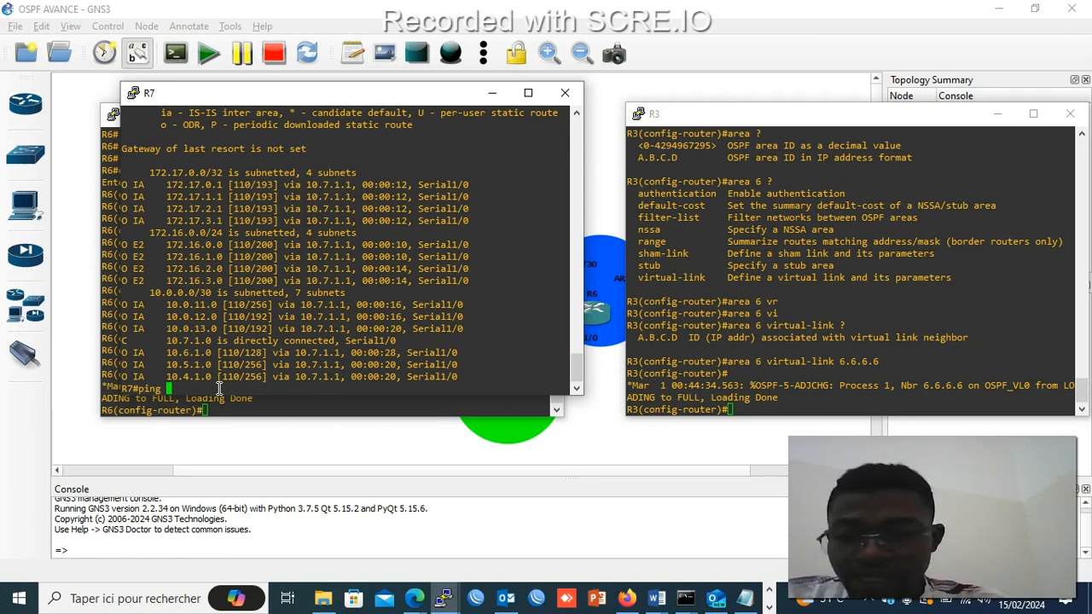
pyautogui.write('172.')
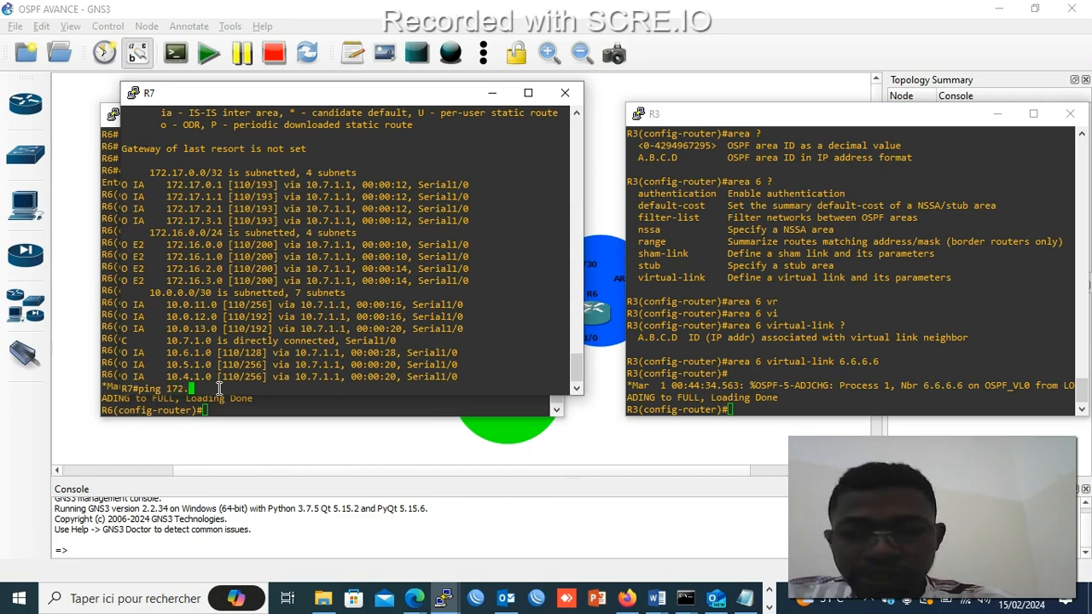
pyautogui.write('17.')
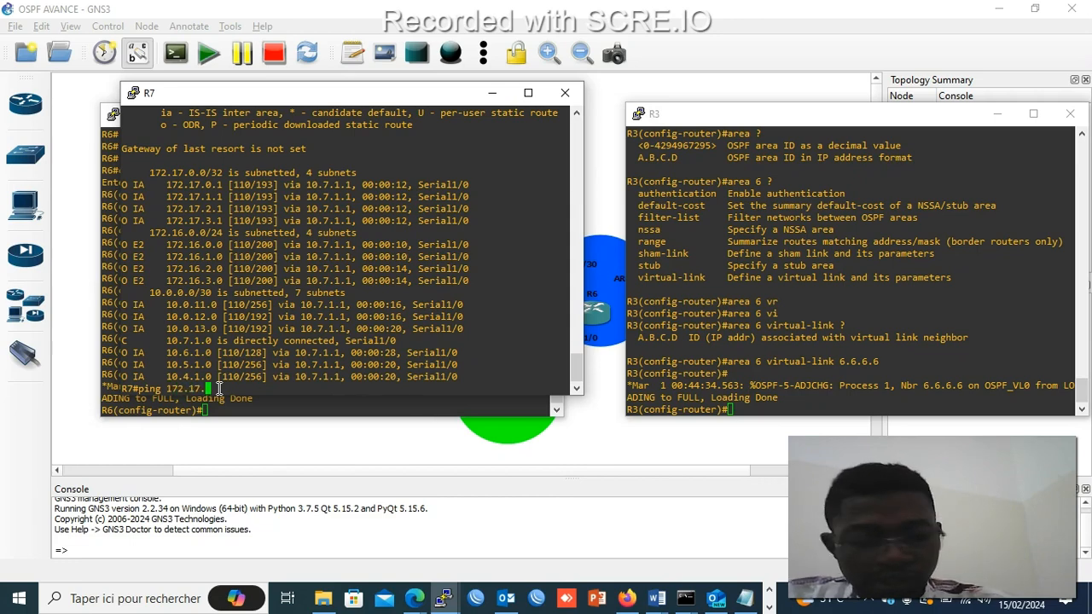
pyautogui.write('0.')
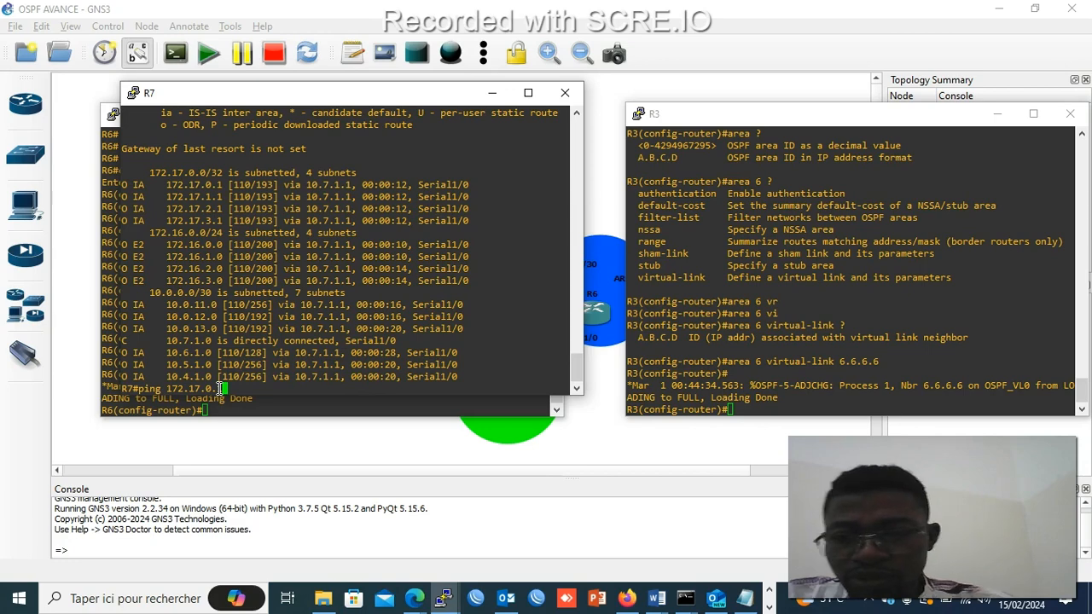
pyautogui.write('1')
pyautogui.press('Return')
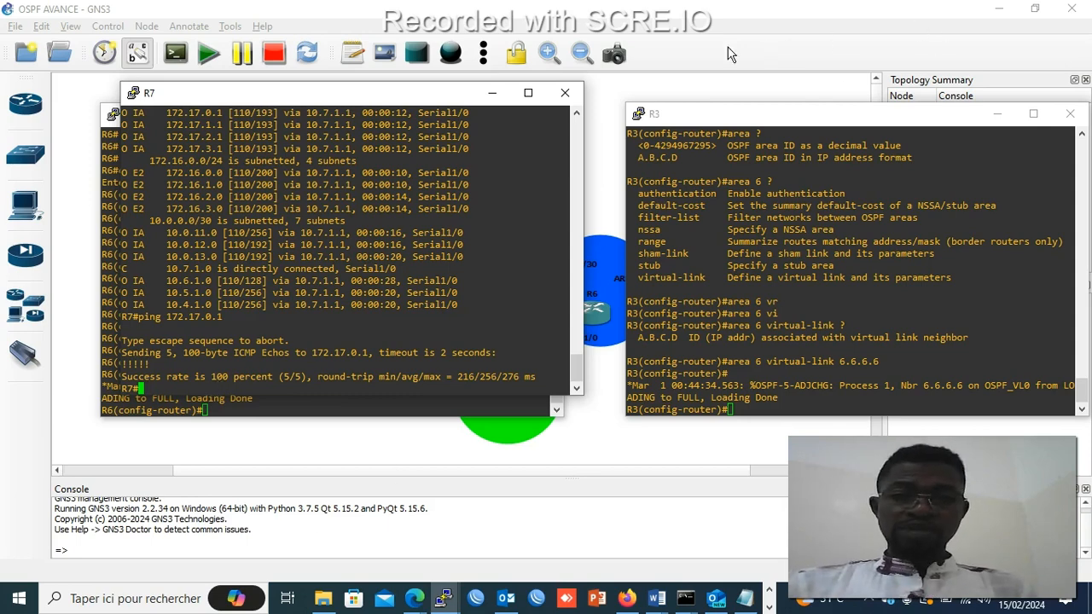
# - Minimize the R7, R3 and R6 consoles to reveal the full OSPF topology
pyautogui.click(495, 96)
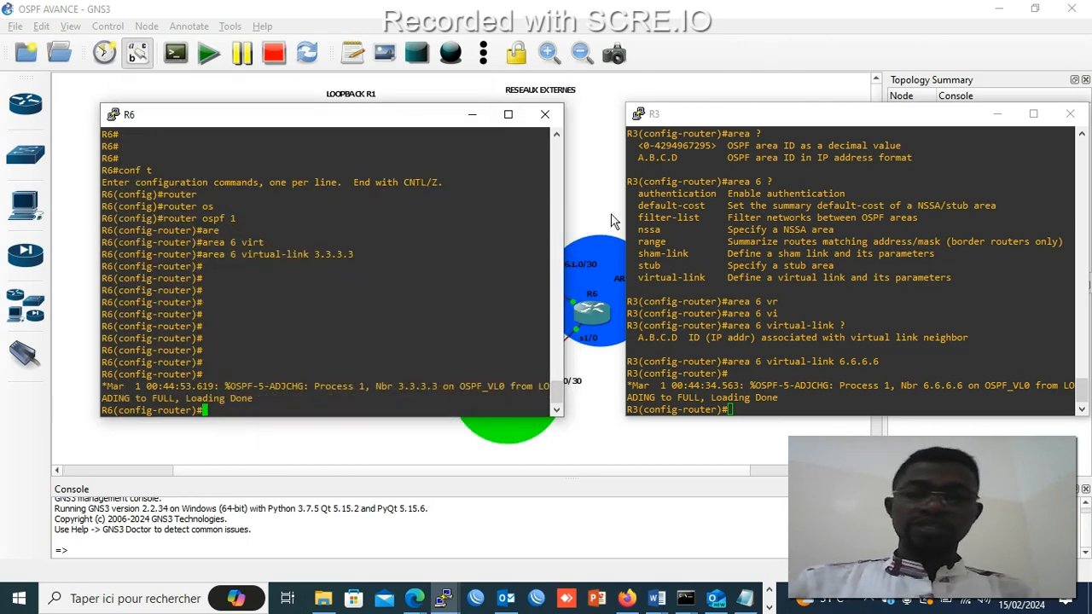
pyautogui.click(997, 114)
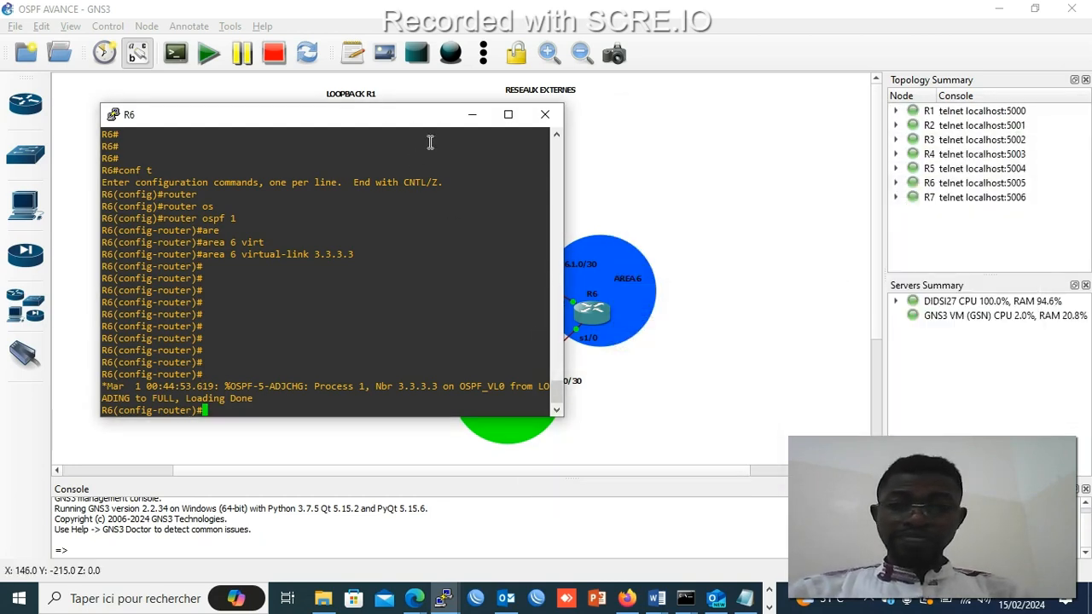
pyautogui.click(473, 116)
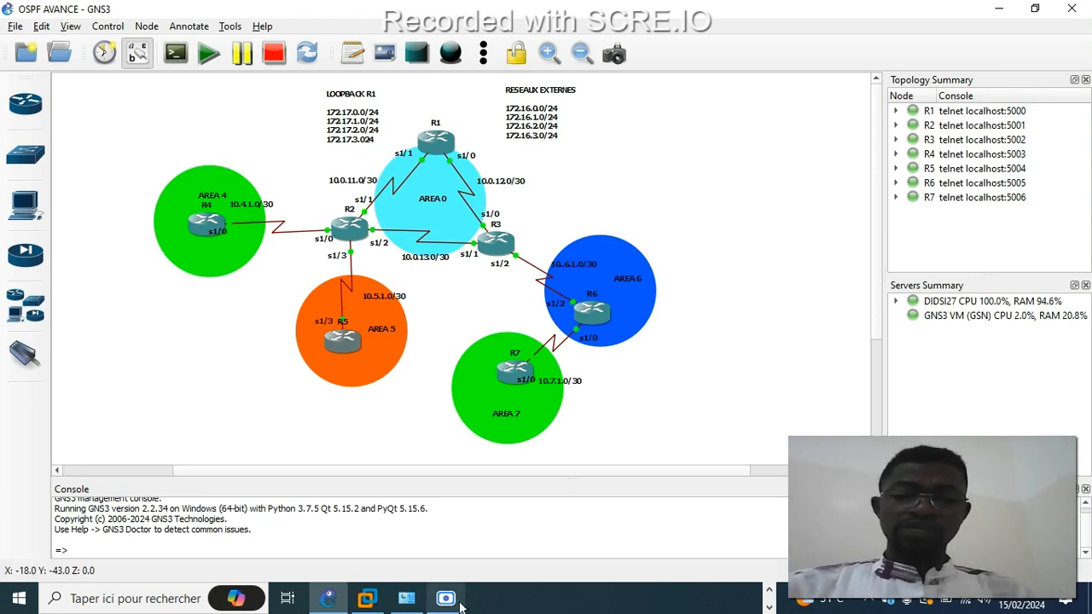
pyautogui.moveTo(456, 604)
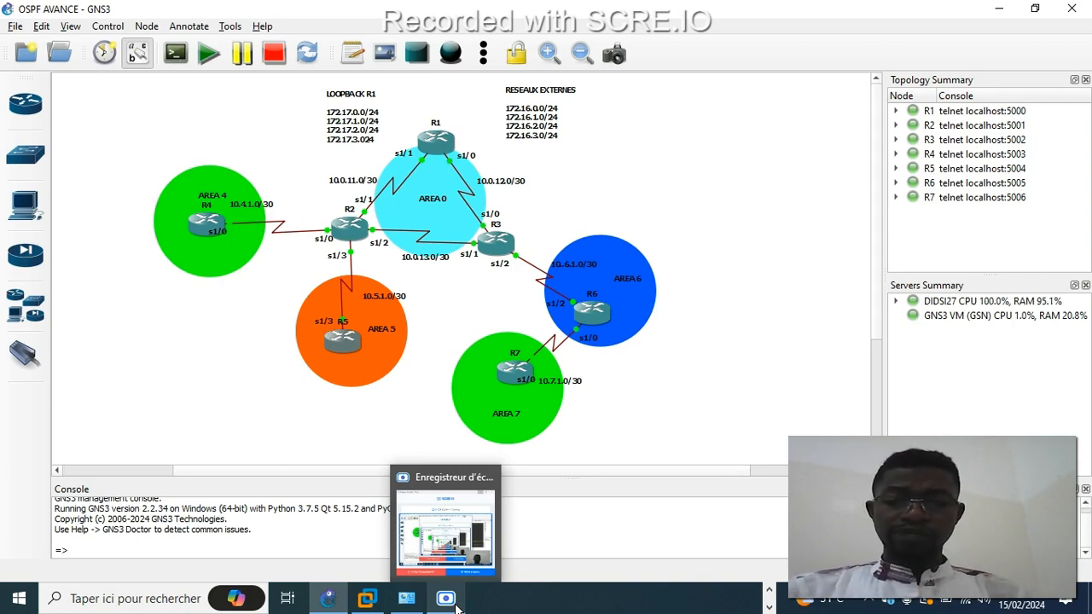
pyautogui.click(446, 525)
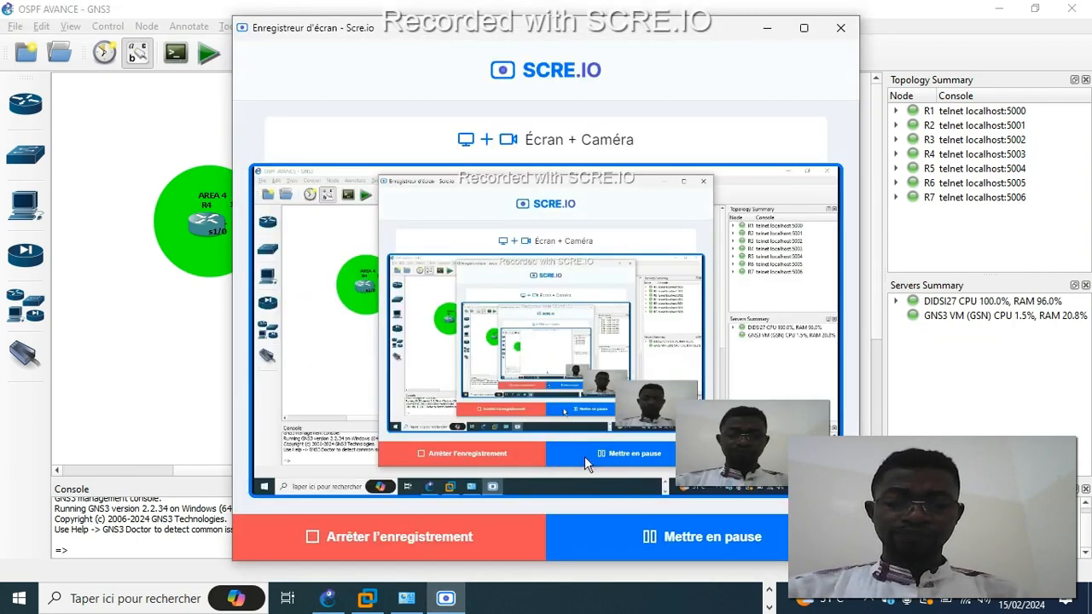